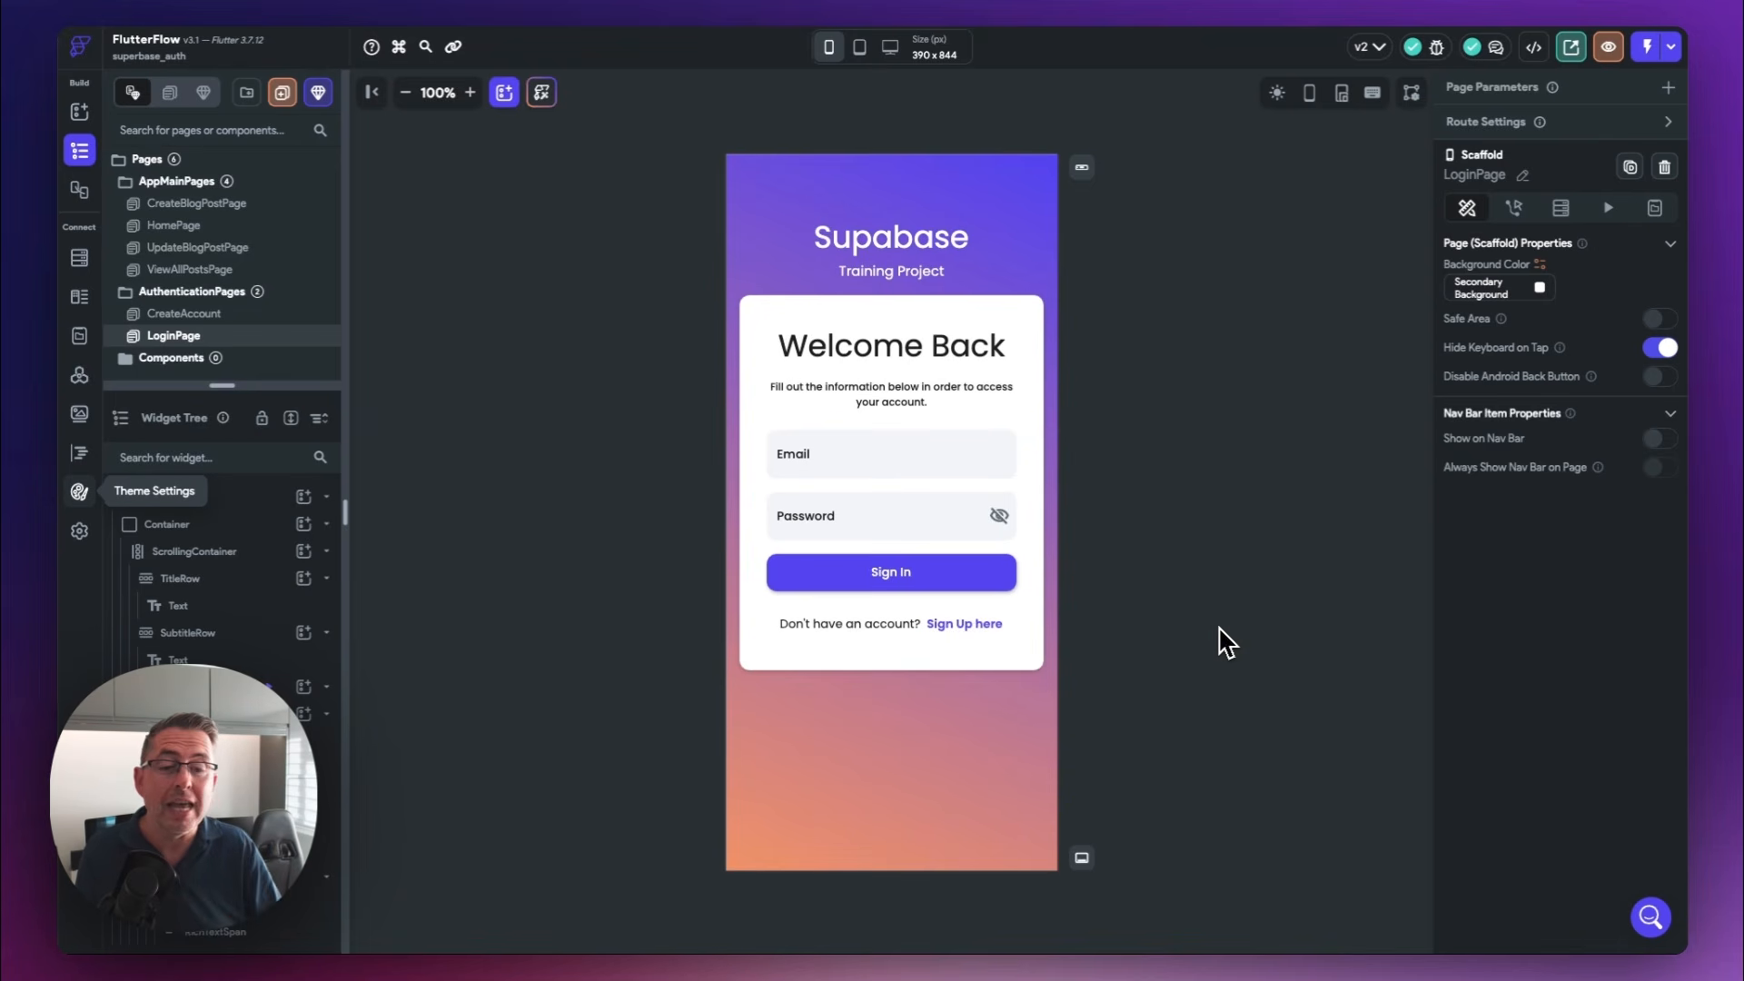
Open the CreateAccount page from the AuthenticationPages folder
left_click(191, 313)
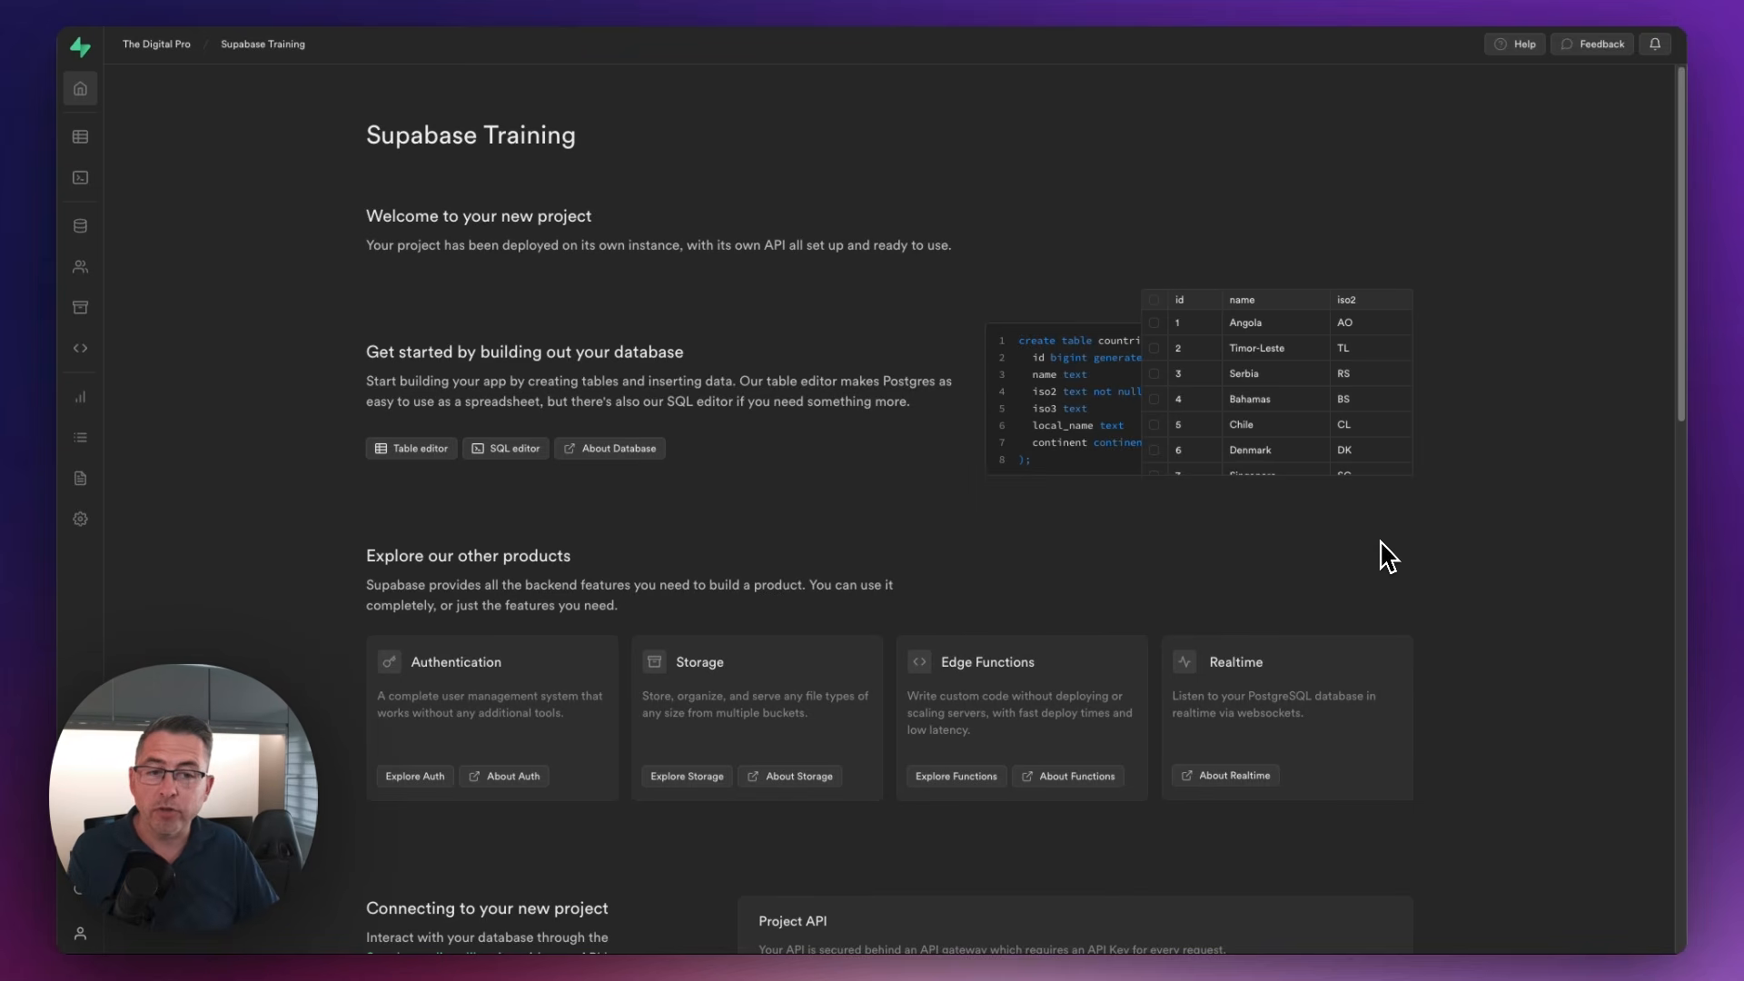
In the Supabase Training project, view the posts table's data and open its table definition for editing
left_click(80, 138)
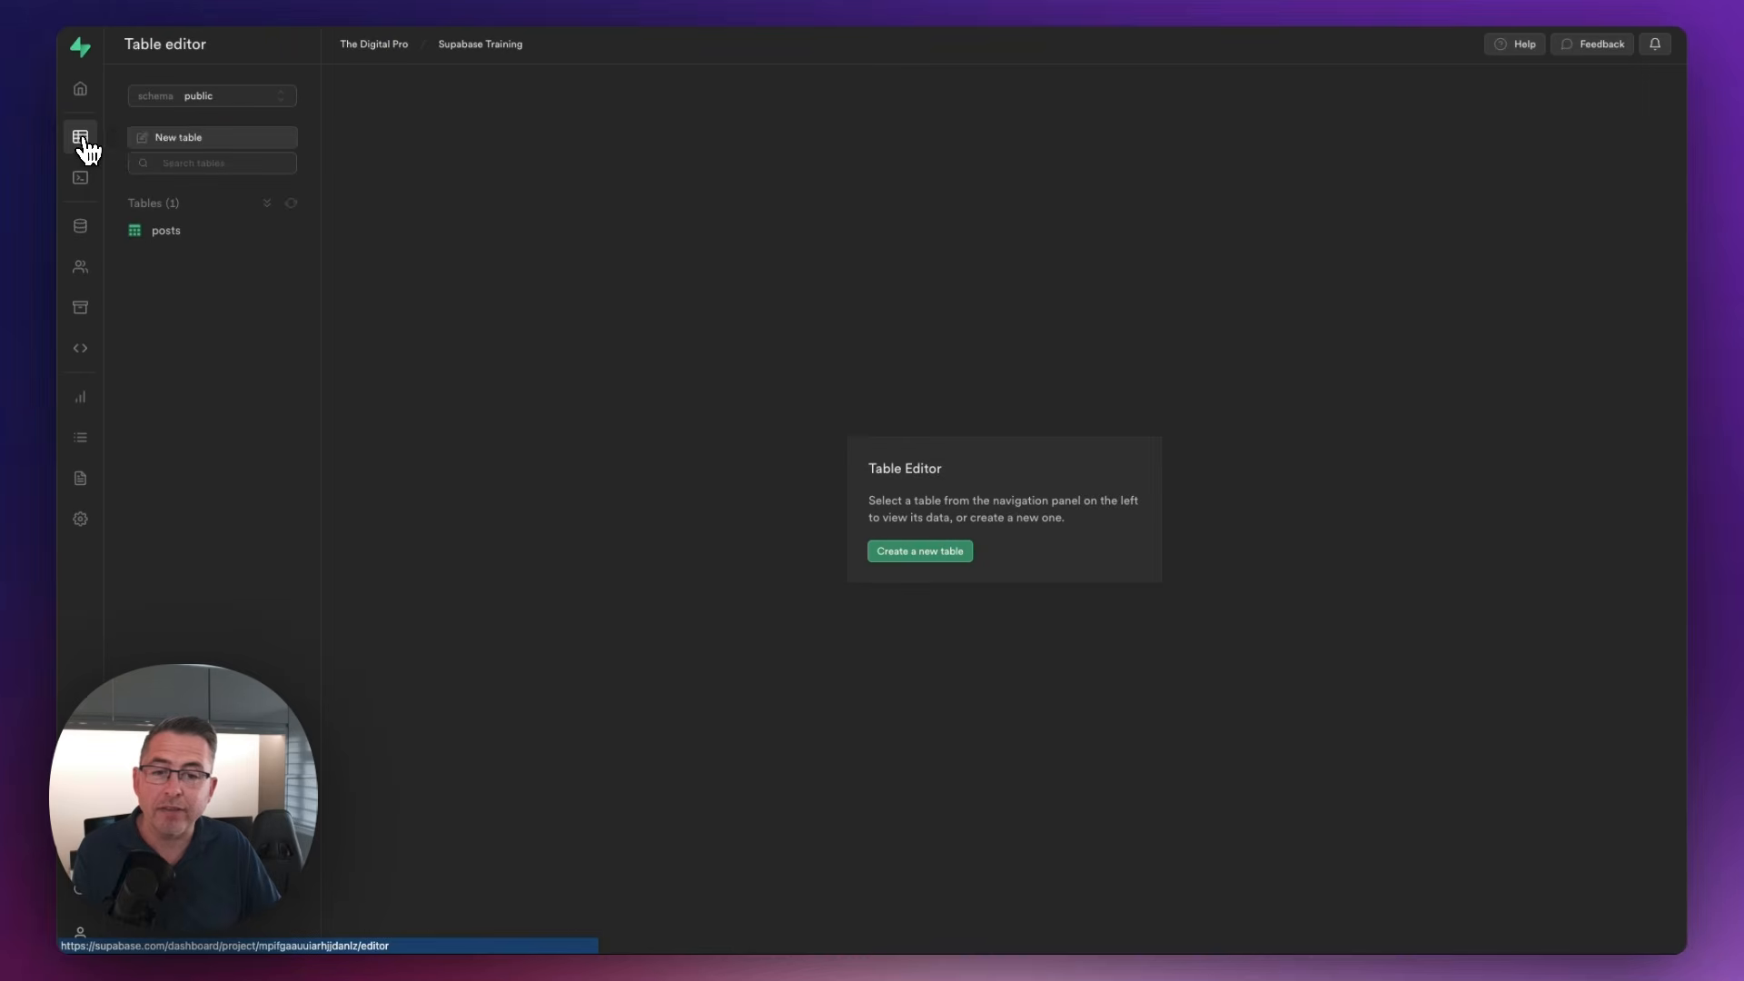
left_click(166, 237)
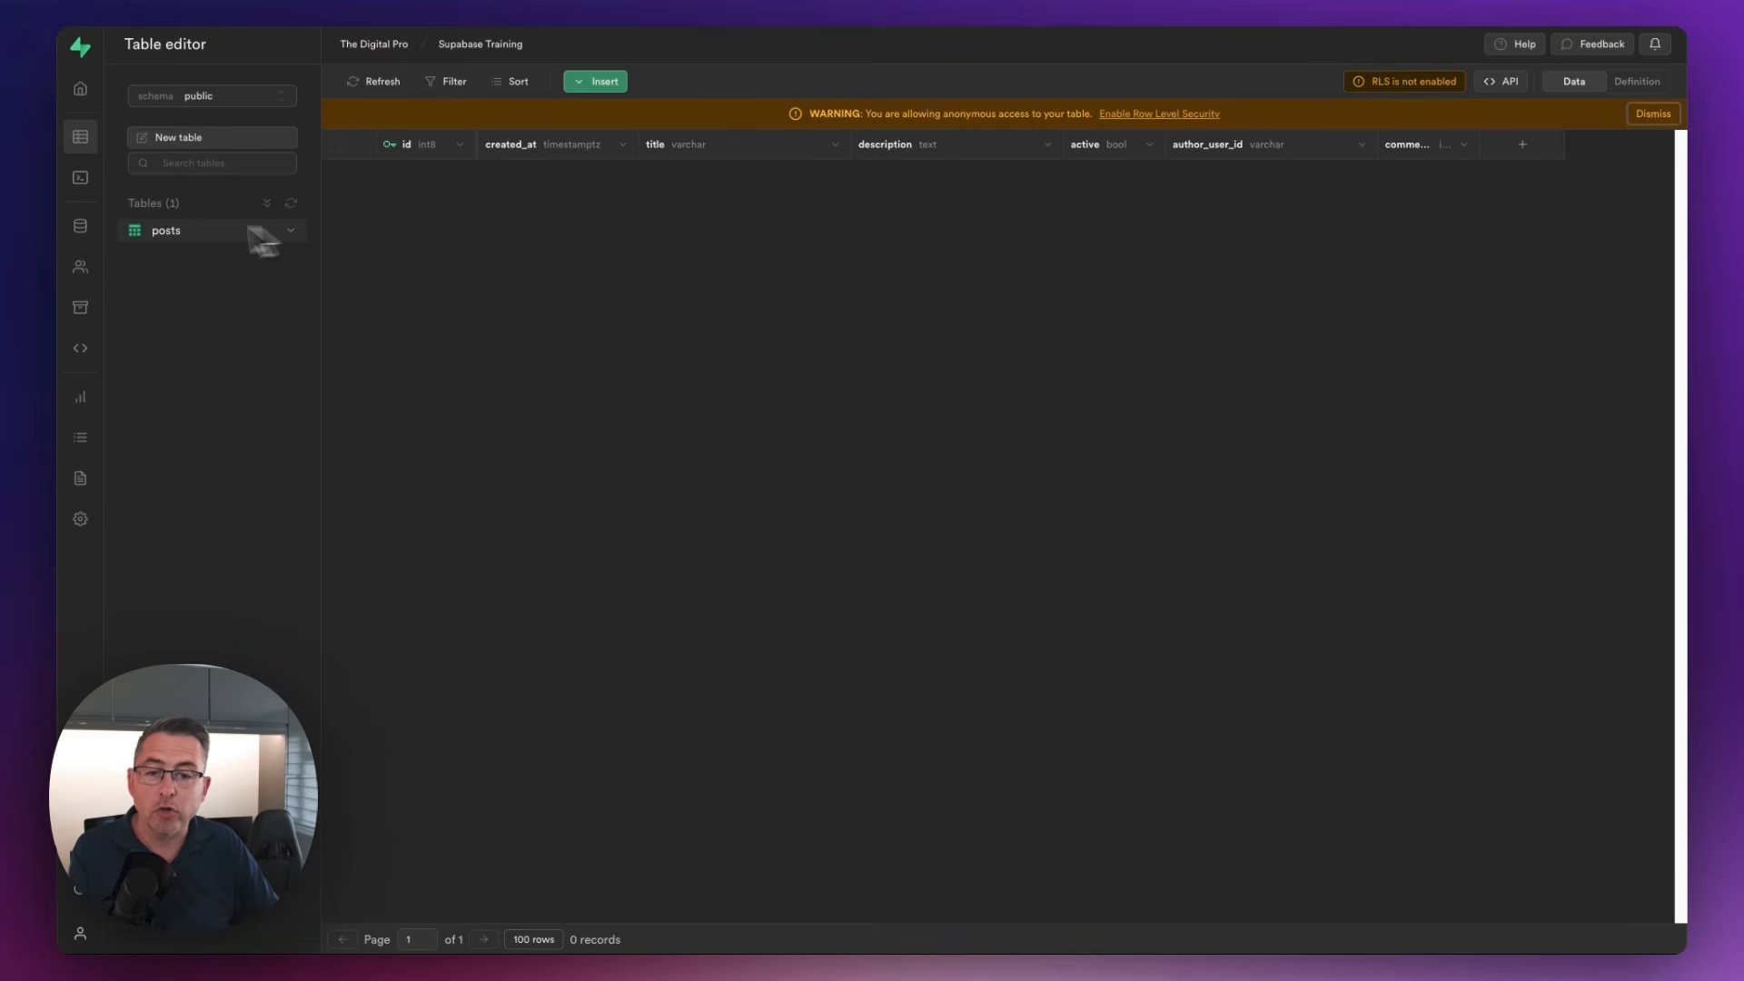
left_click(79, 227)
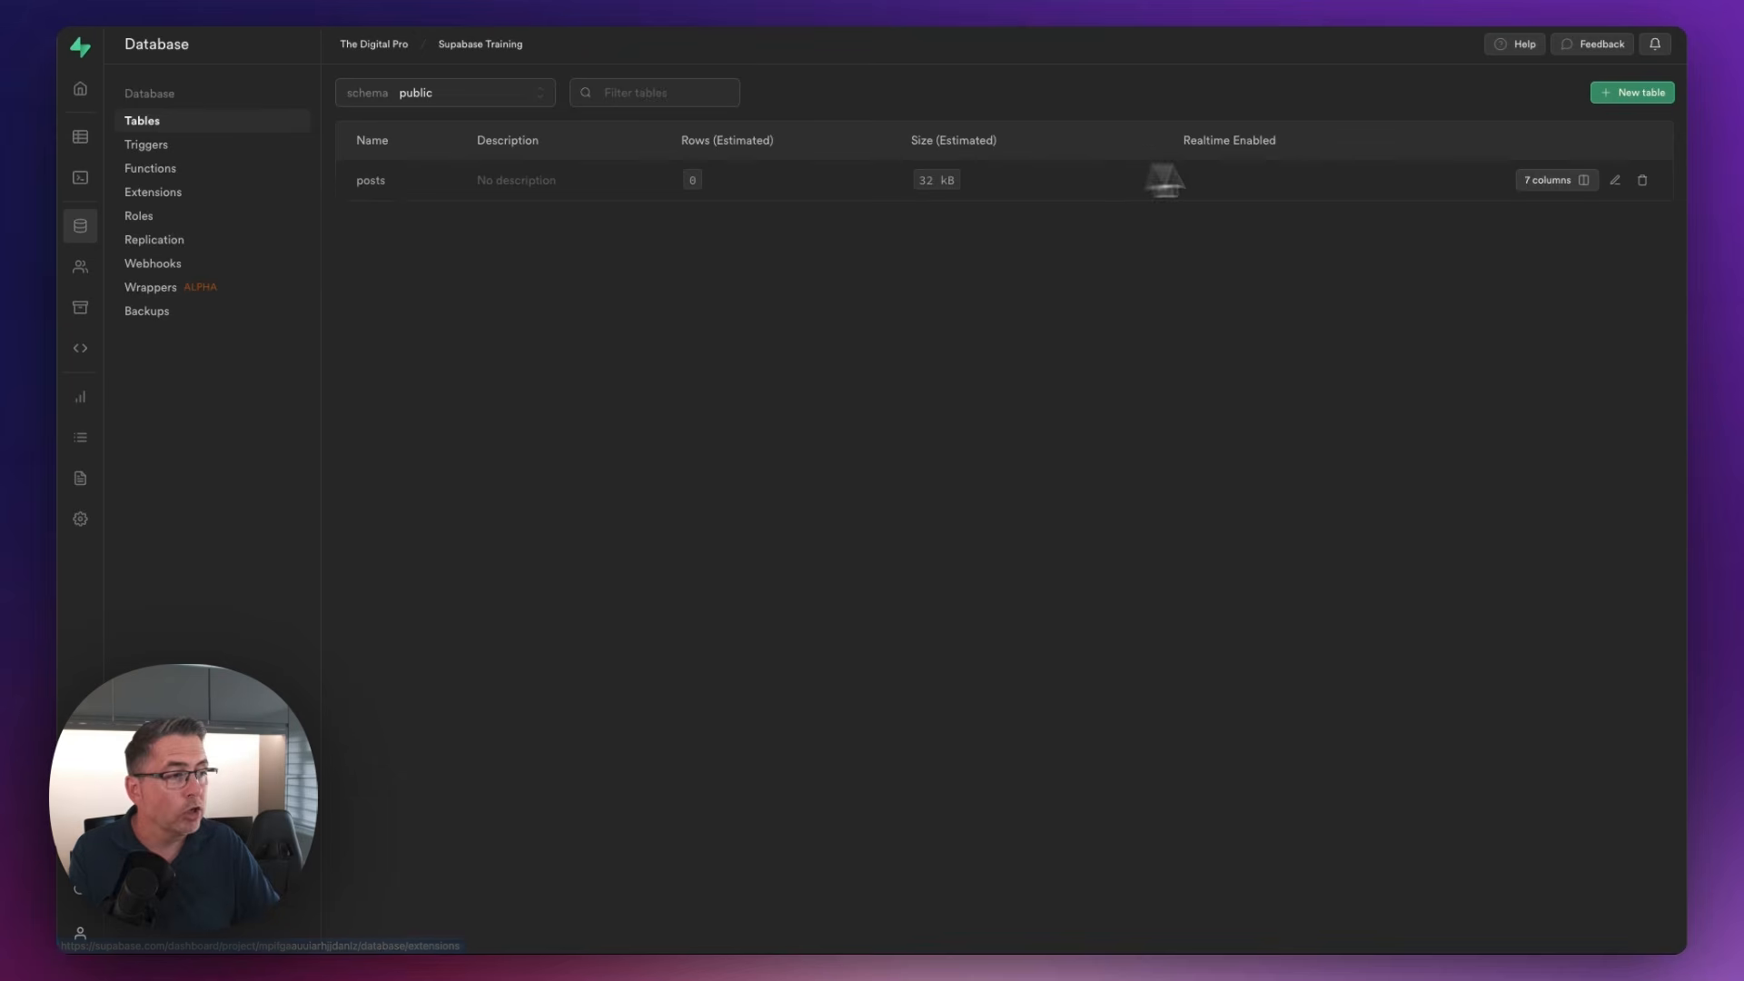
left_click(1616, 185)
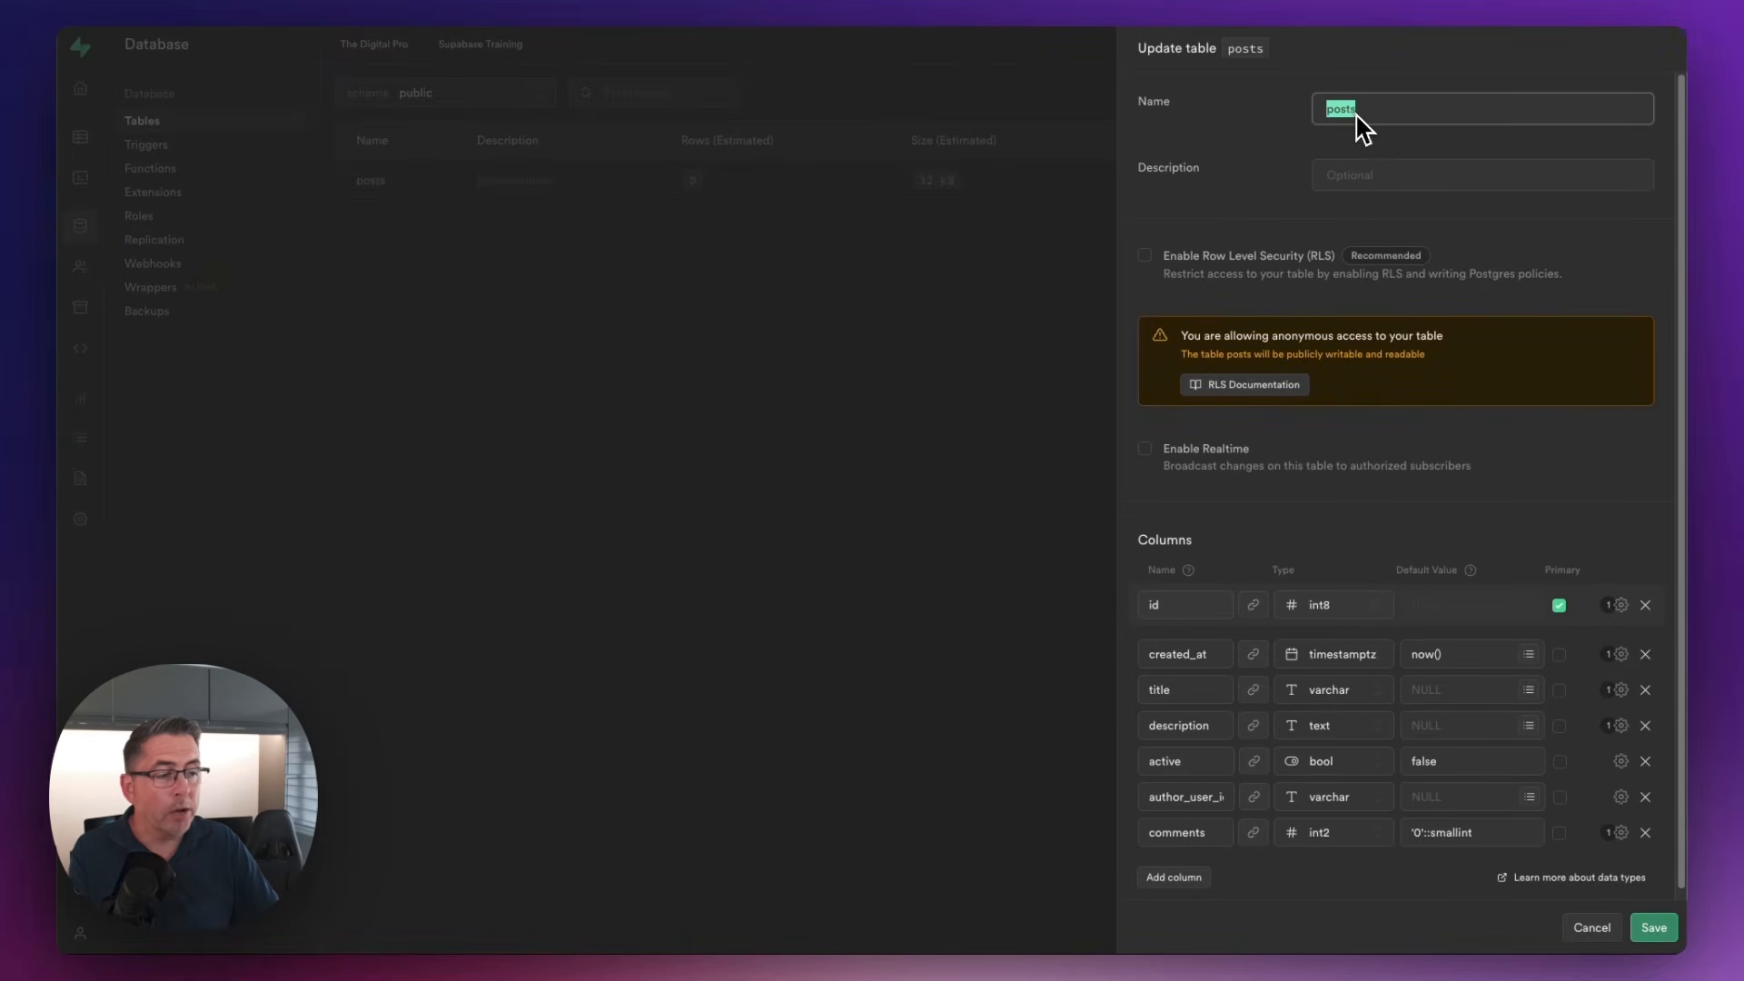
Inspect the extra options of the active and author_user_id columns, and close the posts table definition without changes
scroll(1488, 368, "down", 1)
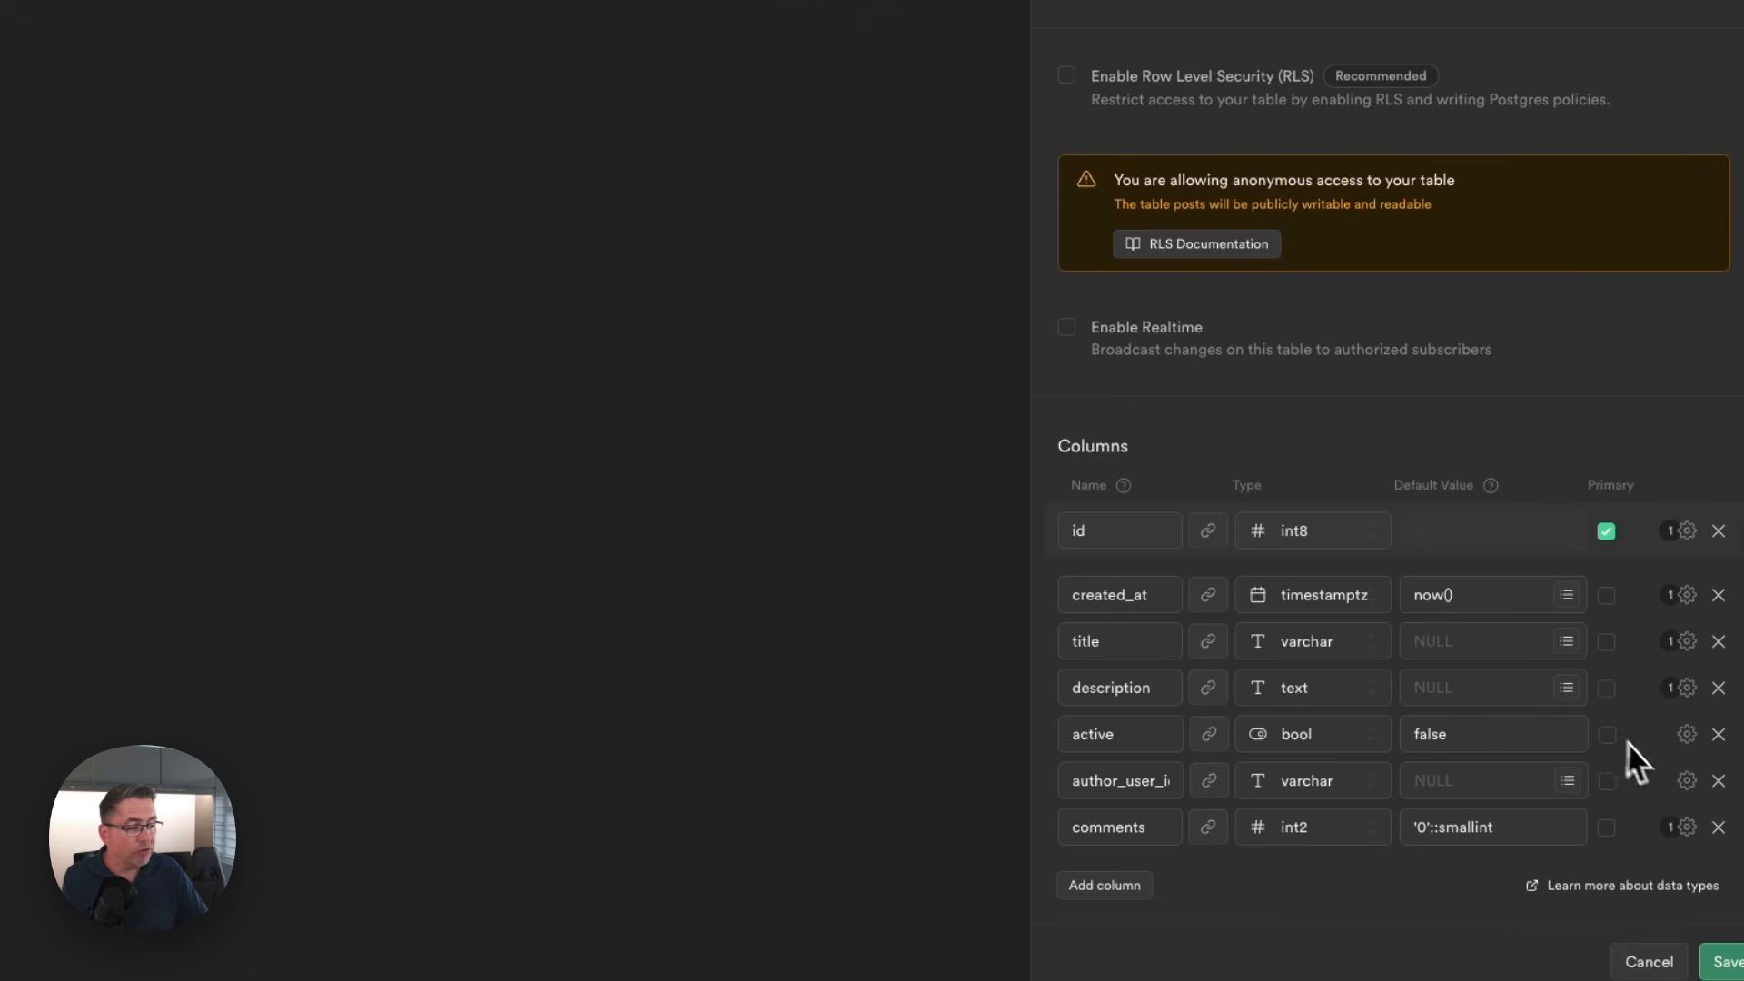
left_click(1689, 736)
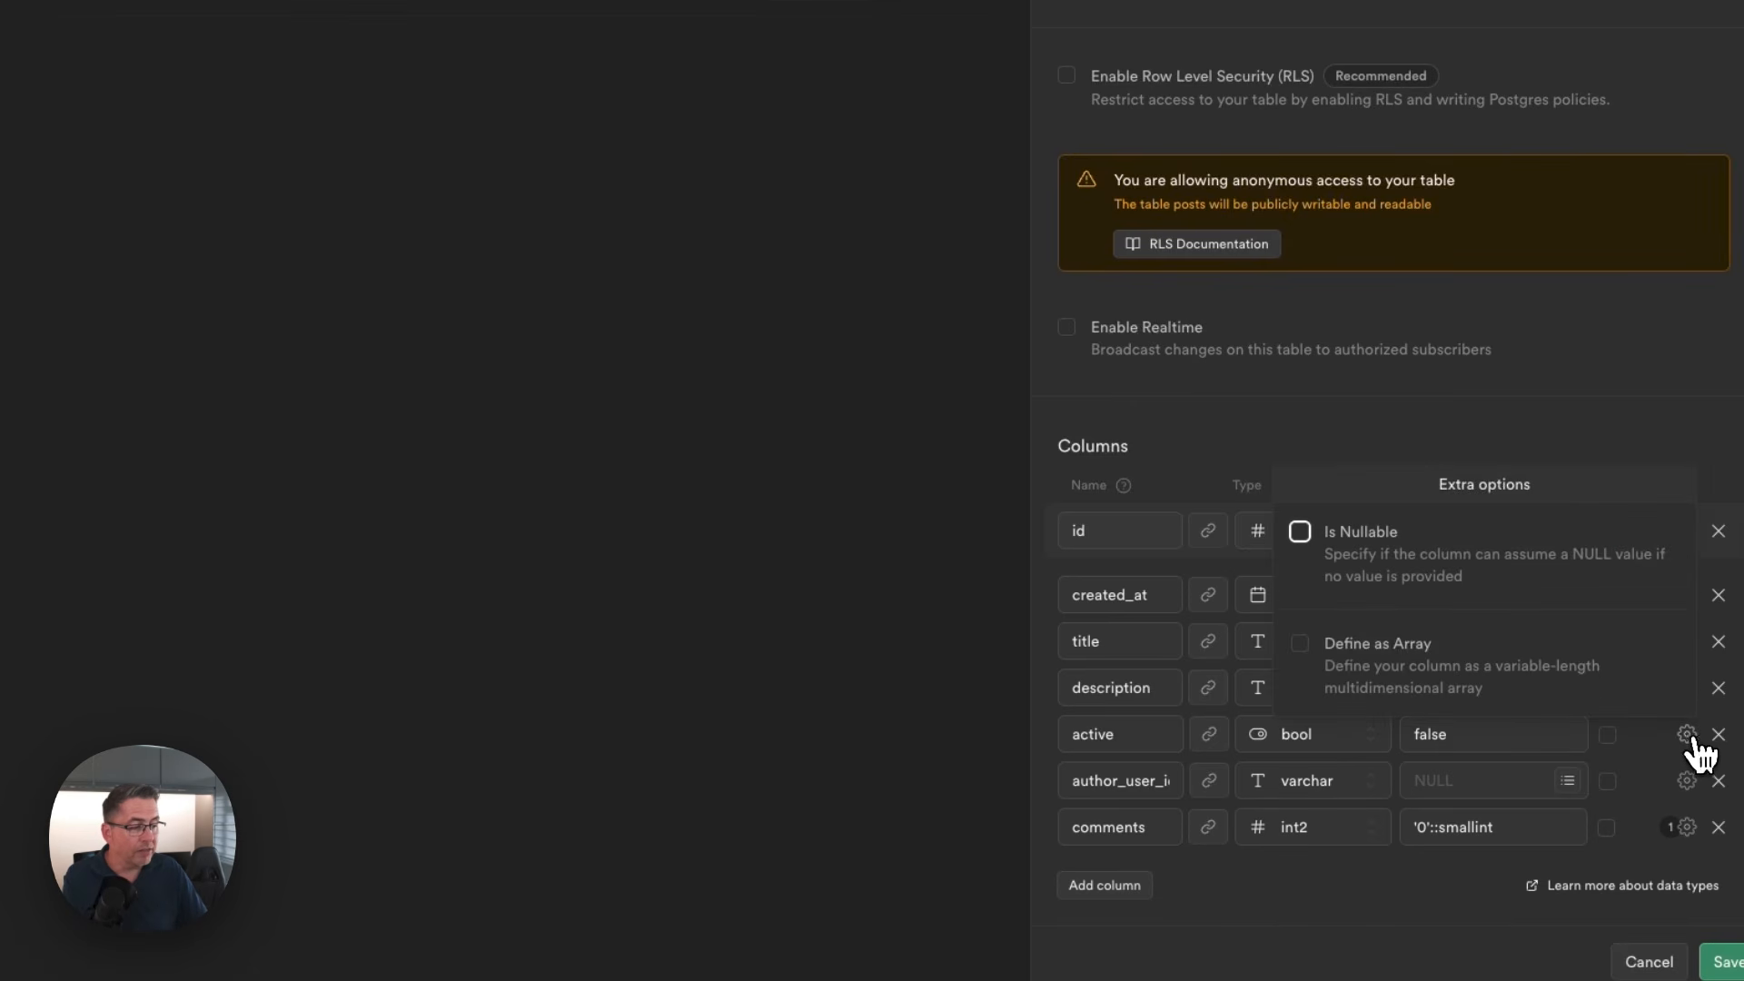
left_click(1695, 481)
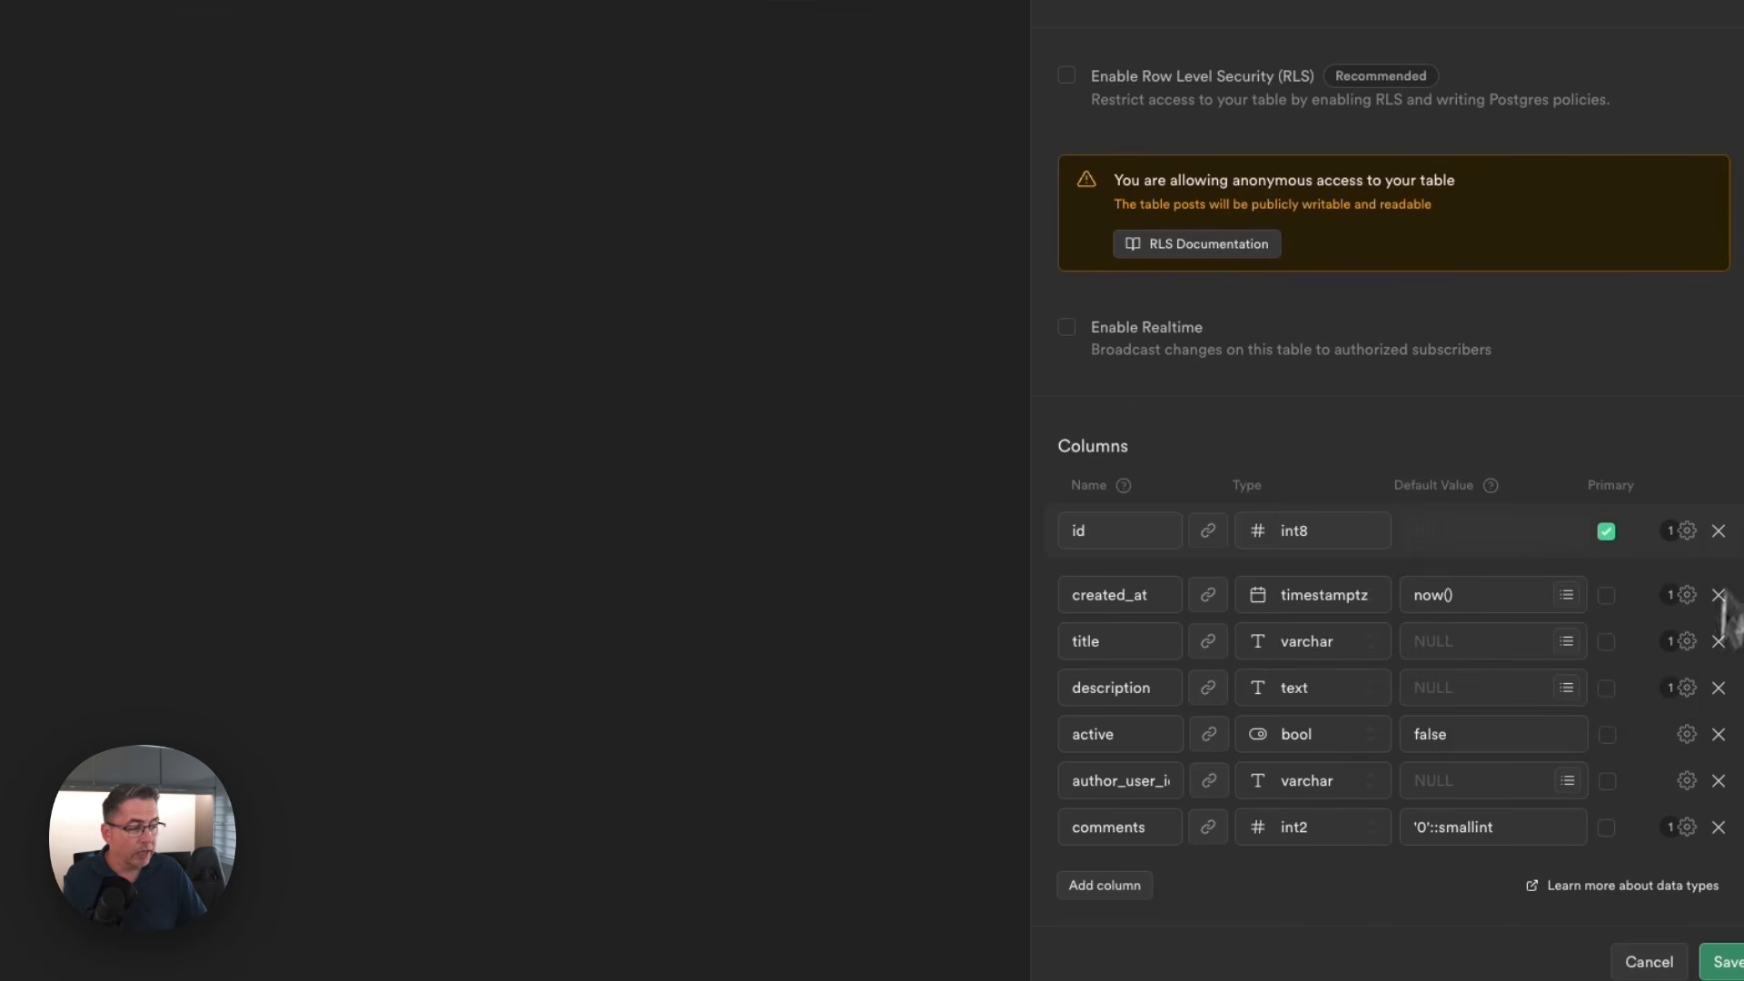
left_click(1688, 783)
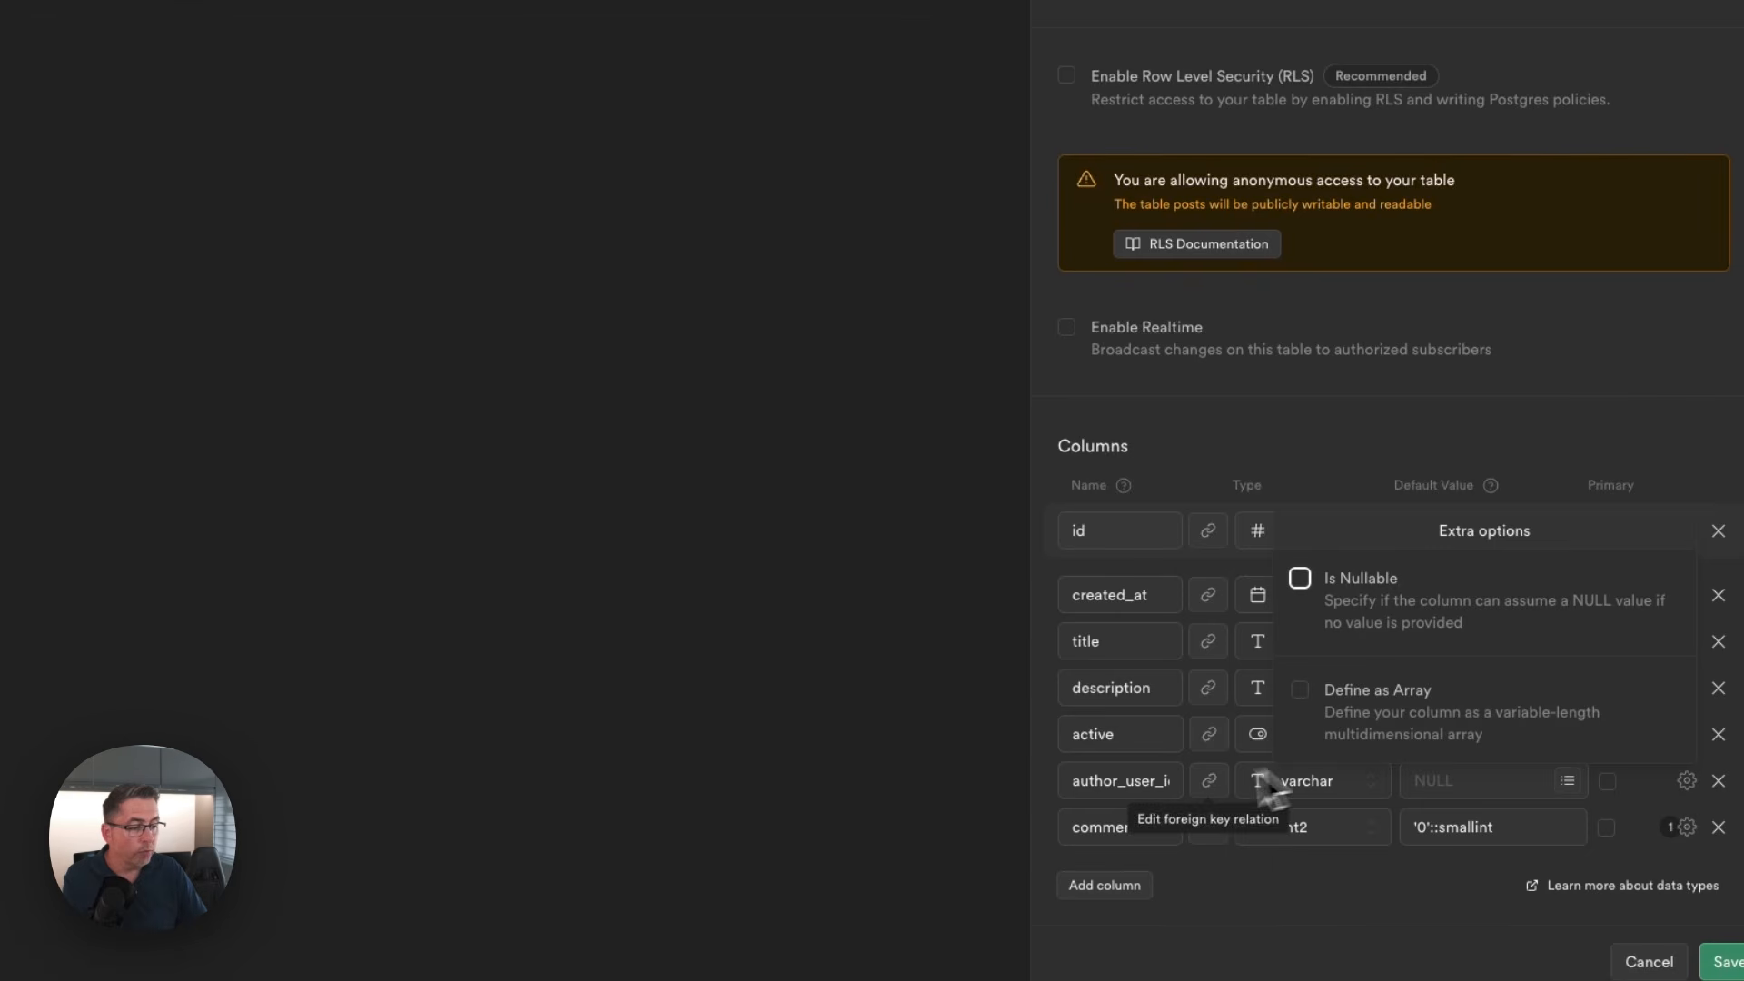
left_click(1597, 436)
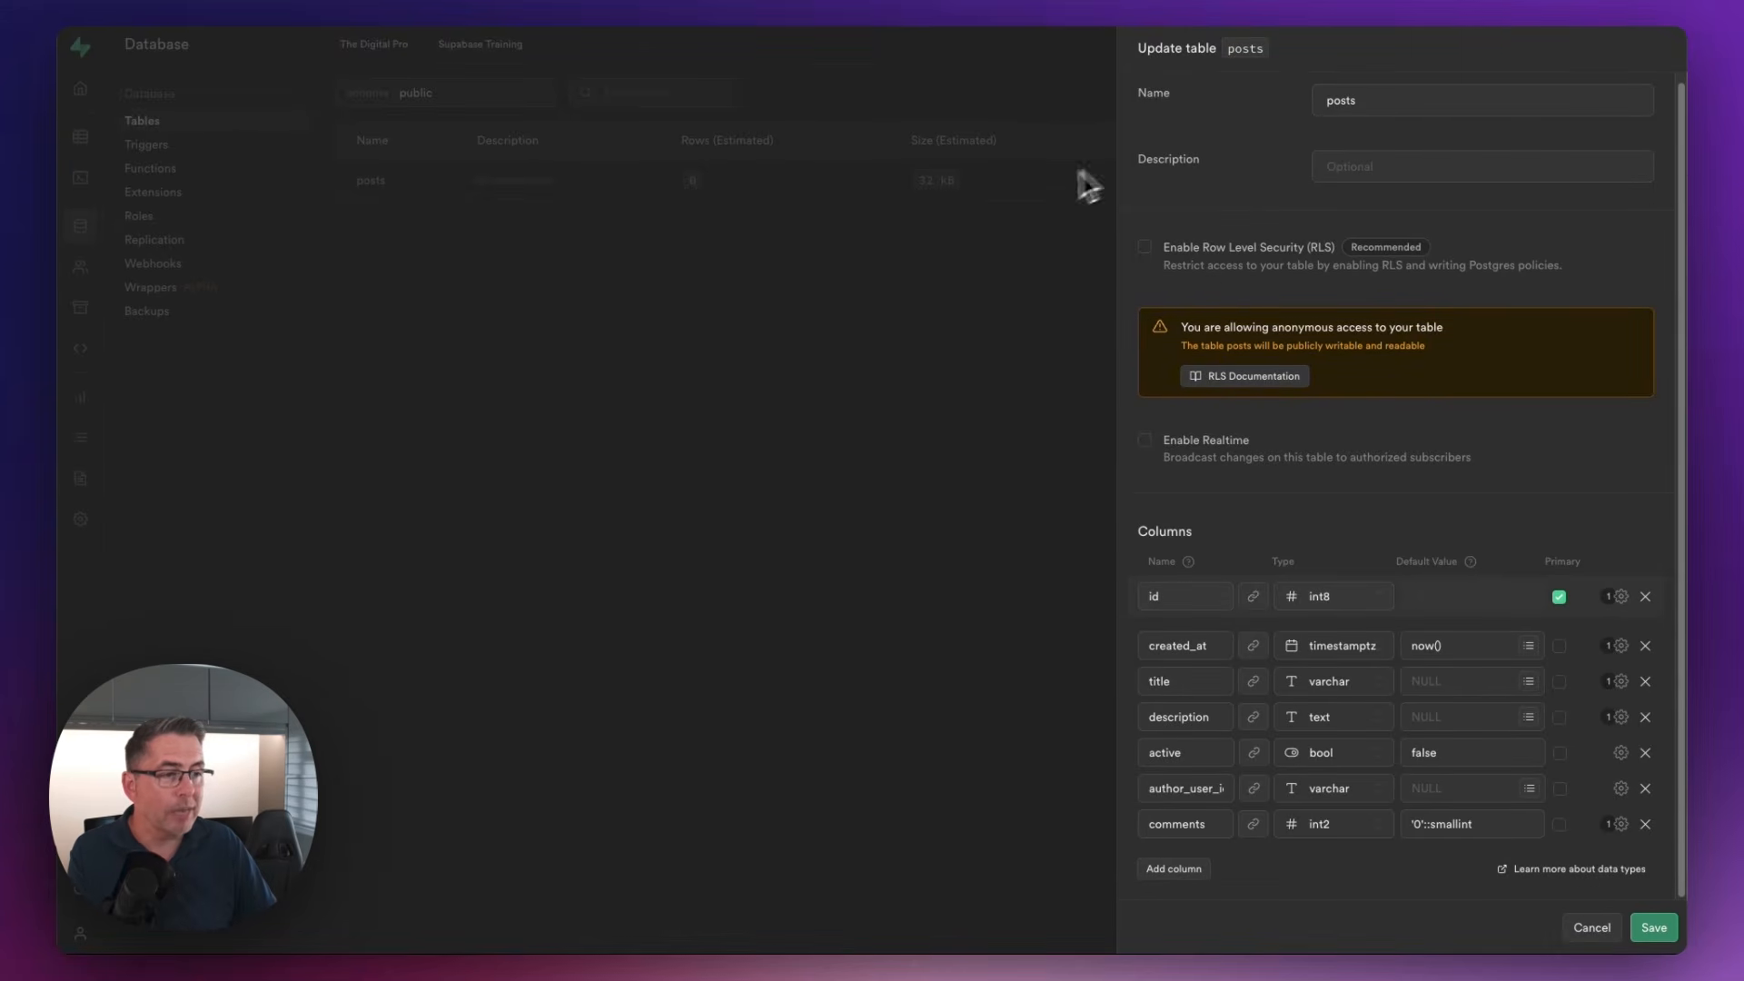
left_click(994, 451)
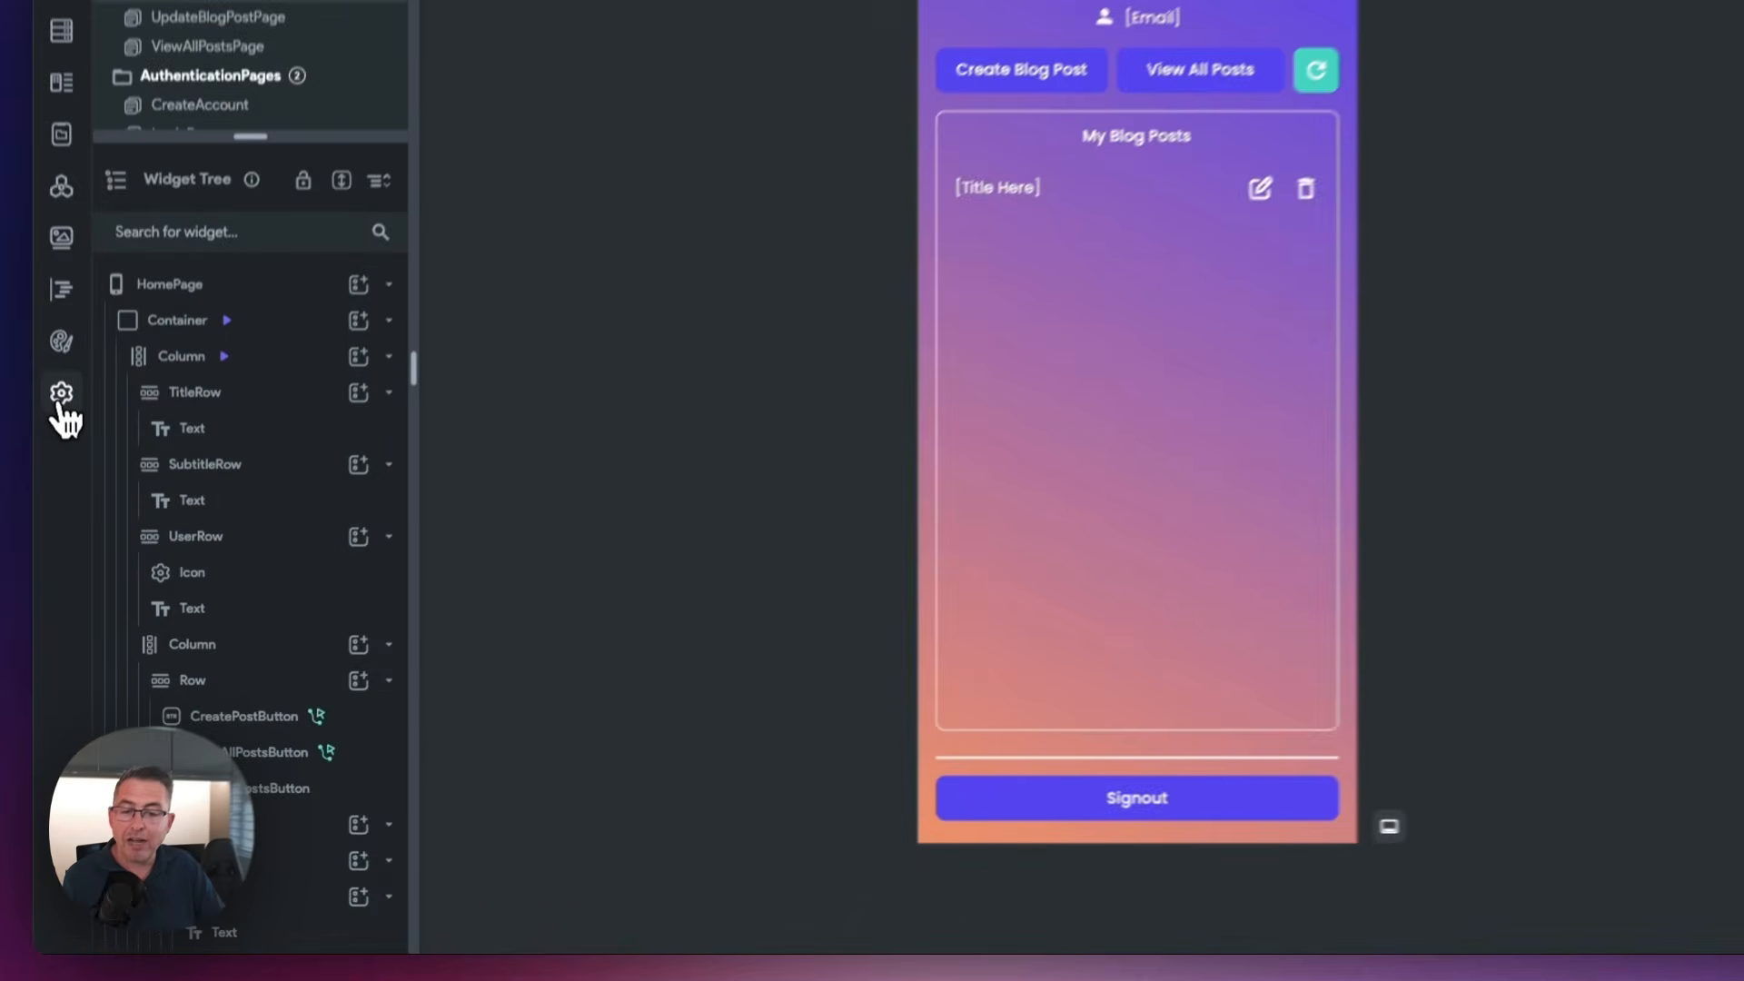
Open the Supabase integration settings in FlutterFlow, and switch to Supabase to open the project's API settings
left_click(61, 398)
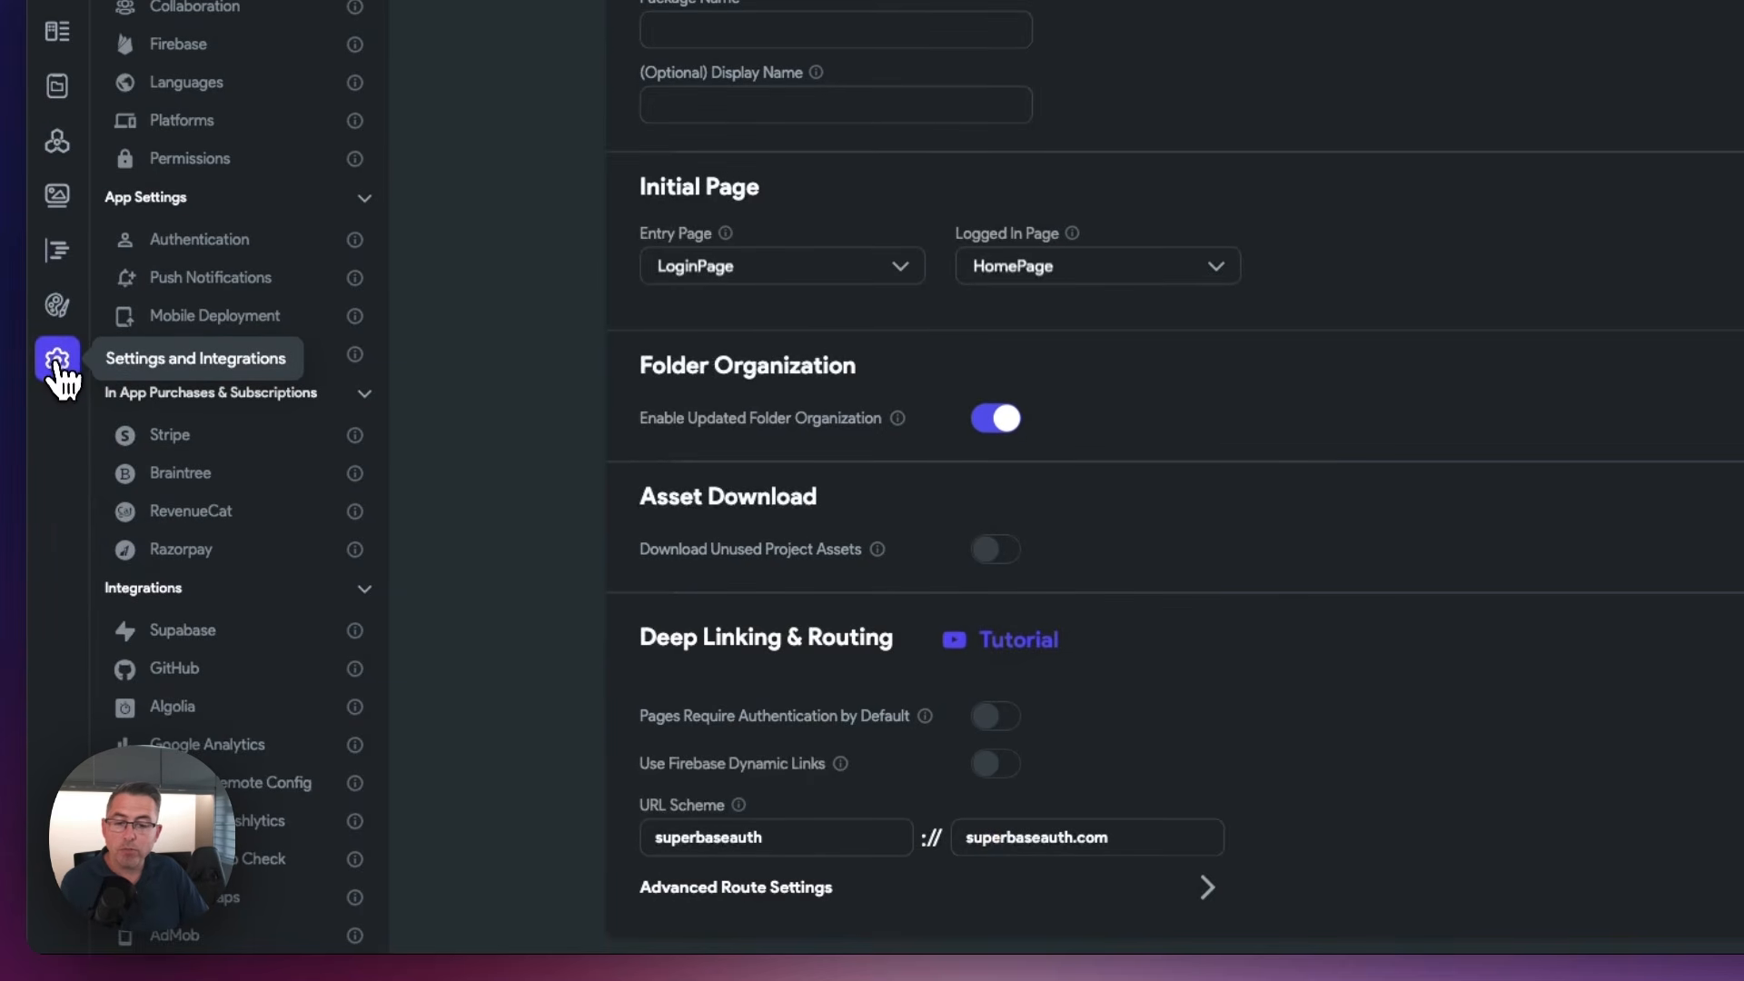
left_click(198, 638)
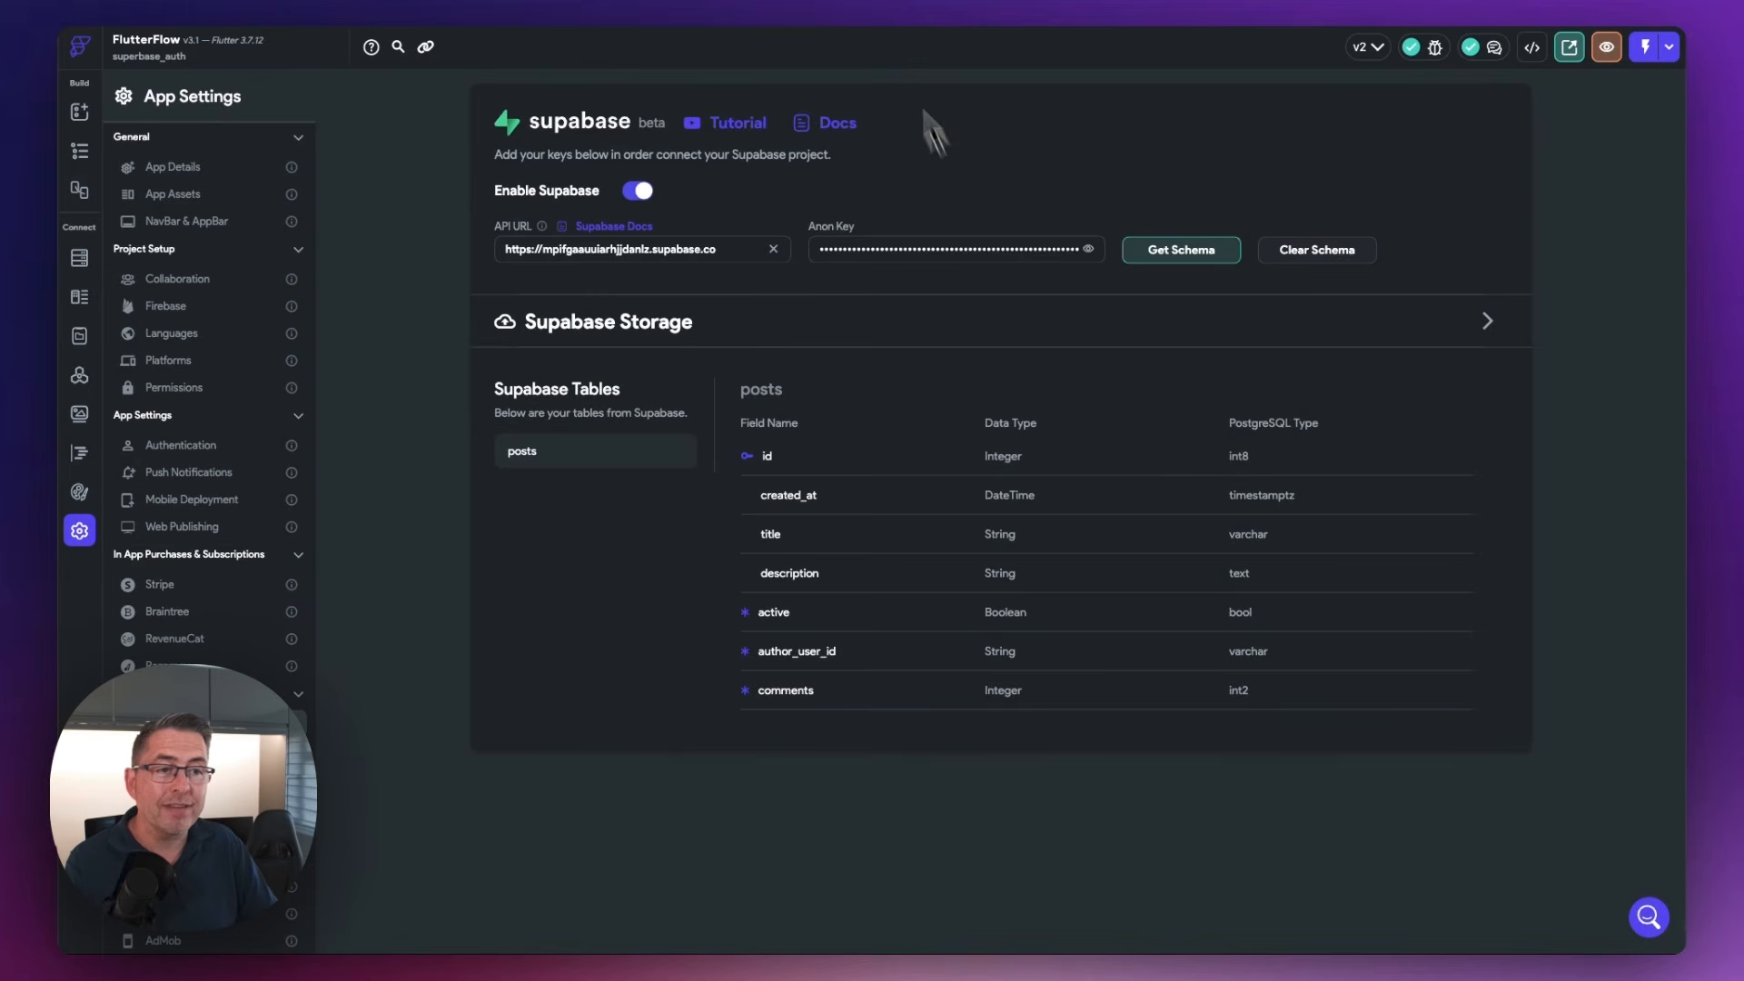
left_click(854, 1)
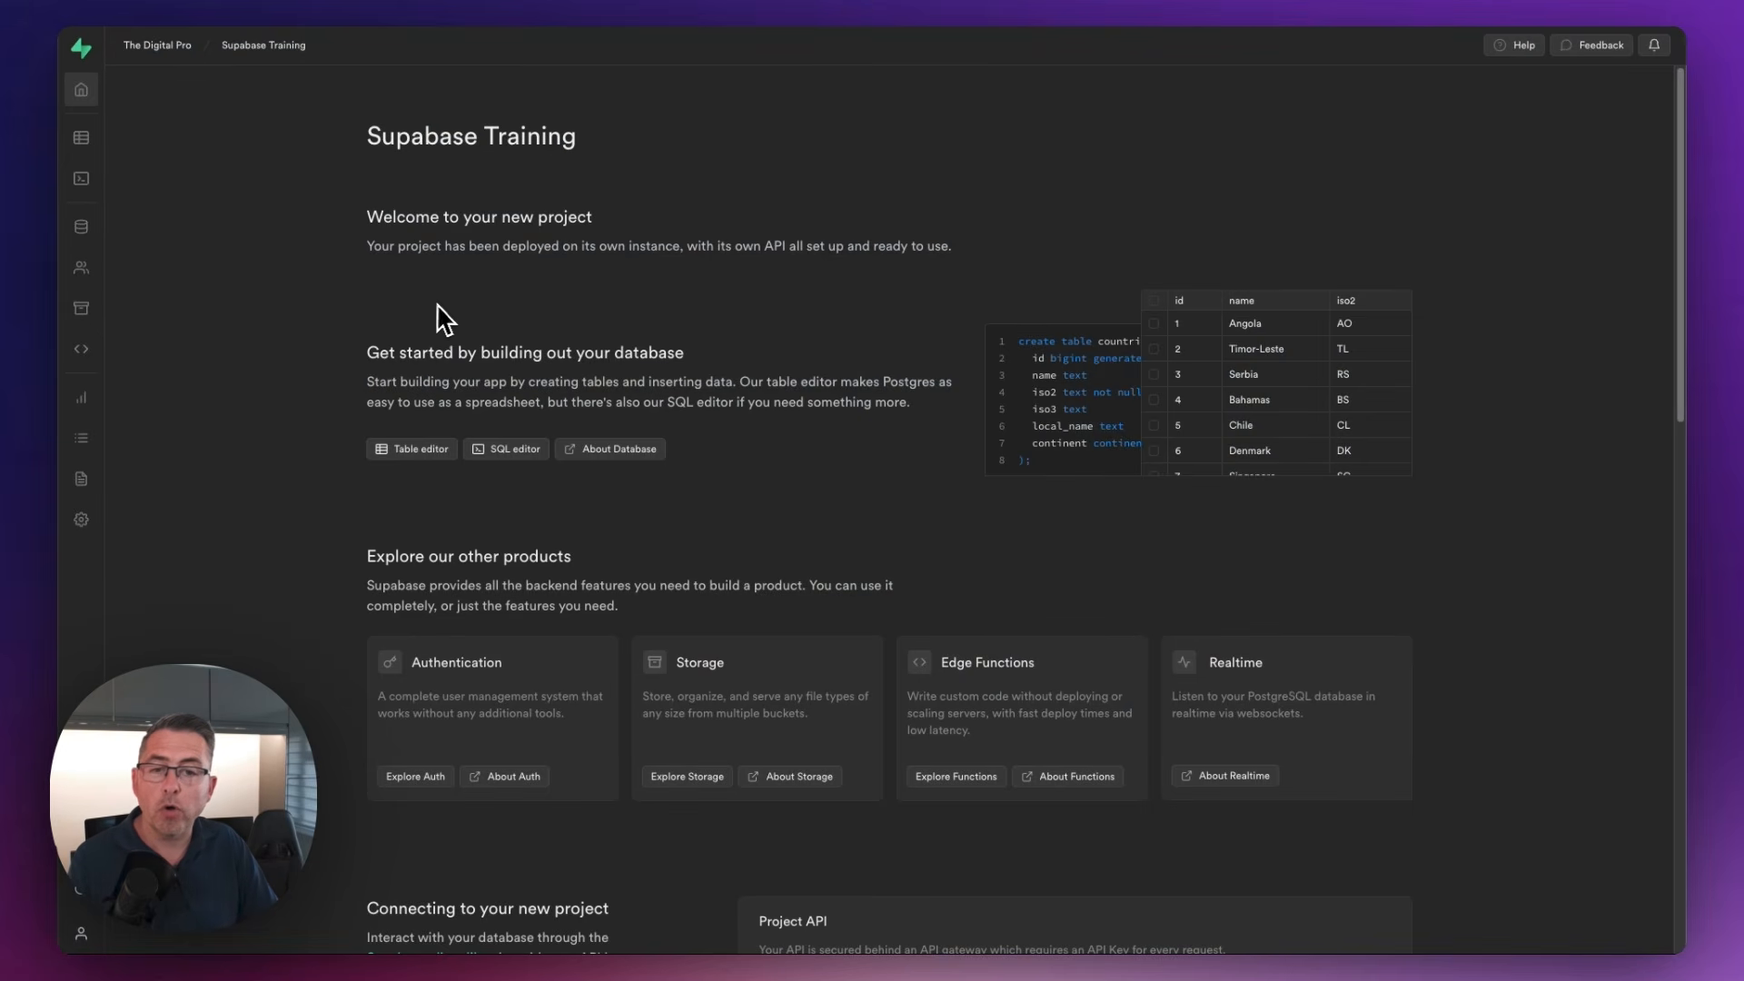
left_click(82, 522)
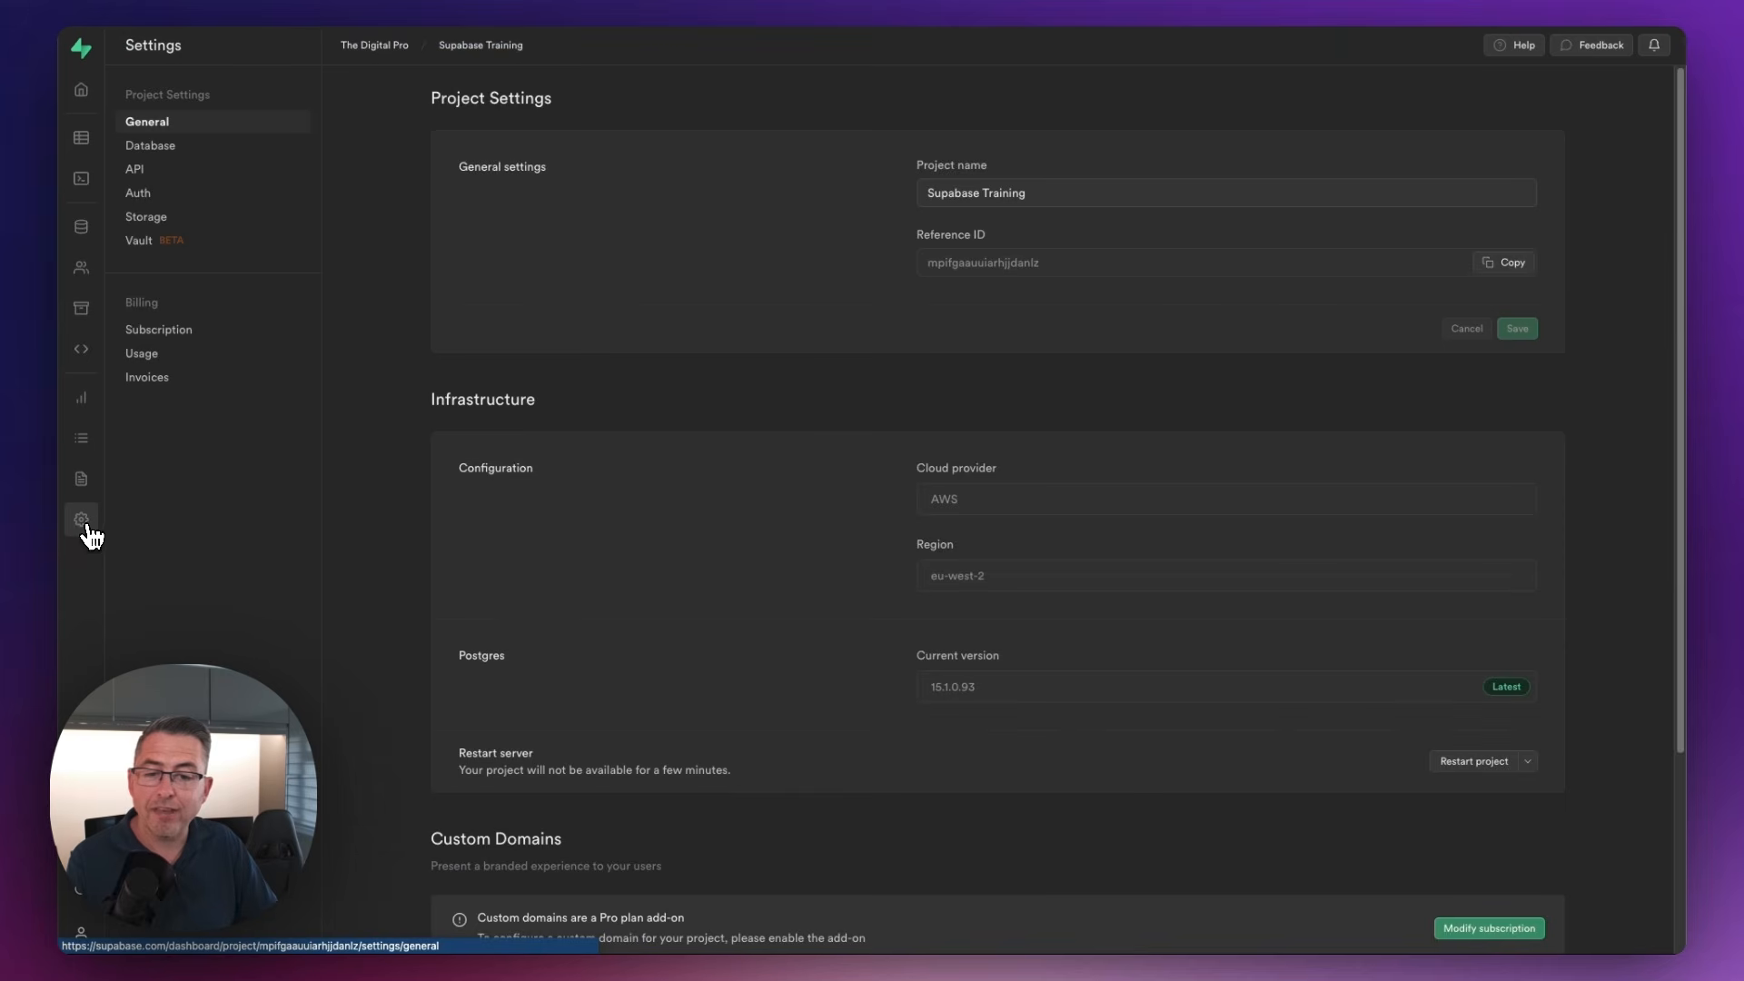
left_click(152, 174)
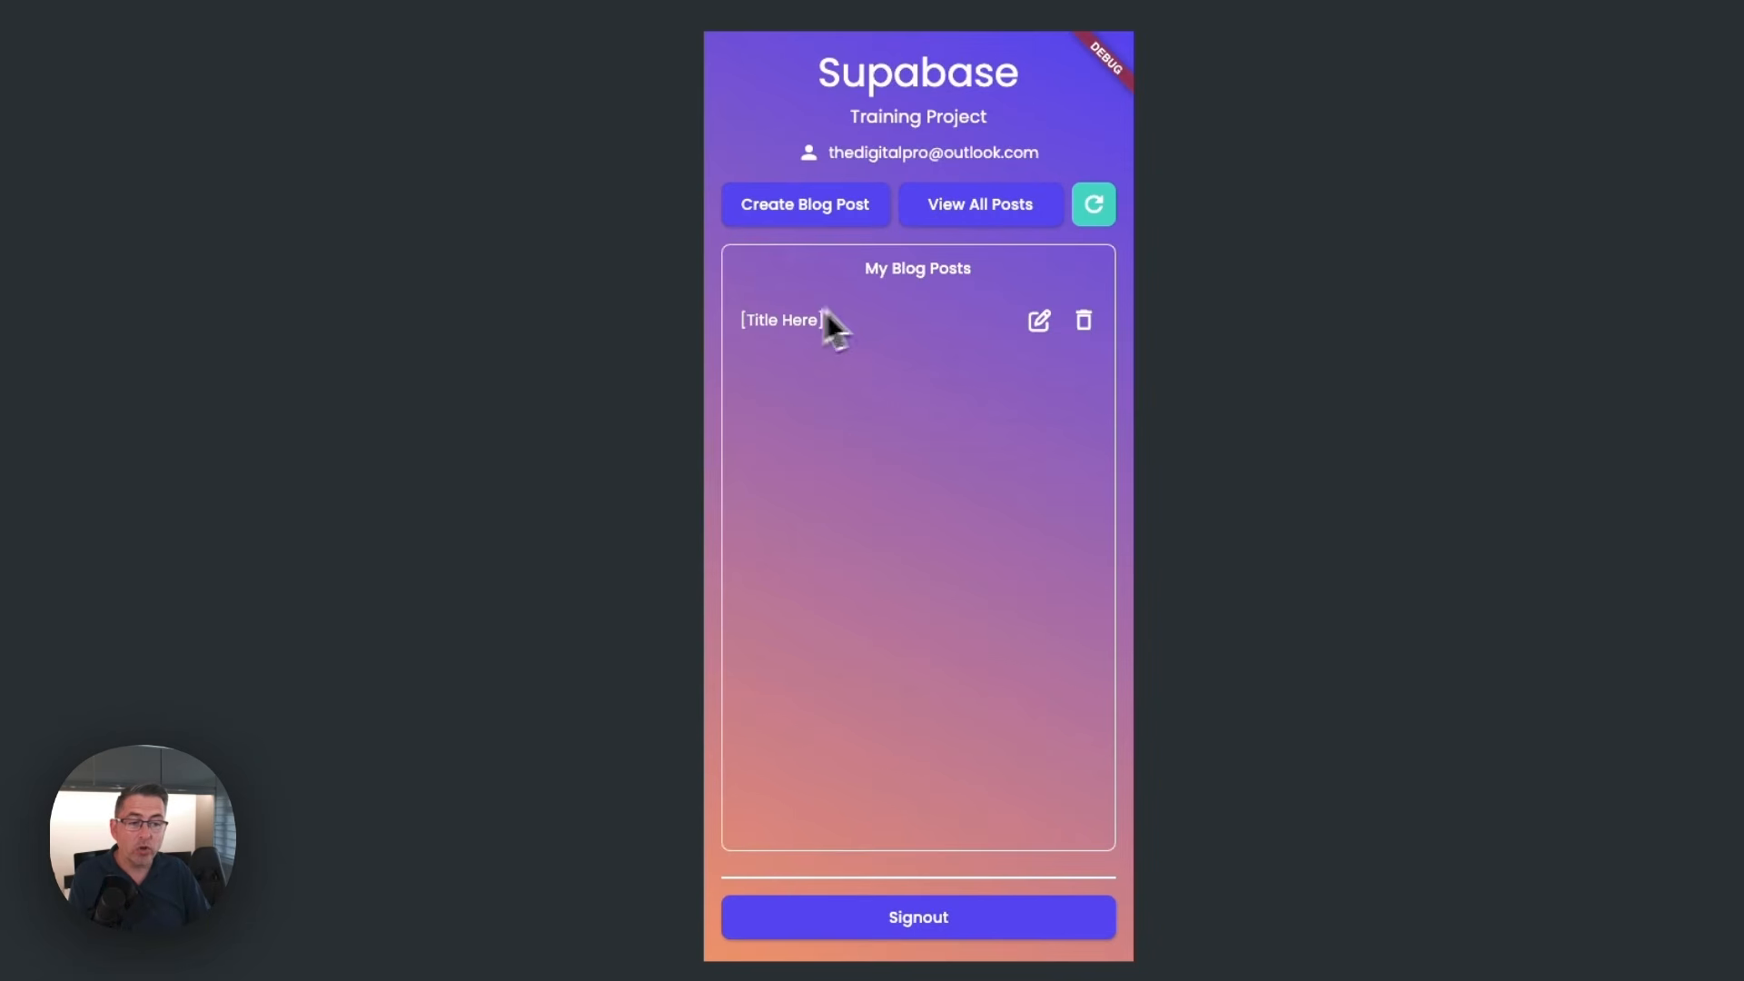
In the running app, preview the Create Blog Post and All Blog Posts pages, returning to the home page after each
left_click(806, 213)
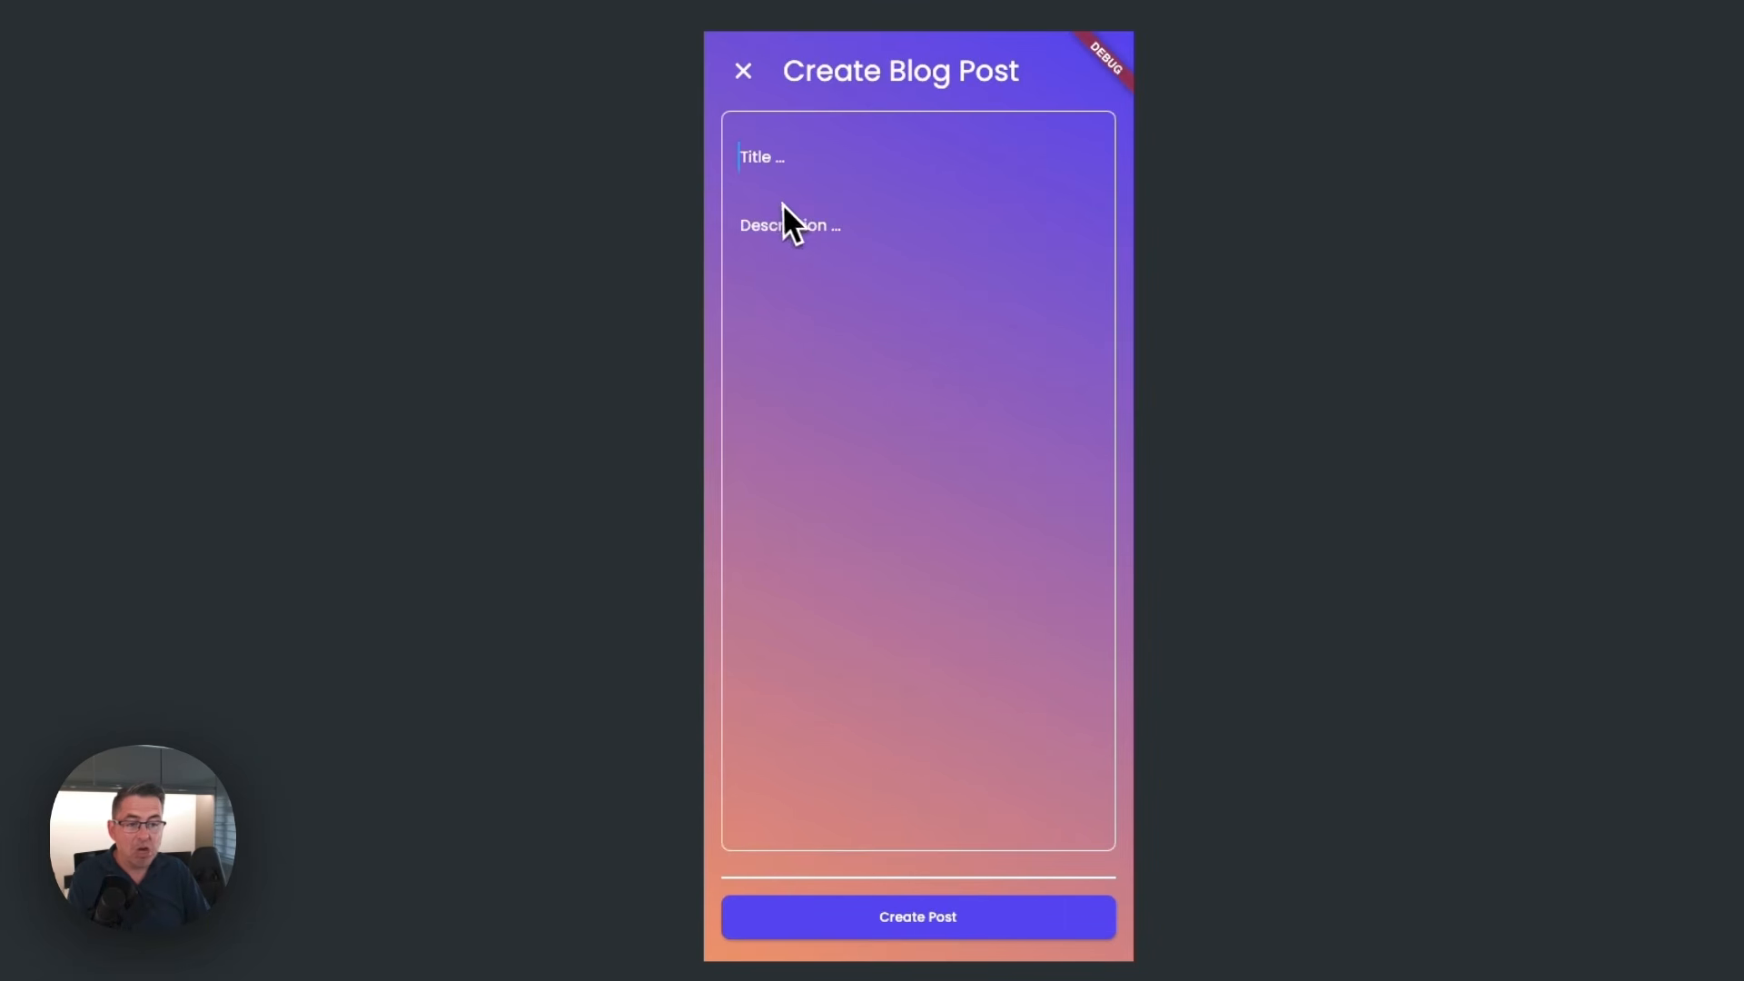
left_click(743, 73)
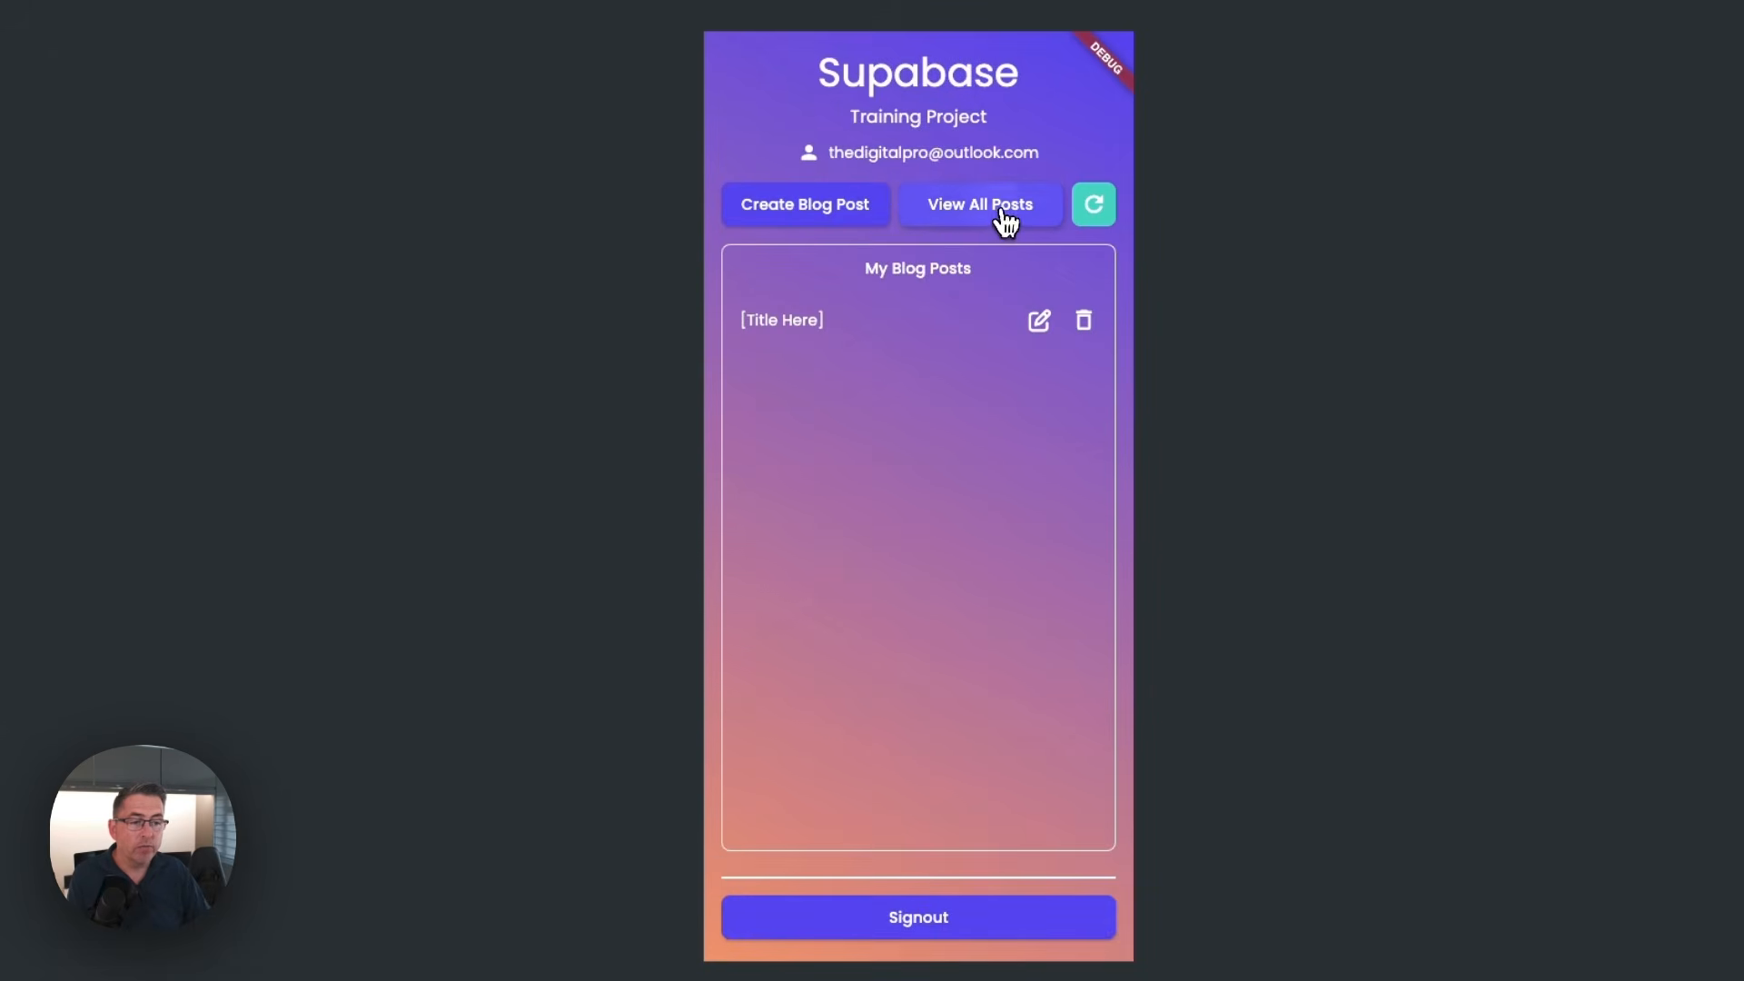
left_click(999, 212)
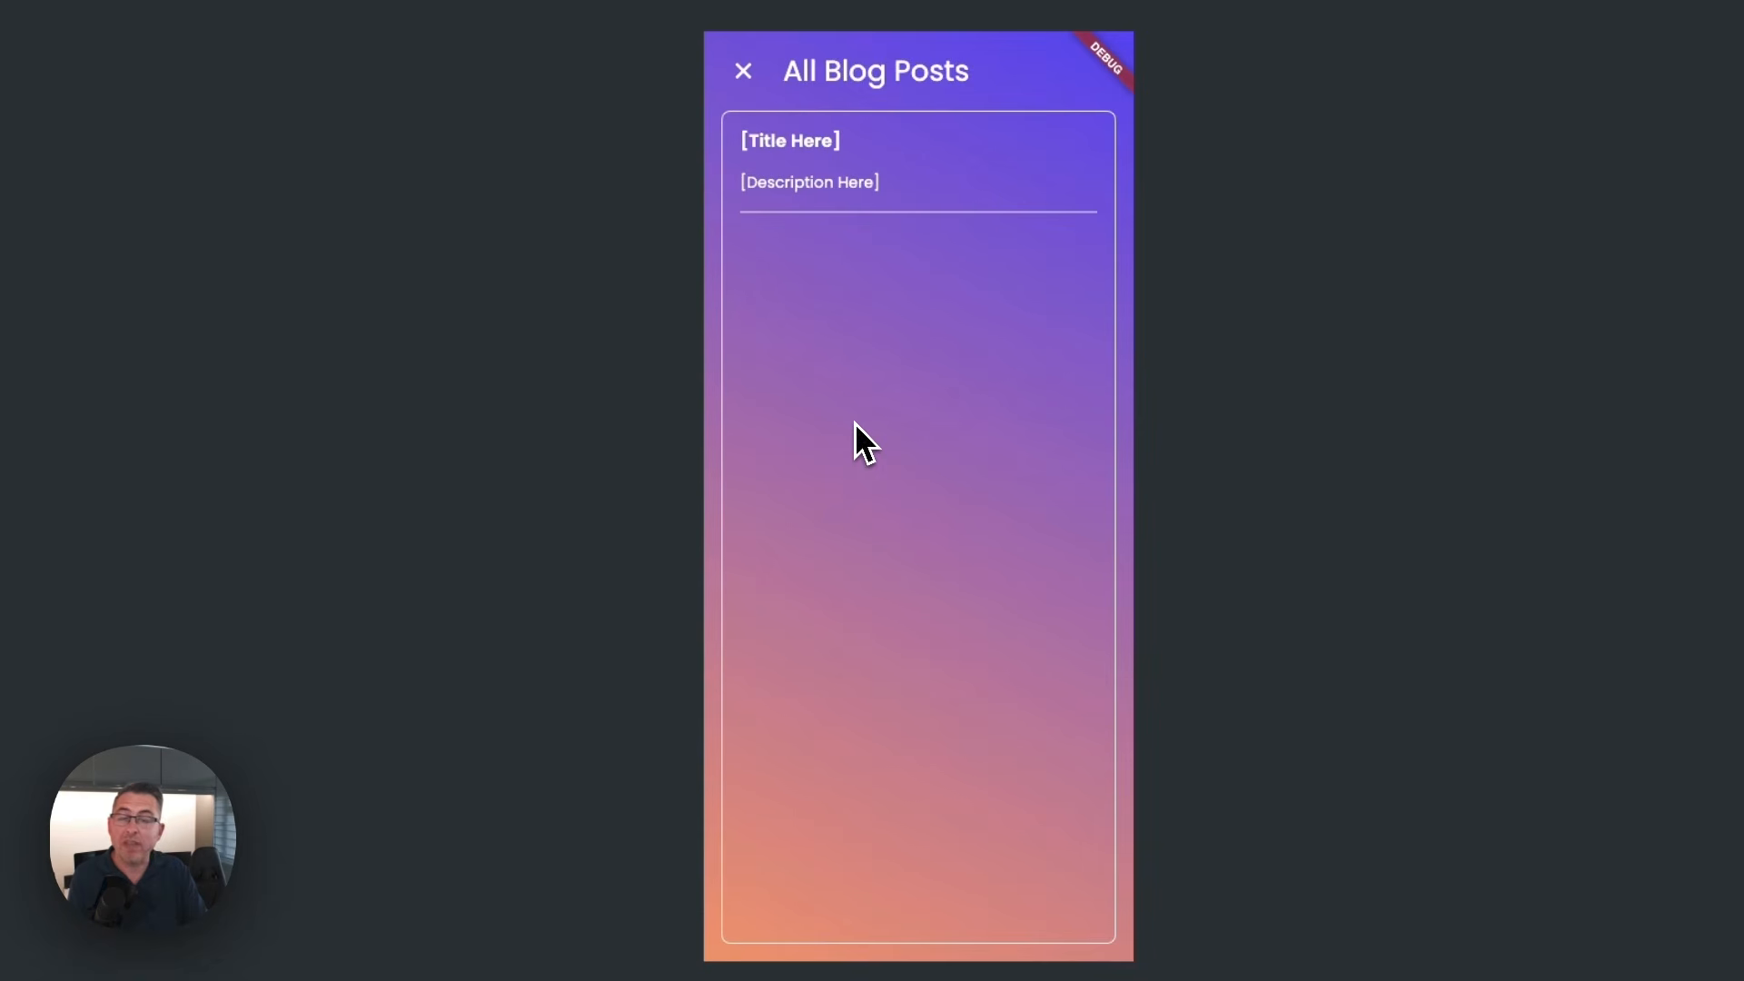
left_click(743, 72)
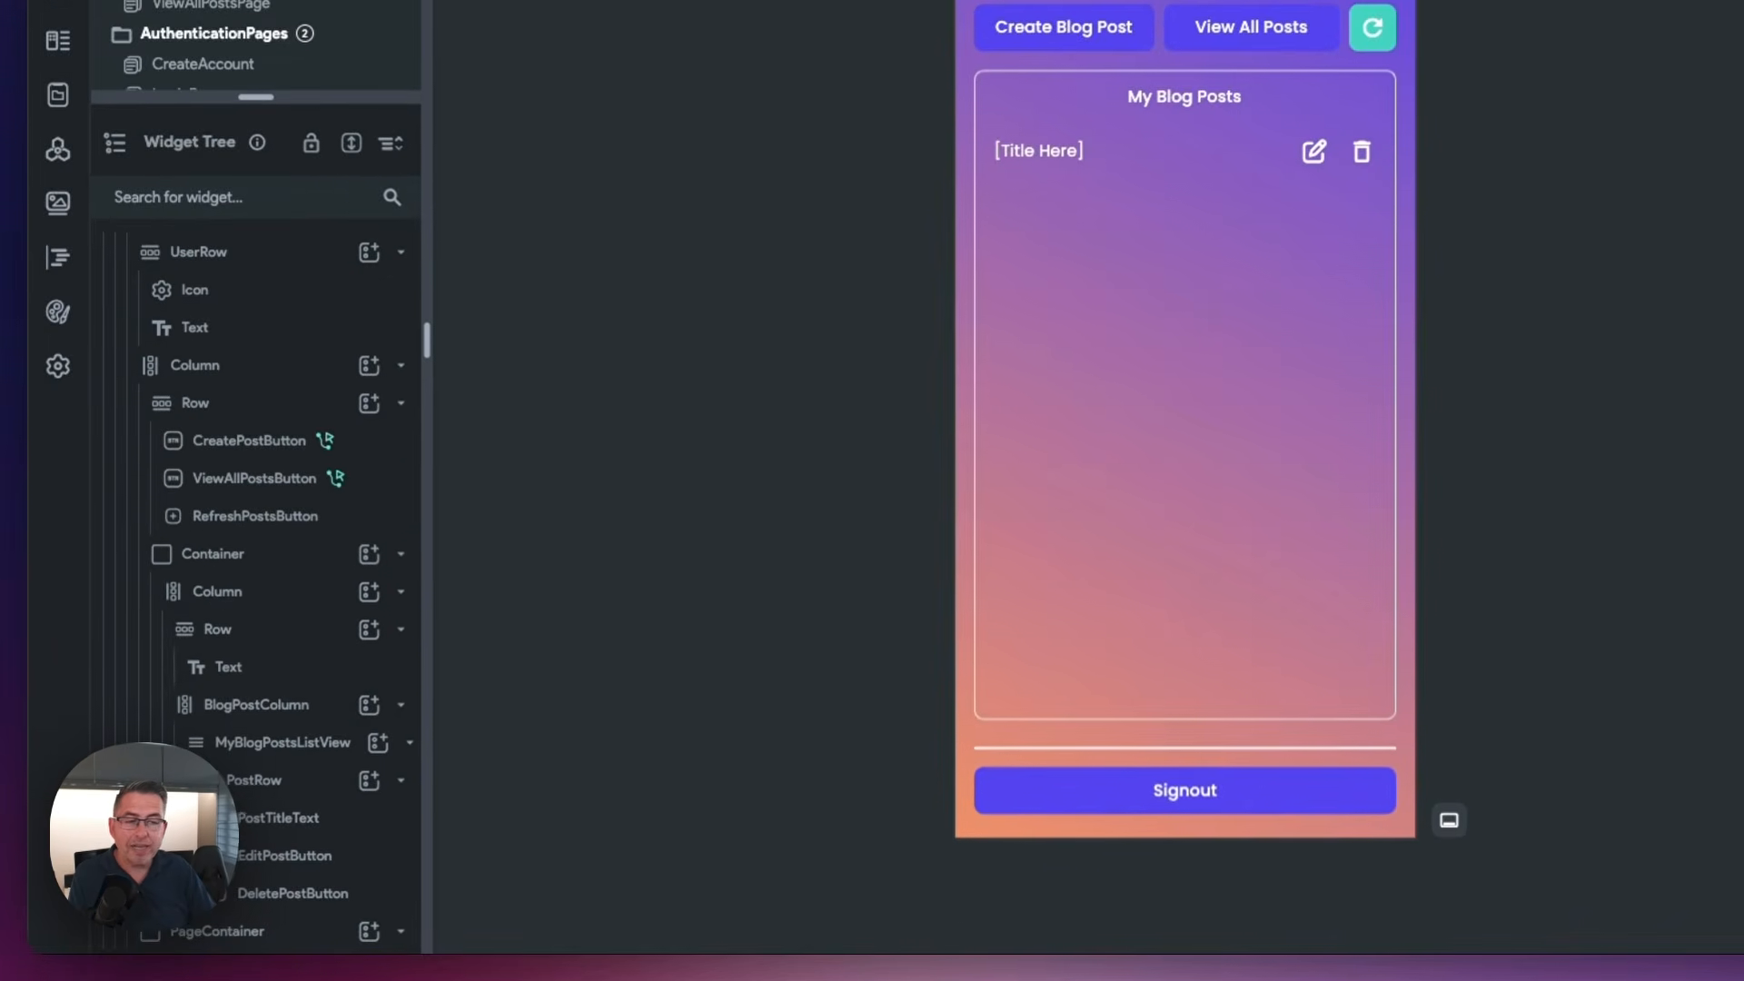
Add a backend query to MyBlogPostsListView in FlutterFlow, using the Supabase Query type and the posts table
left_click(266, 761)
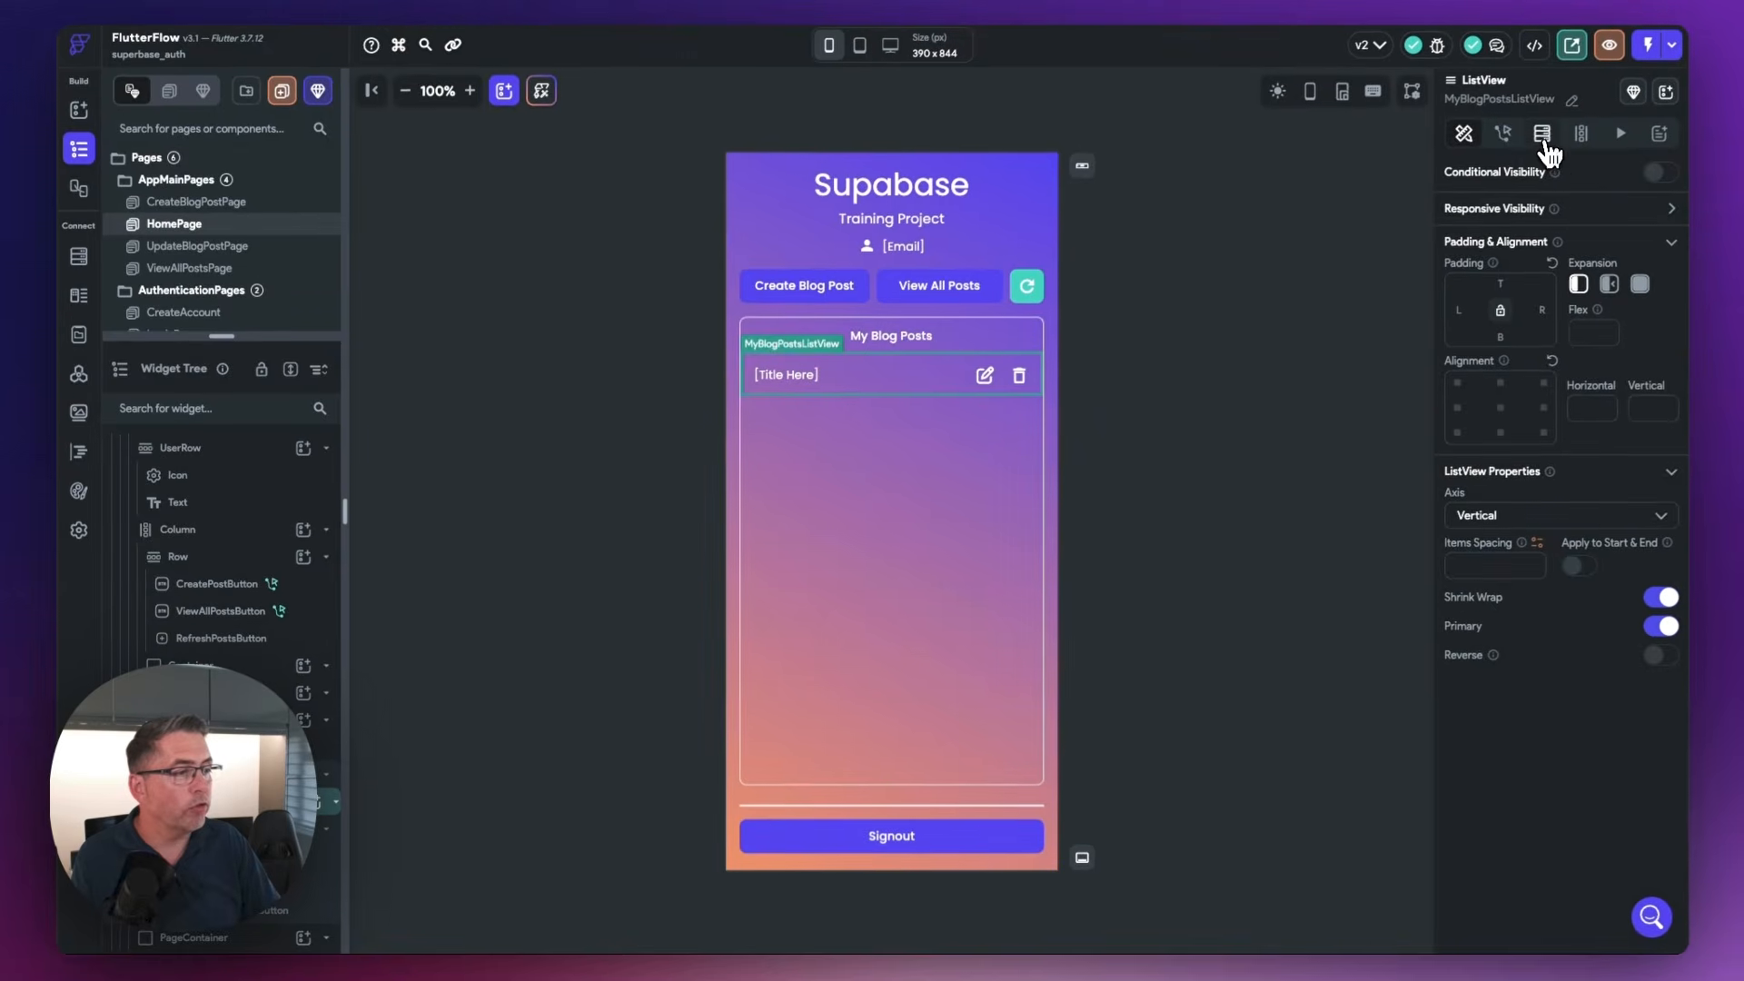
left_click(1544, 146)
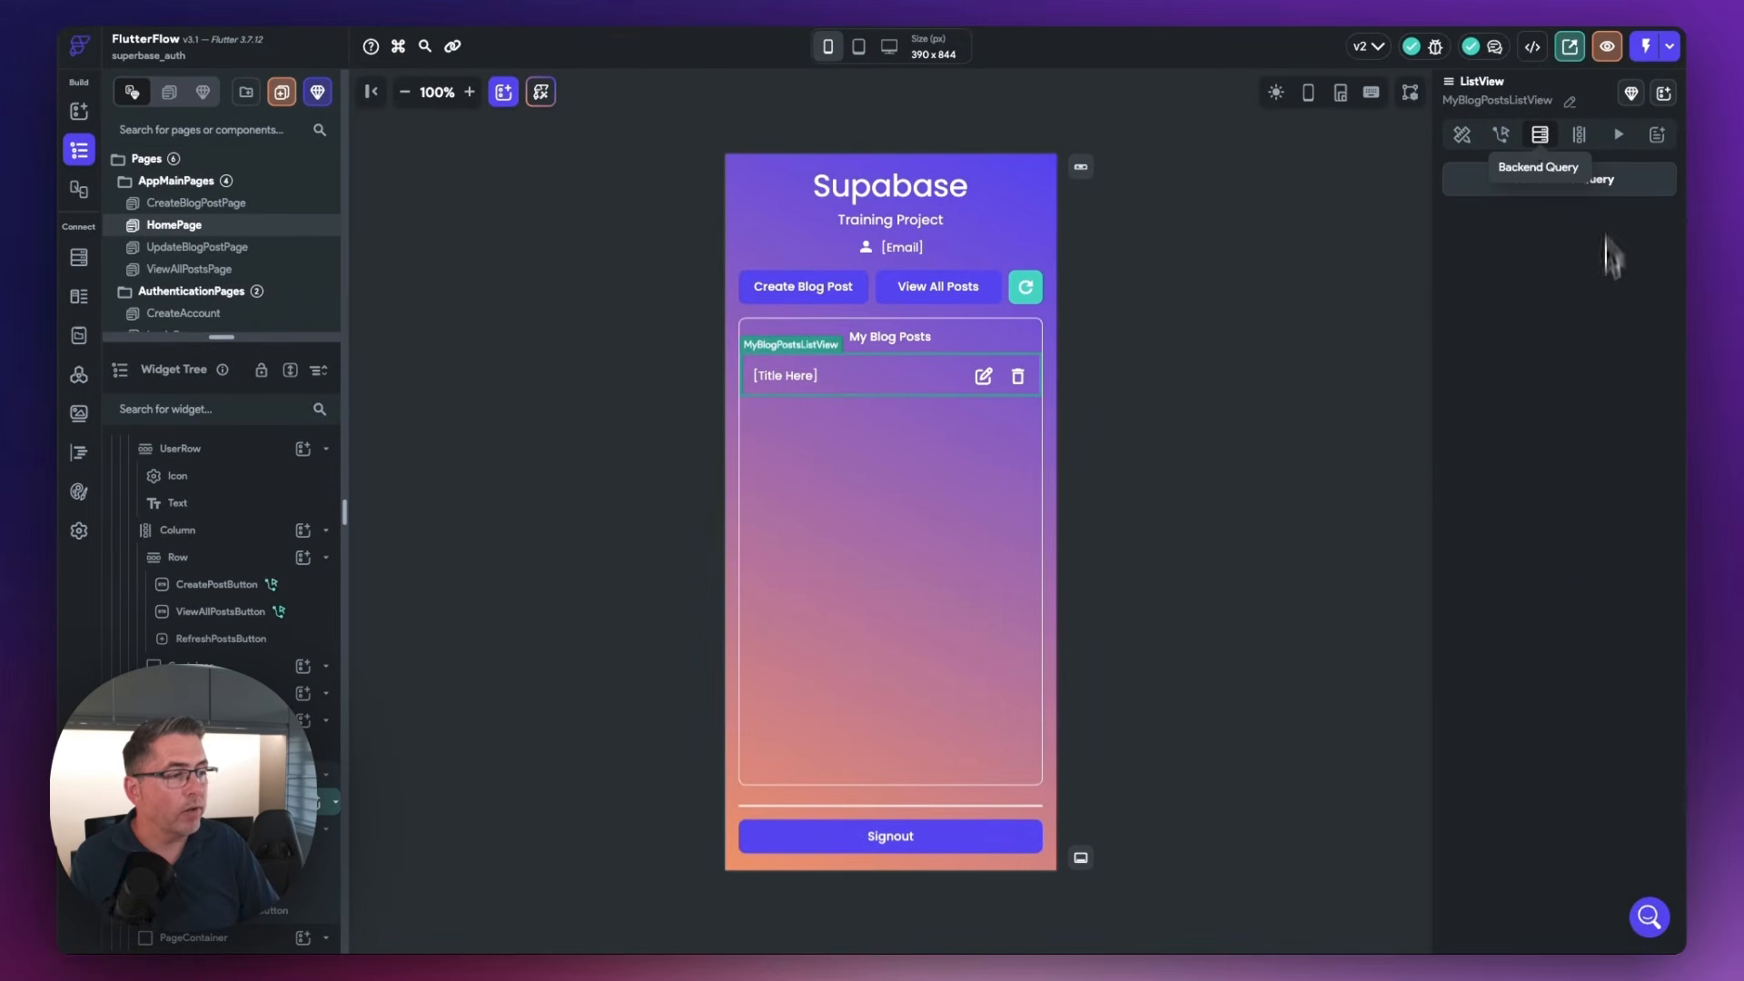
left_click(1542, 198)
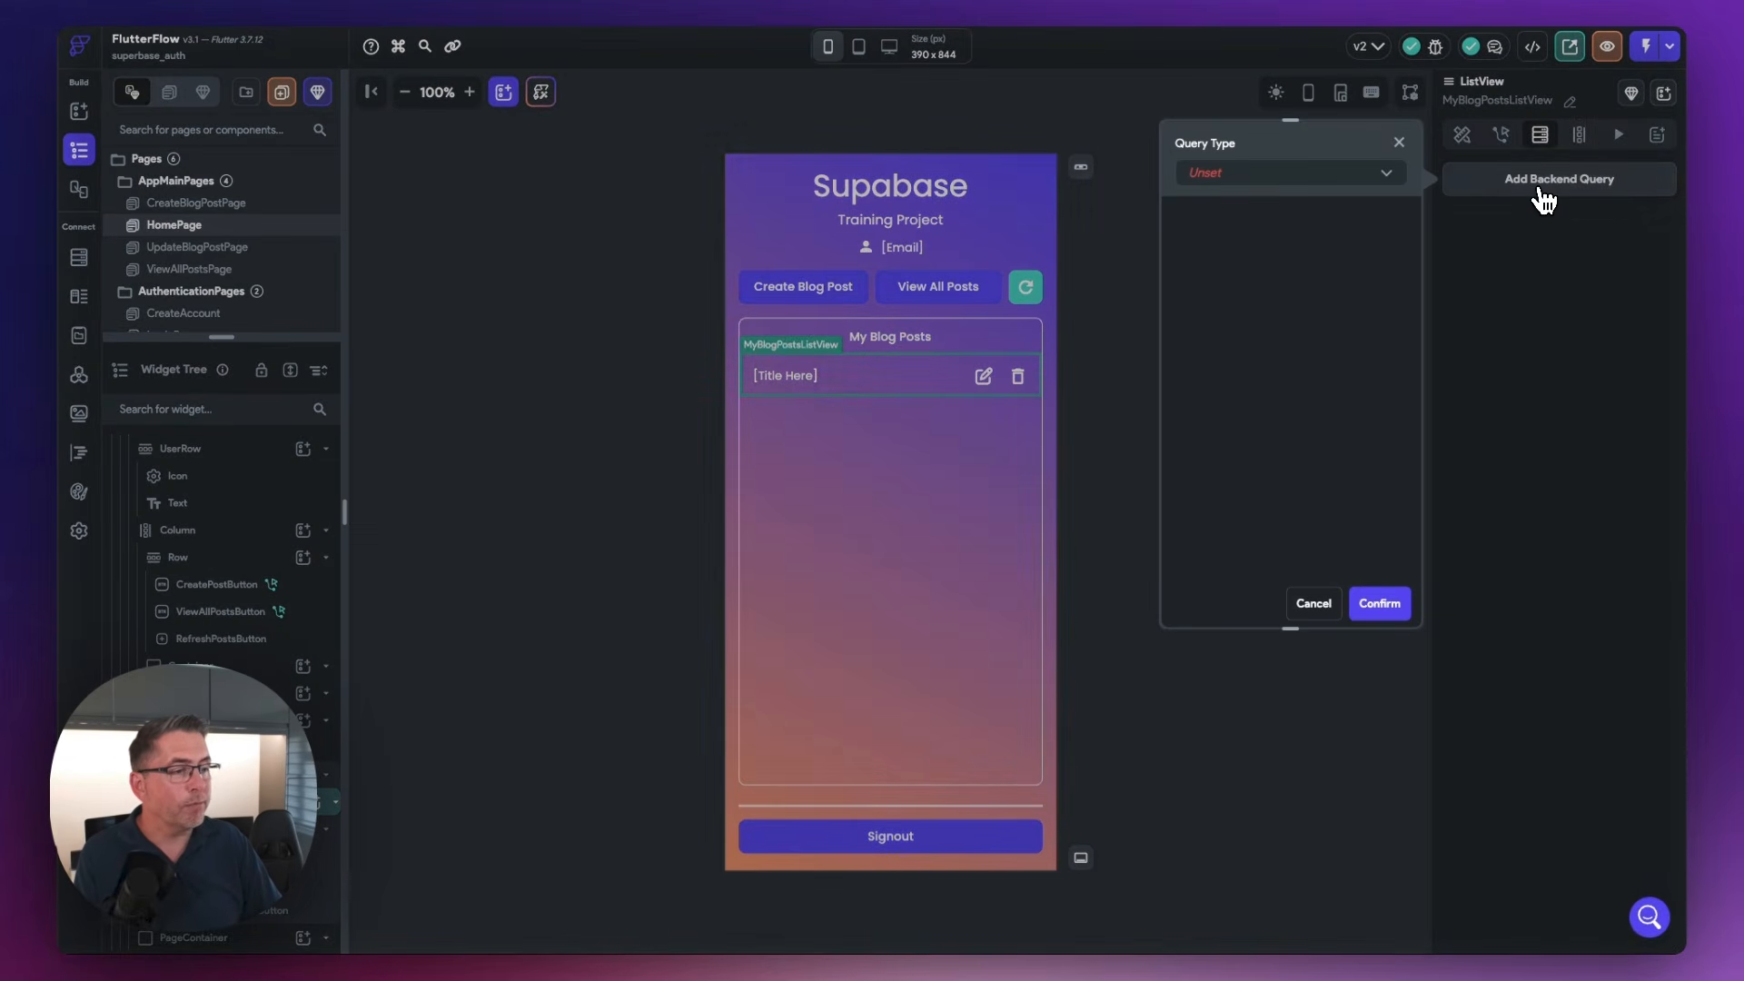
left_click(1390, 178)
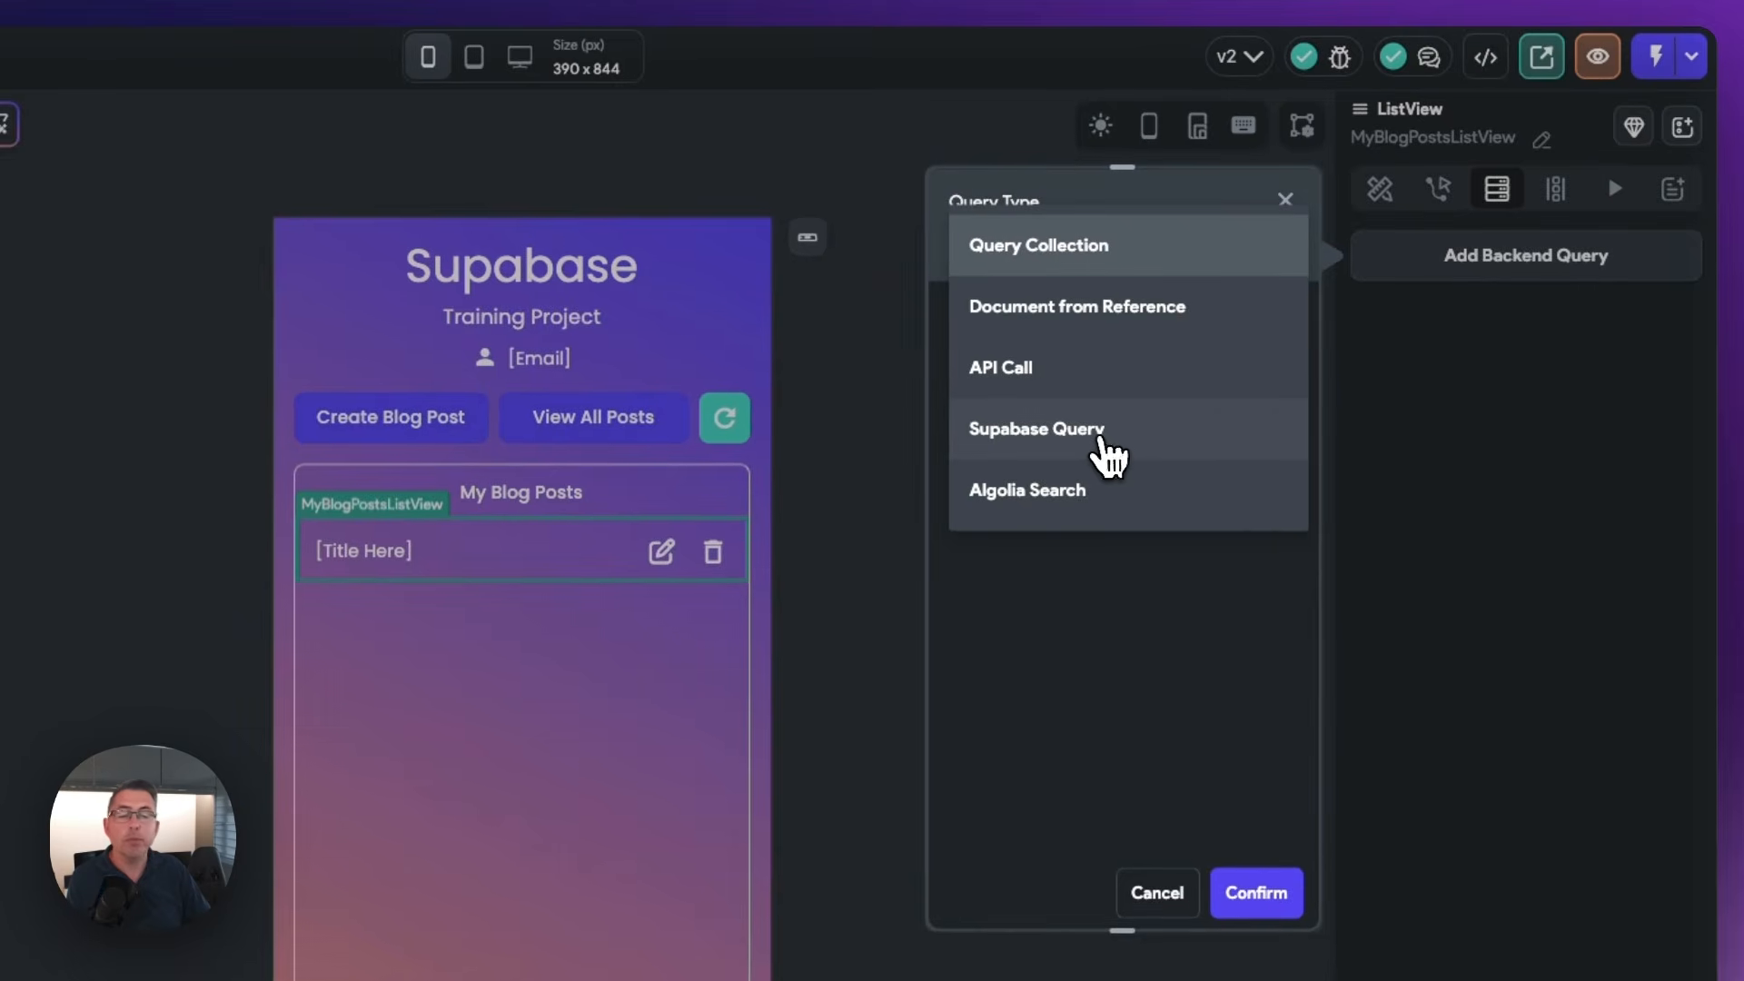
left_click(1095, 438)
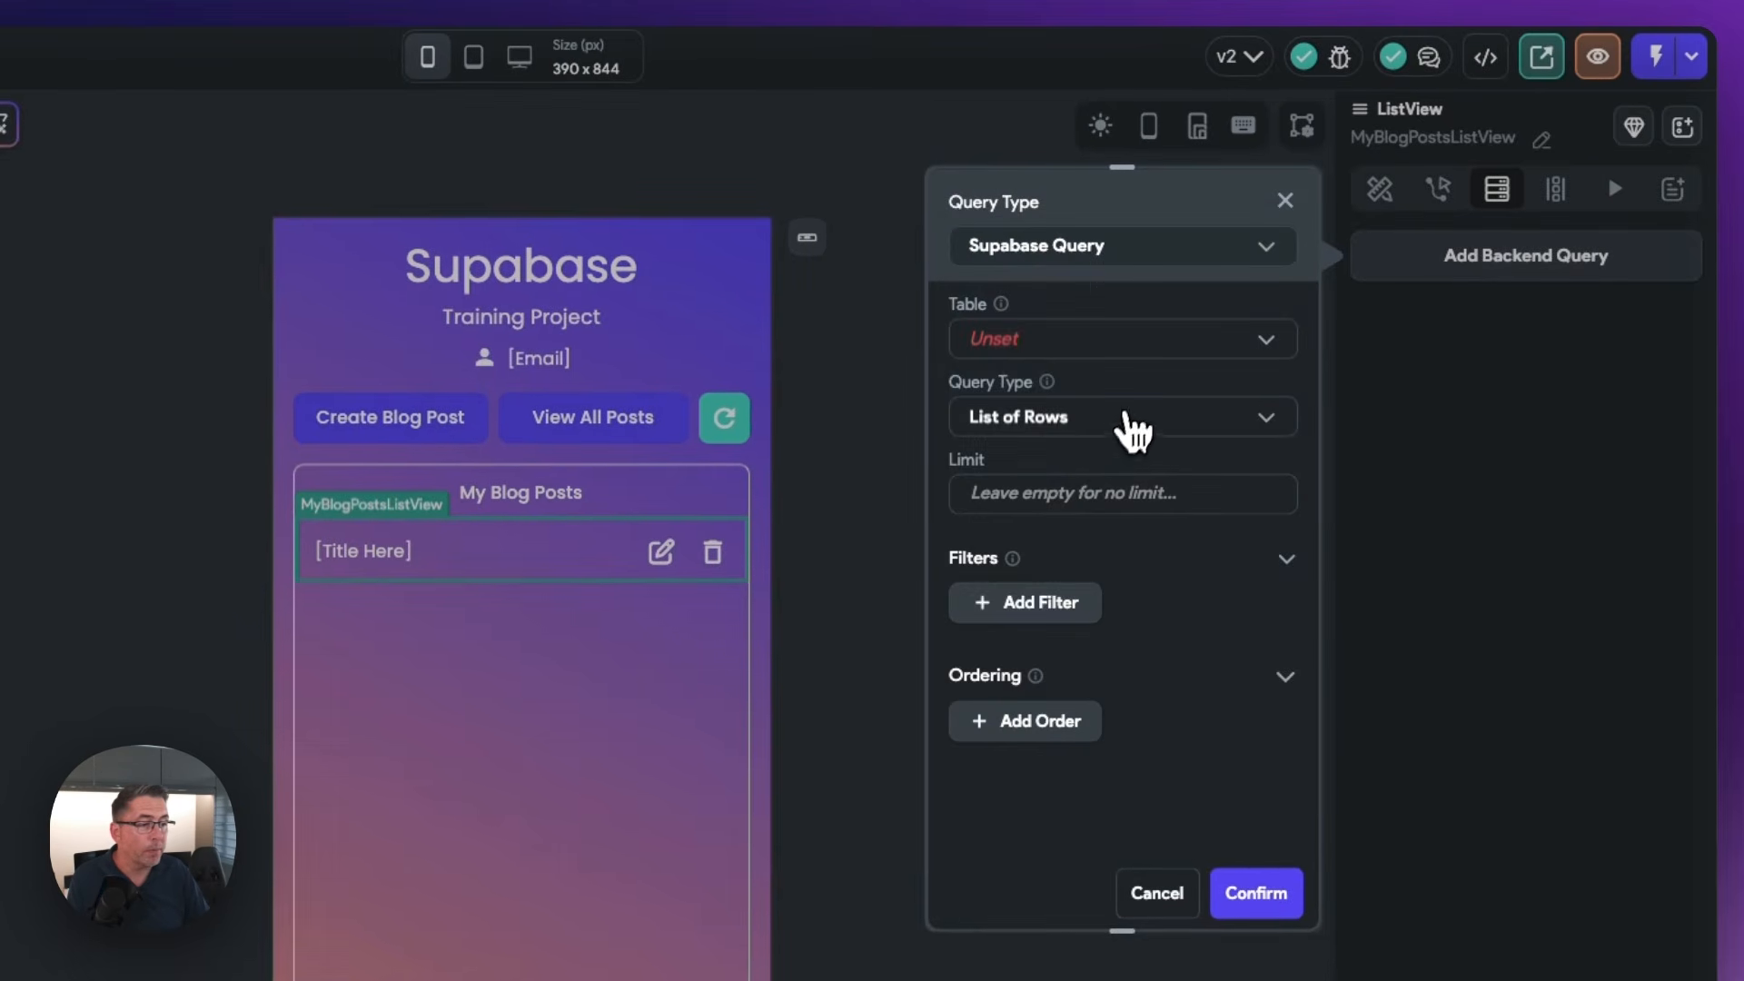
left_click(1076, 351)
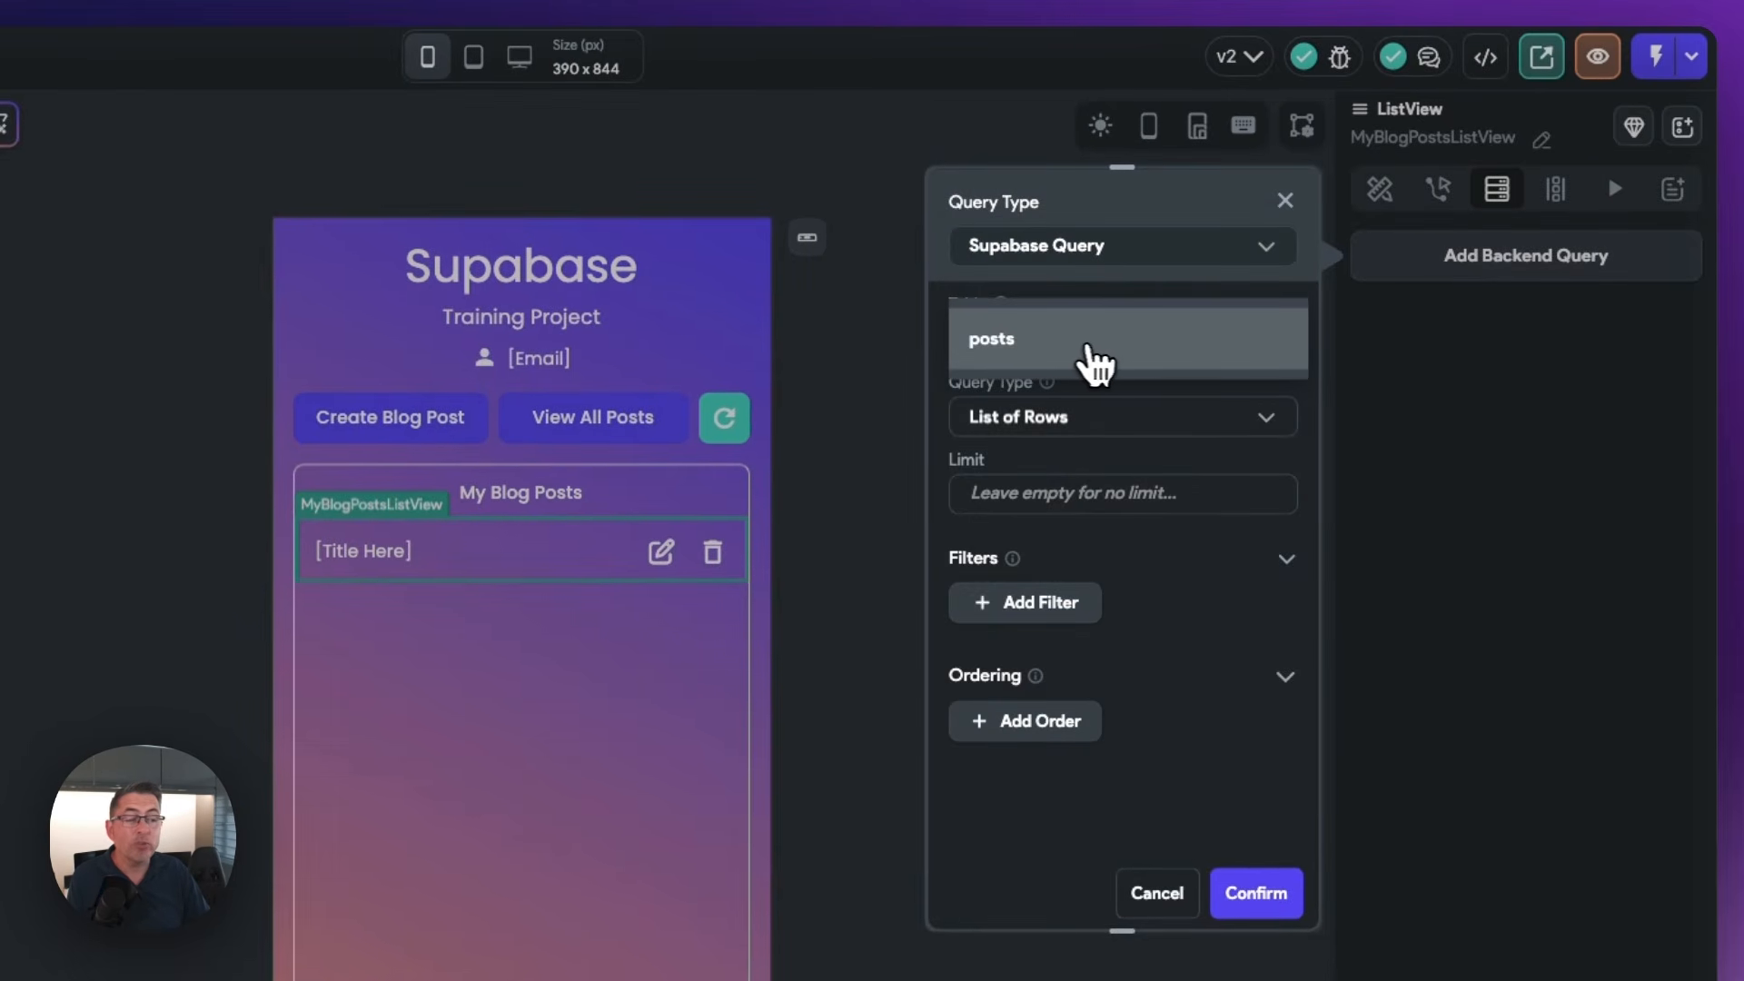
left_click(1110, 350)
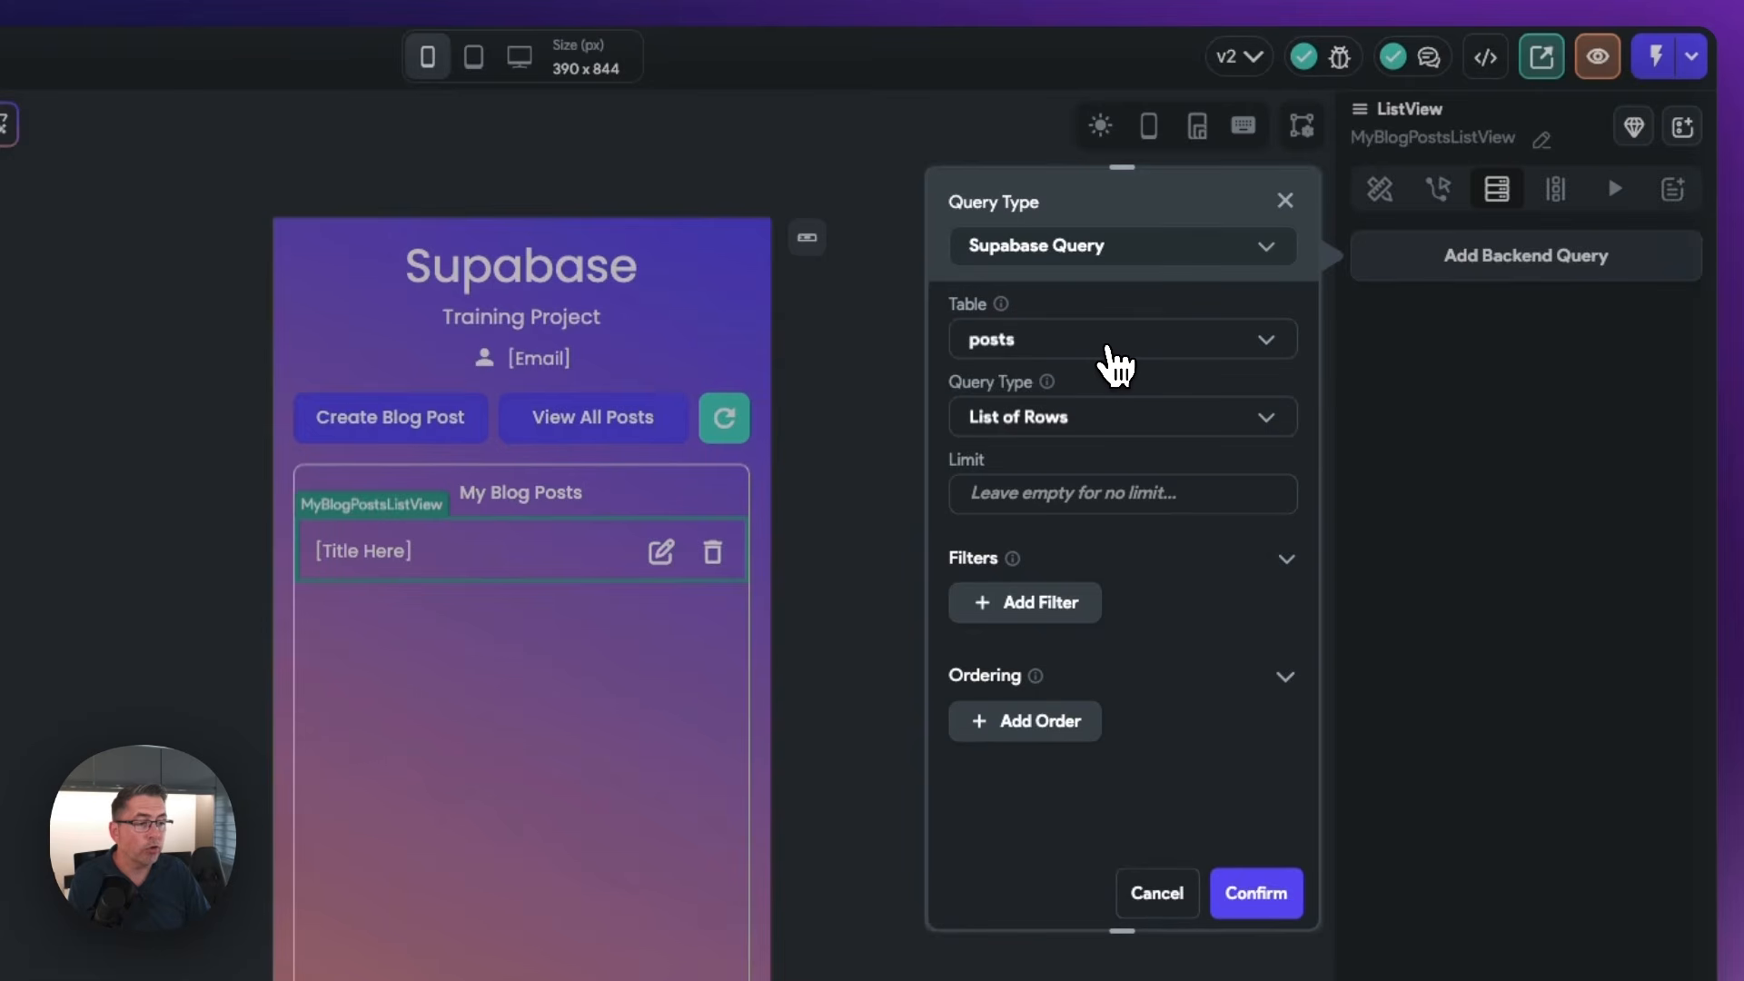
Add a query filter requiring author_user_id to be Equal To the authenticated user's User ID
left_click(1041, 607)
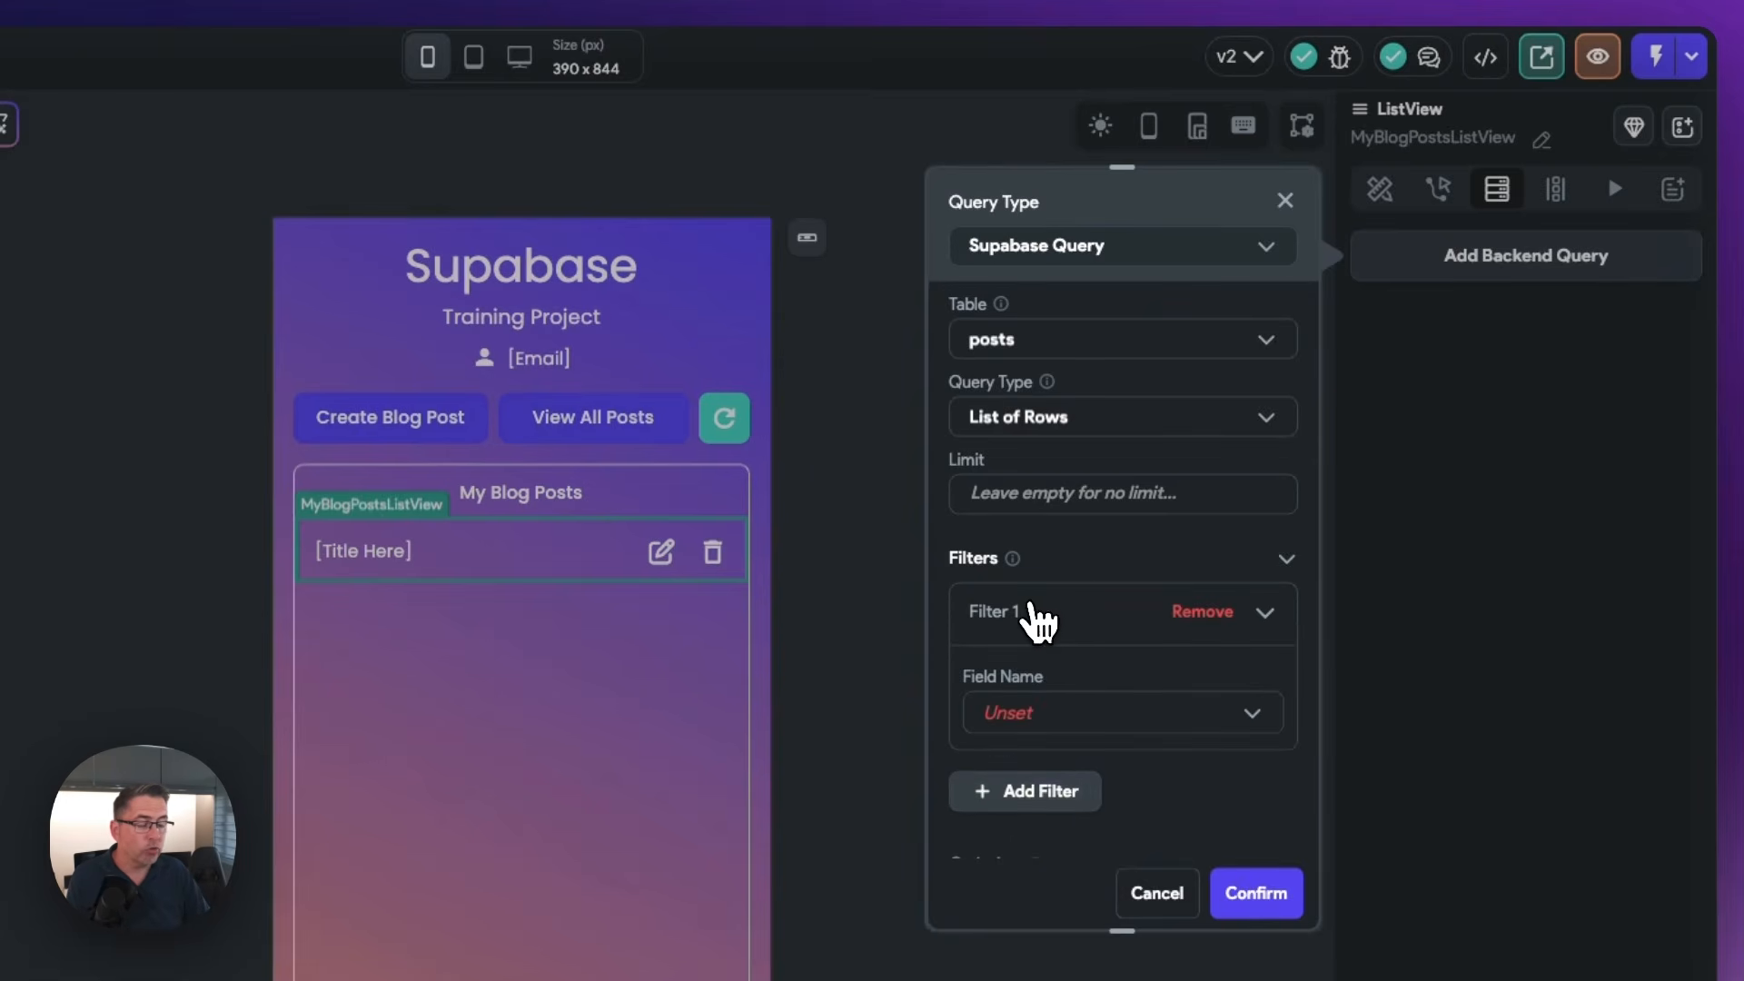
left_click(1027, 726)
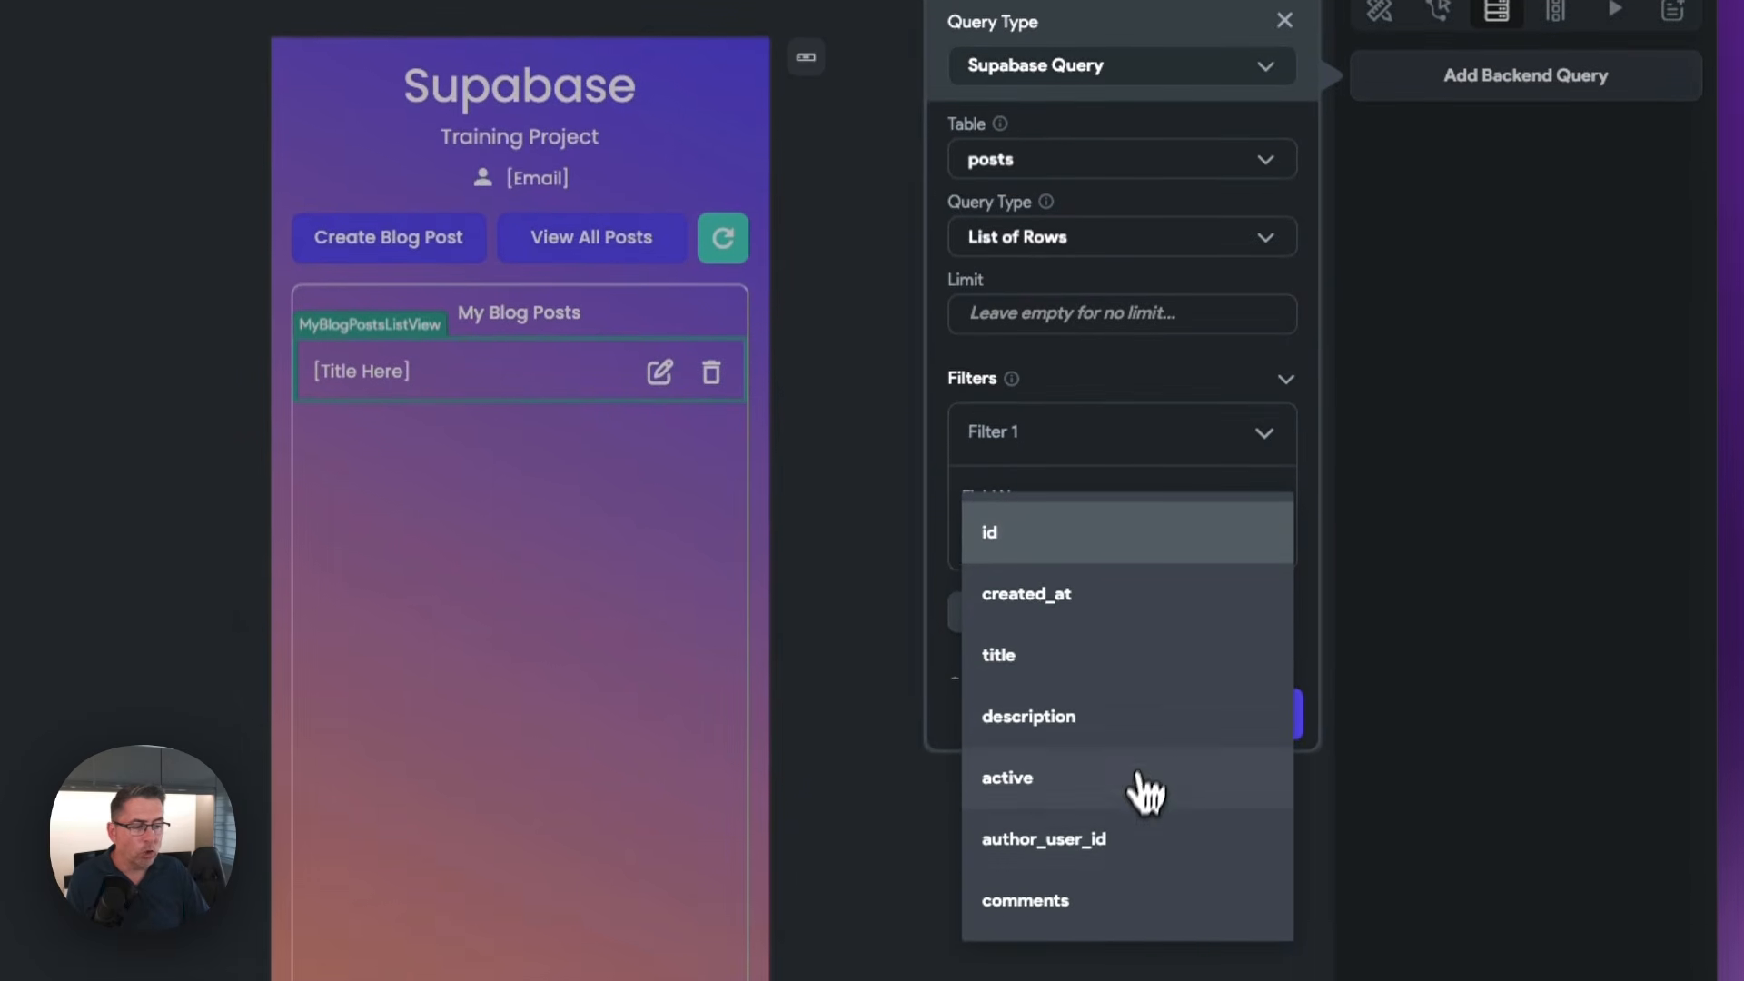
left_click(1061, 850)
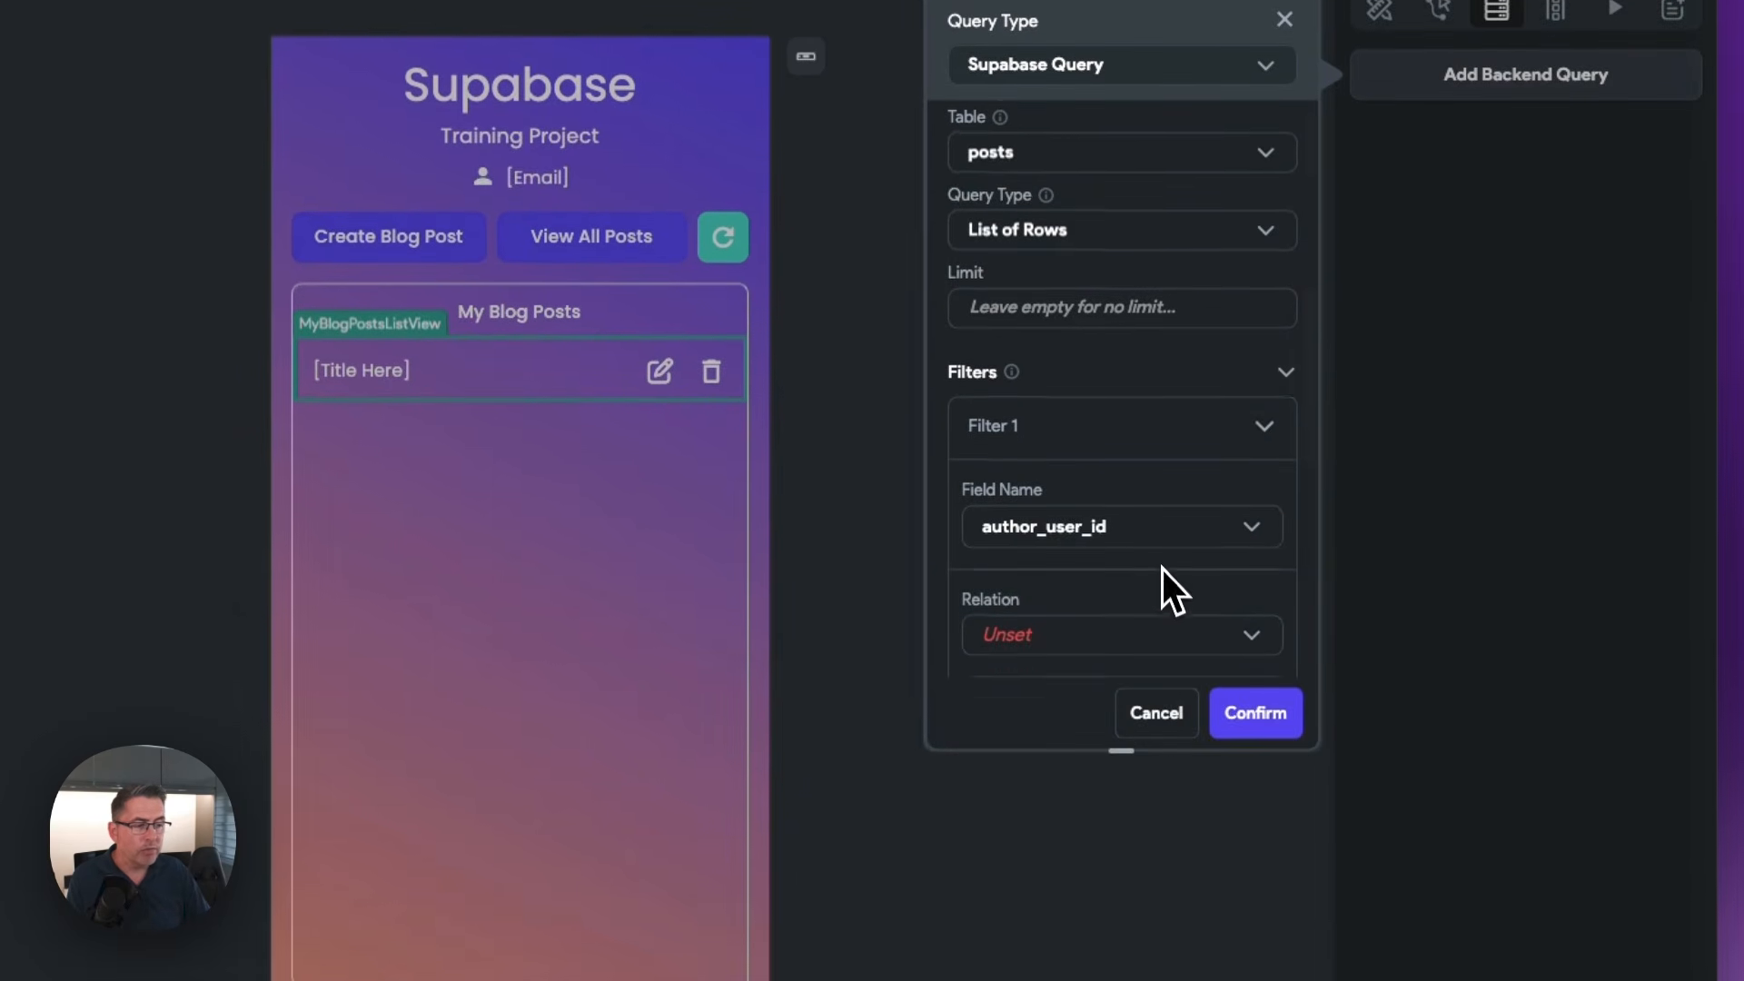
scroll(1161, 564, "down", 3)
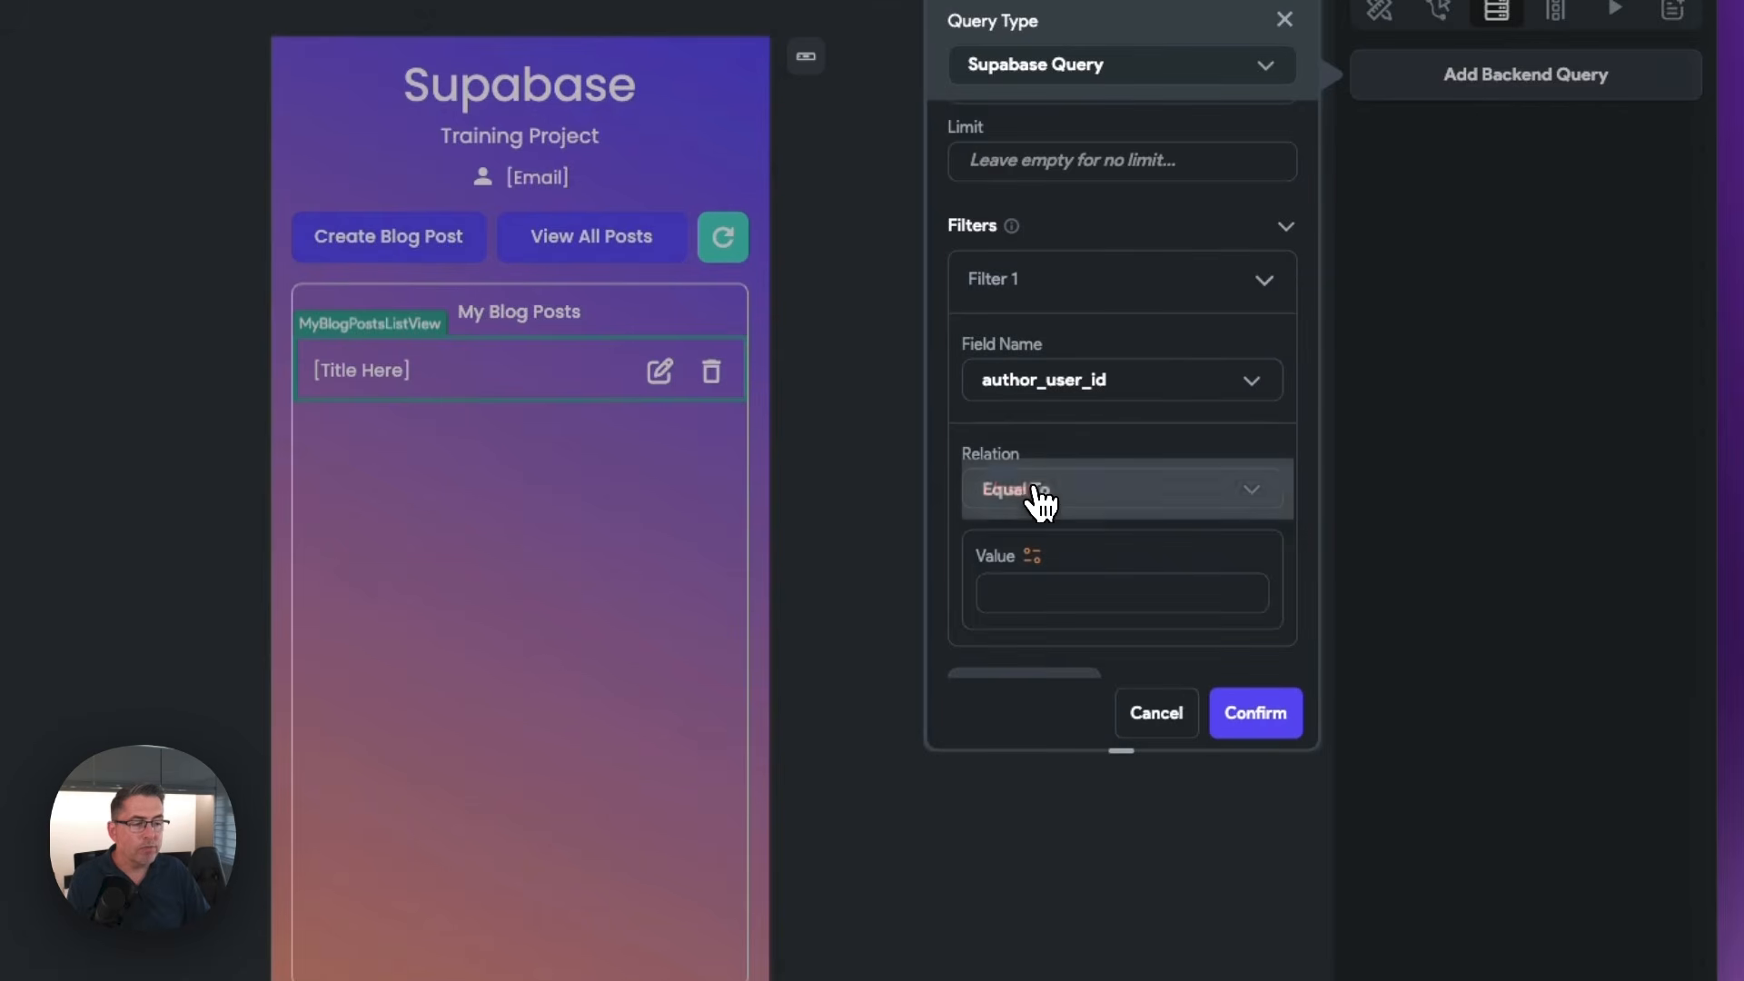
left_click(1035, 499)
left_click(1080, 500)
scroll(1082, 509, "down", 1)
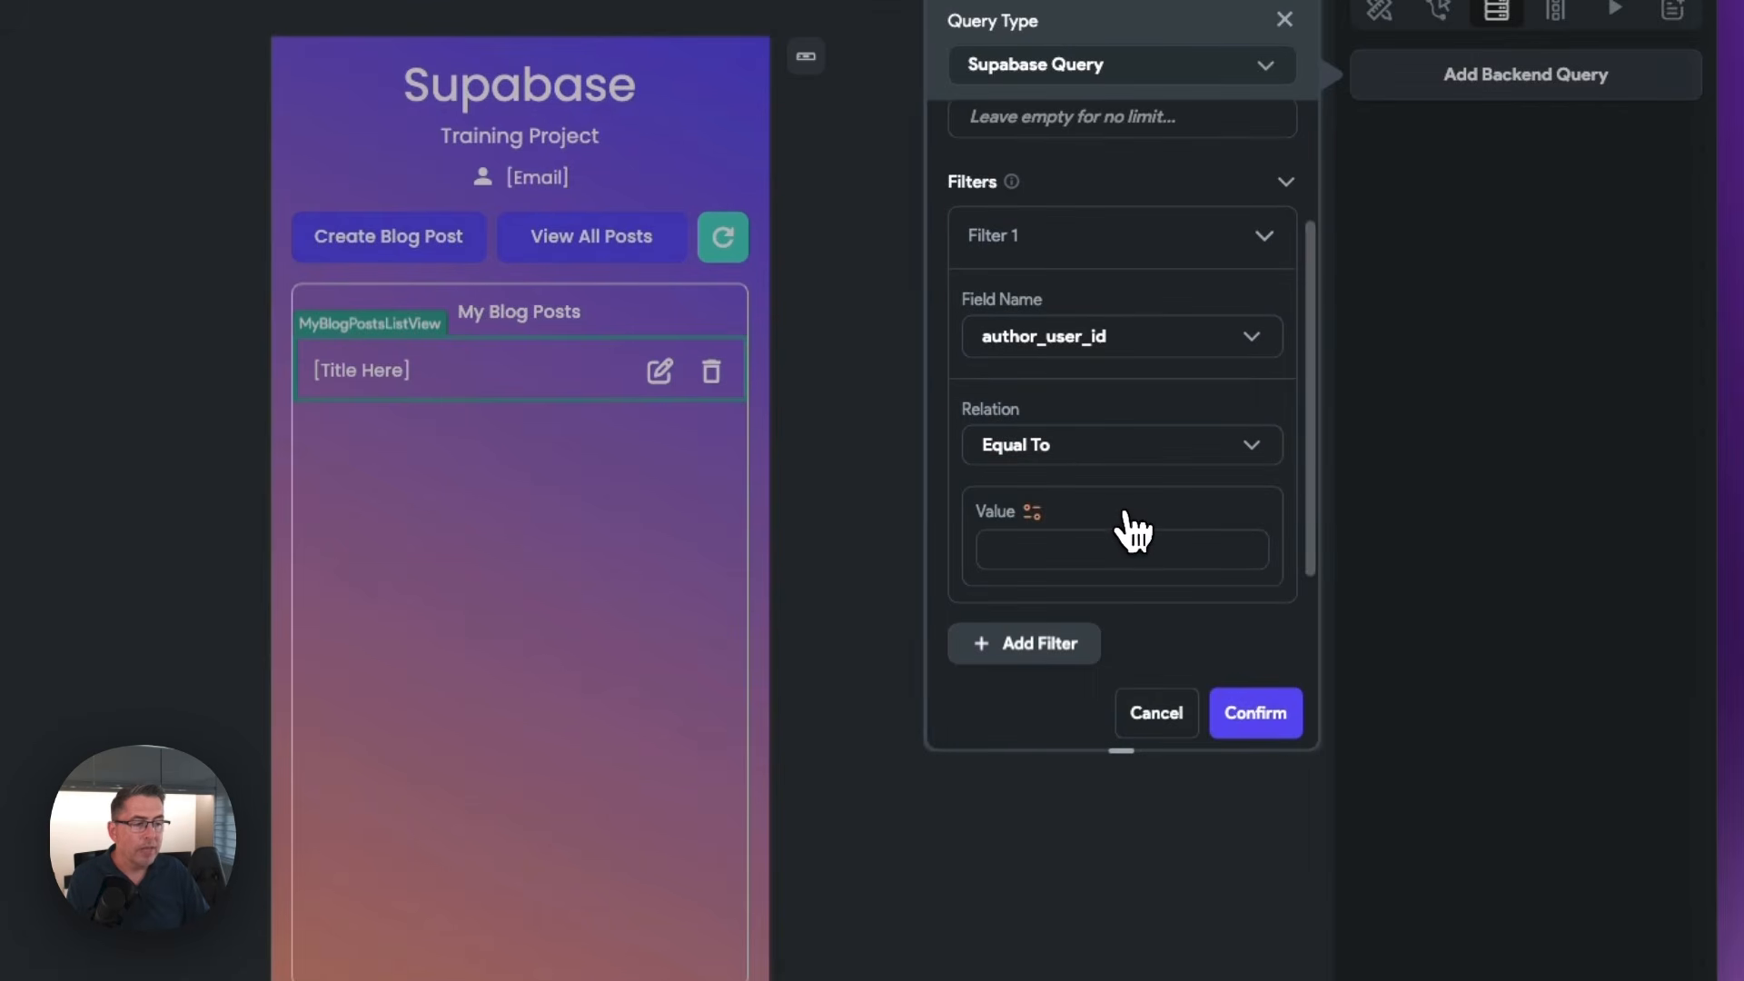
left_click(1033, 512)
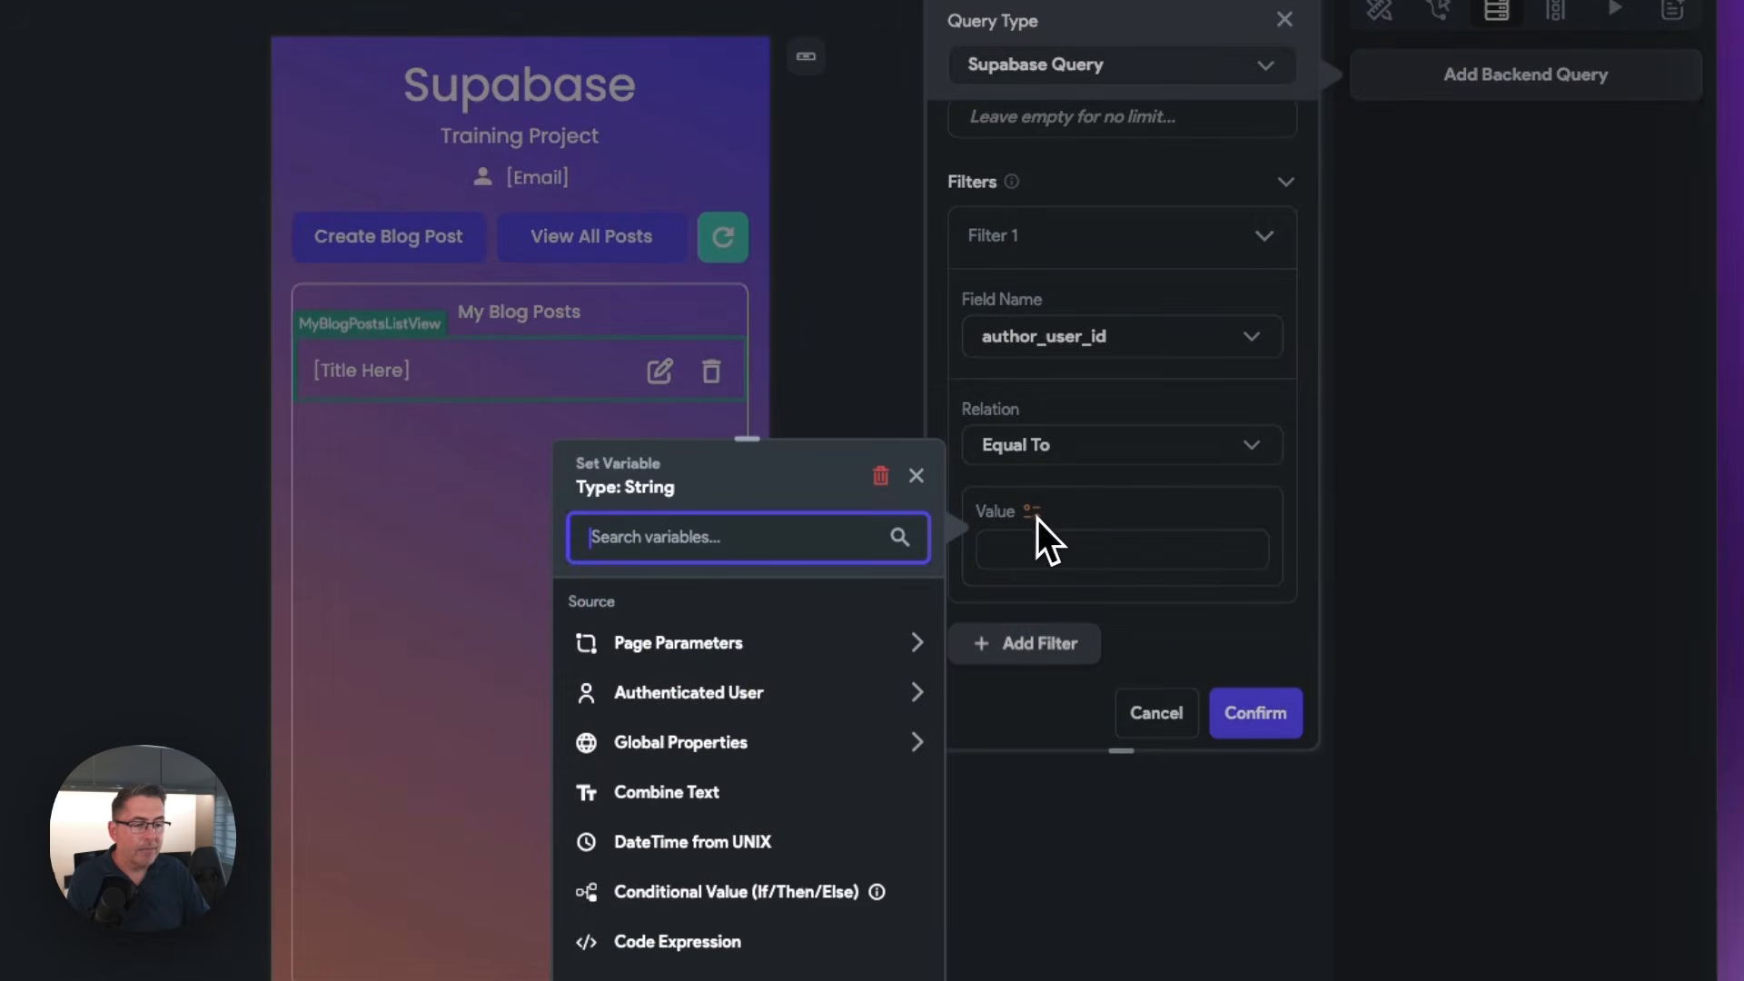
left_click(693, 711)
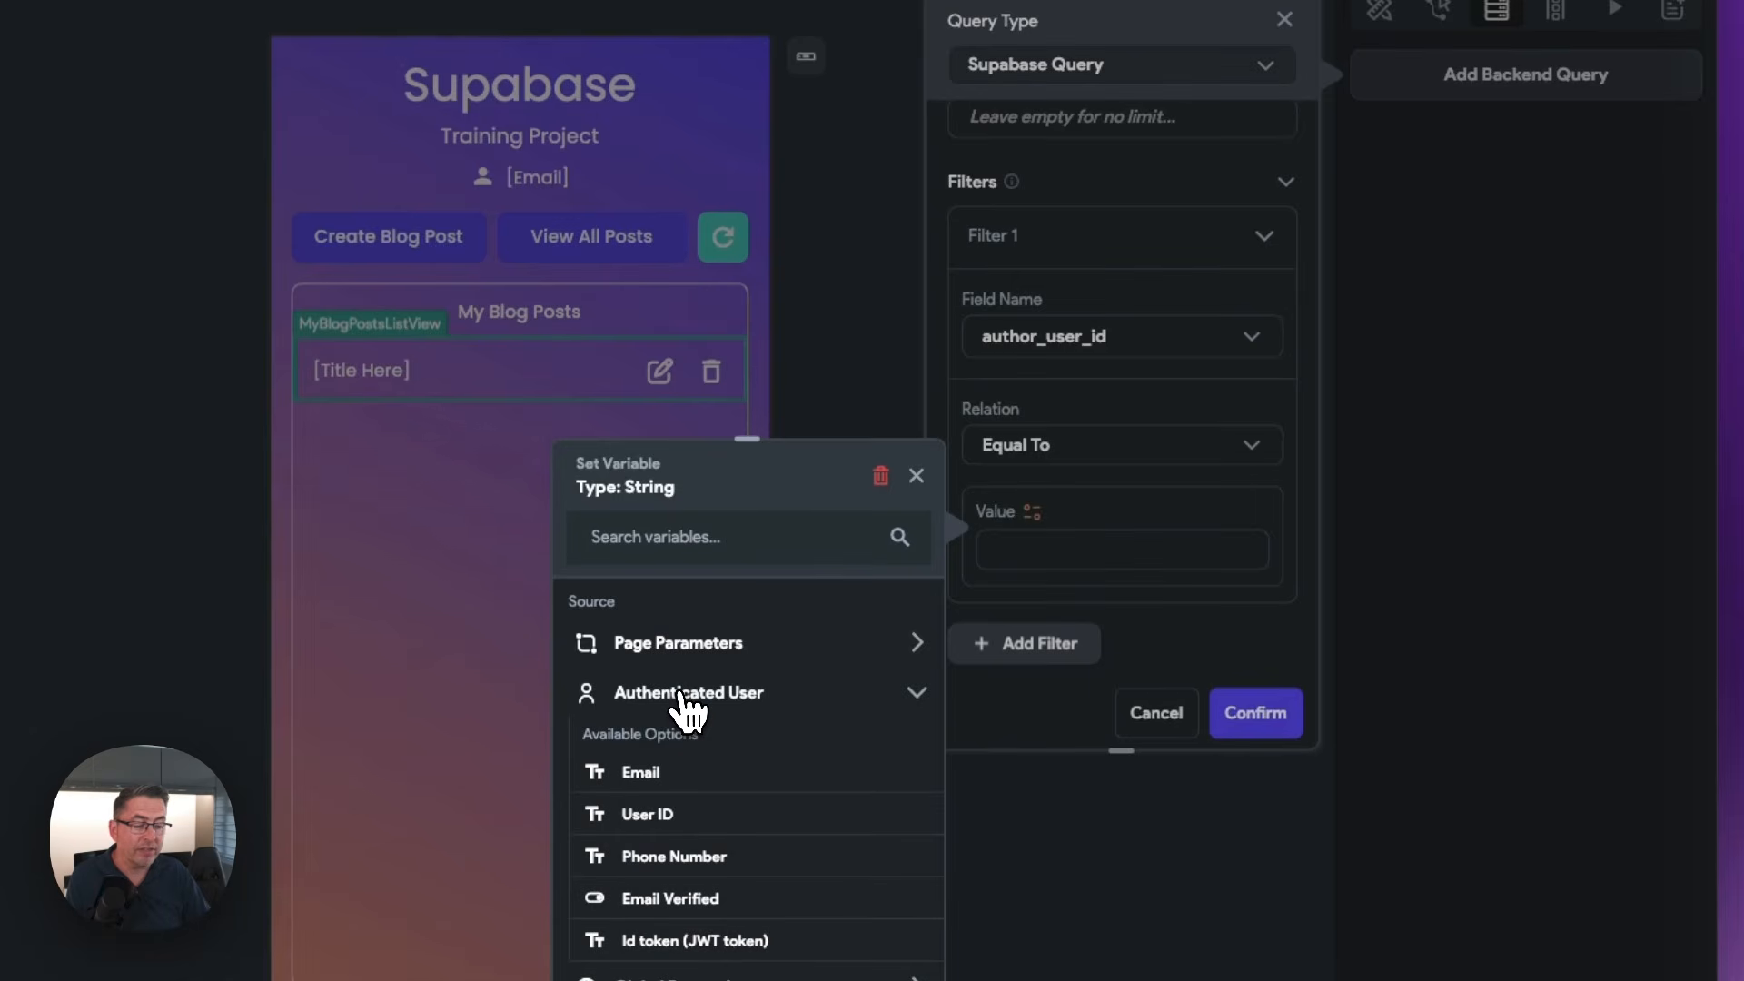
left_click(648, 819)
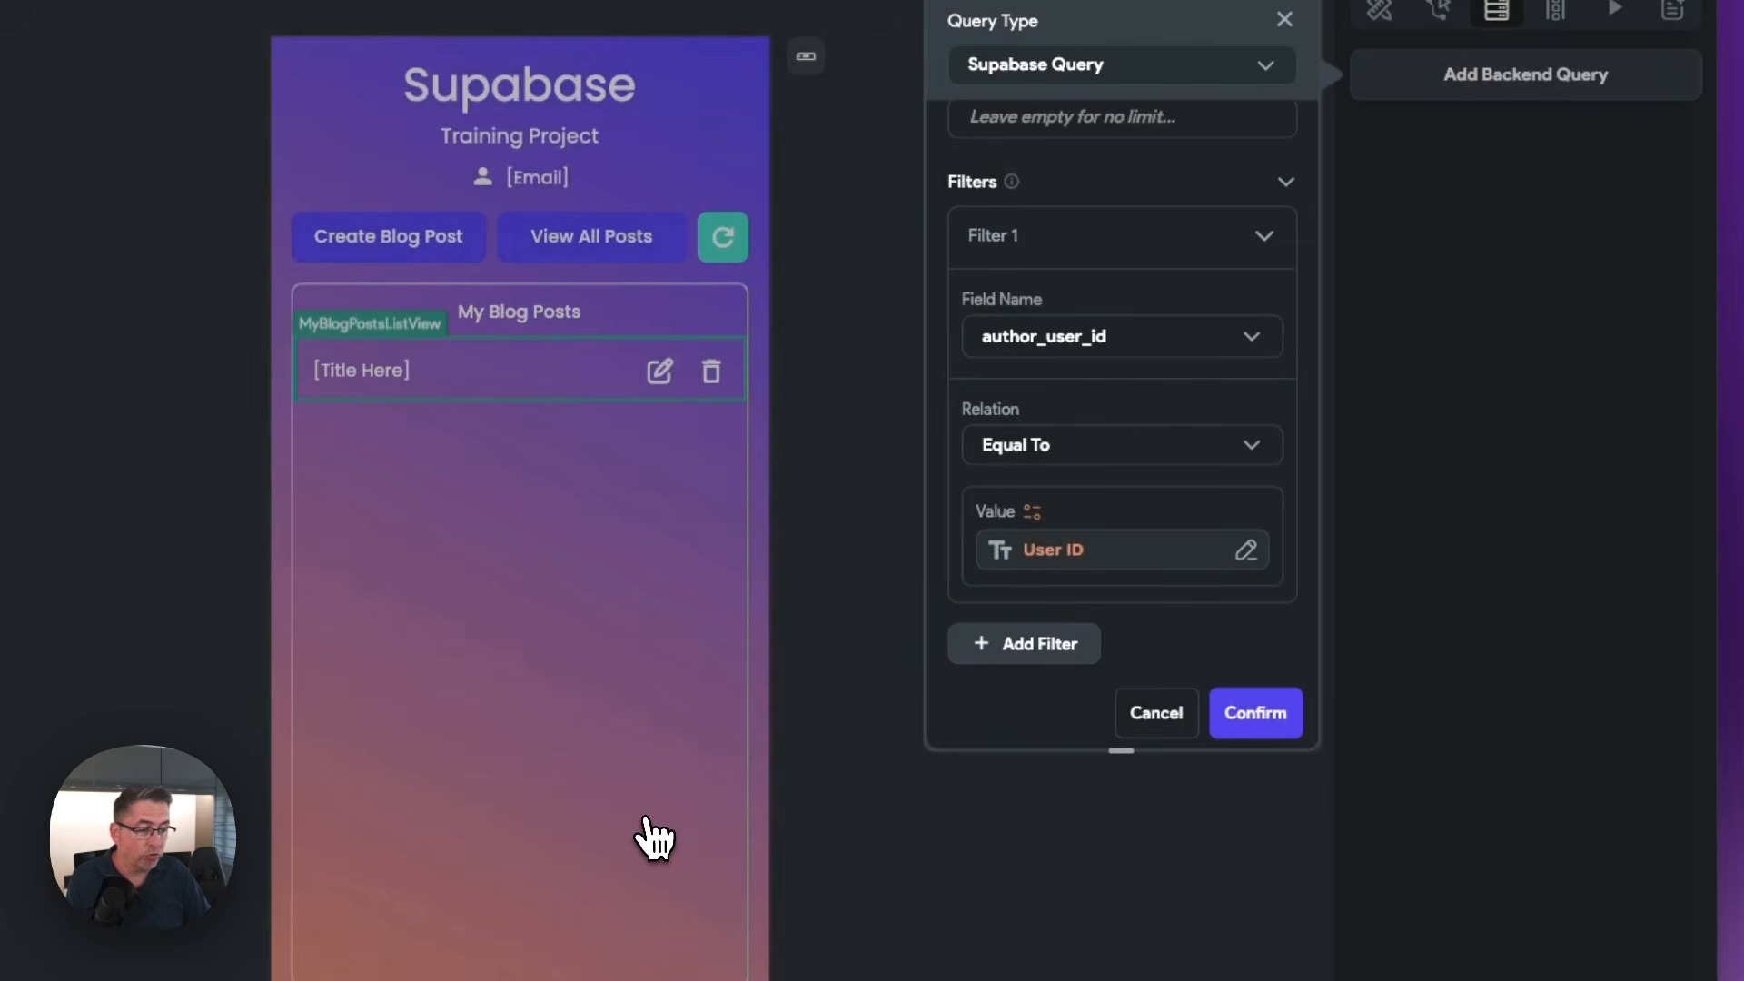
Order the backend query by created_at in Decreasing order, and confirm creating the query on the list view
scroll(1150, 600, "down", 3)
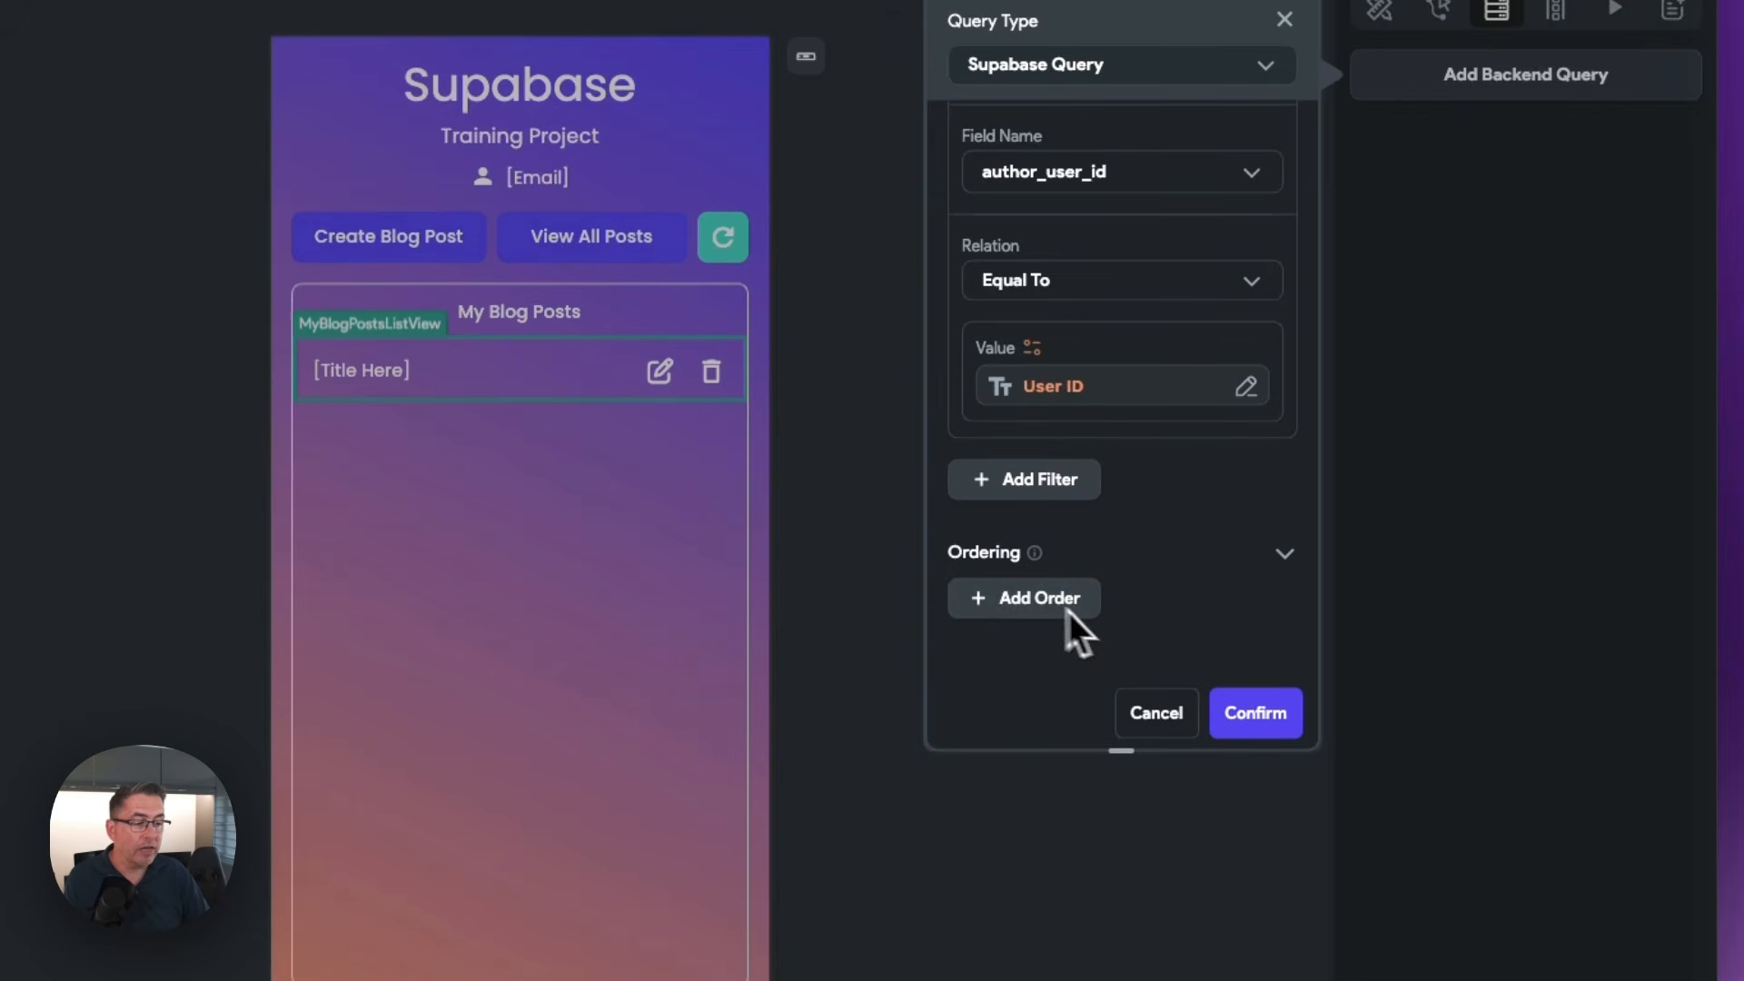
left_click(1056, 604)
scroll(1172, 584, "down", 3)
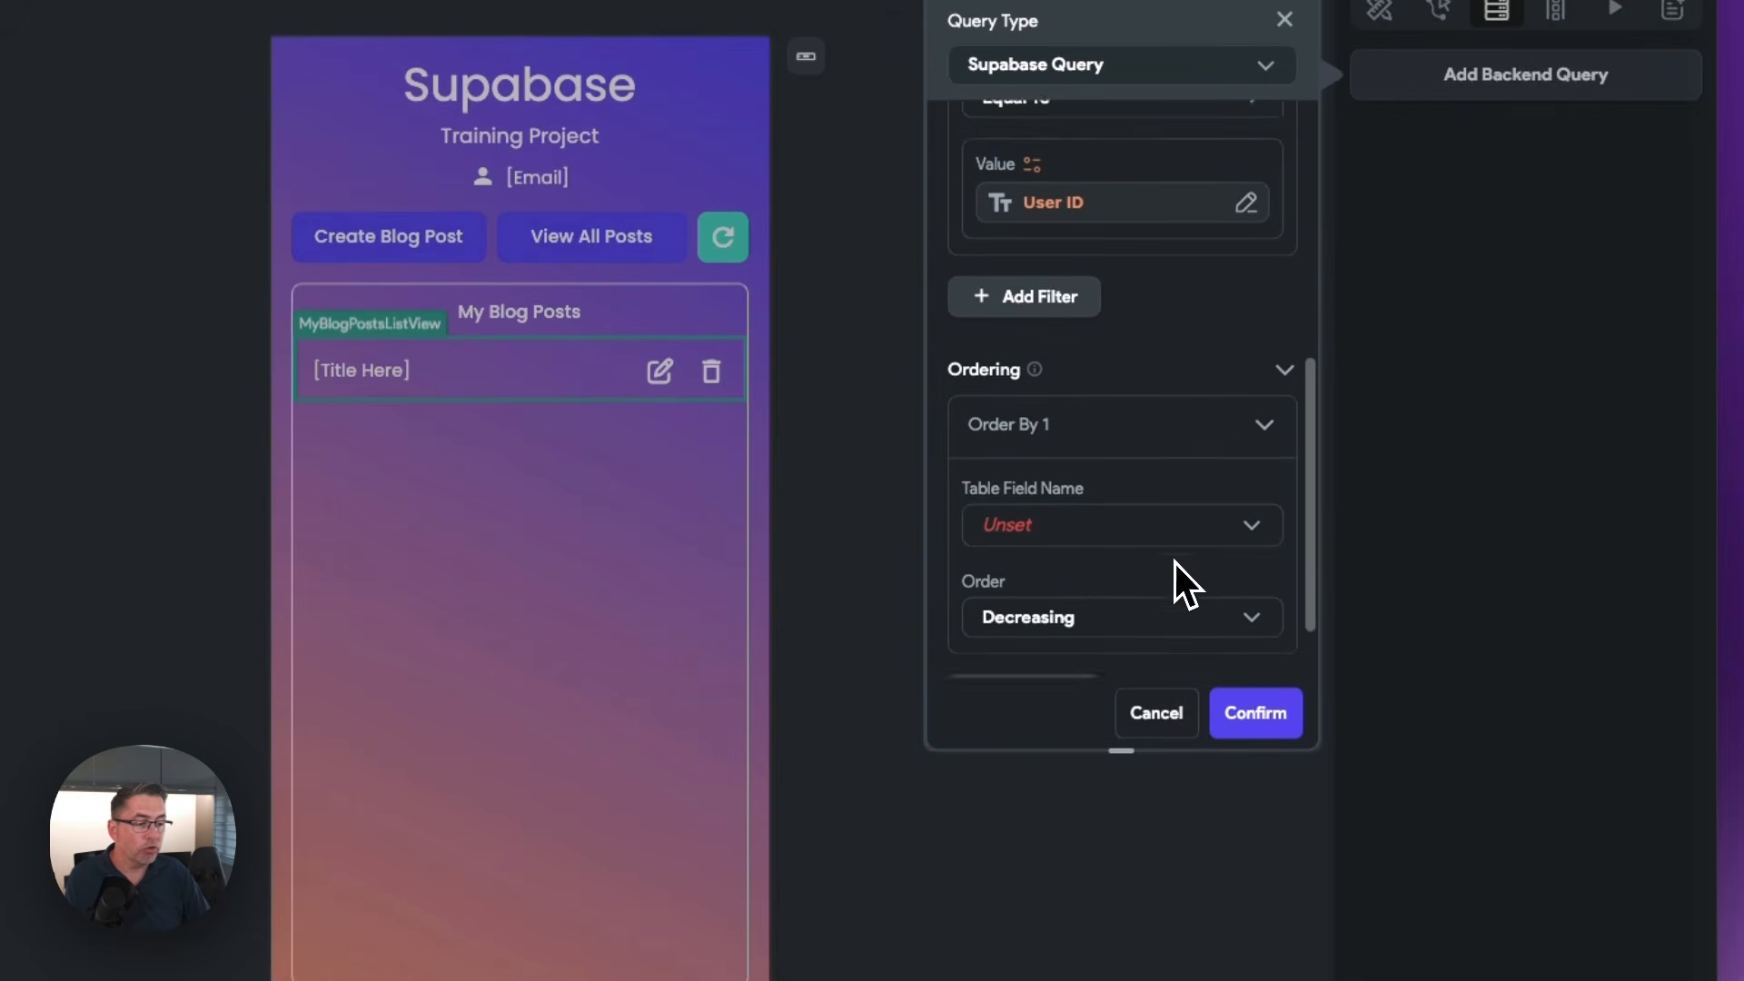
left_click(1059, 441)
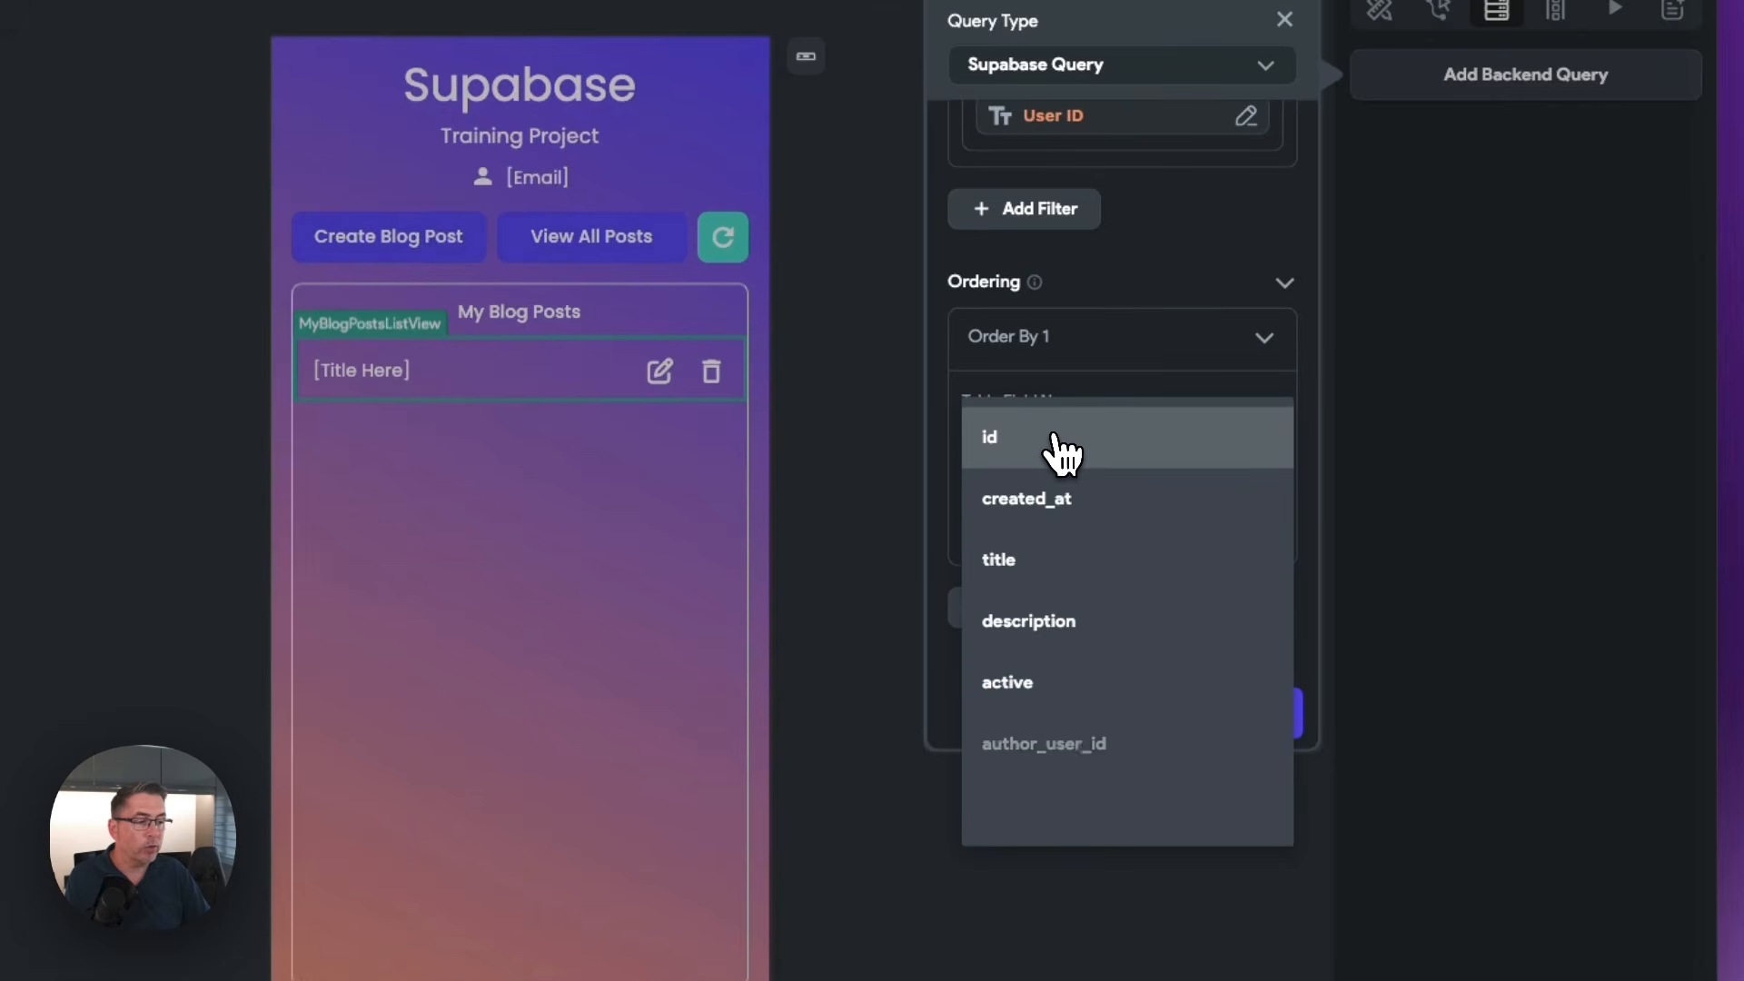
left_click(1061, 502)
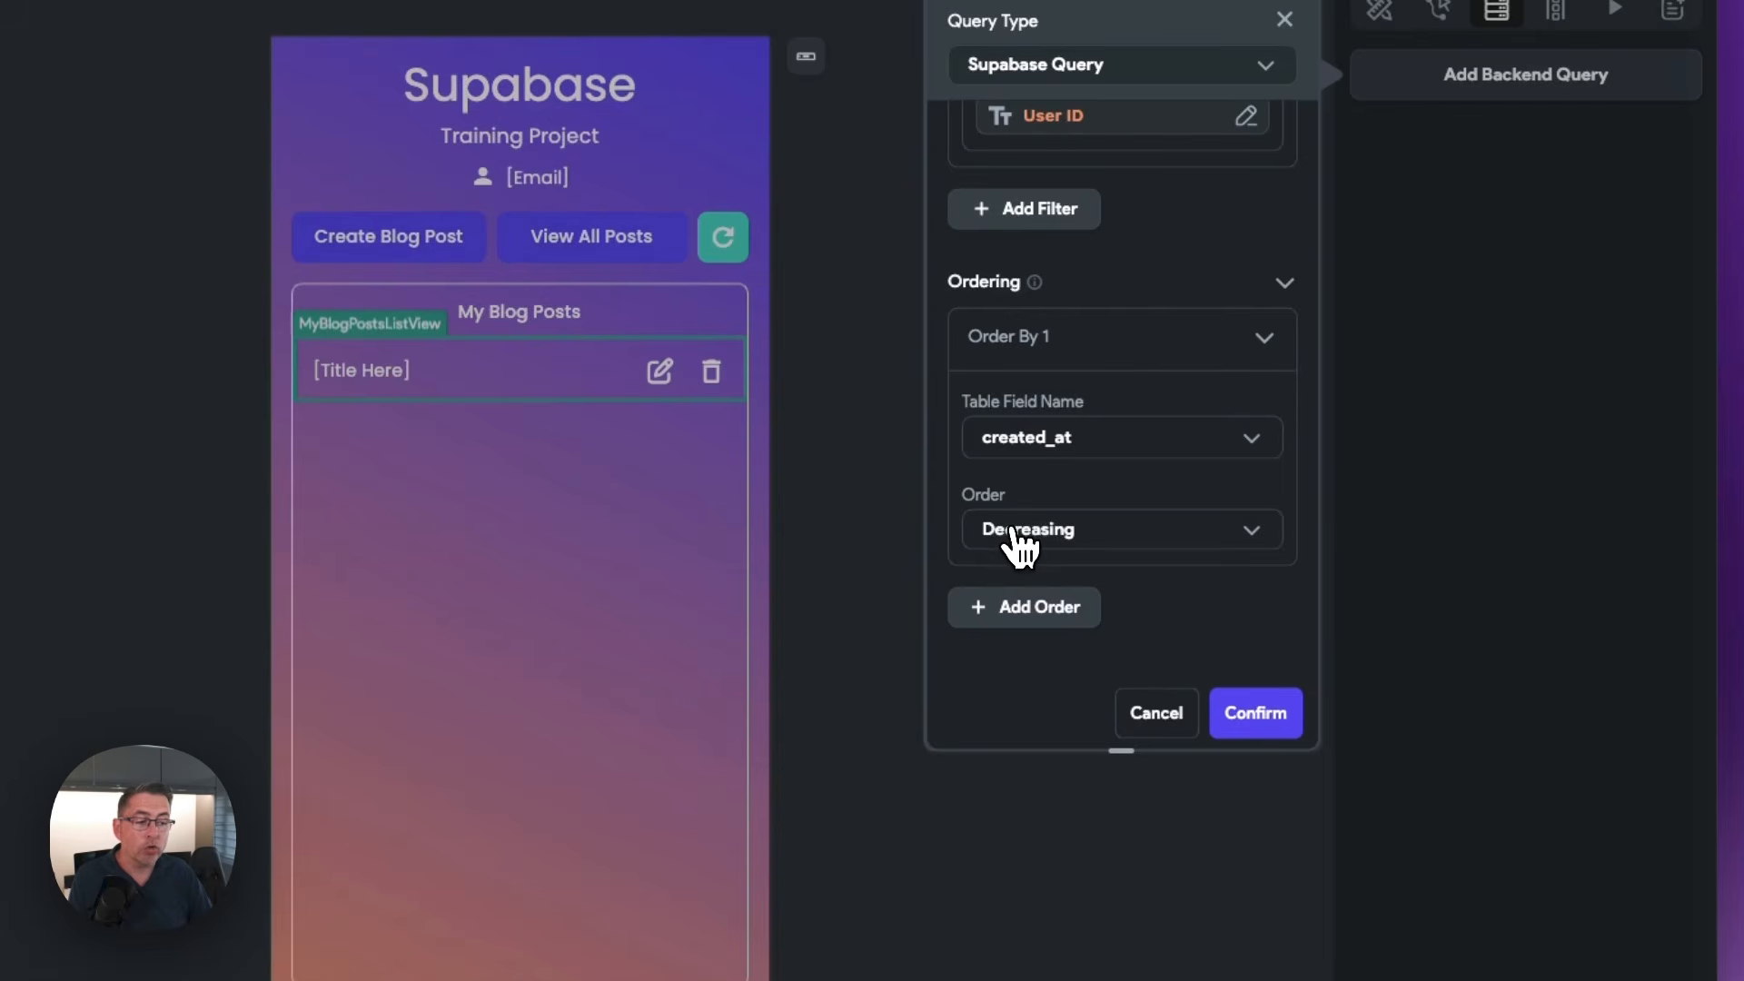
left_click(1034, 543)
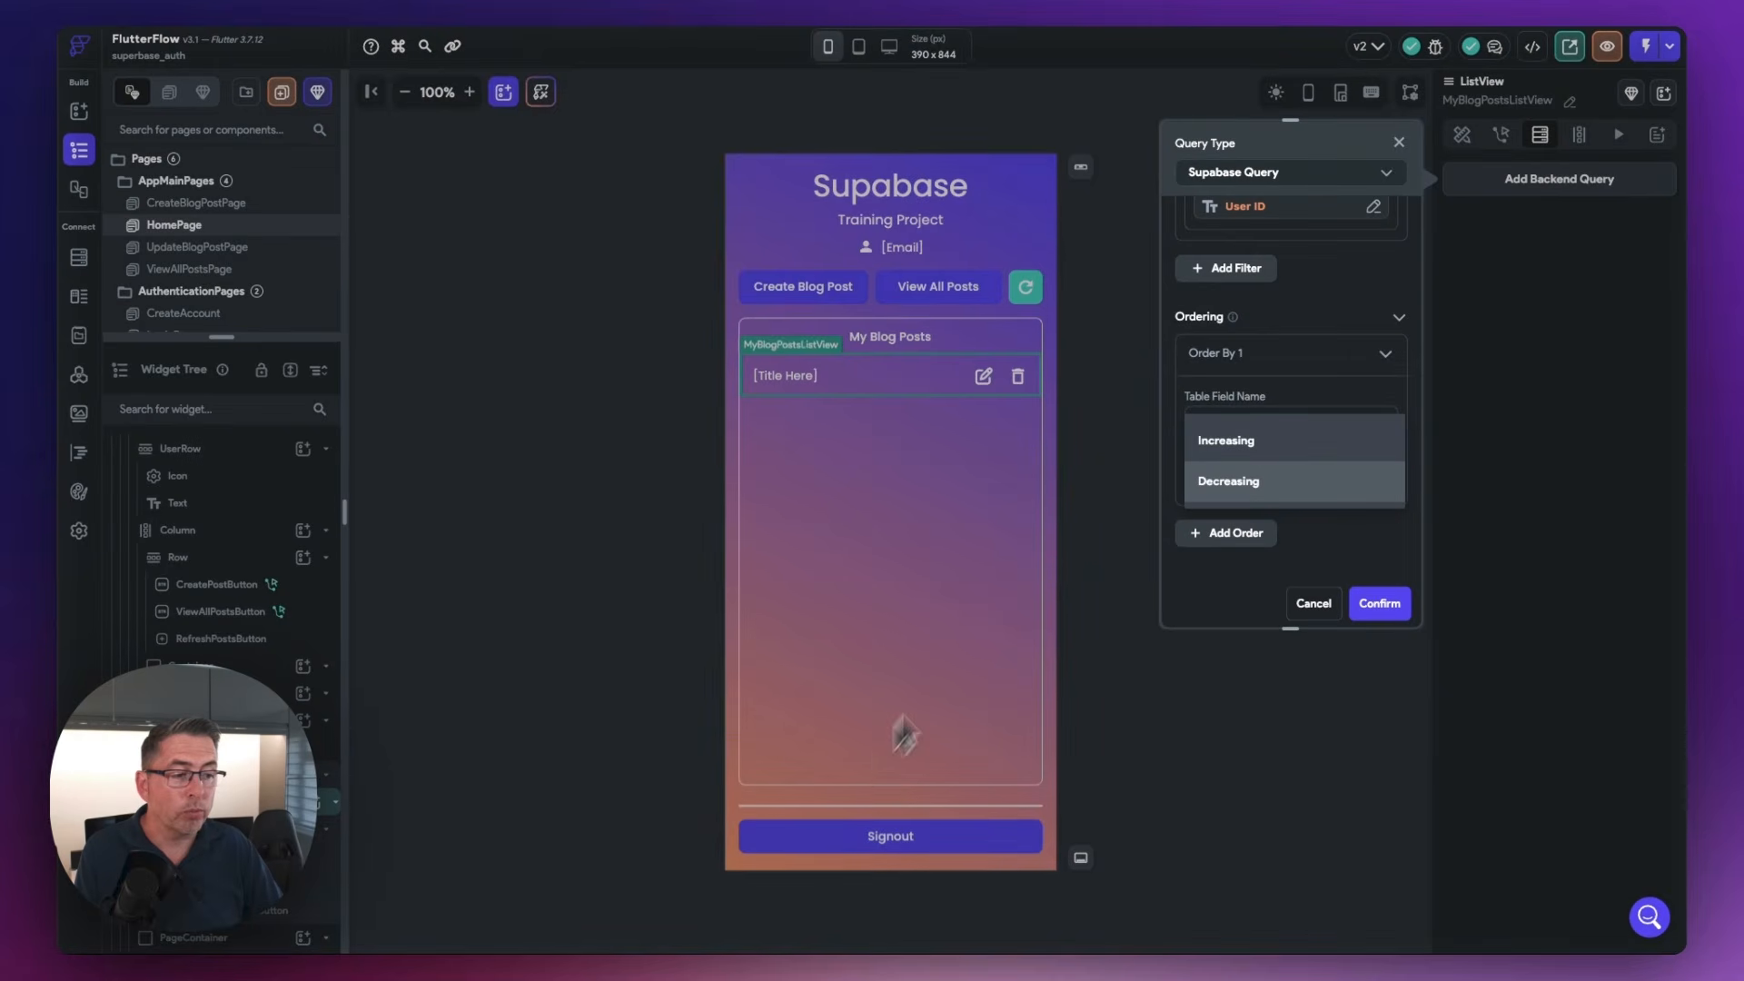
left_click(1228, 482)
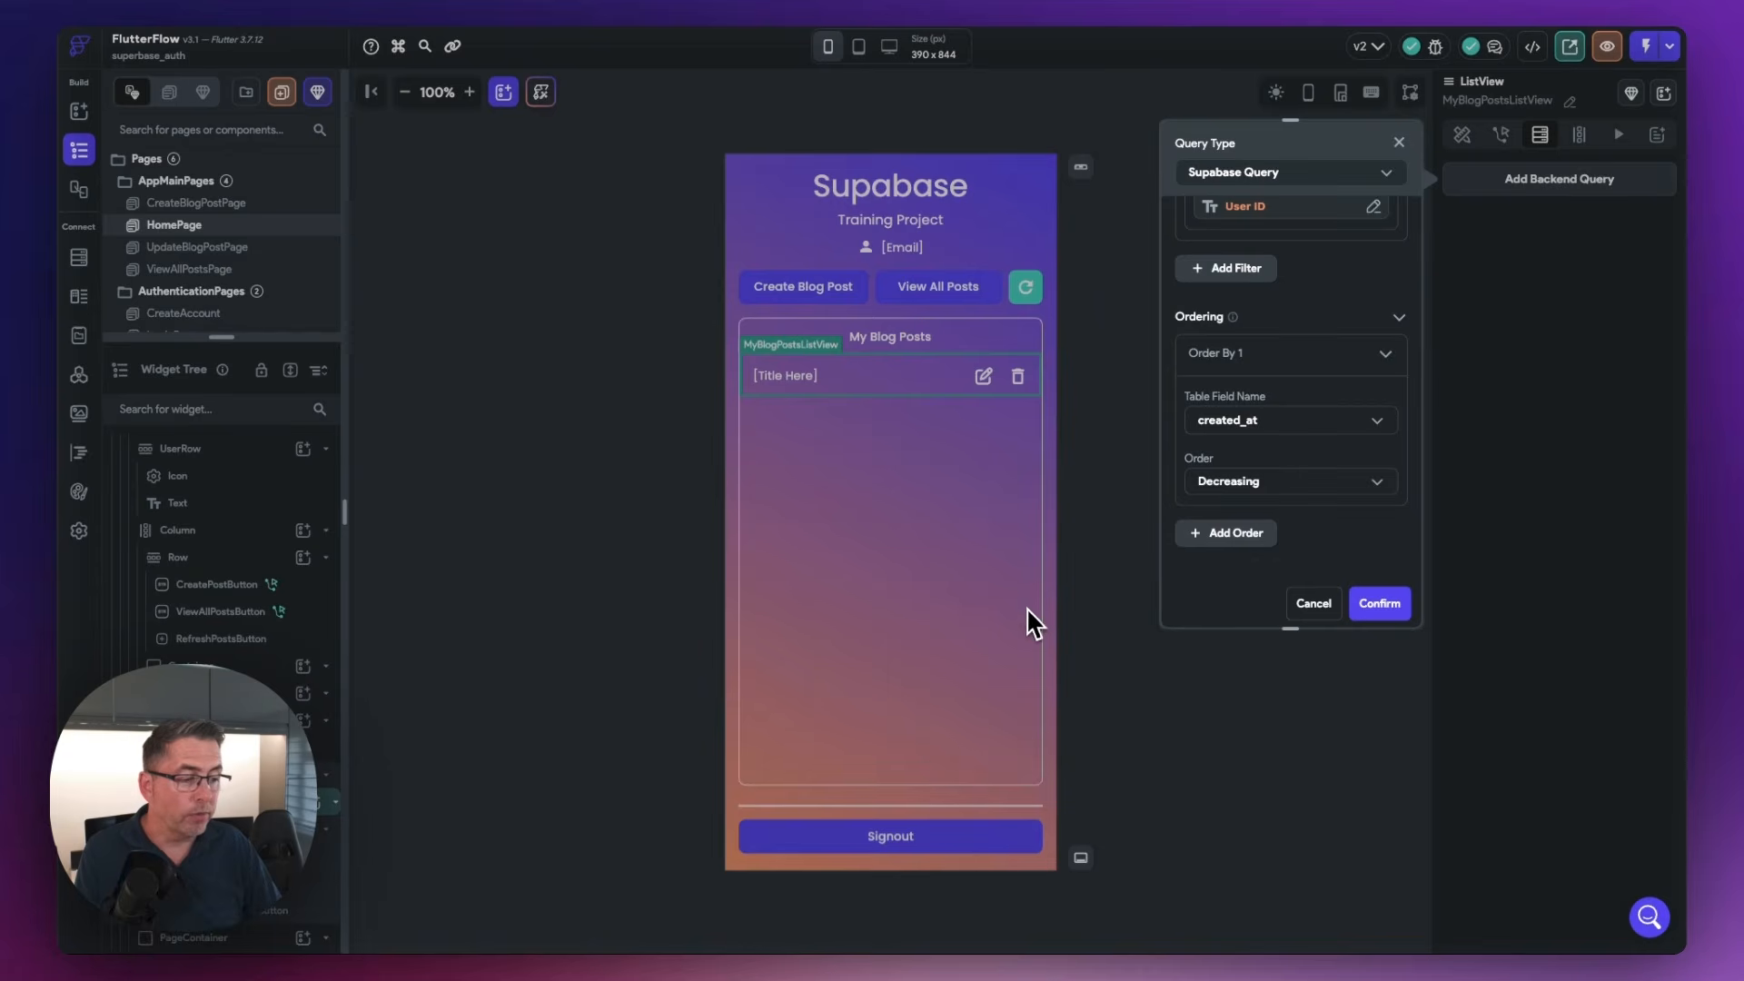
left_click(1380, 603)
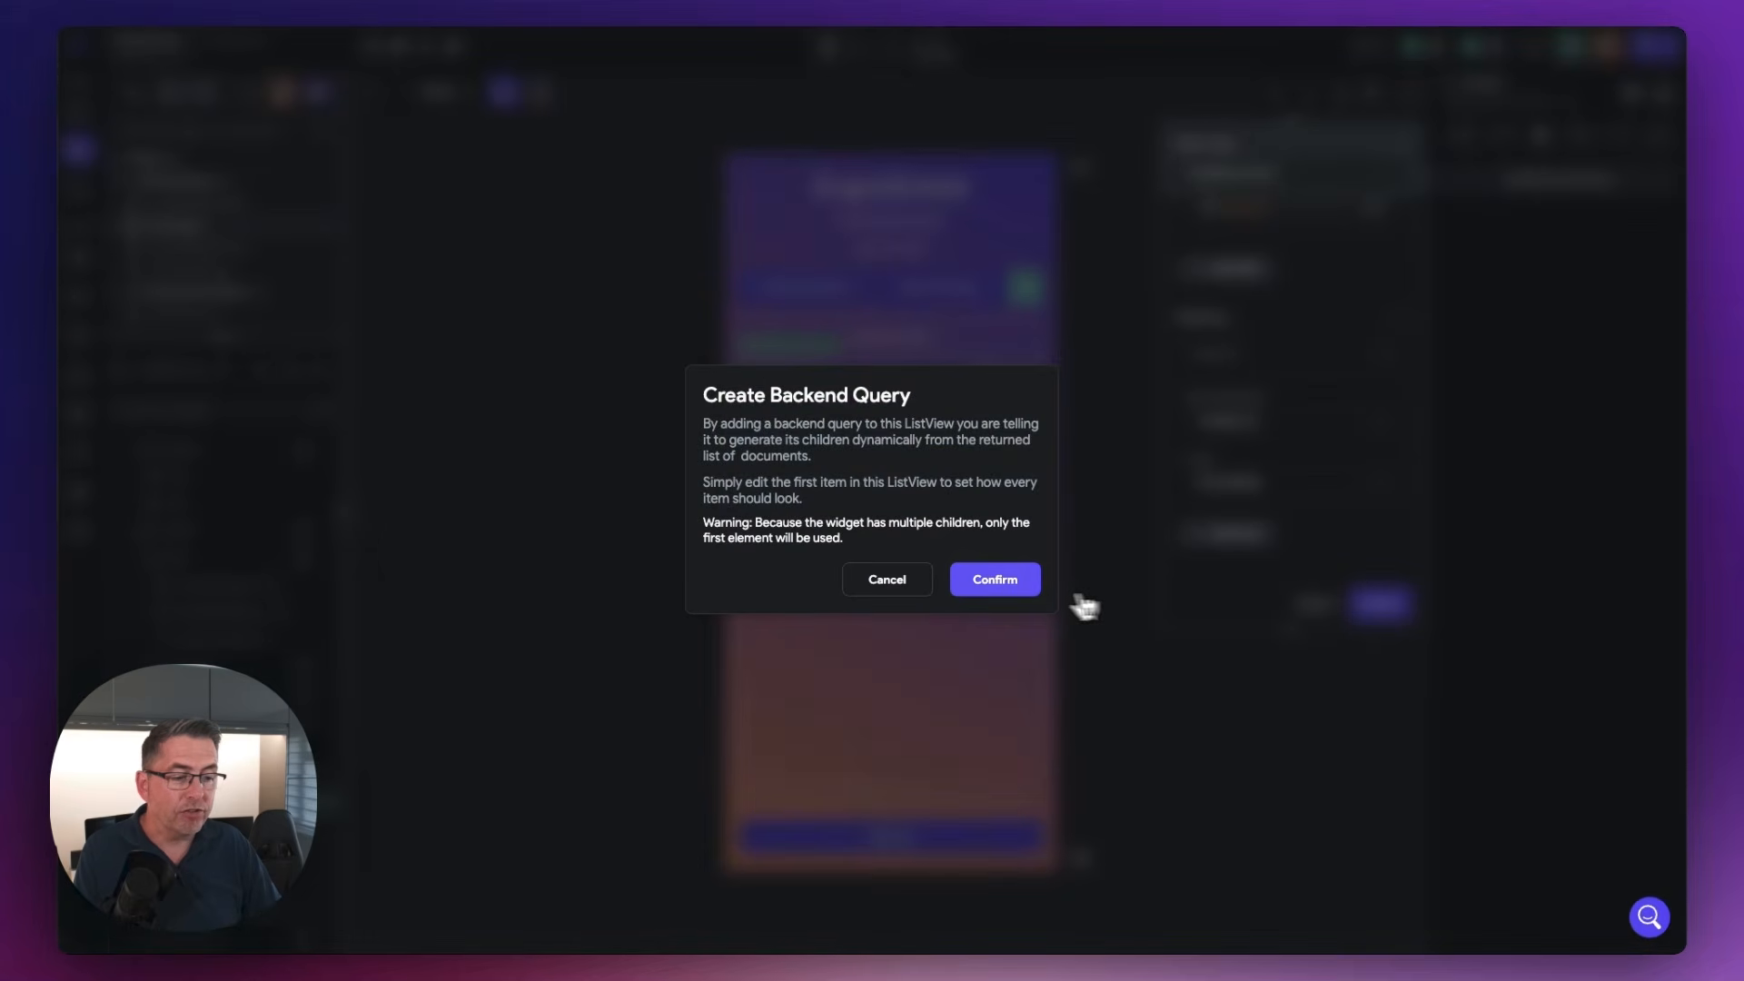
left_click(1008, 587)
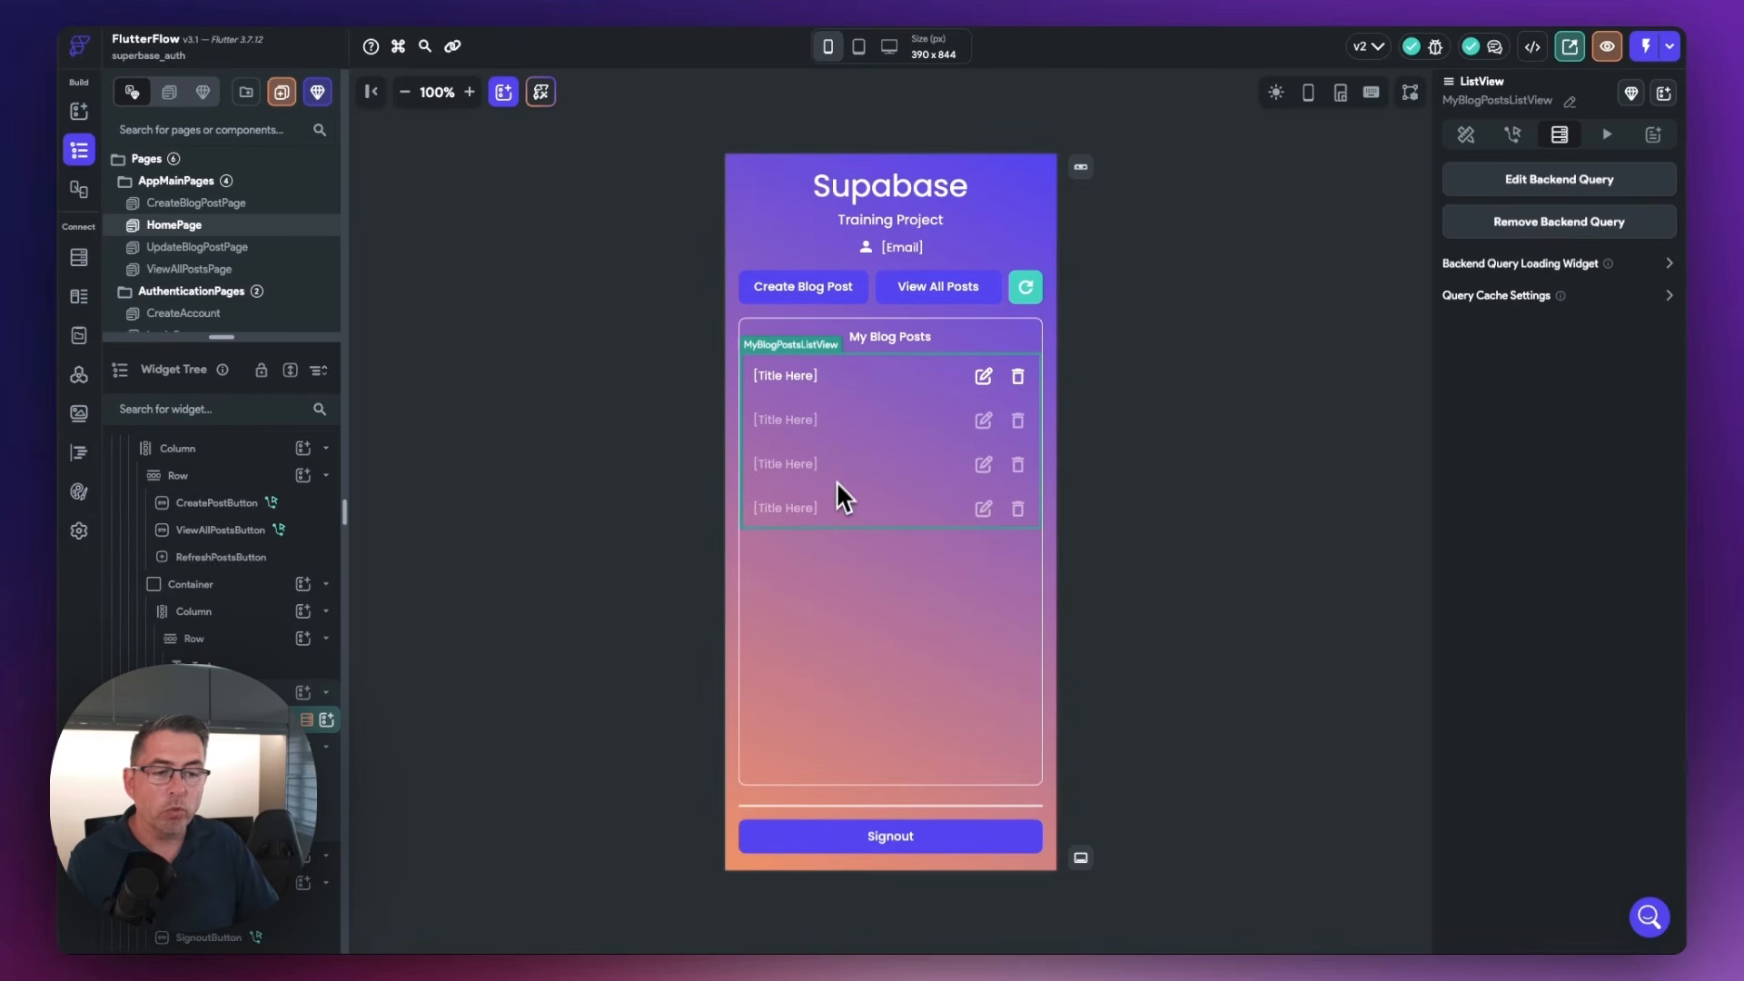
Bind the PostTitleText widget in the list's first item to the title field of the posts row
left_click(787, 382)
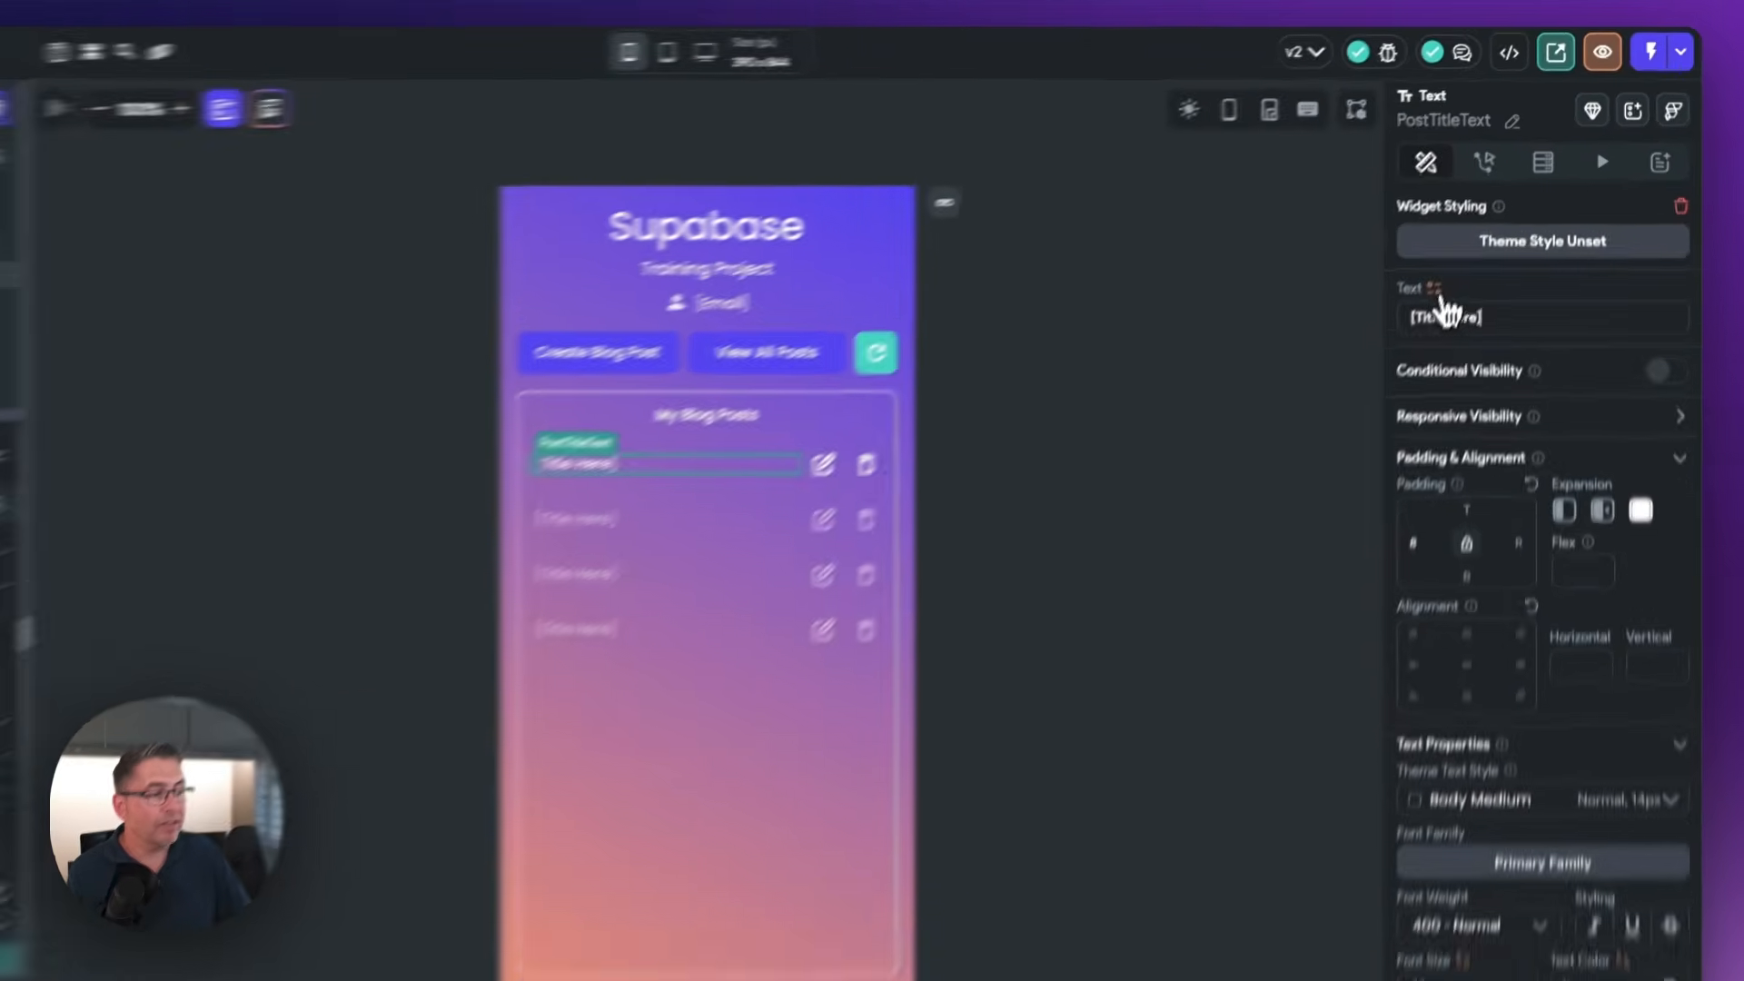
left_click(1472, 237)
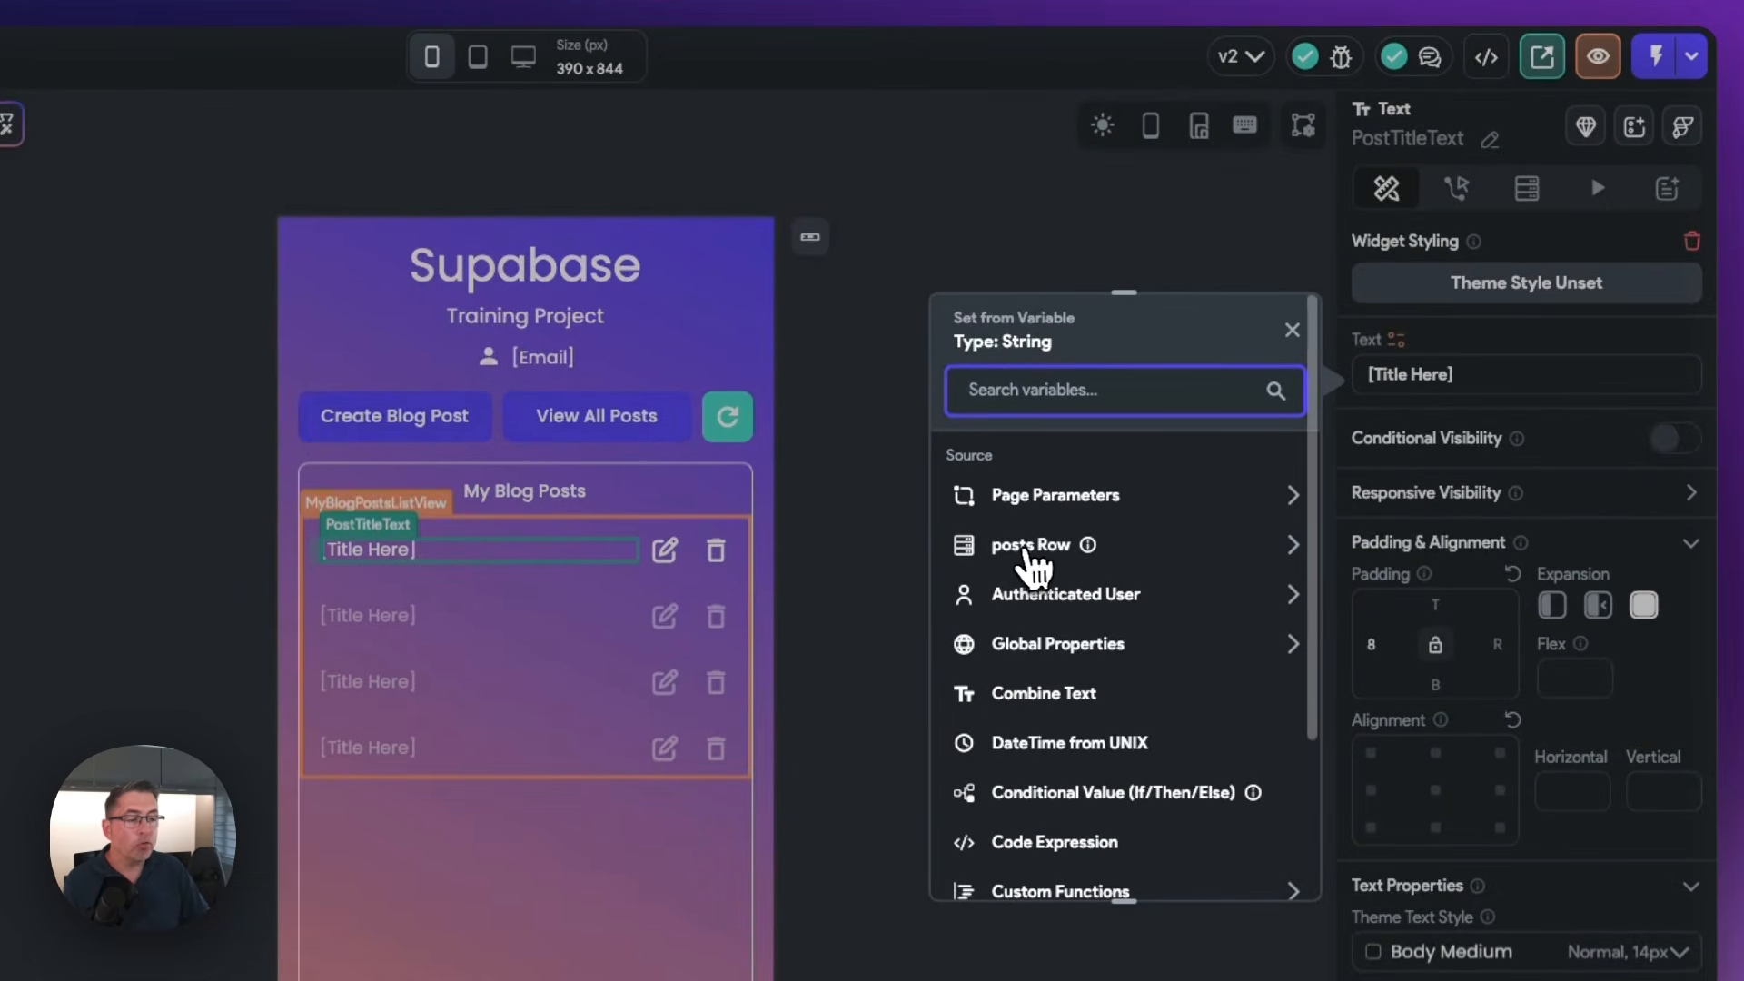
left_click(1031, 548)
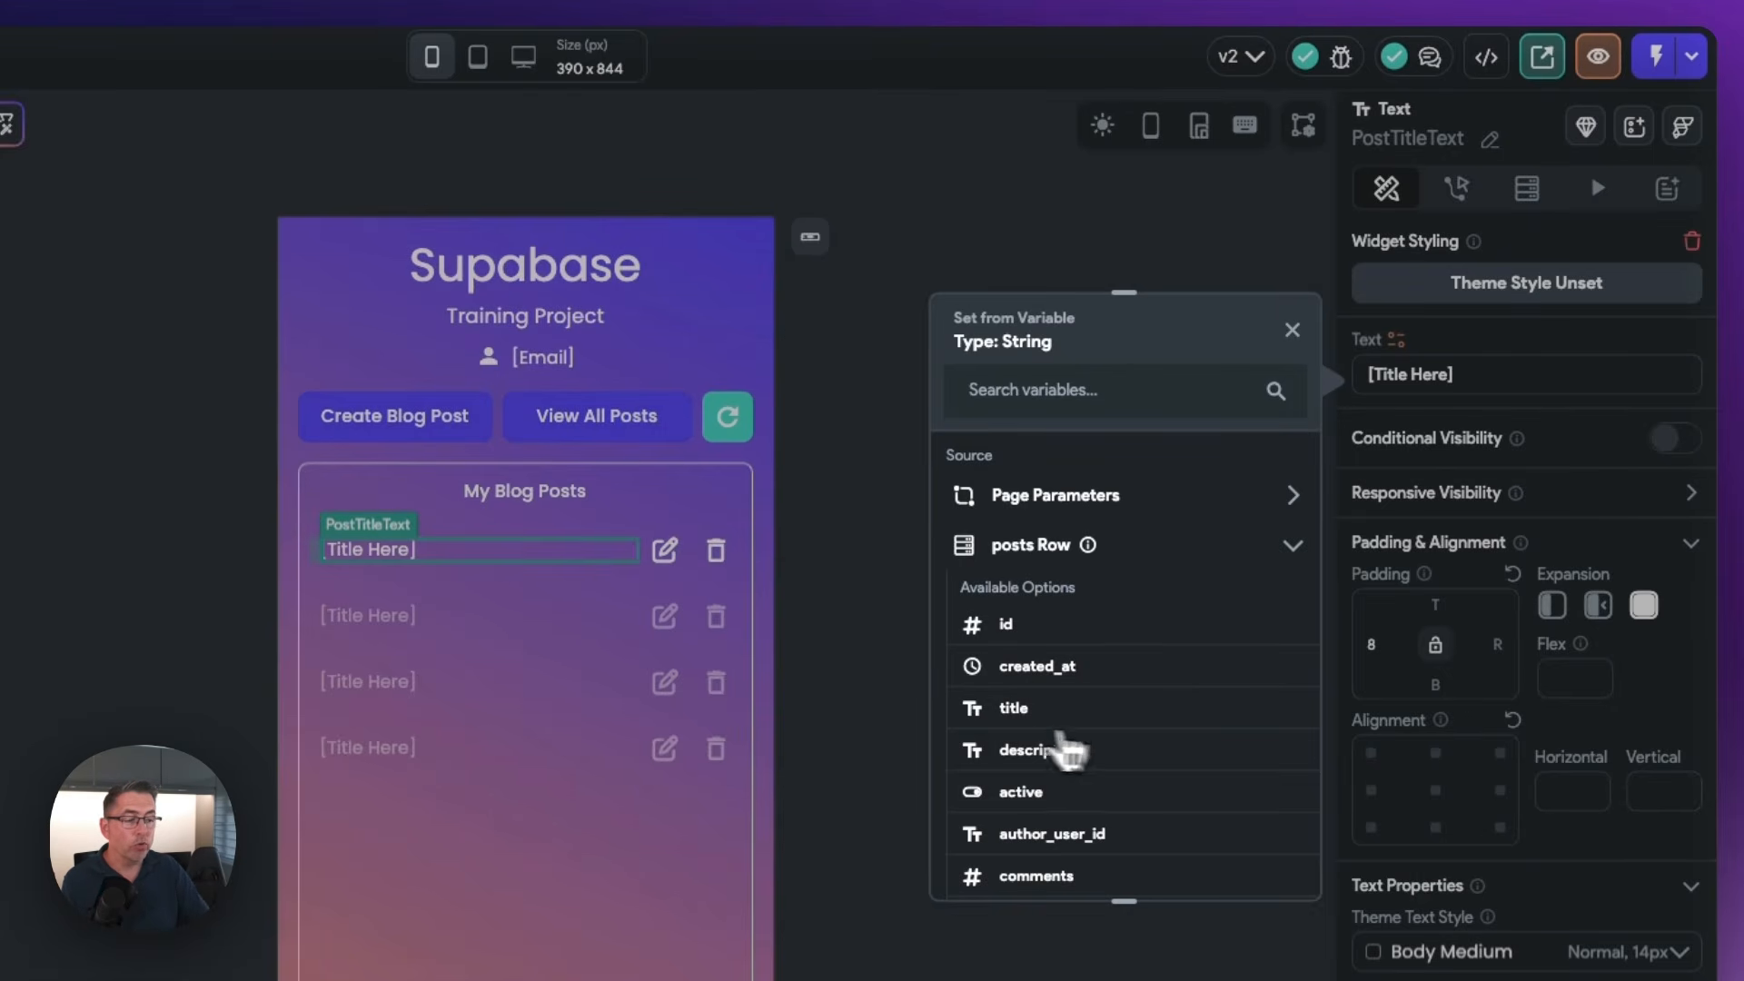
left_click(1012, 718)
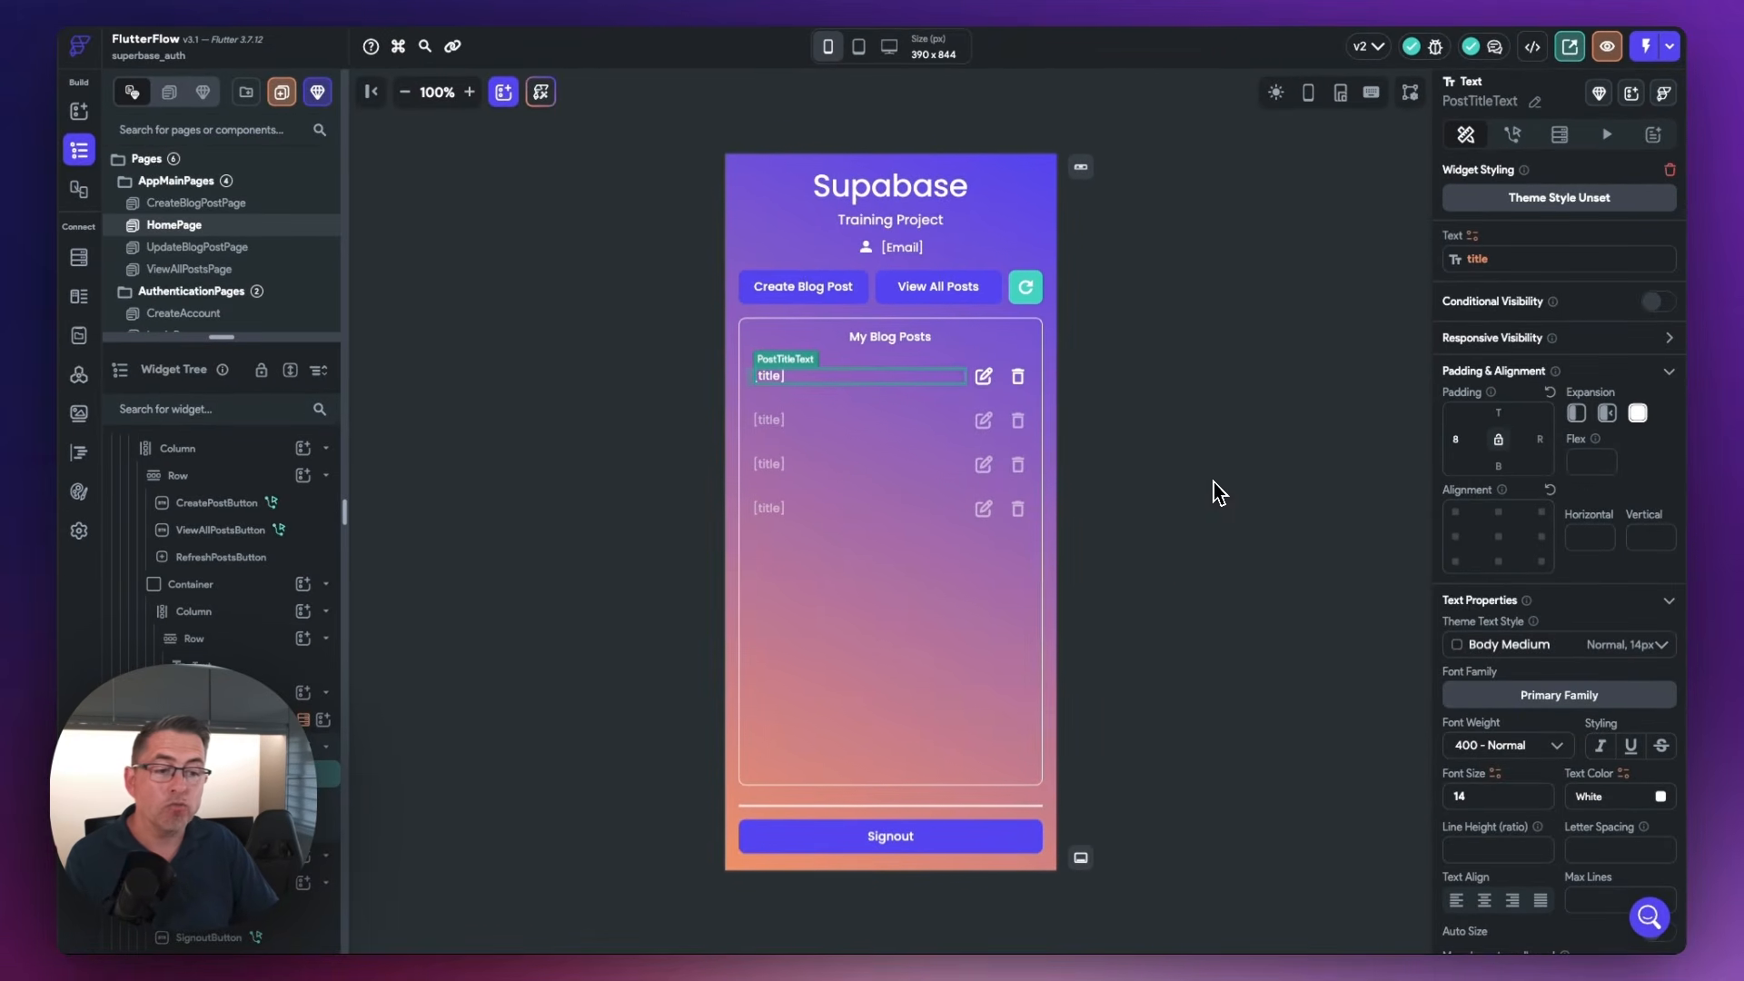
left_click(1215, 484)
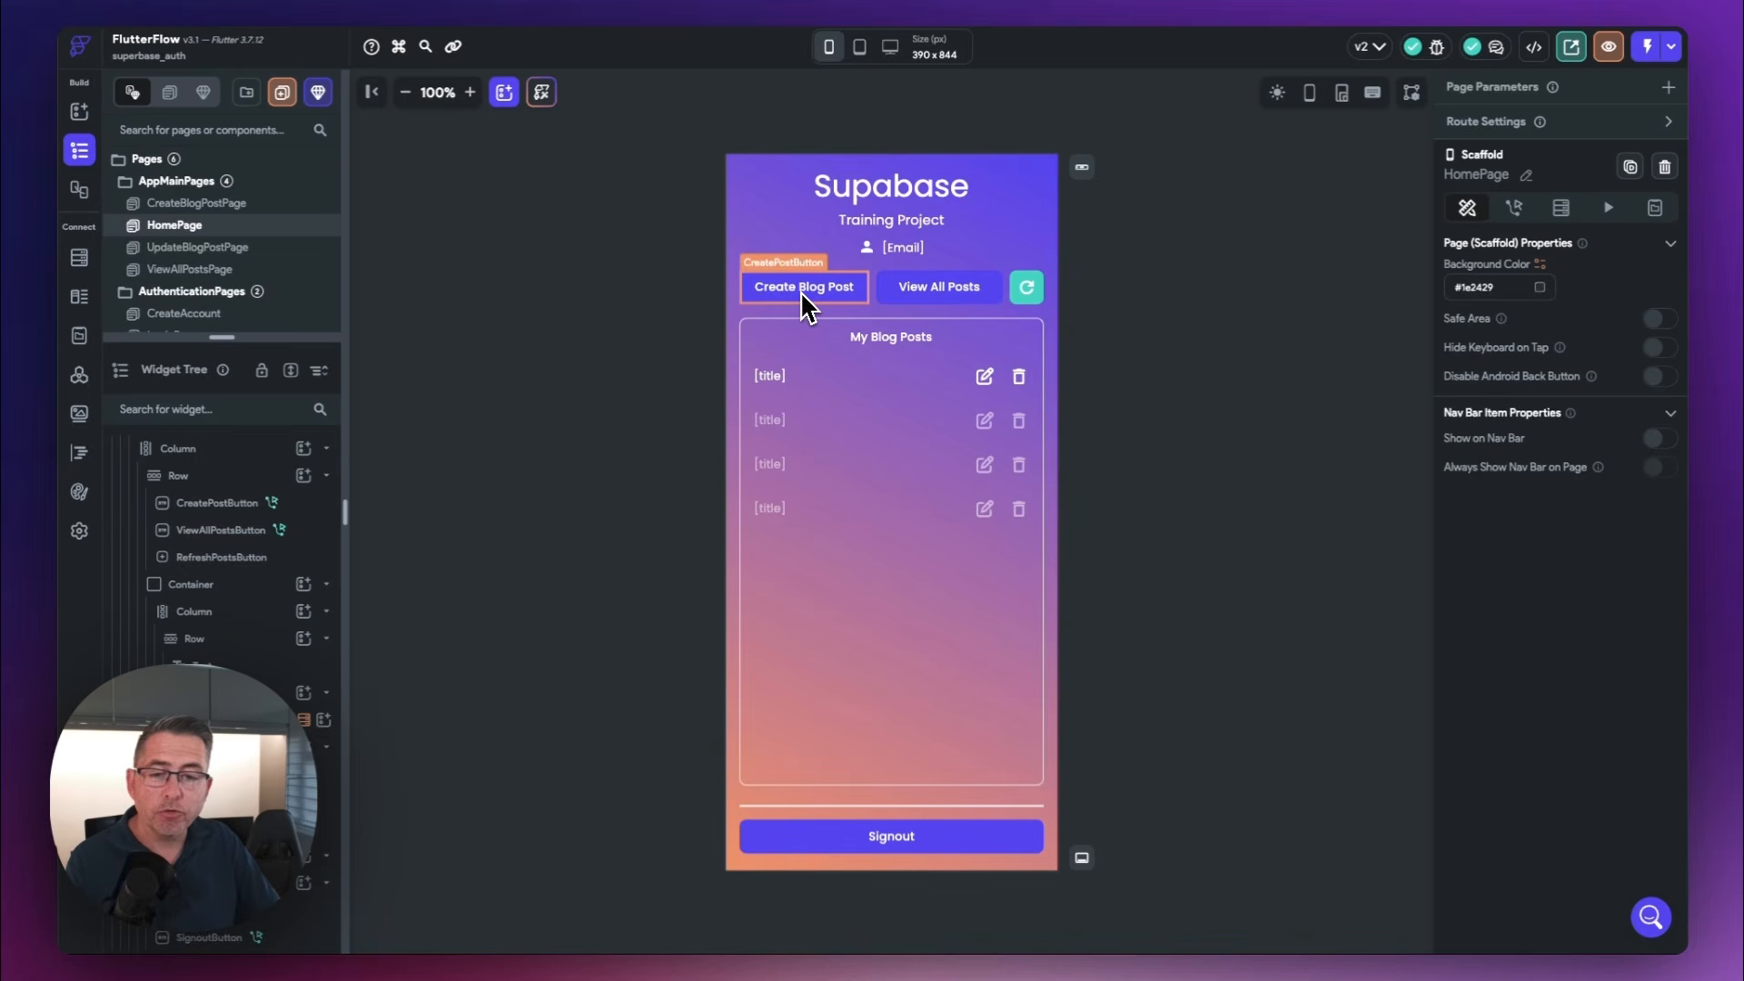
Open CreateBlogPostPage and inspect its title and description text fields
left_click(194, 205)
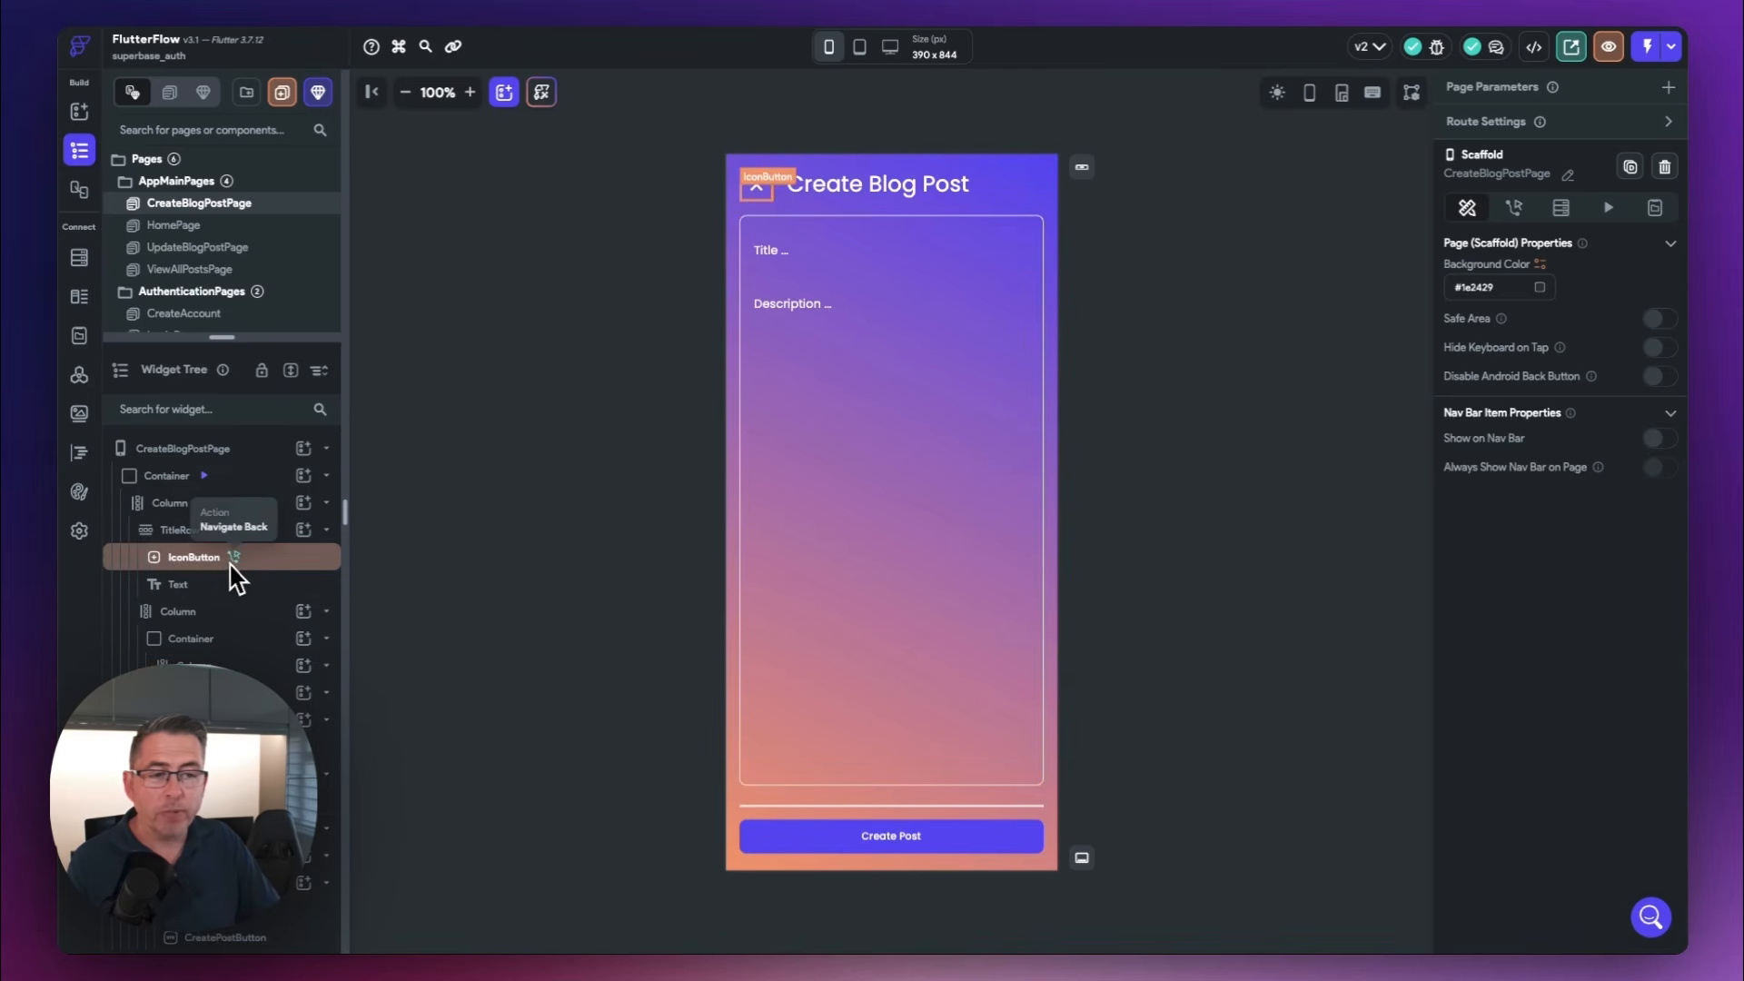
left_click(793, 248)
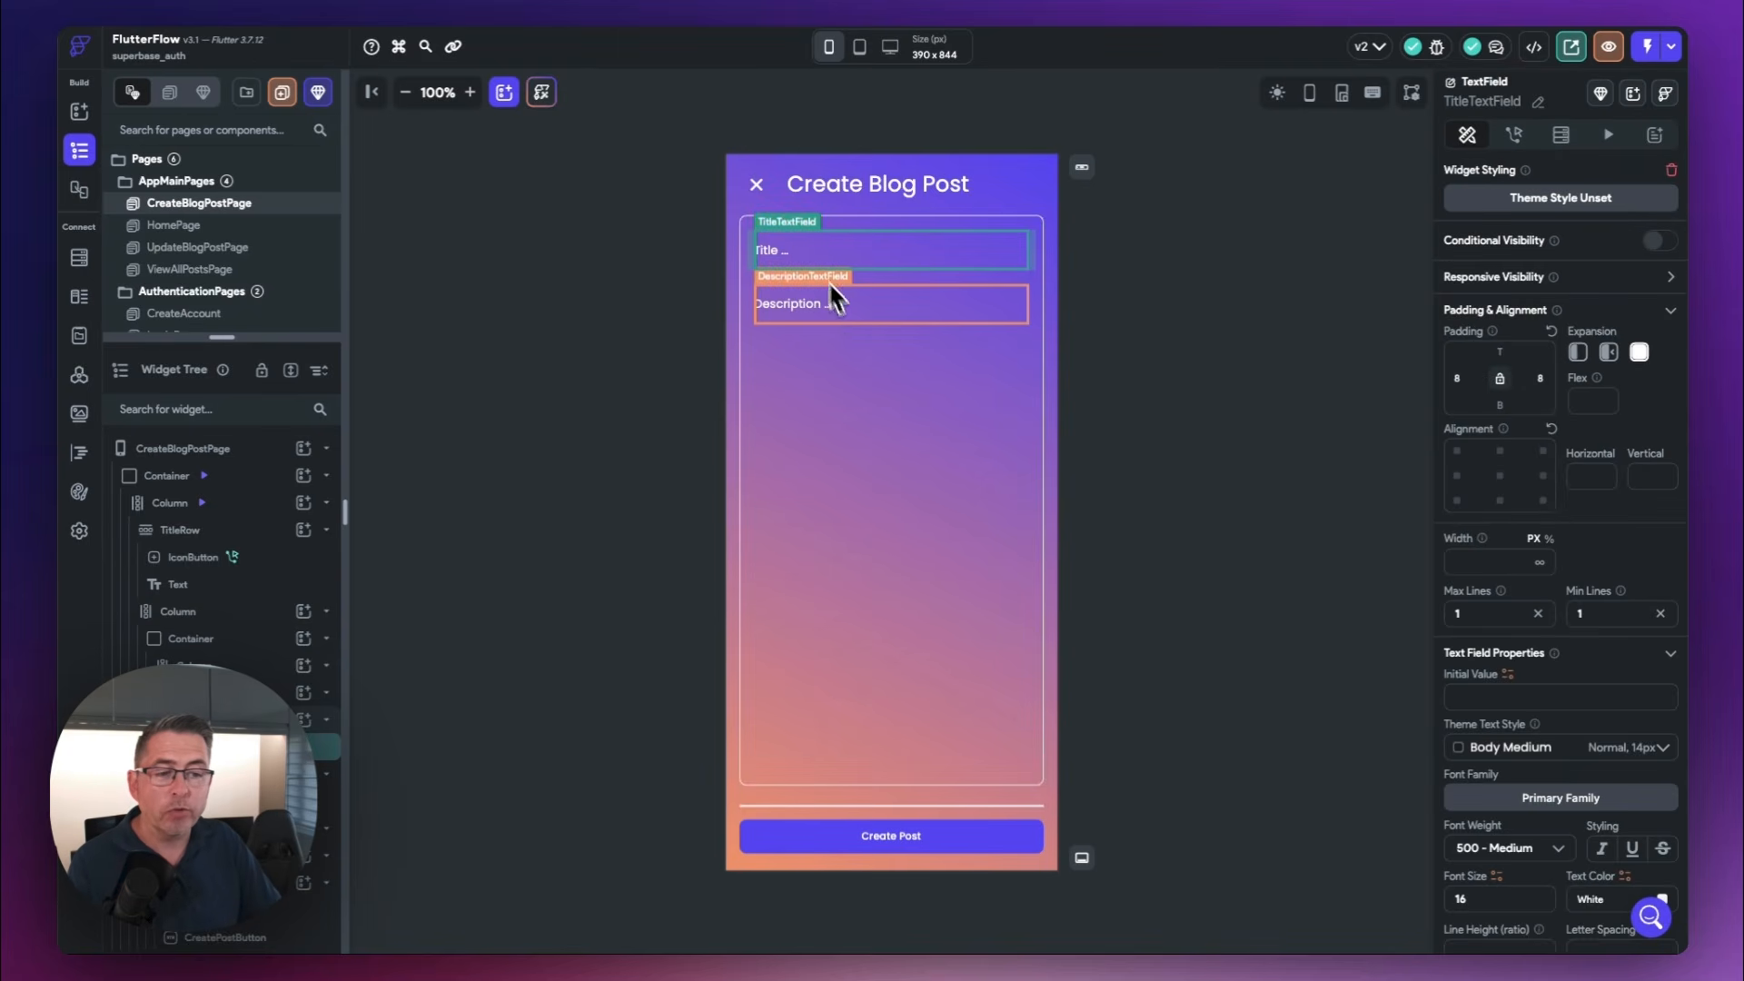
left_click(819, 312)
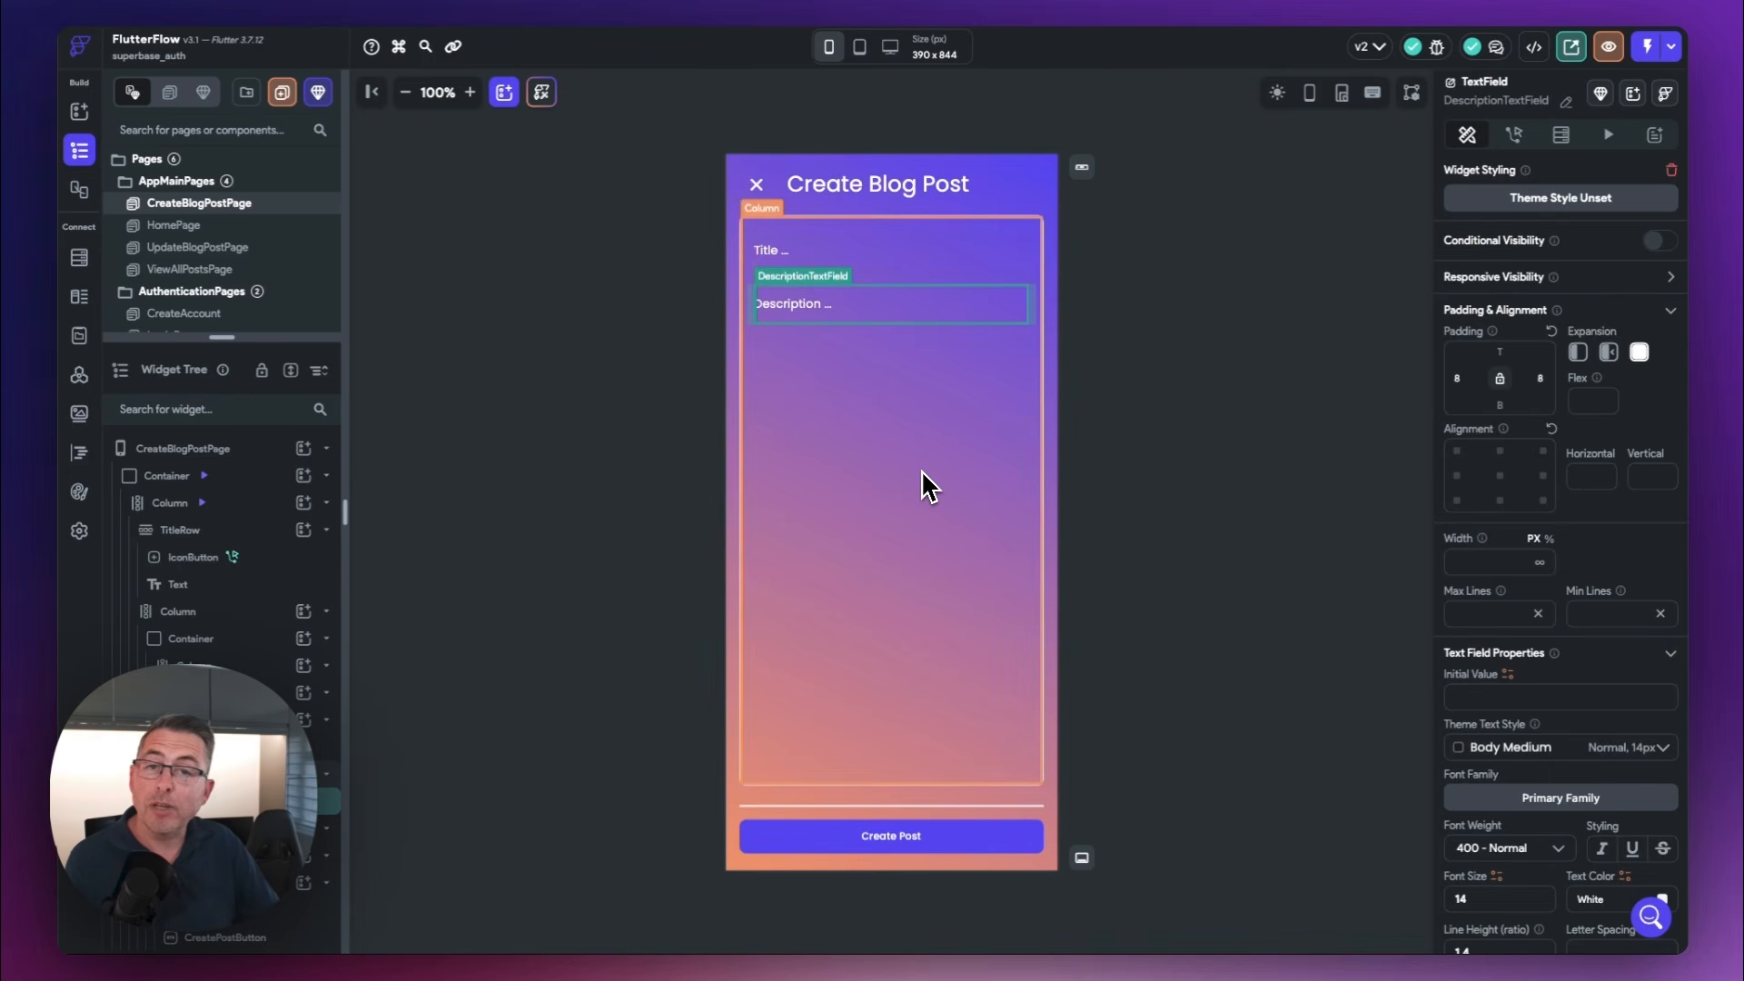
Add an On Tap action to the Create Post button that inserts a row into the Supabase posts table
left_click(914, 852)
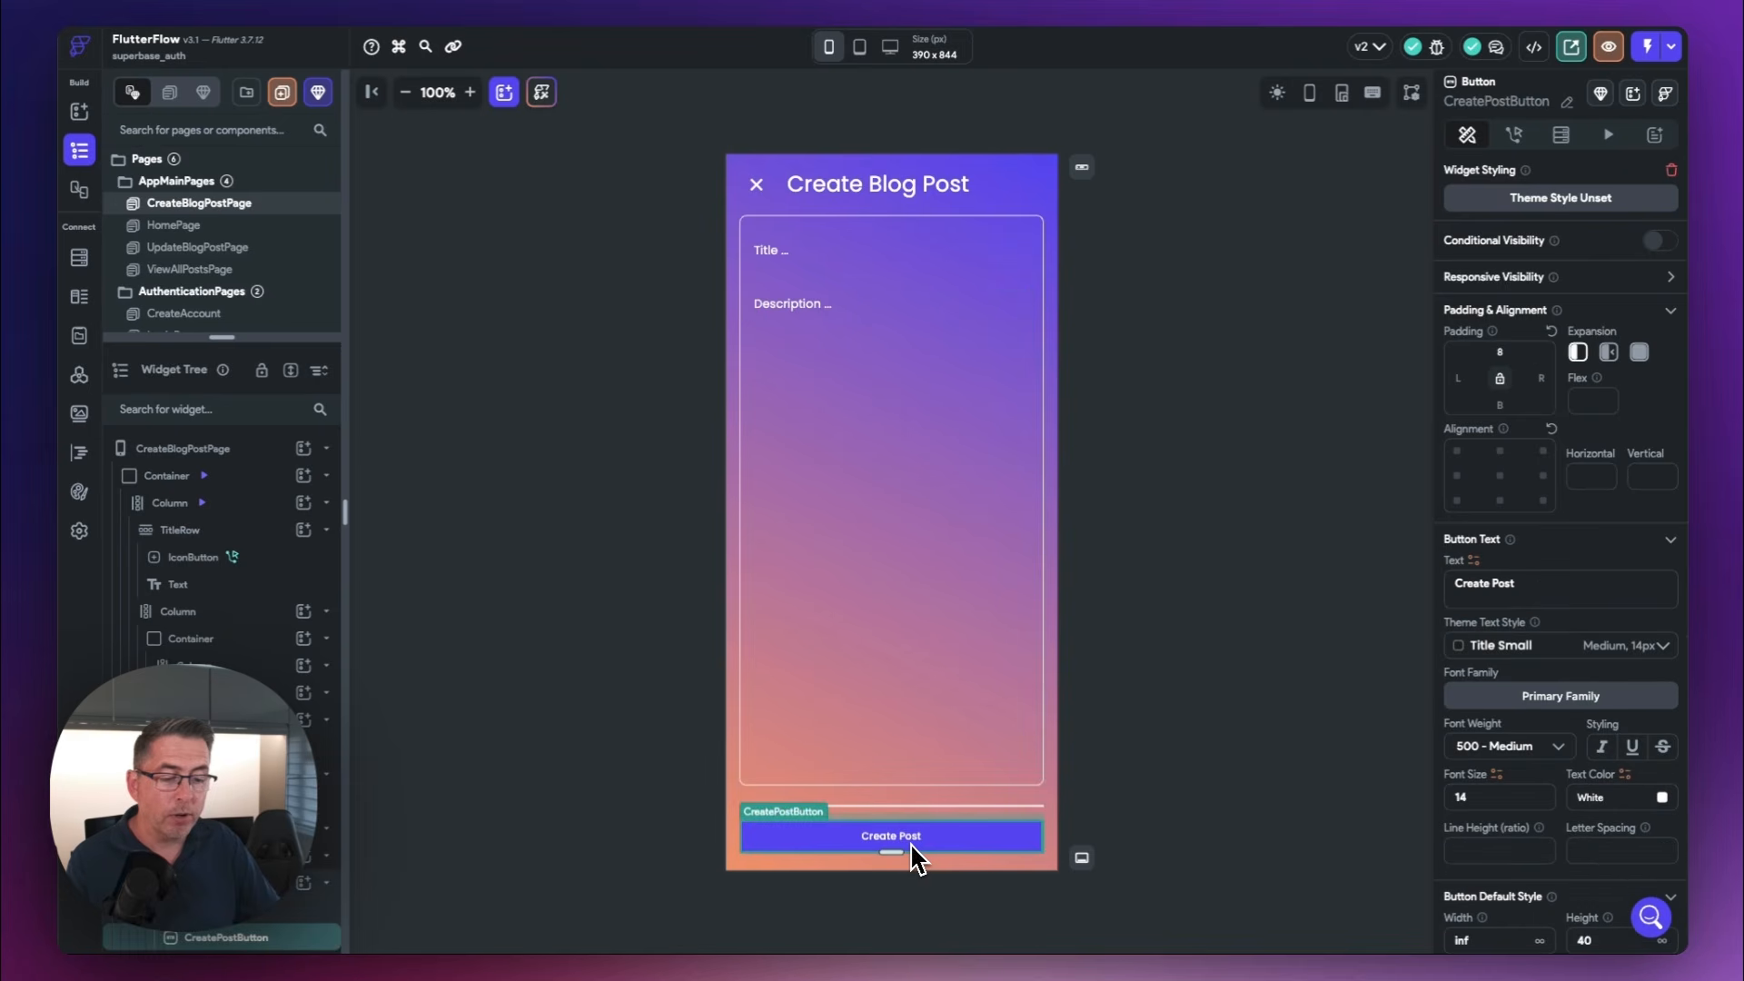
left_click(1516, 138)
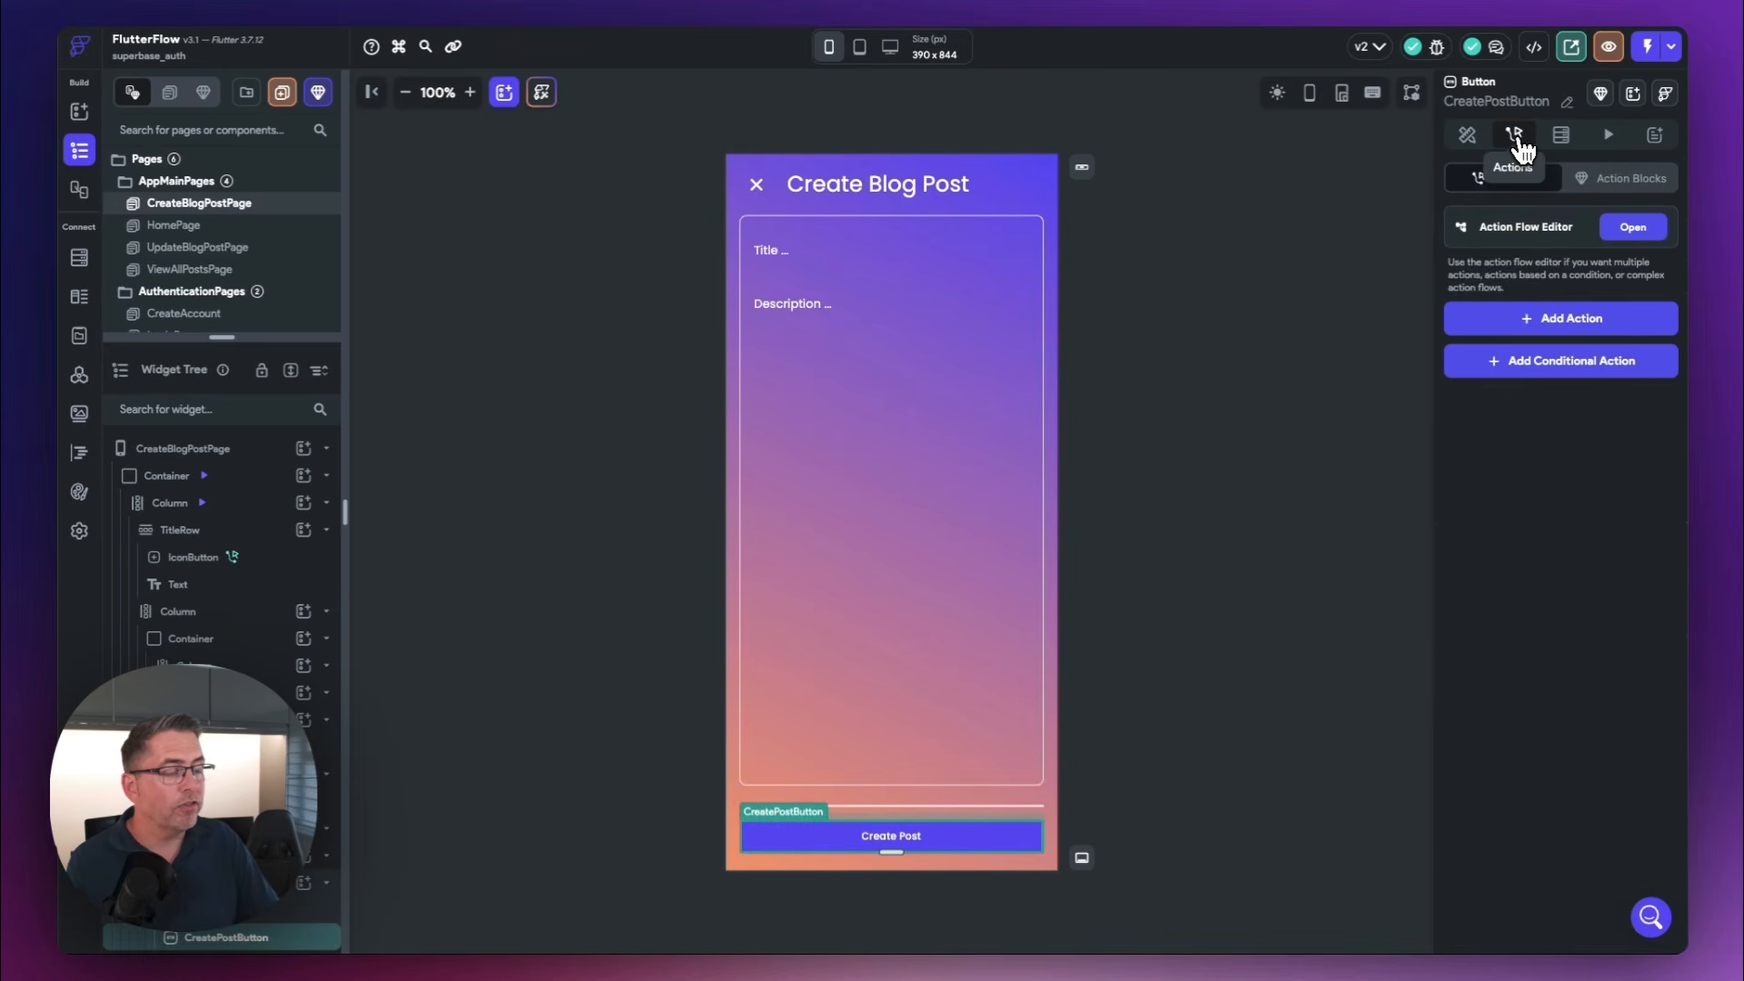
left_click(1636, 232)
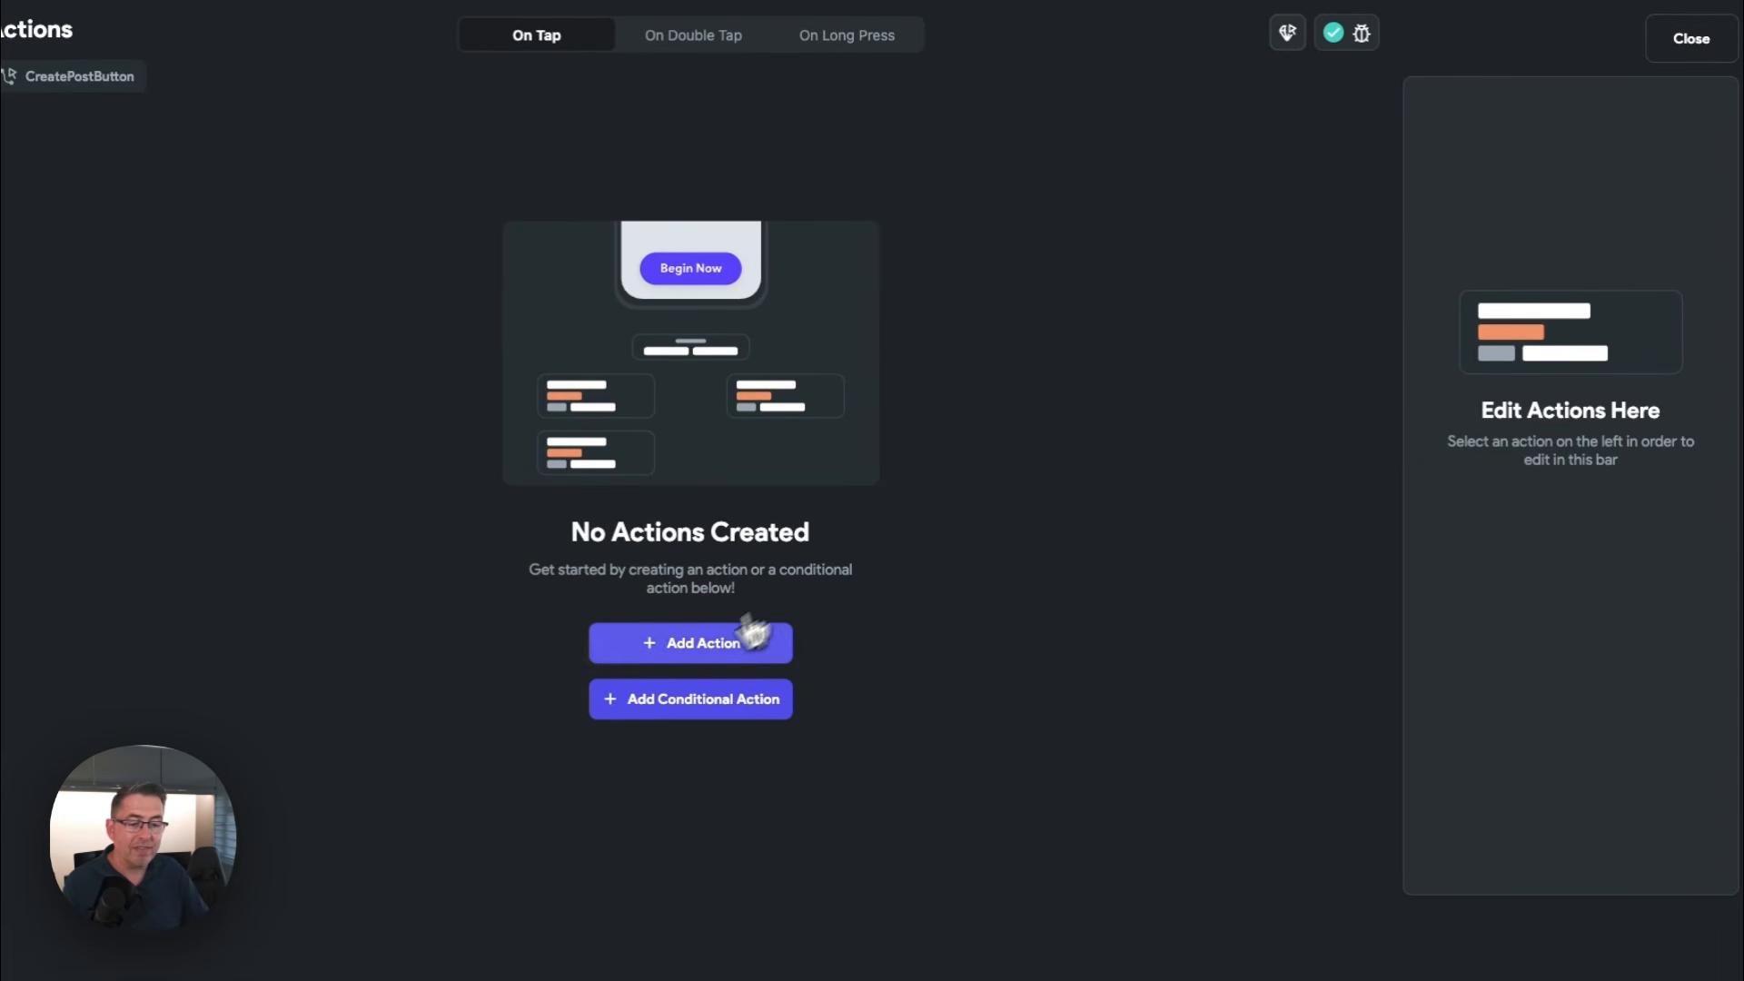
left_click(686, 645)
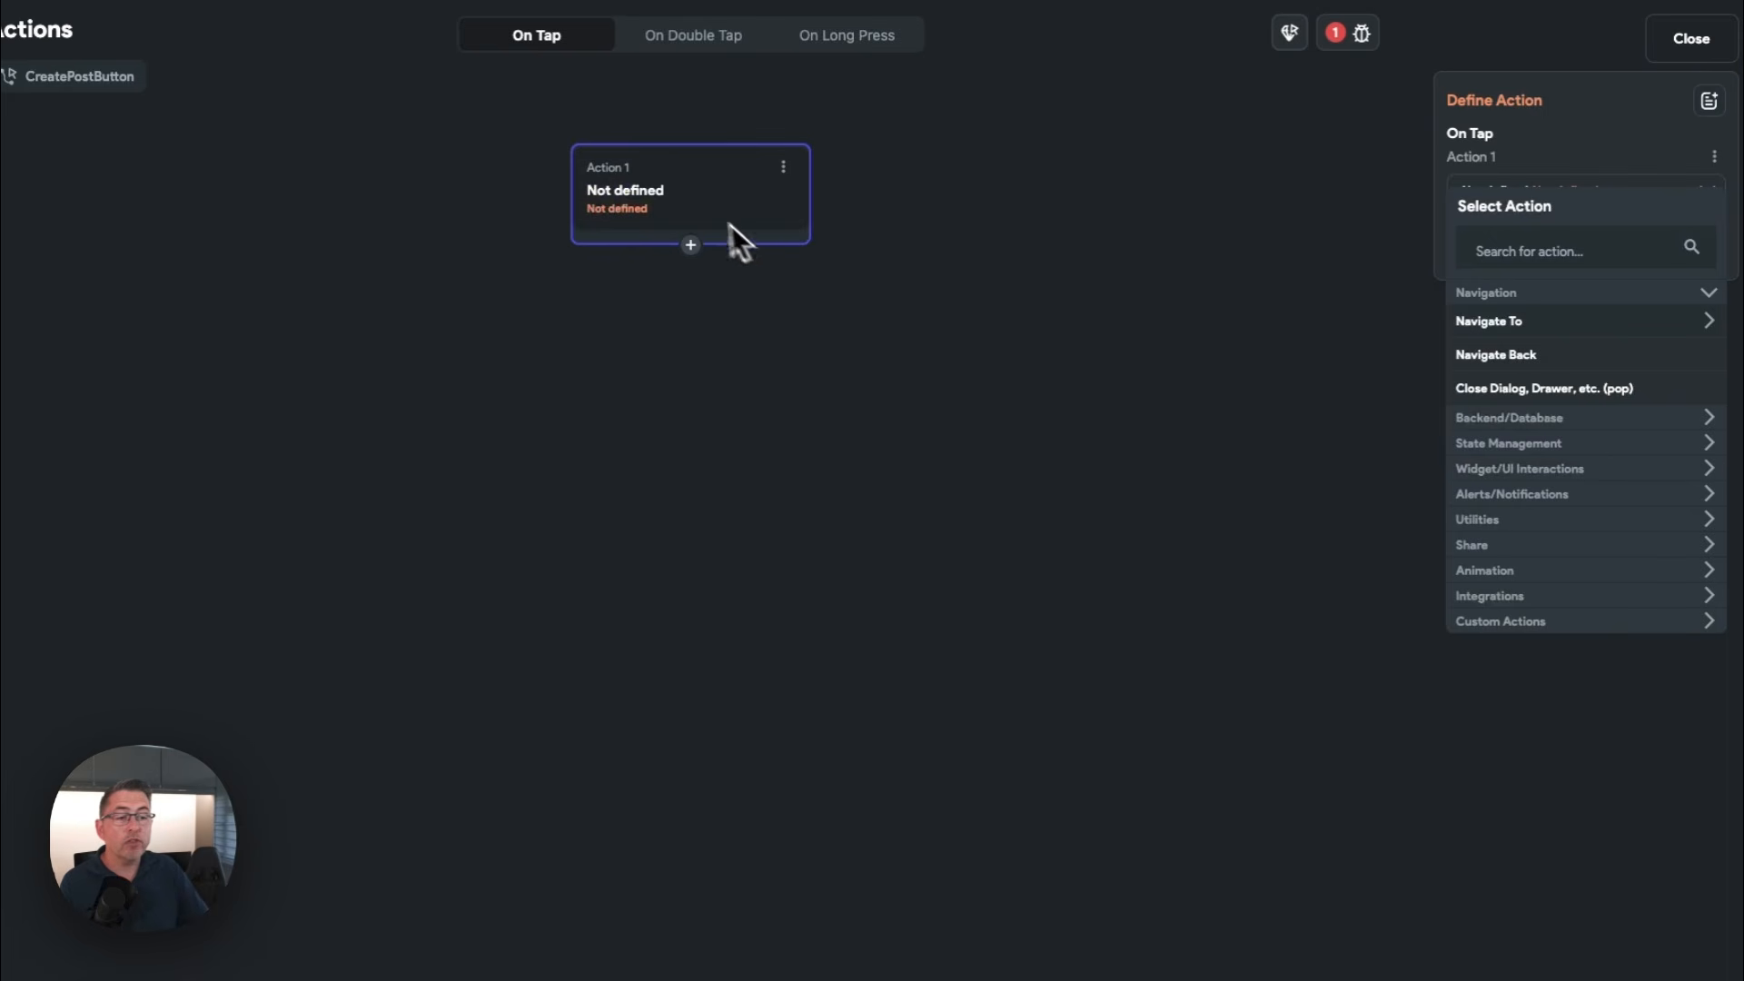
left_click(1501, 253)
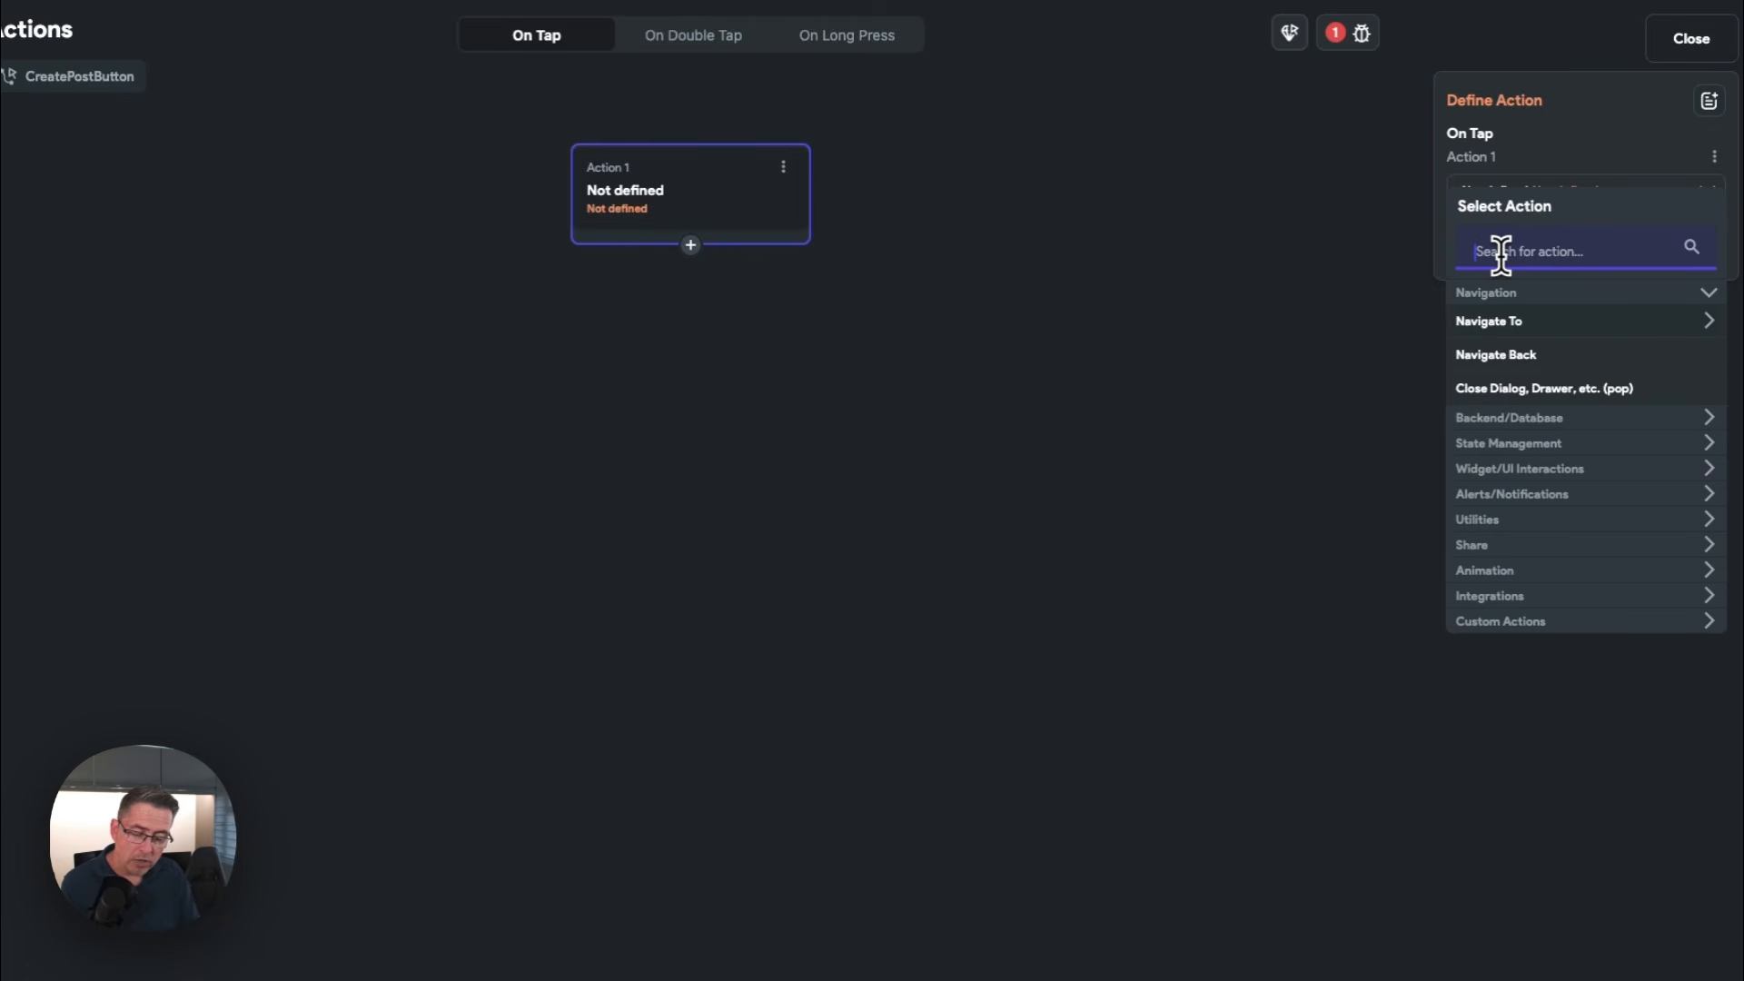
type("supa")
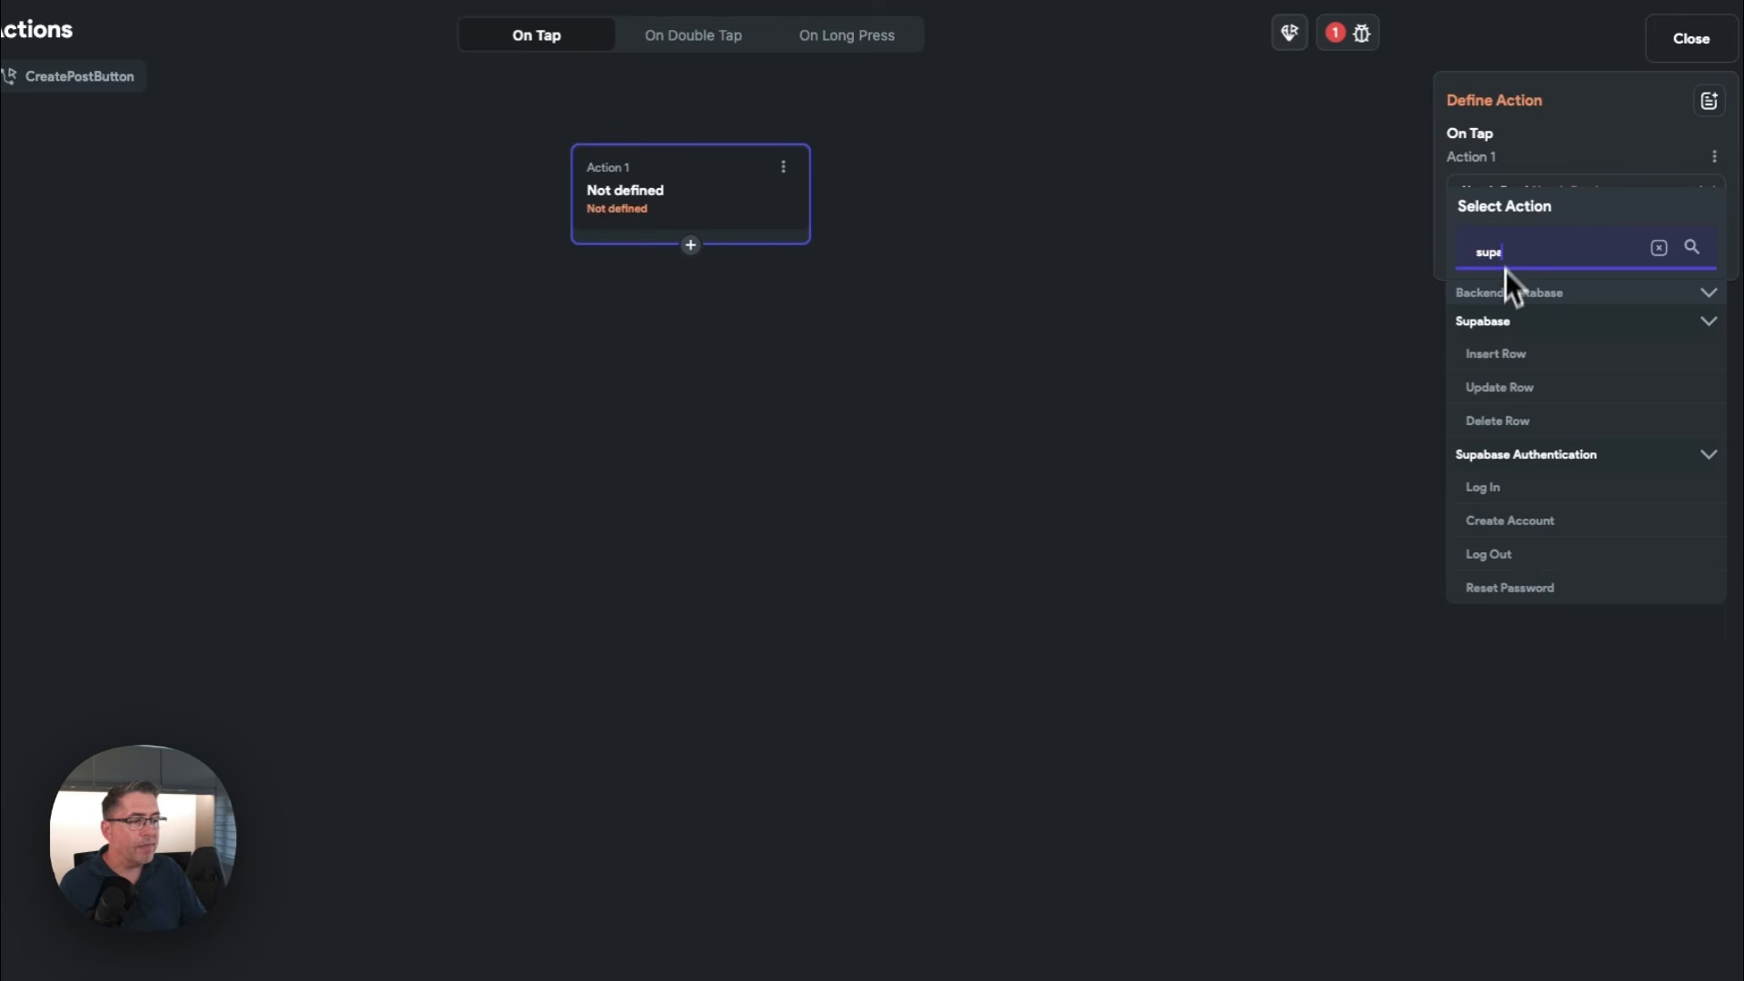
left_click(1509, 366)
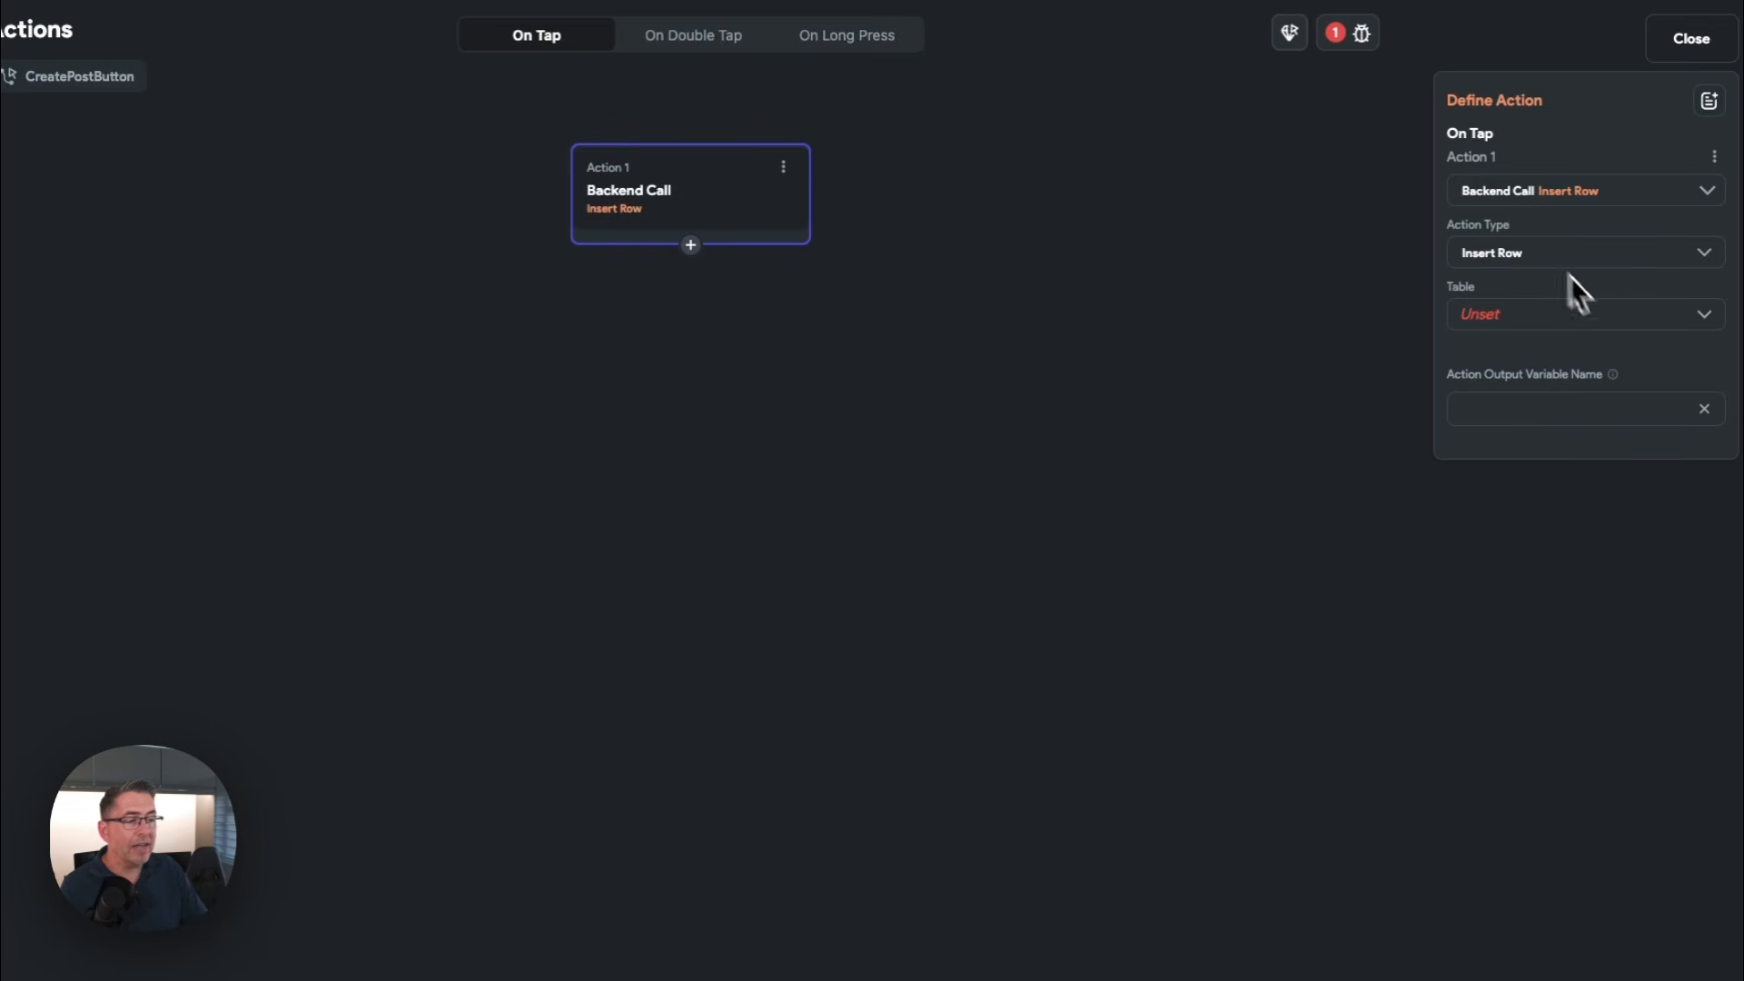
left_click(1521, 320)
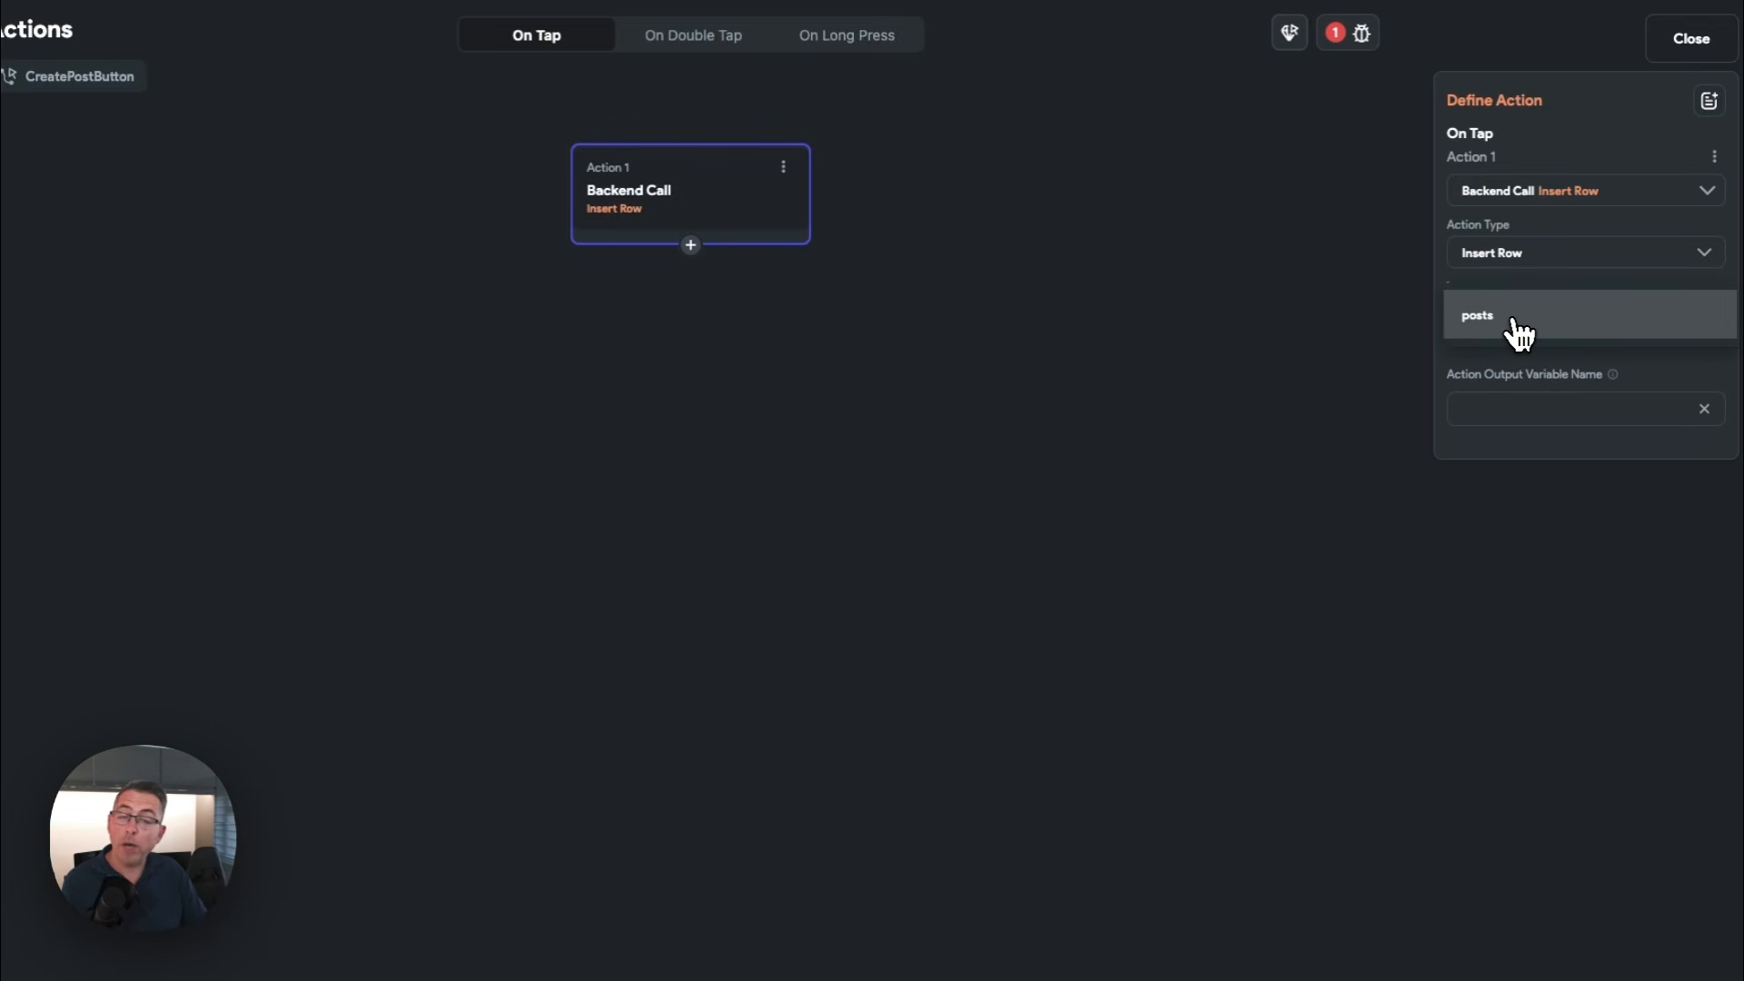
left_click(1516, 325)
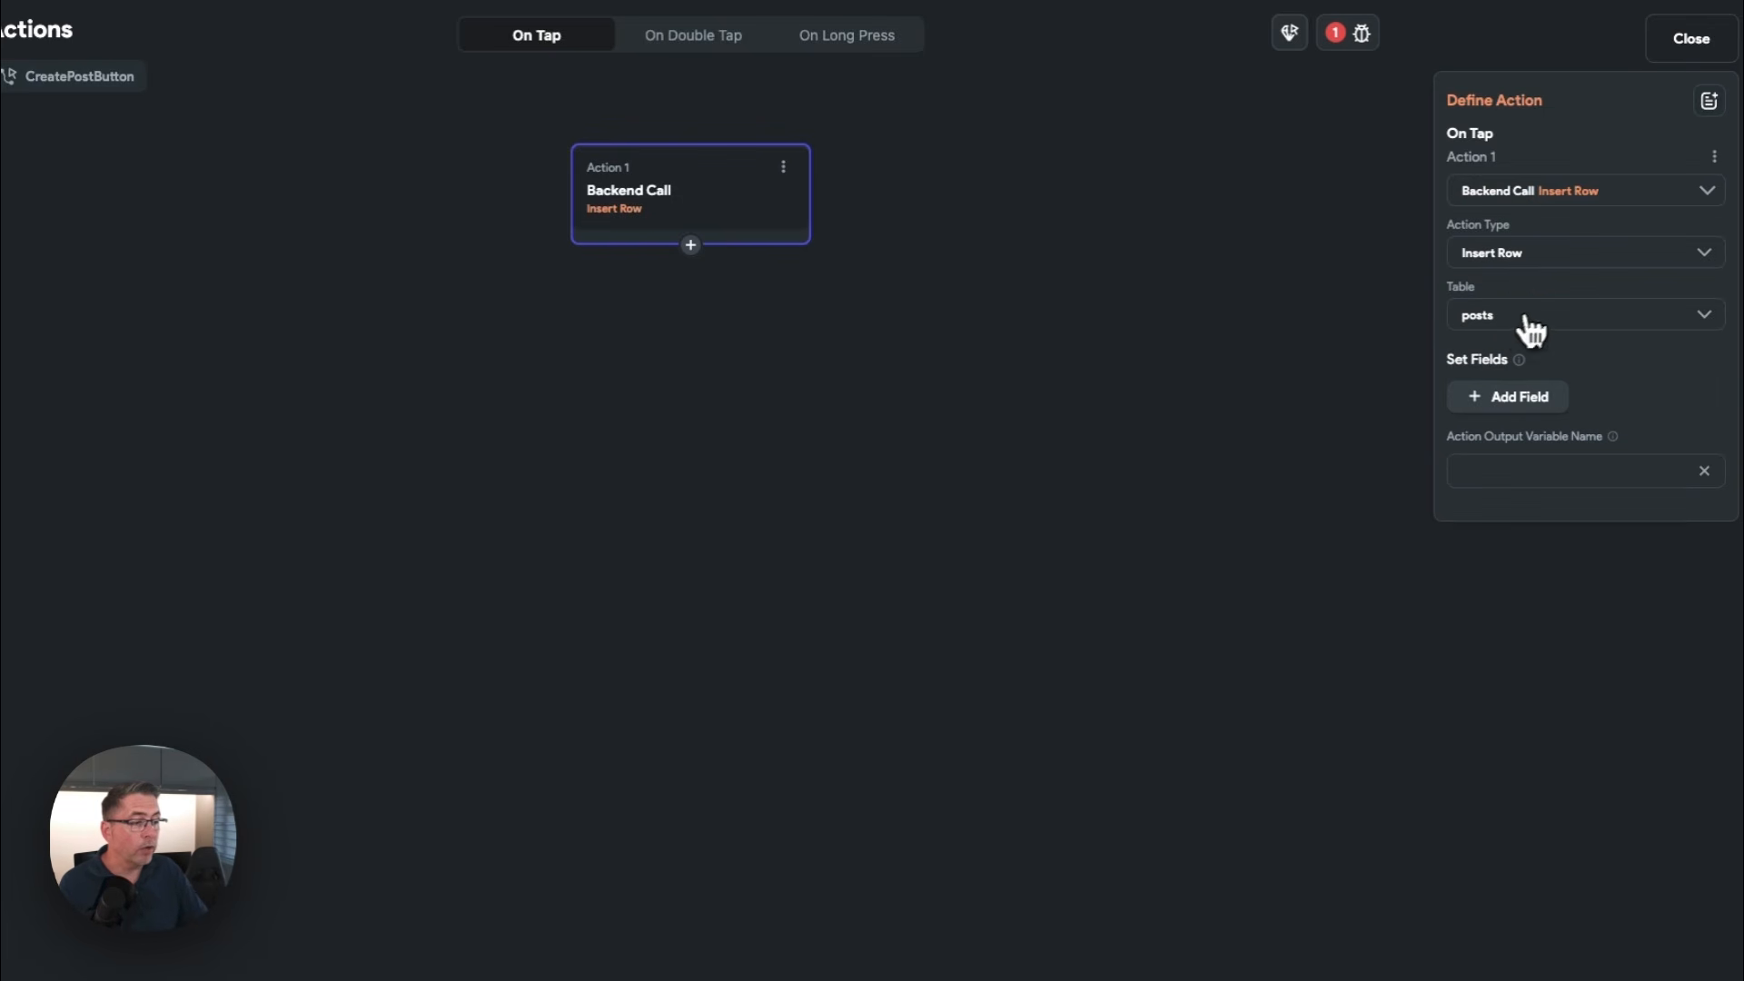
Add the title field to the Insert Row action, taking its value from the TitleTextField widget state
left_click(1499, 401)
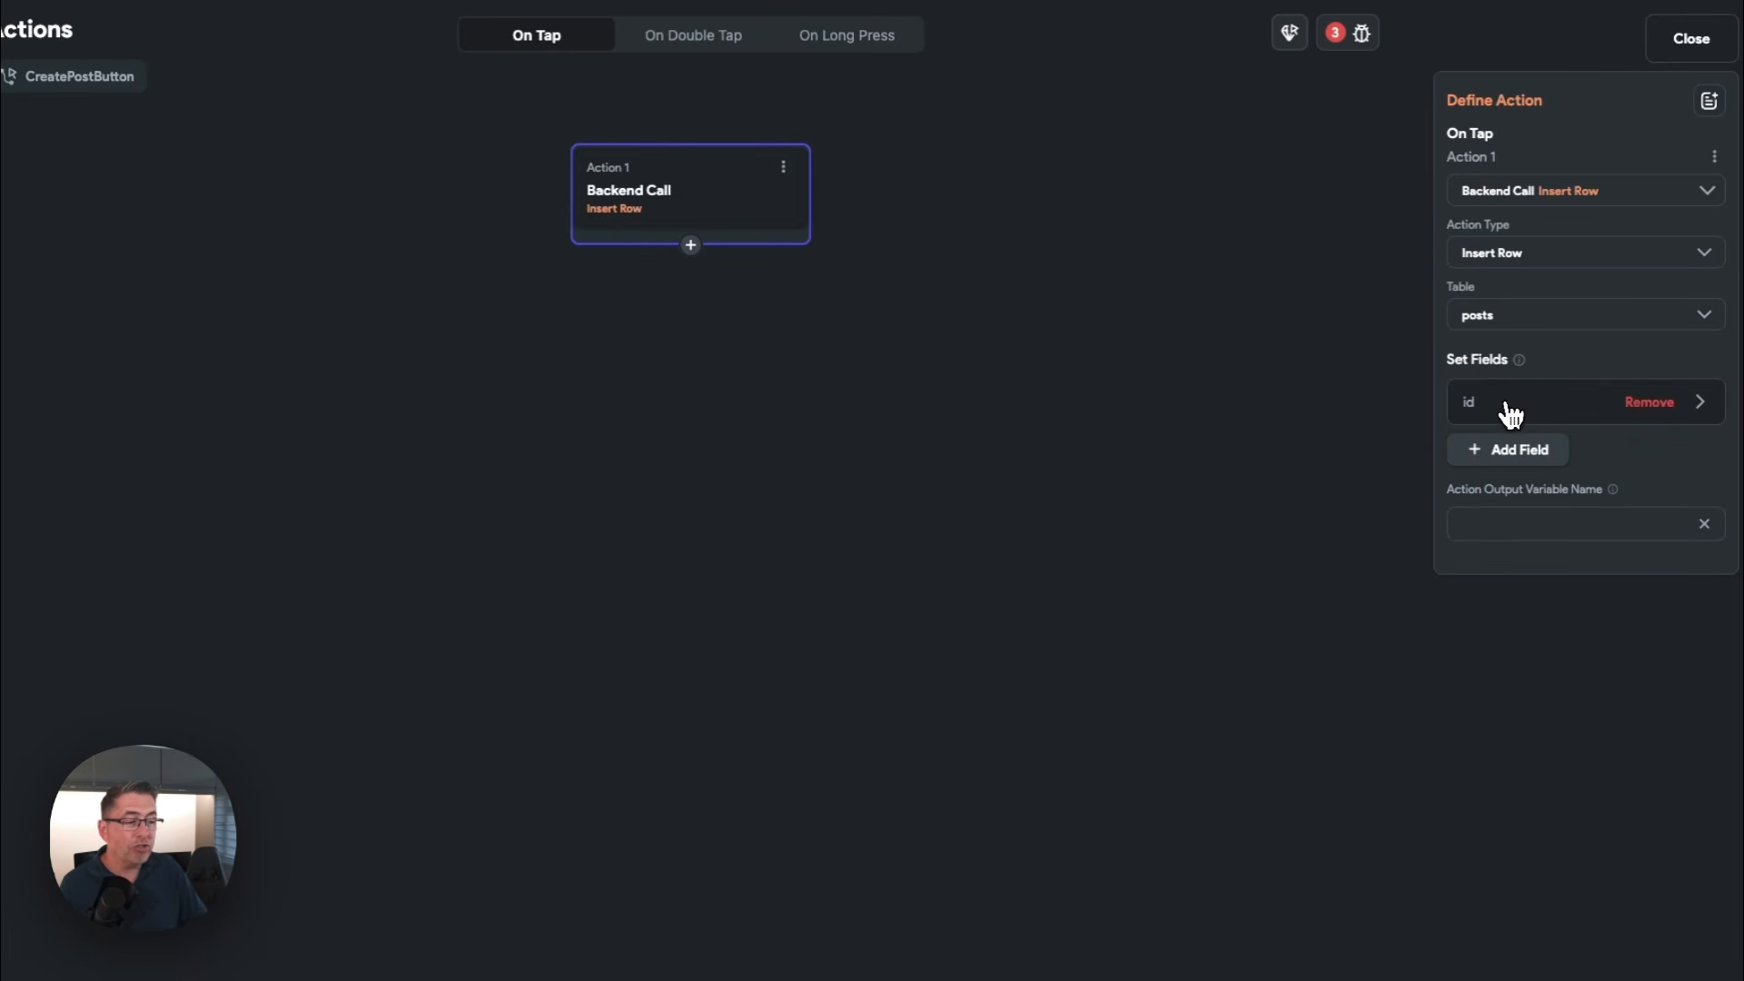
left_click(1504, 413)
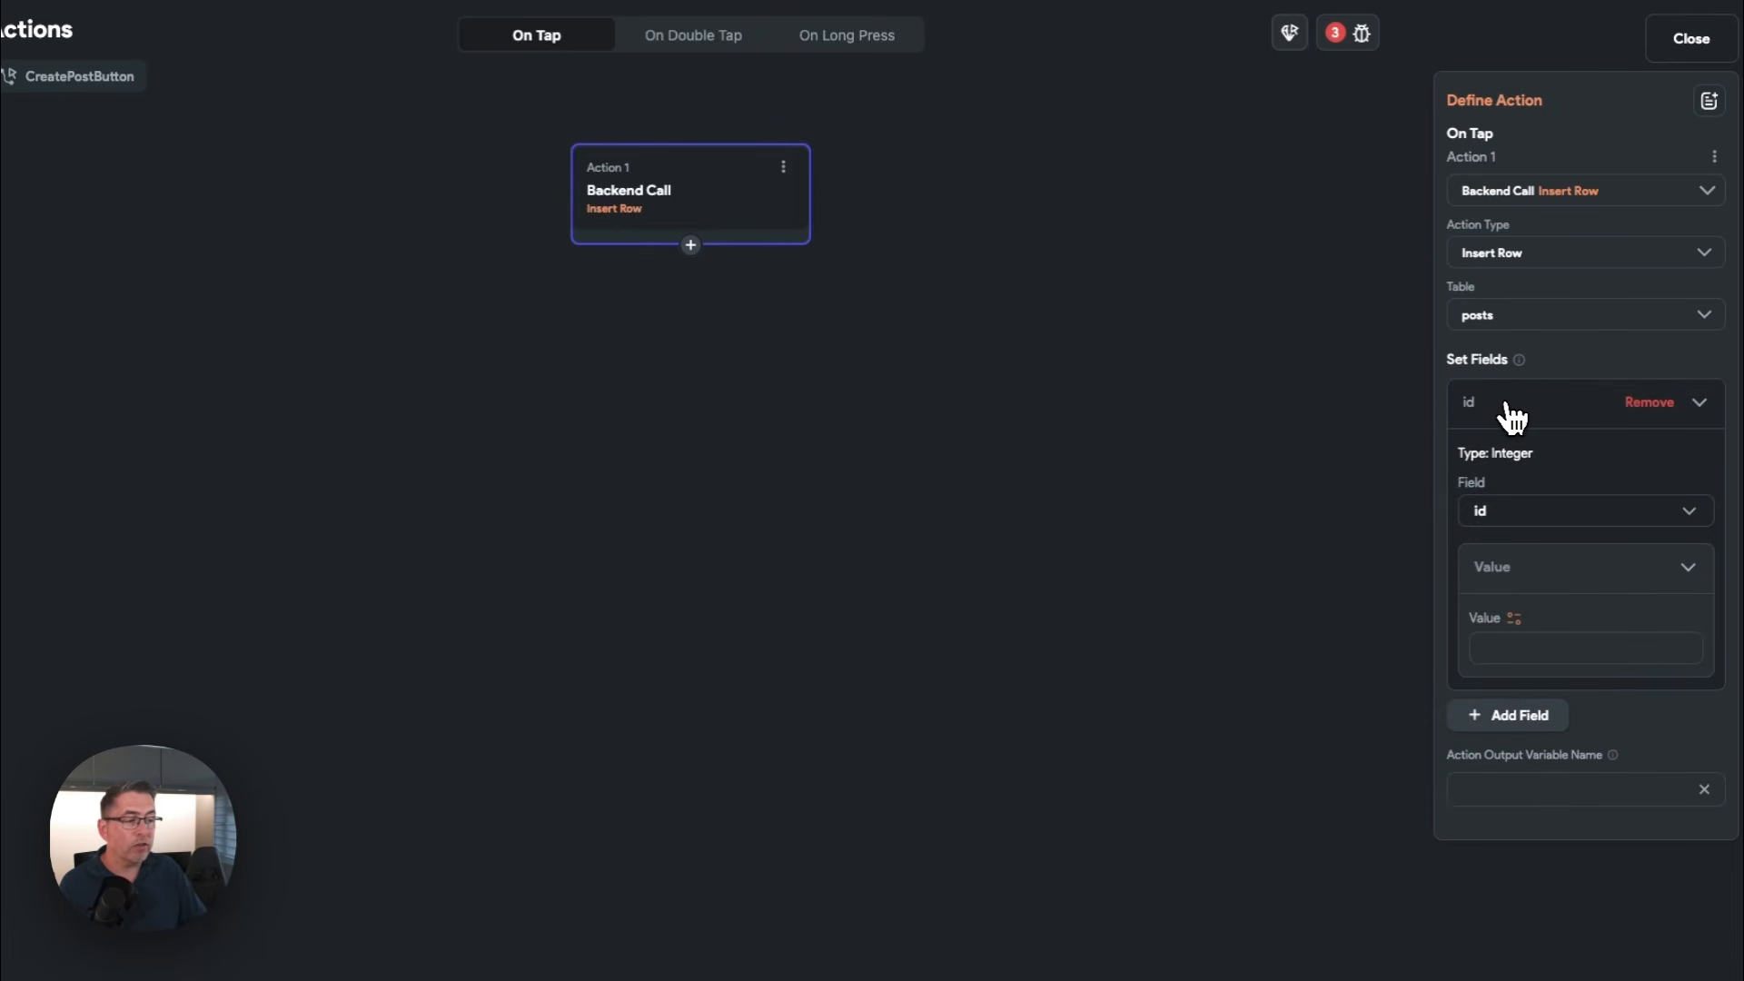
left_click(1517, 517)
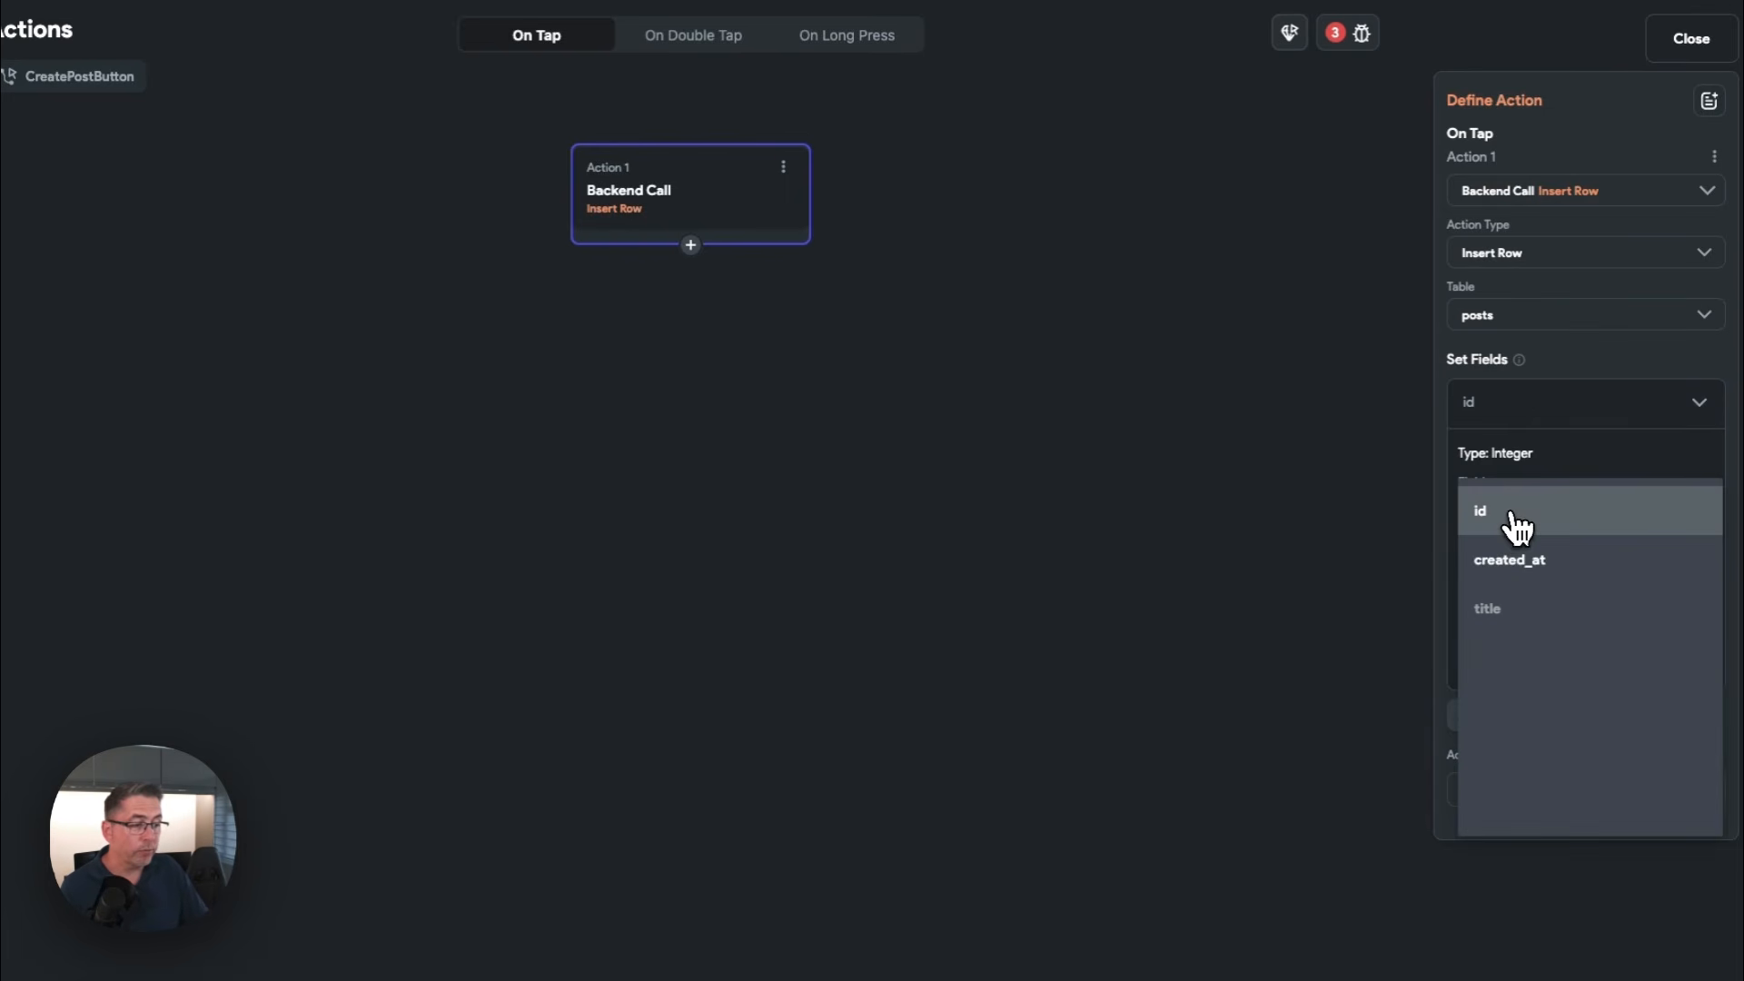
left_click(1512, 618)
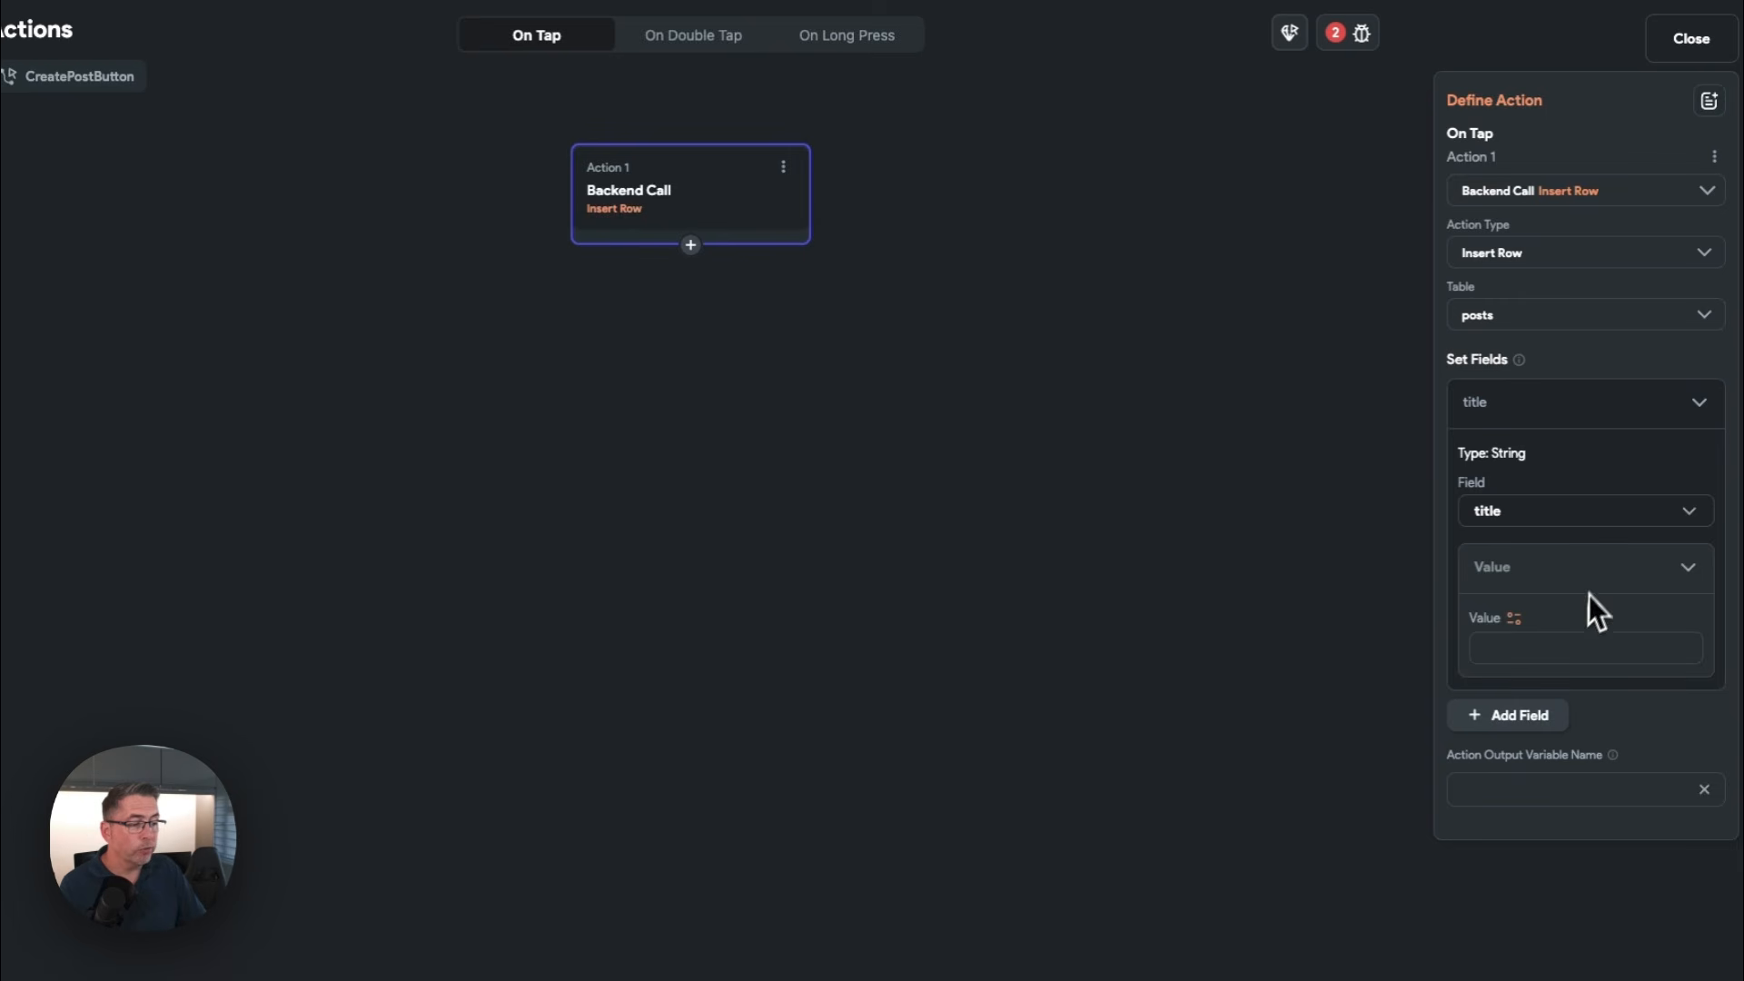
left_click(1514, 619)
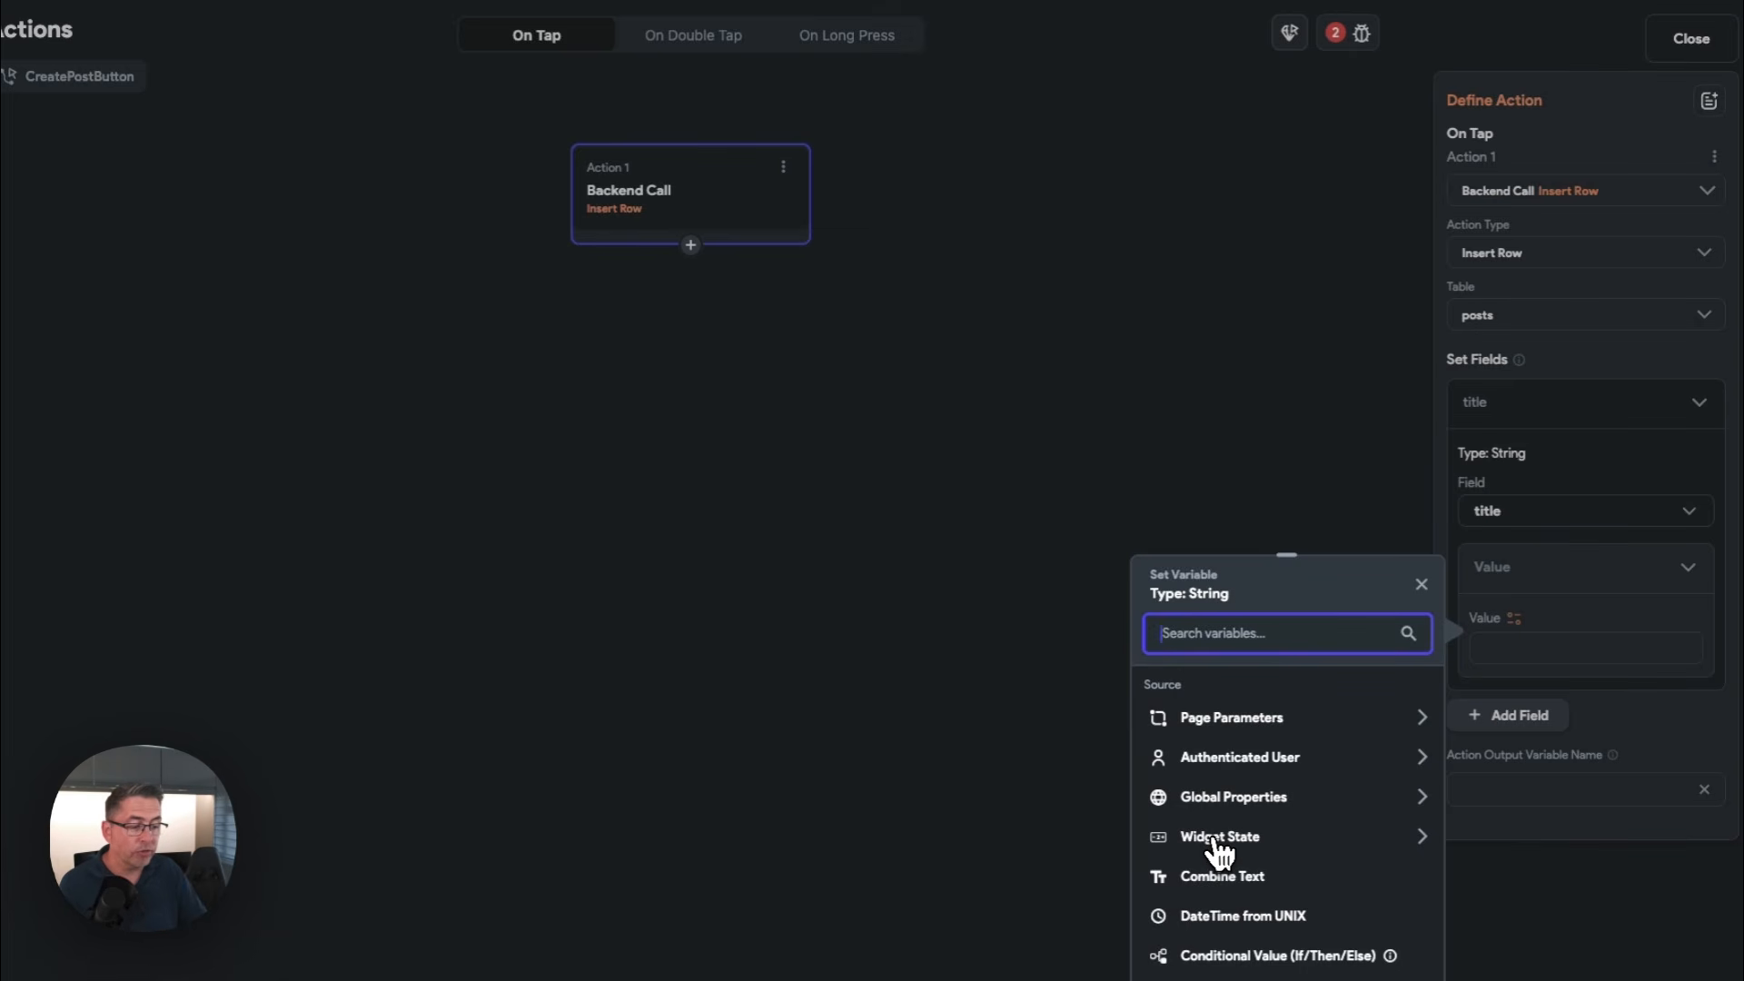
left_click(1219, 837)
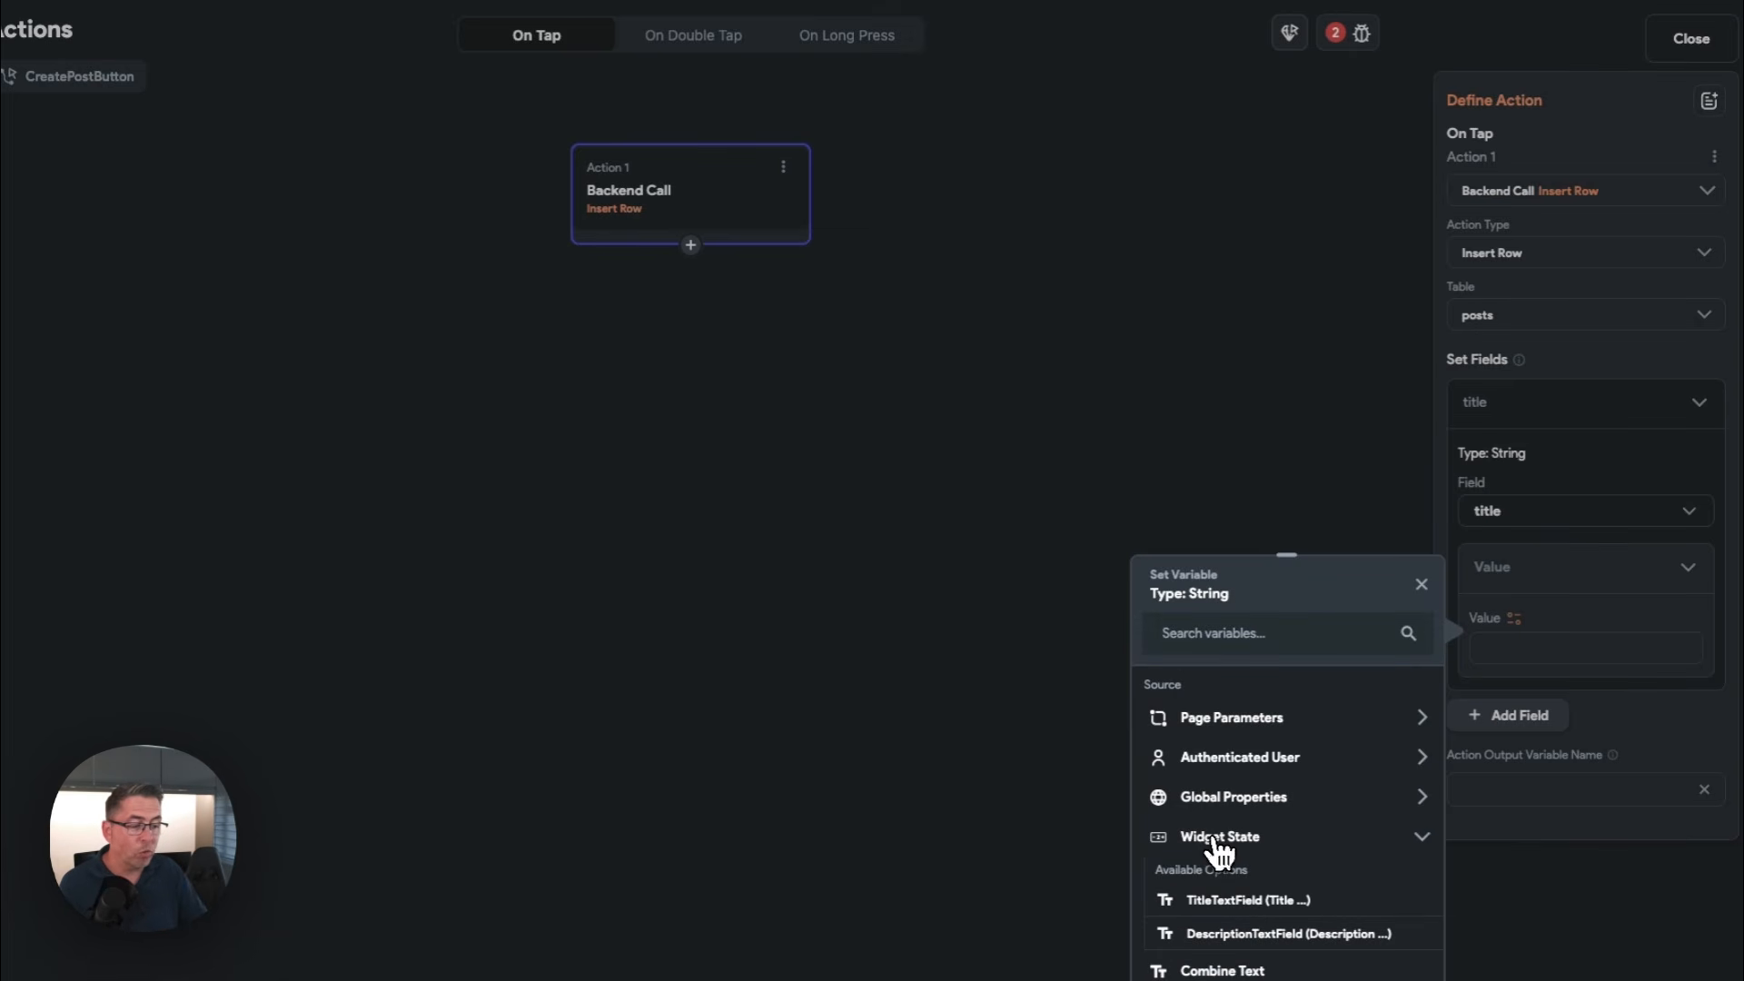
left_click(1222, 901)
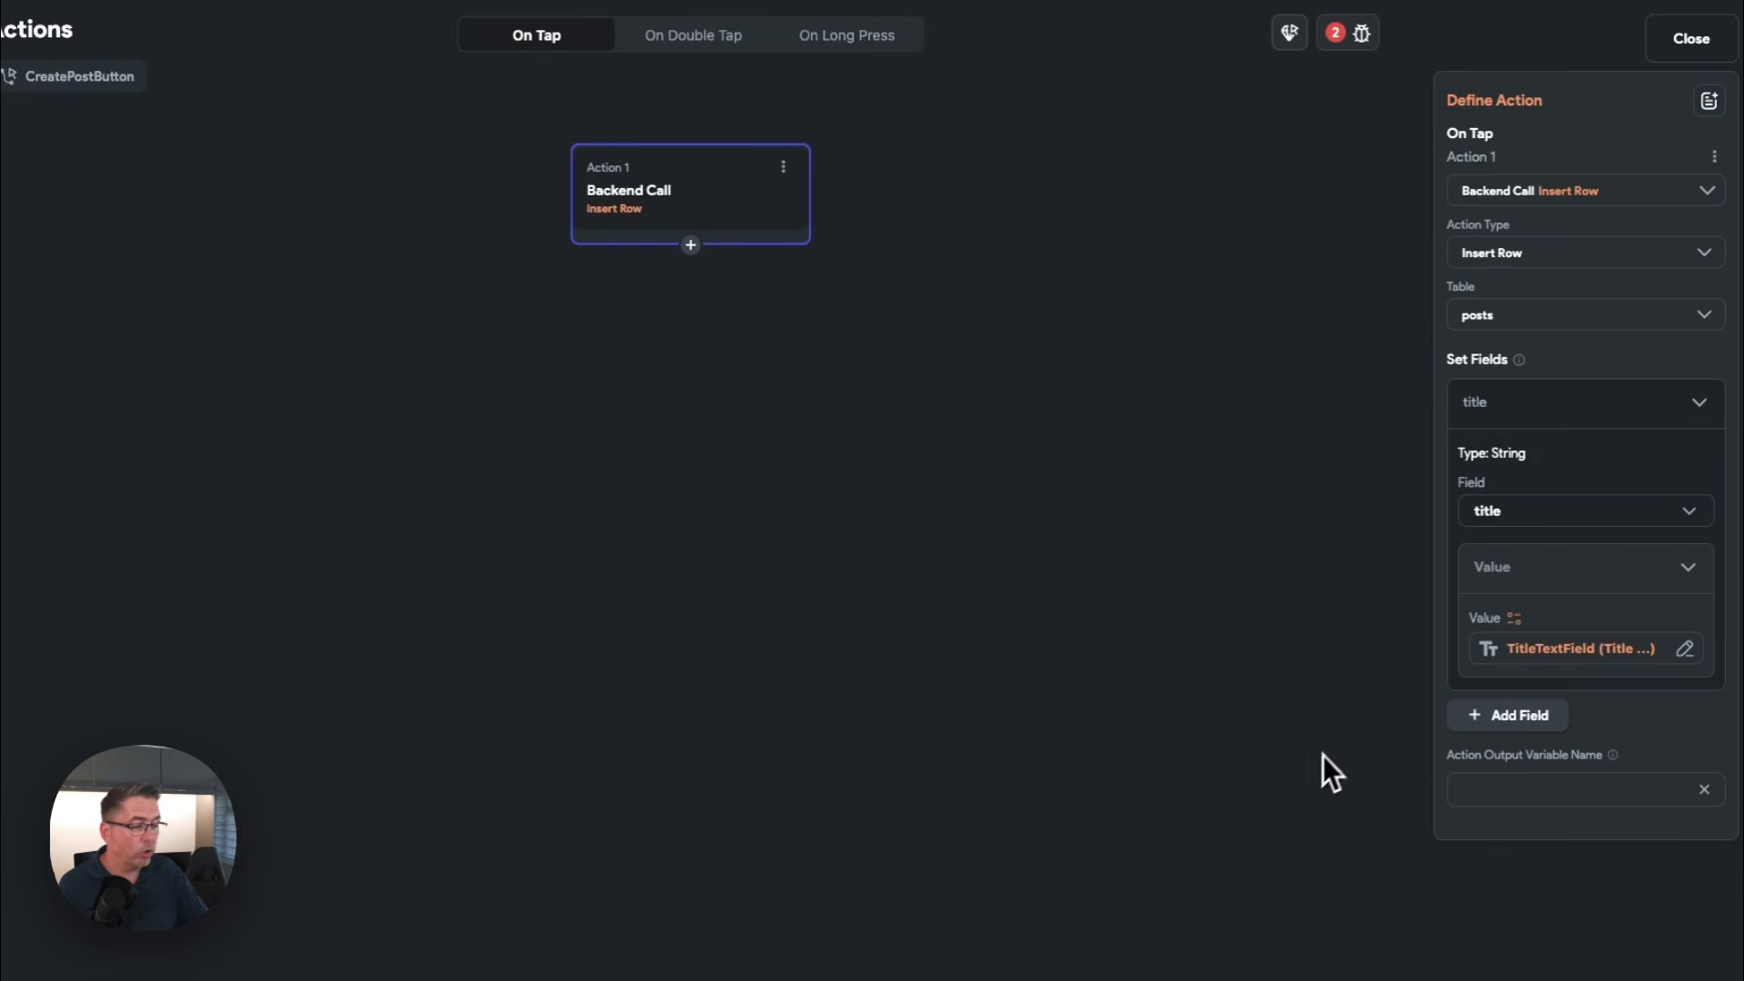
Add the description field to the Insert Row action, taking its value from the DescriptionTextField widget state
left_click(1510, 716)
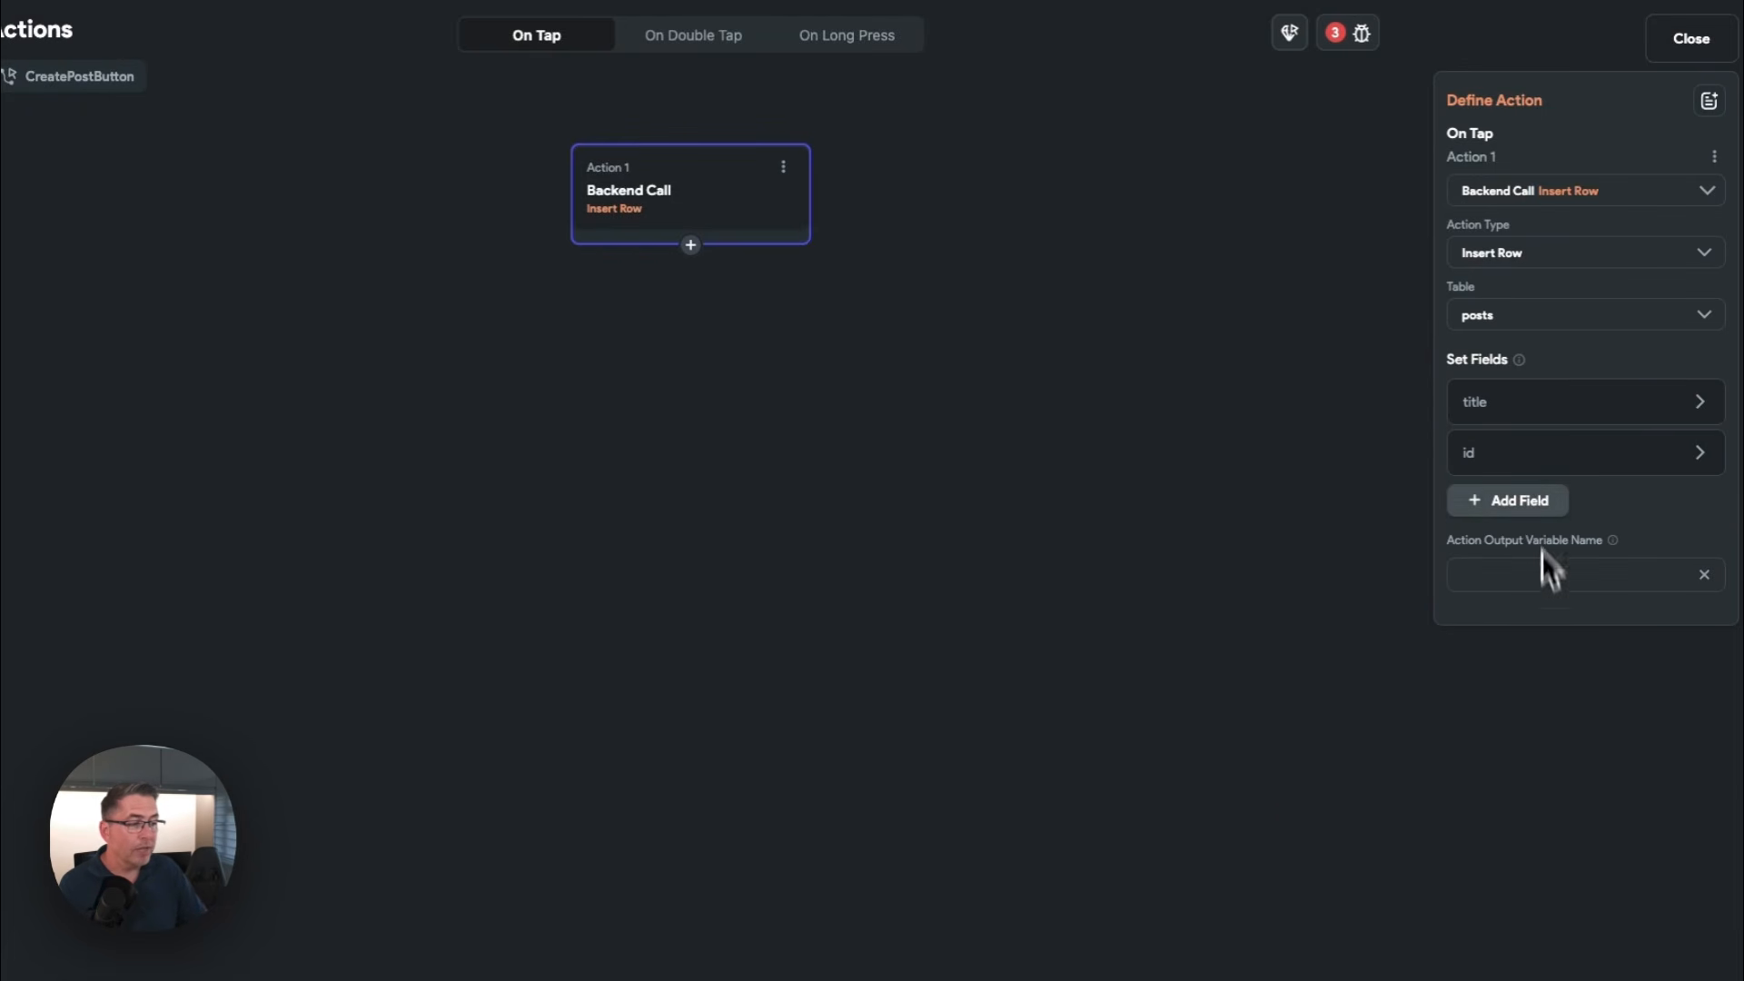
left_click(1488, 460)
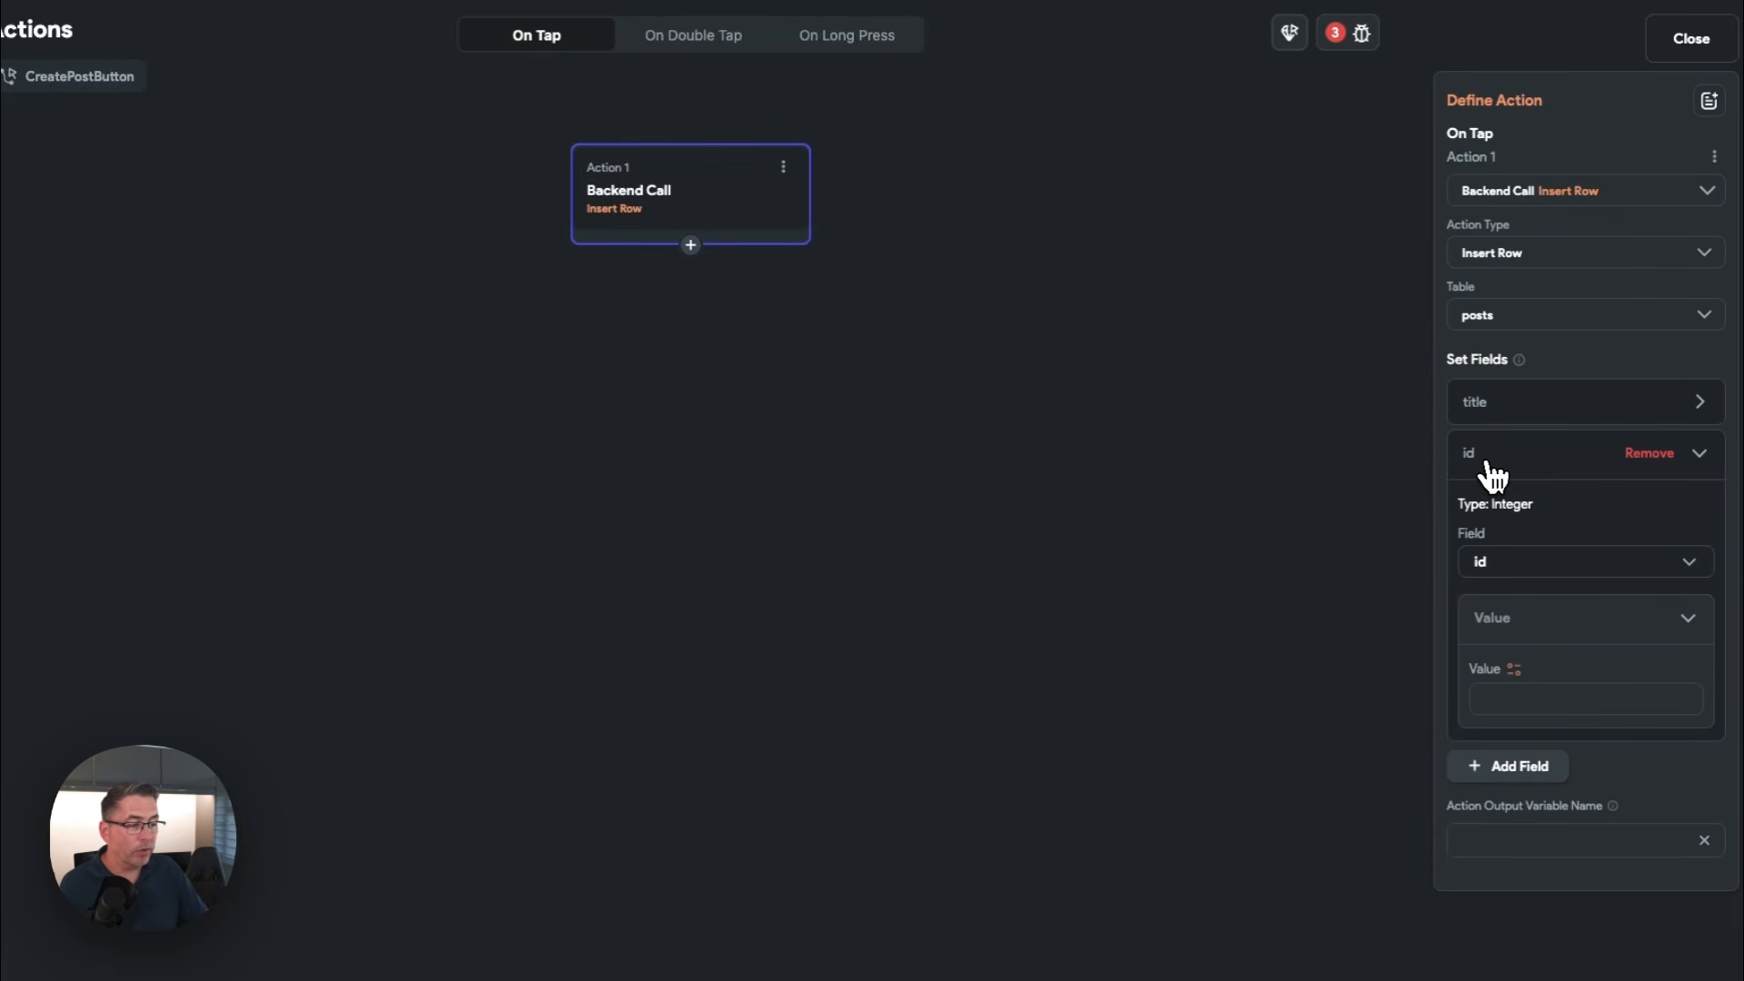
left_click(1508, 571)
left_click(1526, 659)
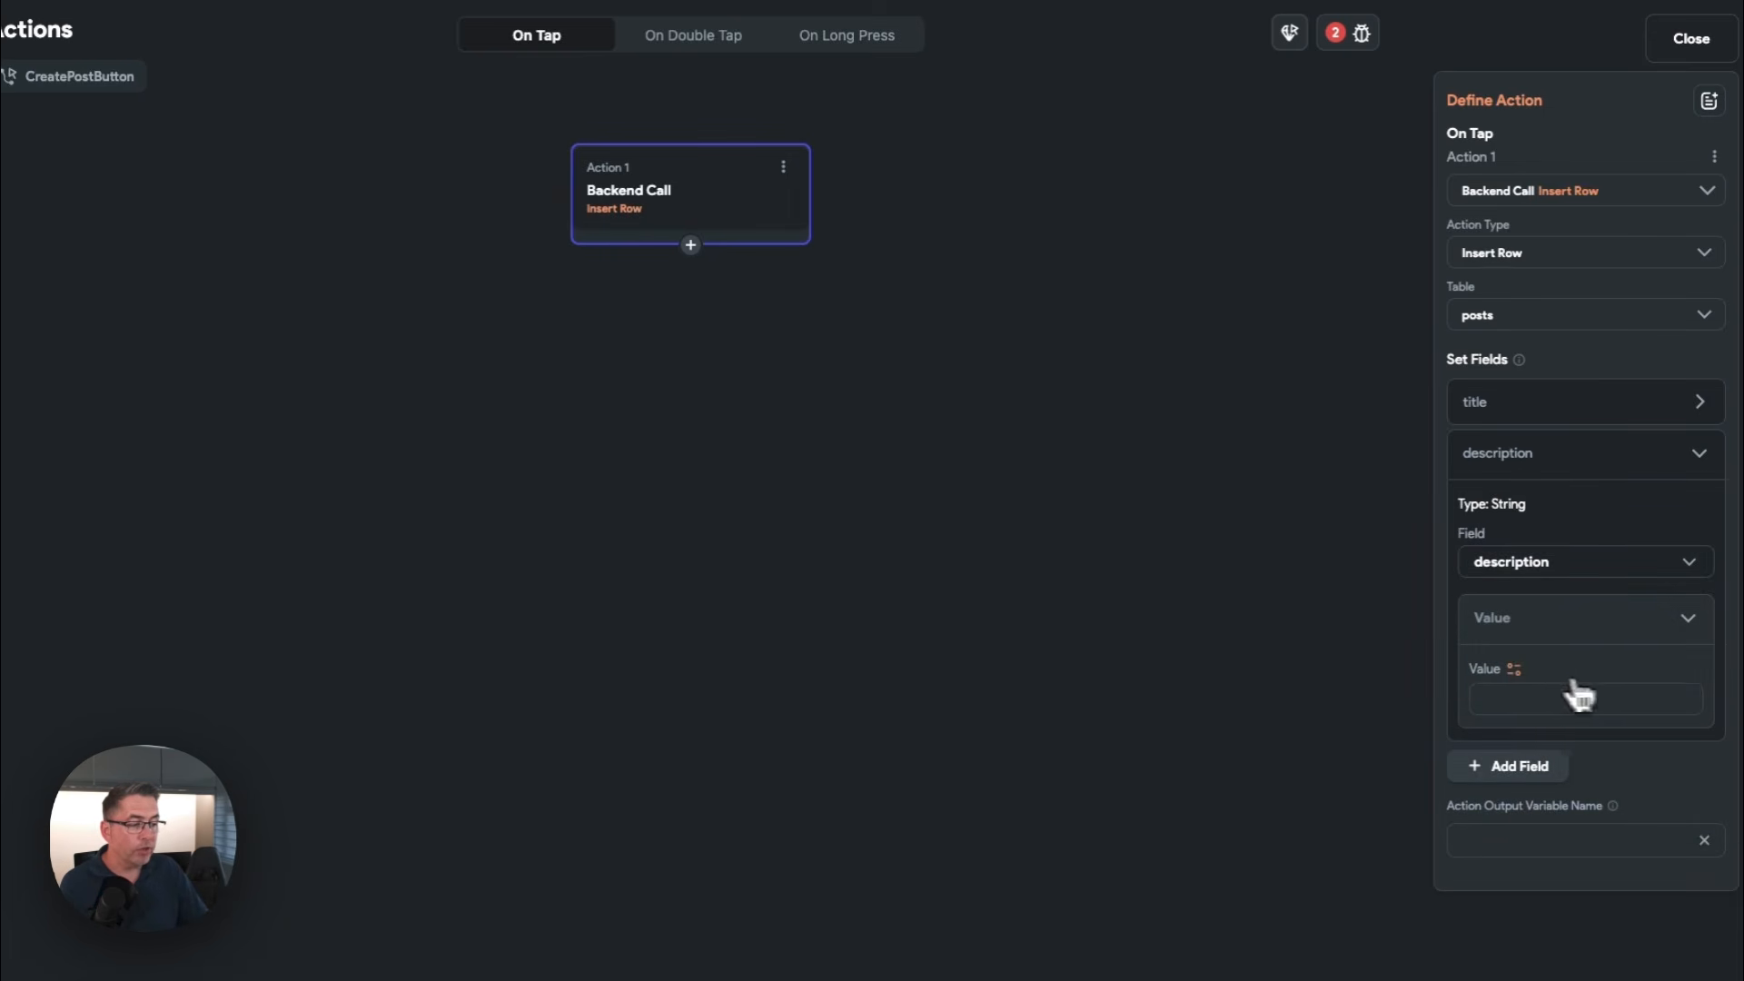
left_click(1514, 672)
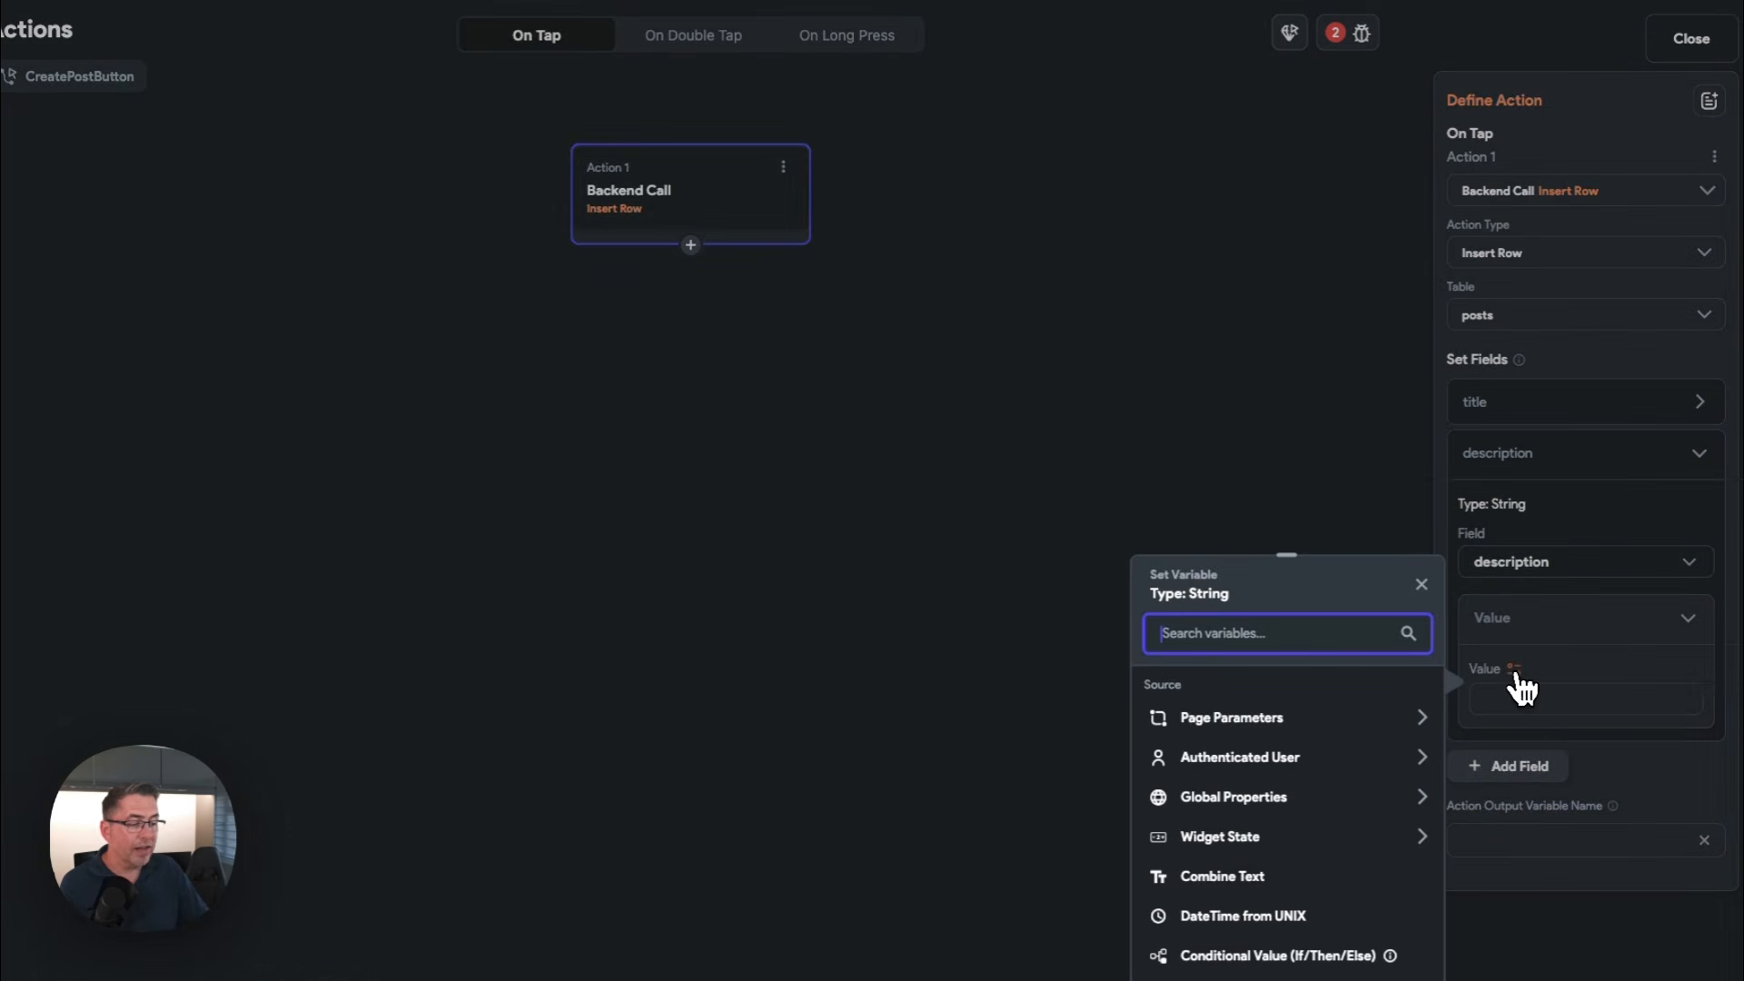
left_click(1272, 836)
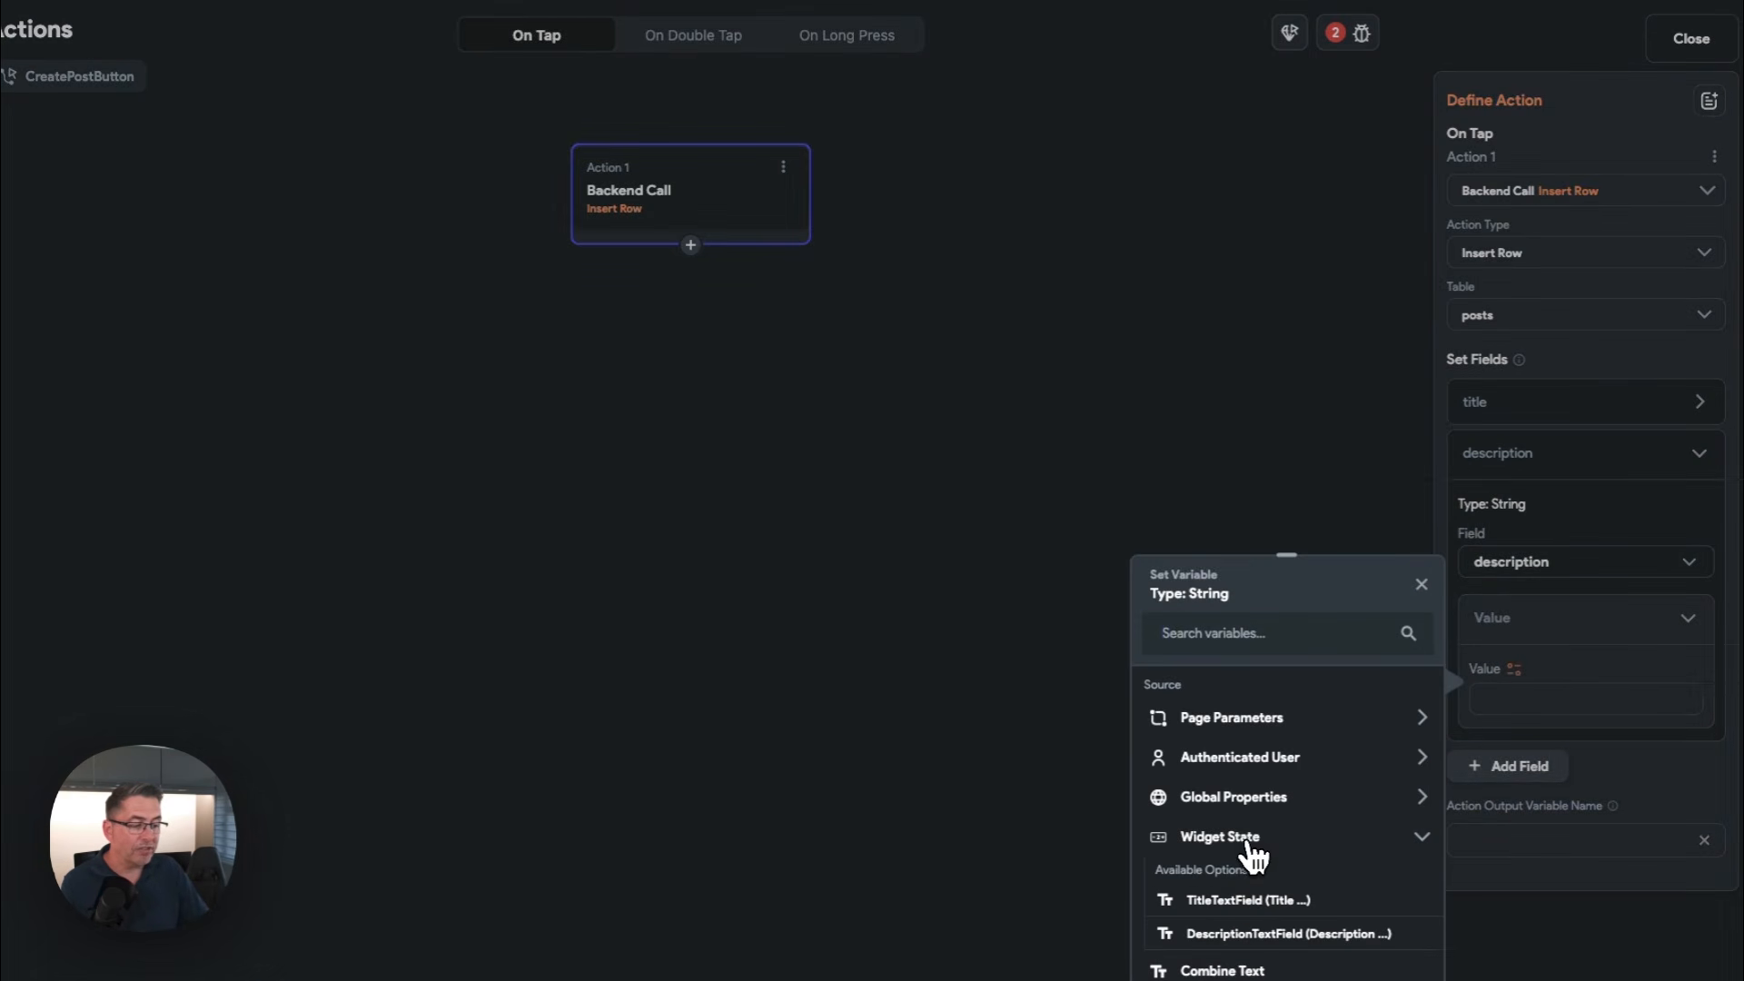
left_click(1258, 936)
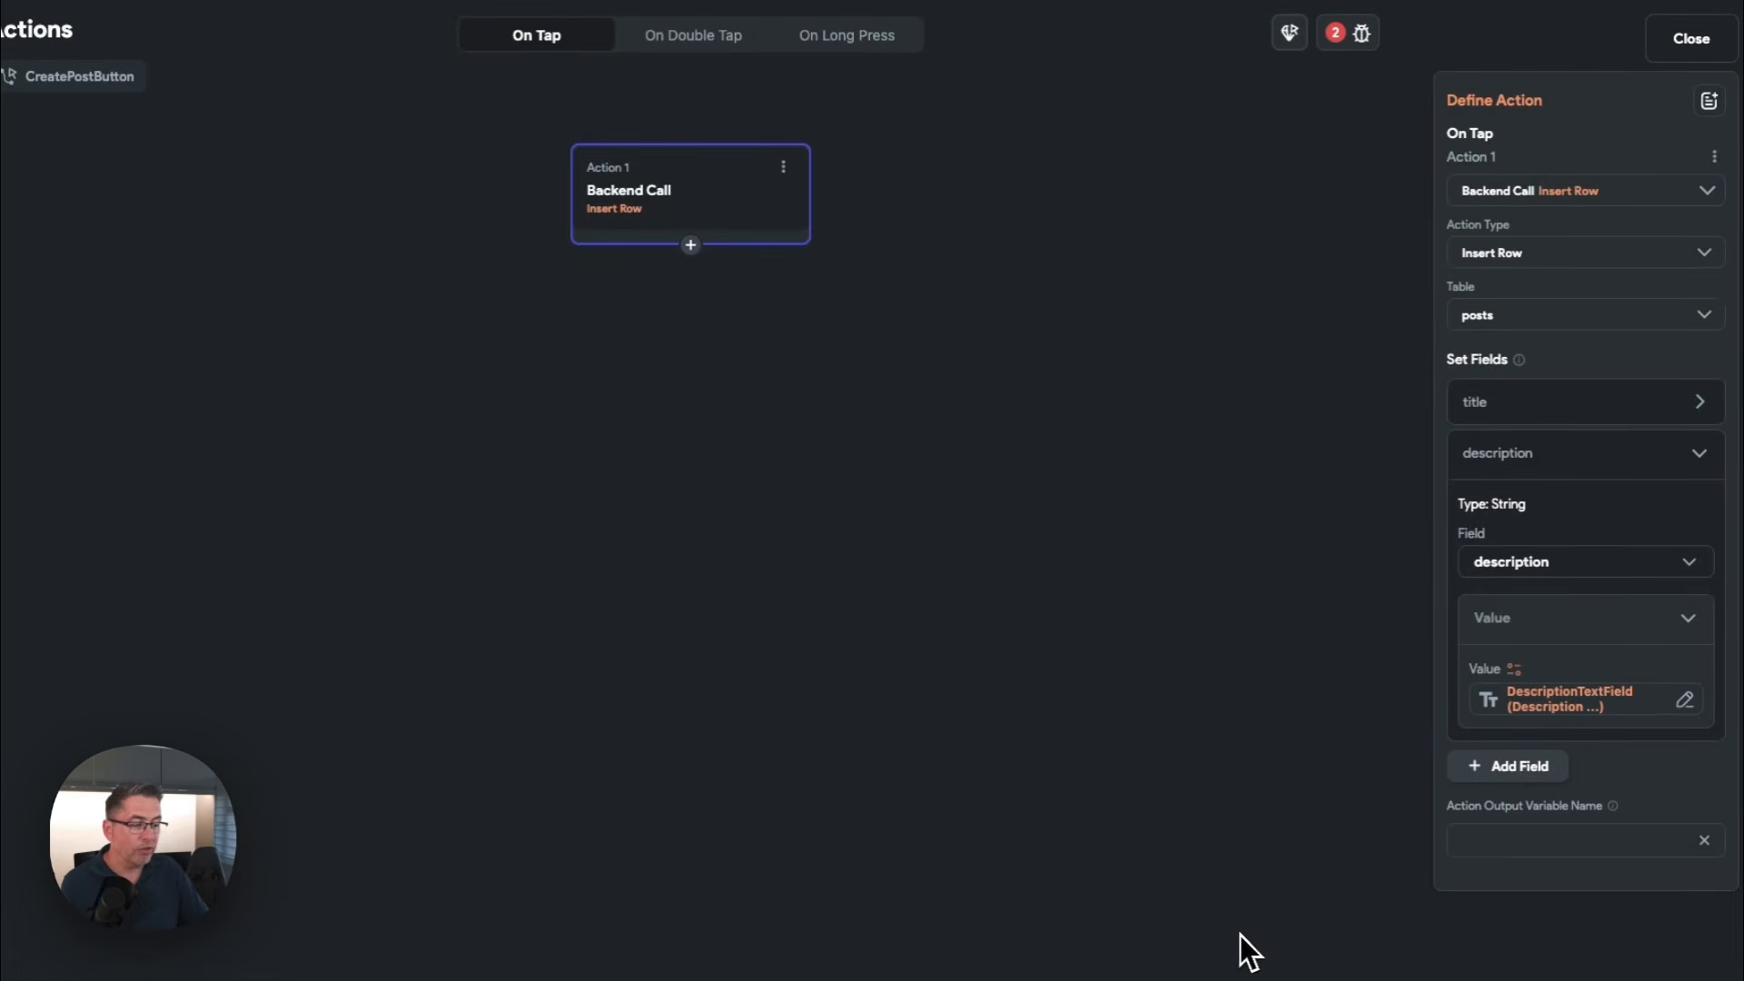
left_click(1701, 462)
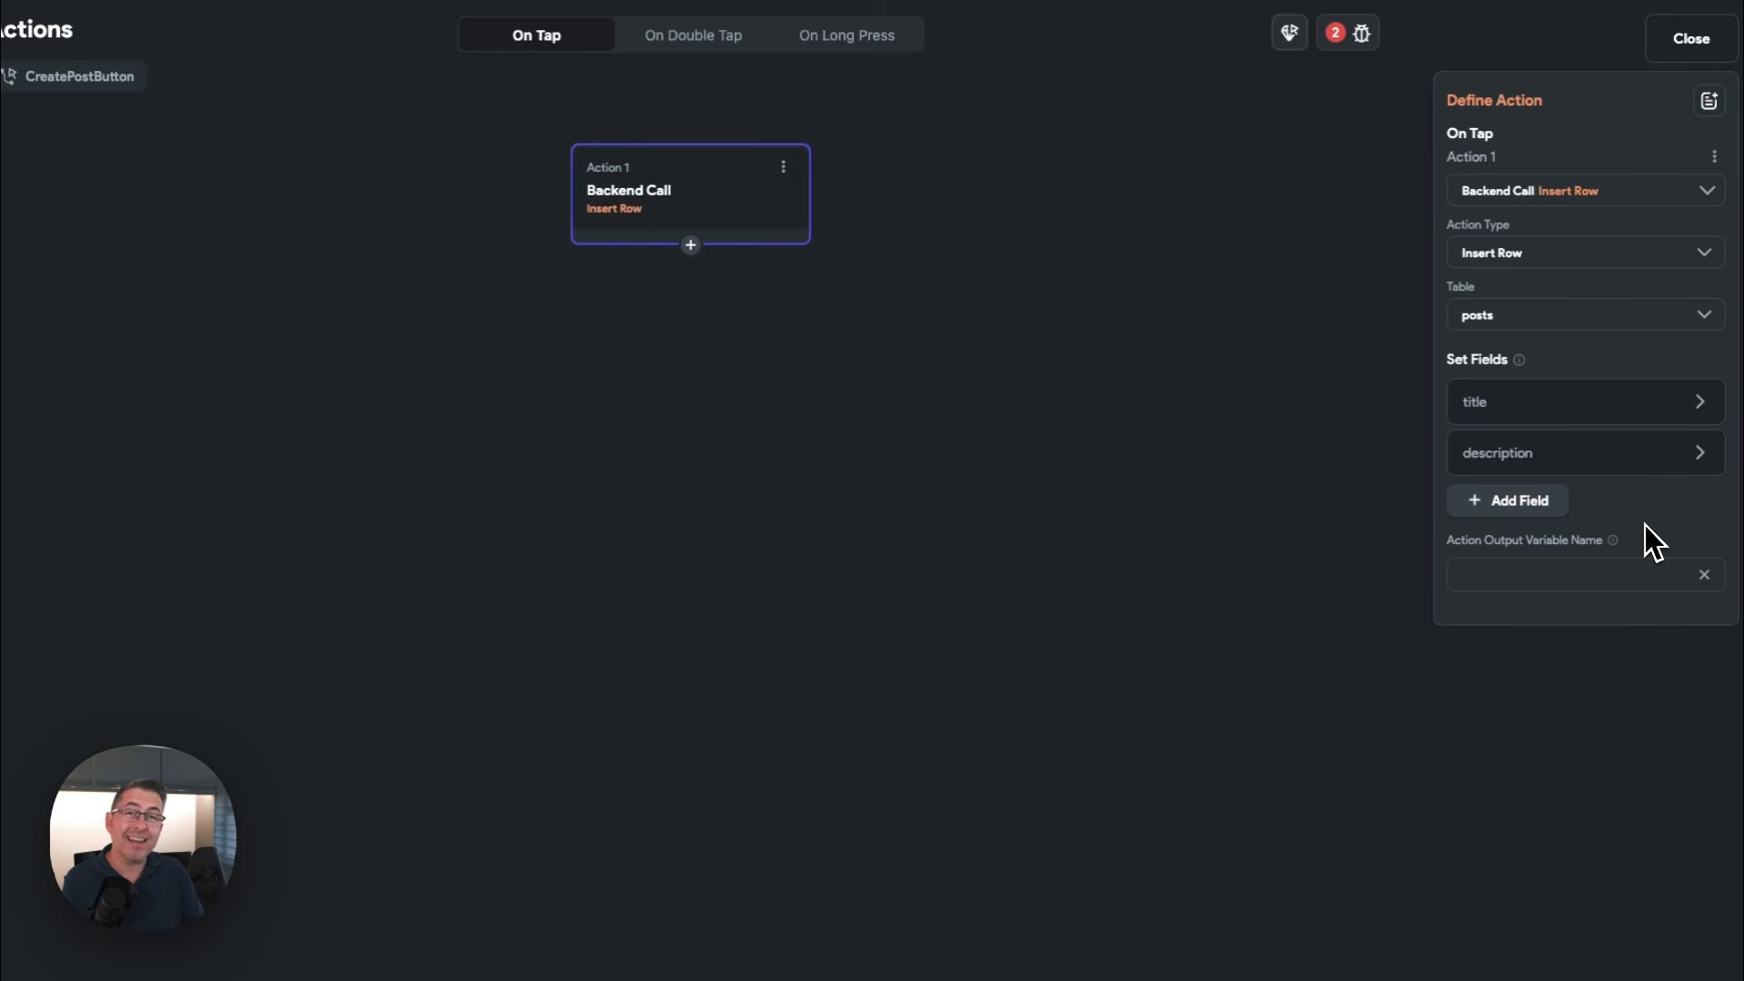
Add the active field to the Insert Row action with the value True
left_click(1513, 506)
left_click(1515, 505)
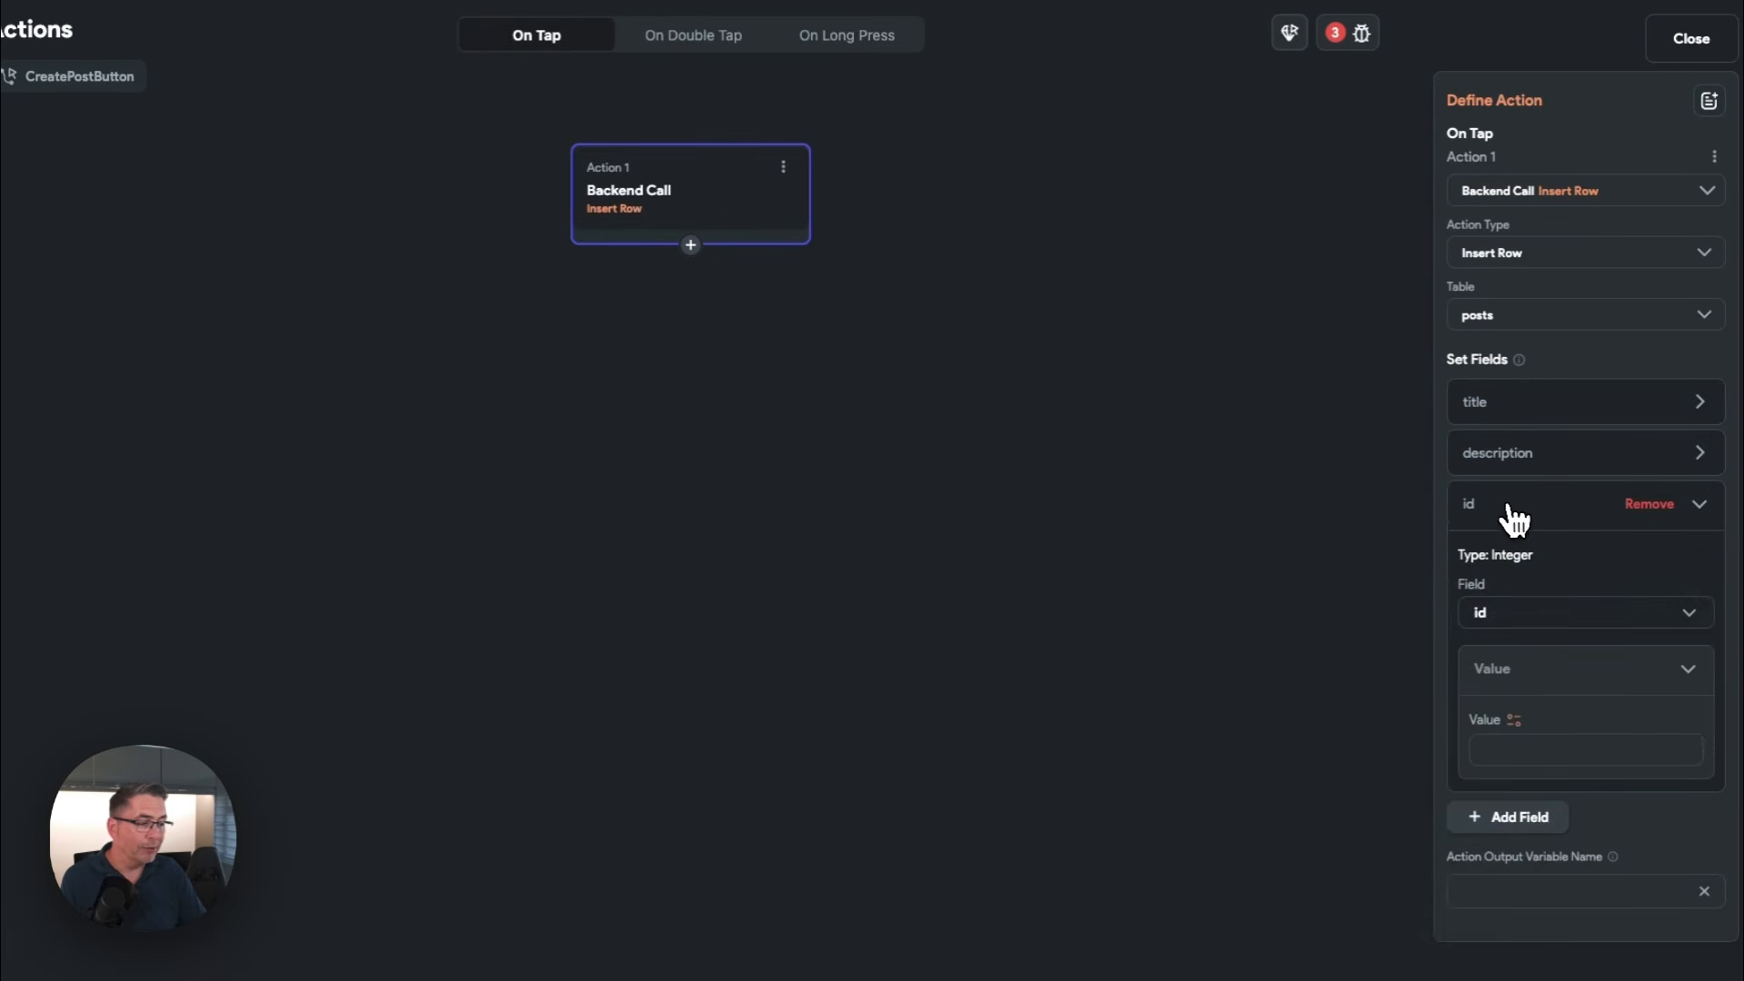
left_click(1501, 617)
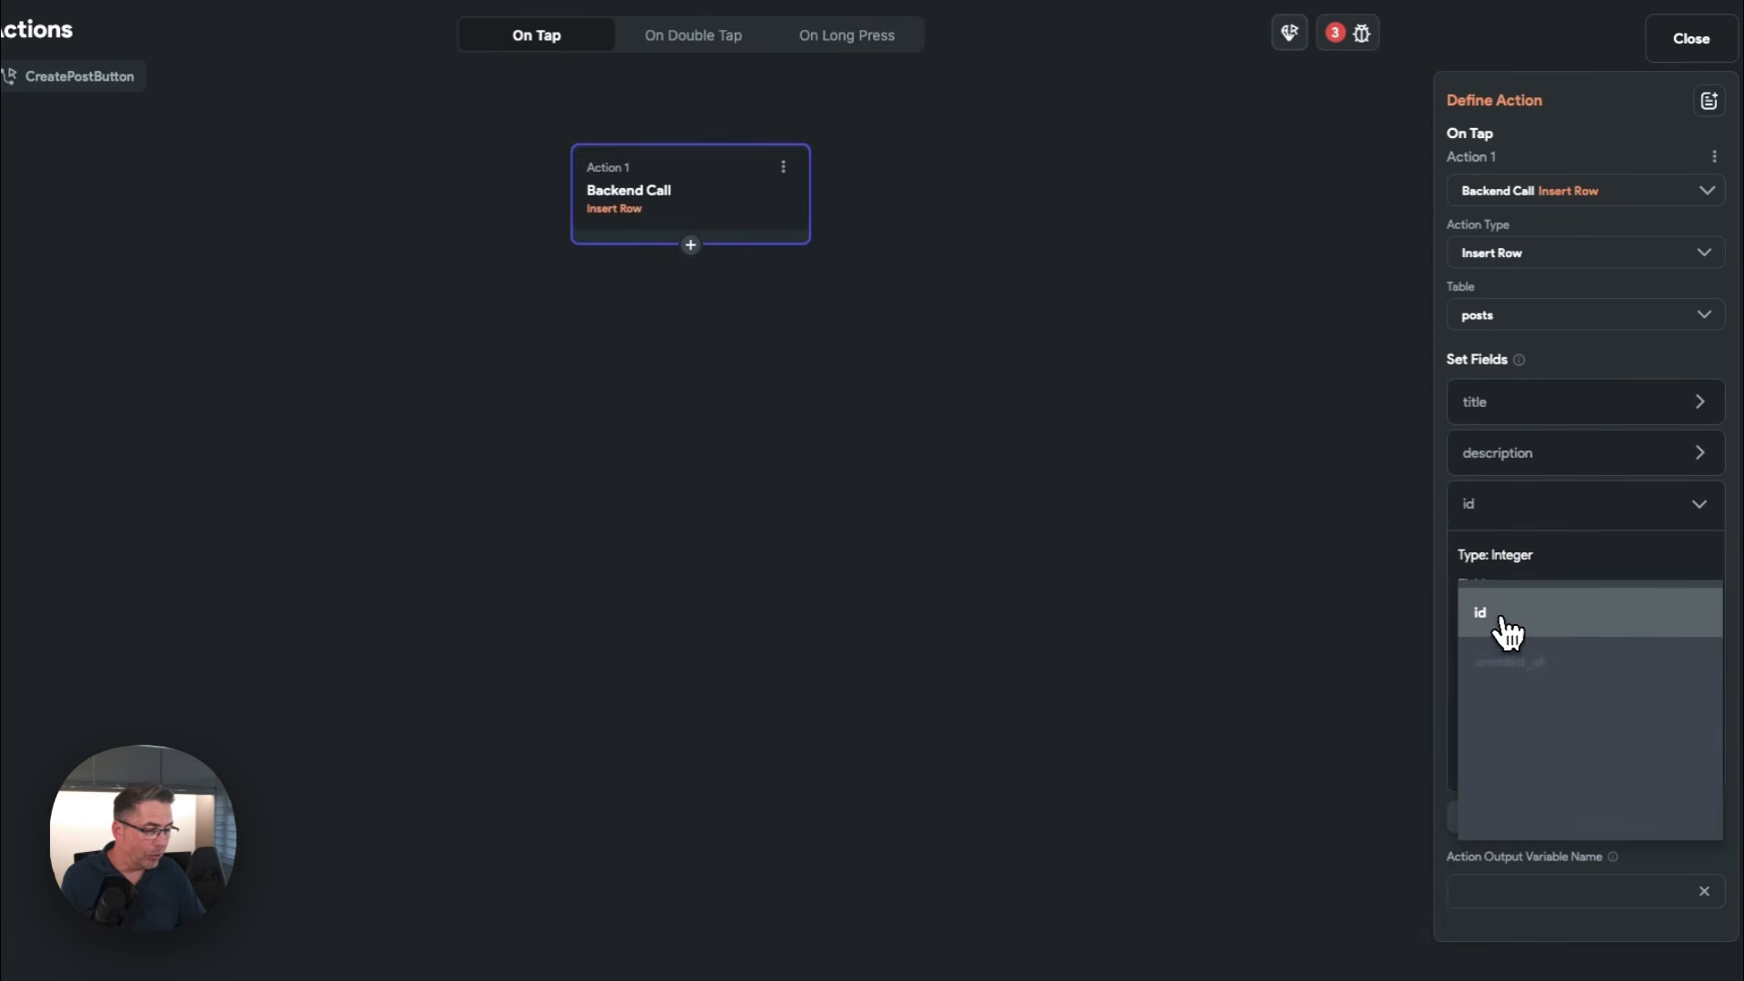
left_click(1513, 713)
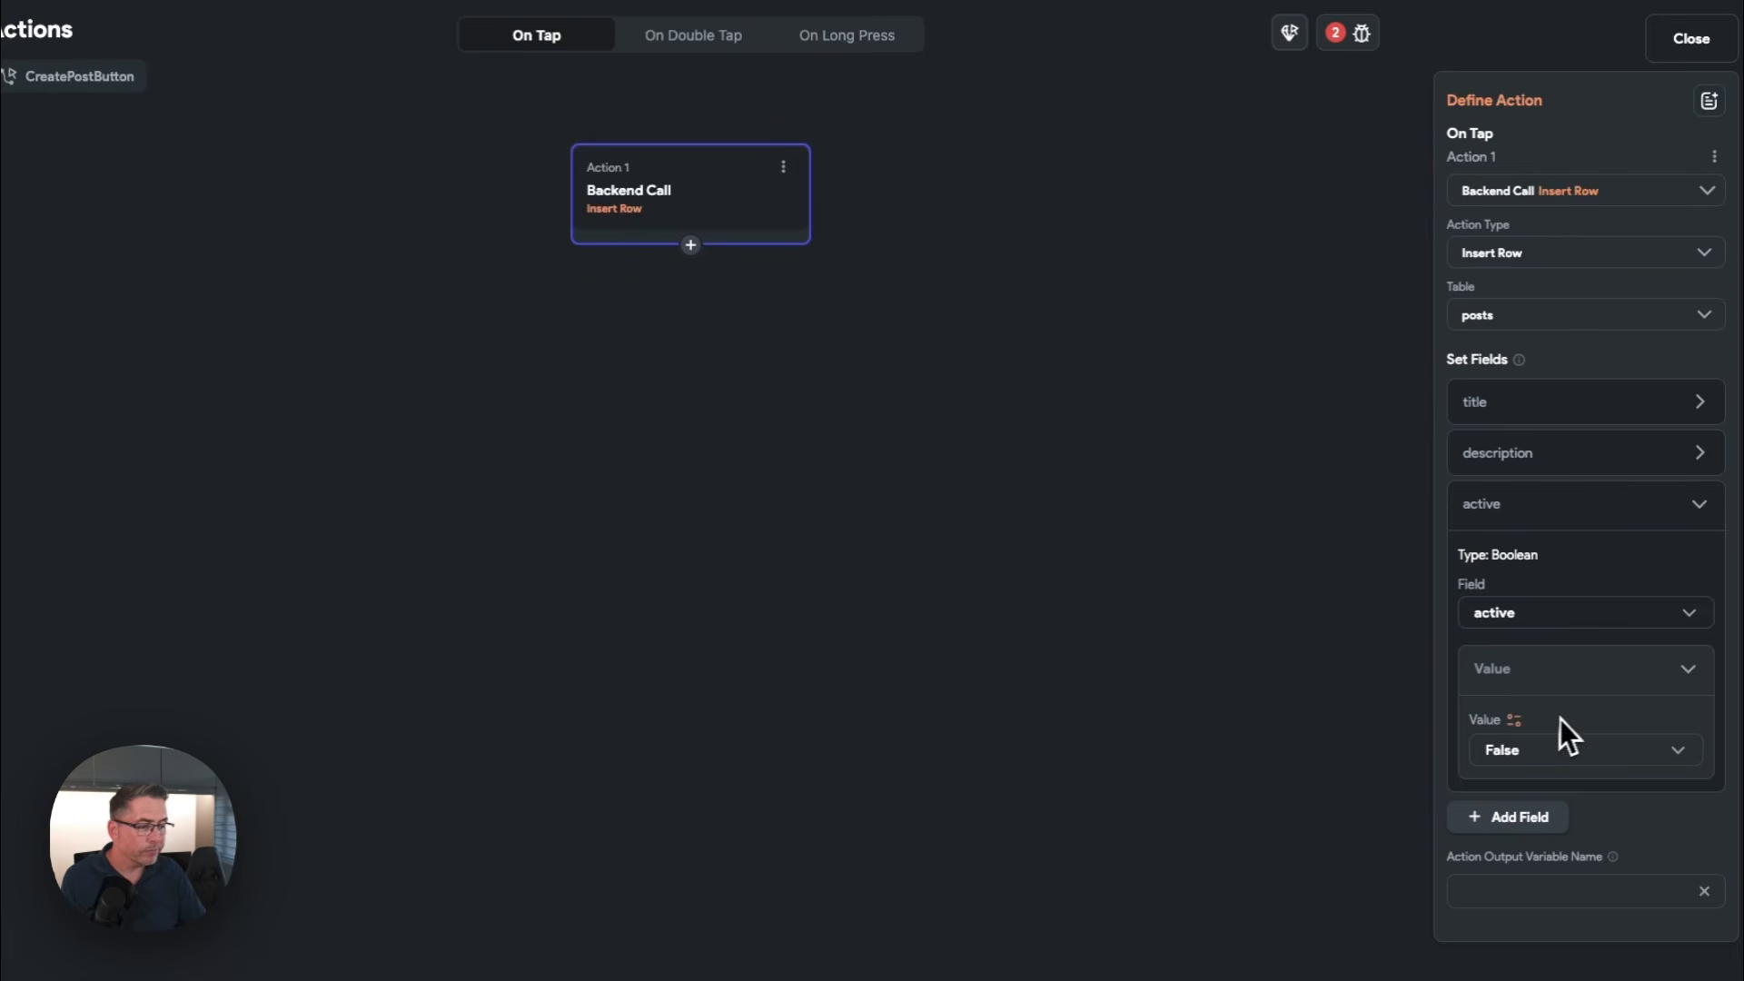
left_click(1528, 741)
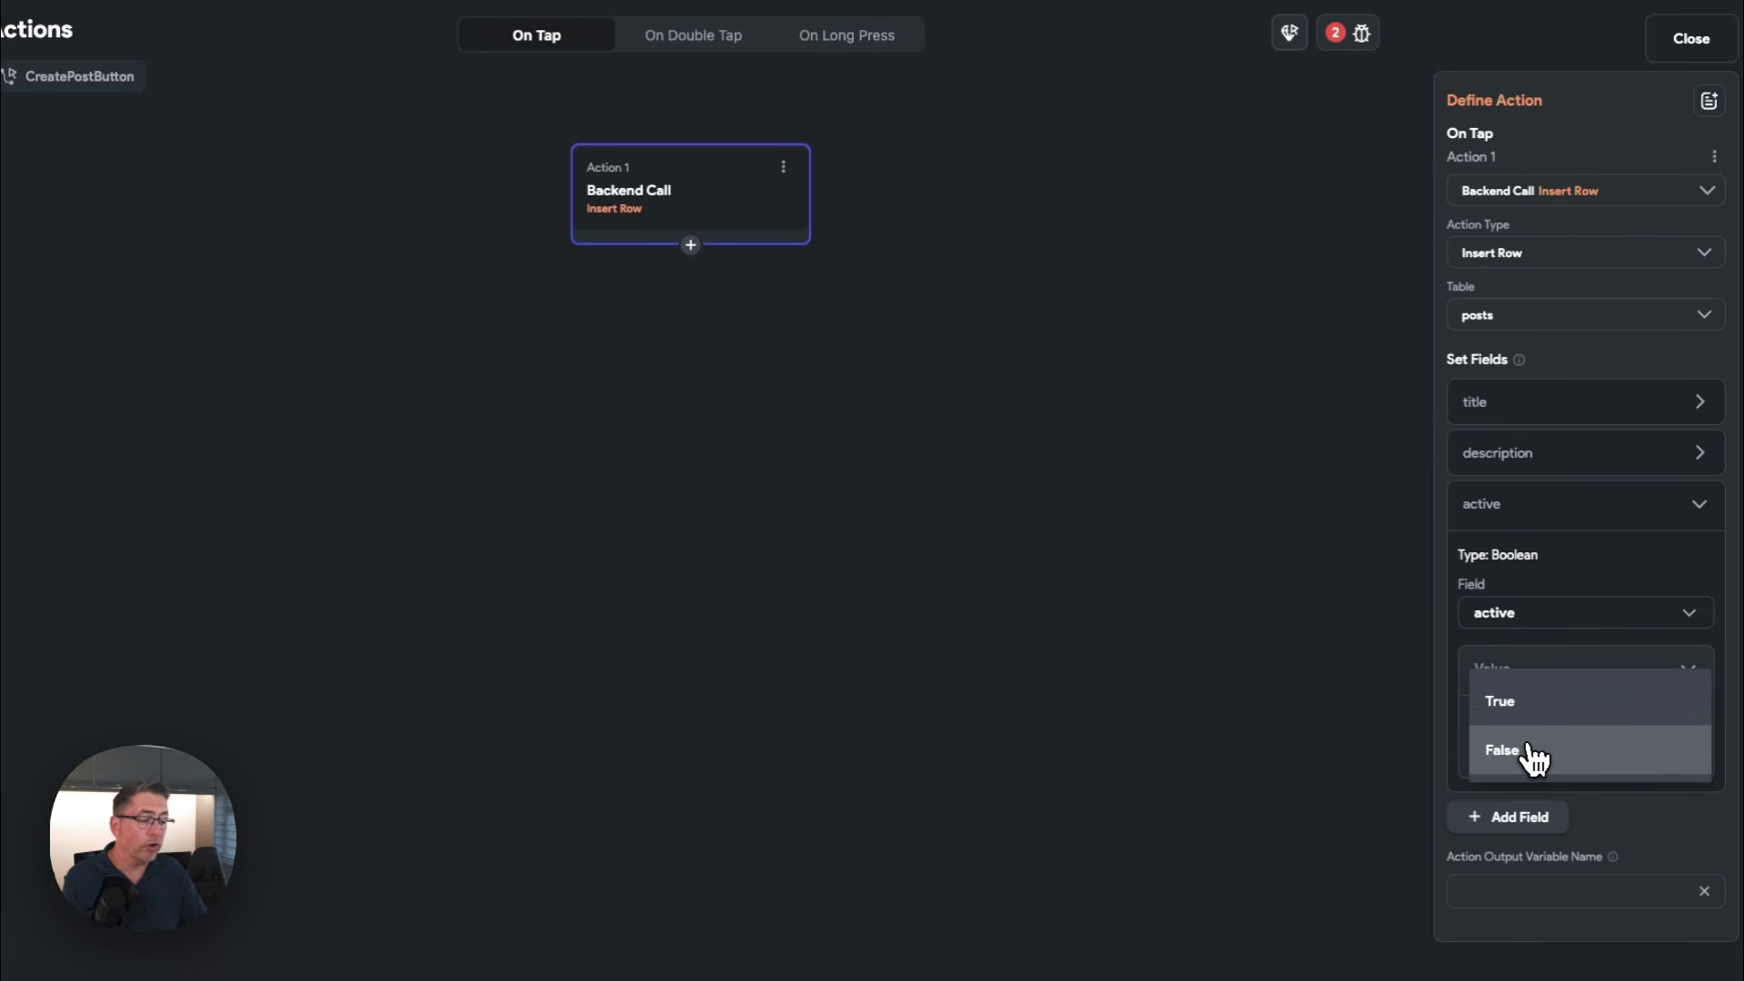
left_click(1524, 704)
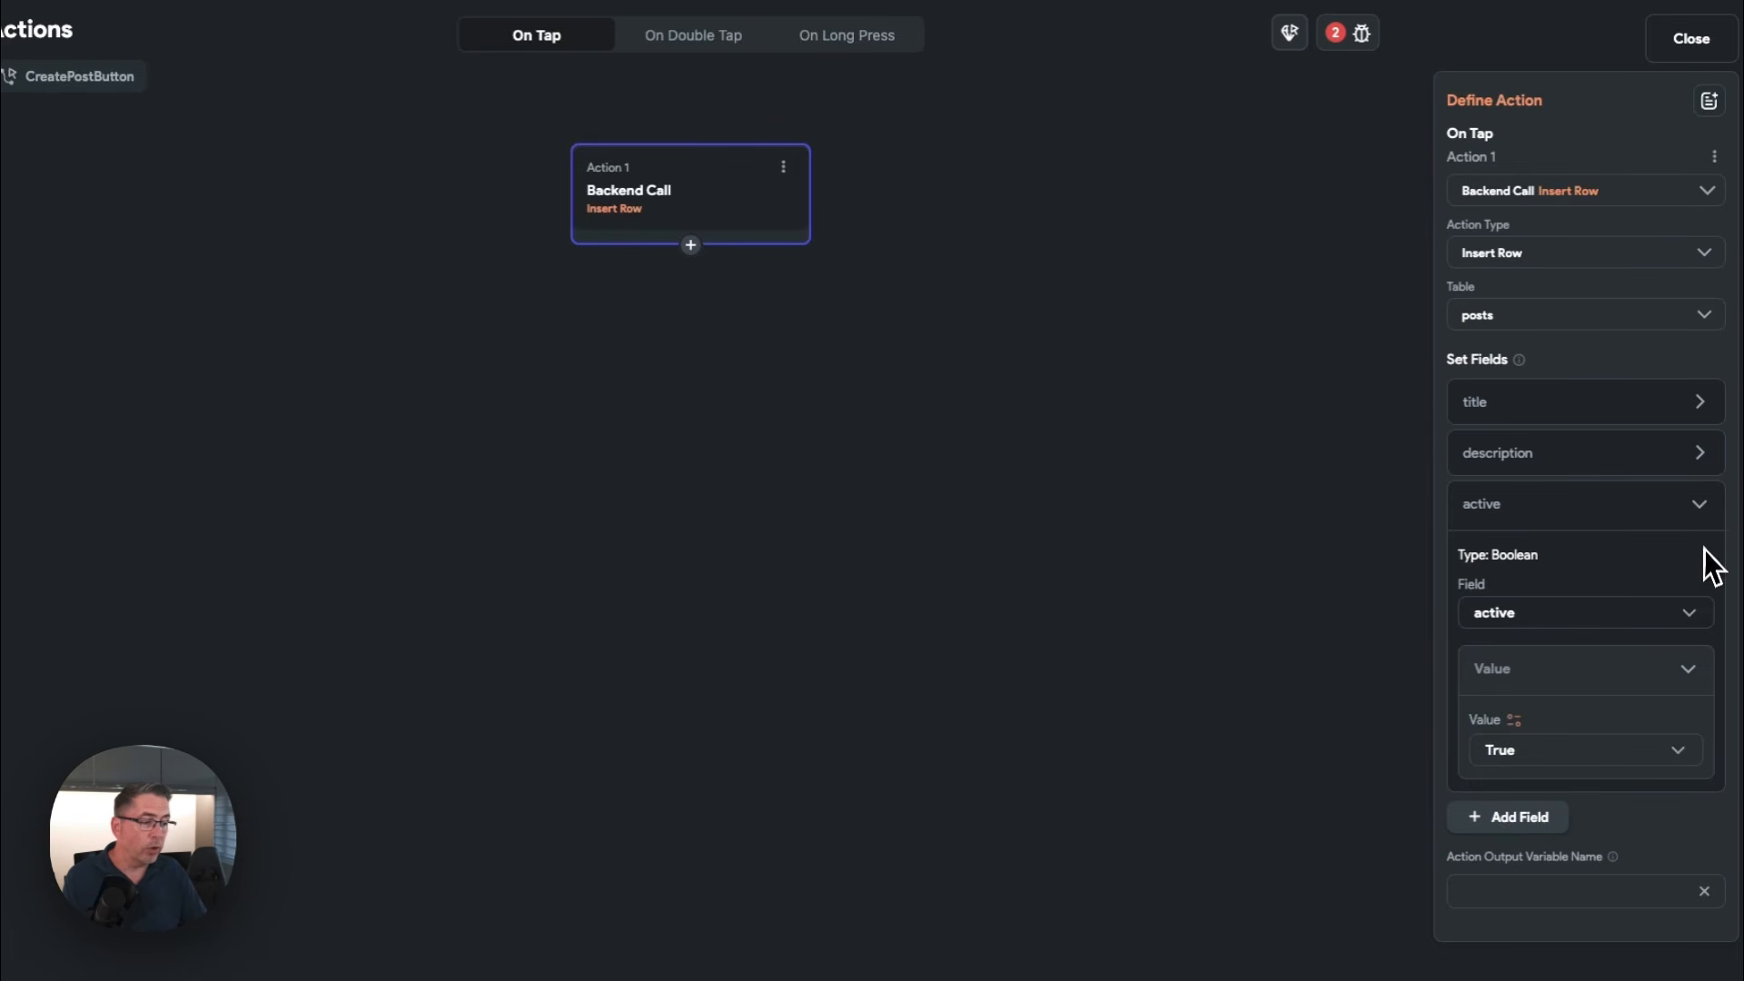
left_click(1700, 514)
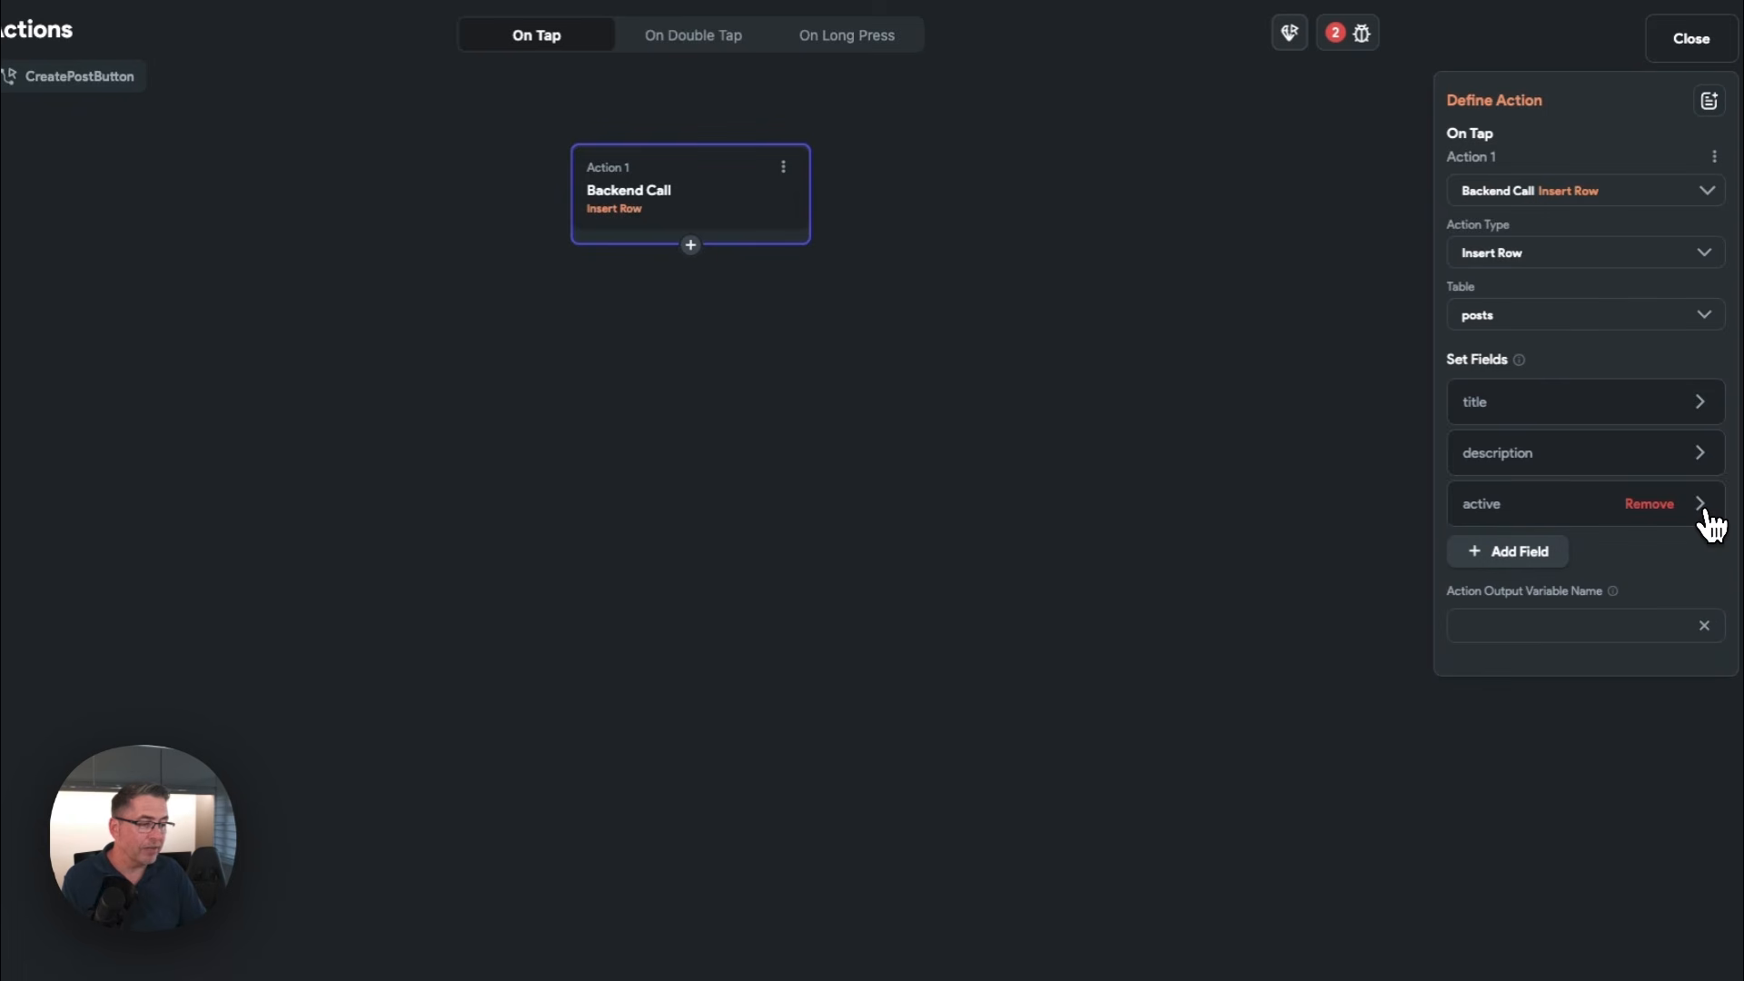
Add the author_user_id field to the Insert Row action, taking its value from the authenticated user's User ID
left_click(1545, 551)
left_click(1512, 568)
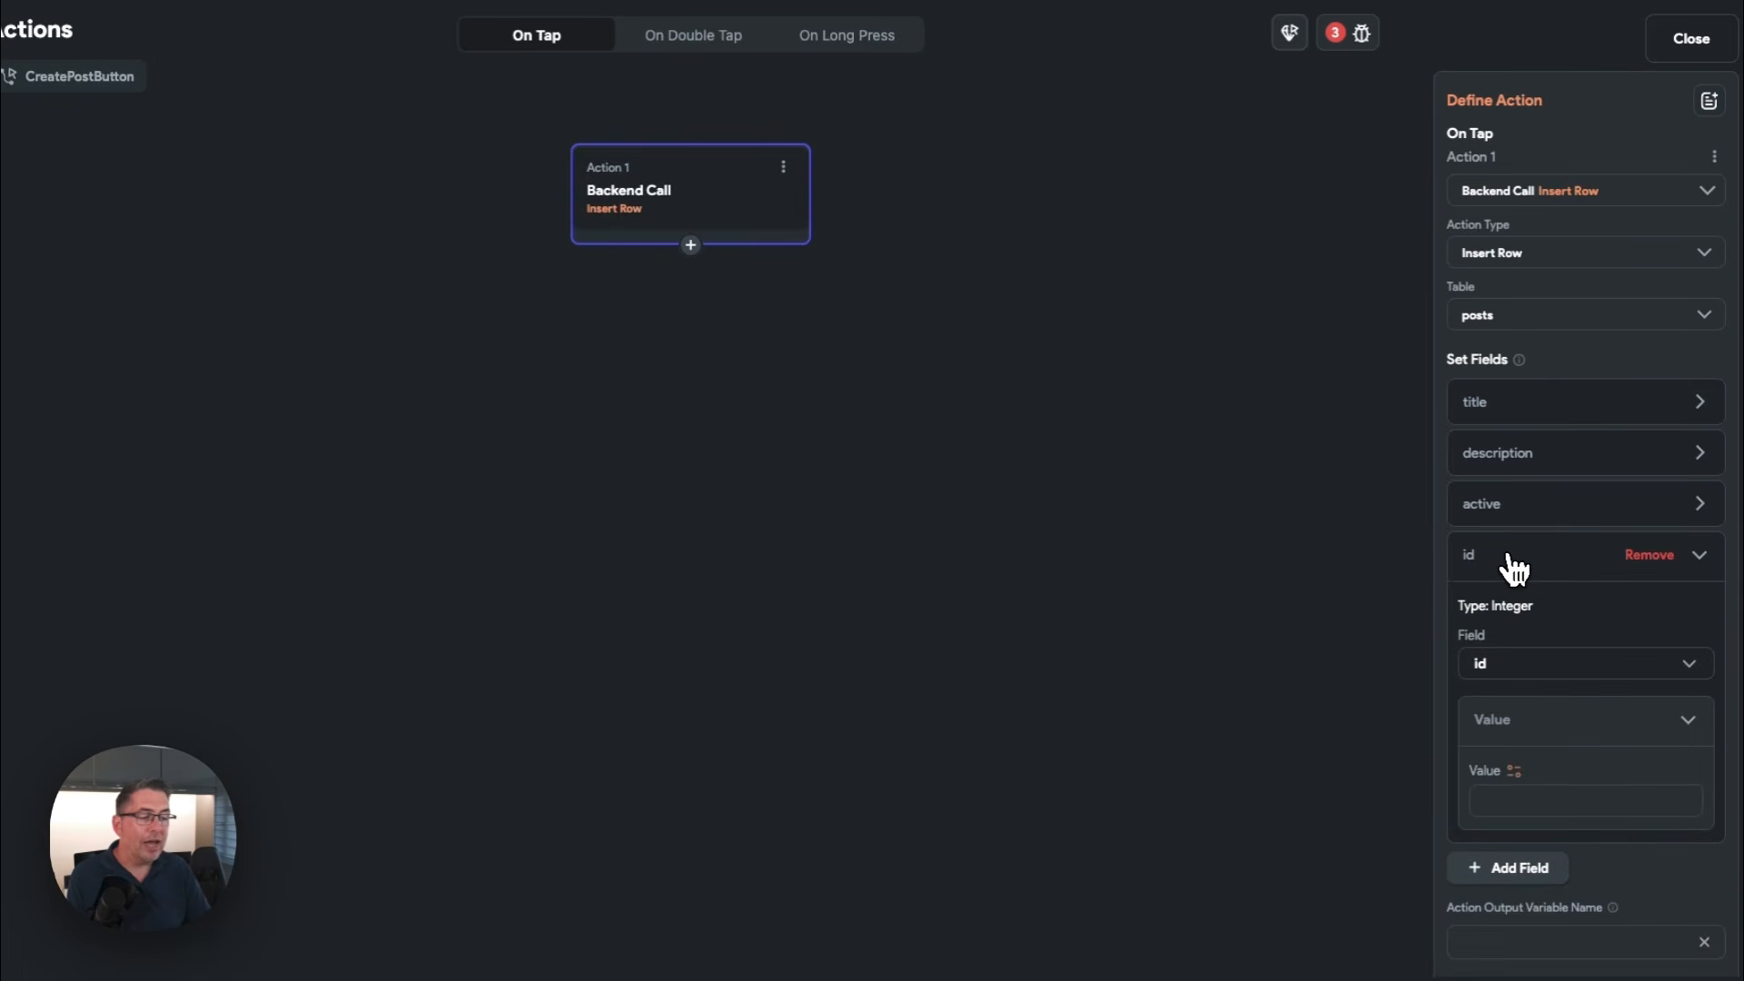
left_click(1522, 665)
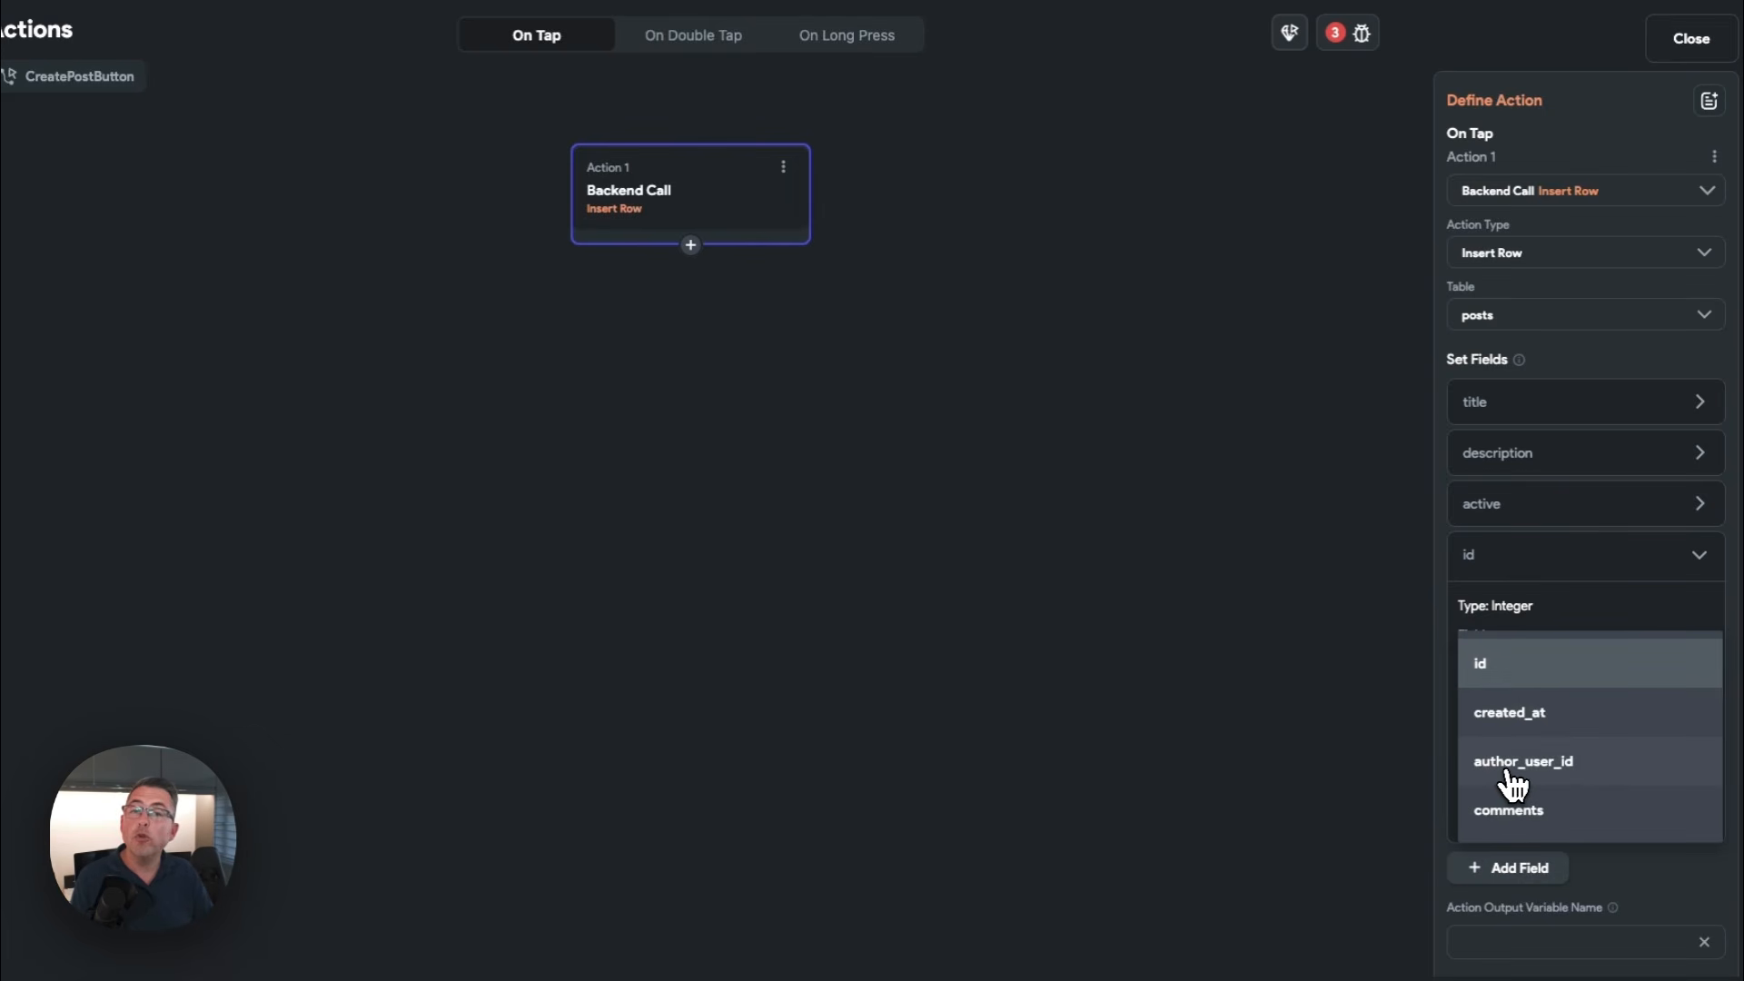
left_click(1535, 777)
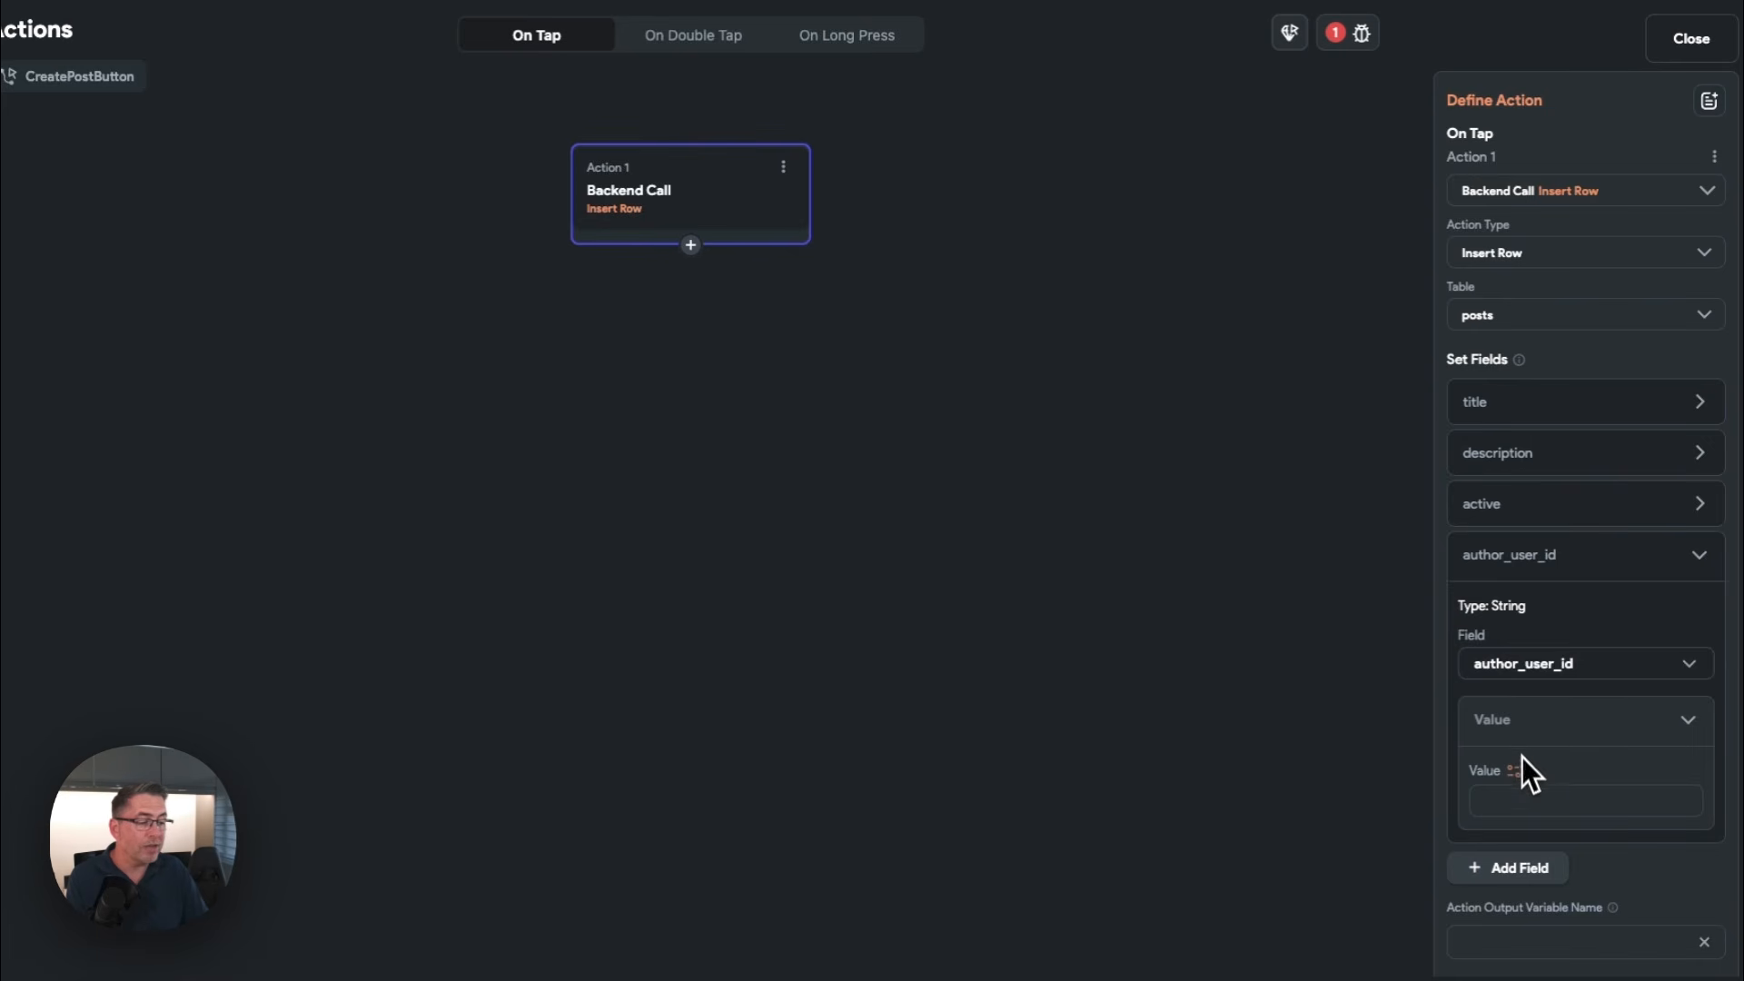
left_click(1515, 771)
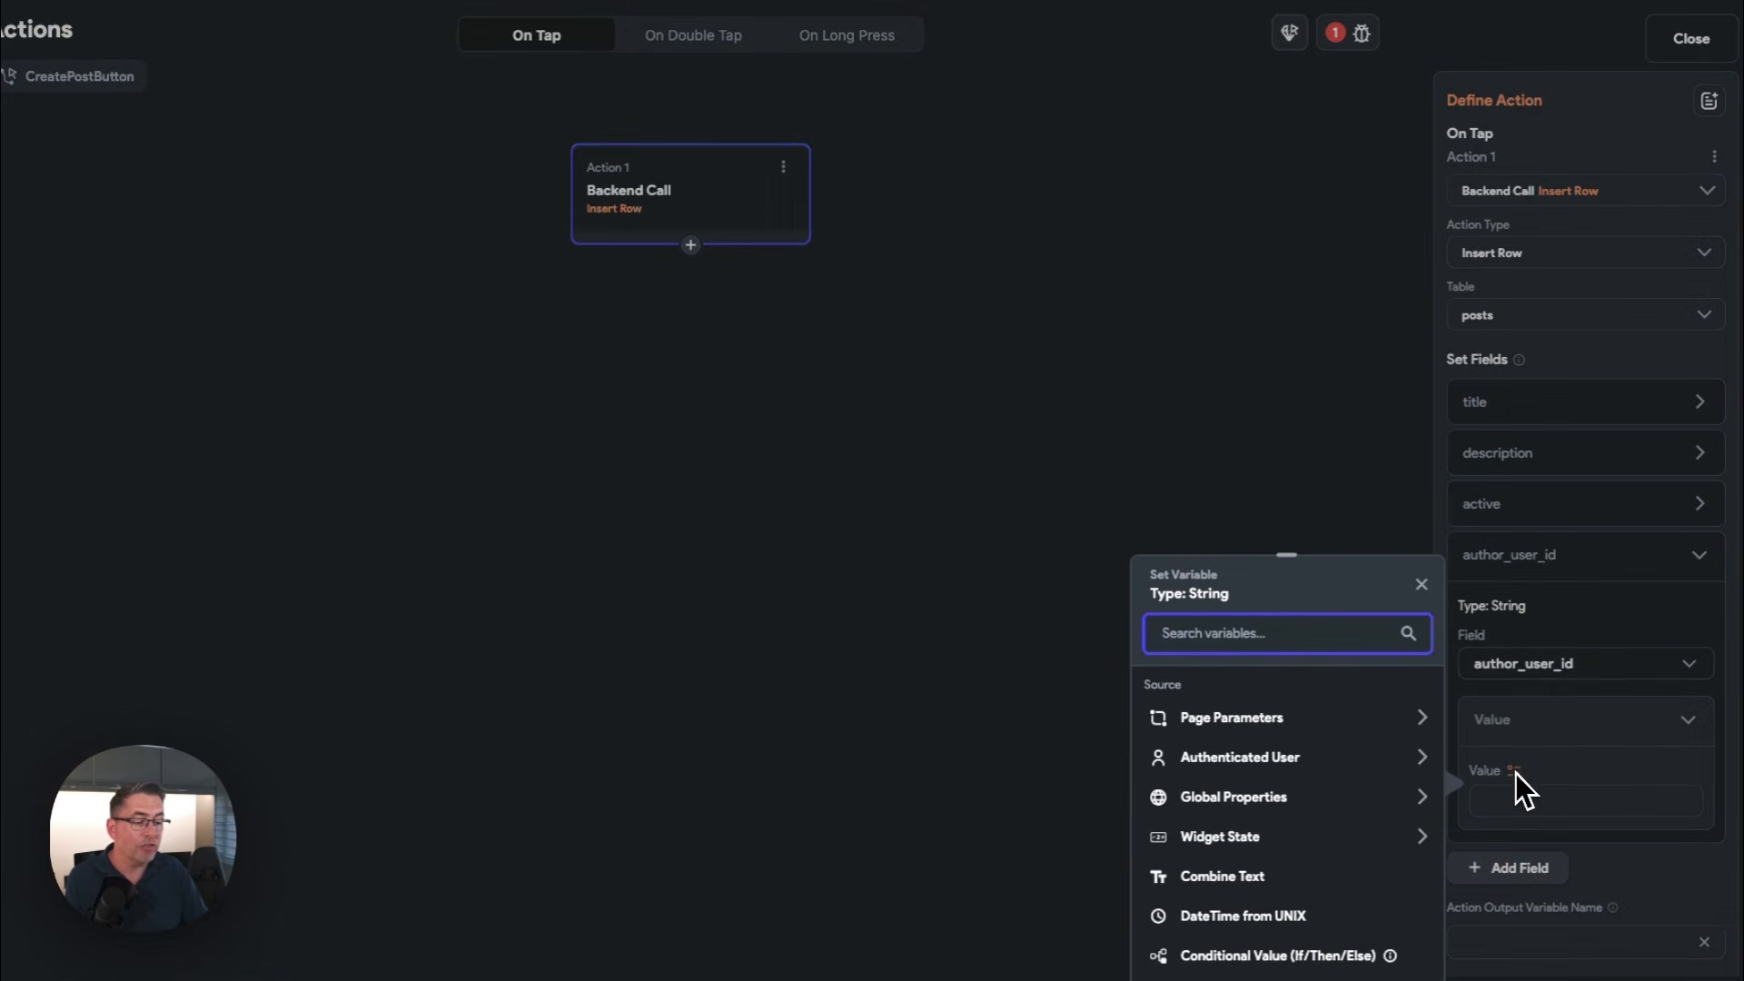
left_click(1265, 768)
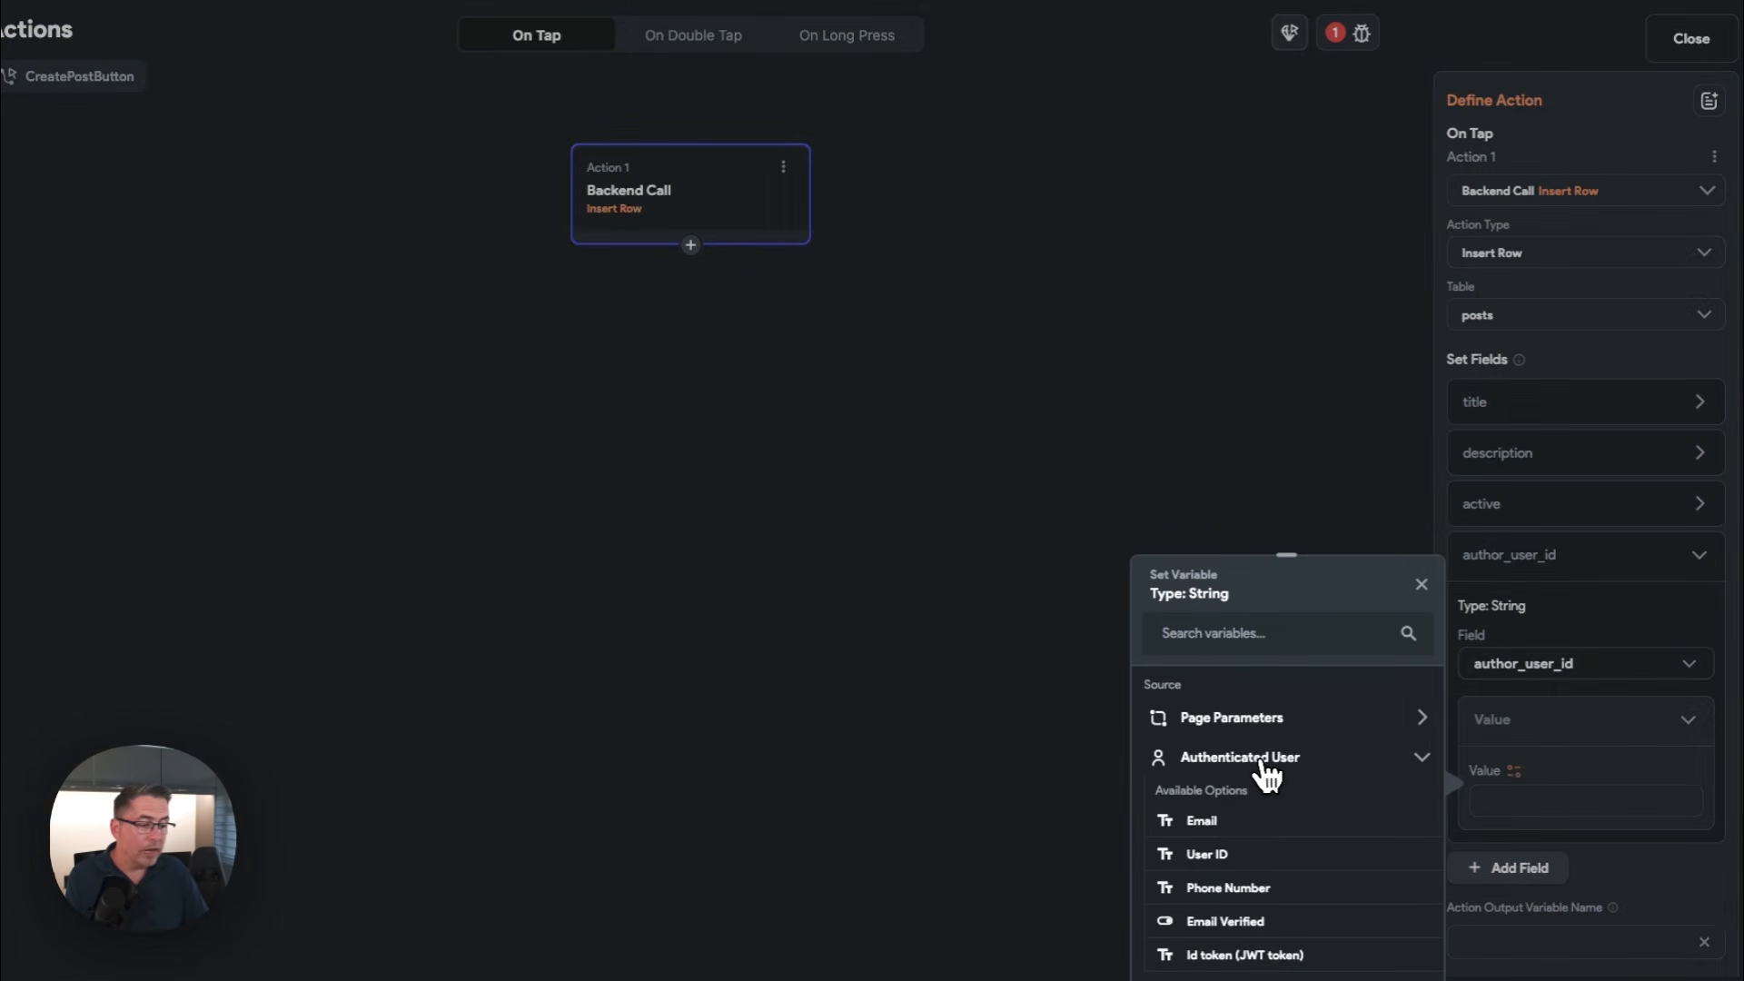
left_click(1214, 859)
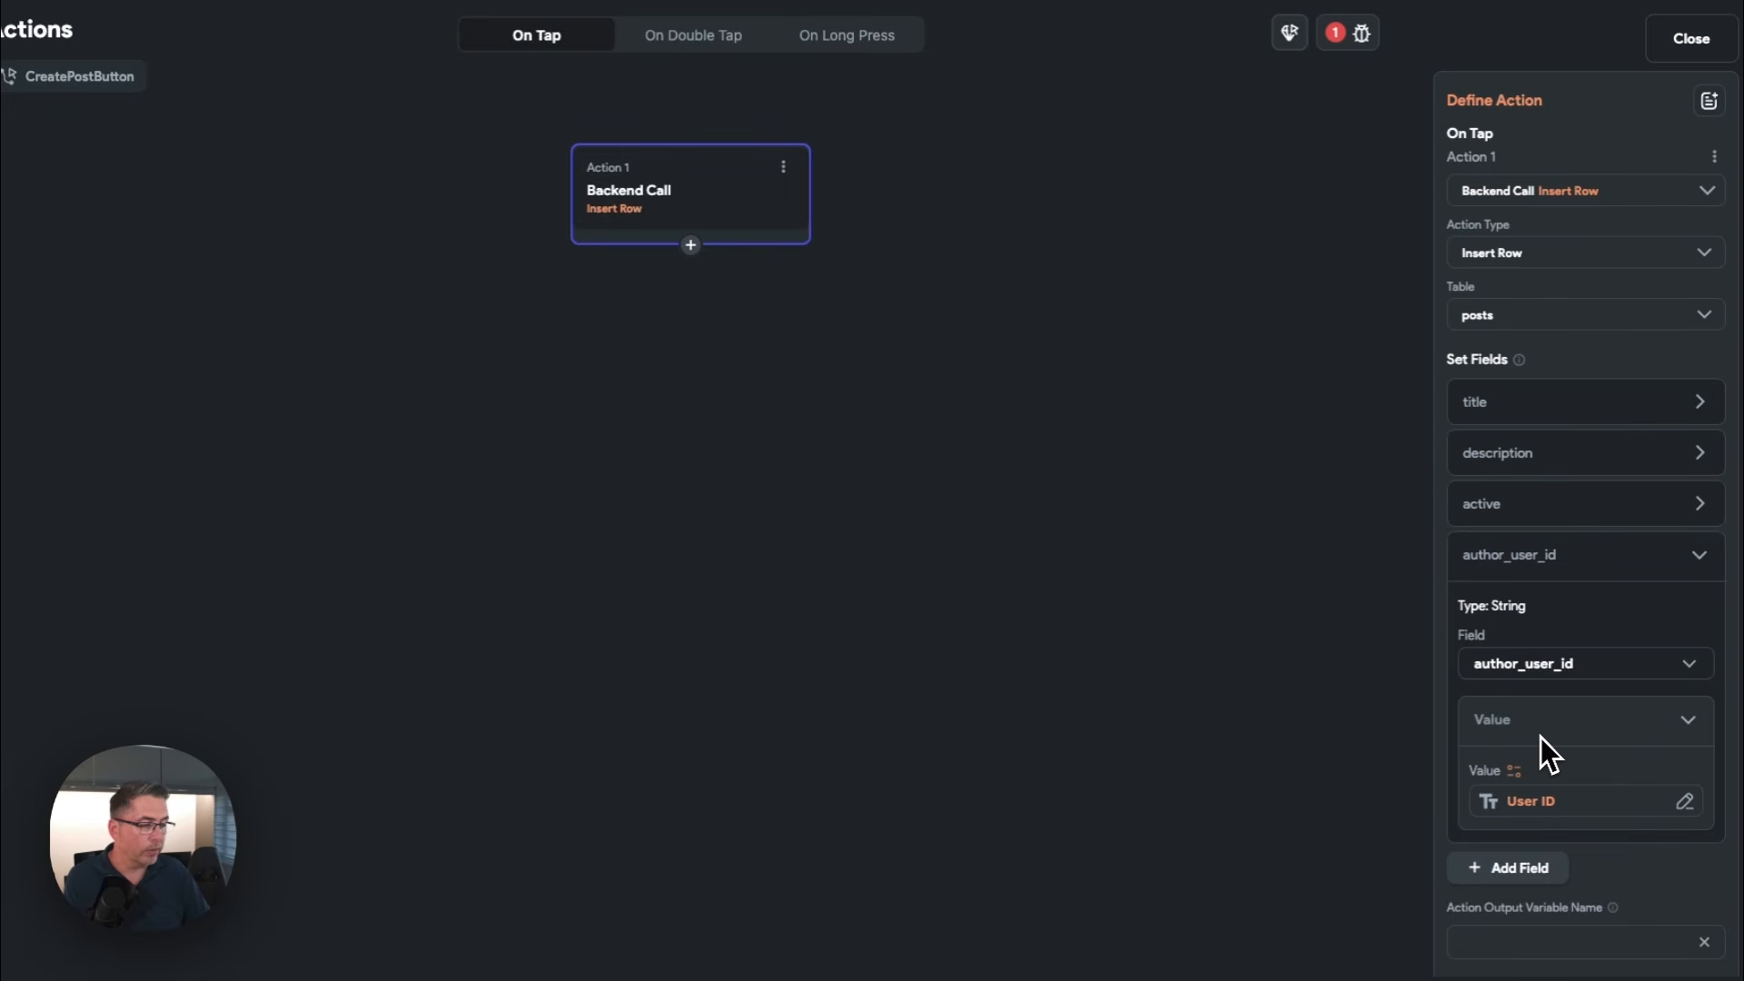
left_click(1704, 558)
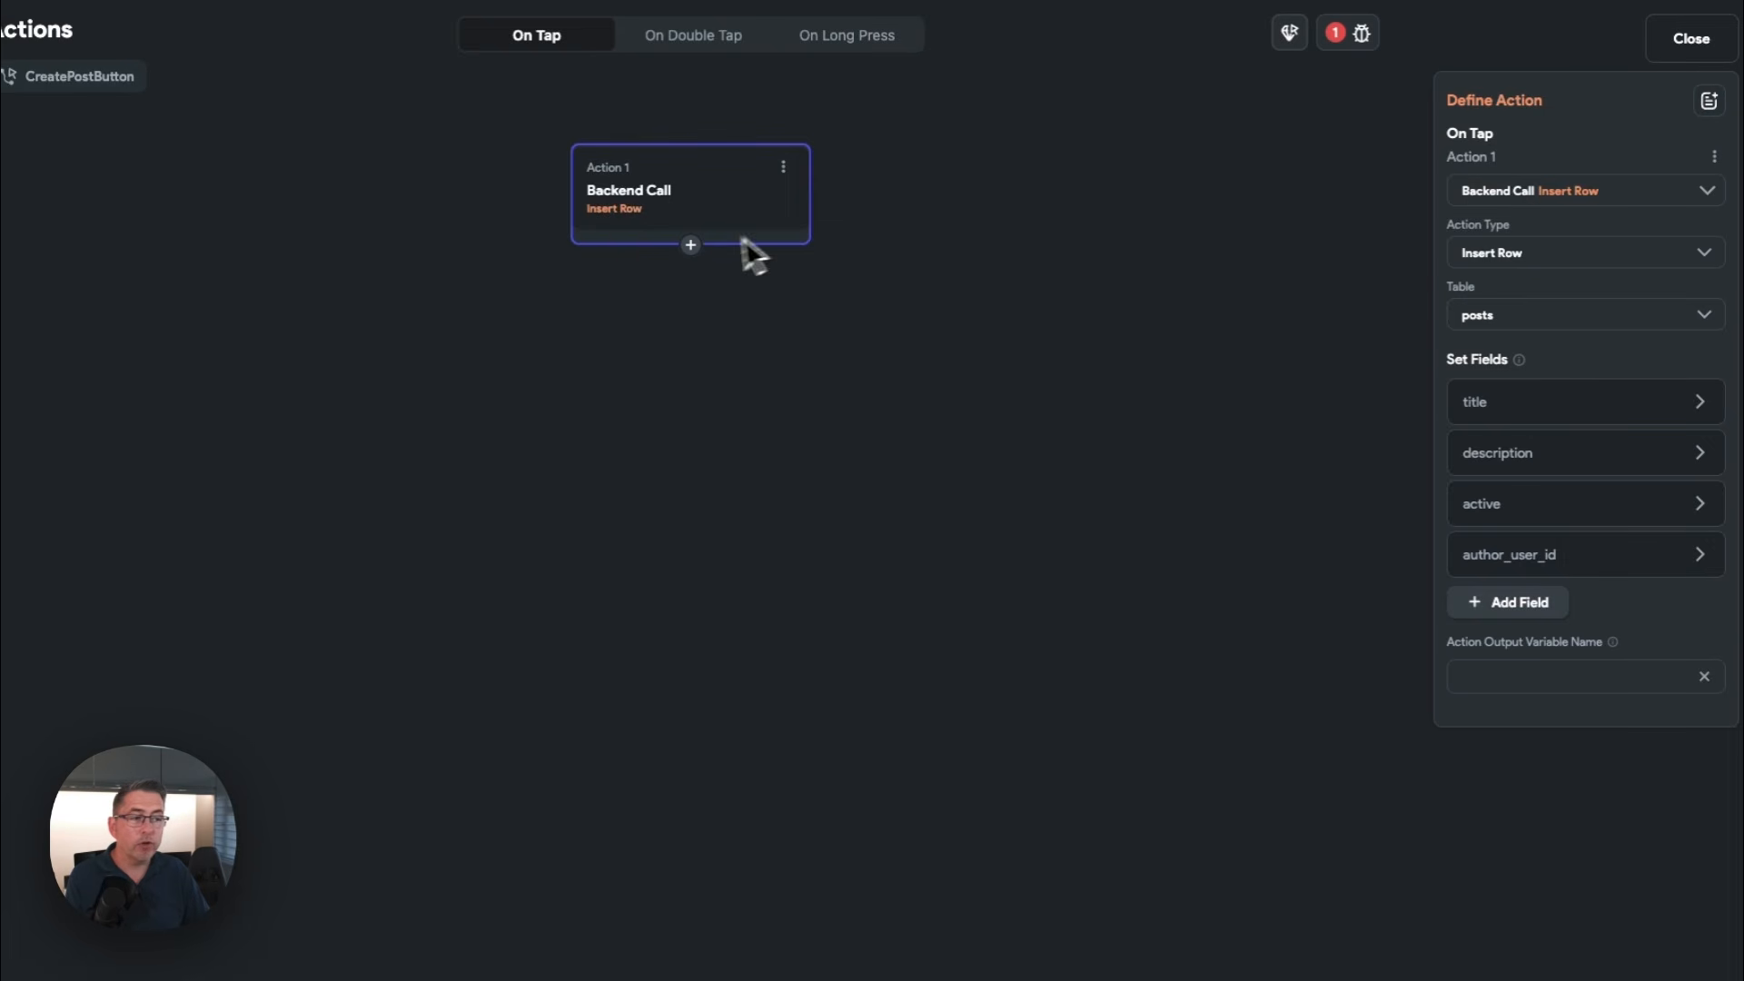
Check the project's reported errors and add the required comments field to the Insert Row action with the value 0
left_click(1339, 43)
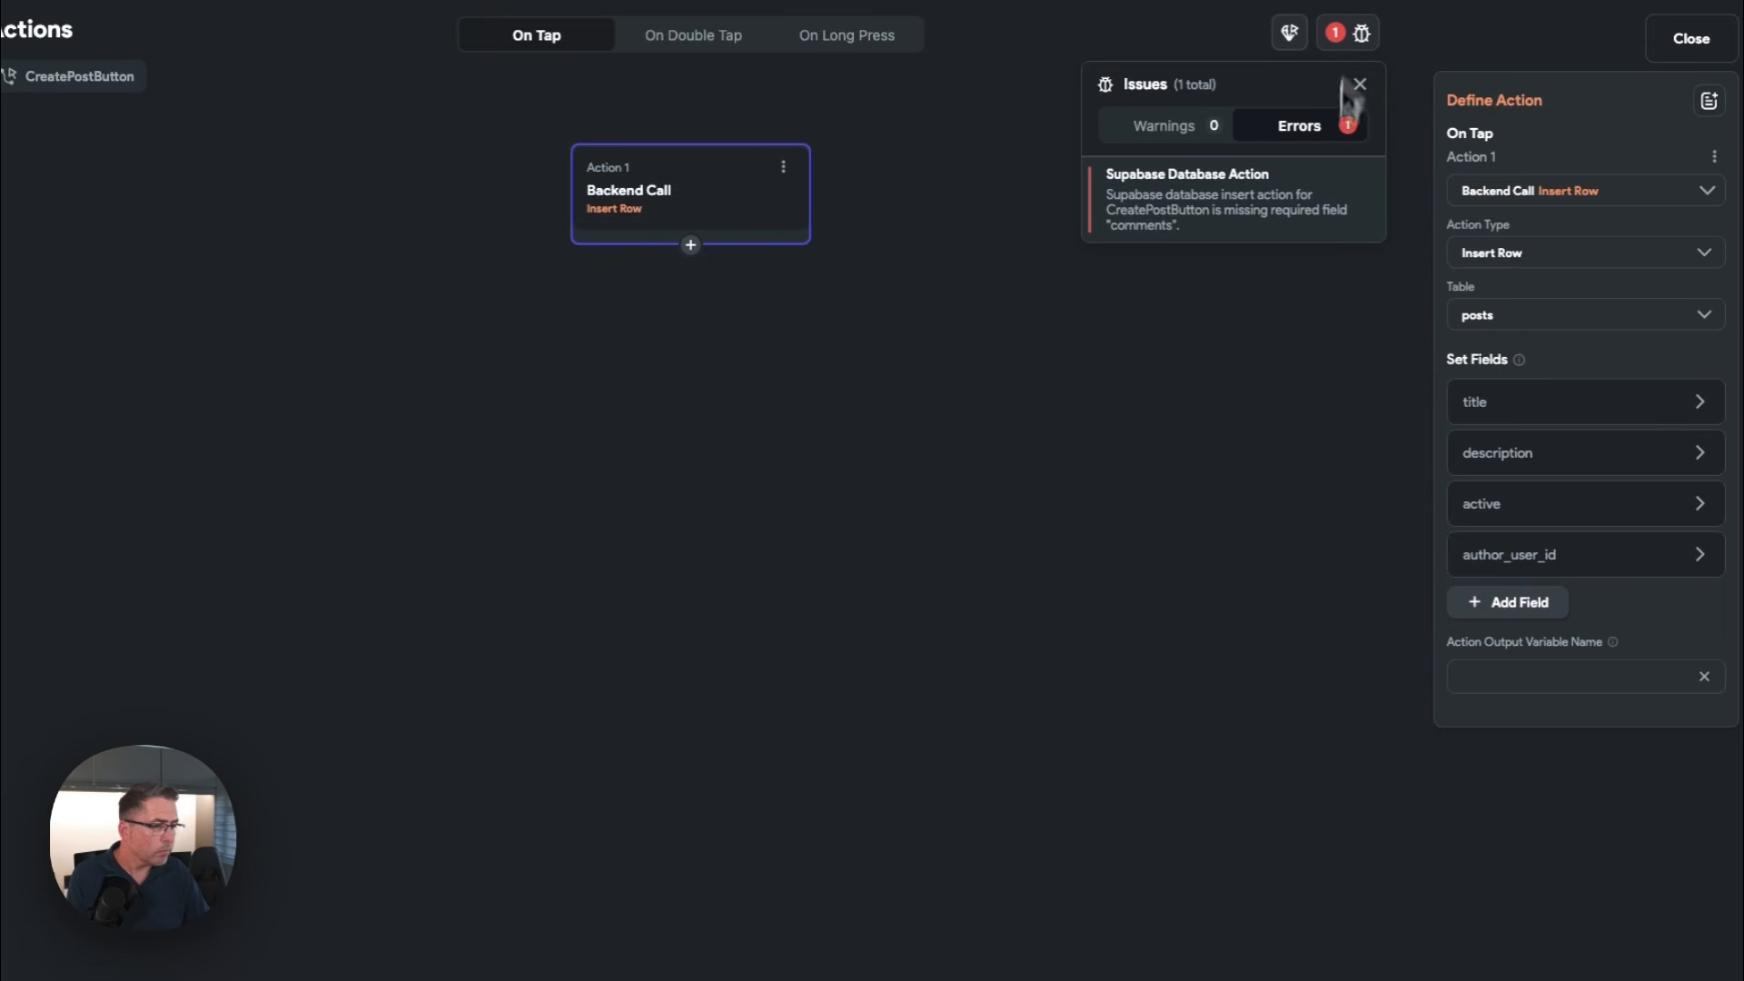
left_click(1544, 603)
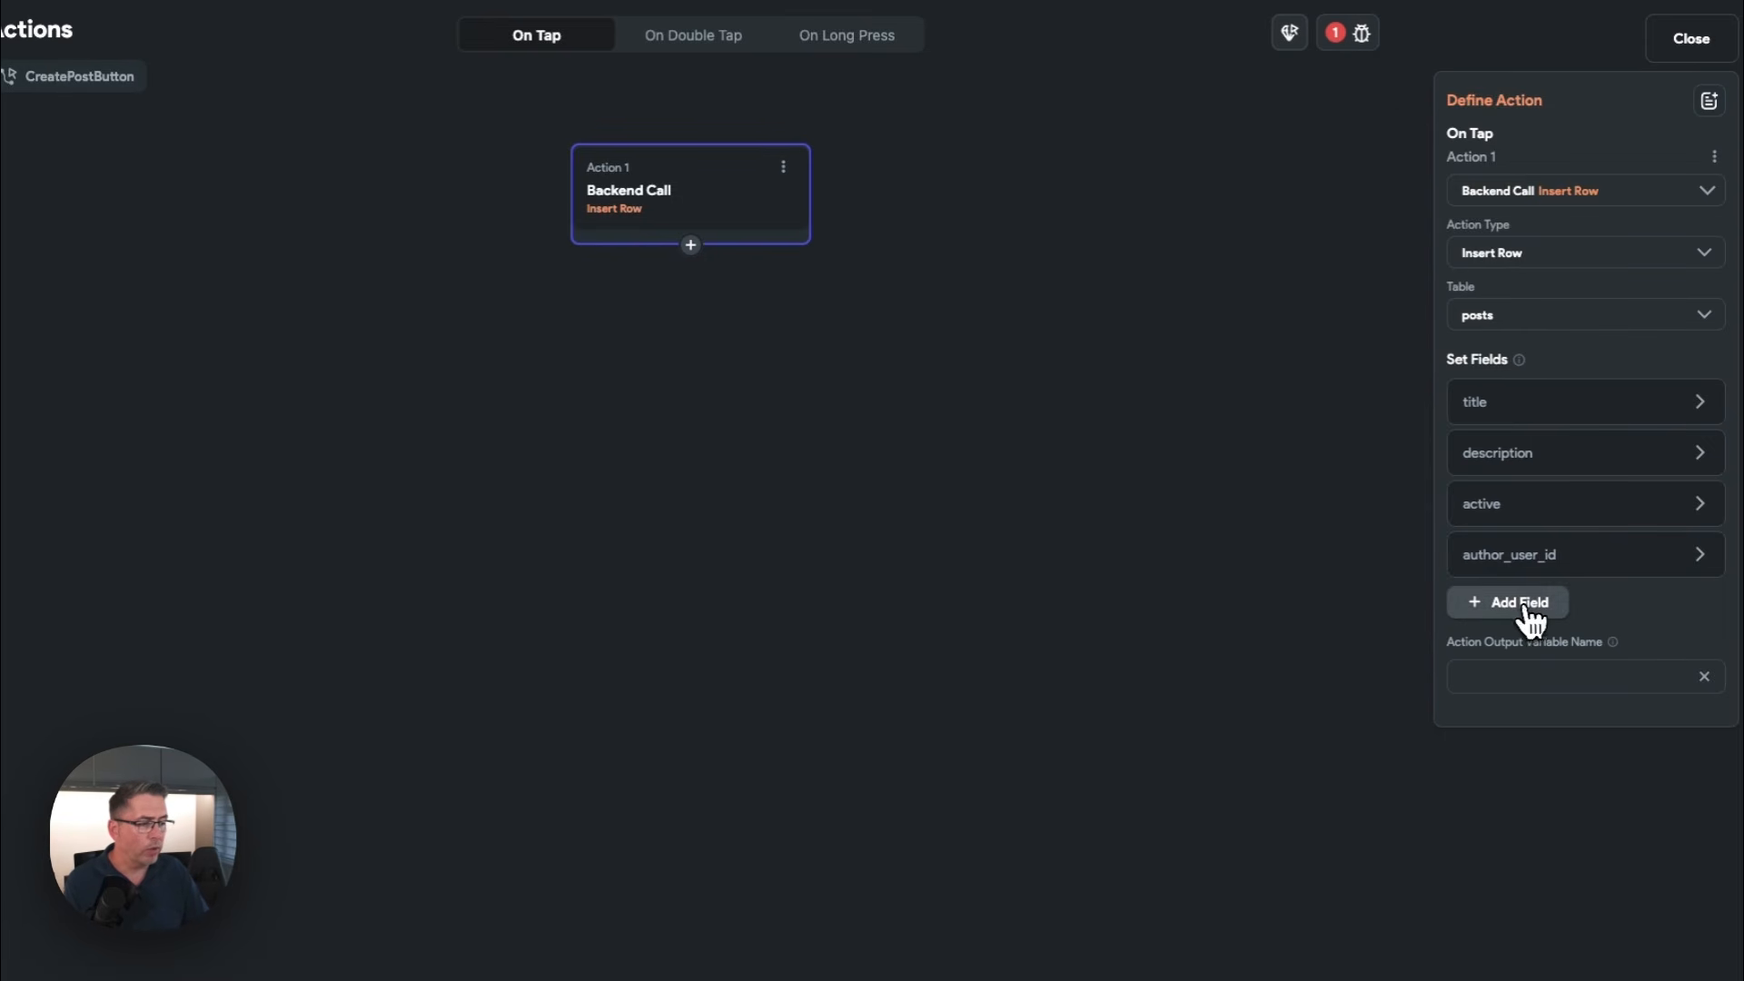
left_click(1523, 604)
left_click(1500, 609)
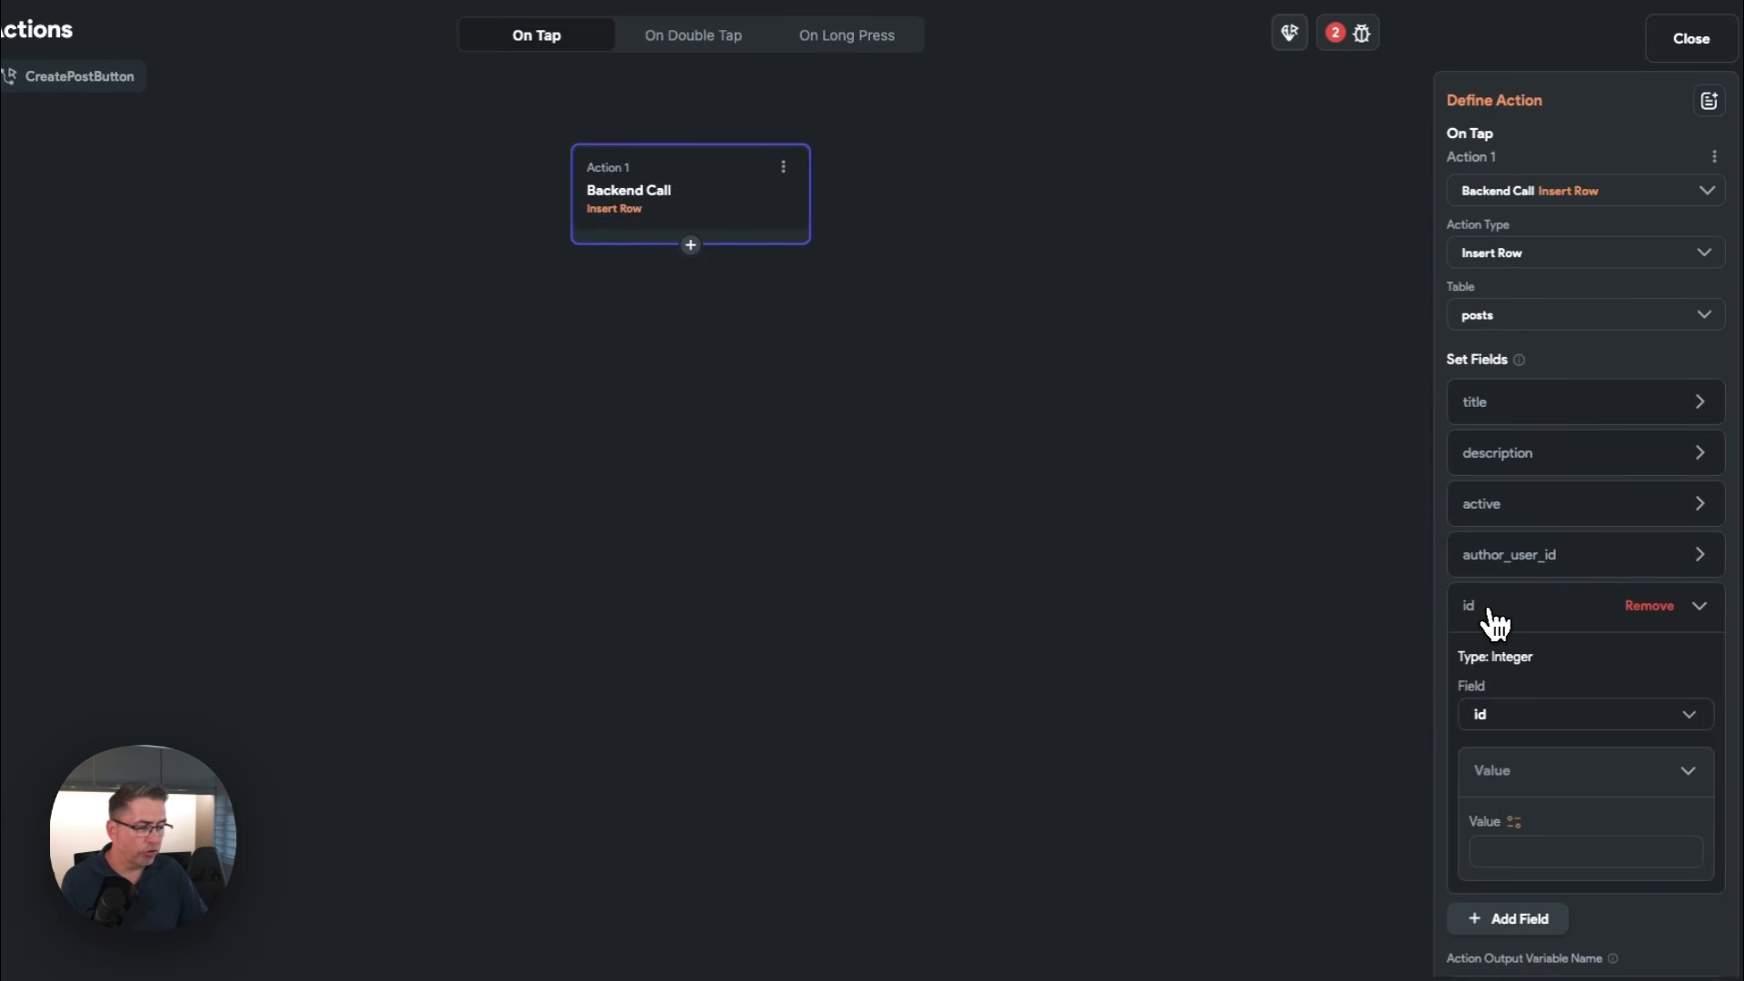
left_click(1492, 725)
left_click(1518, 814)
left_click(1539, 850)
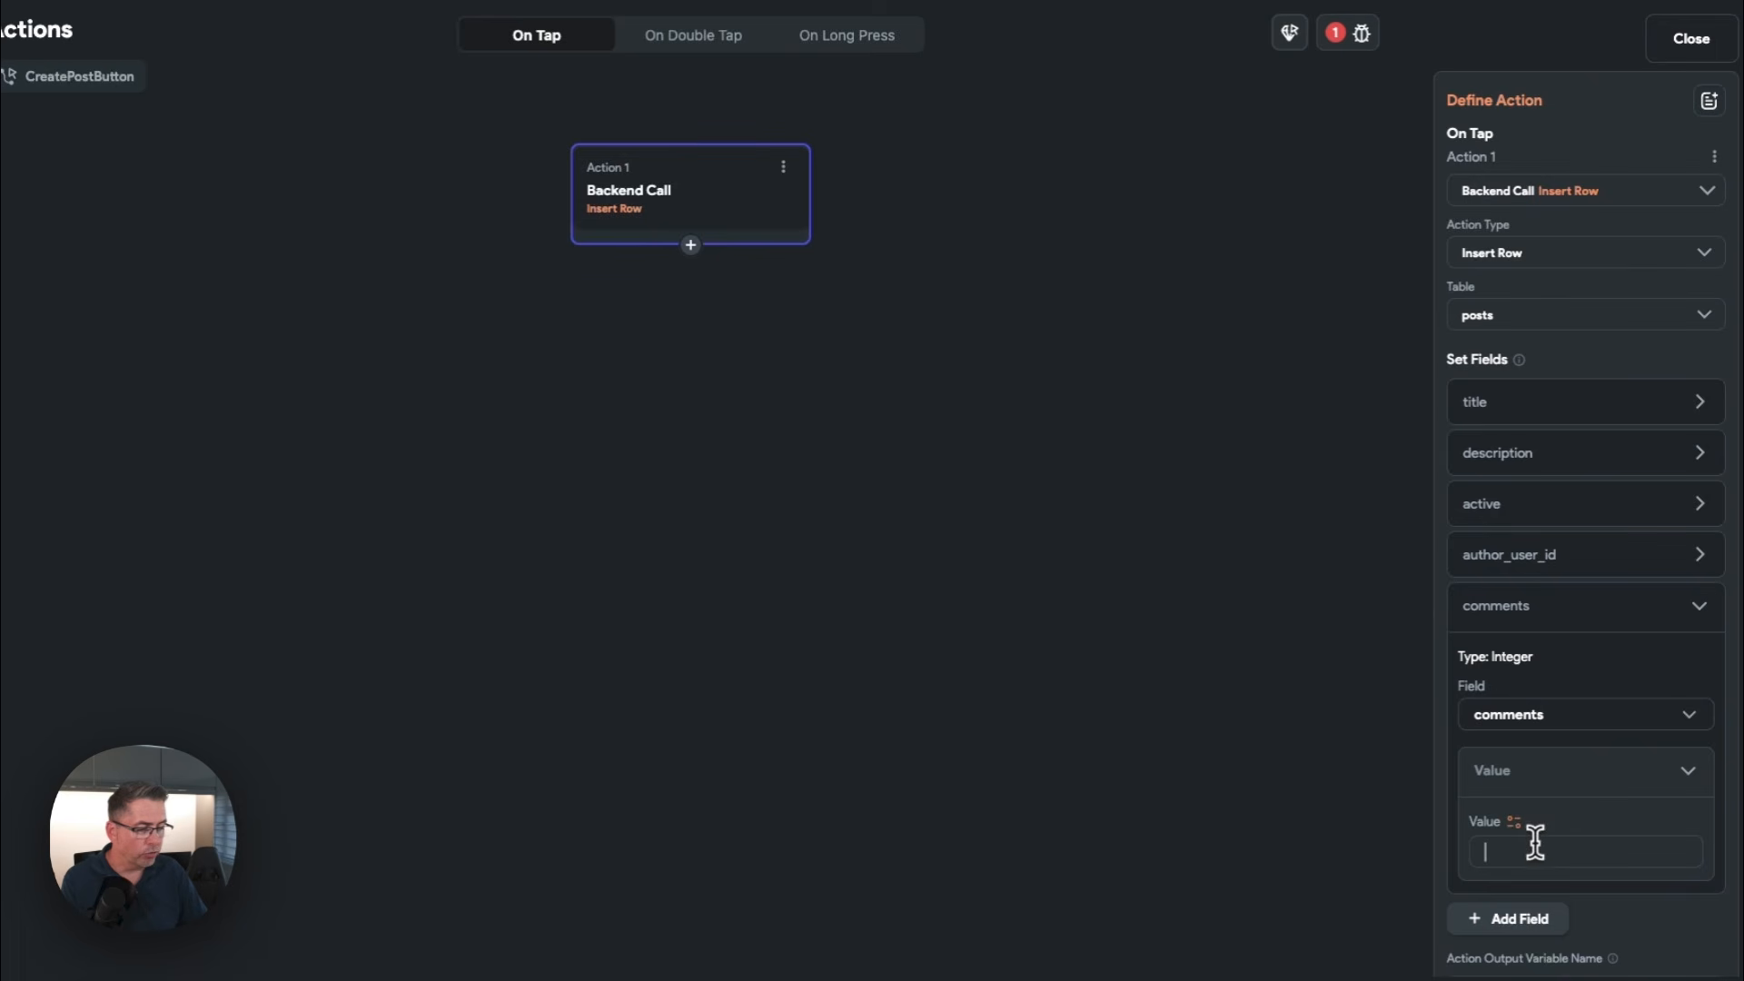
type("0")
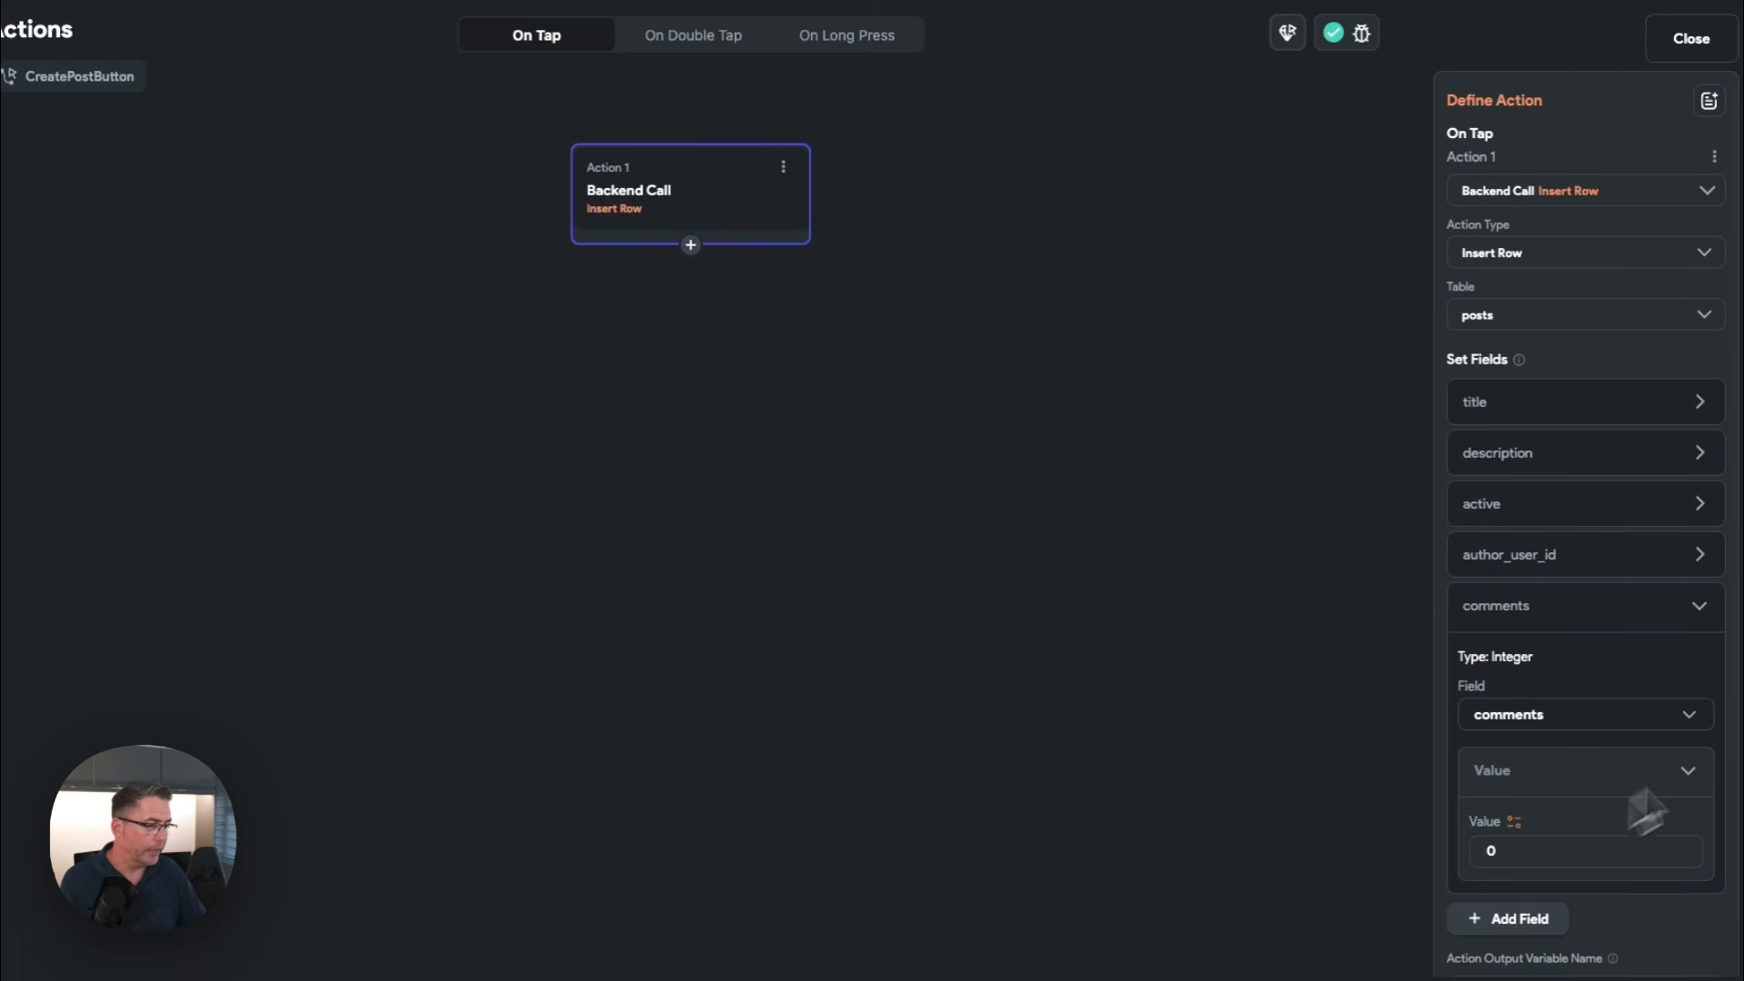
left_click(1700, 607)
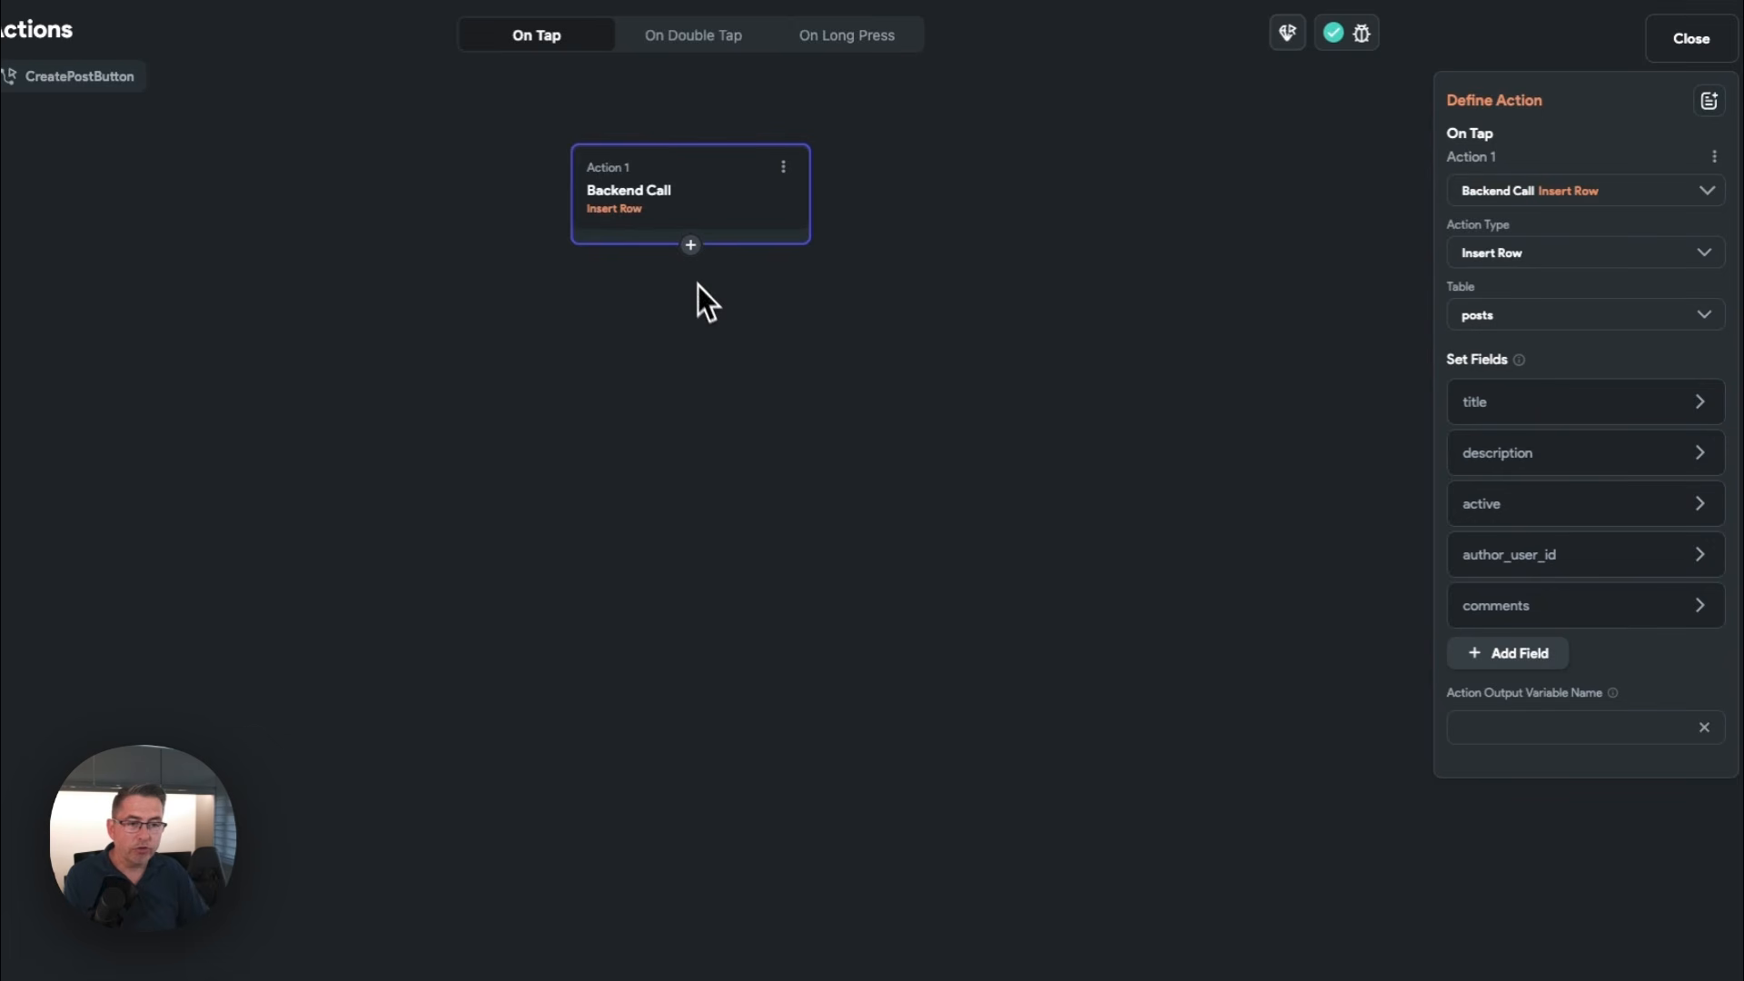
Chain a Close Dialog, Drawer, etc. action after the Insert Row call and leave the action editor
left_click(692, 246)
left_click(698, 287)
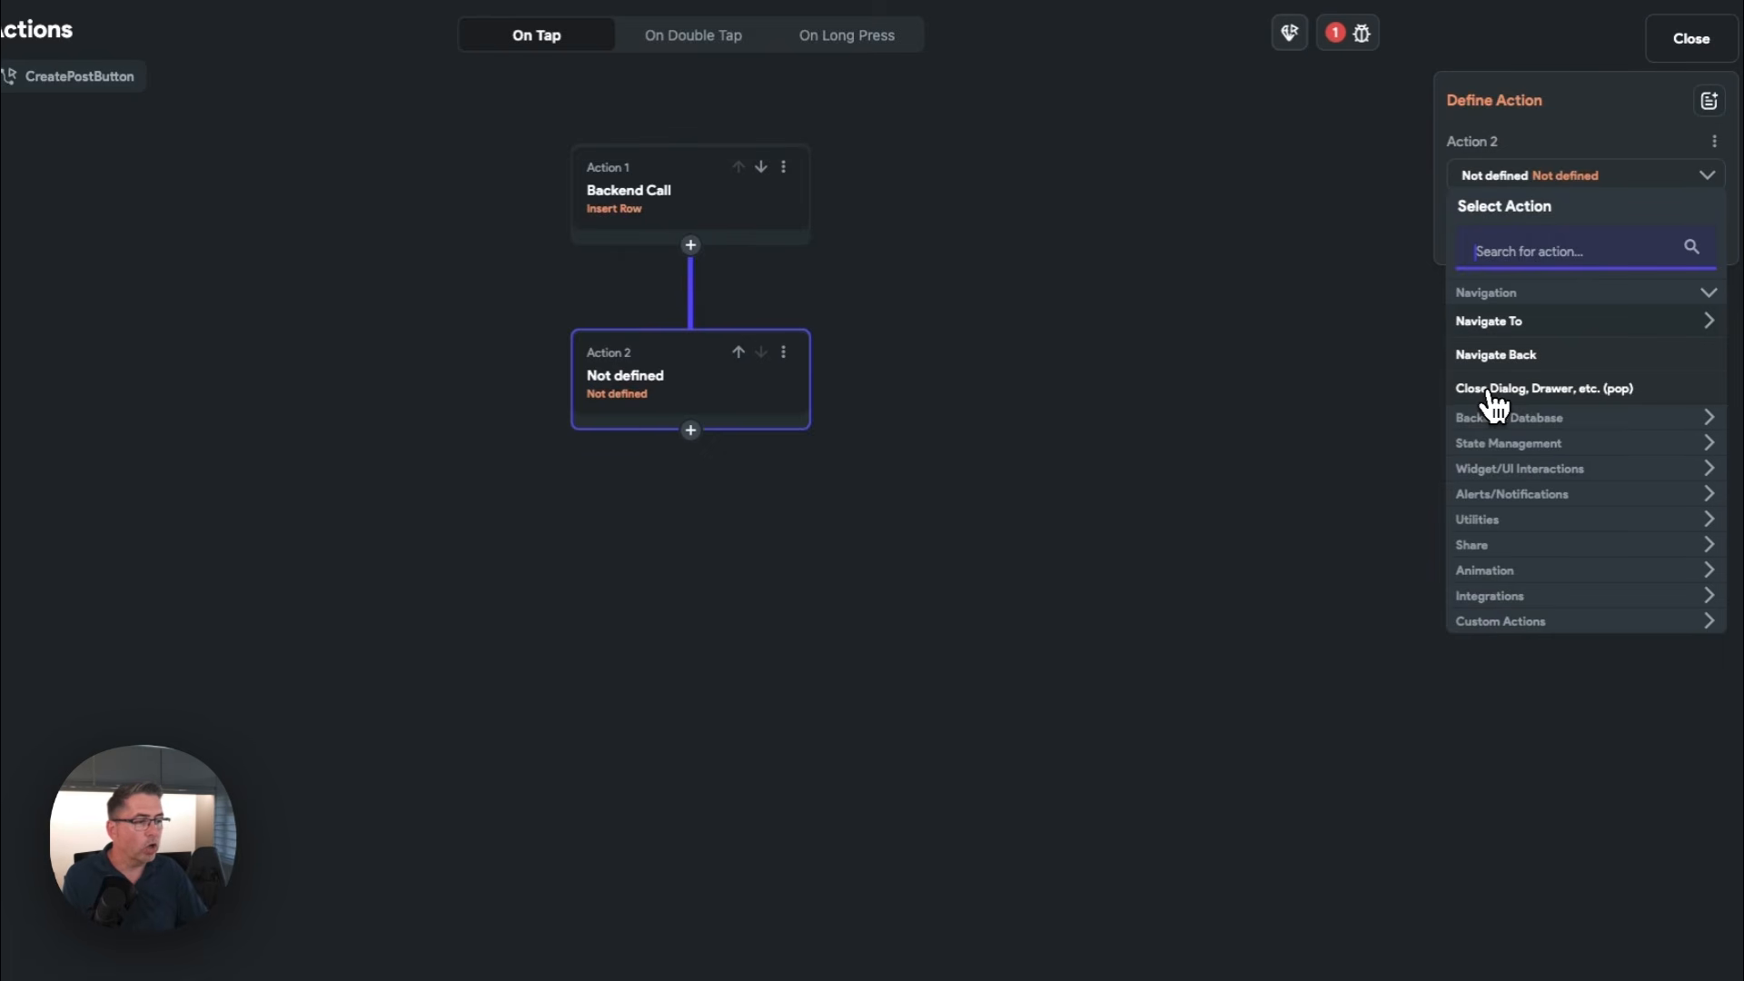
left_click(1541, 391)
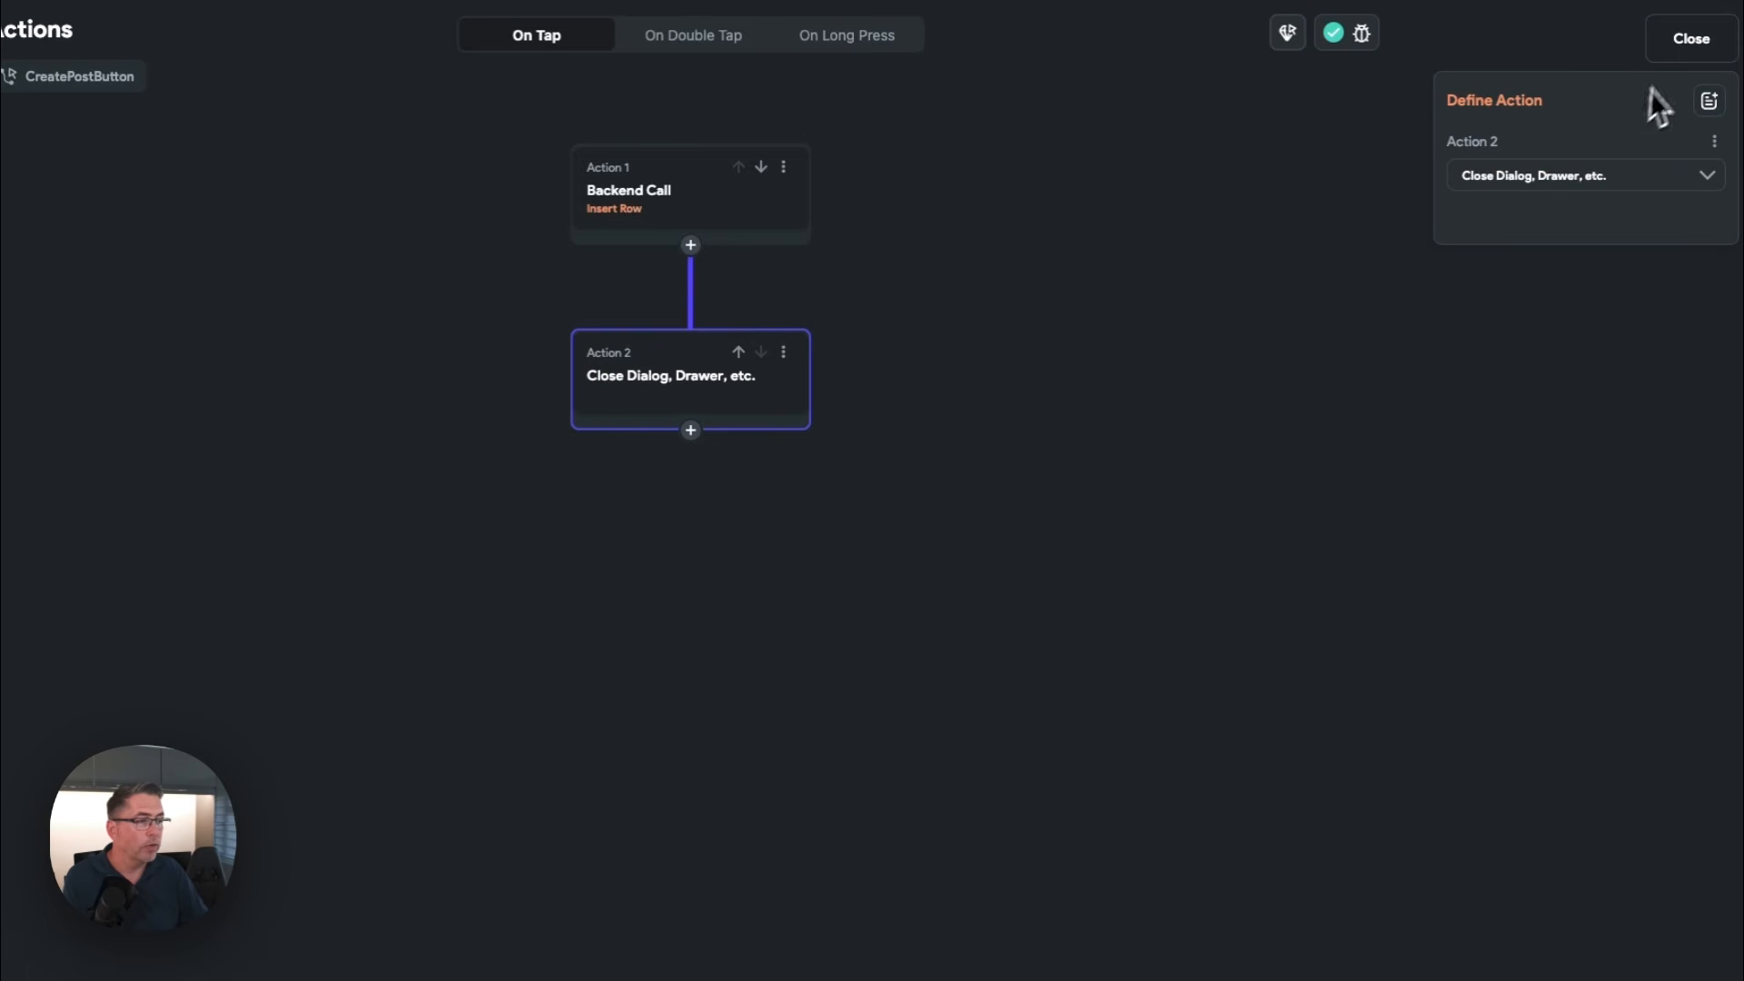
left_click(1691, 38)
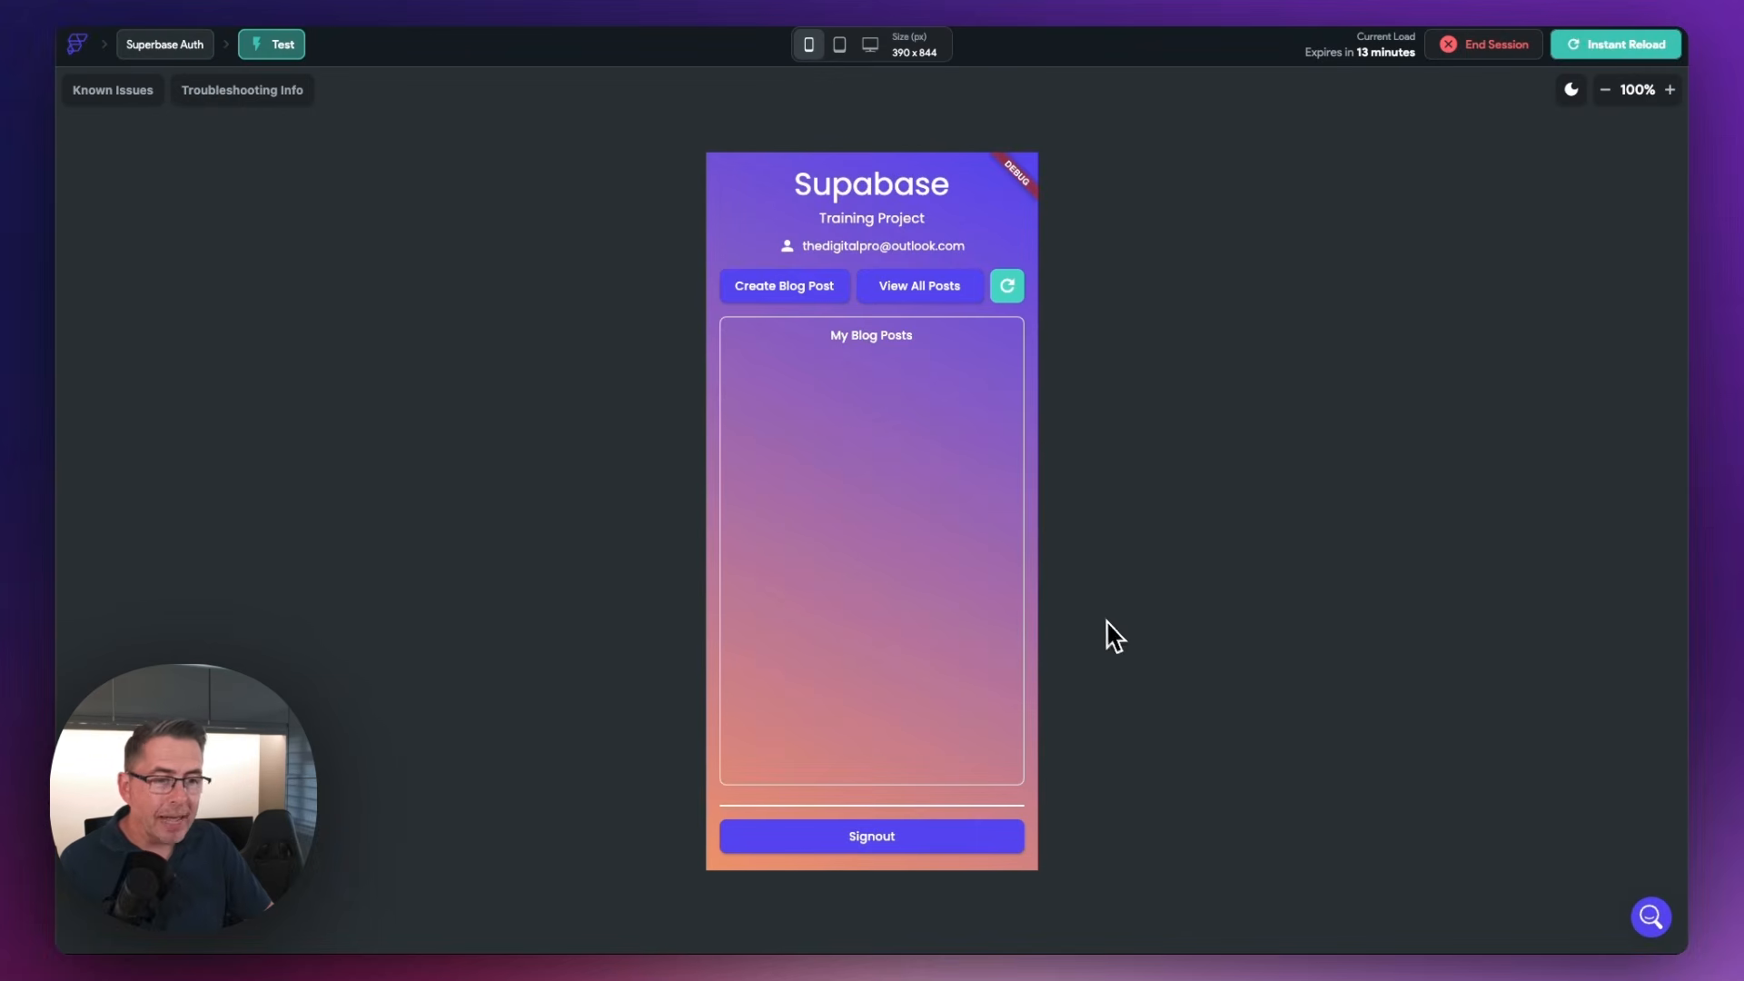
In the test app, create a blog post titled "Test Title 1" with description "This is a test post", and view all posts
left_click(777, 286)
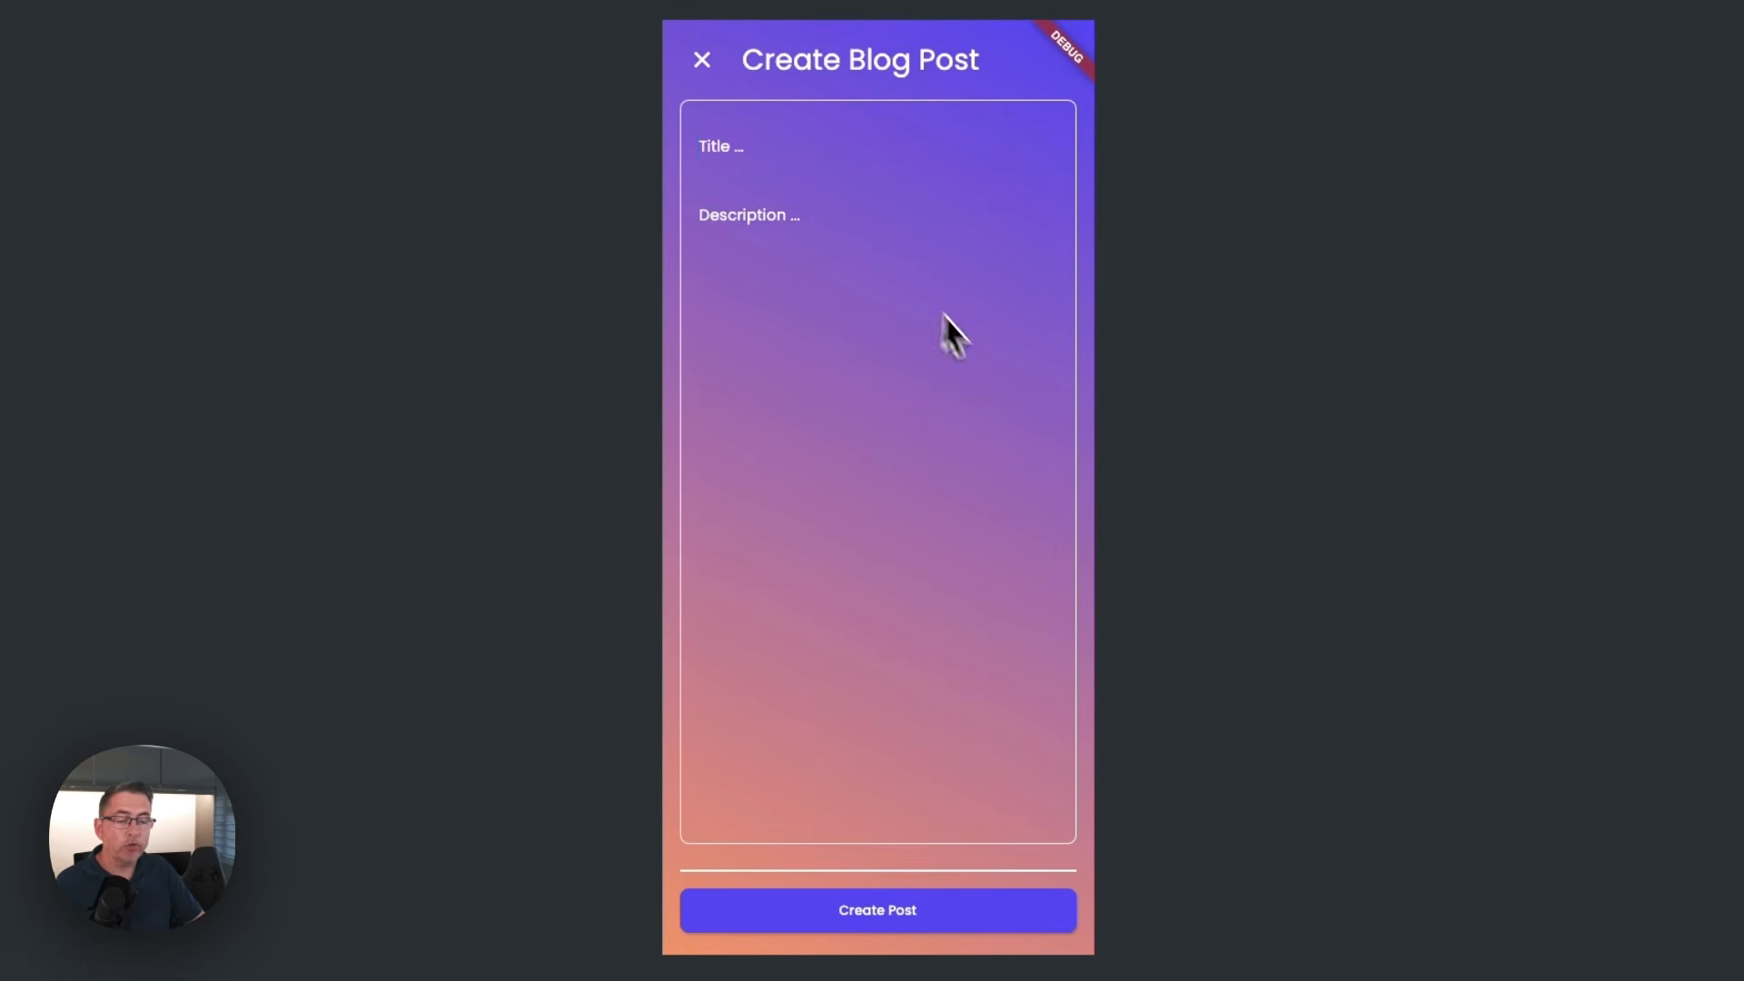
type("Te")
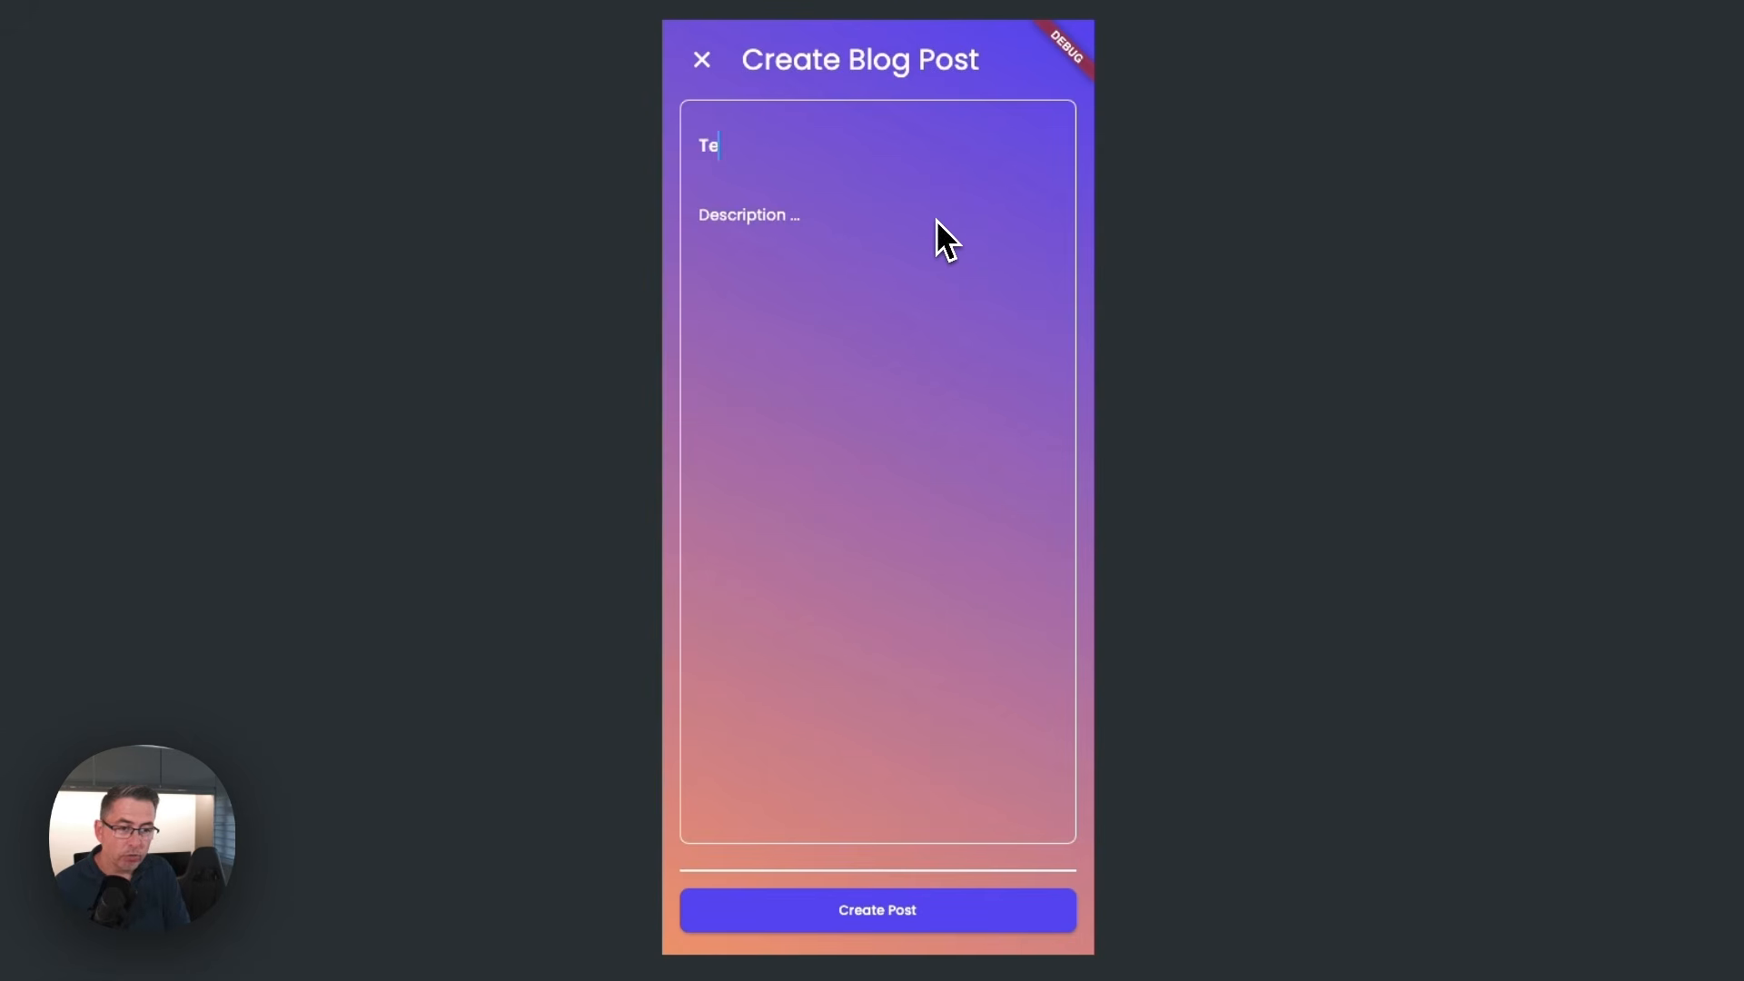
type("st Title 1")
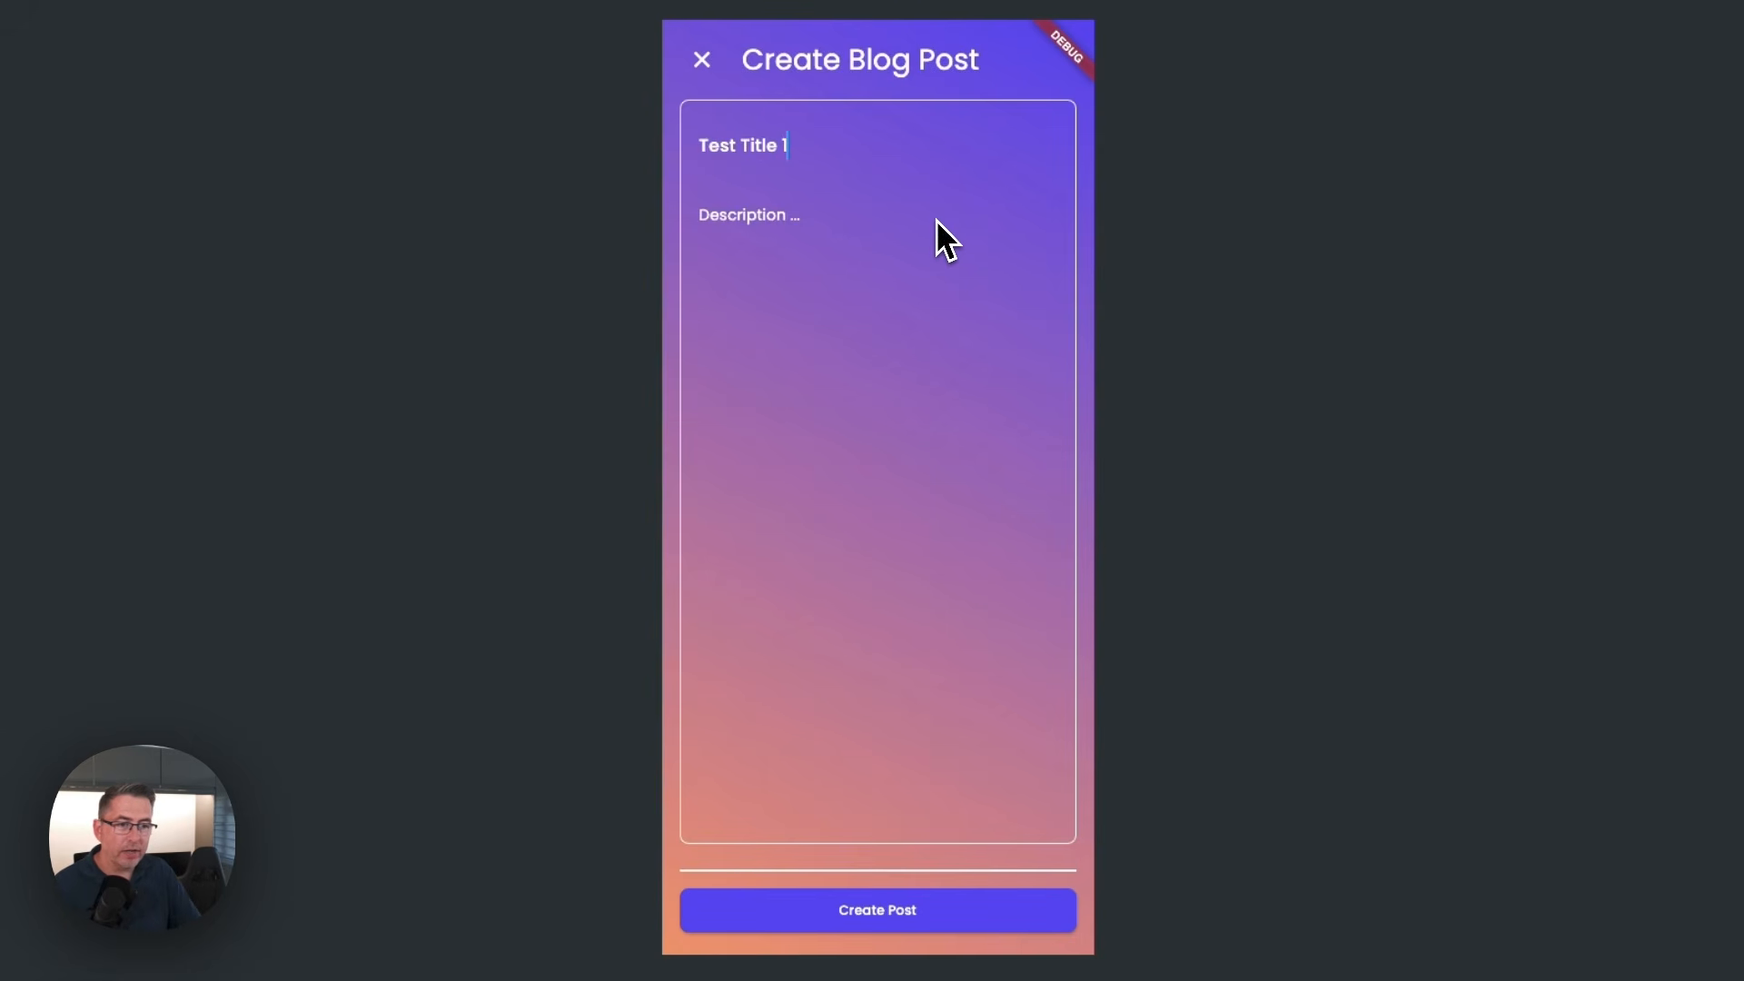
left_click(822, 217)
type("This")
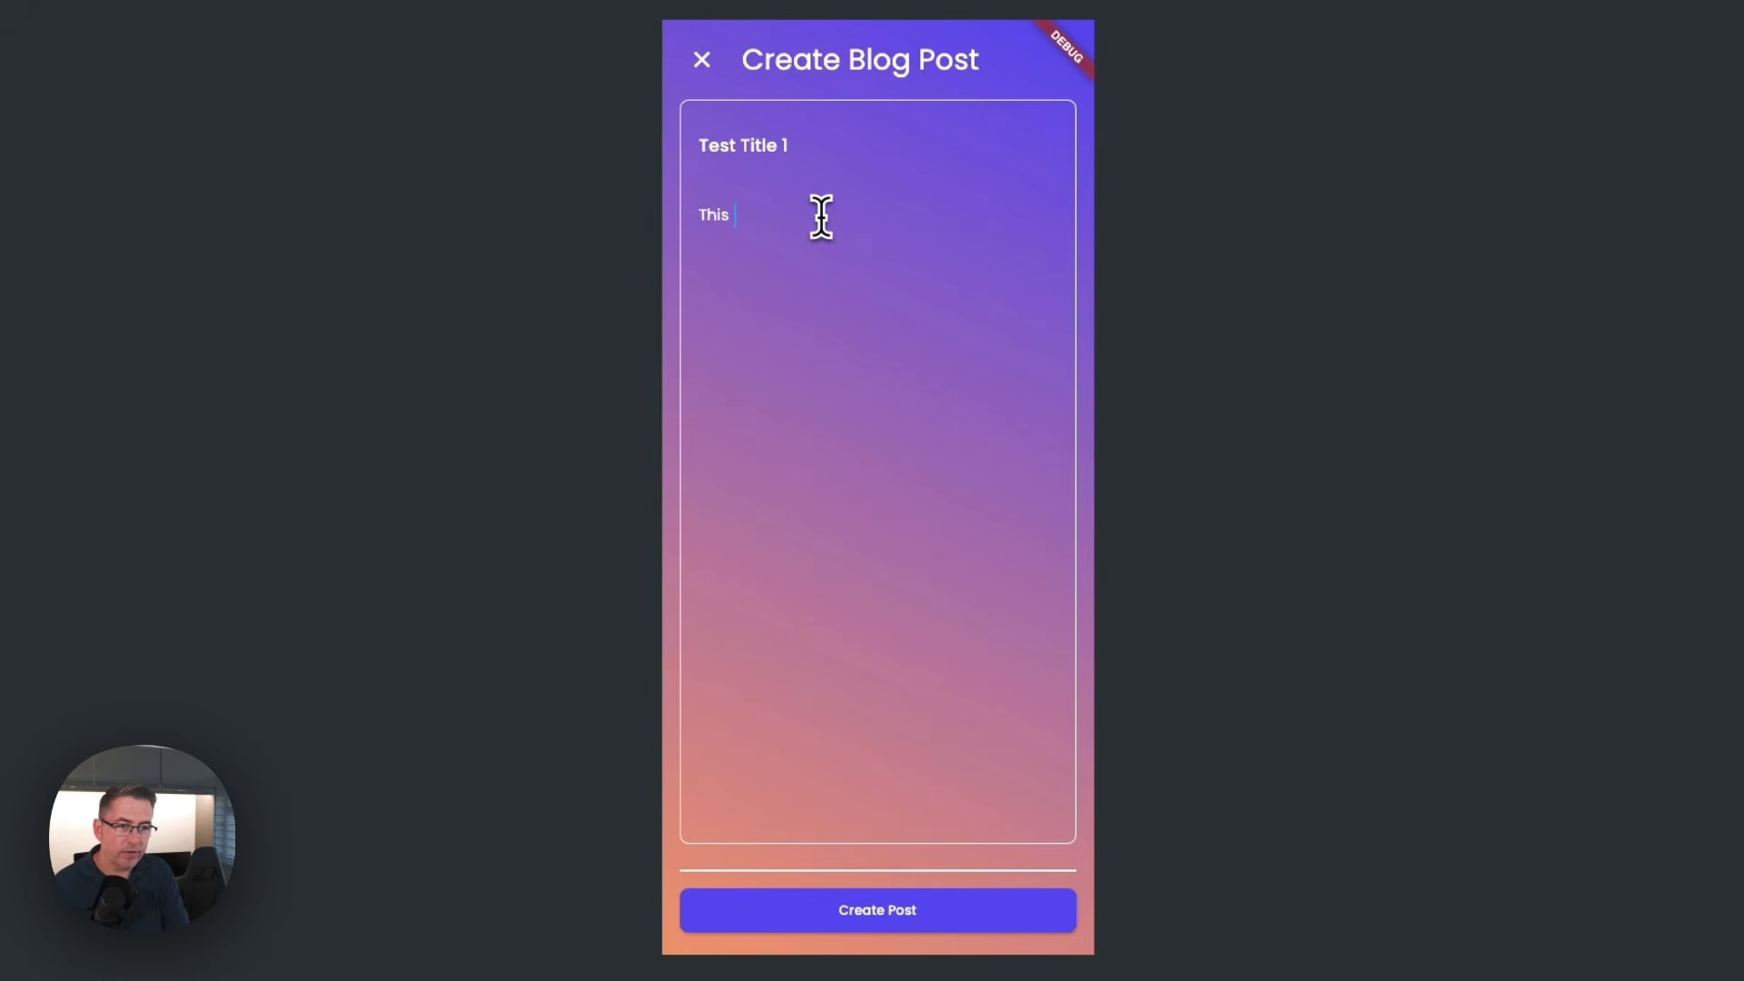
type(" is a test post")
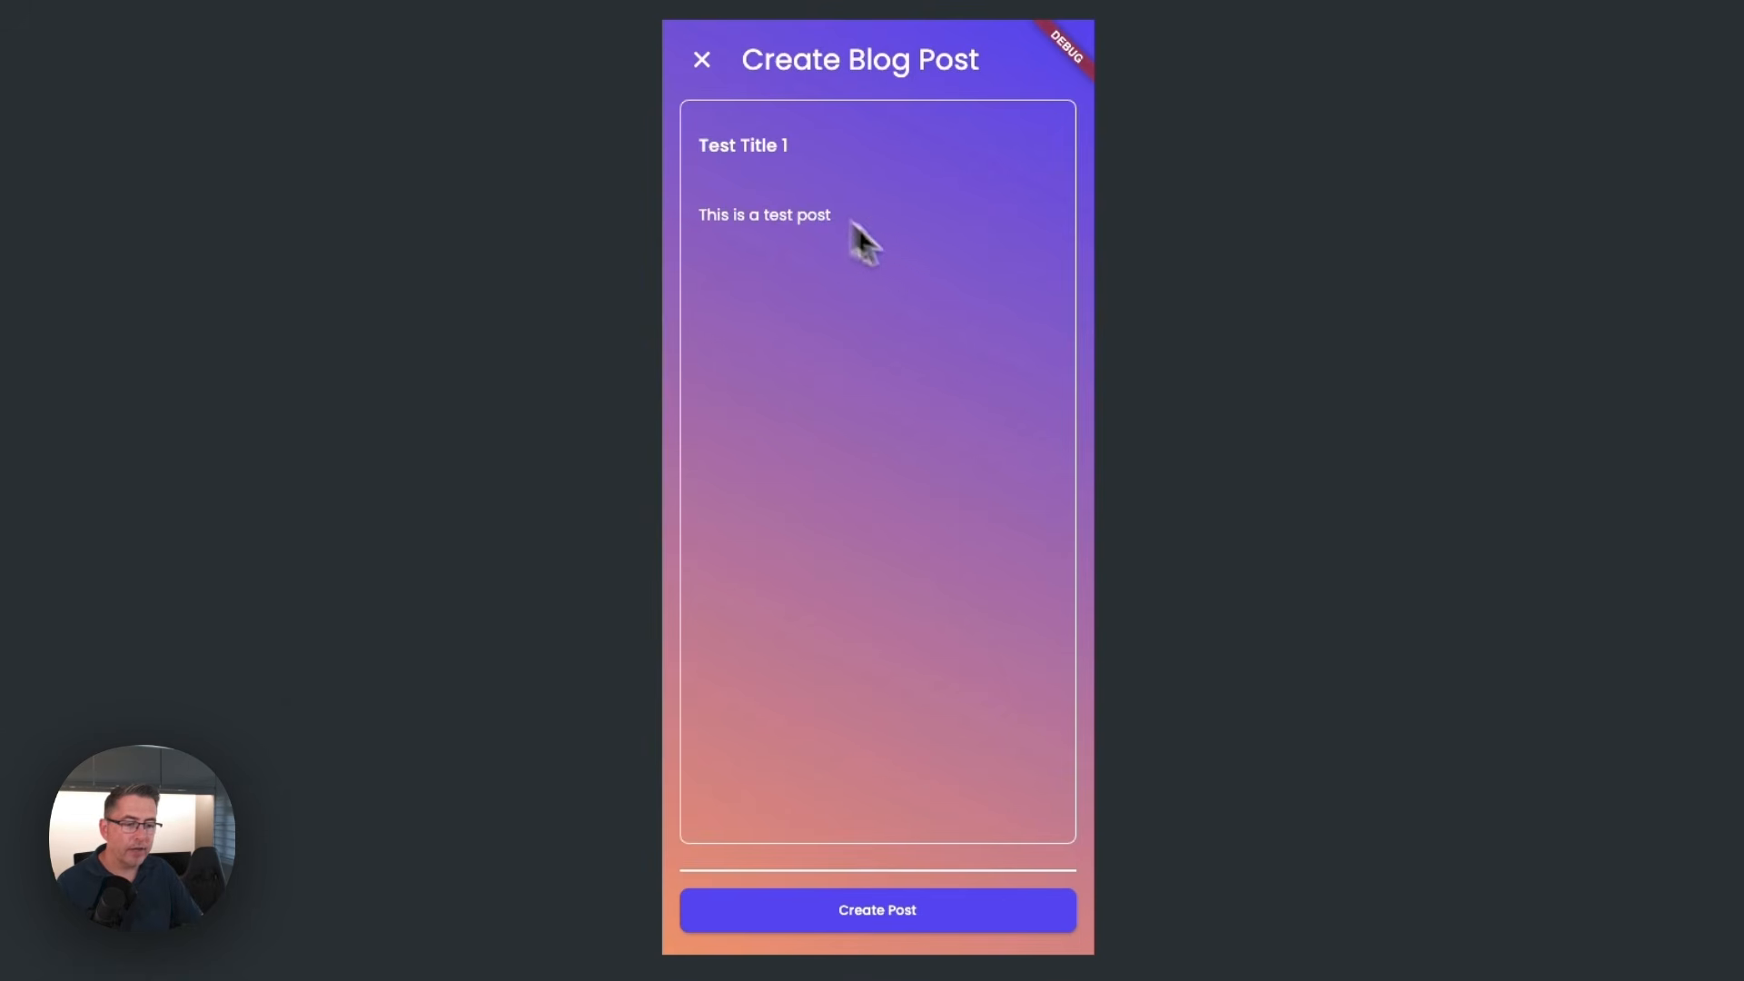
left_click(922, 905)
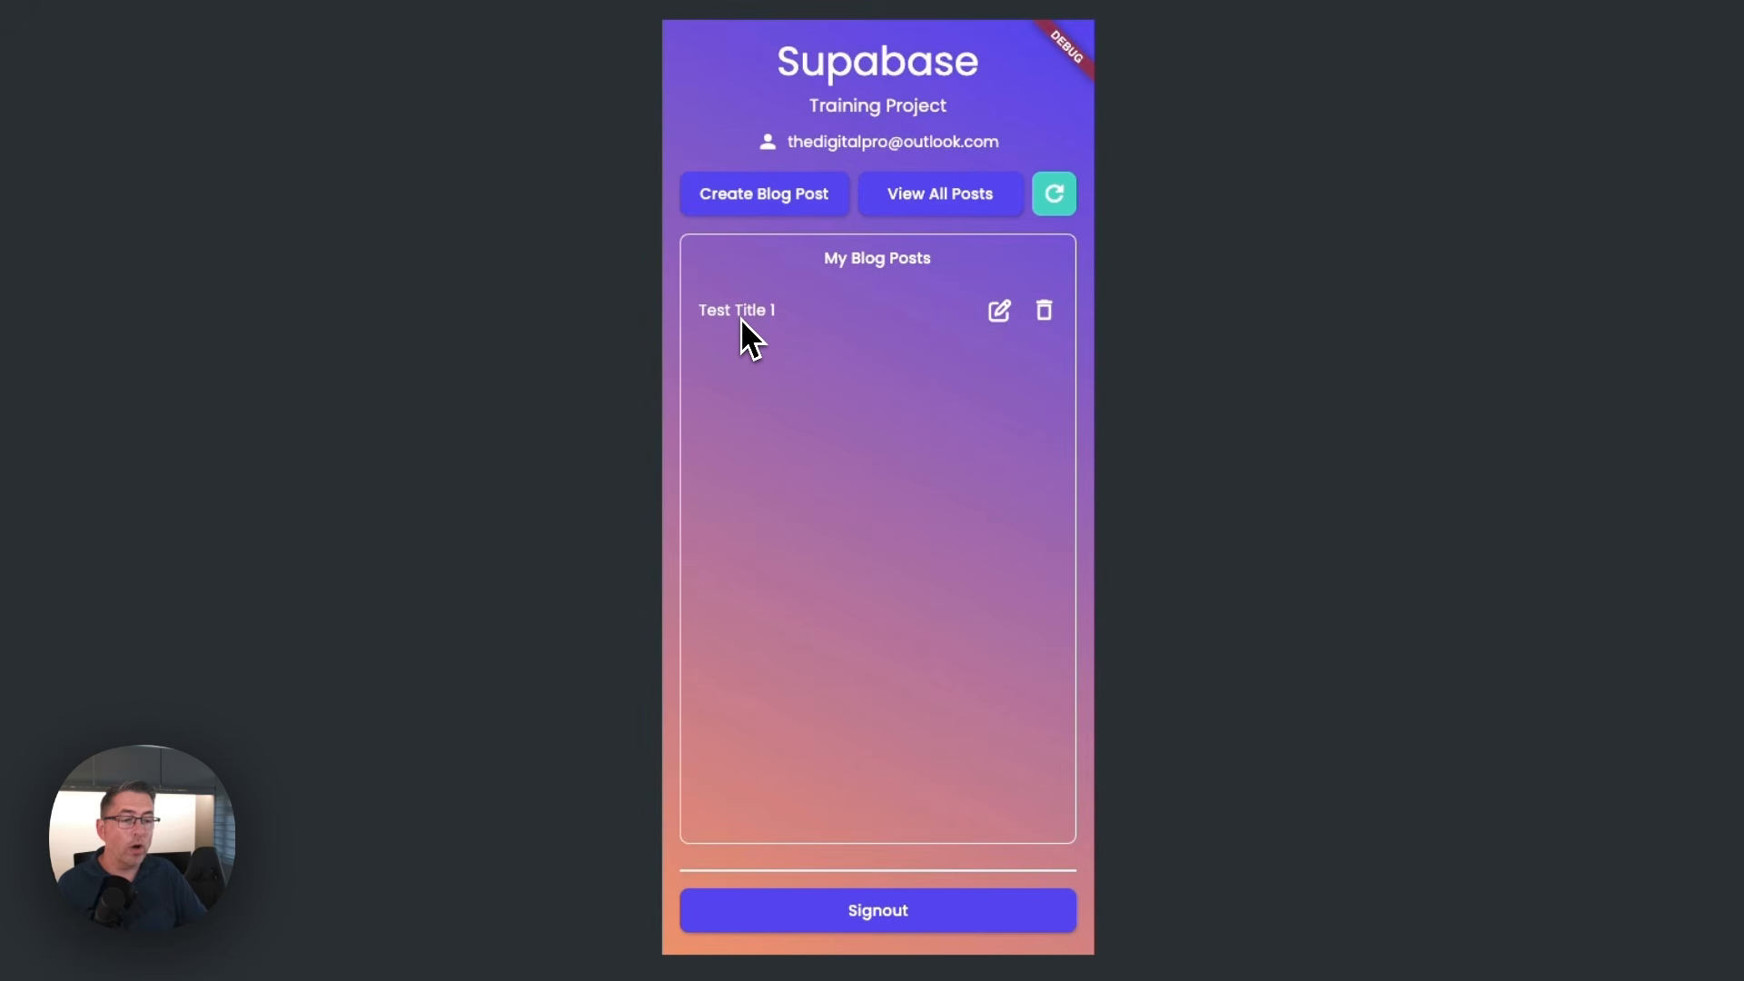
left_click(938, 201)
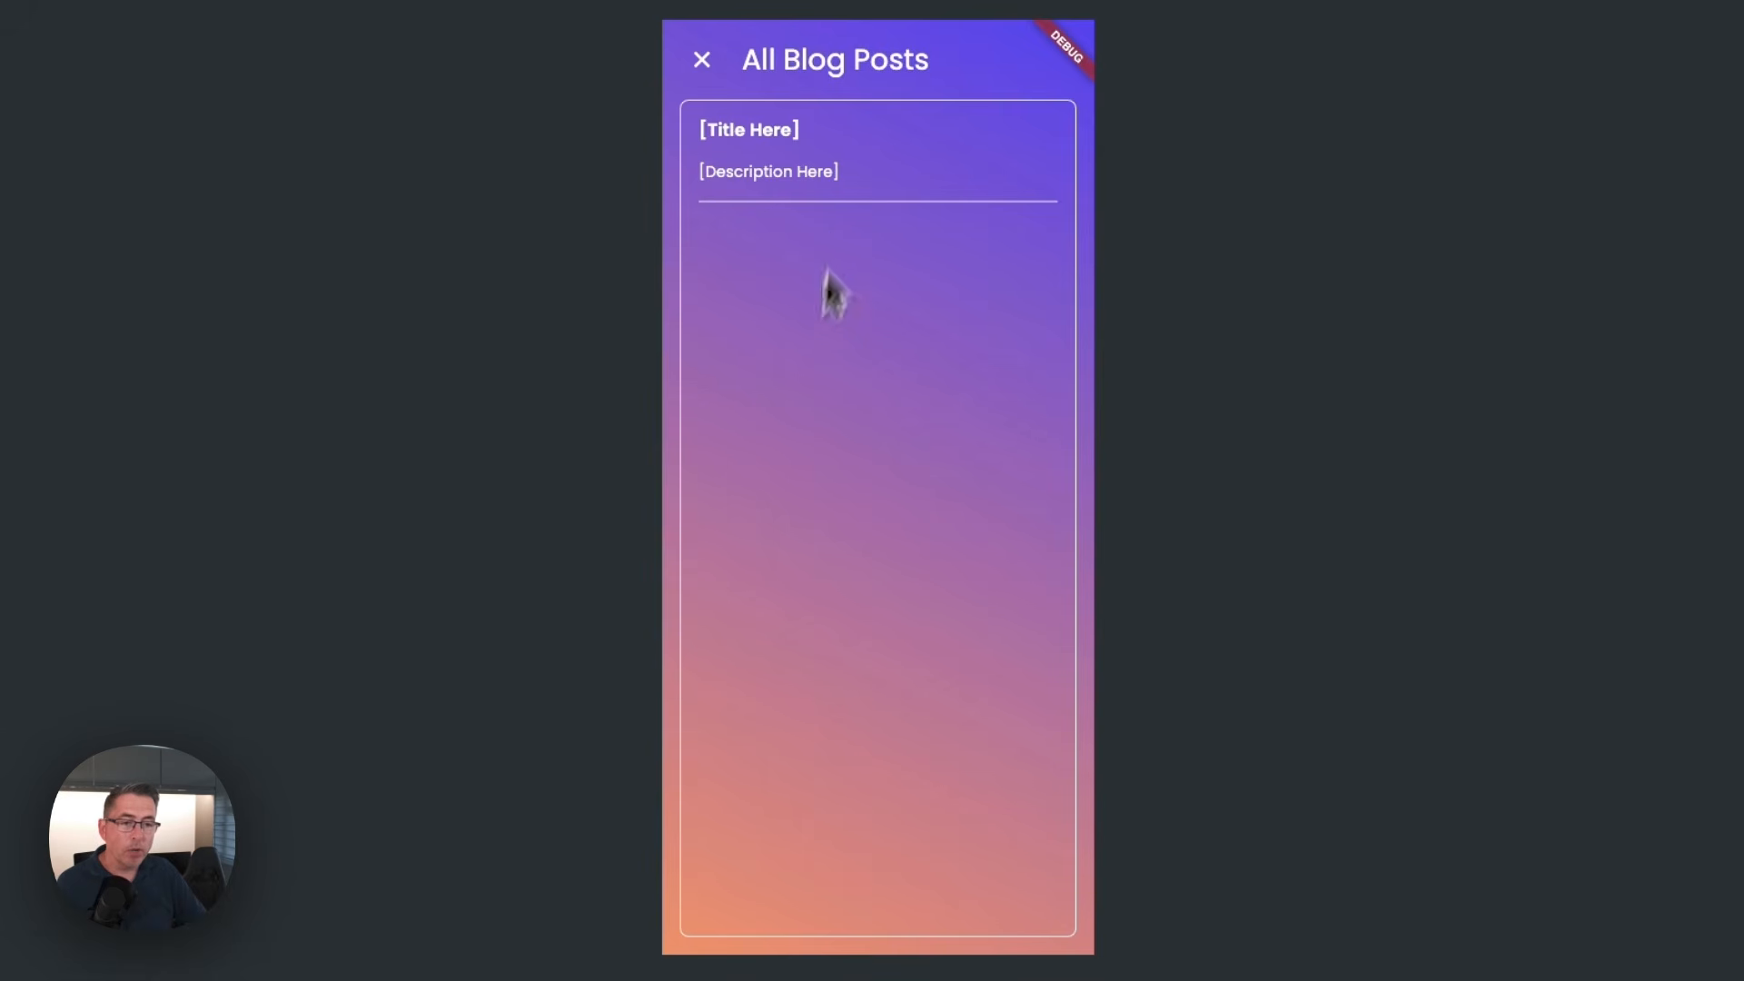
Leave the test app's post list and give BlogPostAllListView on ViewAllPostsPage a Supabase Query on the posts table
left_click(704, 60)
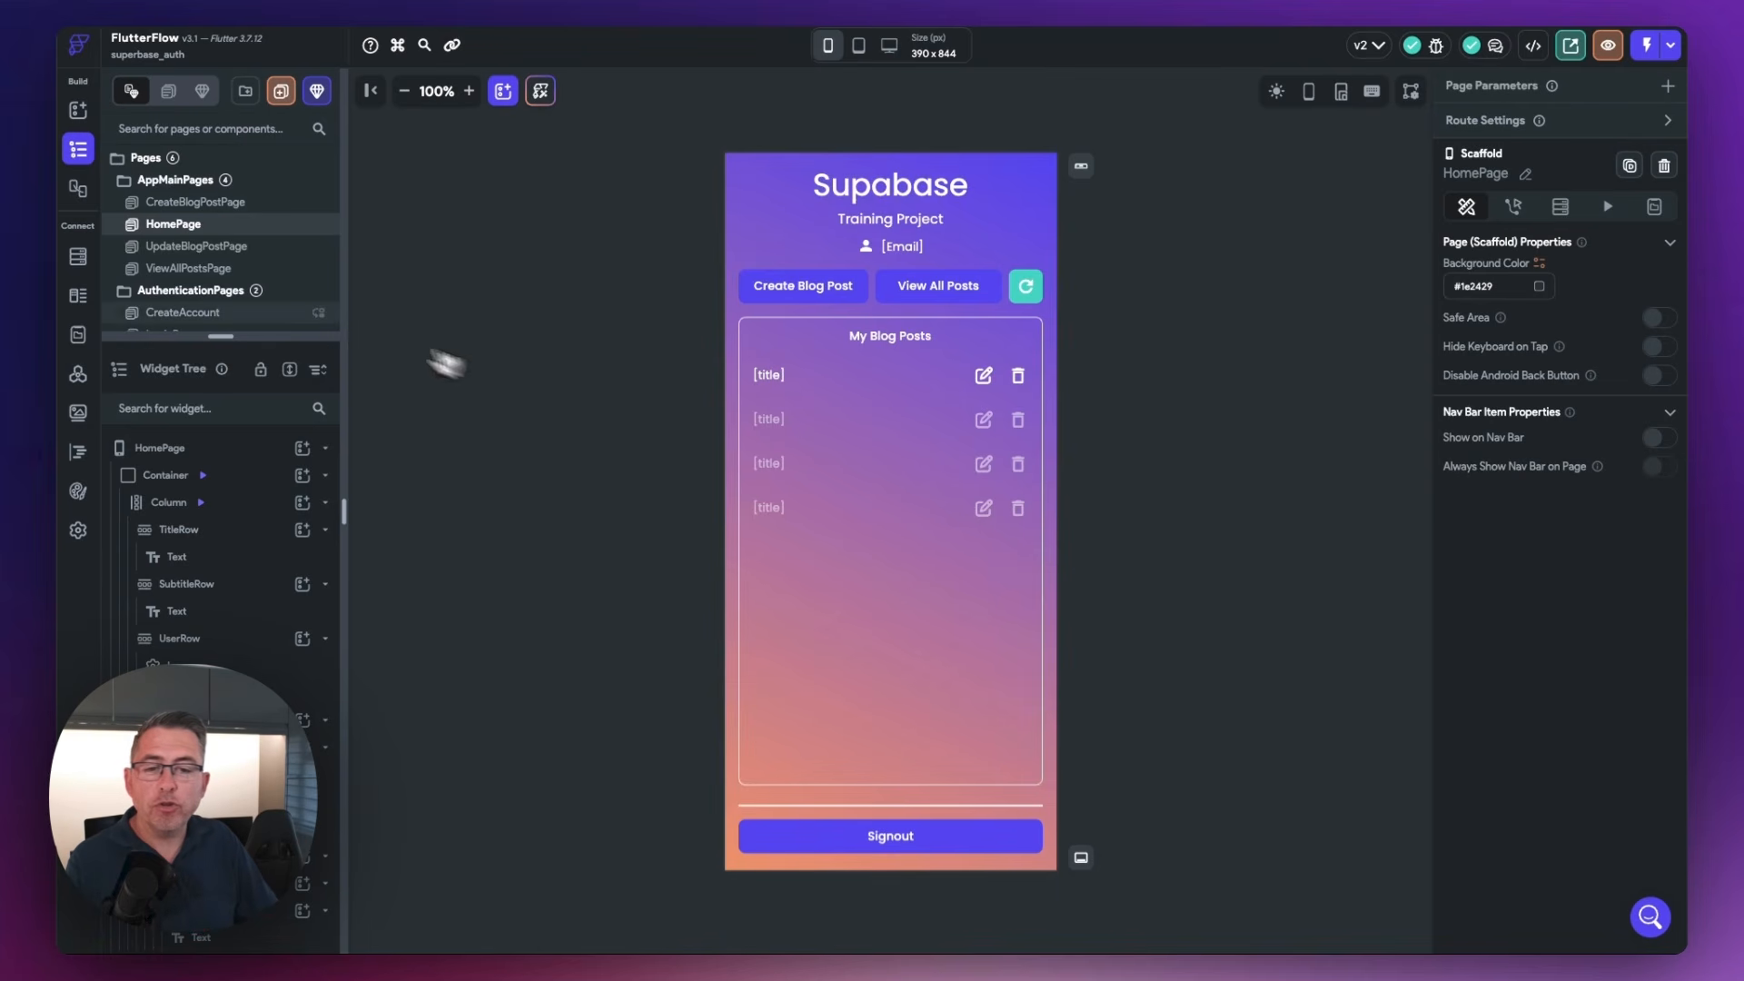
left_click(188, 270)
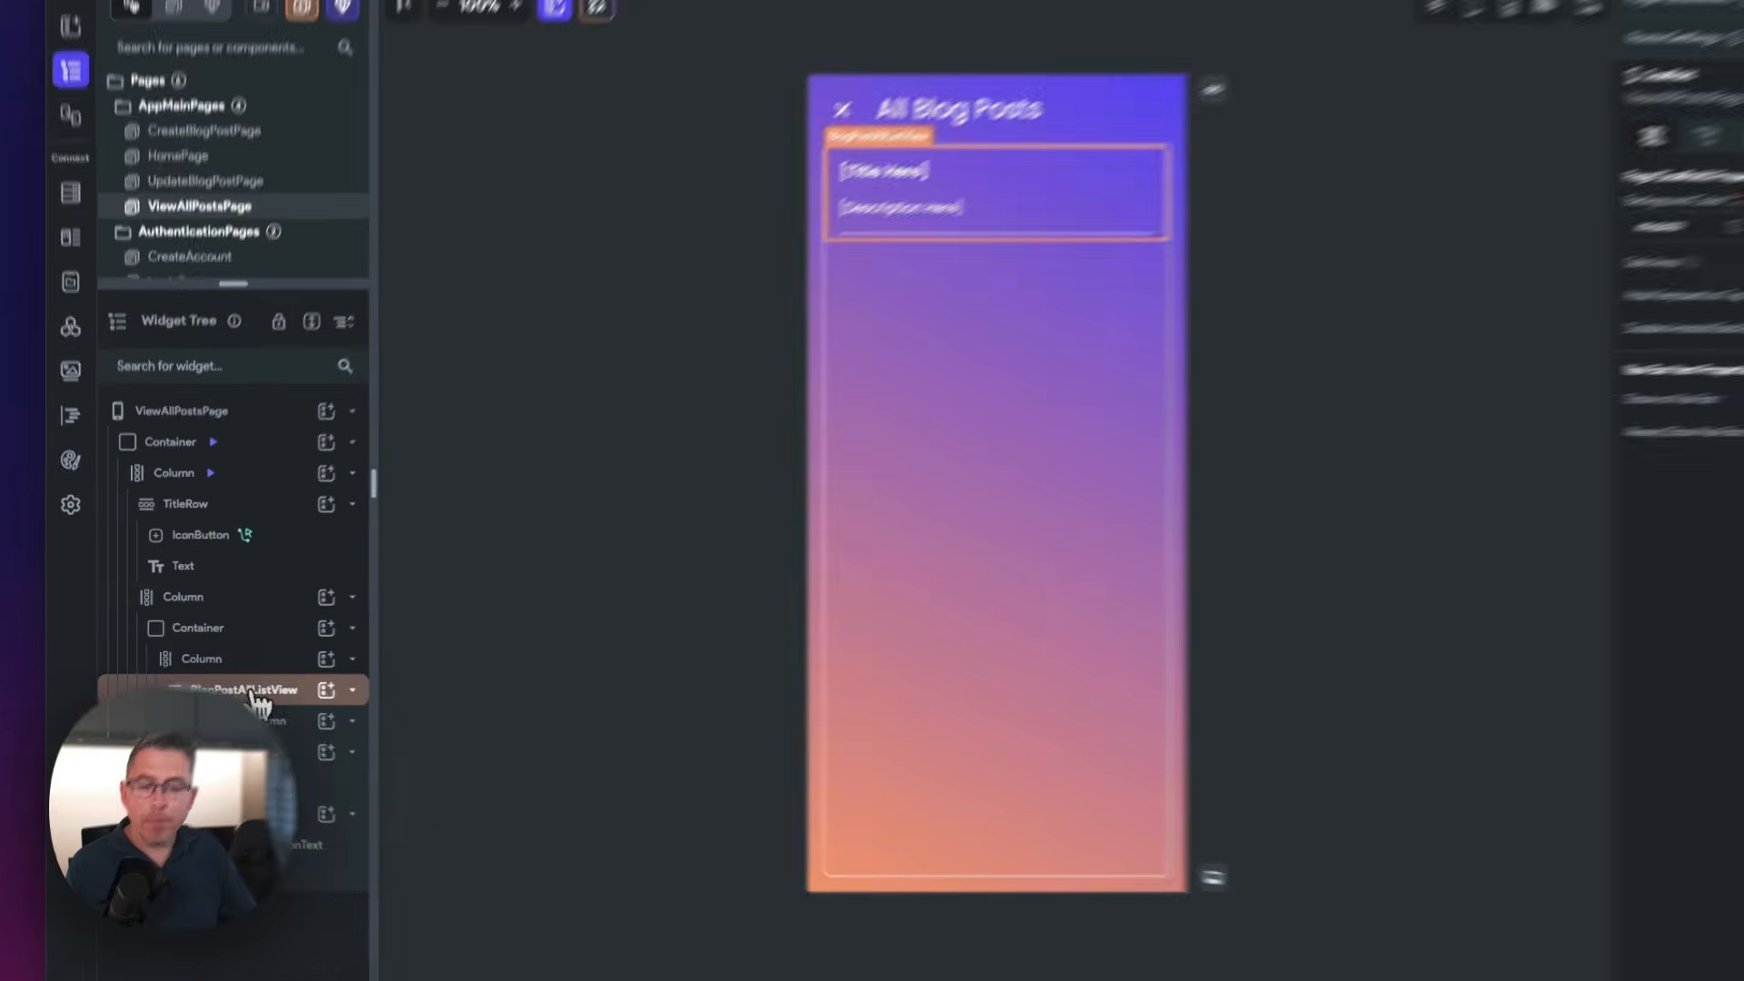
left_click(236, 695)
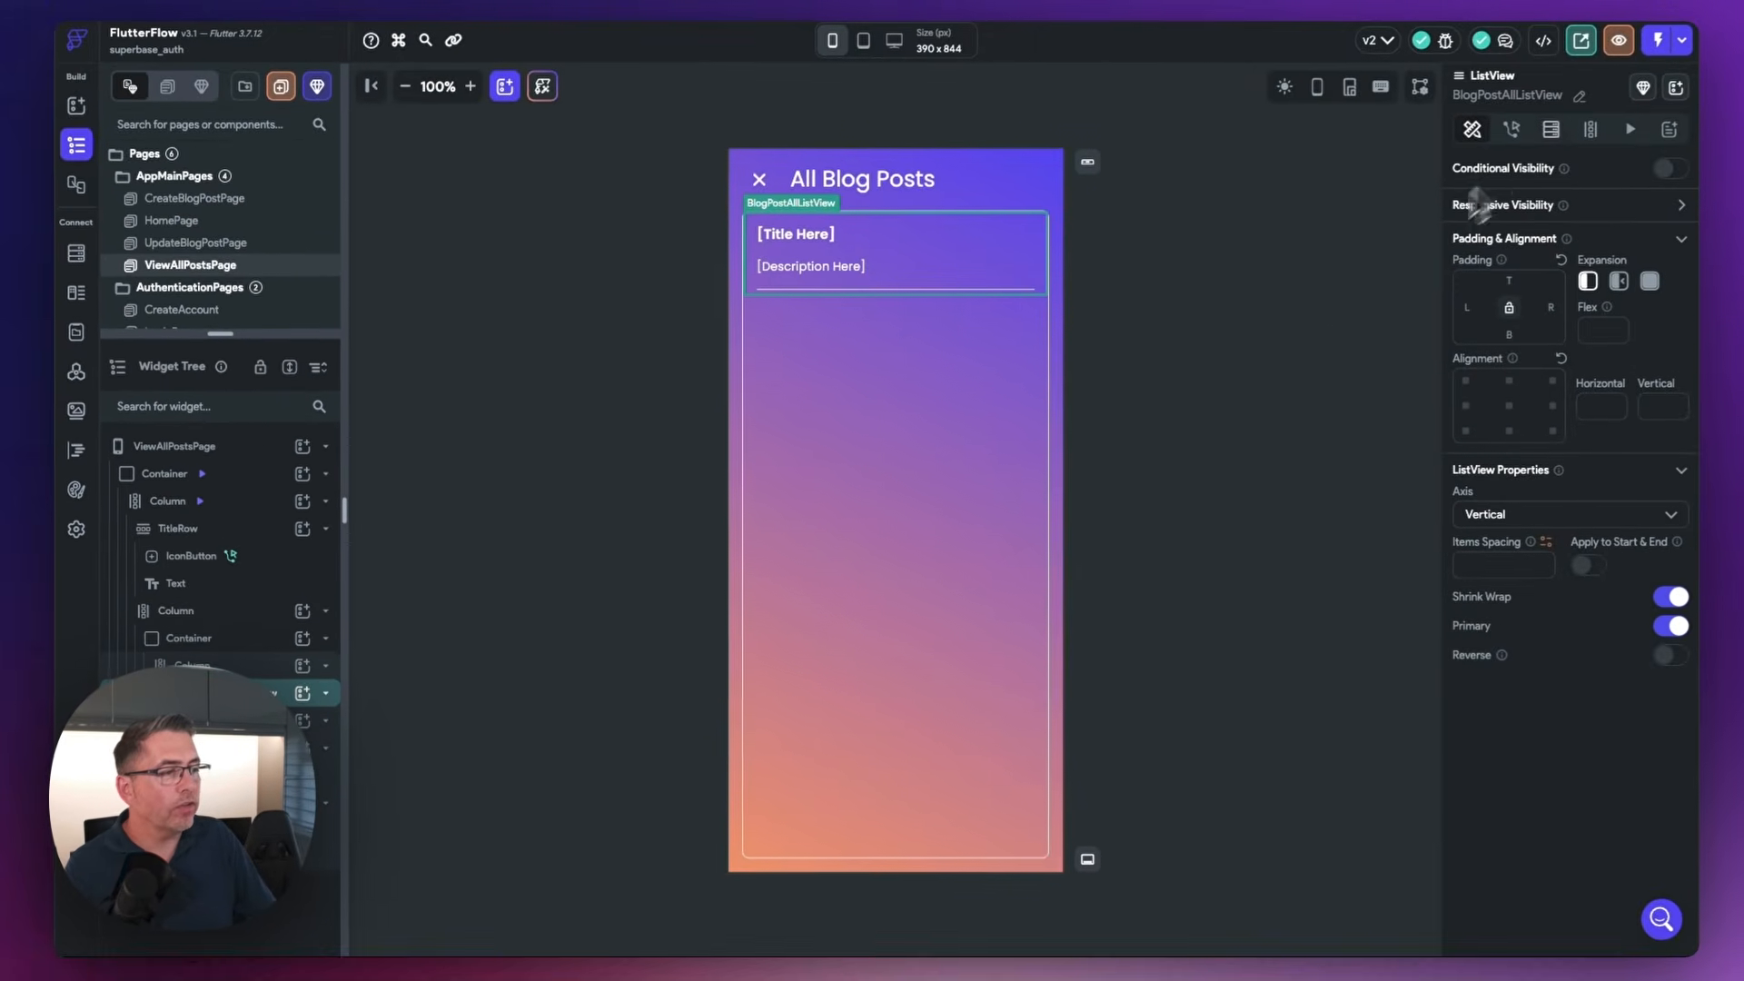
left_click(1544, 139)
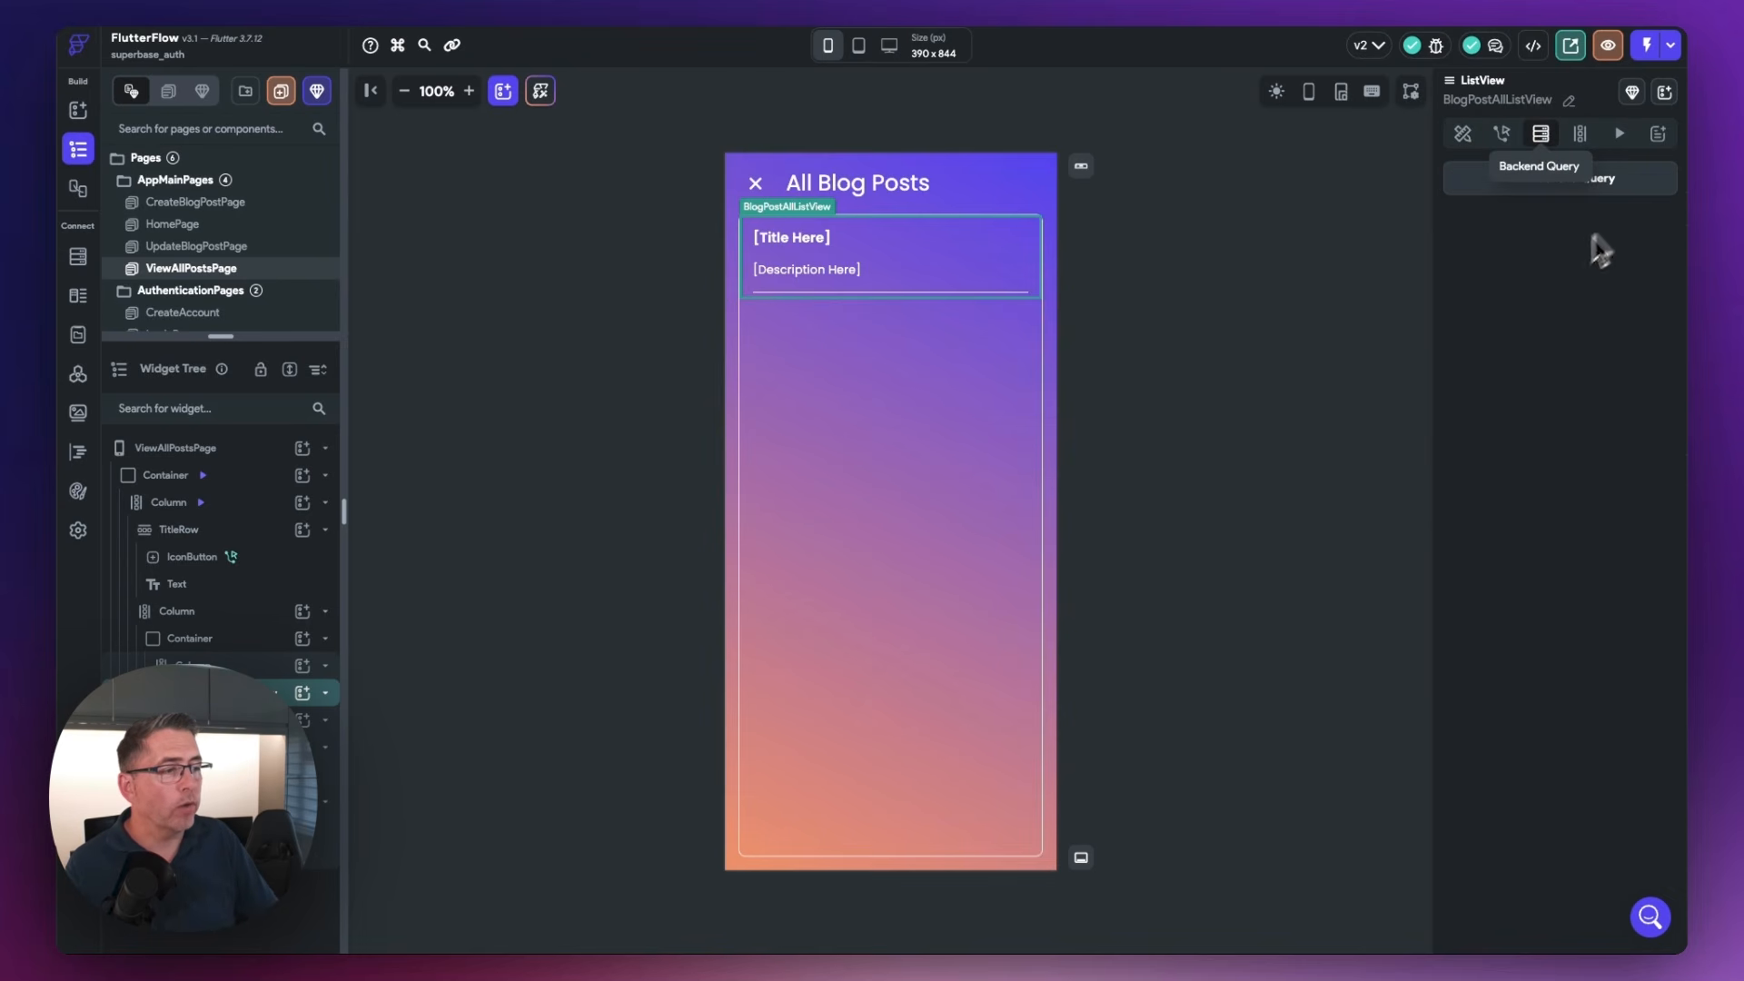
left_click(1590, 186)
left_click(1336, 172)
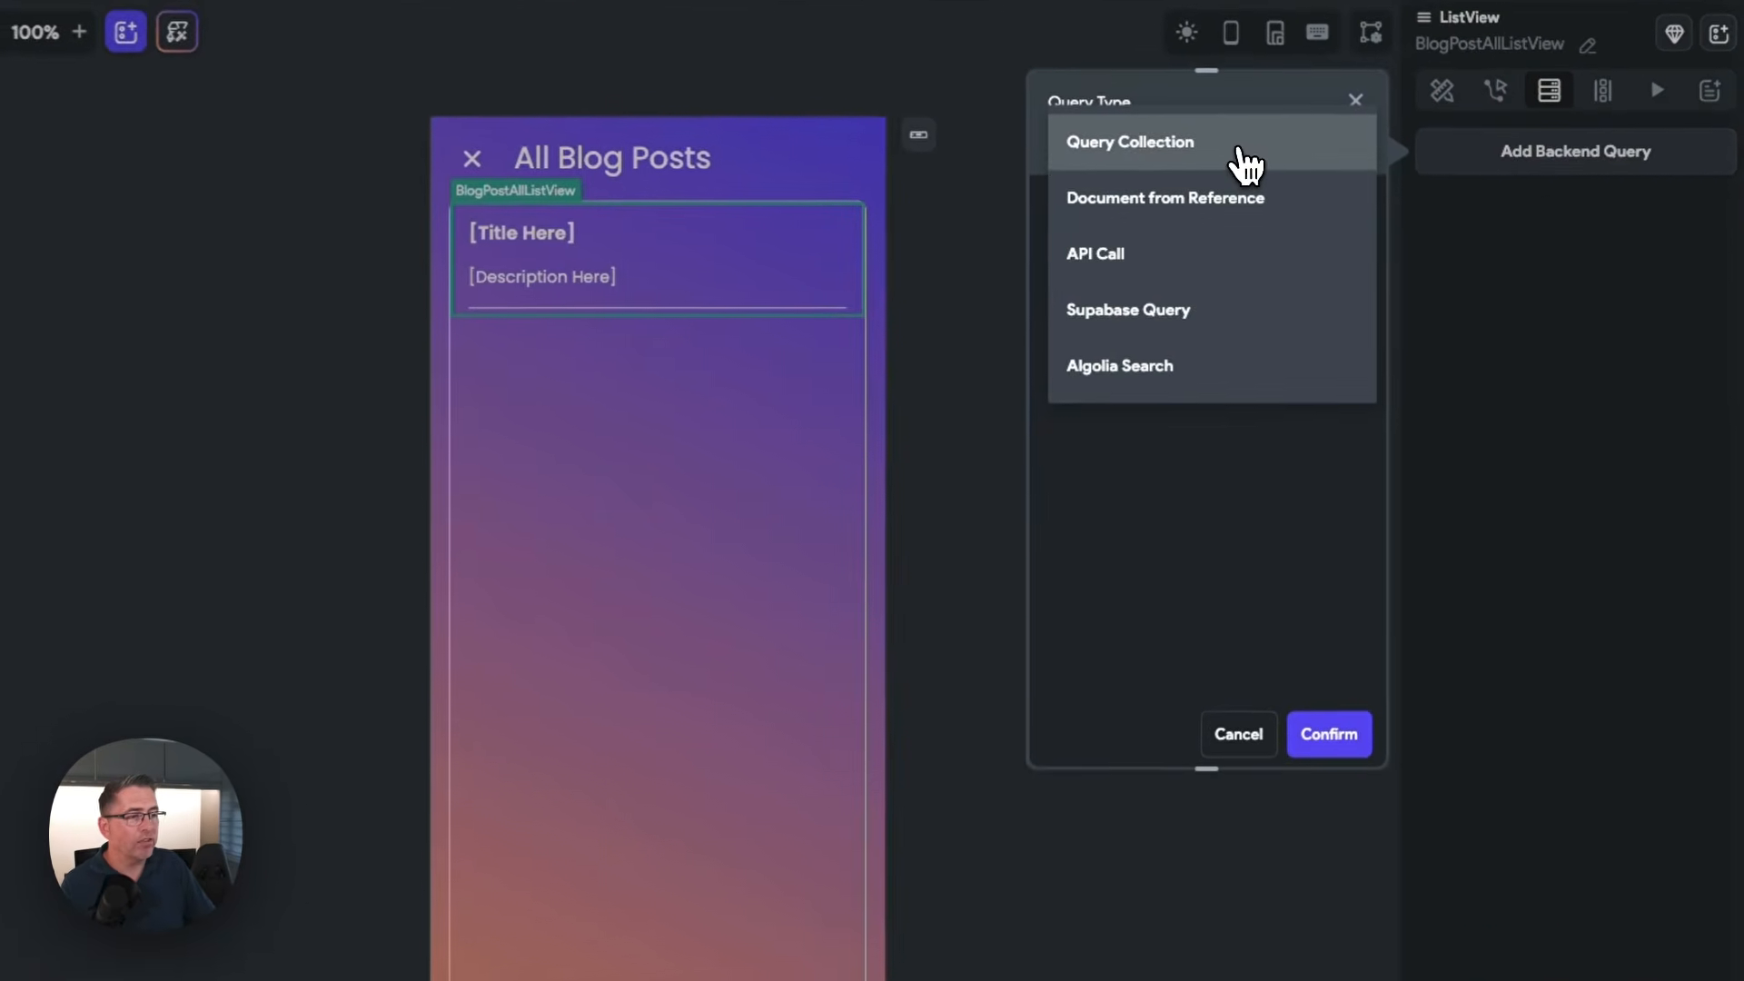
left_click(1158, 313)
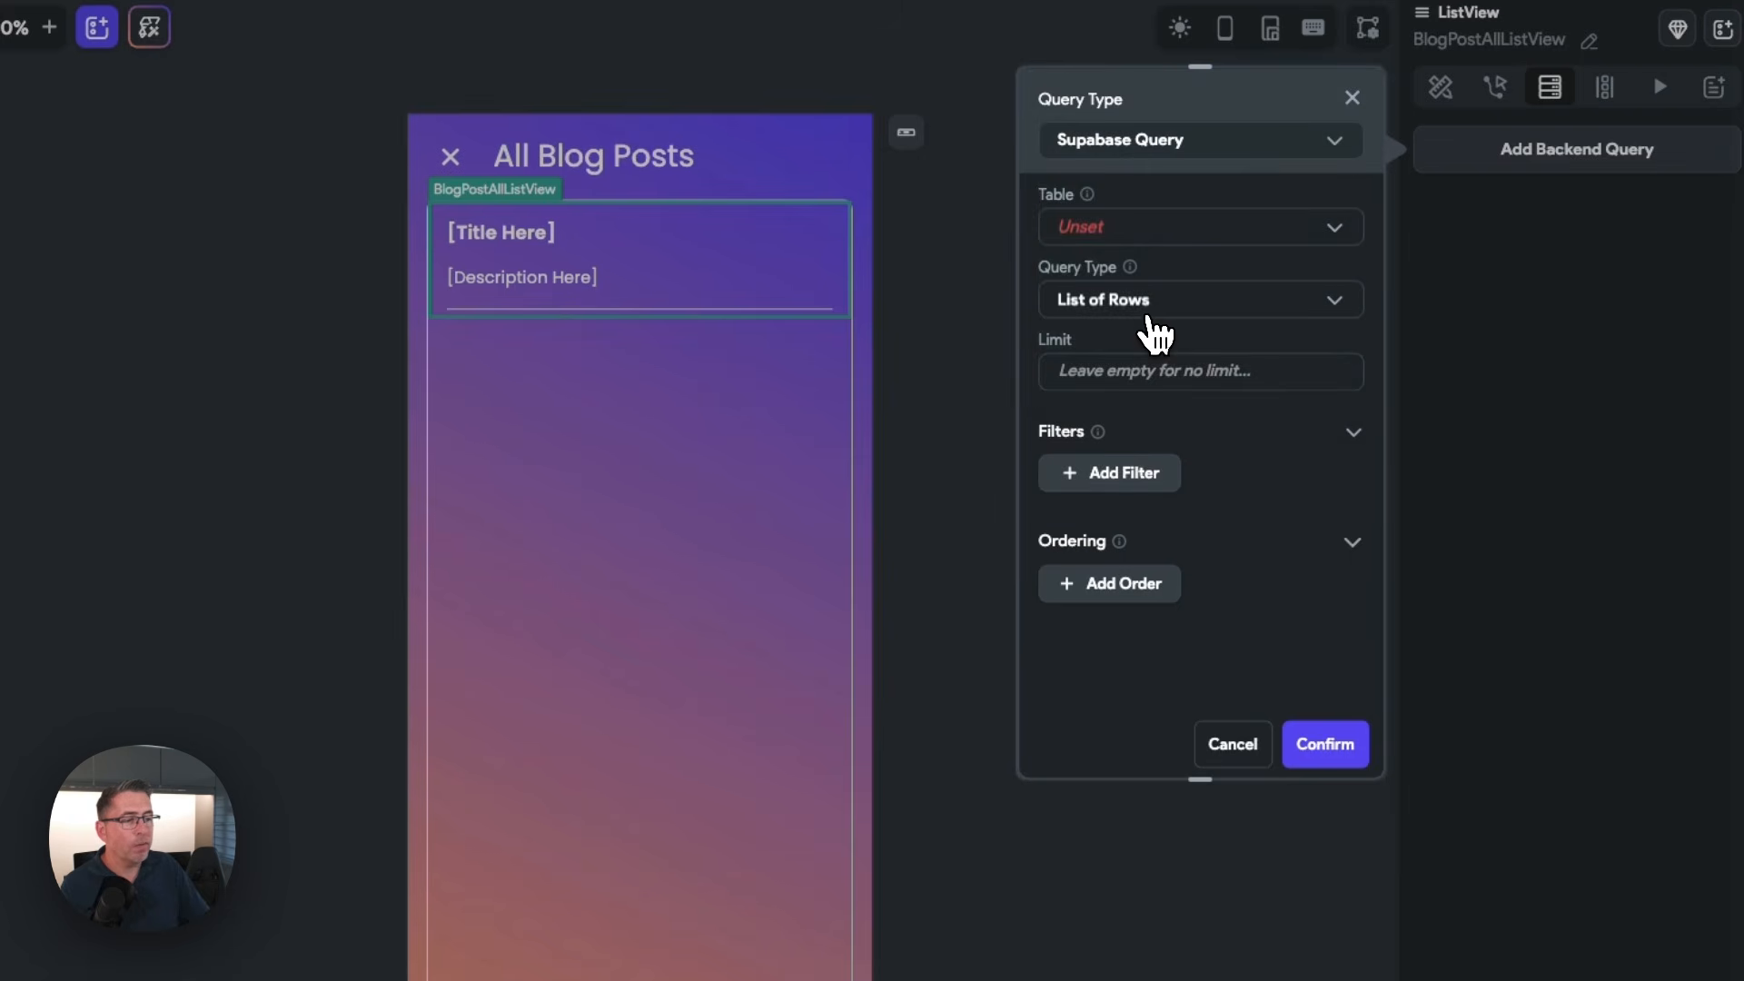
left_click(1130, 231)
left_click(1127, 238)
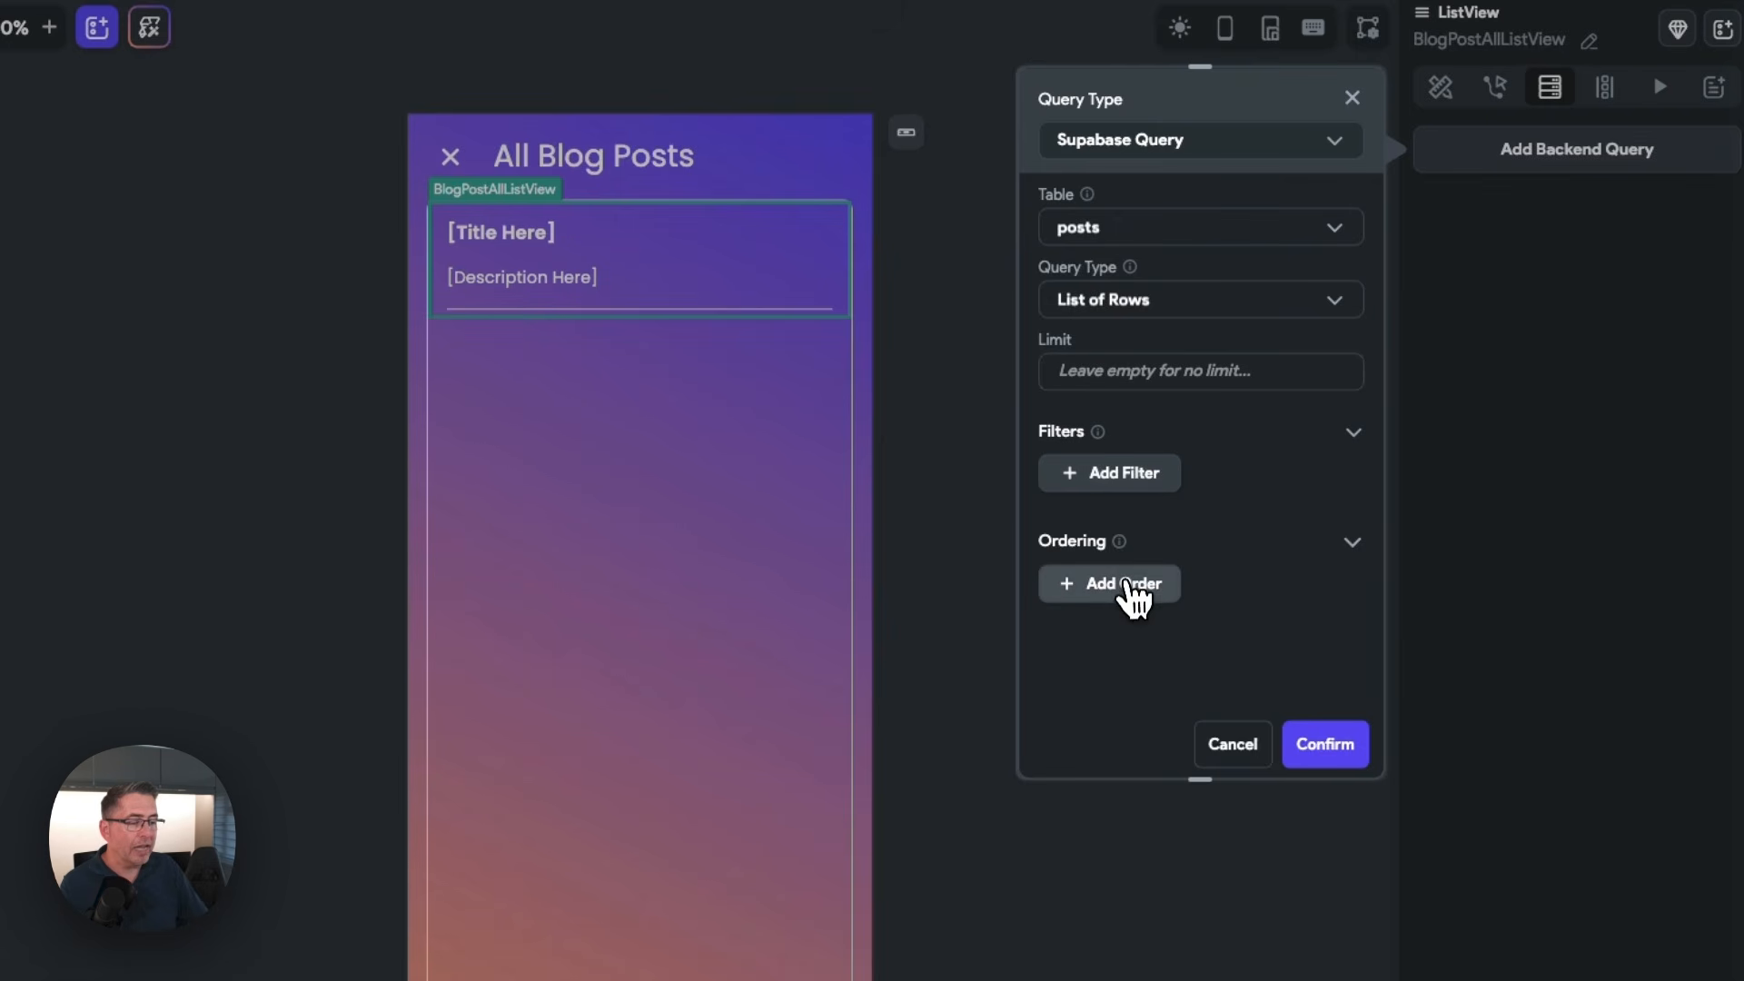
Order the list's backend query by created_at, Decreasing, and confirm creating the query
left_click(1126, 586)
left_click(1149, 698)
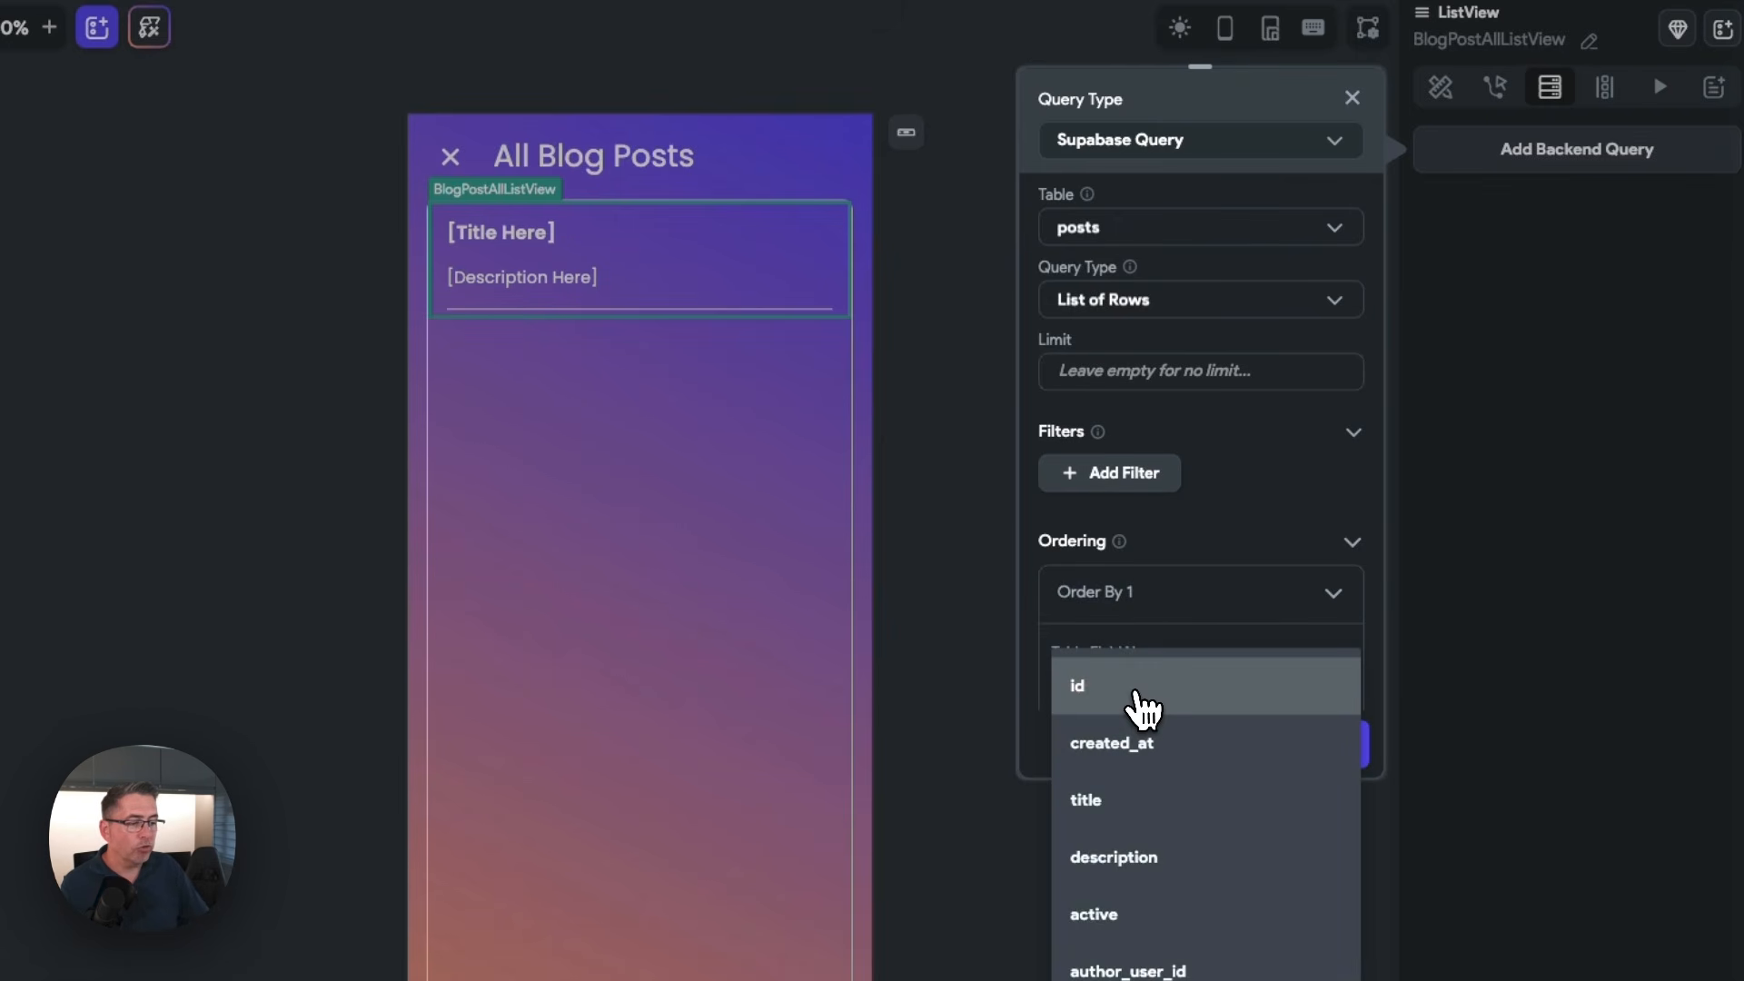
left_click(1133, 749)
scroll(1223, 670, "down", 2)
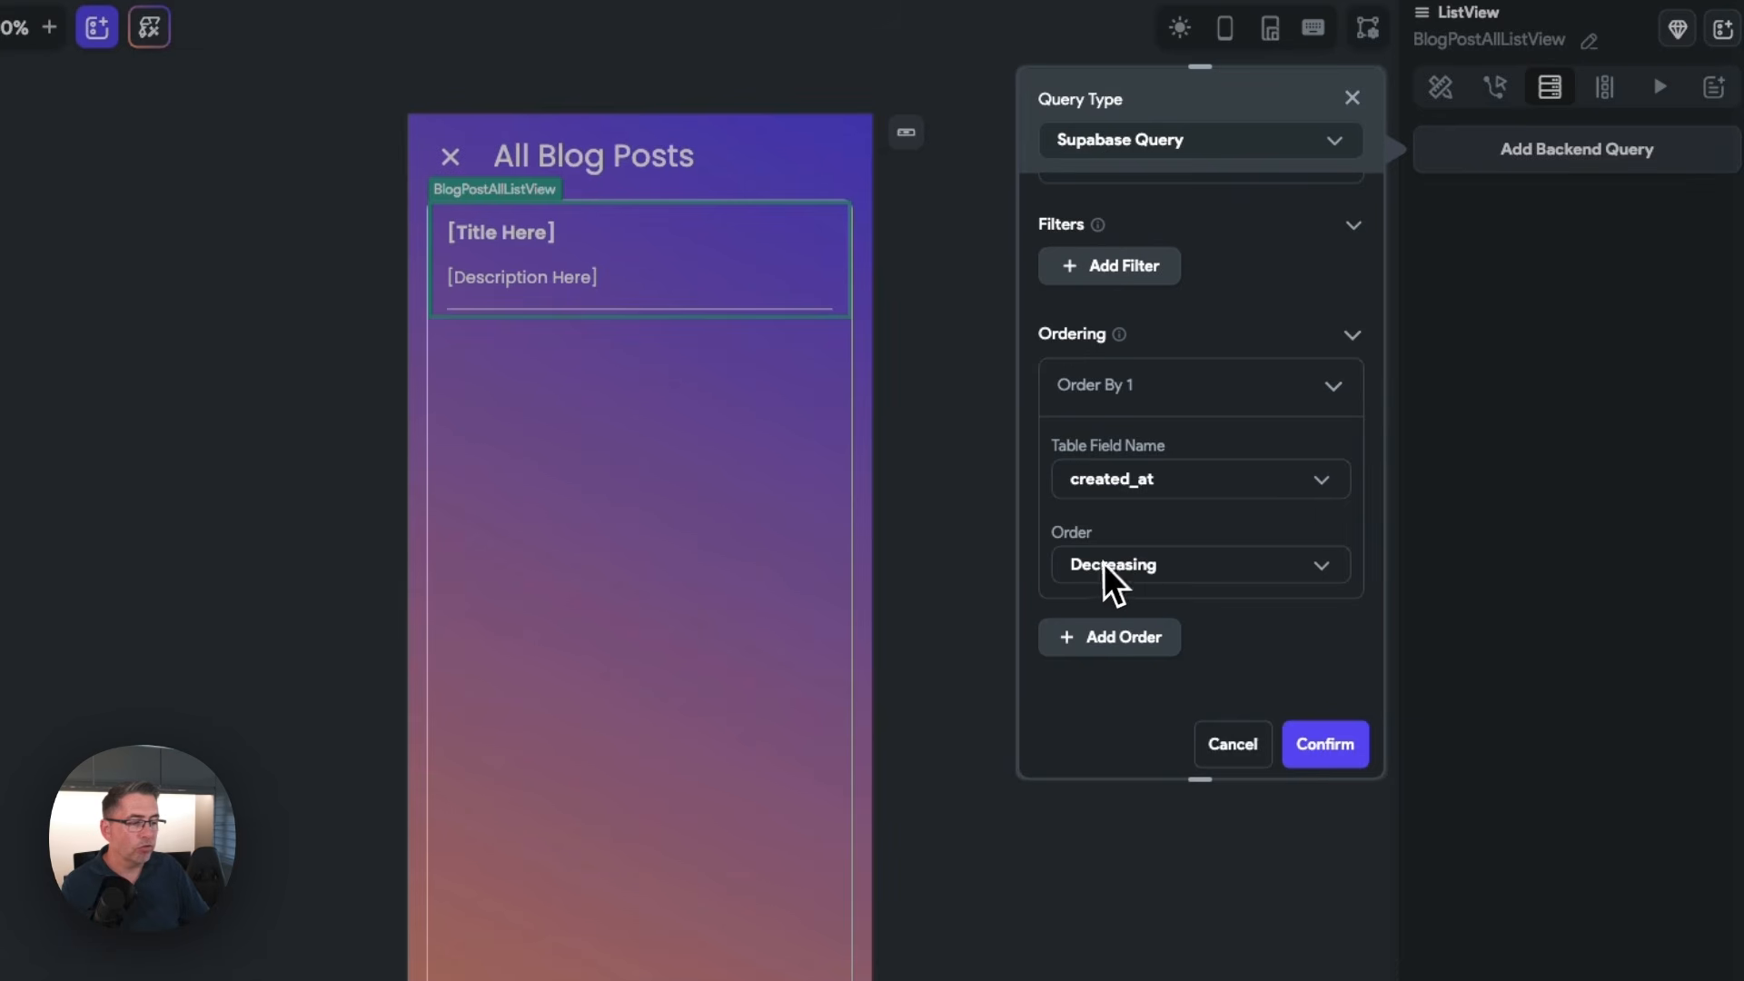
left_click(1328, 743)
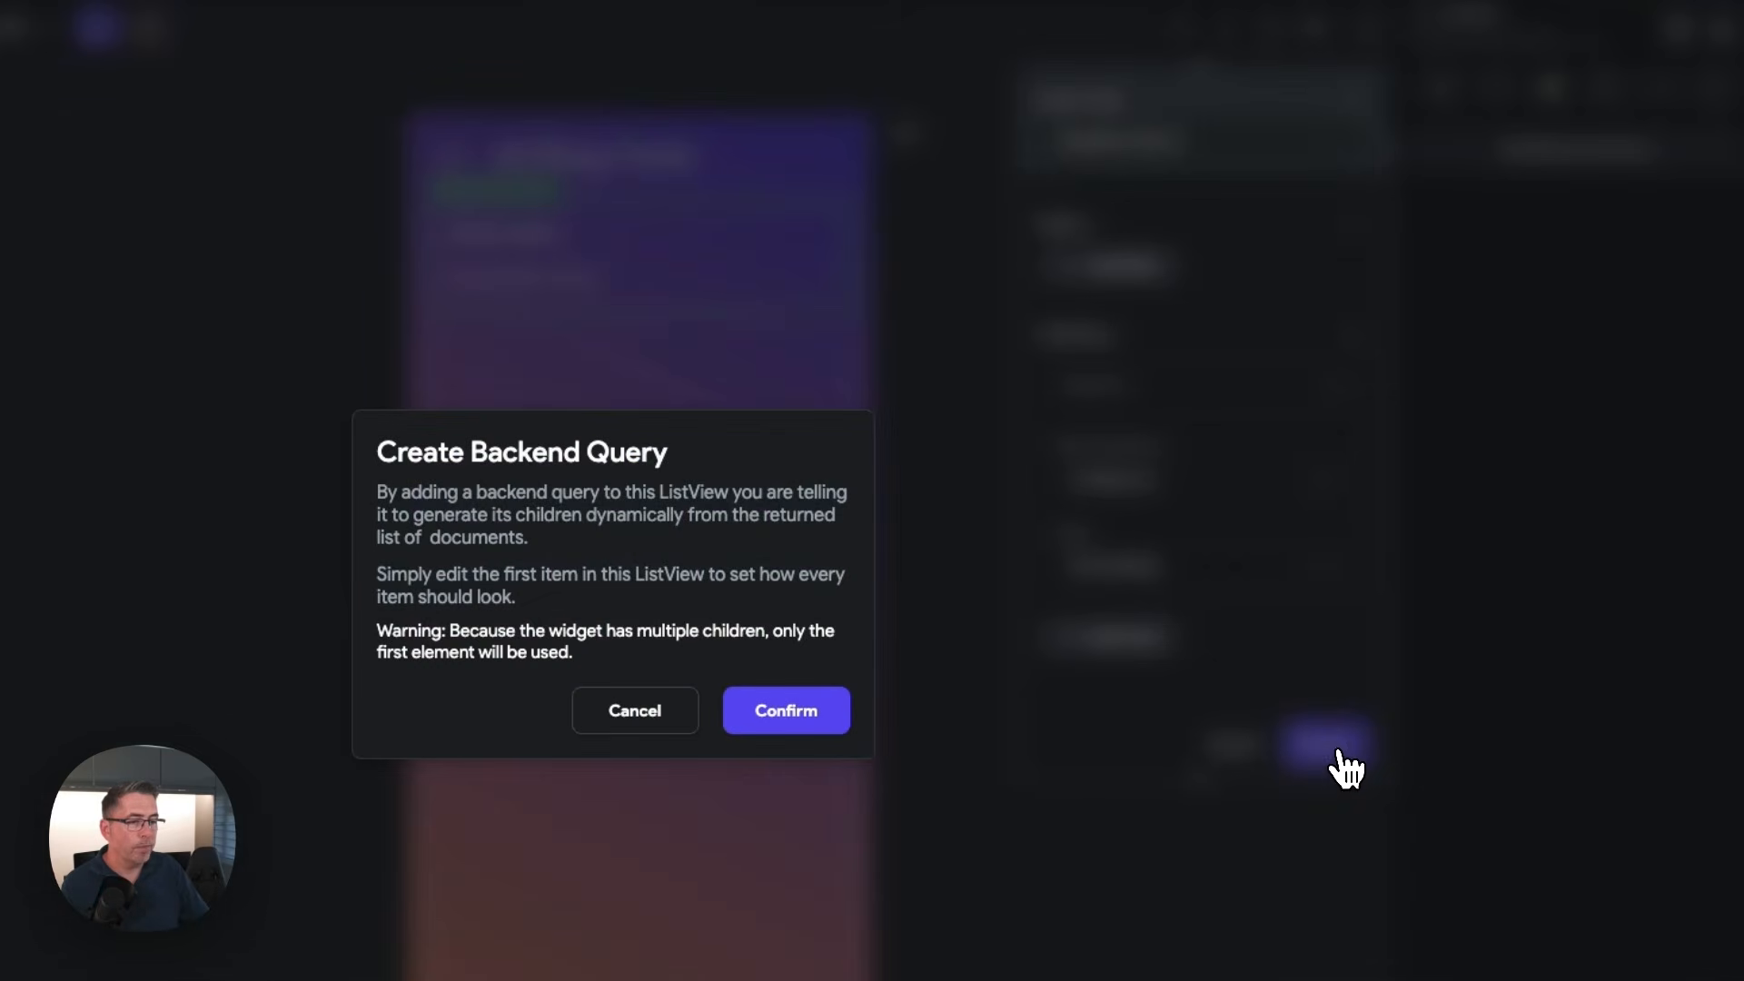
left_click(805, 727)
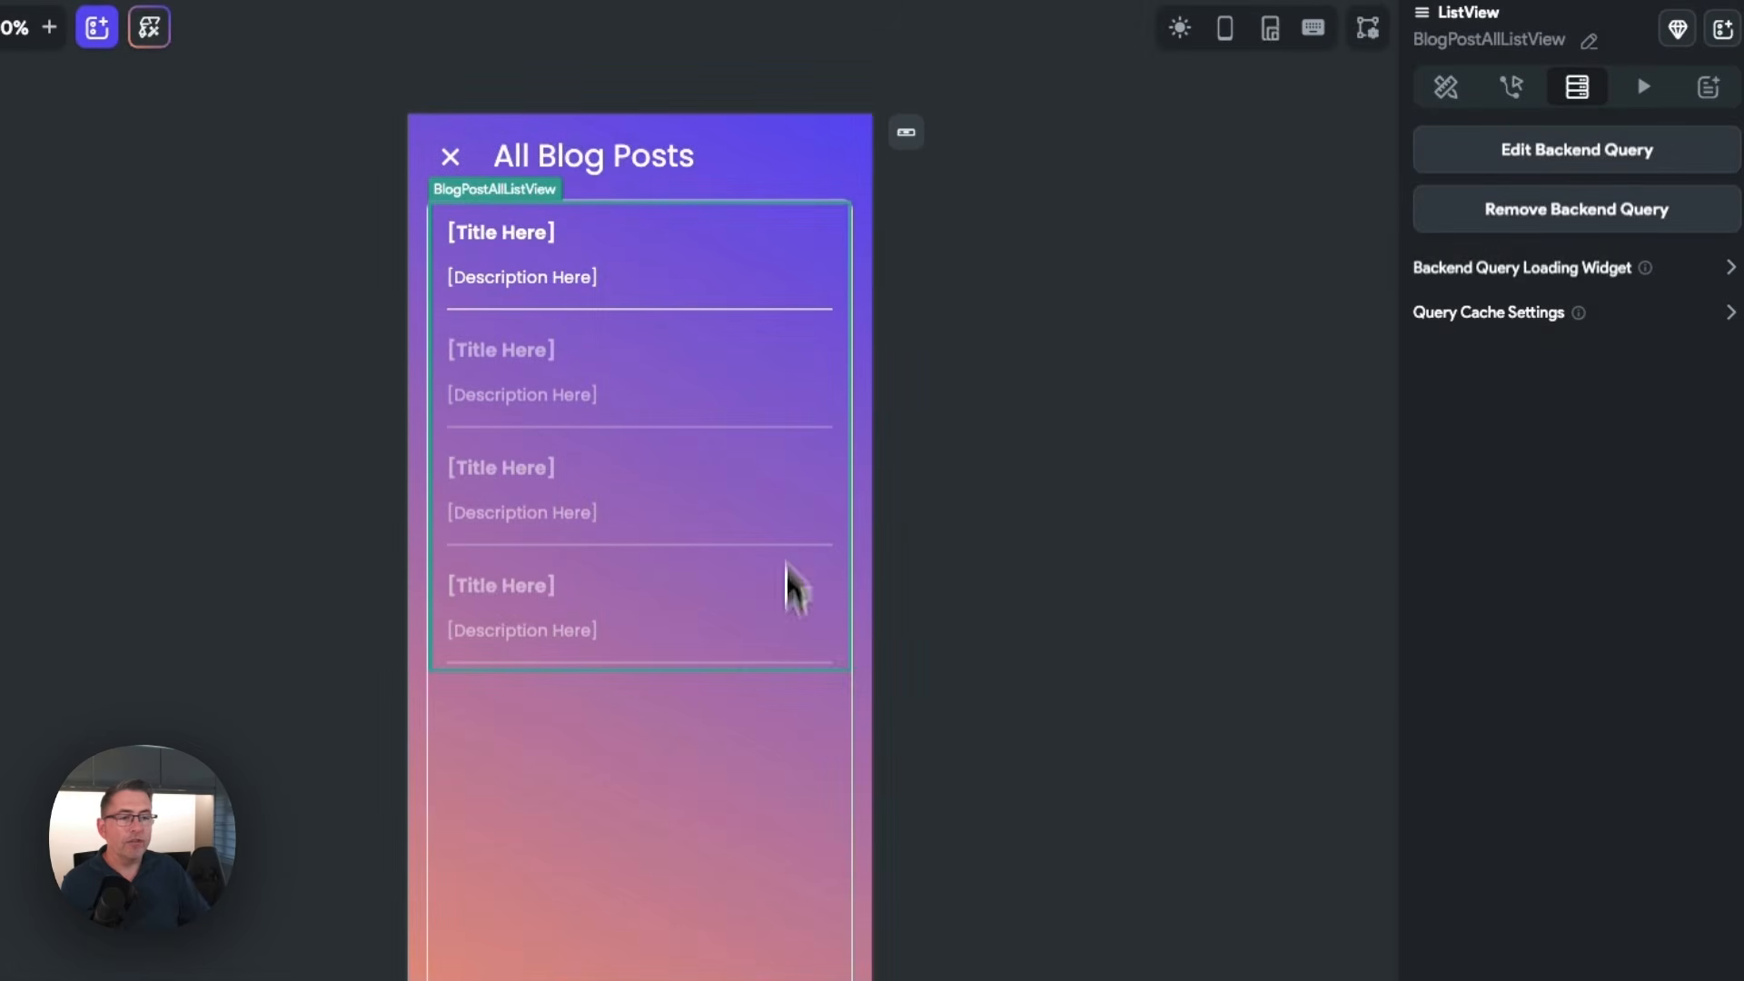
Bind the PostTitleText widget's text to the title field of the posts Row
left_click(498, 233)
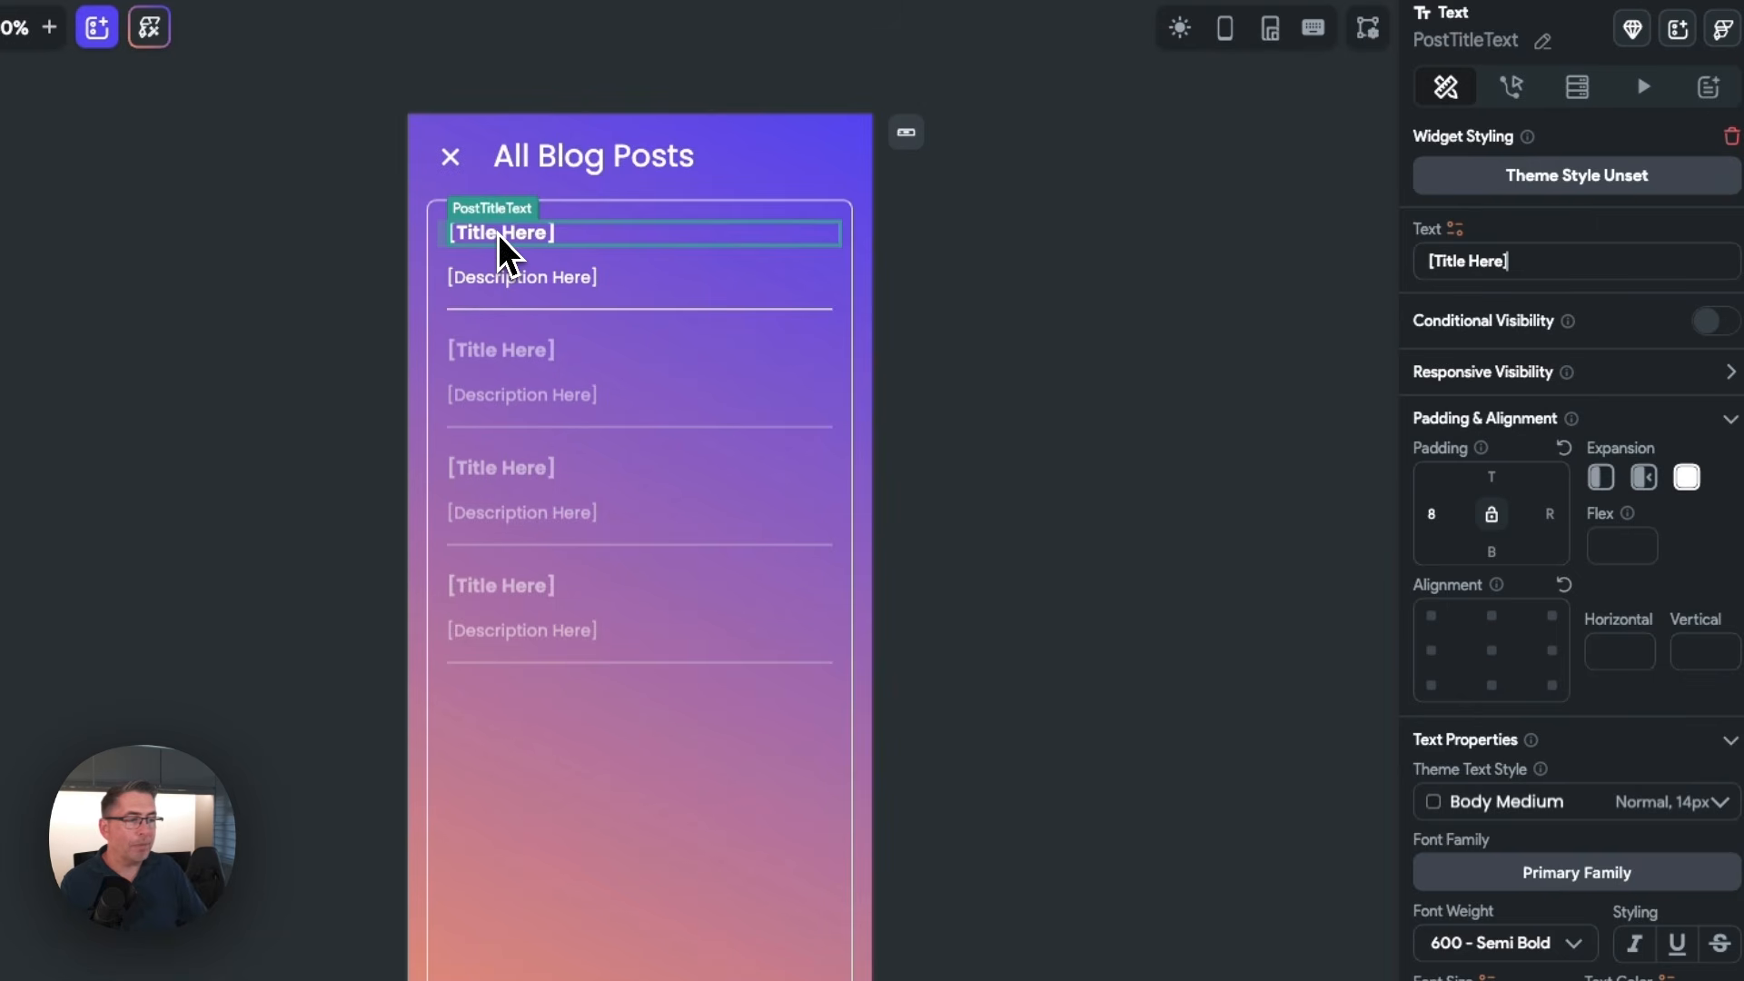
left_click(1457, 230)
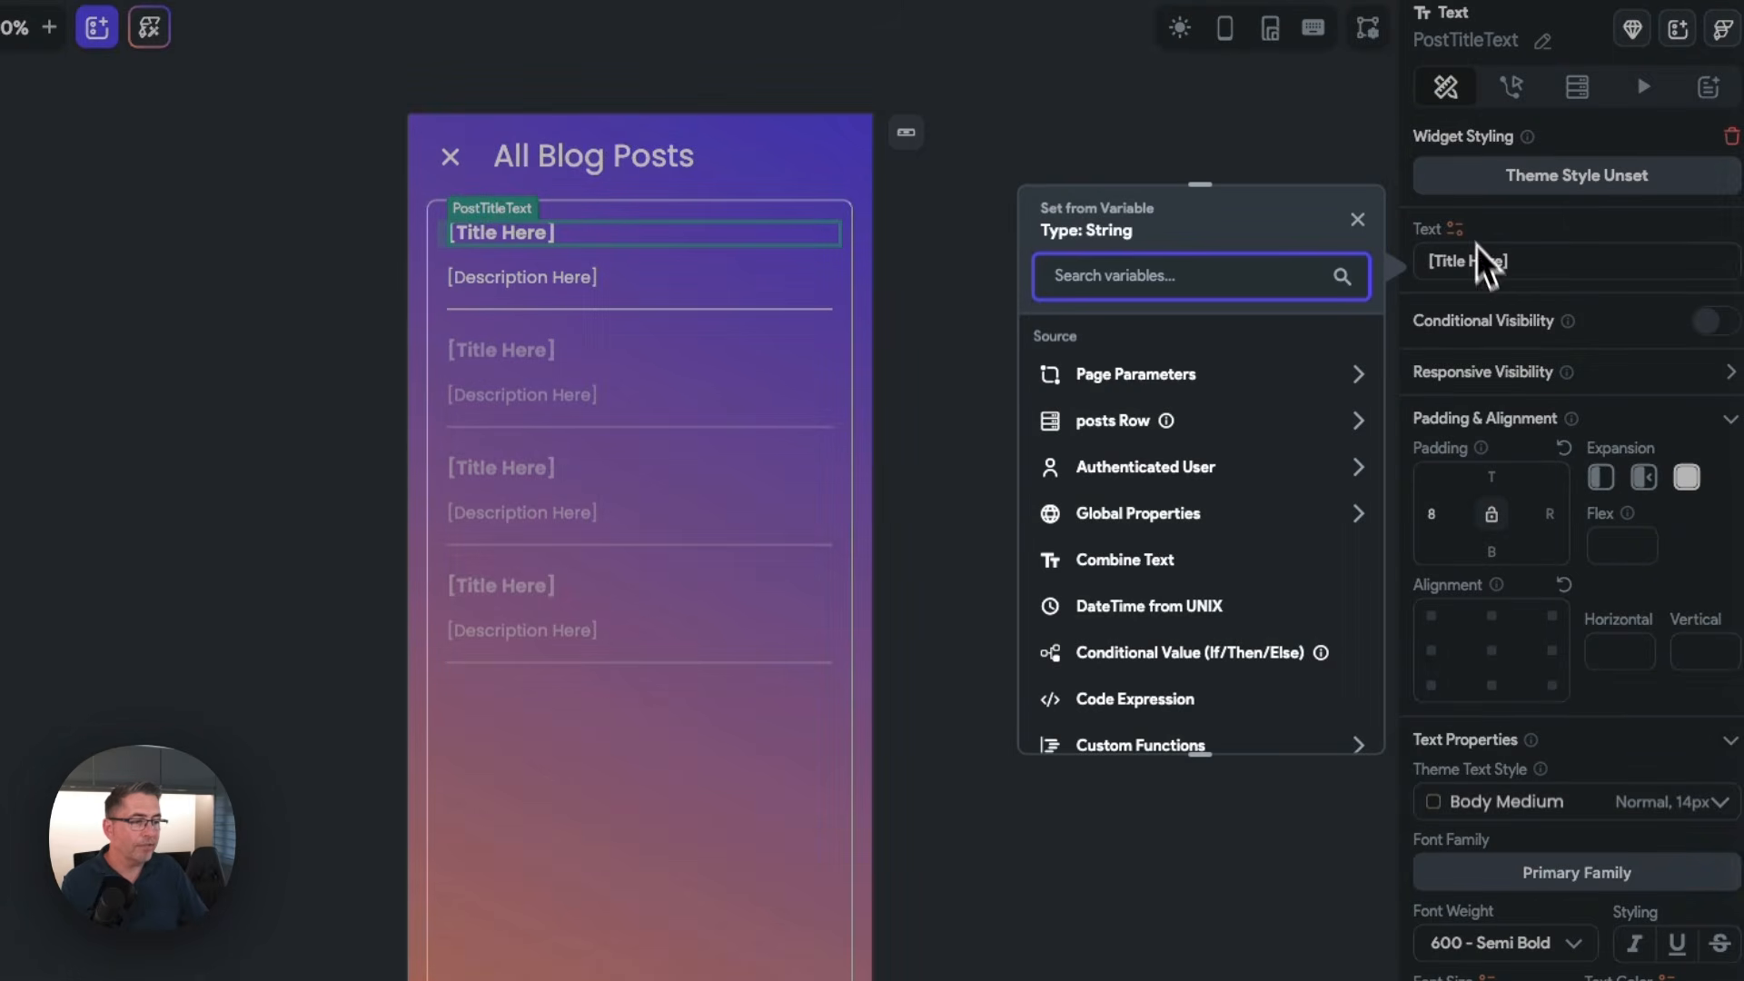
left_click(1116, 421)
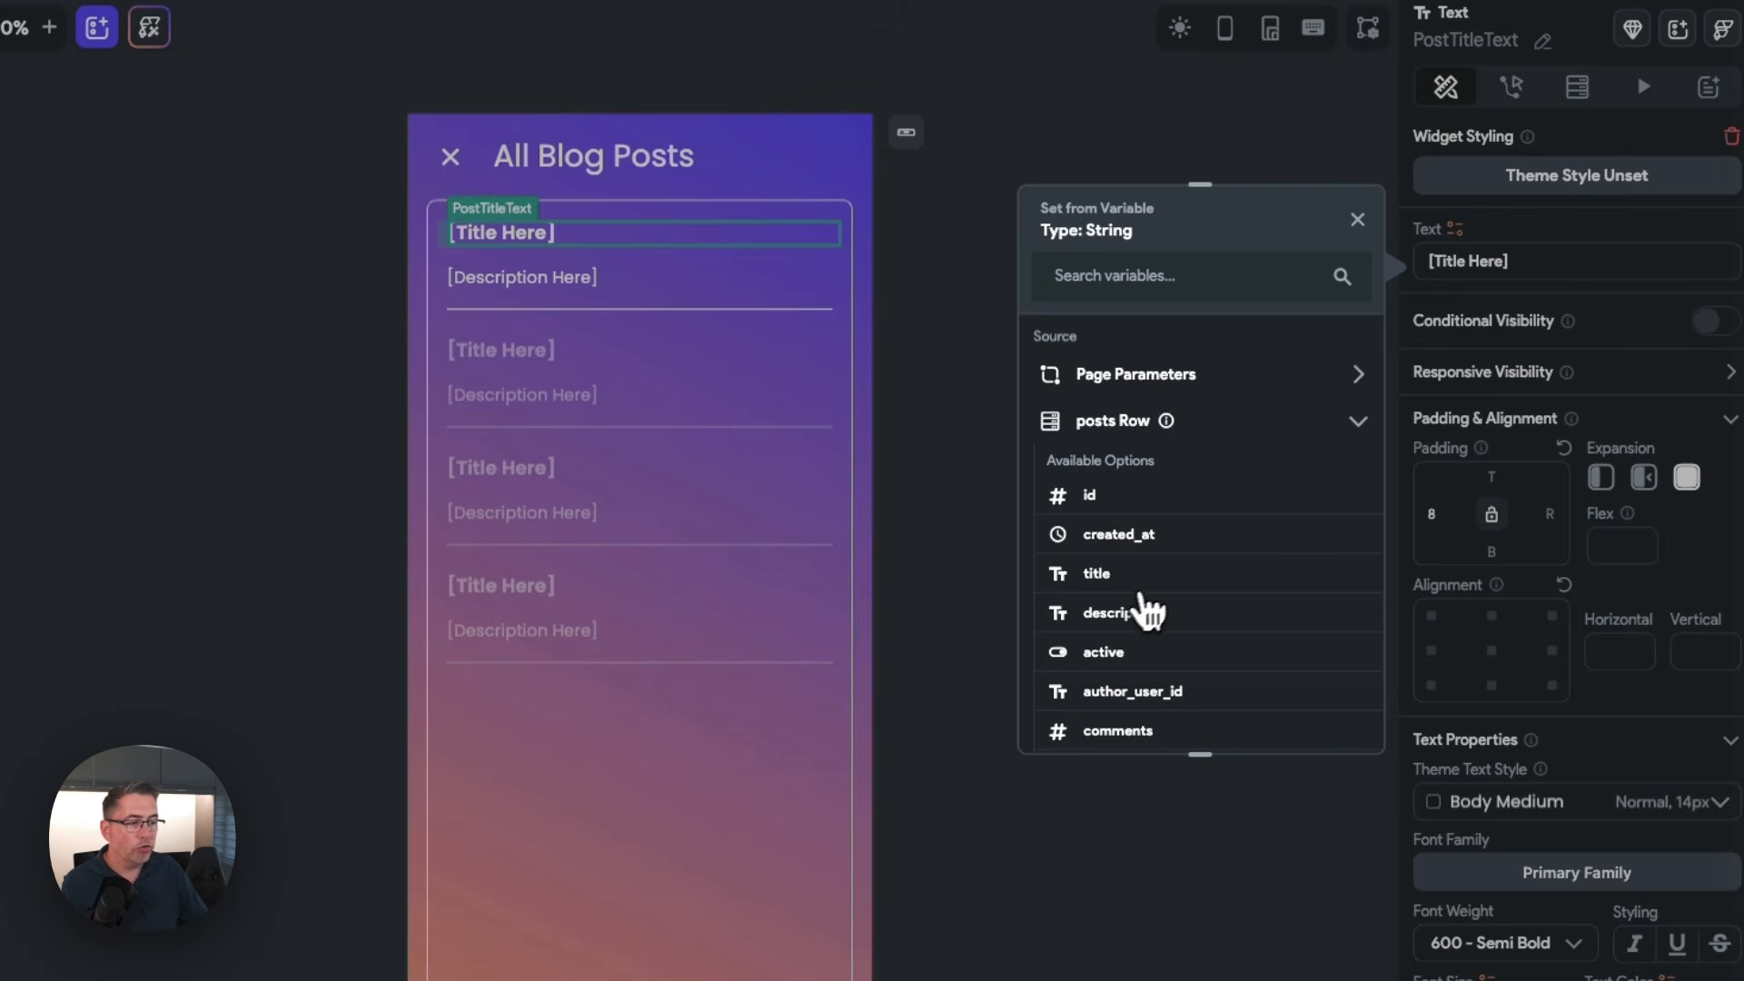
left_click(1106, 576)
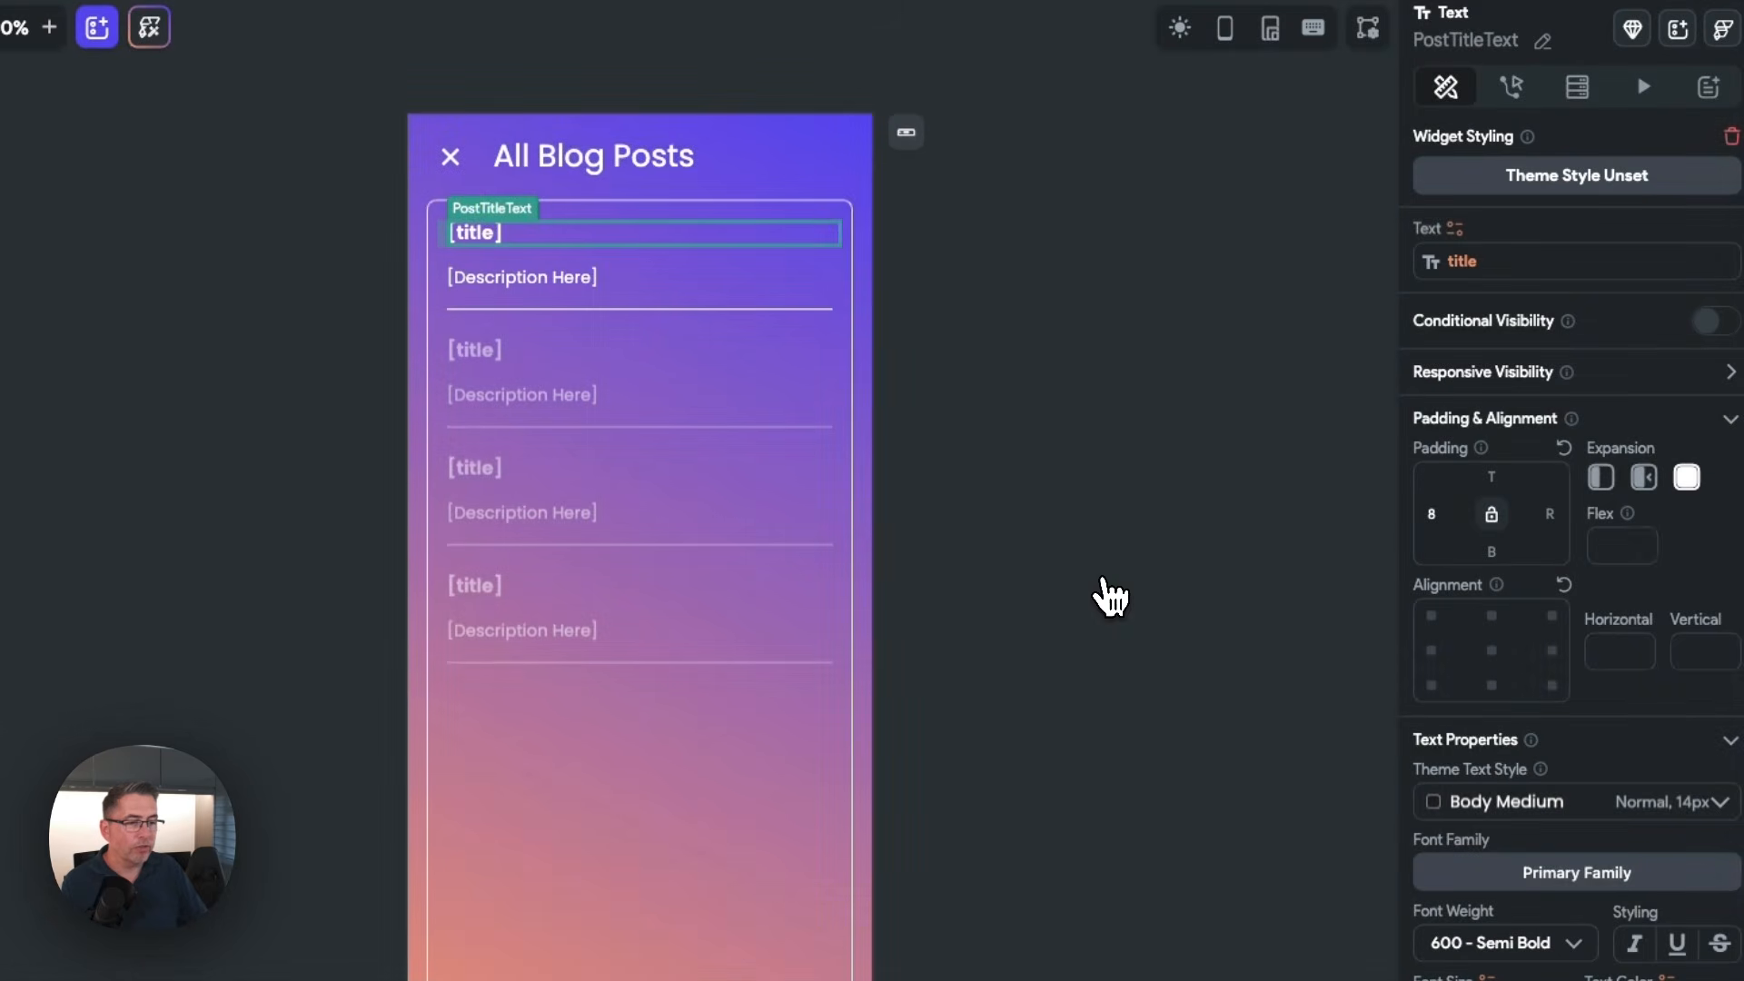
Bind the PostDescriptionText widget's text to the description field of the posts Row
left_click(536, 281)
left_click(1456, 230)
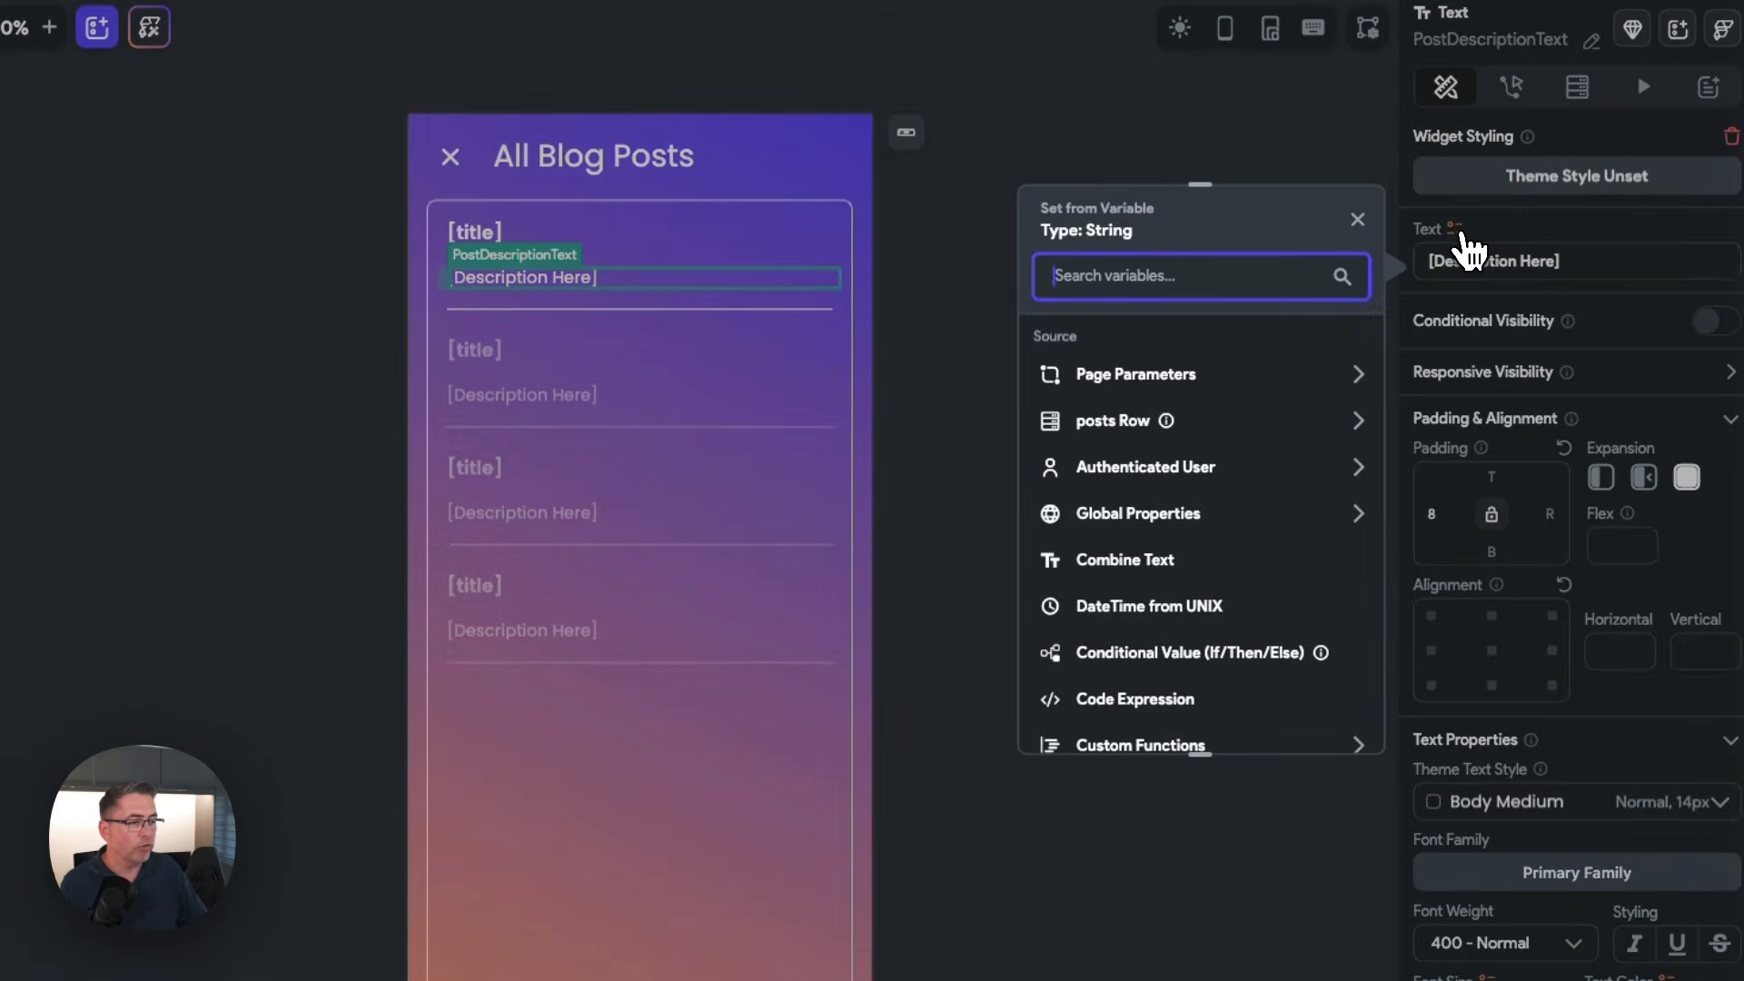
left_click(1121, 427)
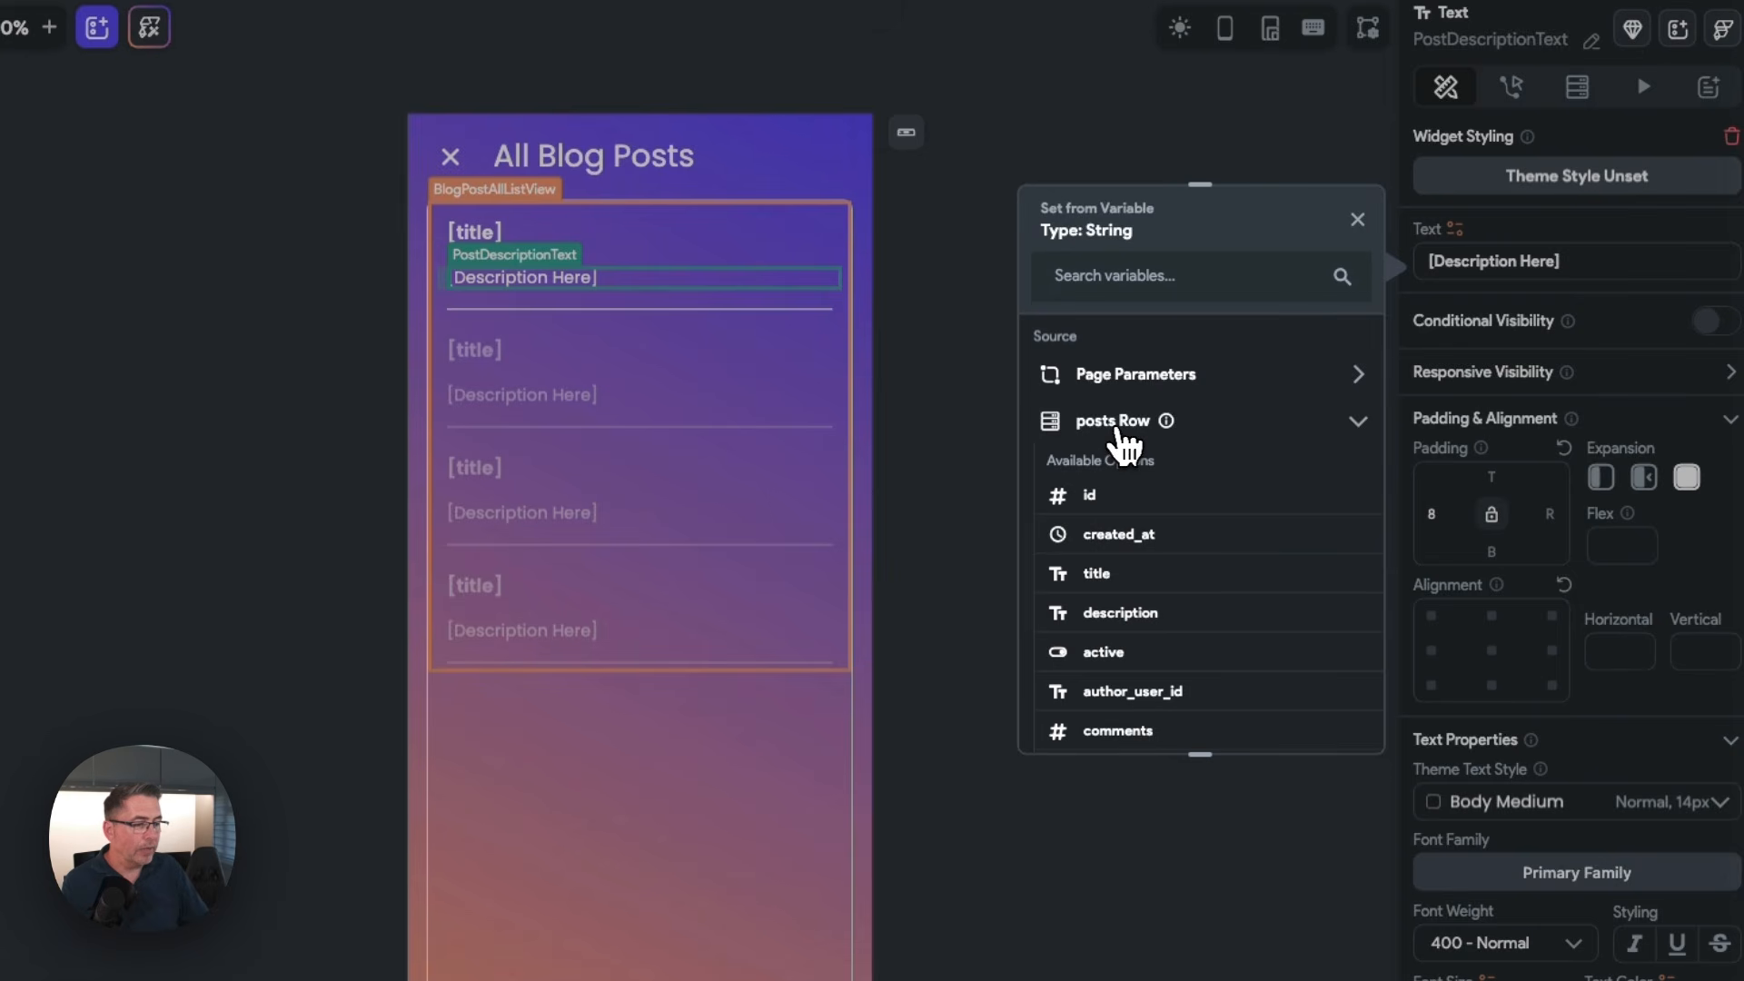
left_click(1105, 616)
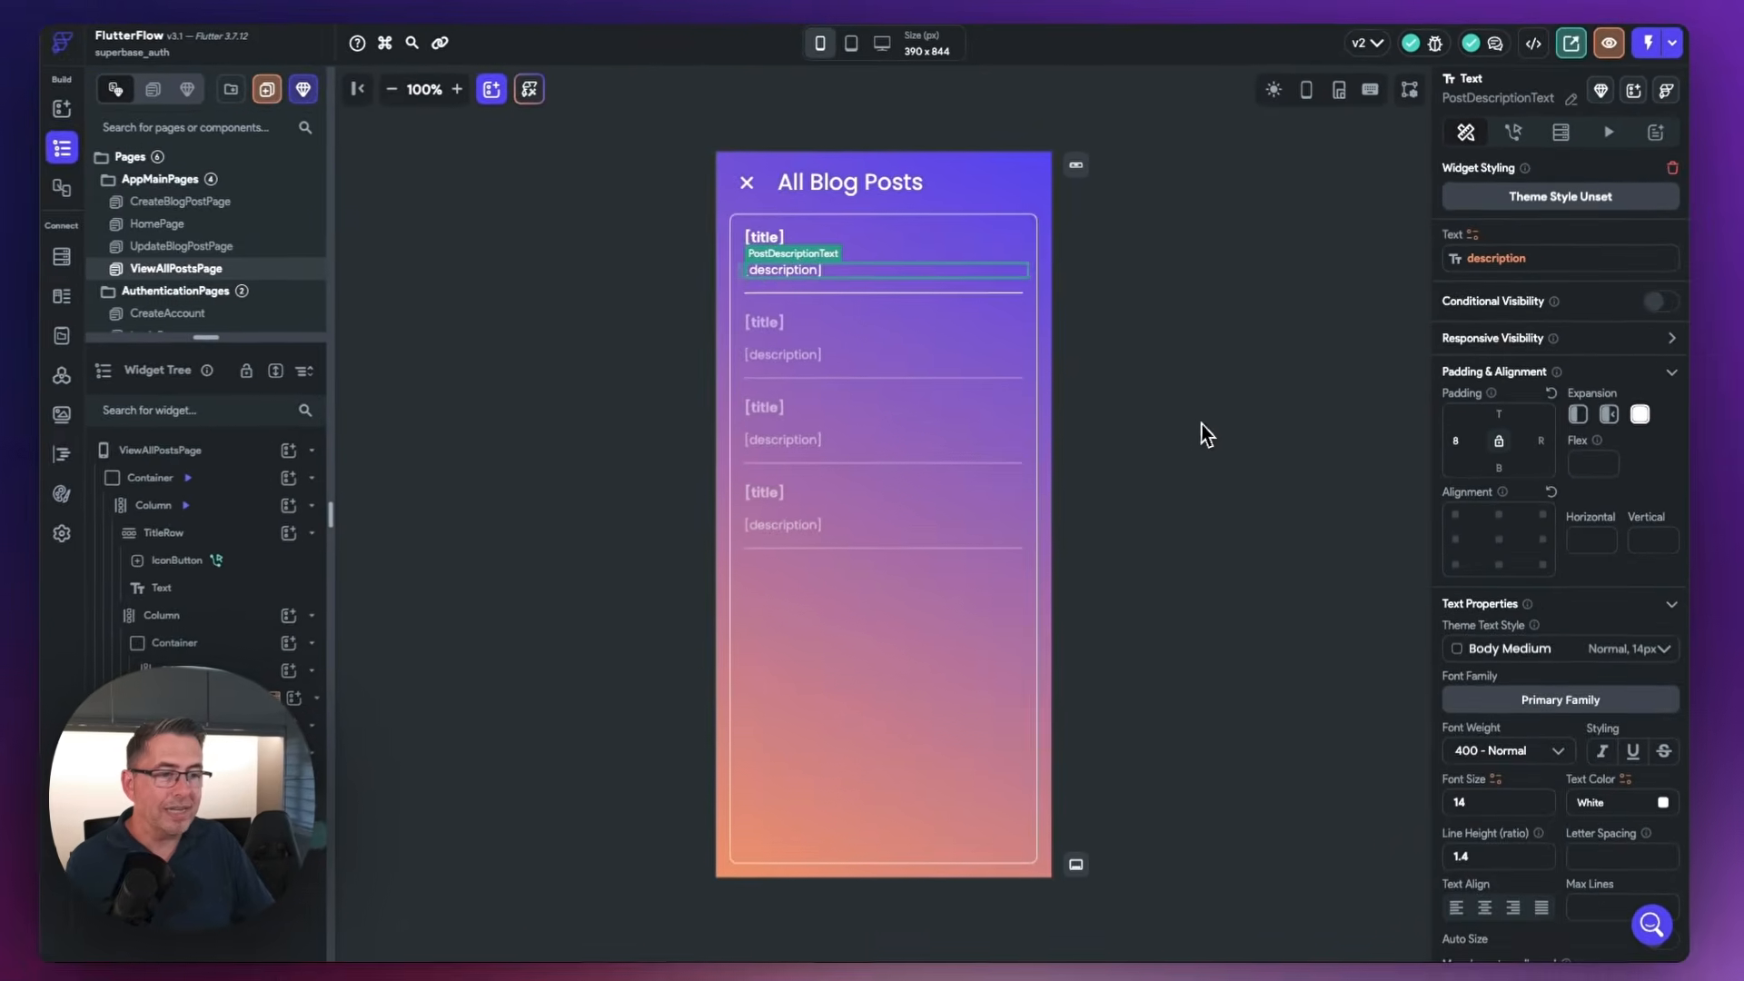
left_click(1089, 511)
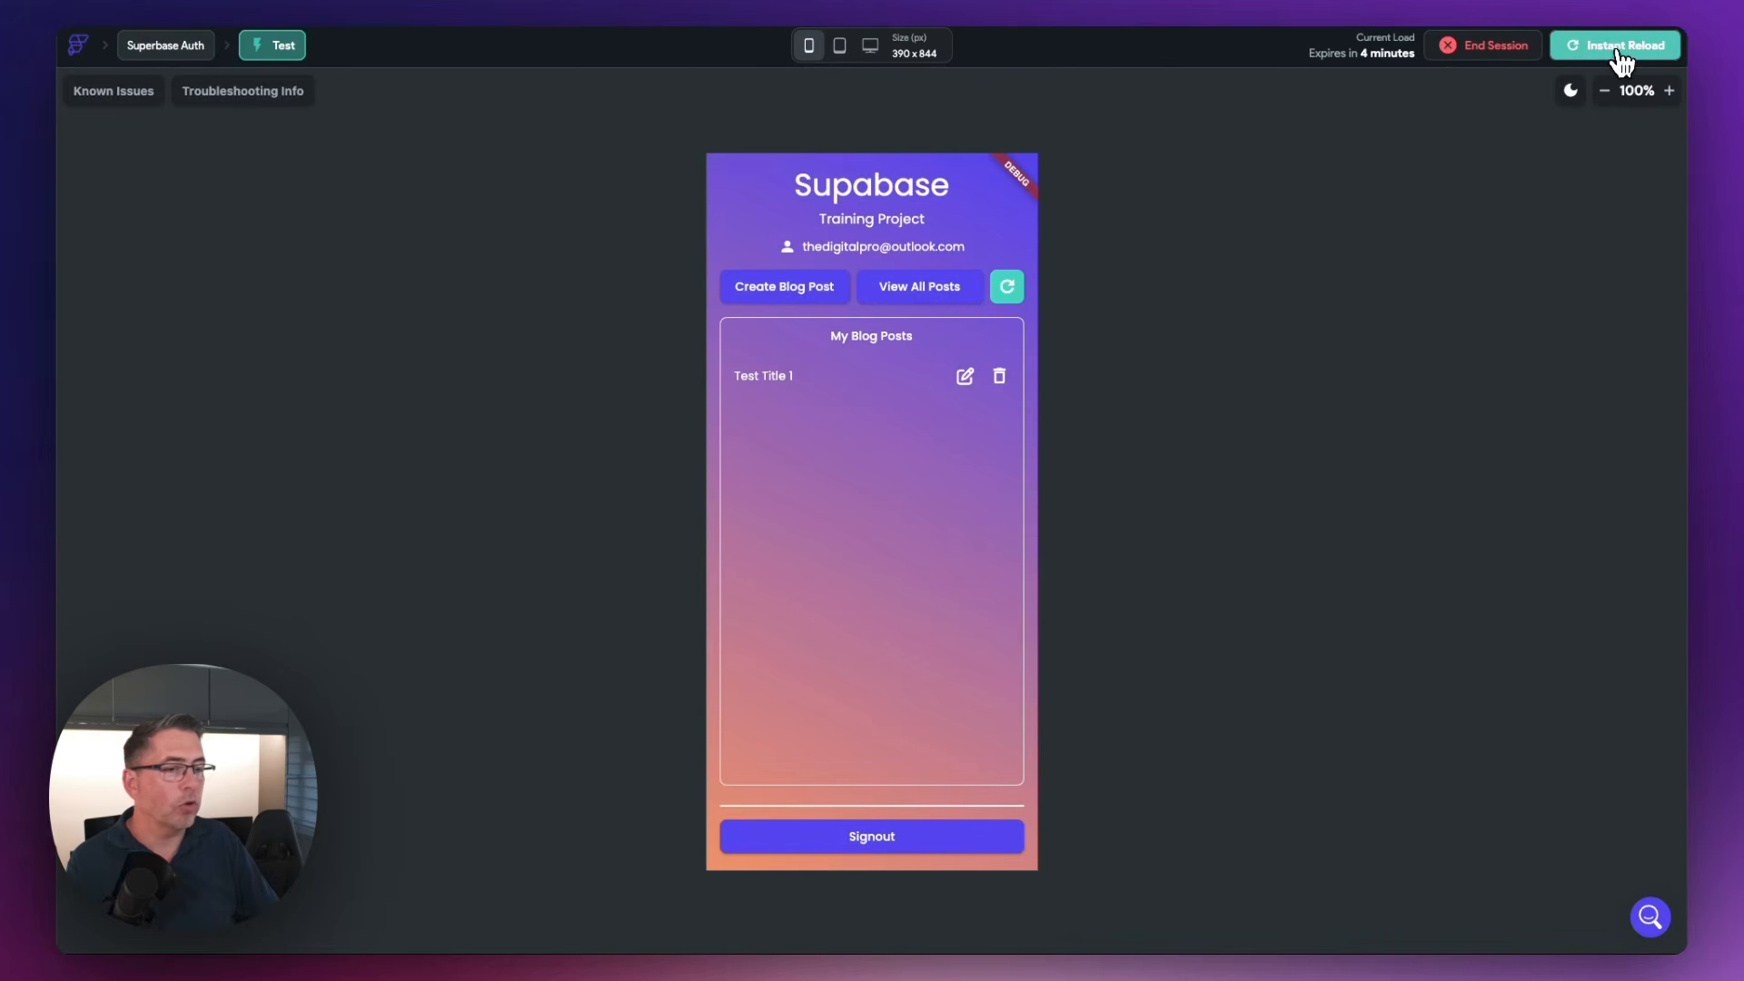
Reload the running test app with the latest changes and view all blog posts
left_click(1621, 62)
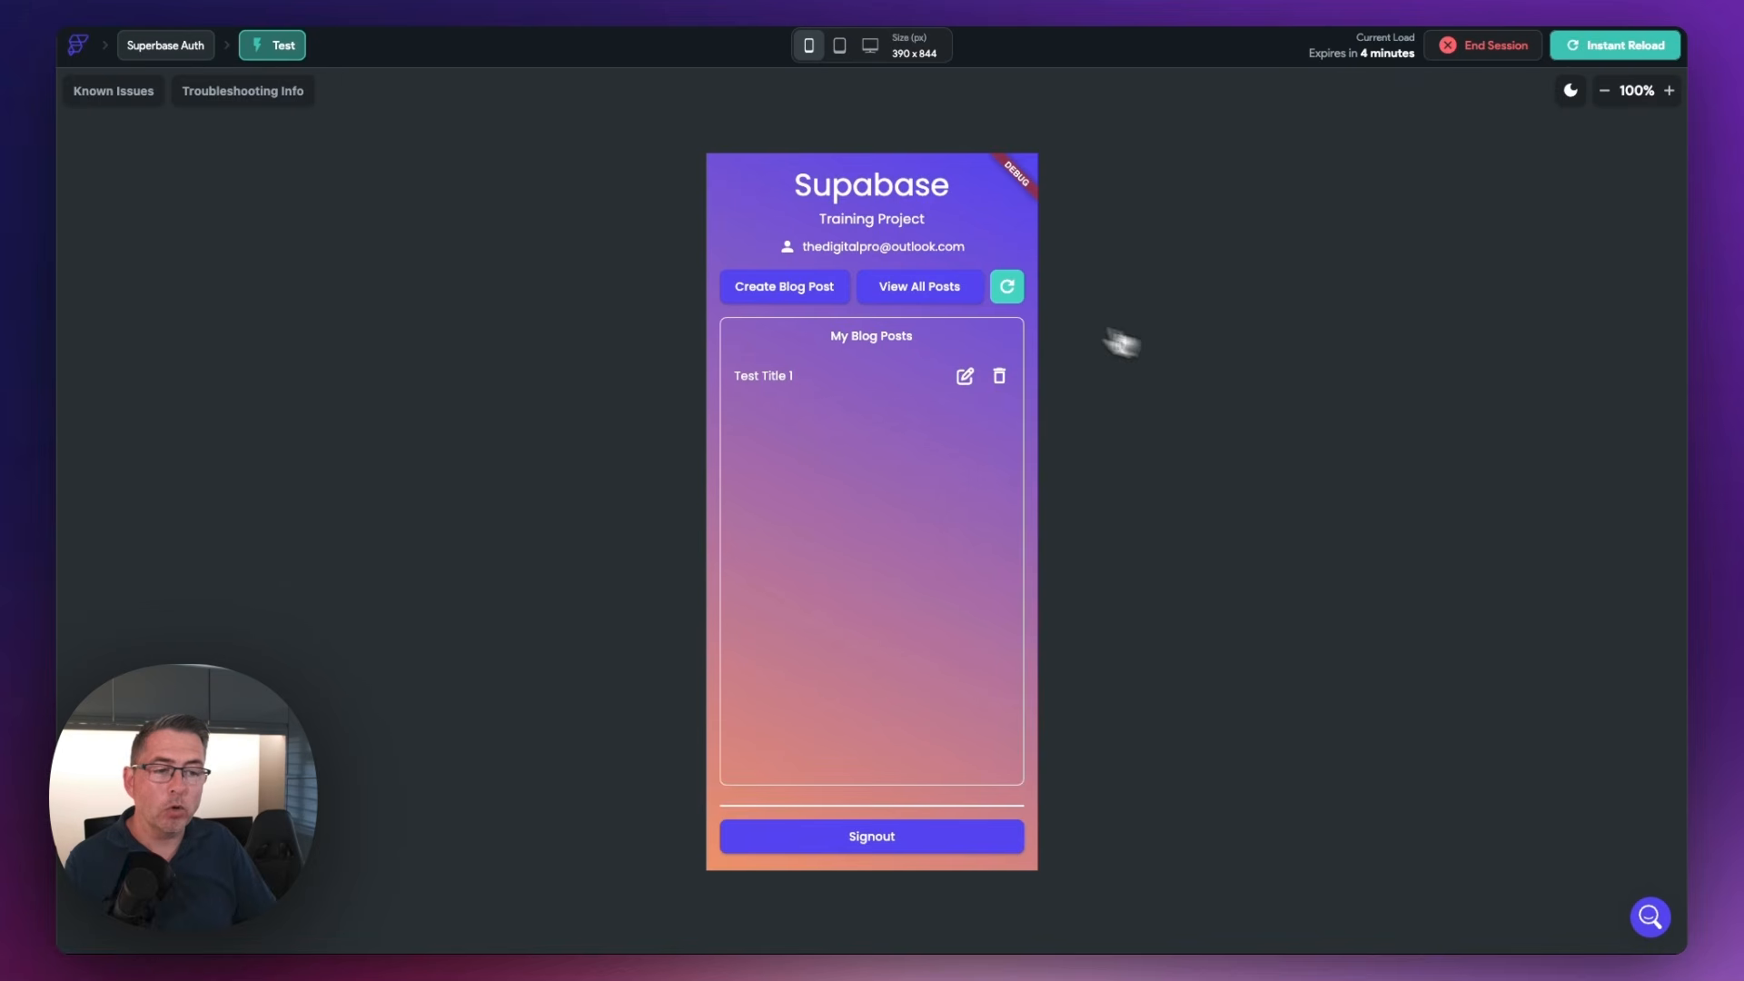
left_click(918, 289)
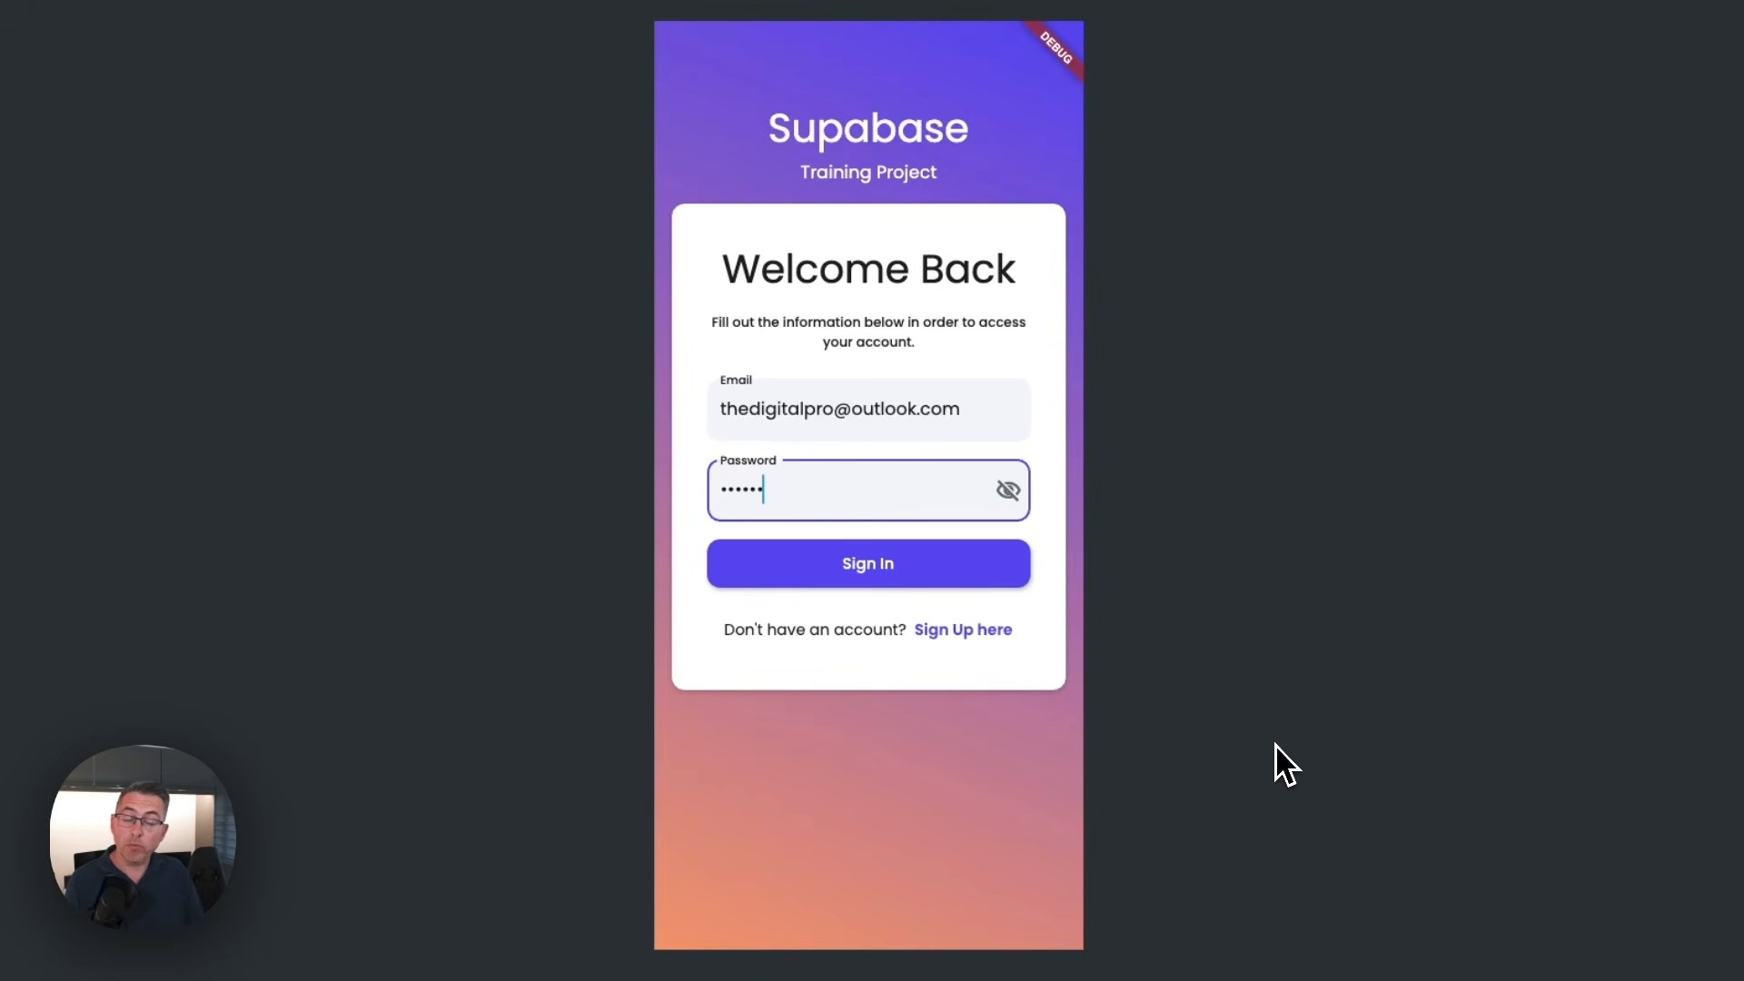
Sign in to the test app with the second account's email and view all blog posts
left_click(833, 410)
type("2")
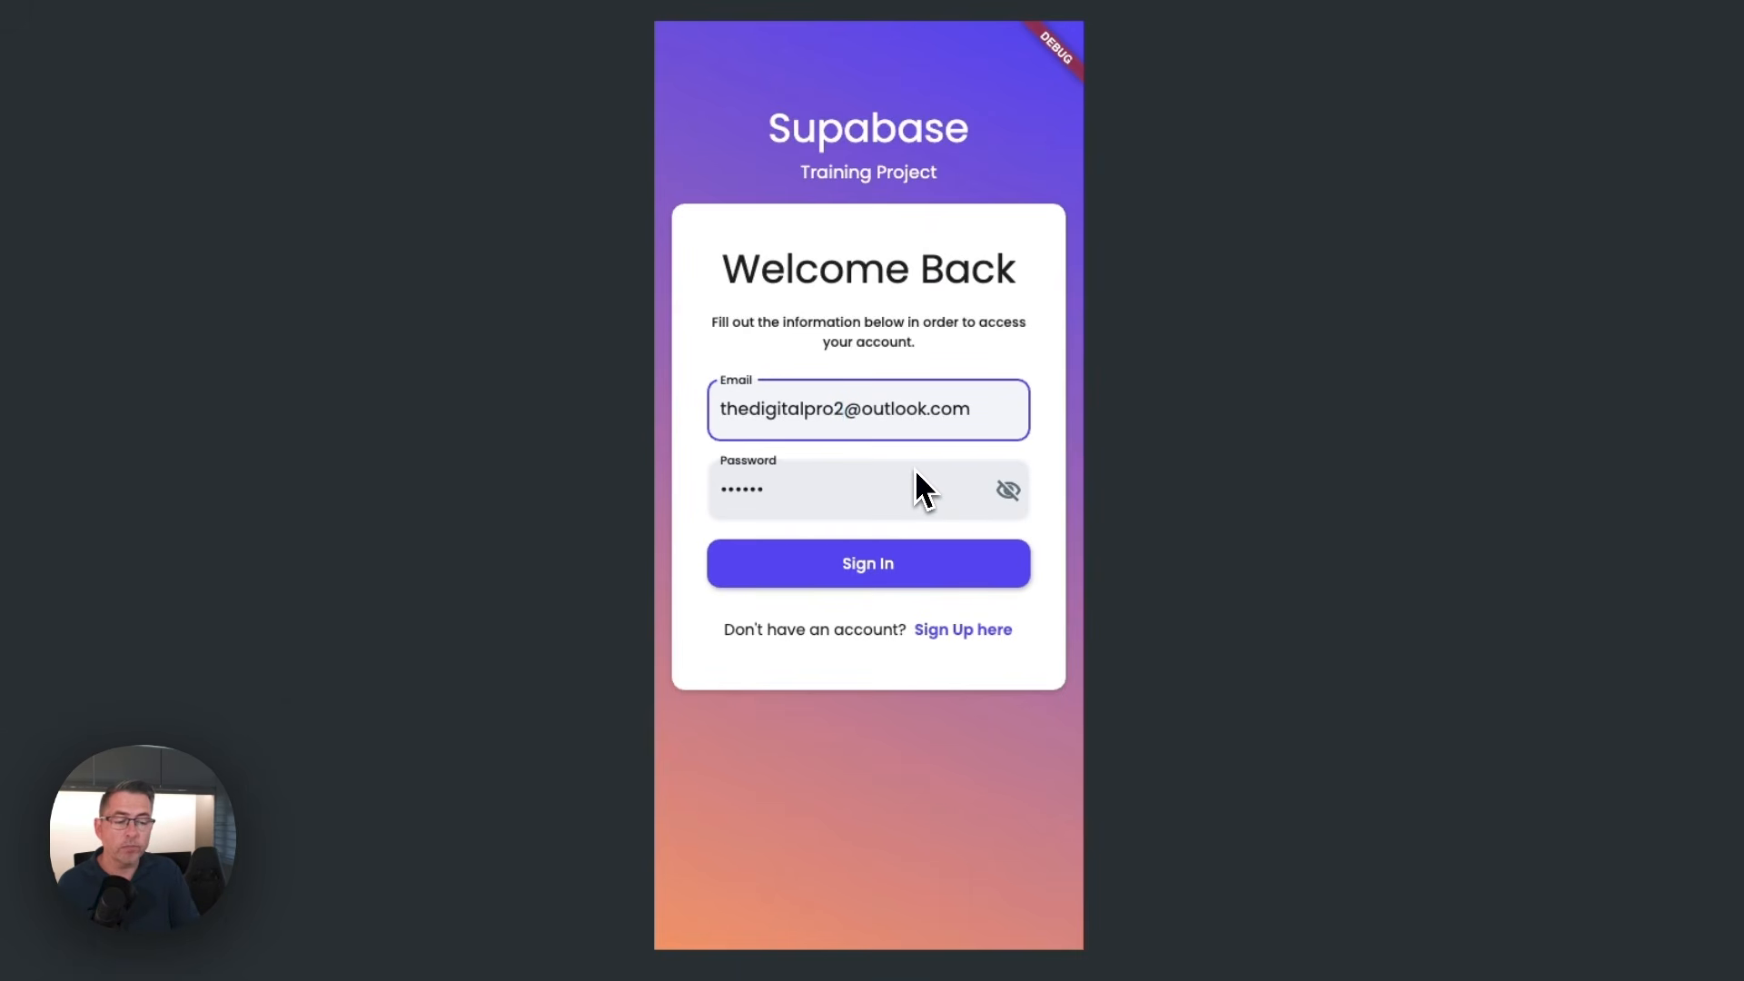
left_click(894, 581)
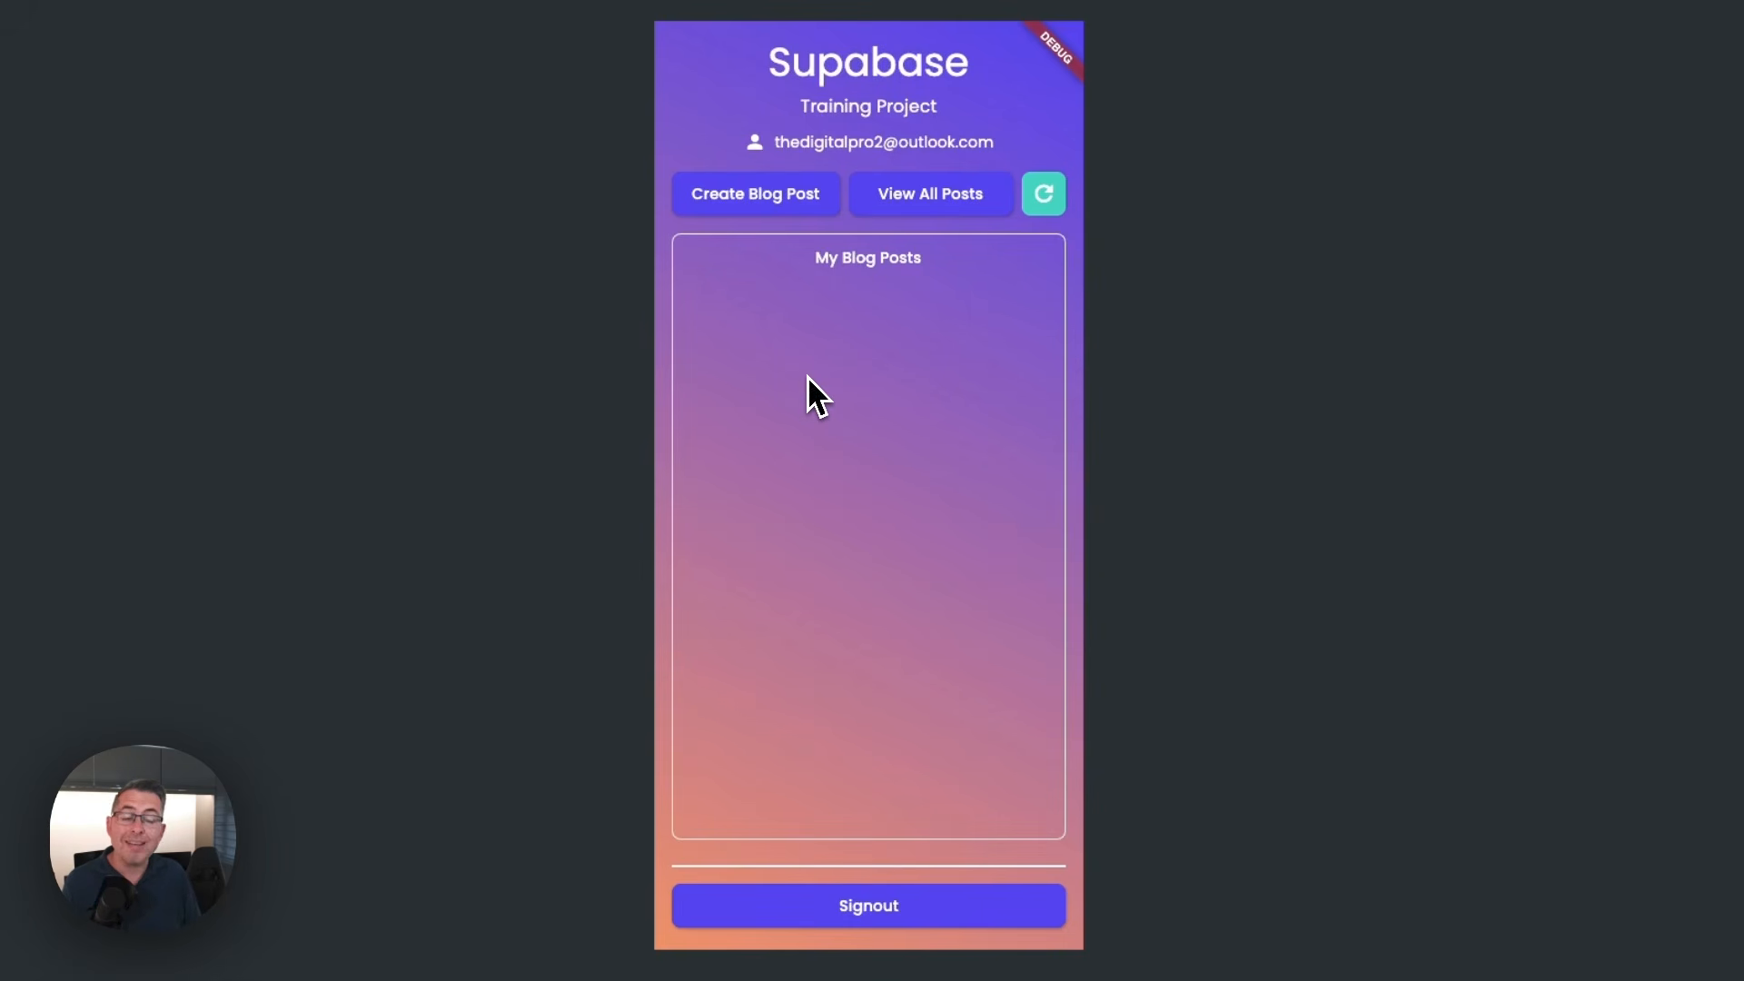
left_click(923, 209)
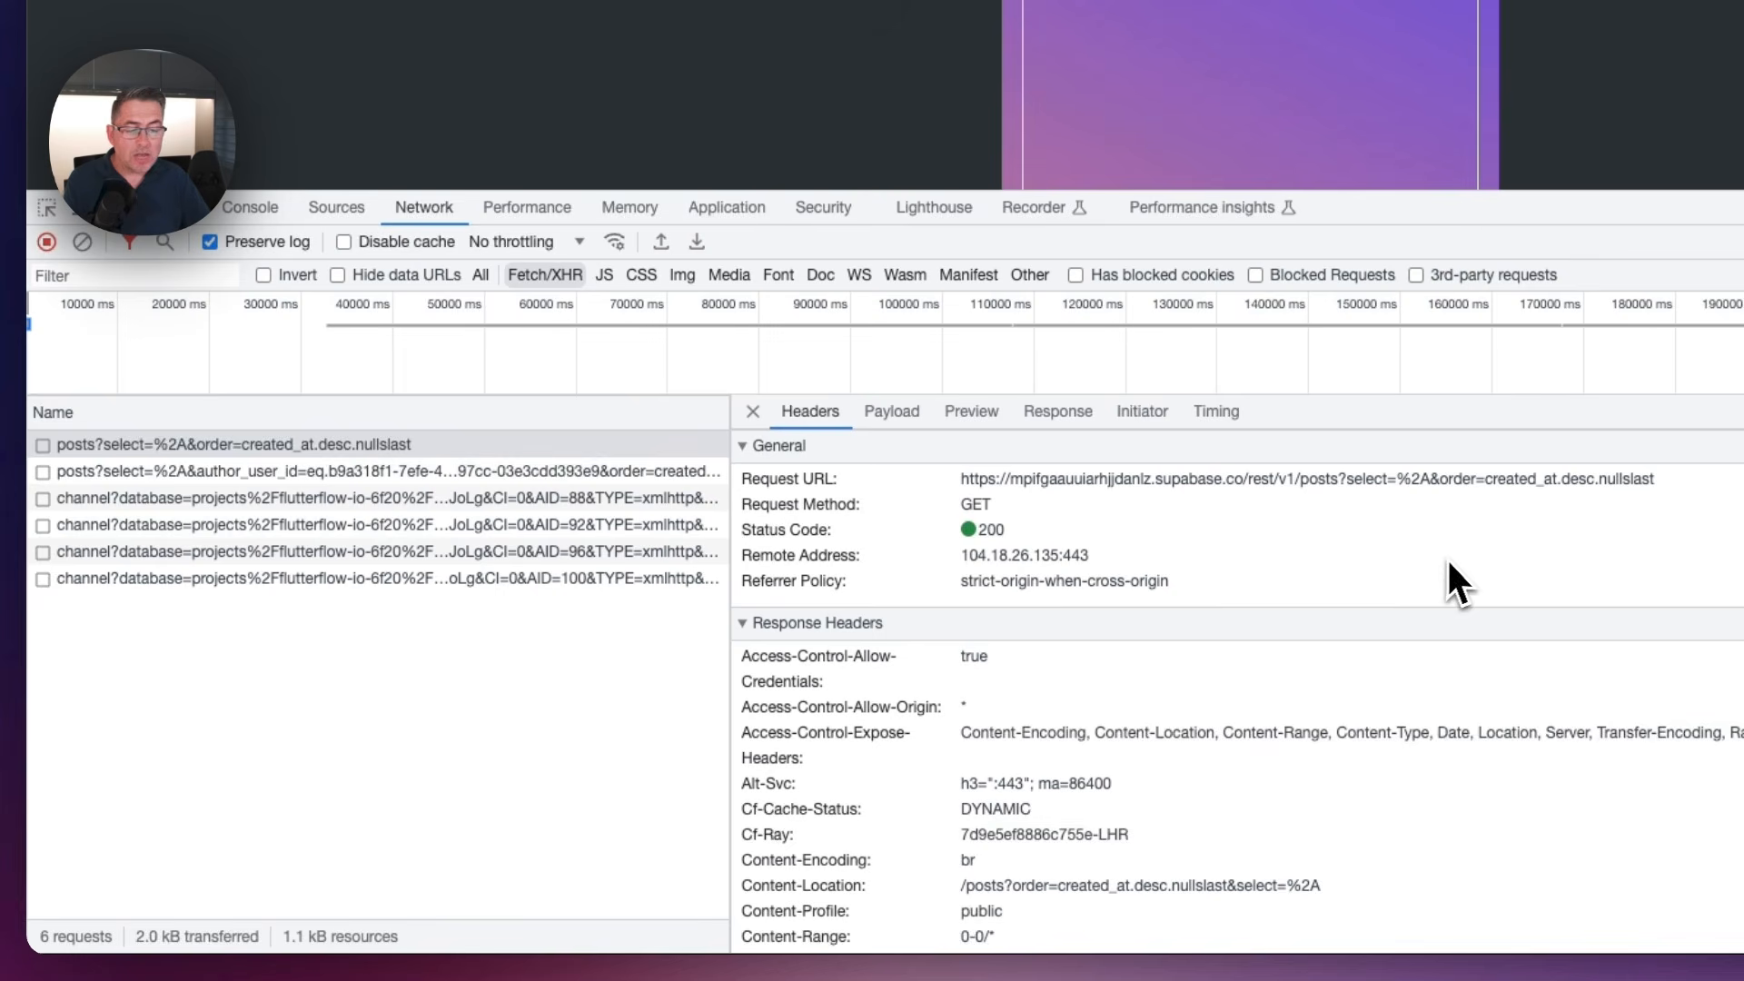
Examine the posts request's headers in the network log, down to the Apikey and the Authorization bearer token
scroll(1448, 557, "down", 1)
scroll(1450, 556, "down", 10)
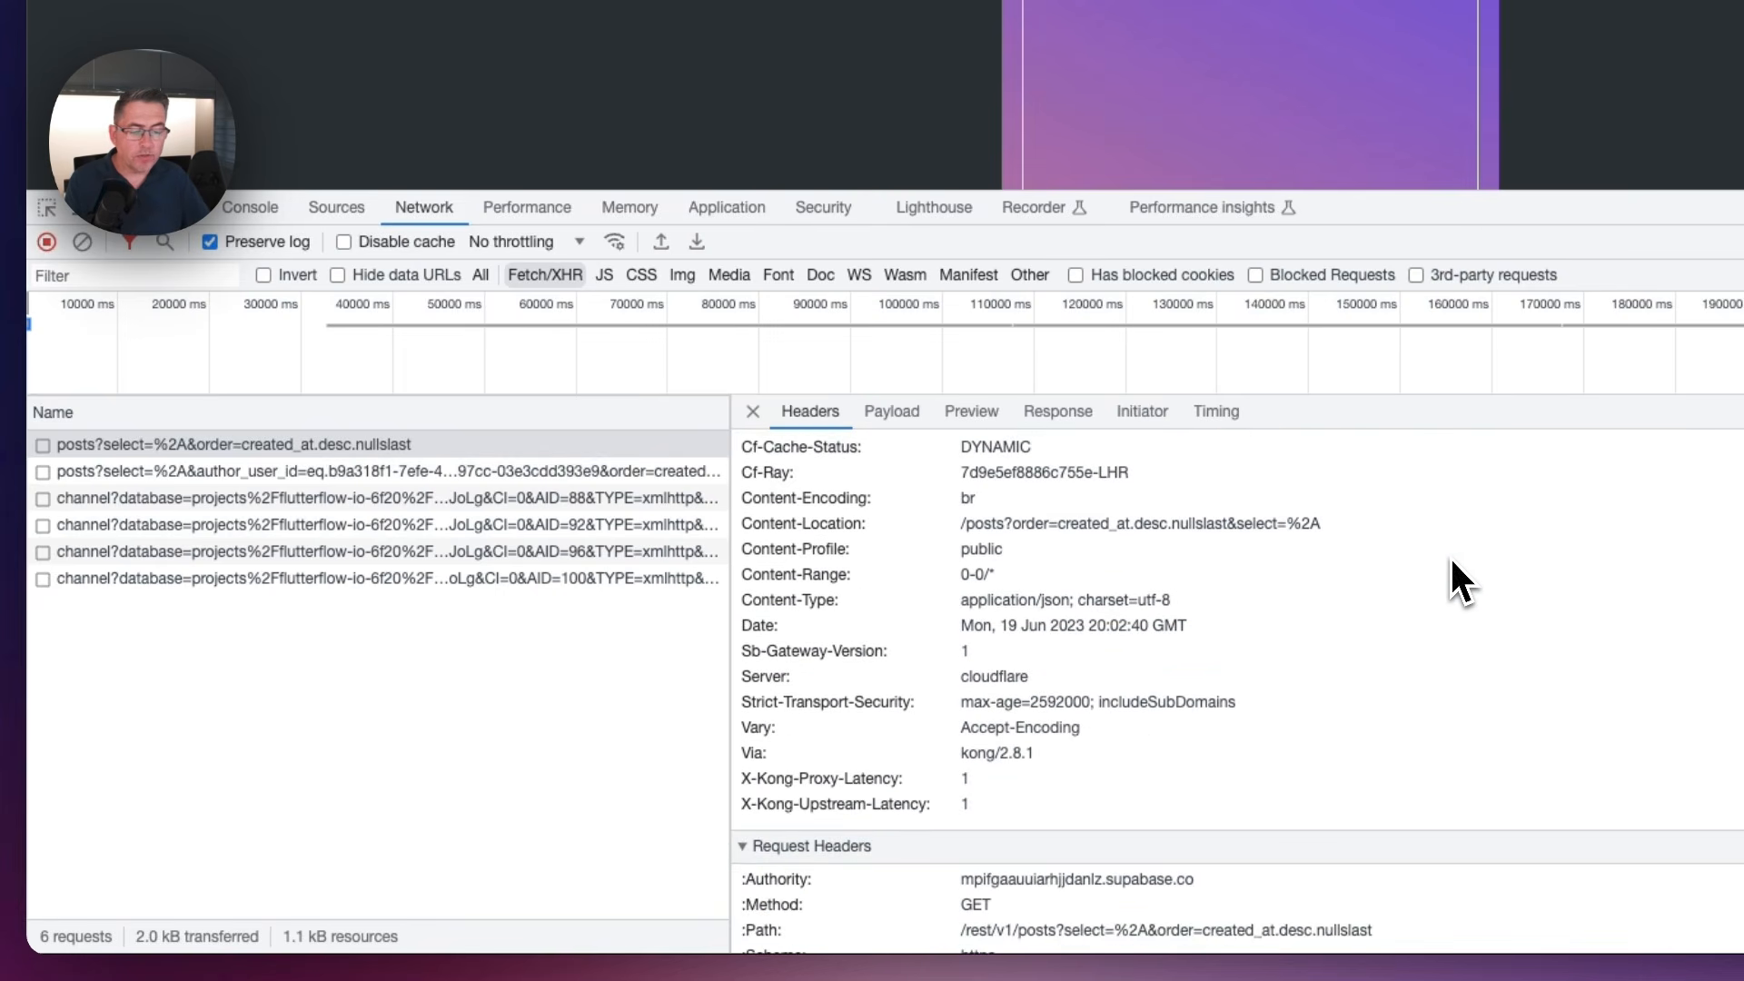
scroll(1450, 556, "down", 7)
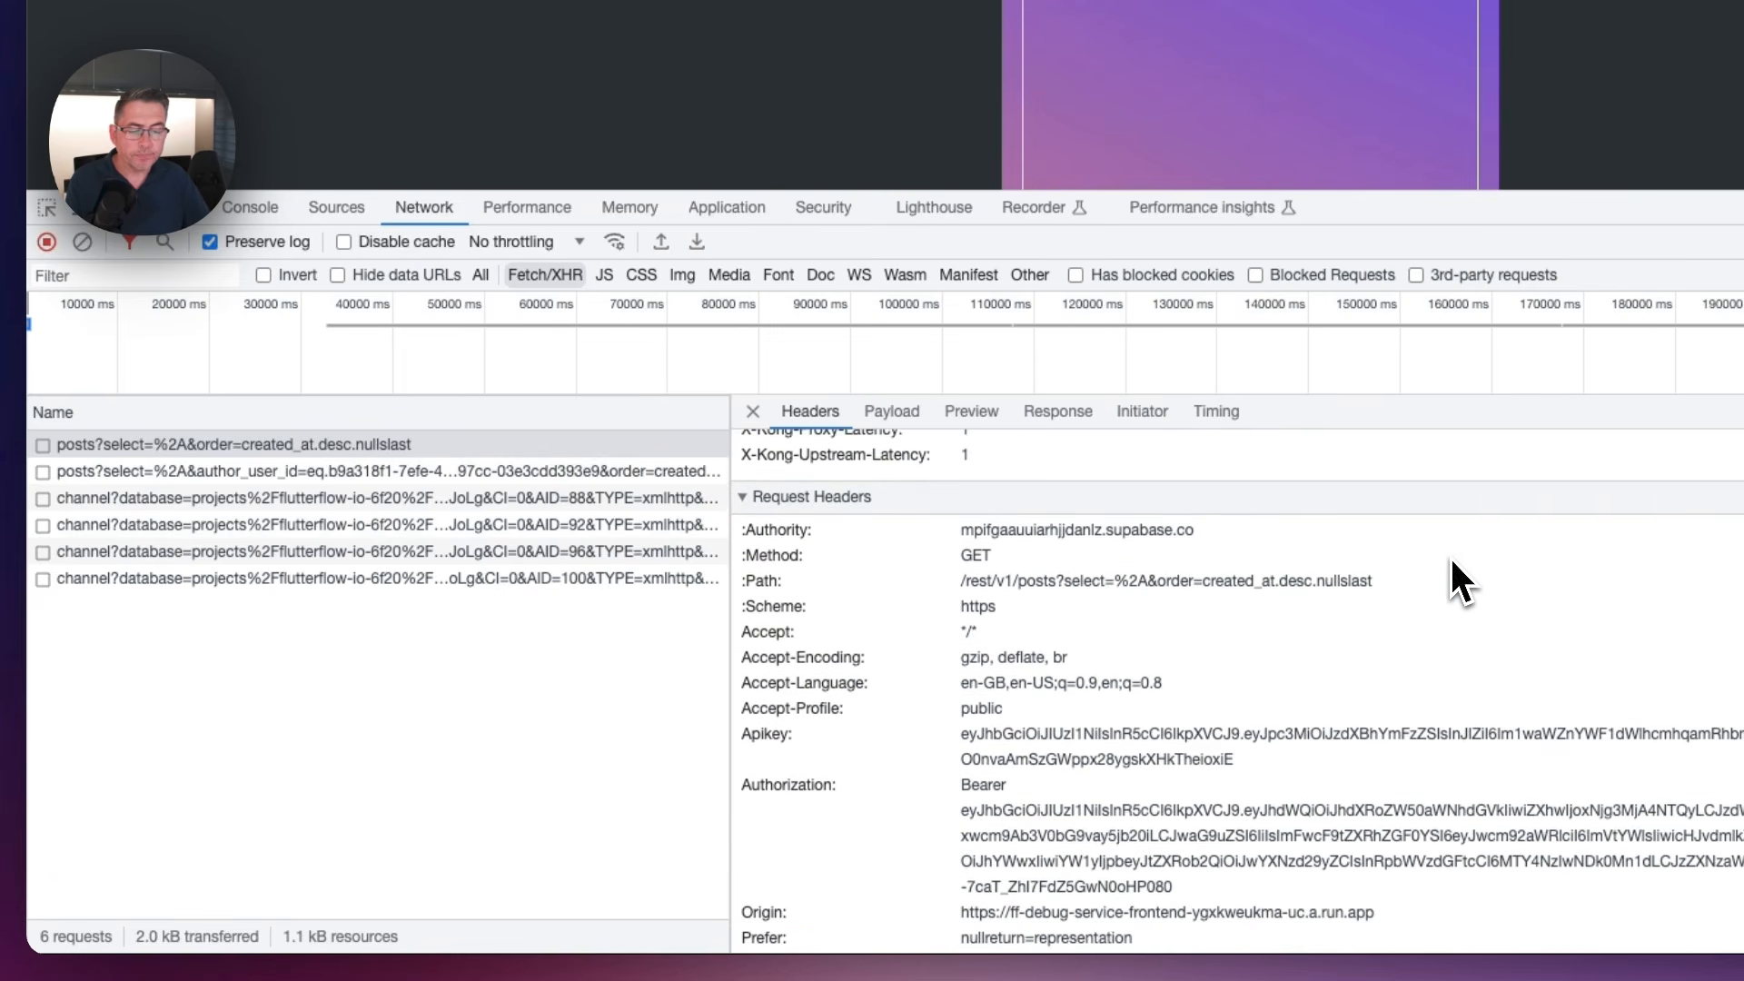
scroll(1450, 556, "down", 1)
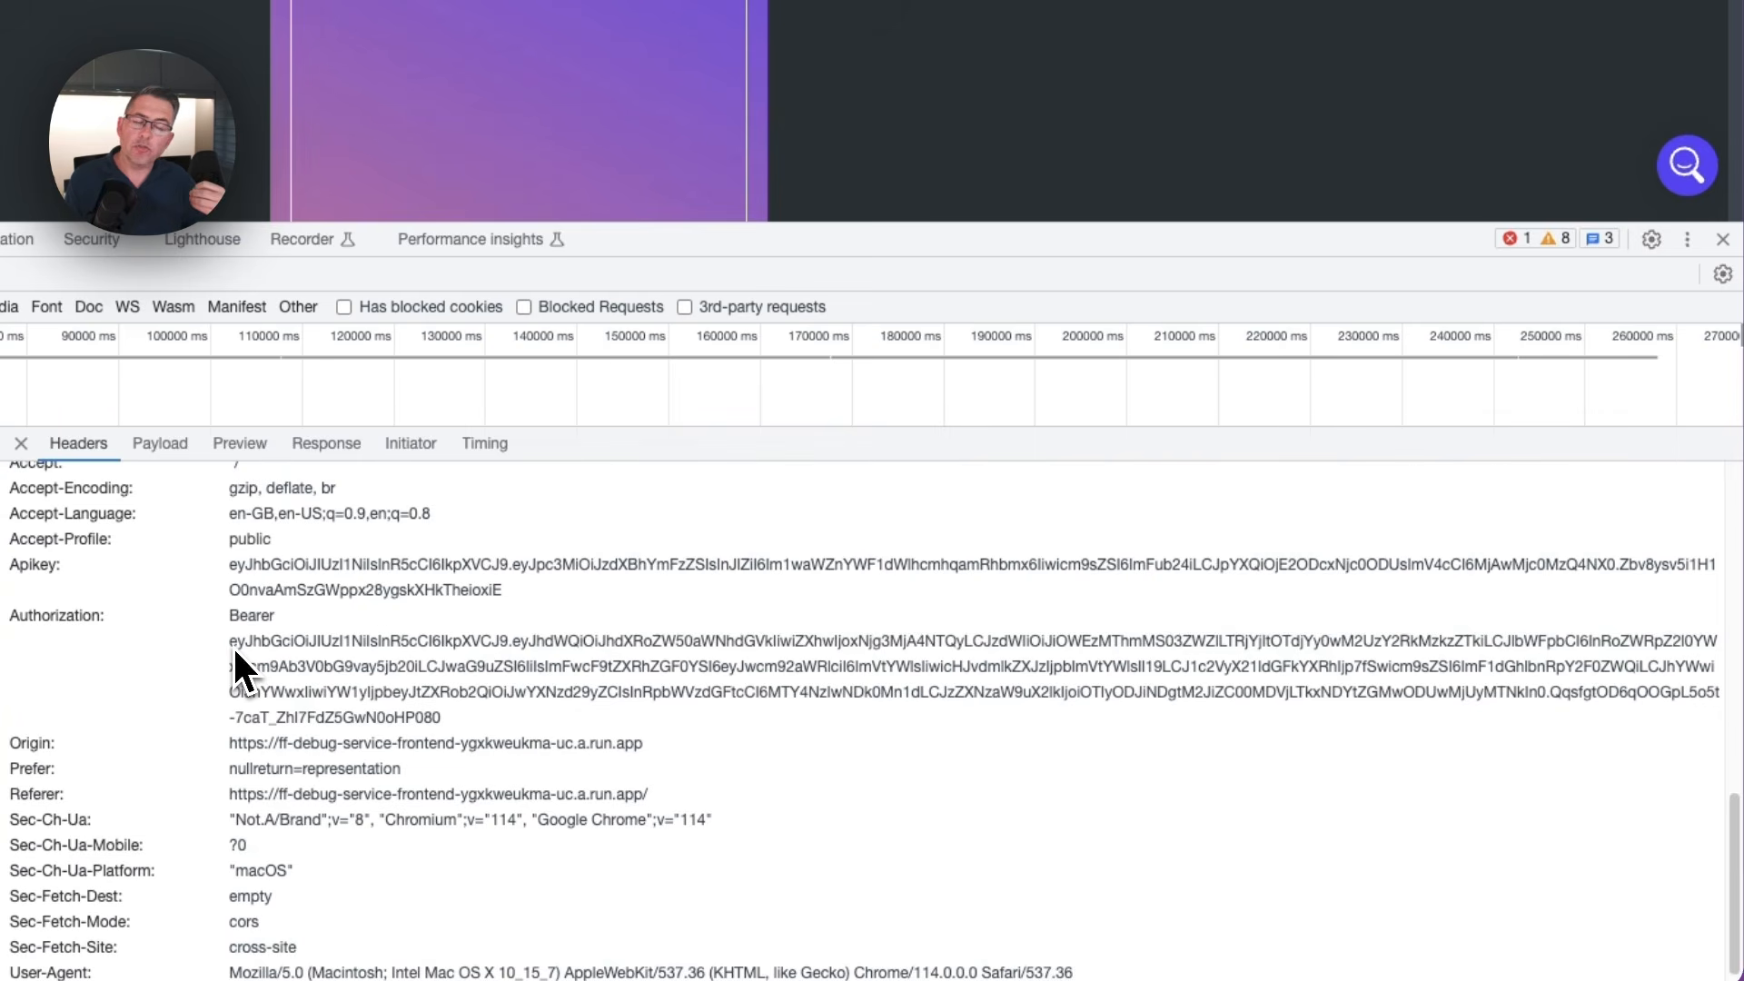
scroll(233, 645, "down", 1)
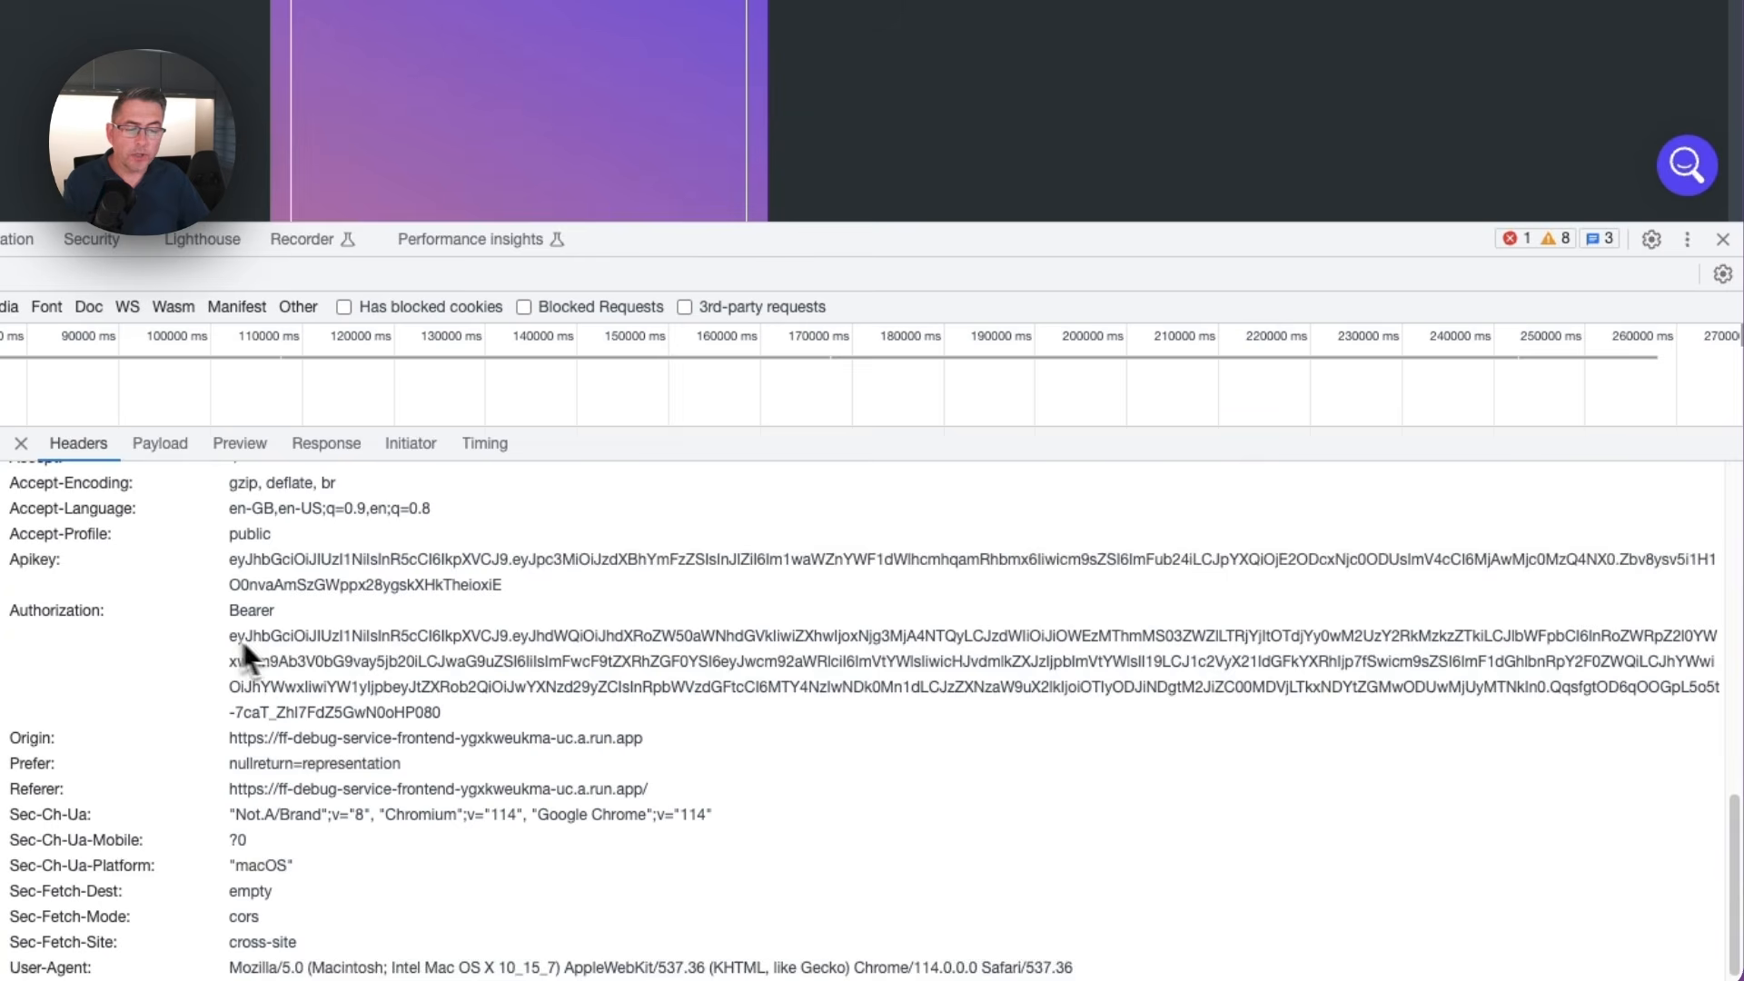
left_click_drag(443, 715, 233, 647)
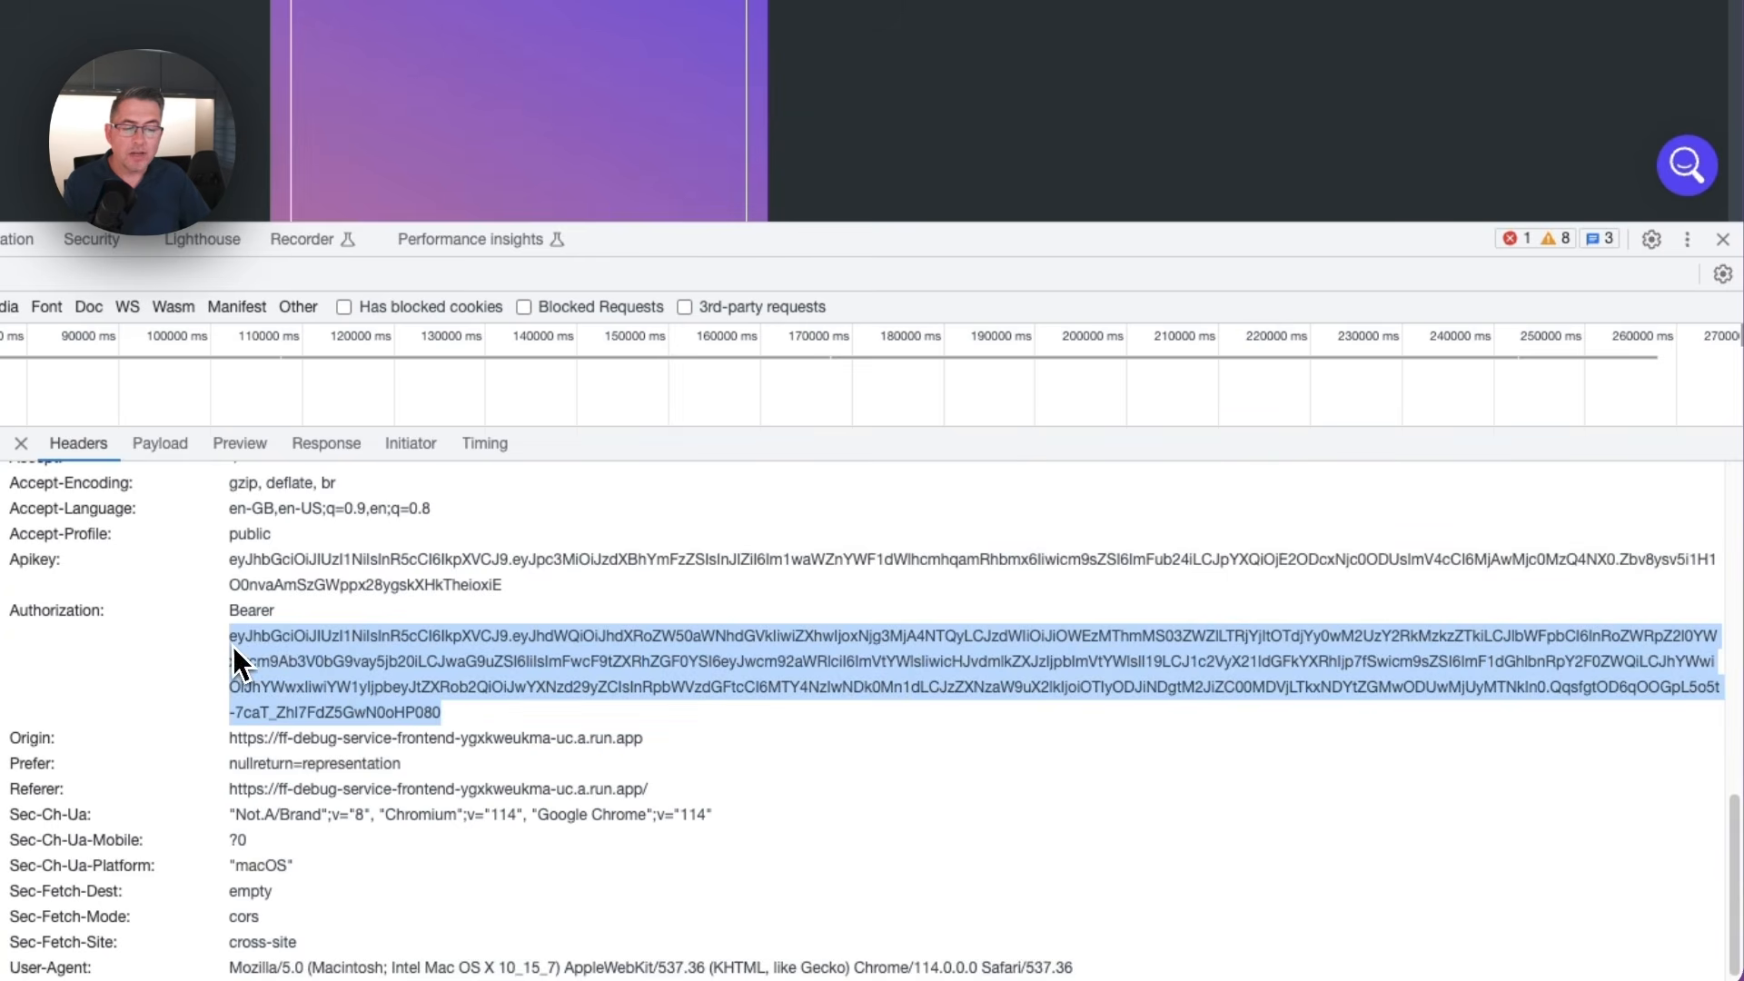
left_click(264, 648)
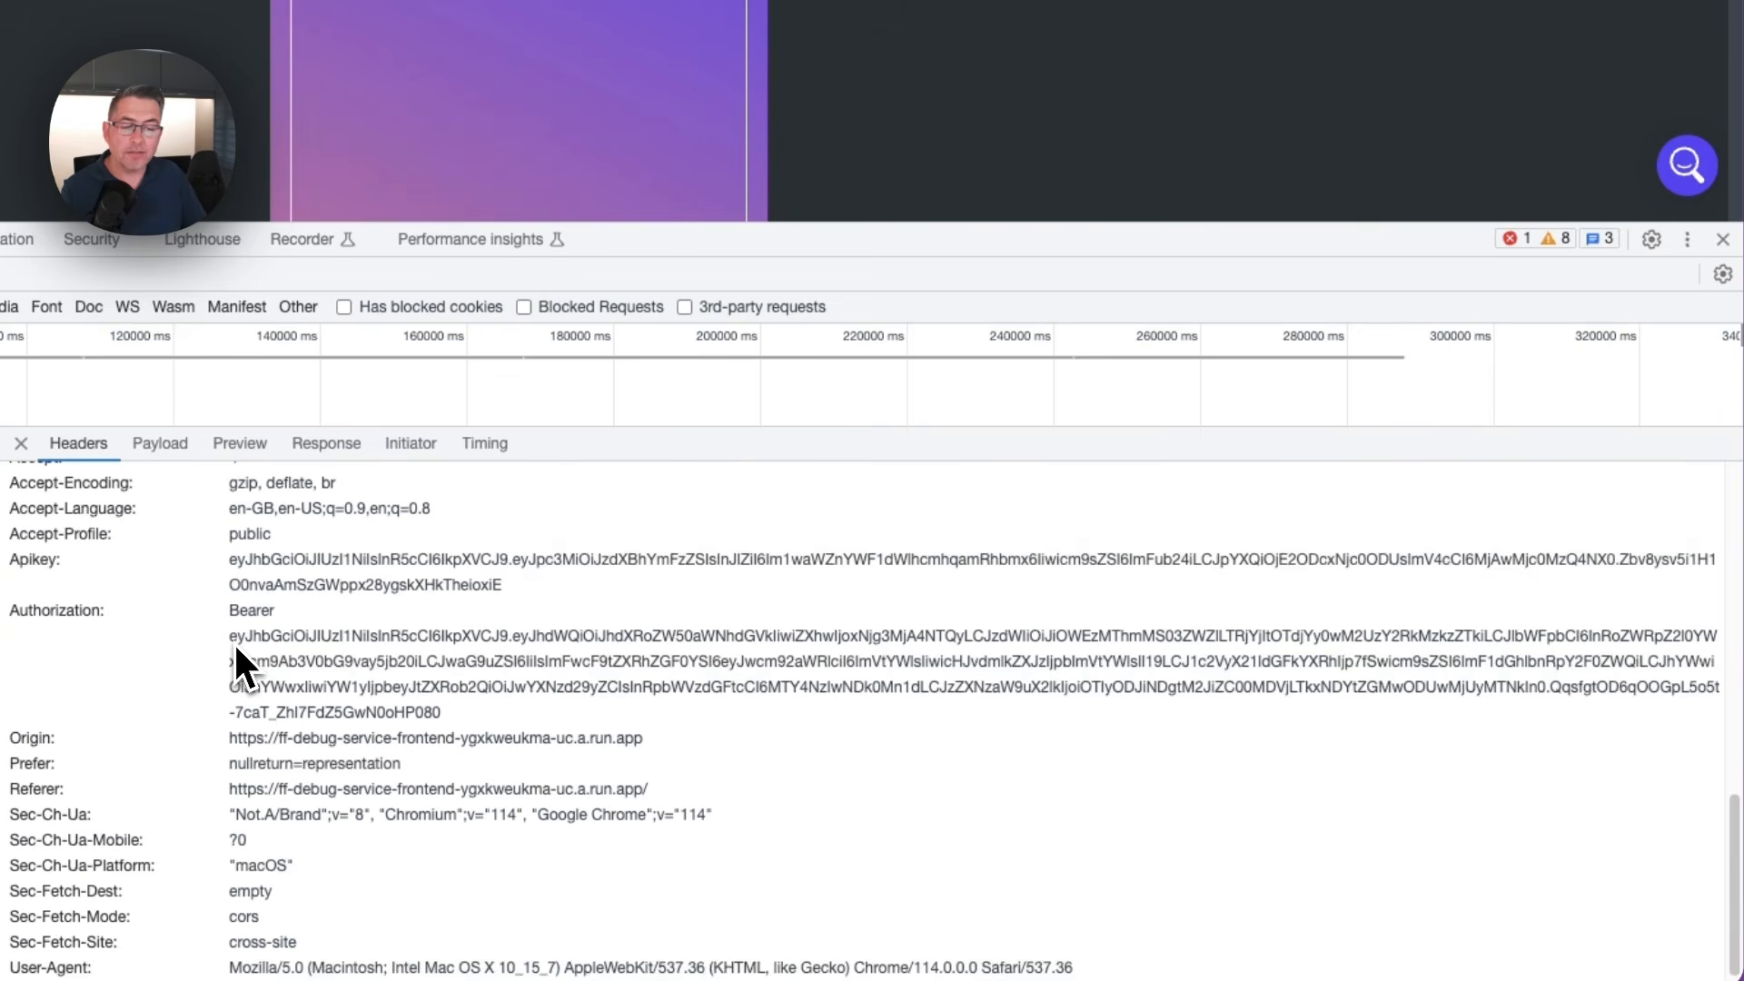
left_click_drag(443, 713, 341, 669)
left_click(341, 669)
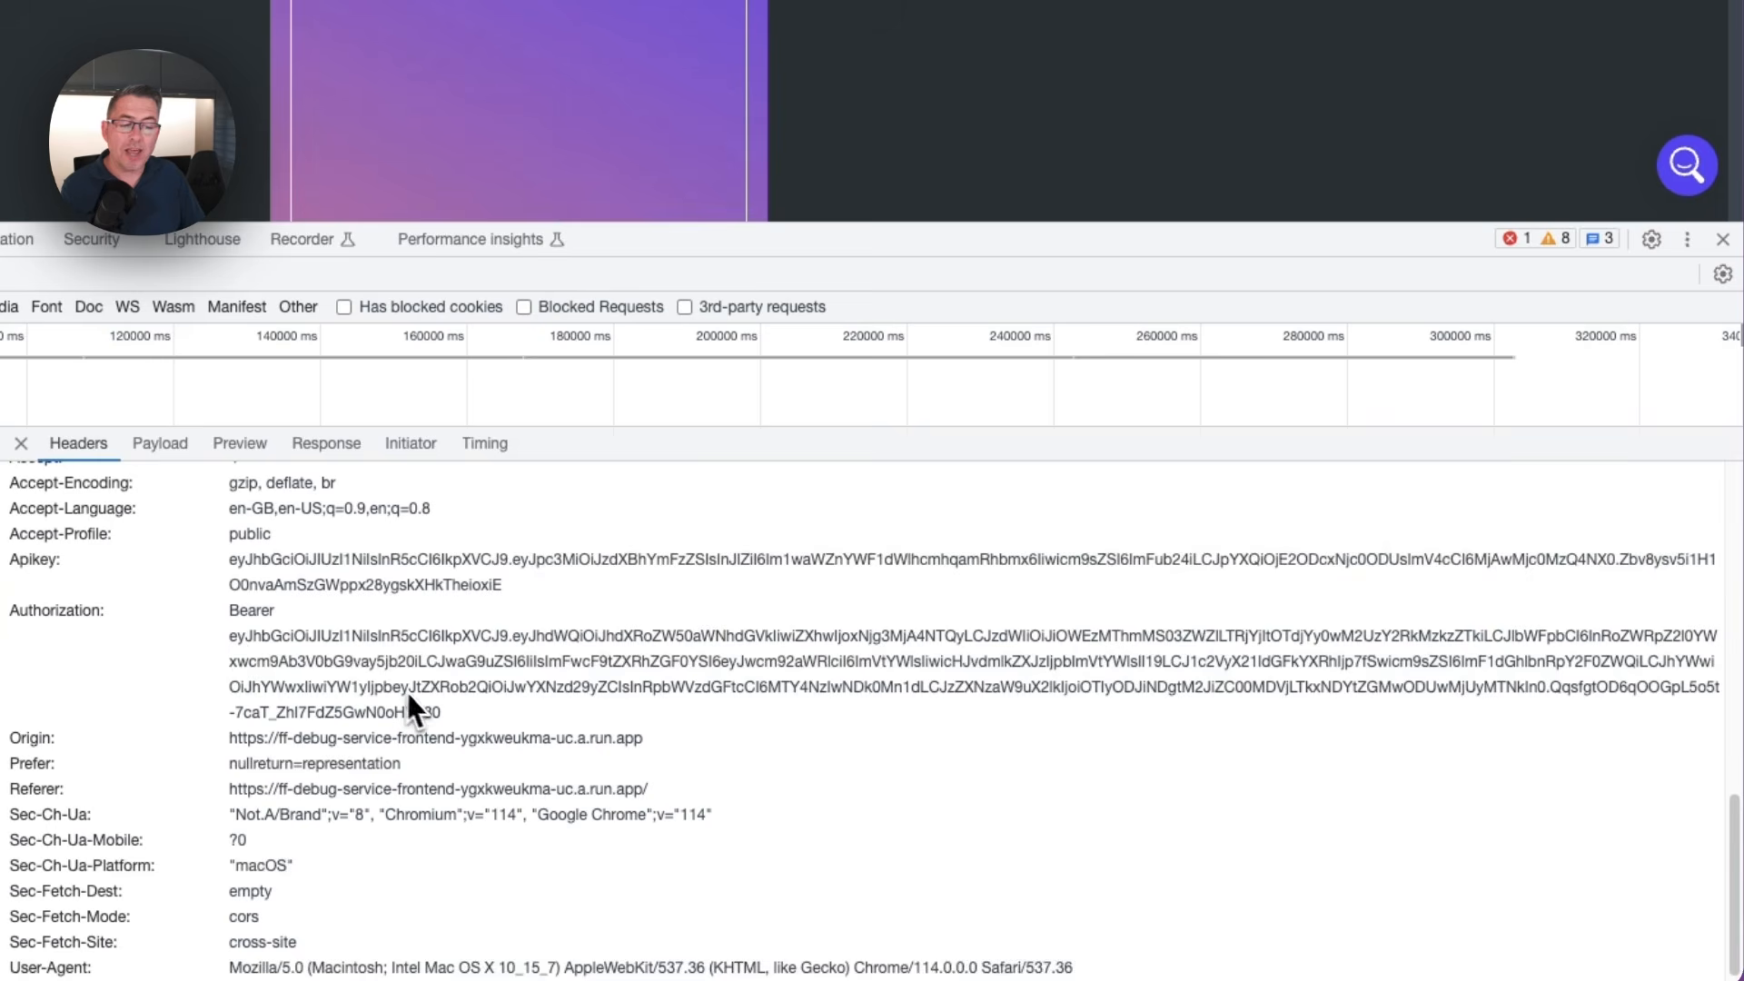
left_click_drag(434, 709, 325, 669)
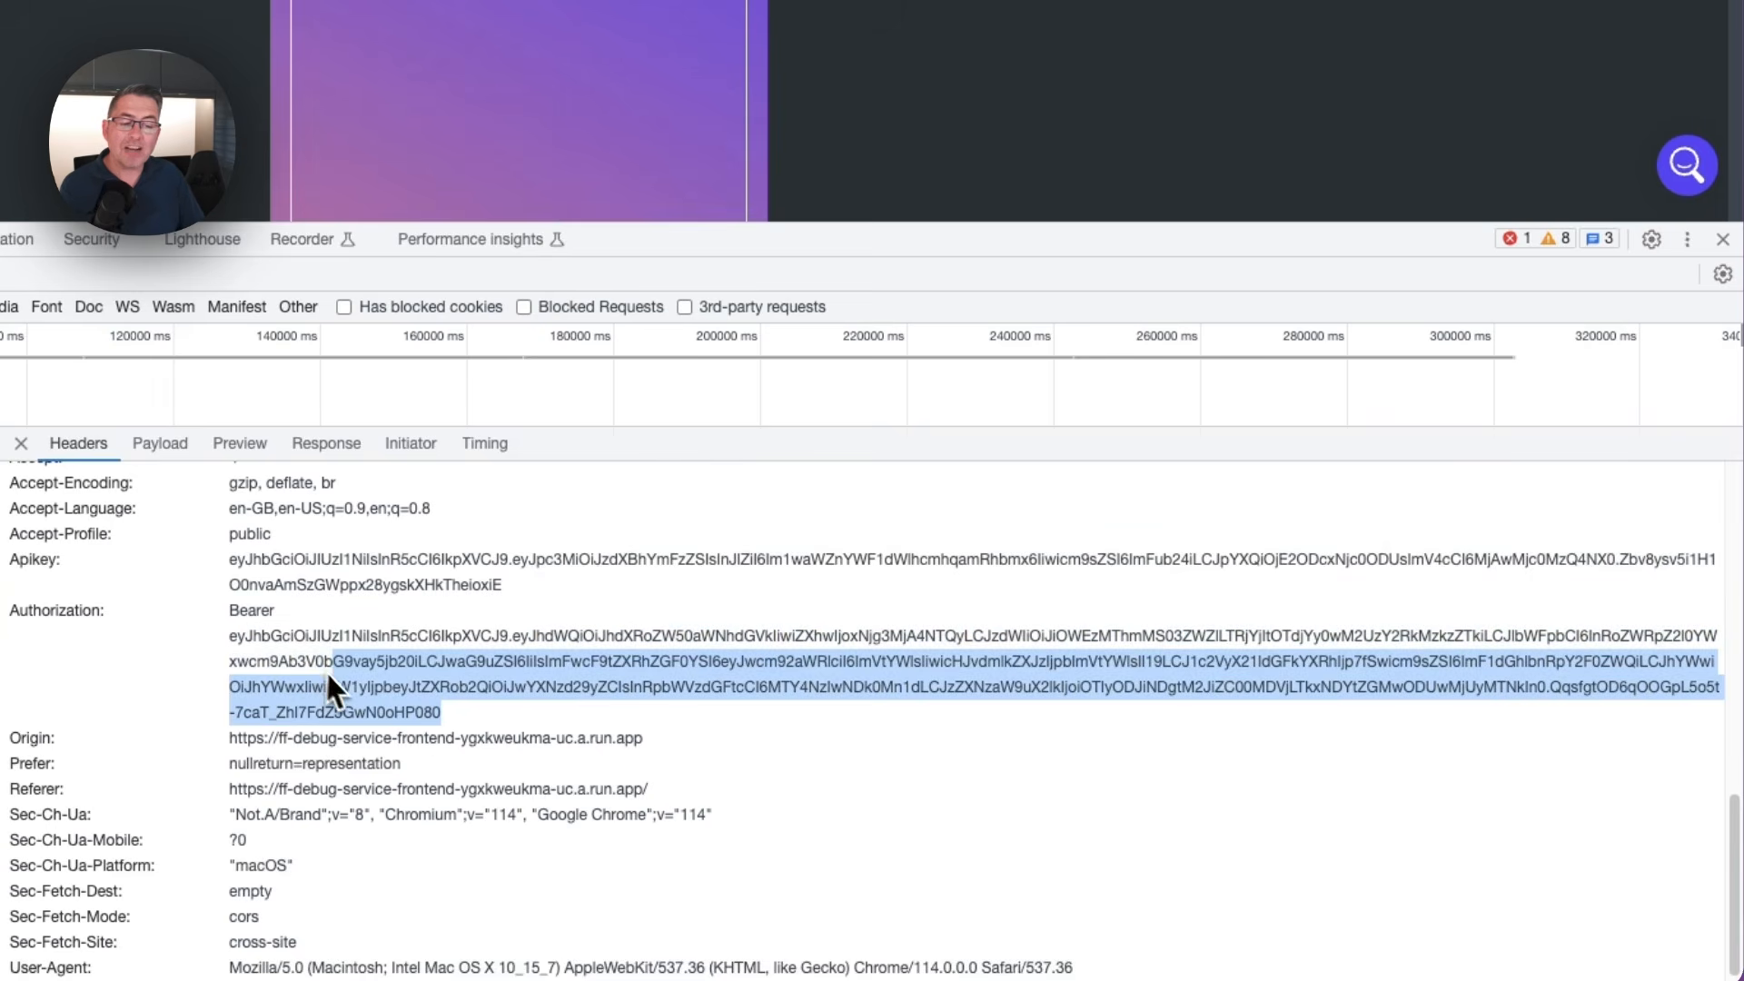
left_click(337, 683)
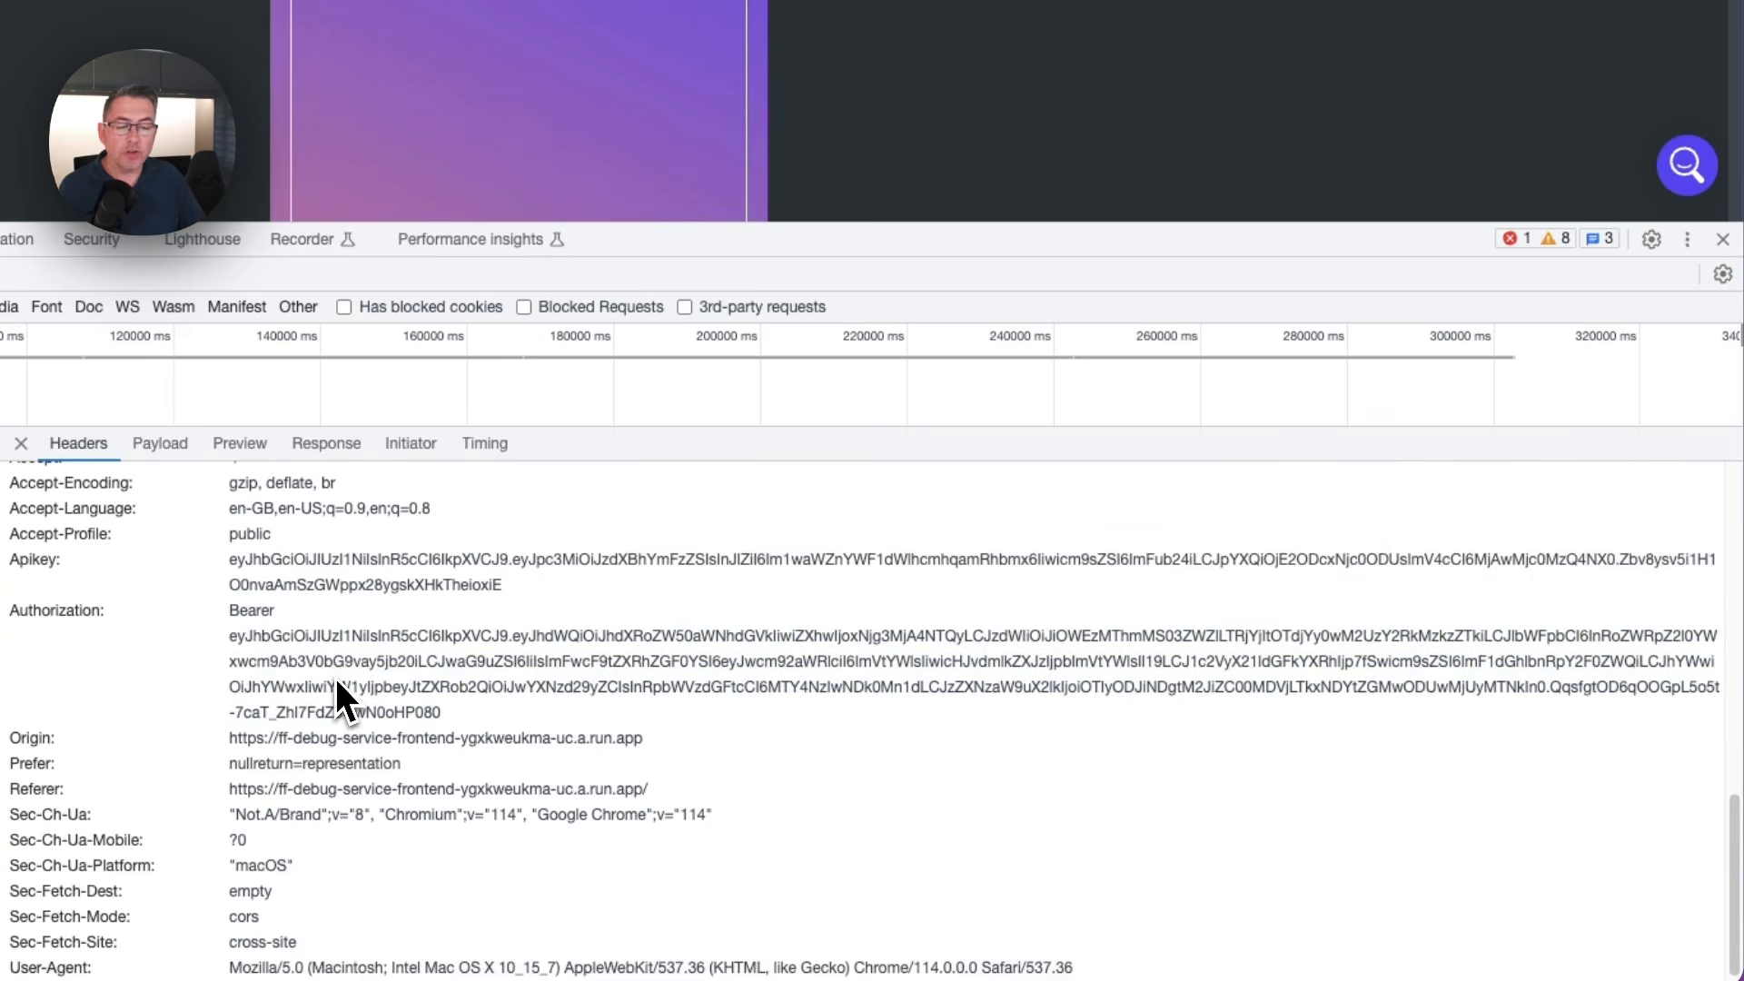
left_click_drag(238, 641, 450, 723)
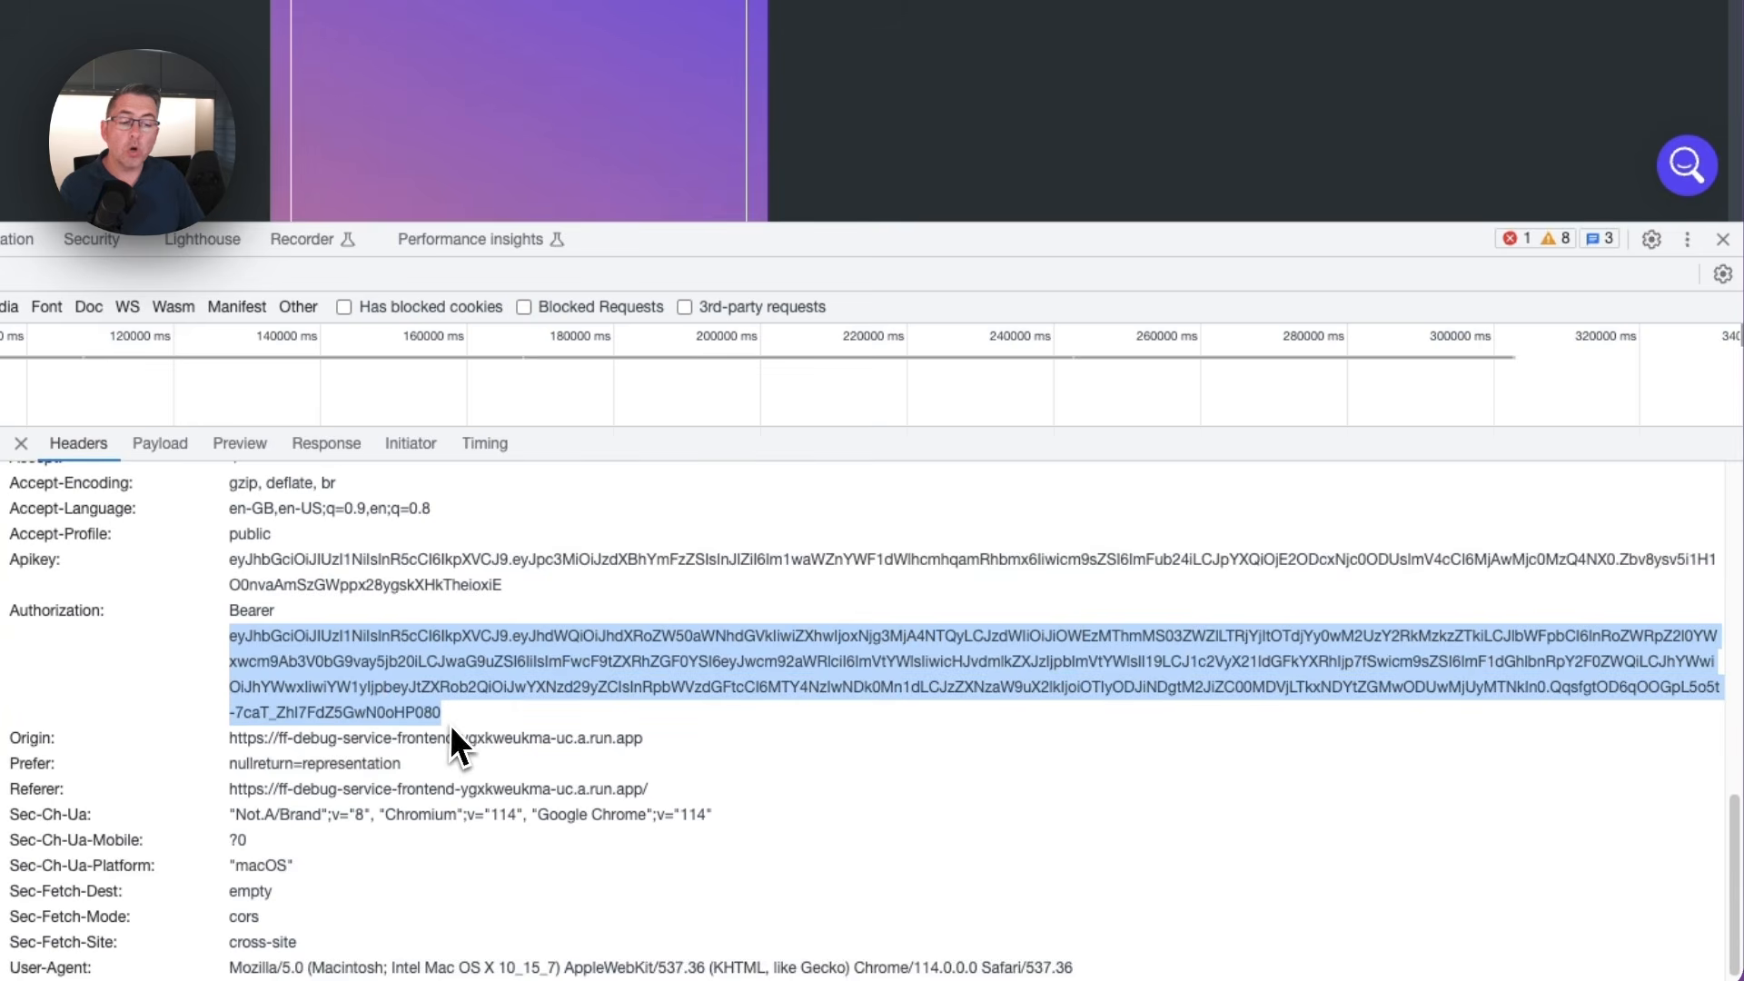
left_click(450, 718)
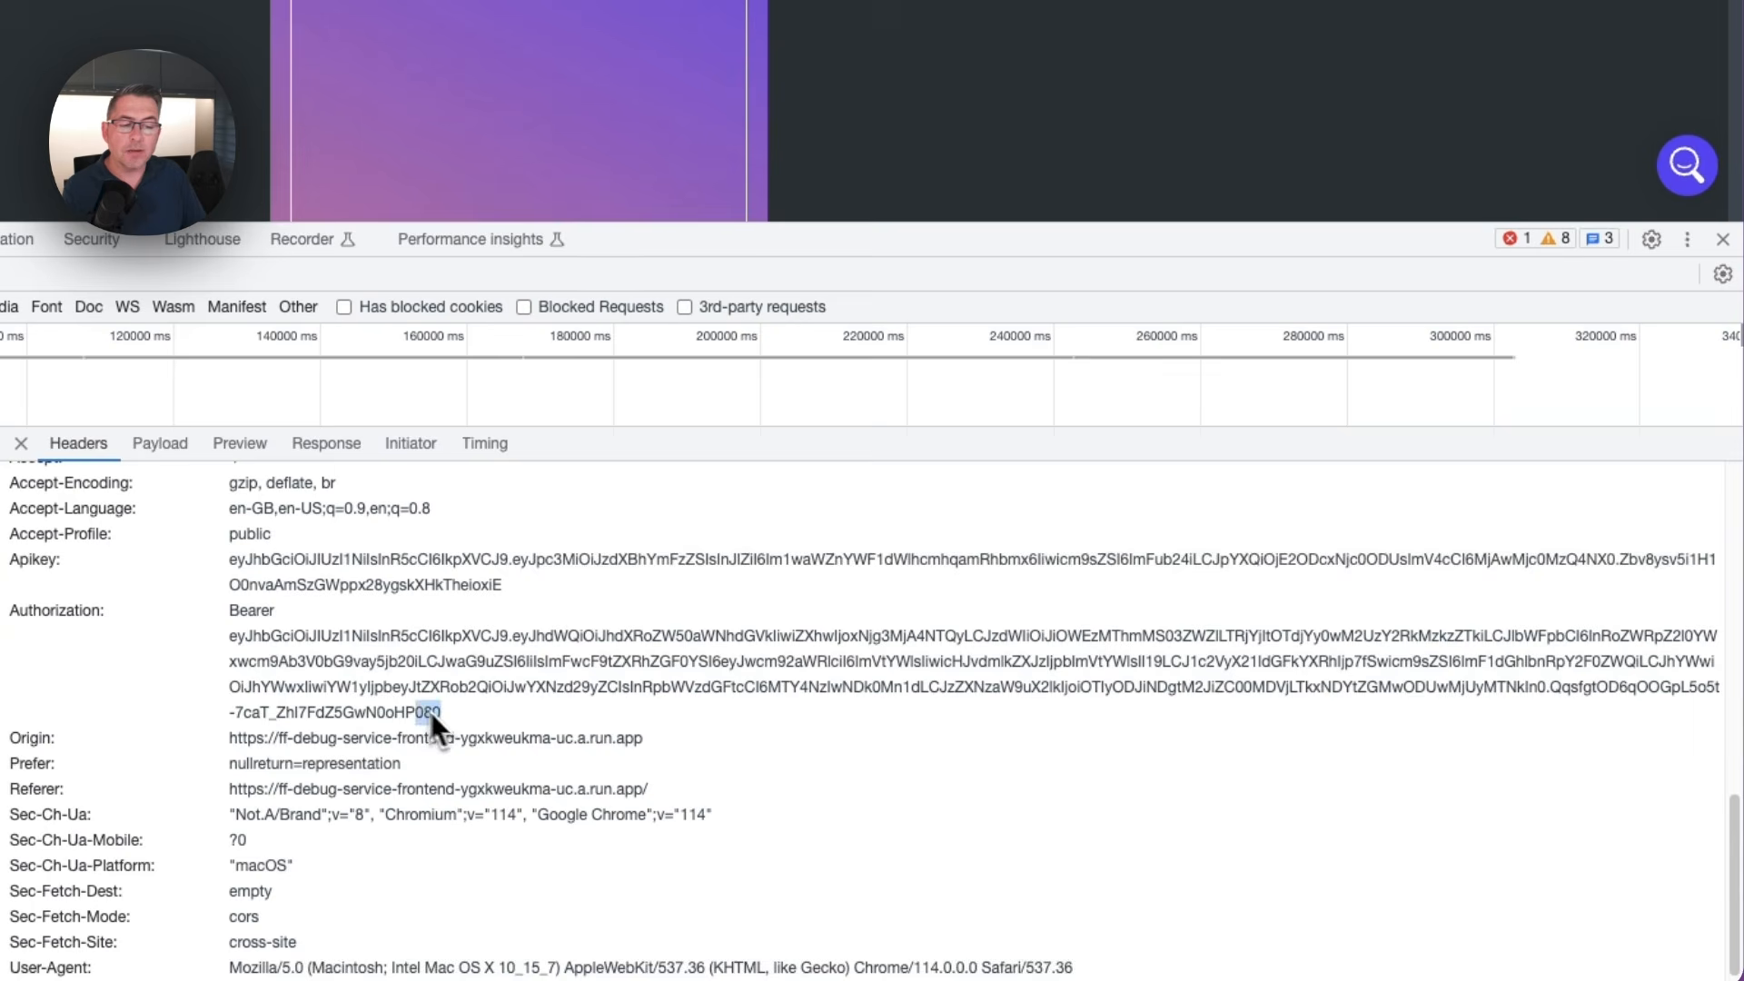
mouse_move(429, 708)
left_mouse_down()
mouse_move(280, 654)
mouse_move(438, 713)
left_mouse_up()
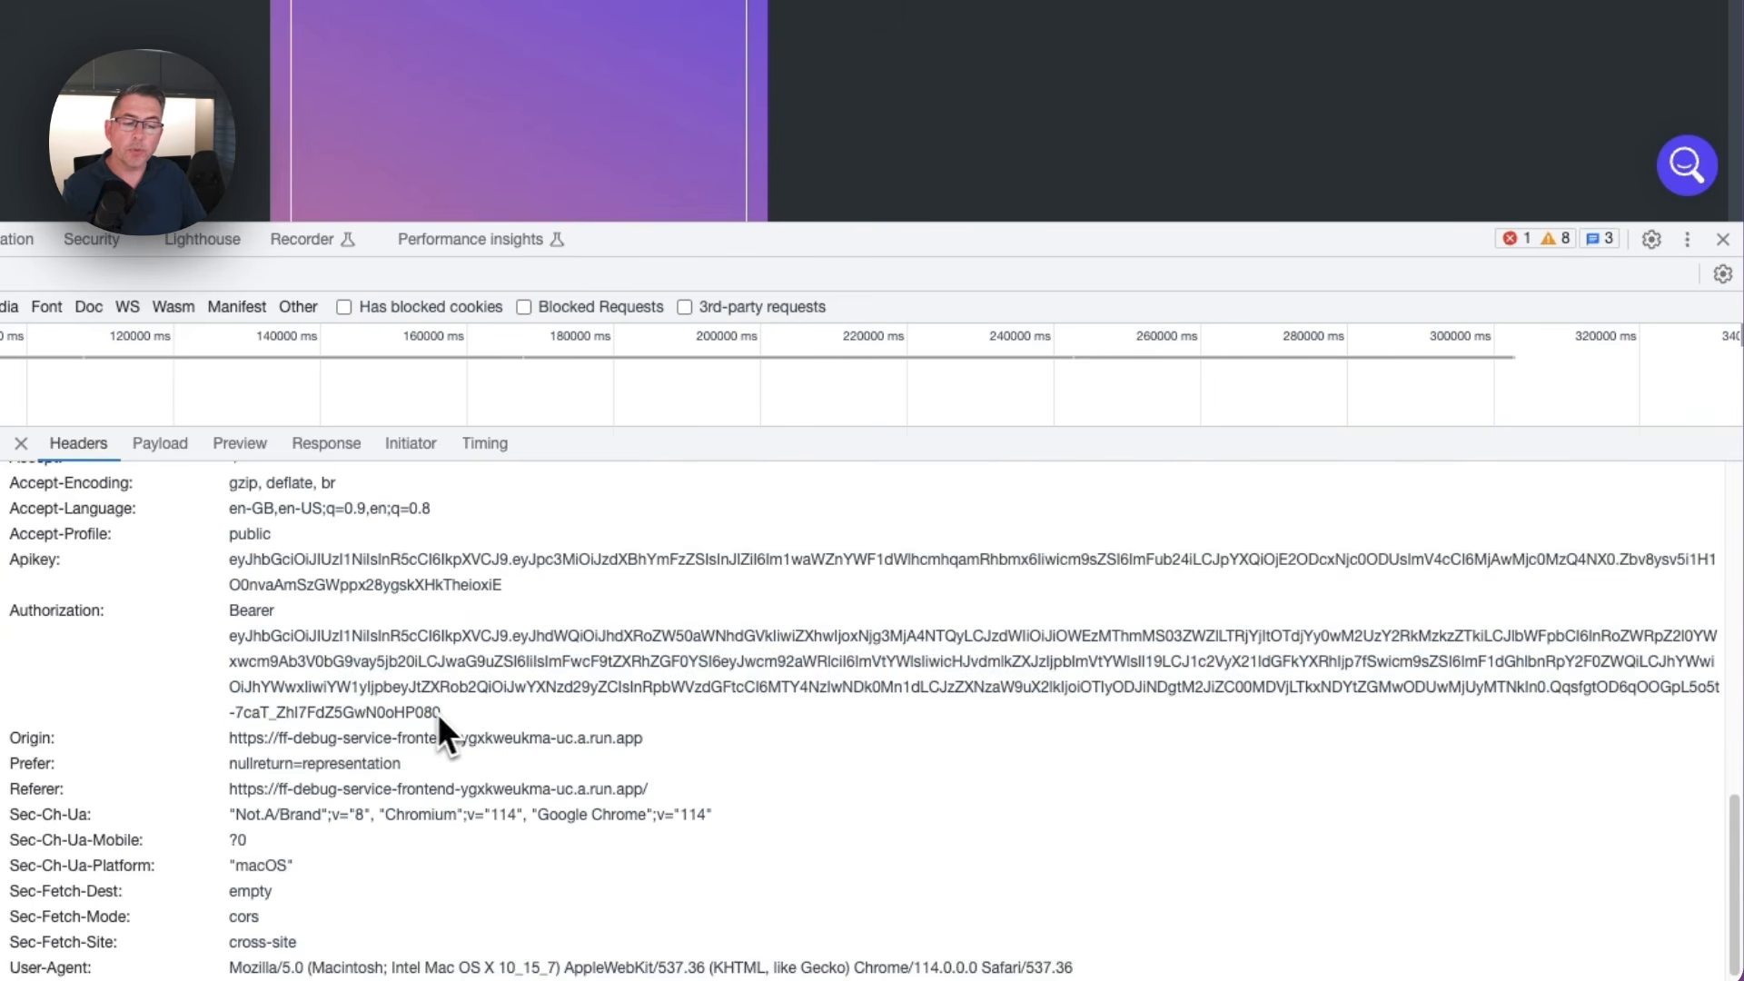
left_click_drag(238, 640, 432, 719)
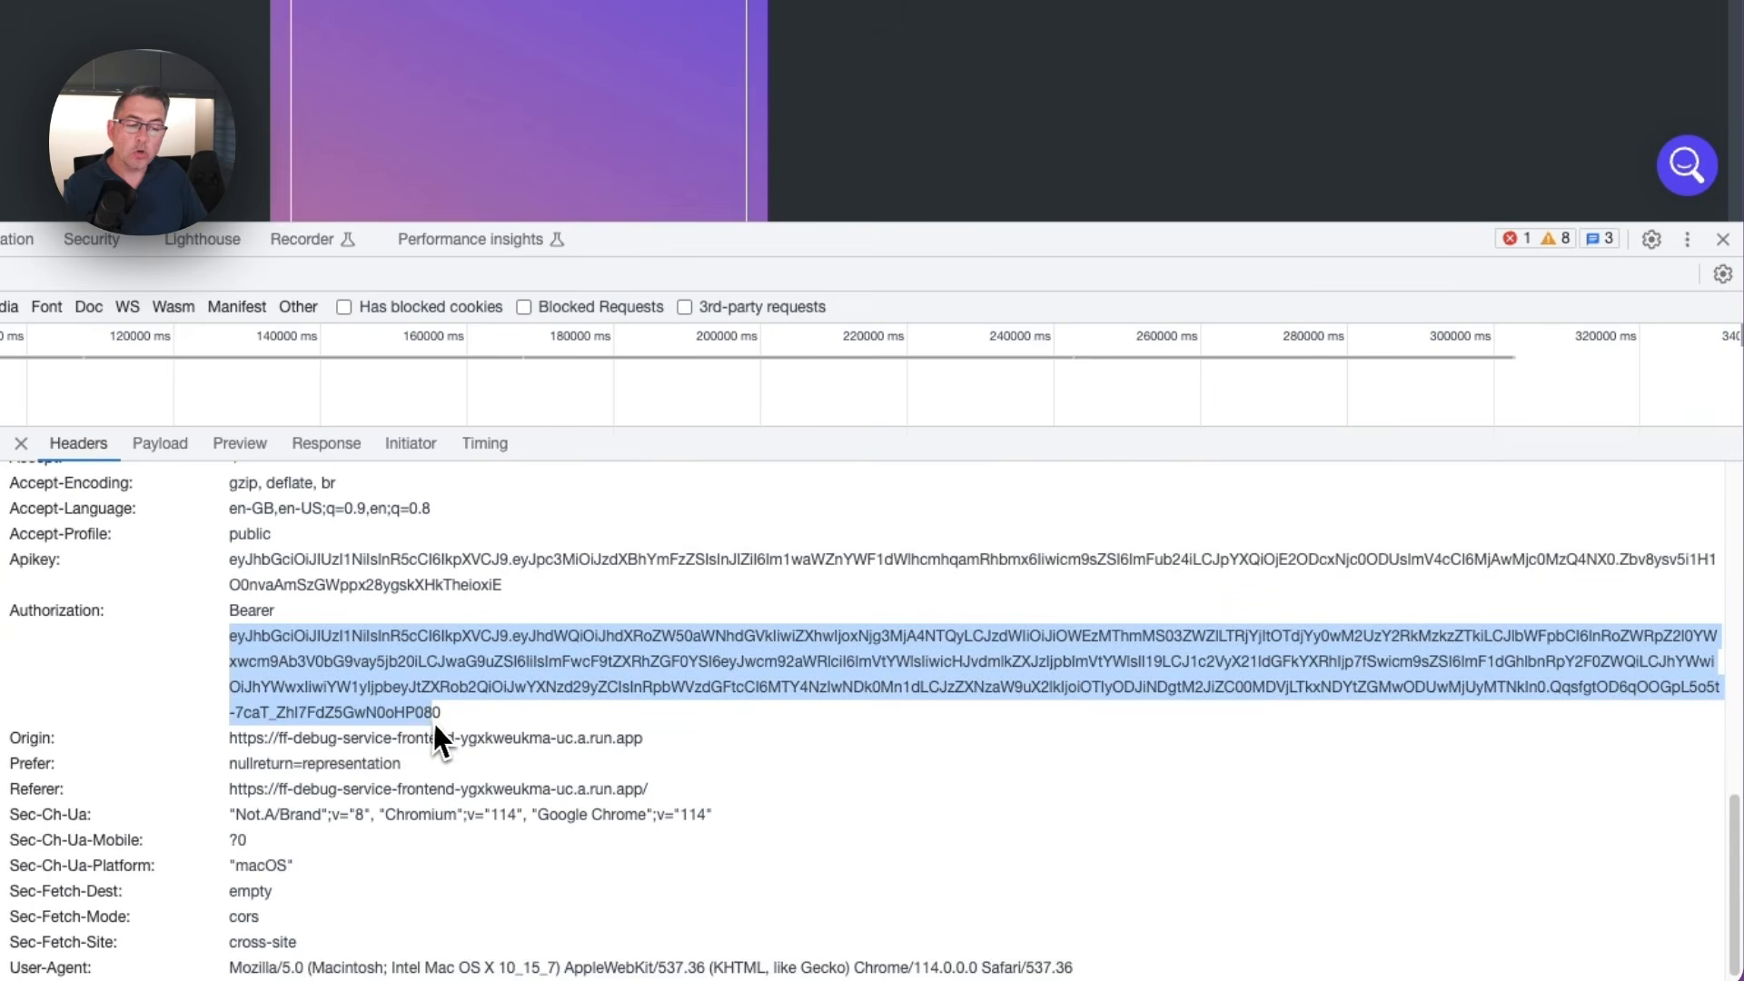
left_click(441, 716)
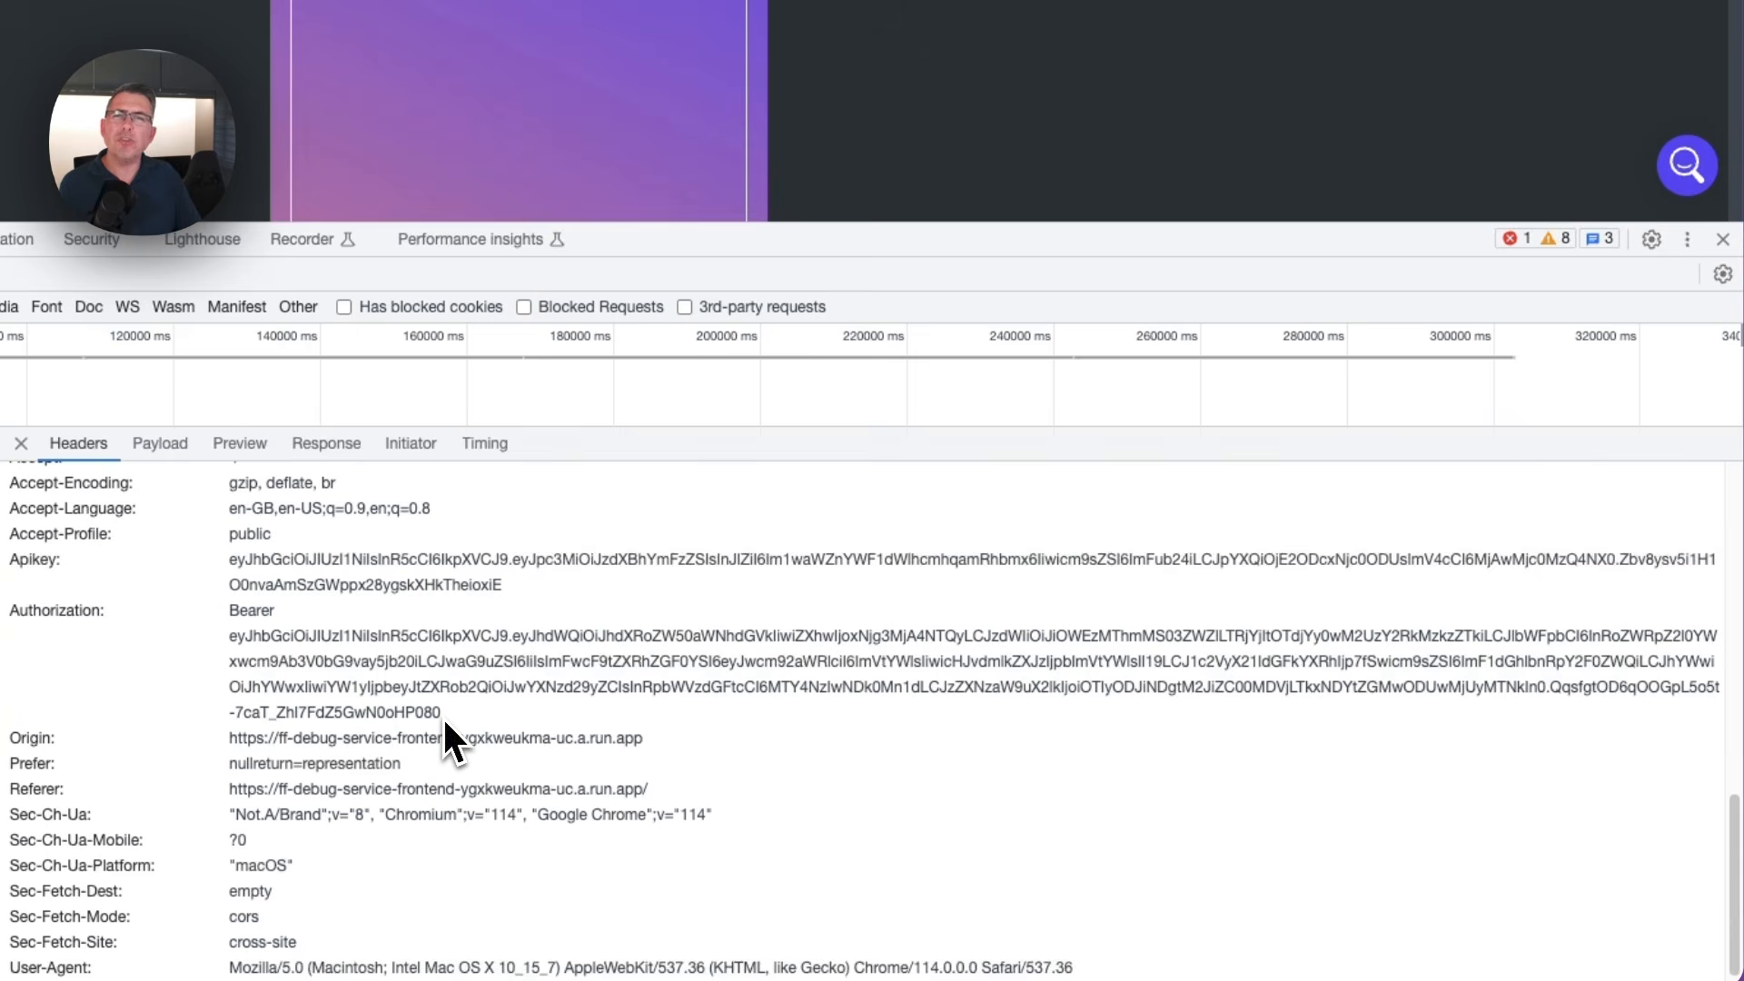
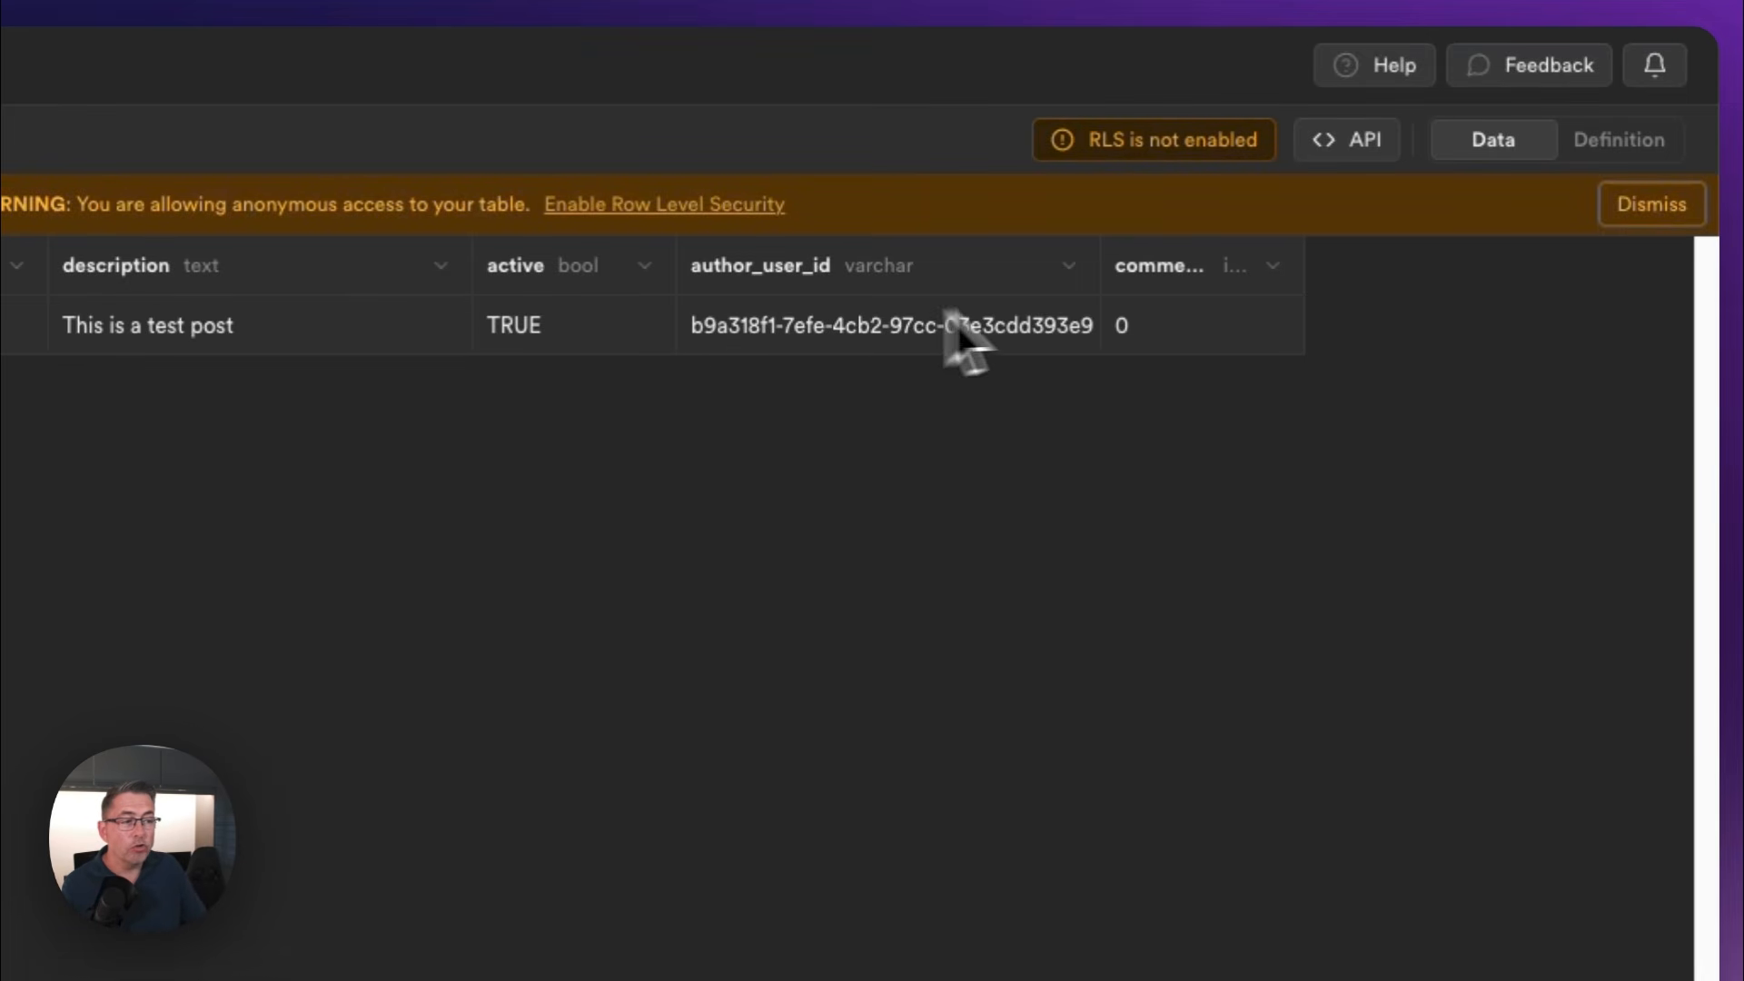
Enable row level security on the posts table and confirm it
mouse_move(1095, 273)
left_mouse_down()
mouse_move(1149, 284)
mouse_move(1115, 282)
left_mouse_up()
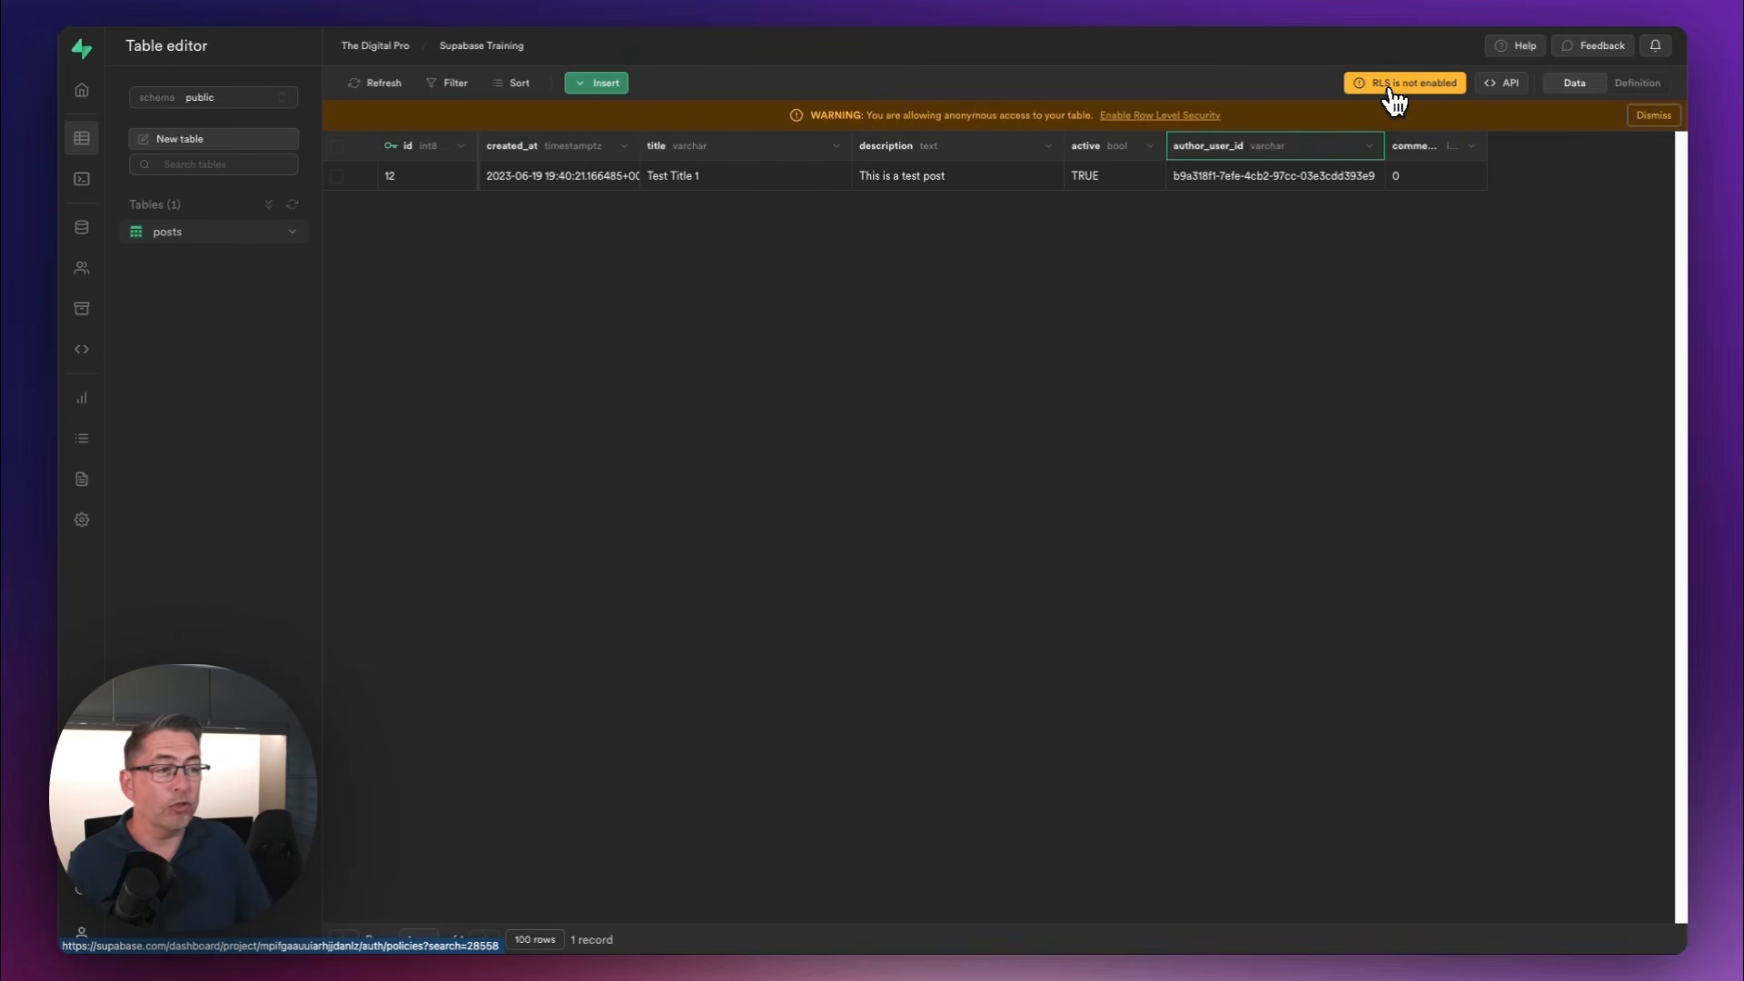
left_click(1391, 90)
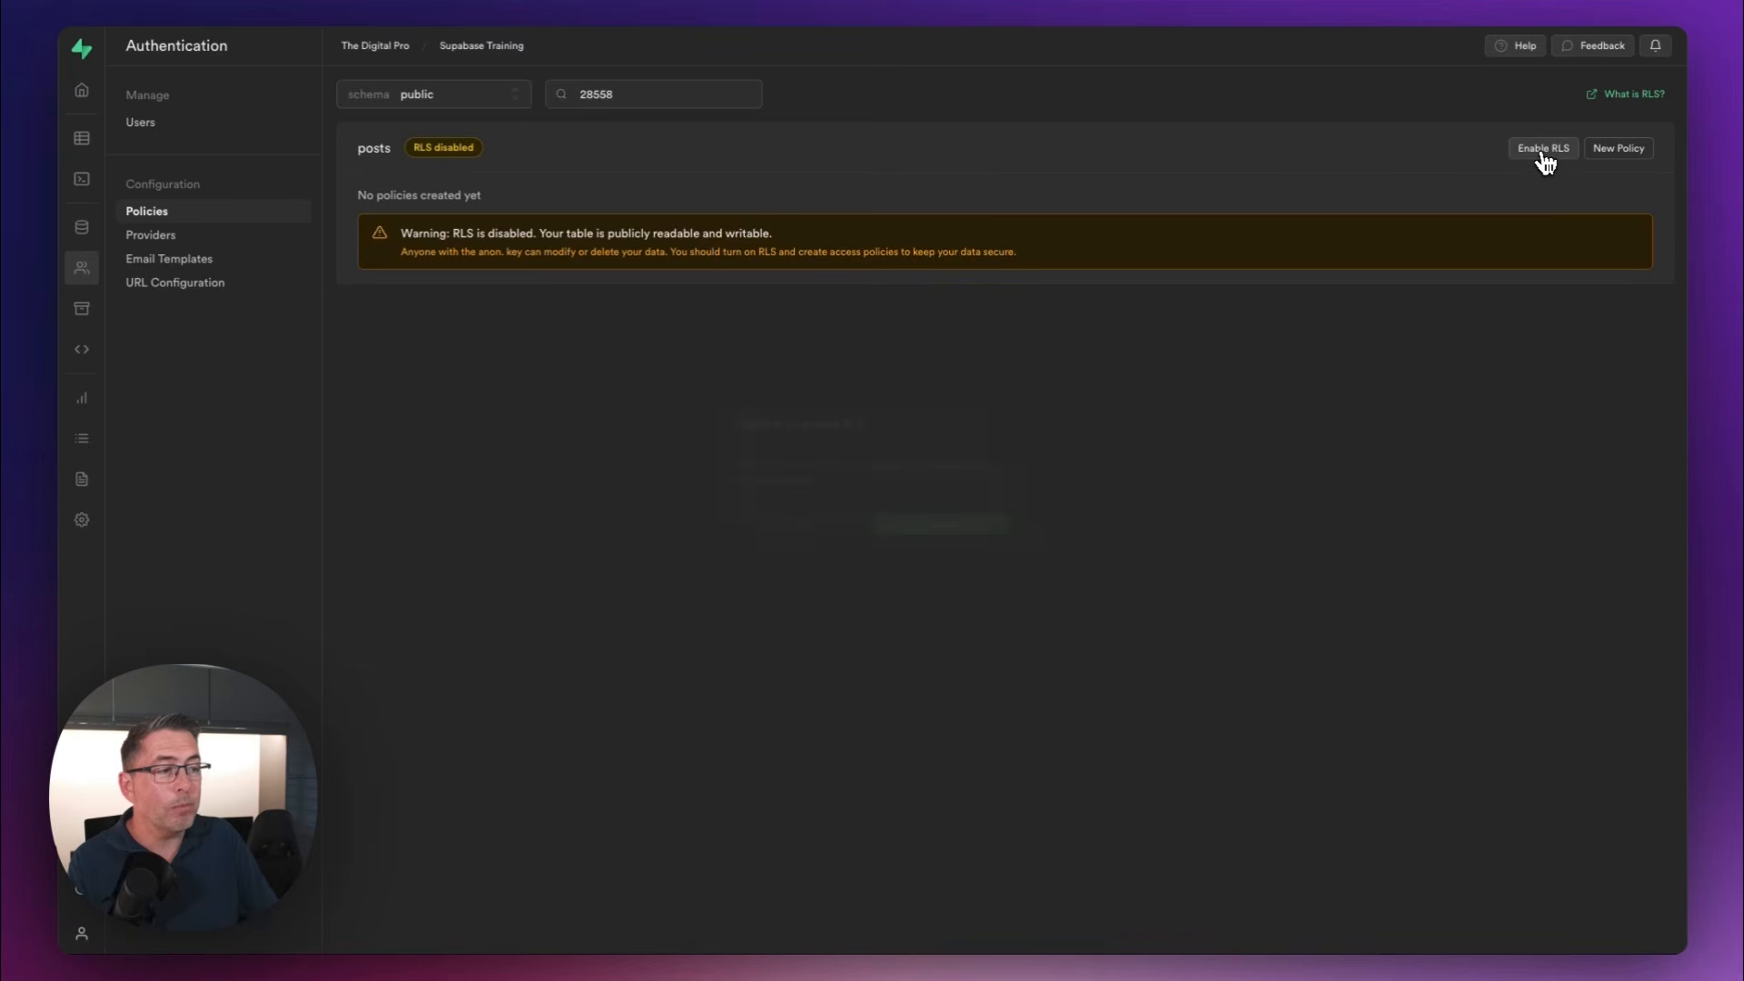
left_click(1545, 161)
left_click(952, 542)
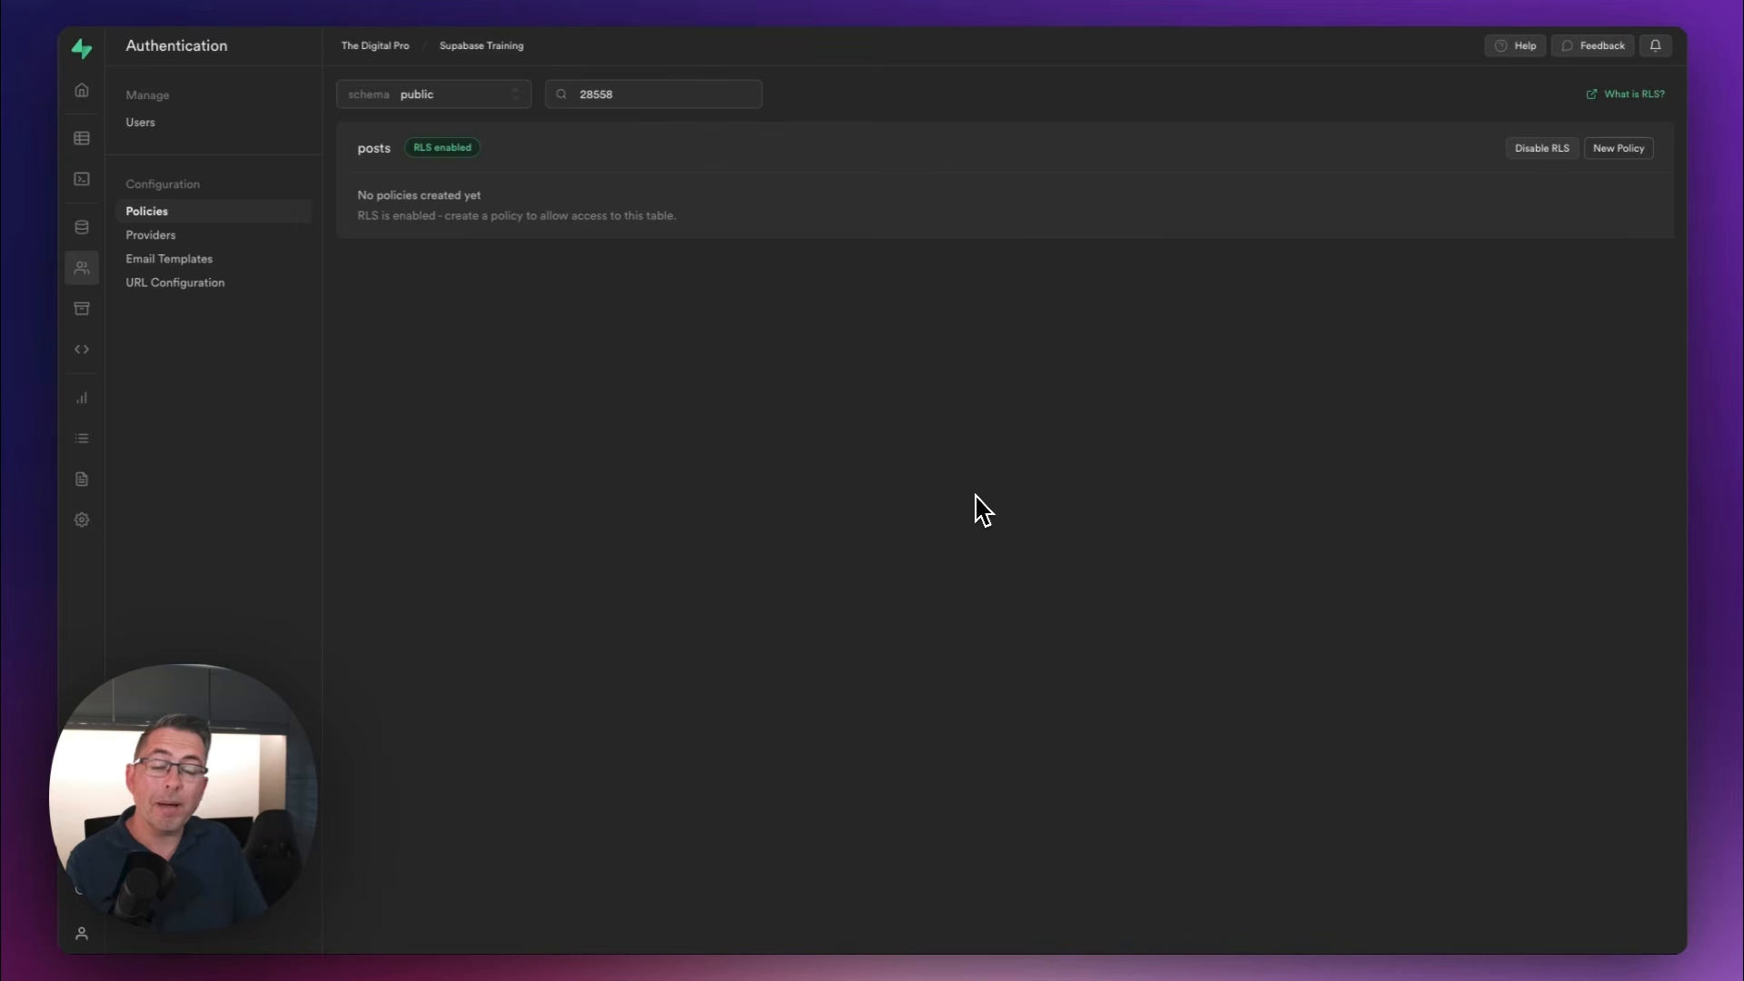
Switch to the running test app to view all blog posts, and return to the posts table's policies in Supabase
left_click(457, 0)
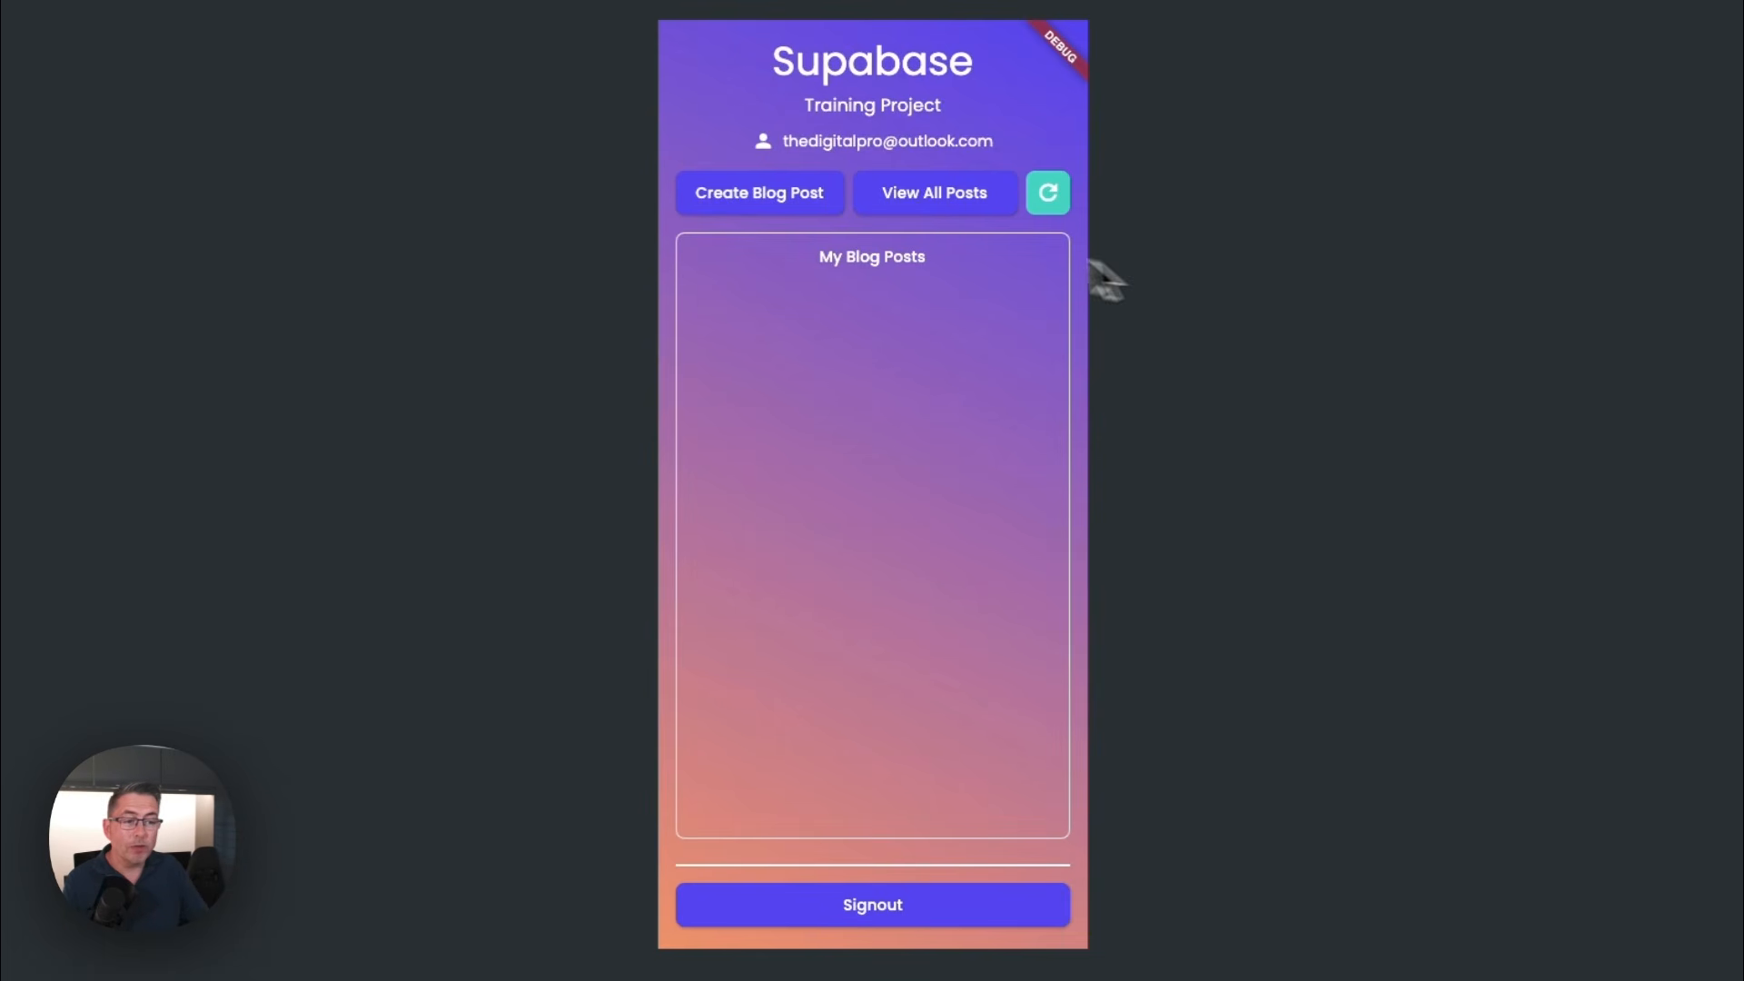
left_click(940, 197)
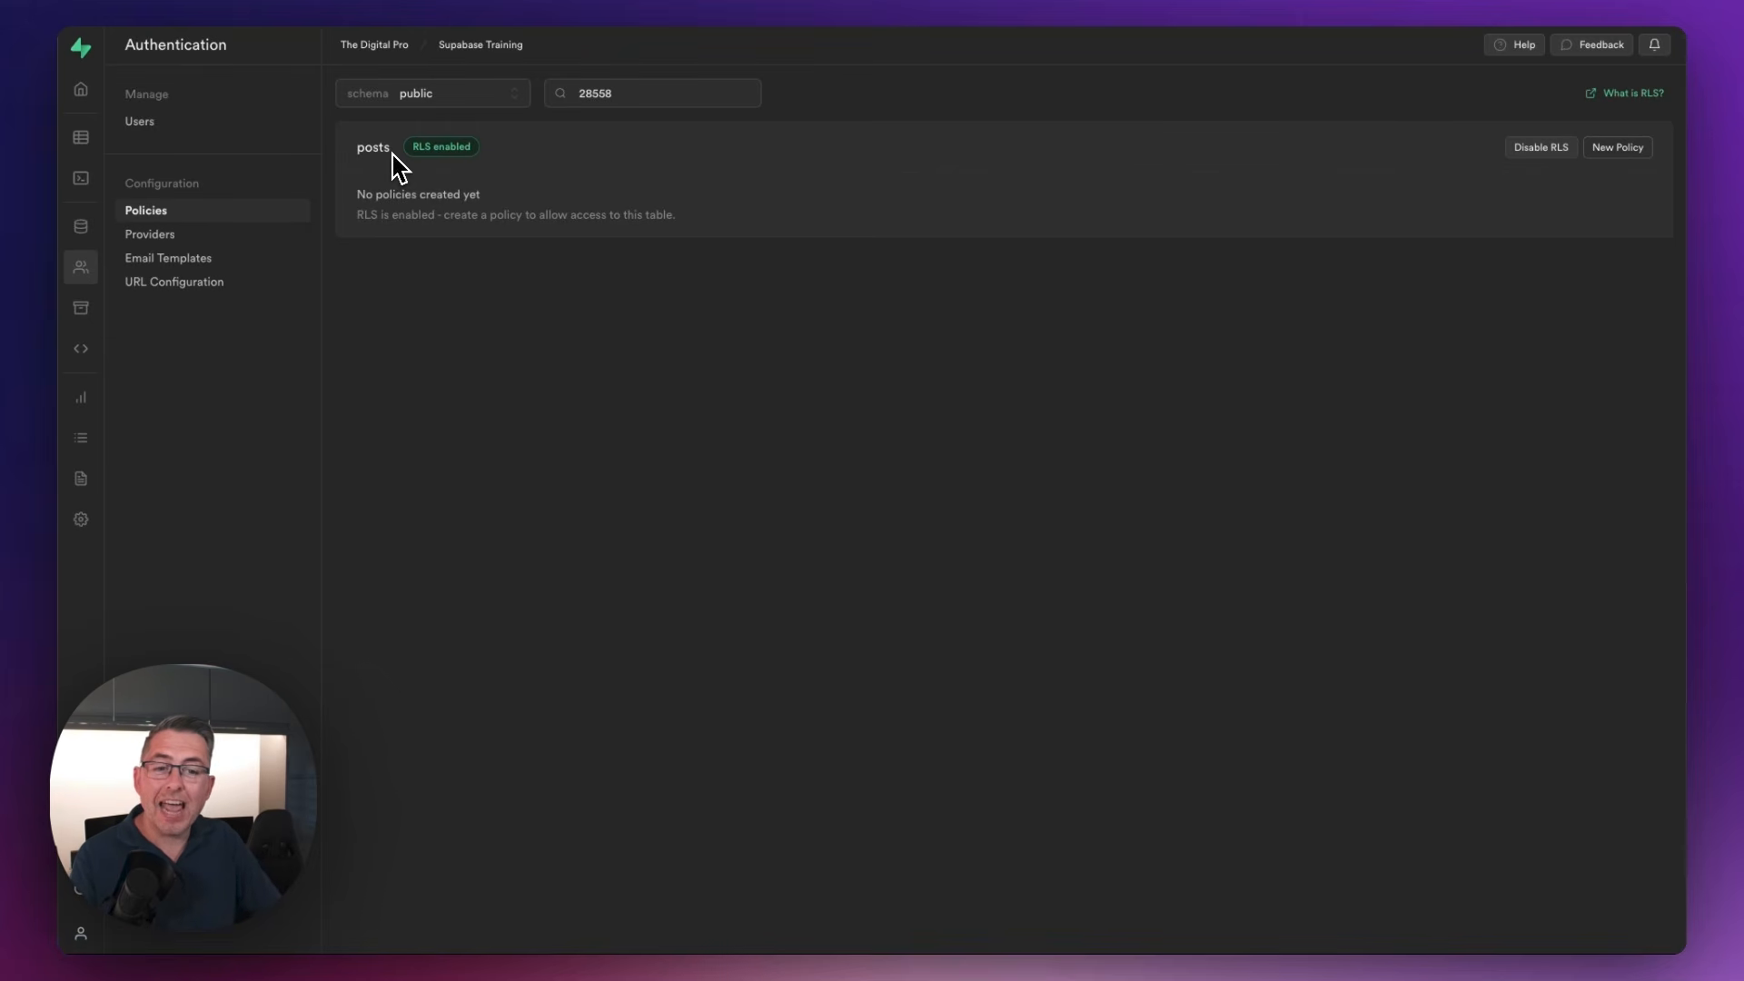
left_click_drag(391, 148, 360, 148)
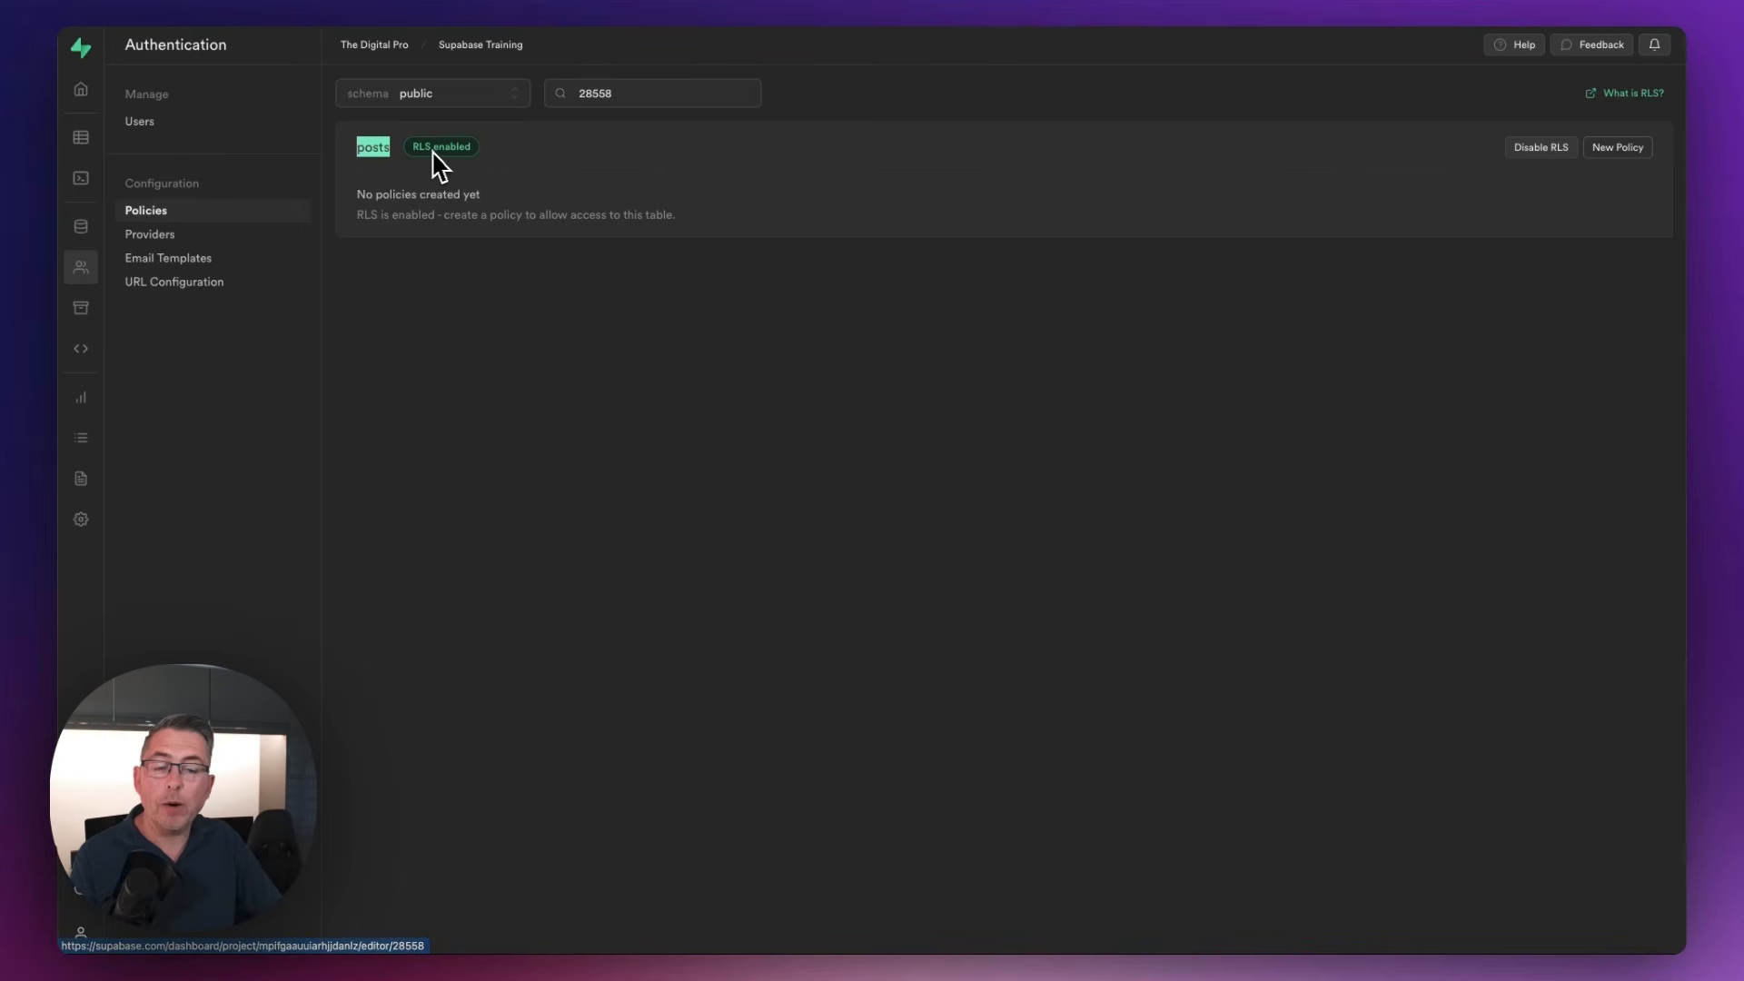
left_click(502, 164)
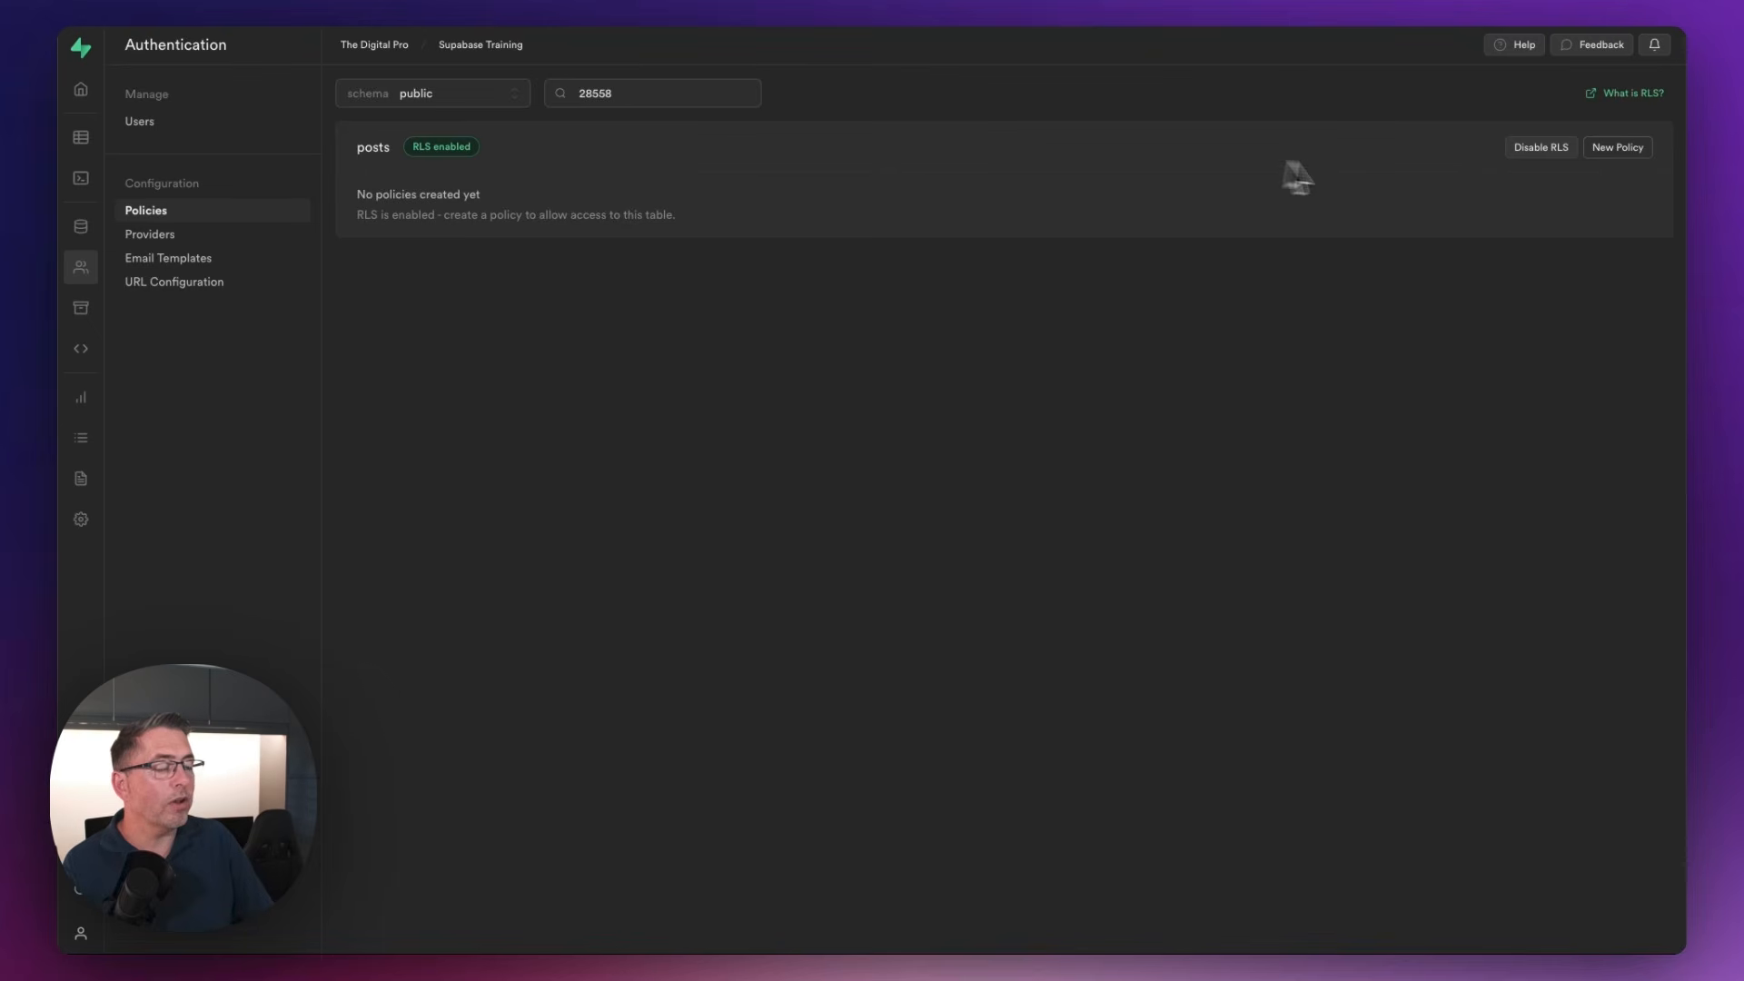
Start a custom policy from scratch on the posts table for the SELECT operation with the USING expression true
left_click(1615, 156)
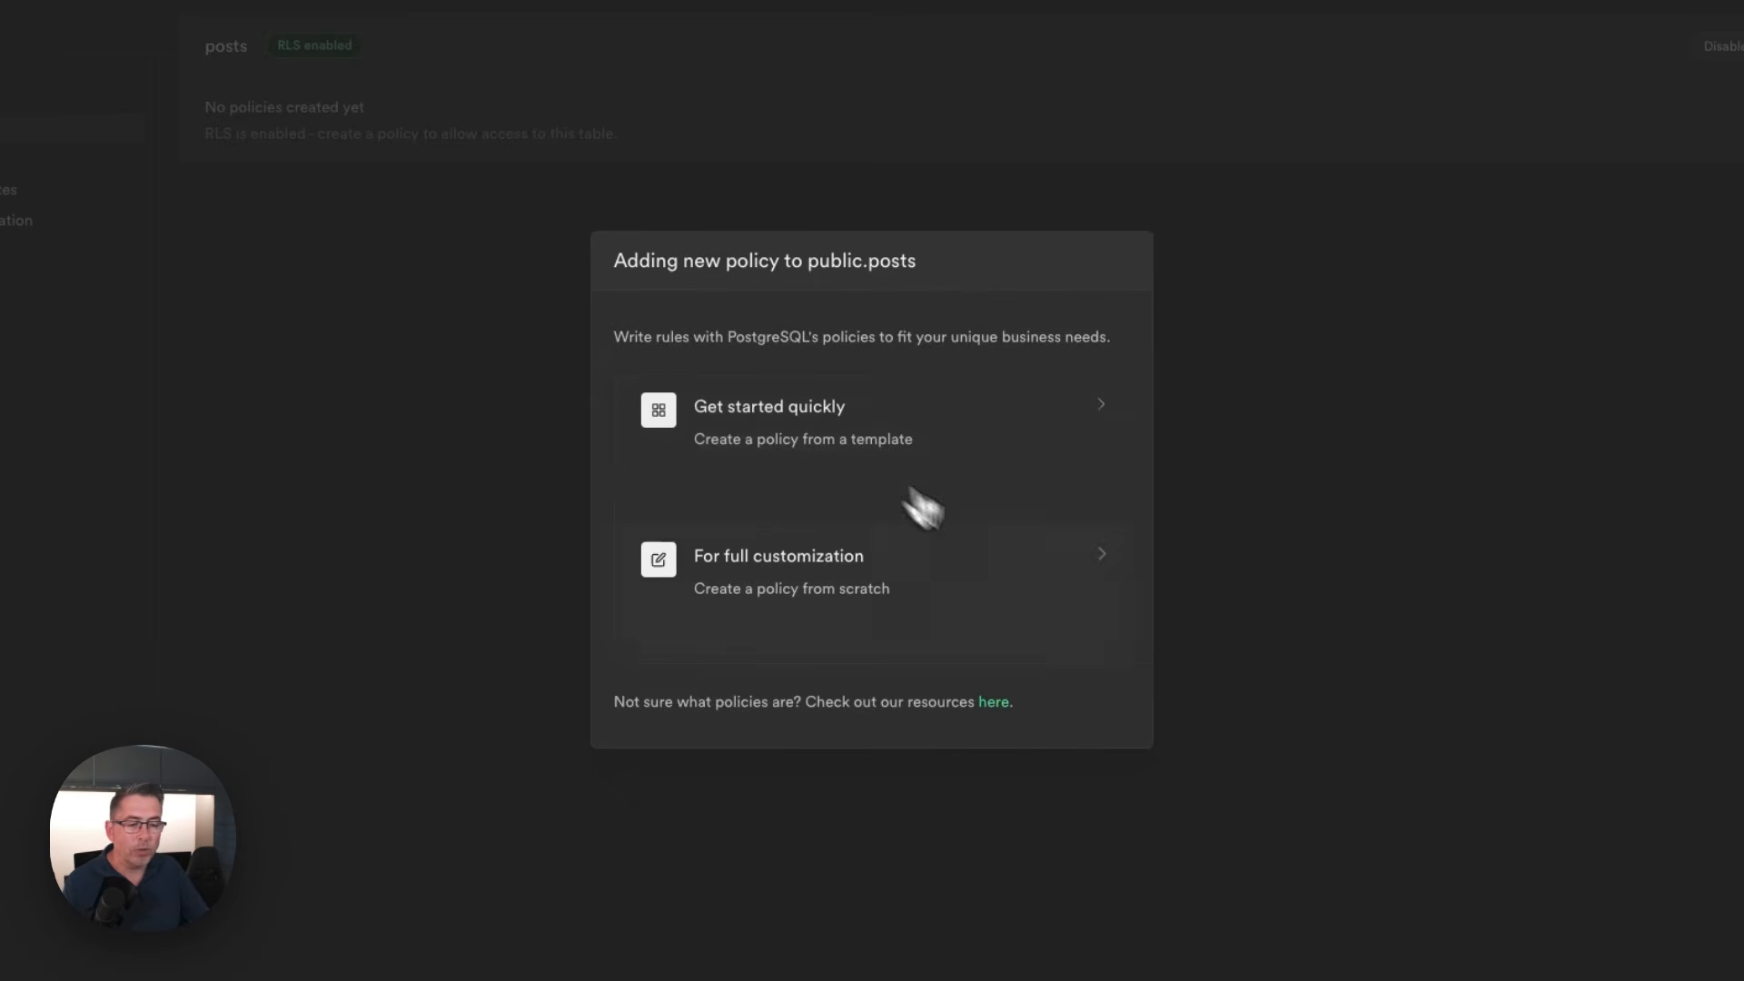
left_click(823, 611)
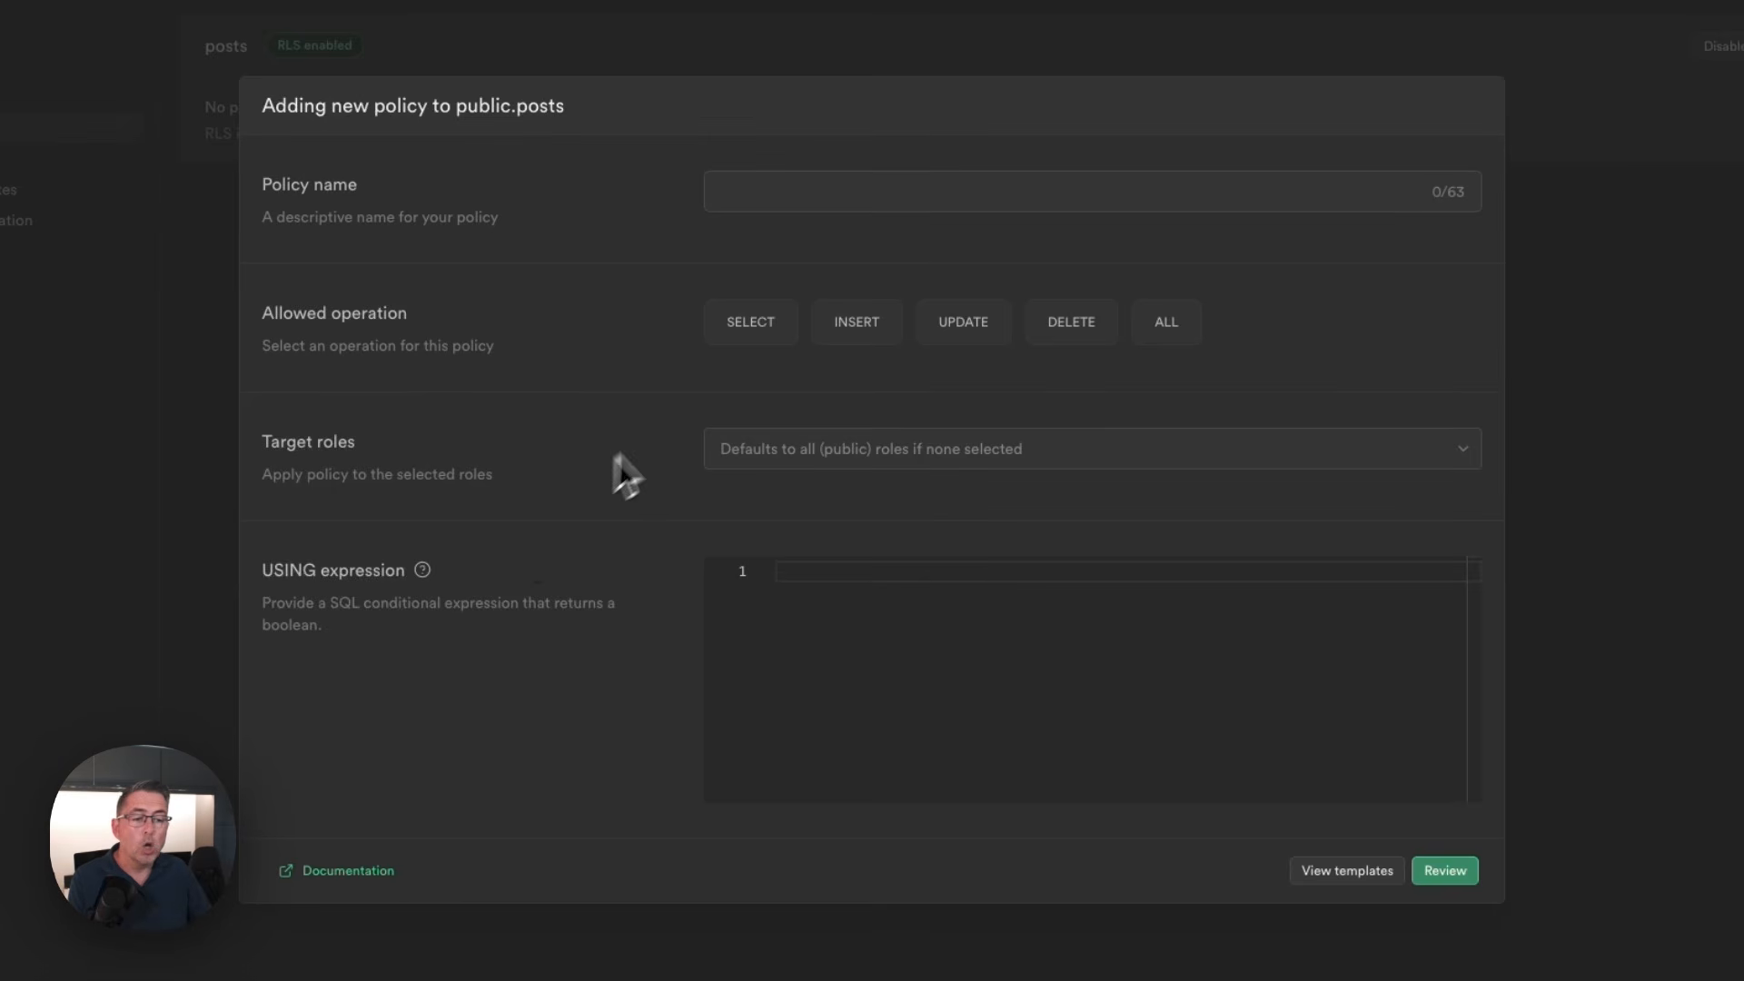
left_click(765, 340)
left_click(810, 576)
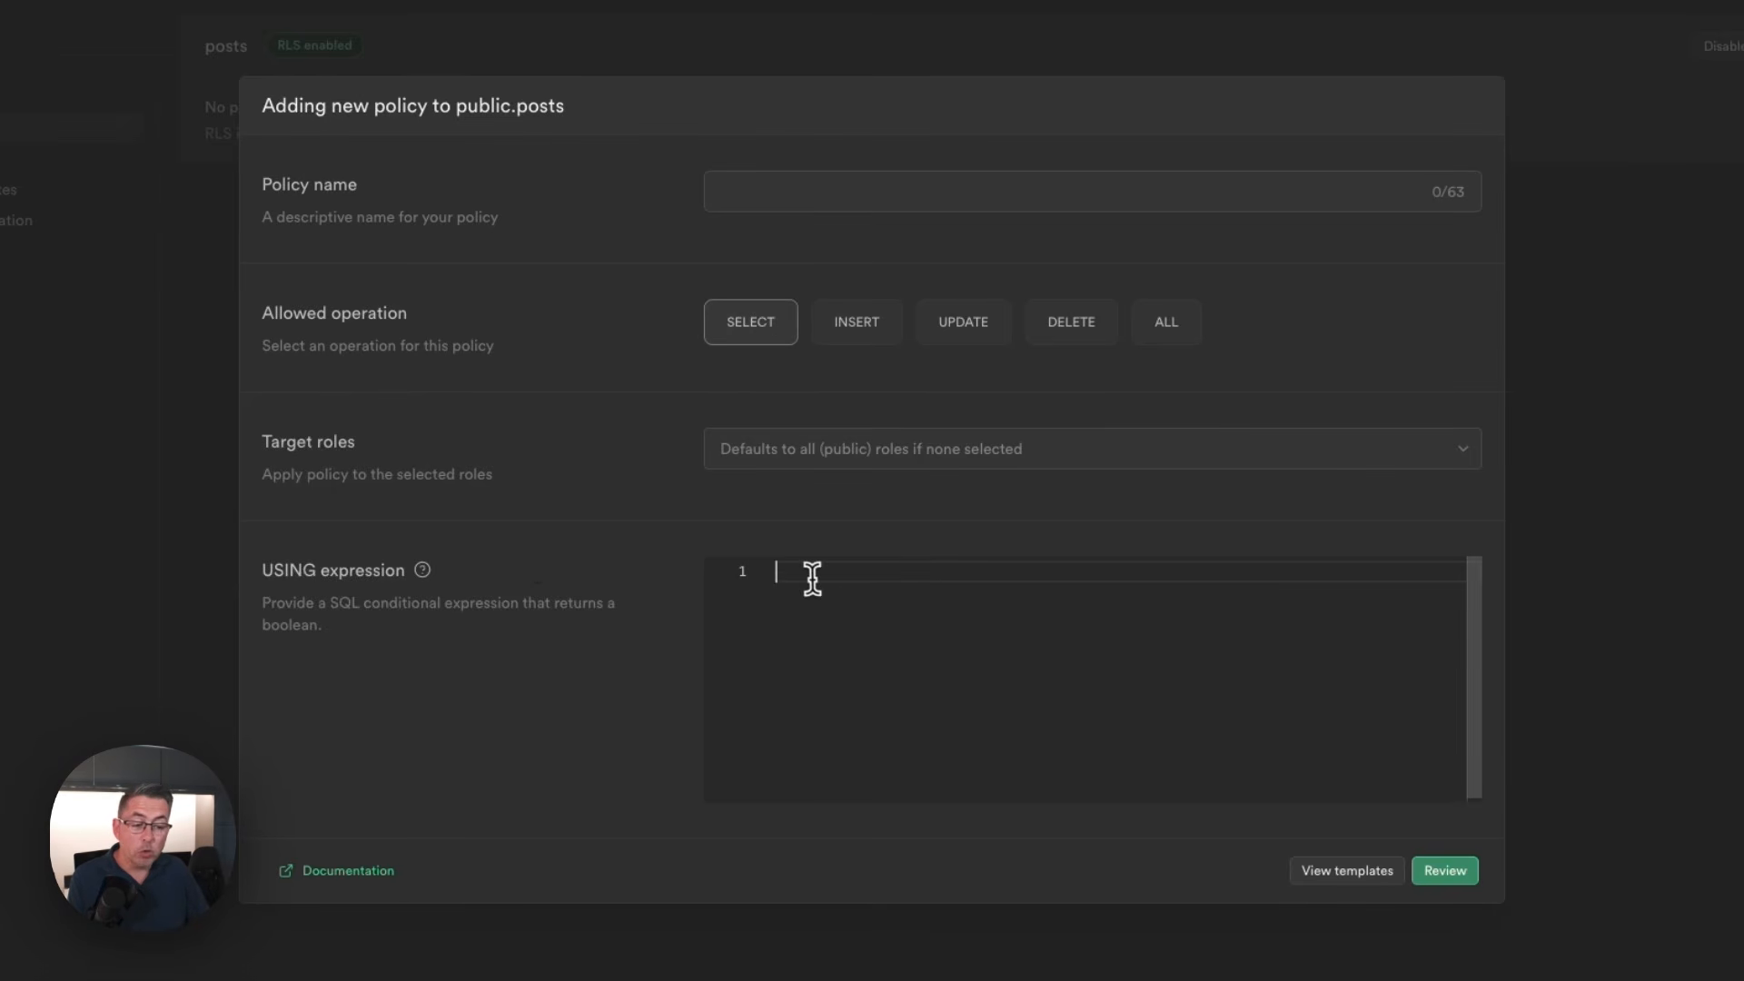
type("true")
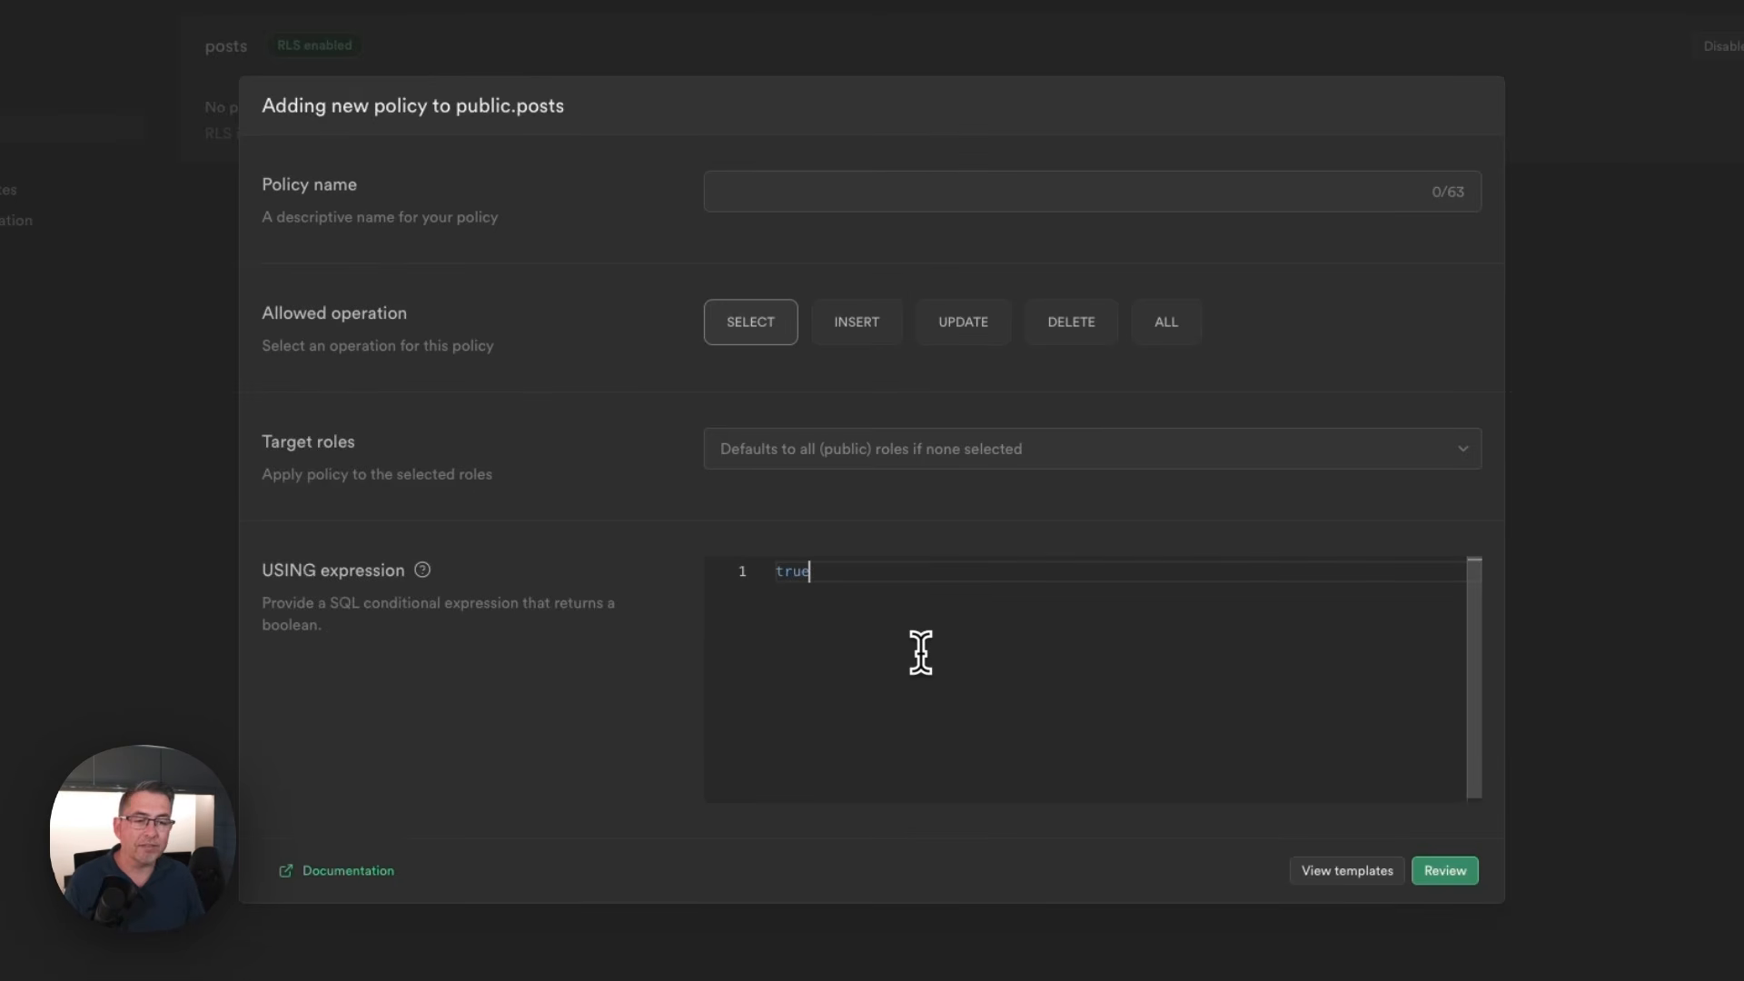
Name the policy "enable read only access to all blog posts", review its SQL statement and save it
left_click(800, 214)
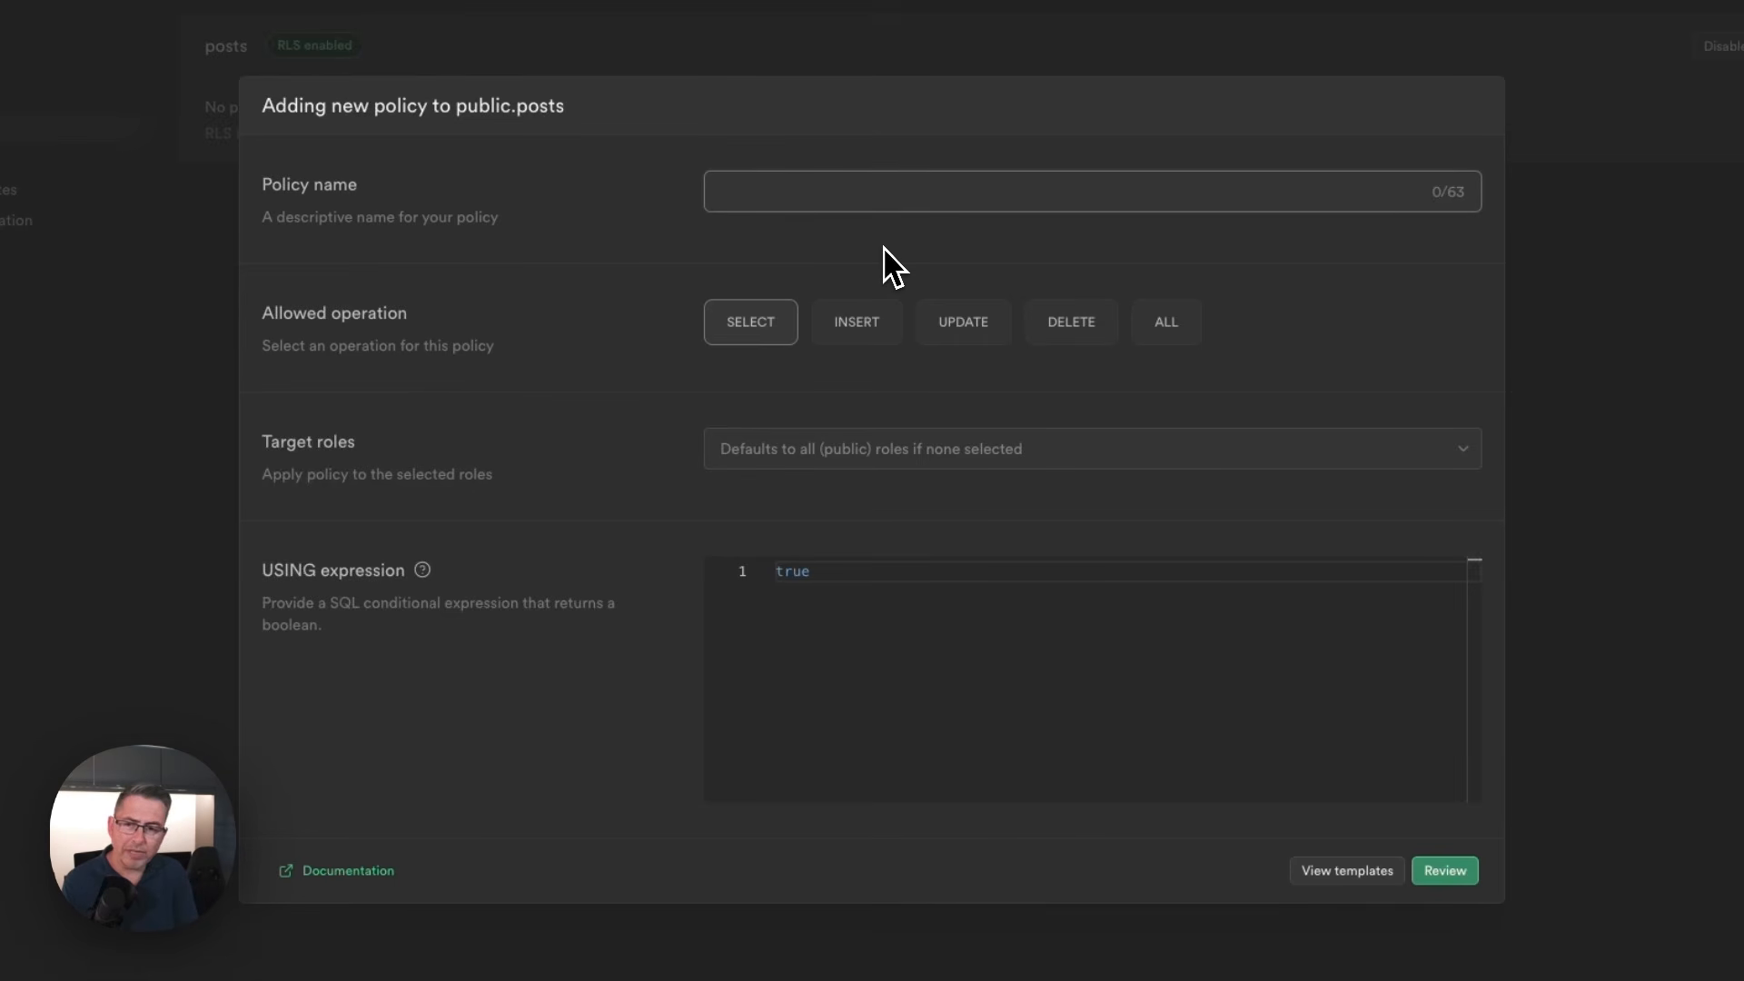
type("enabl")
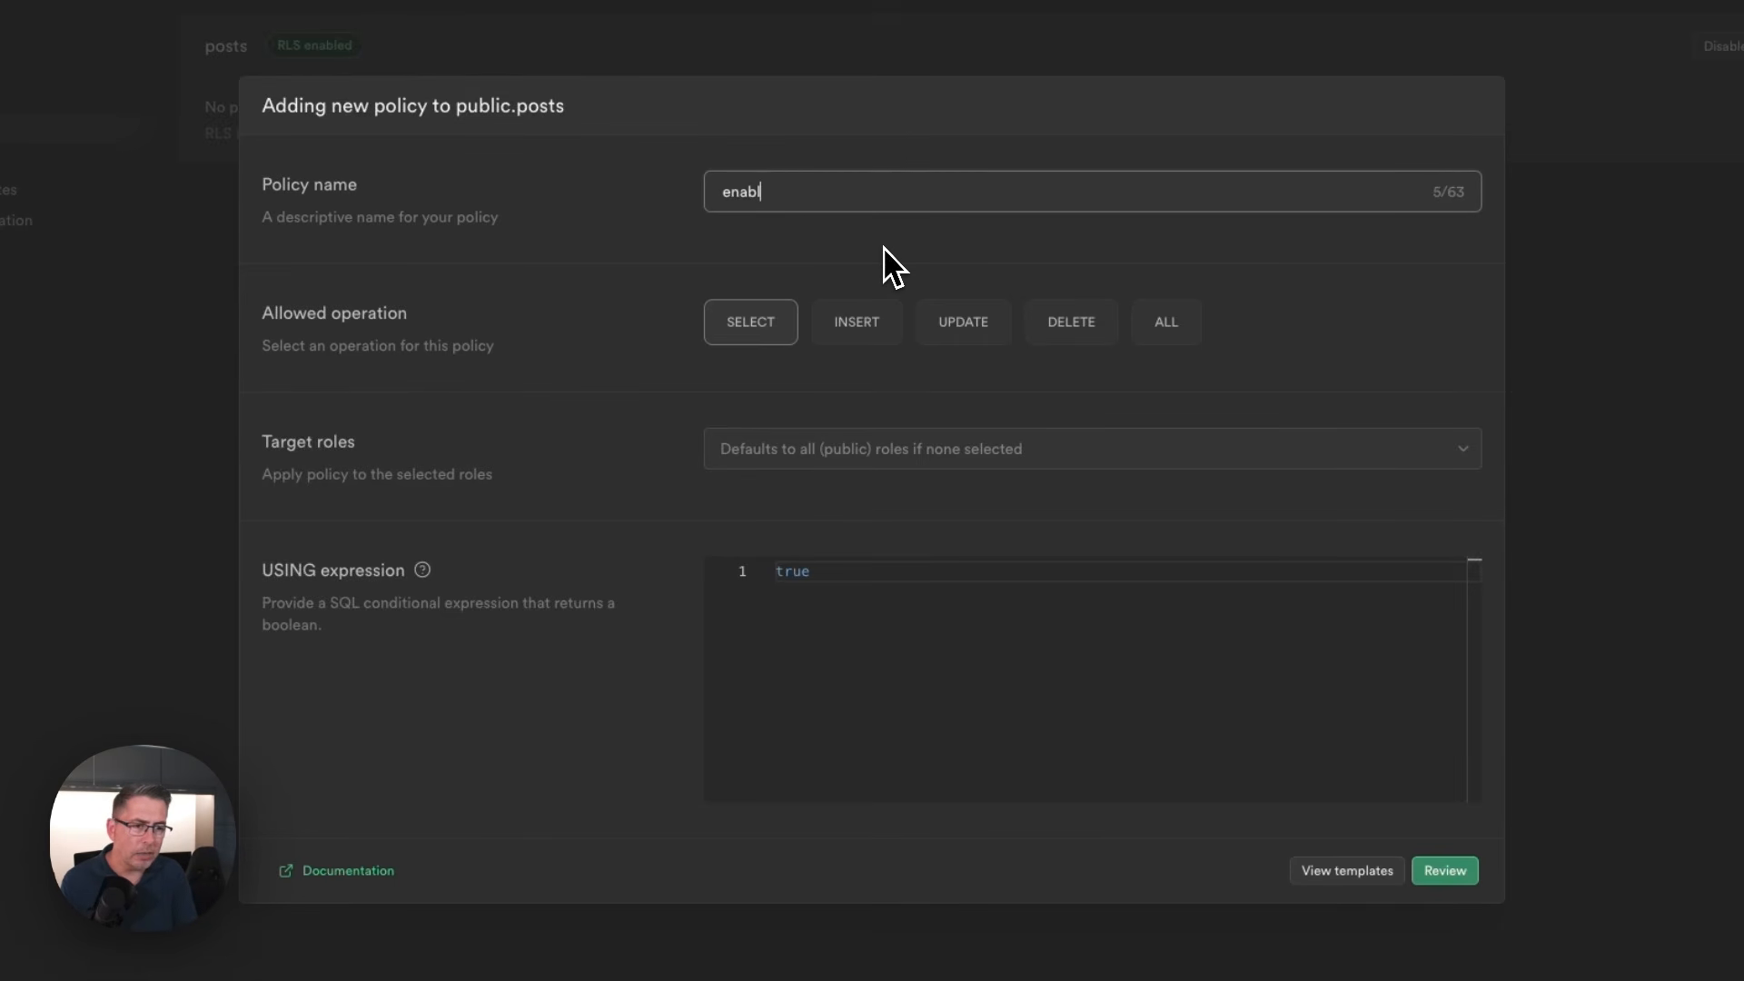
type("e read on")
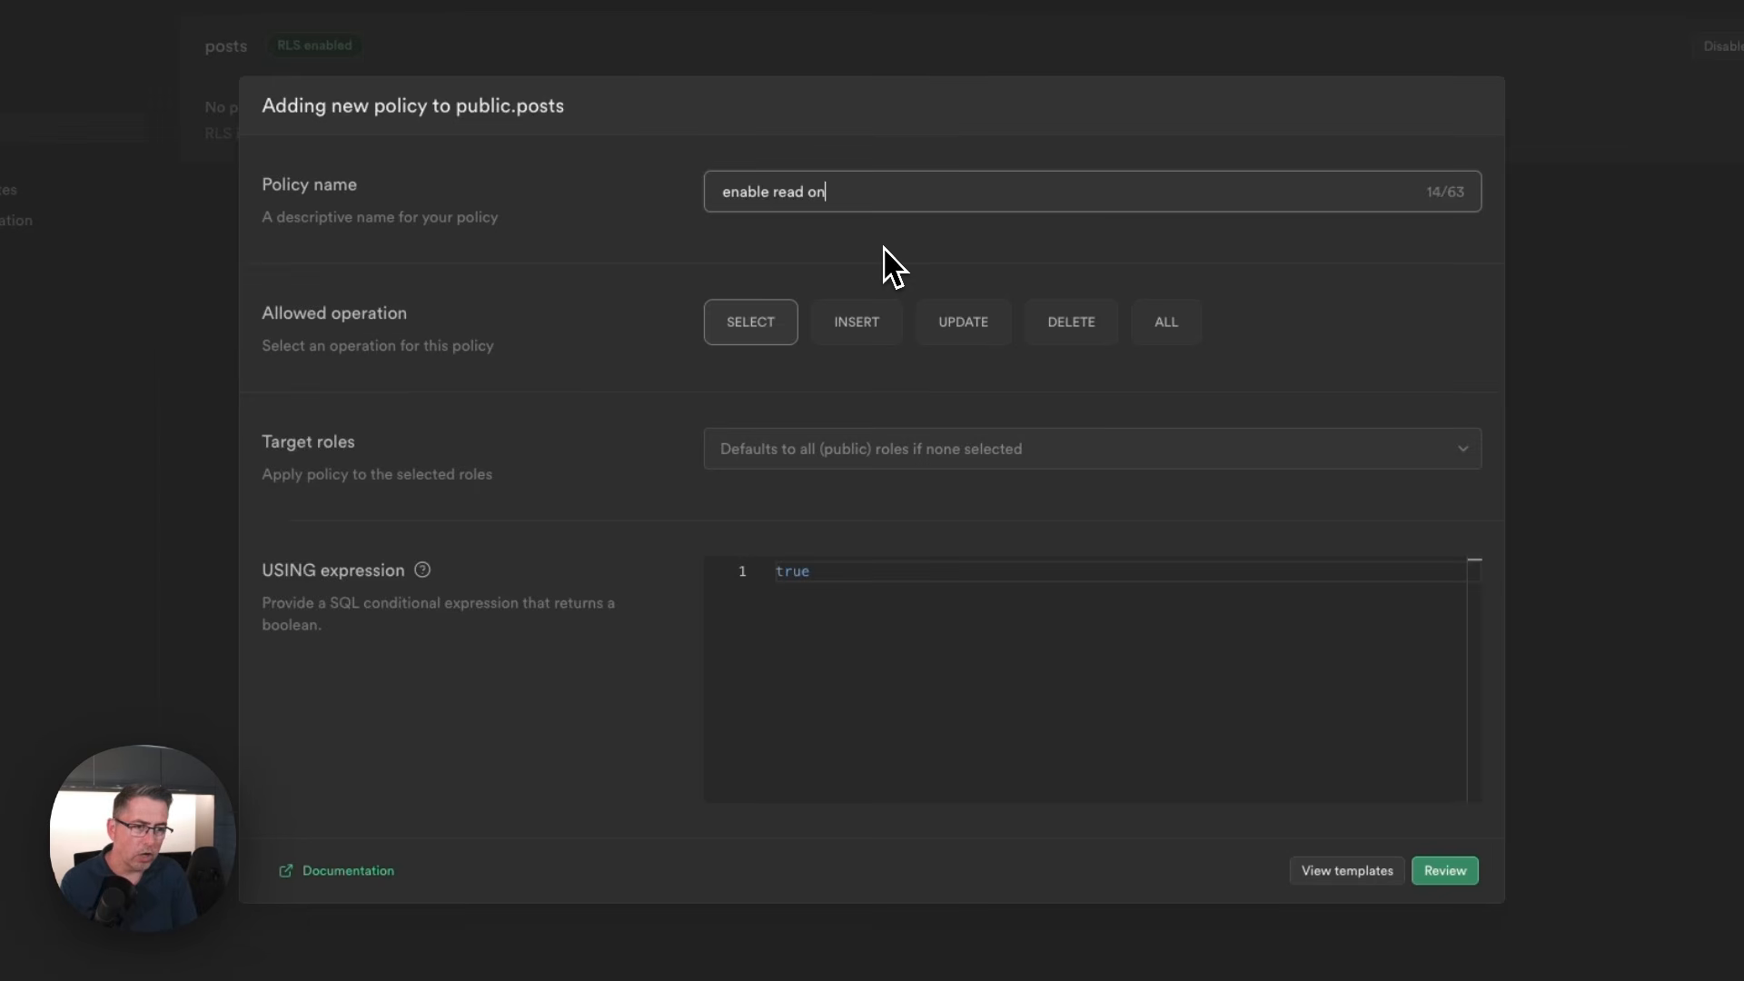
type("ly access to a")
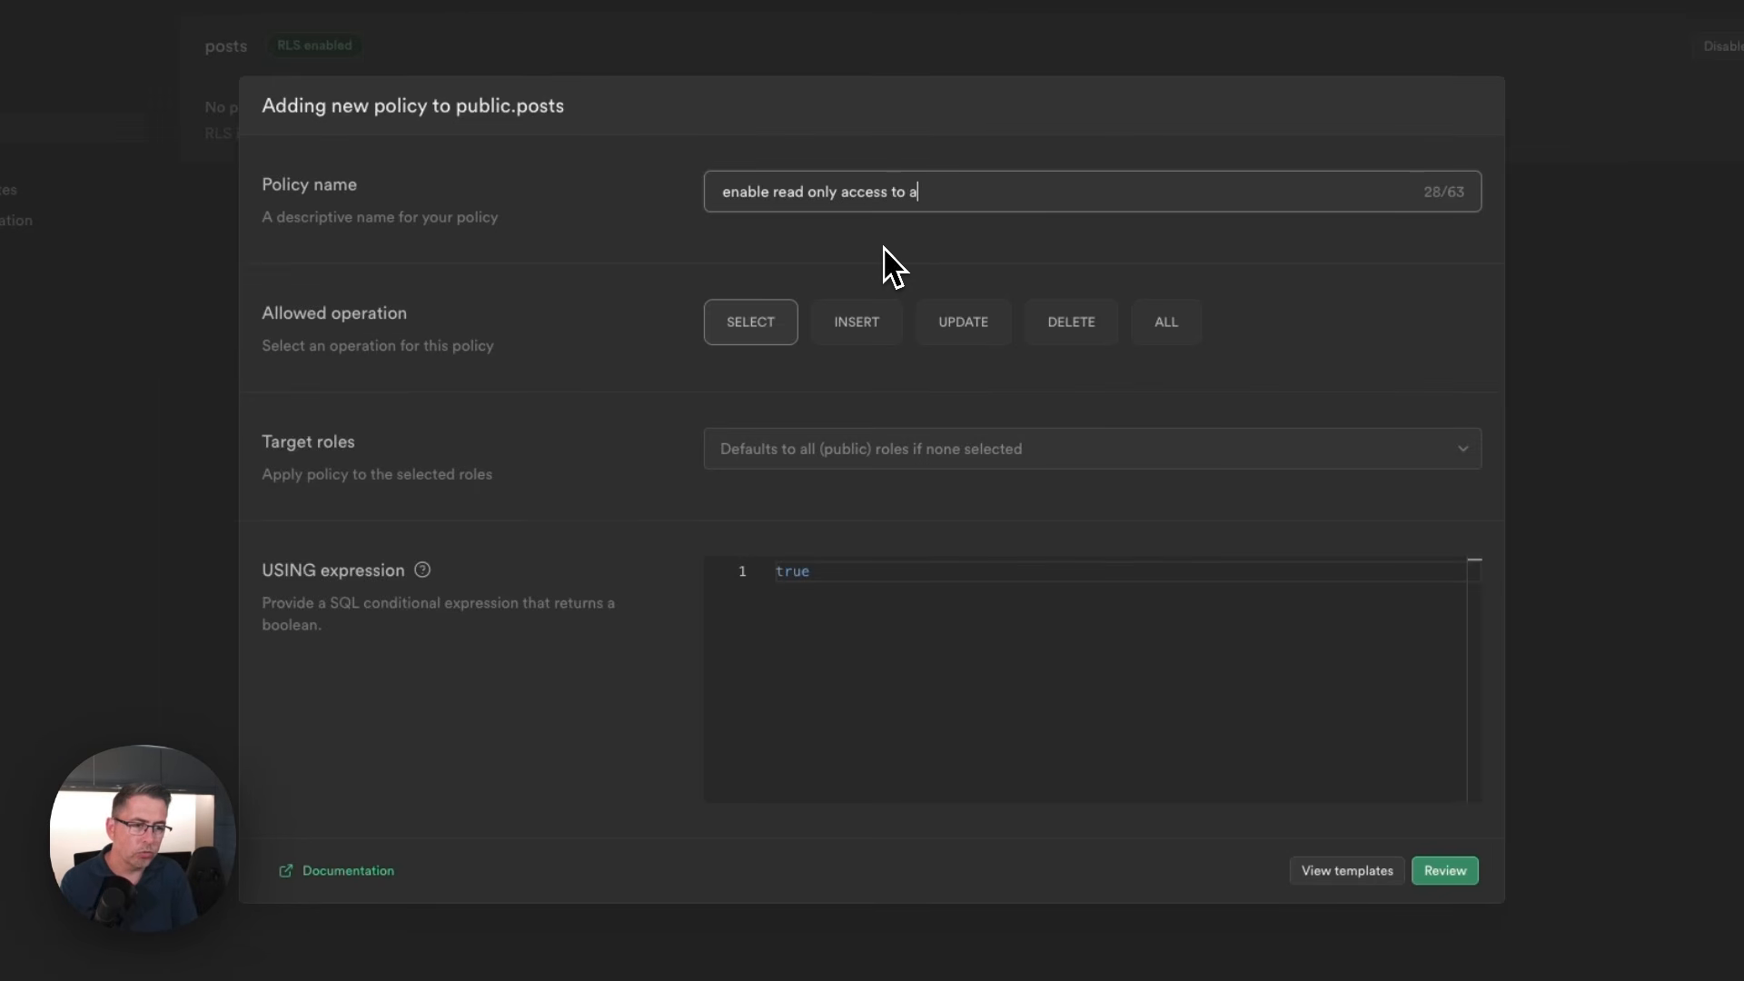
type("ll blog posts")
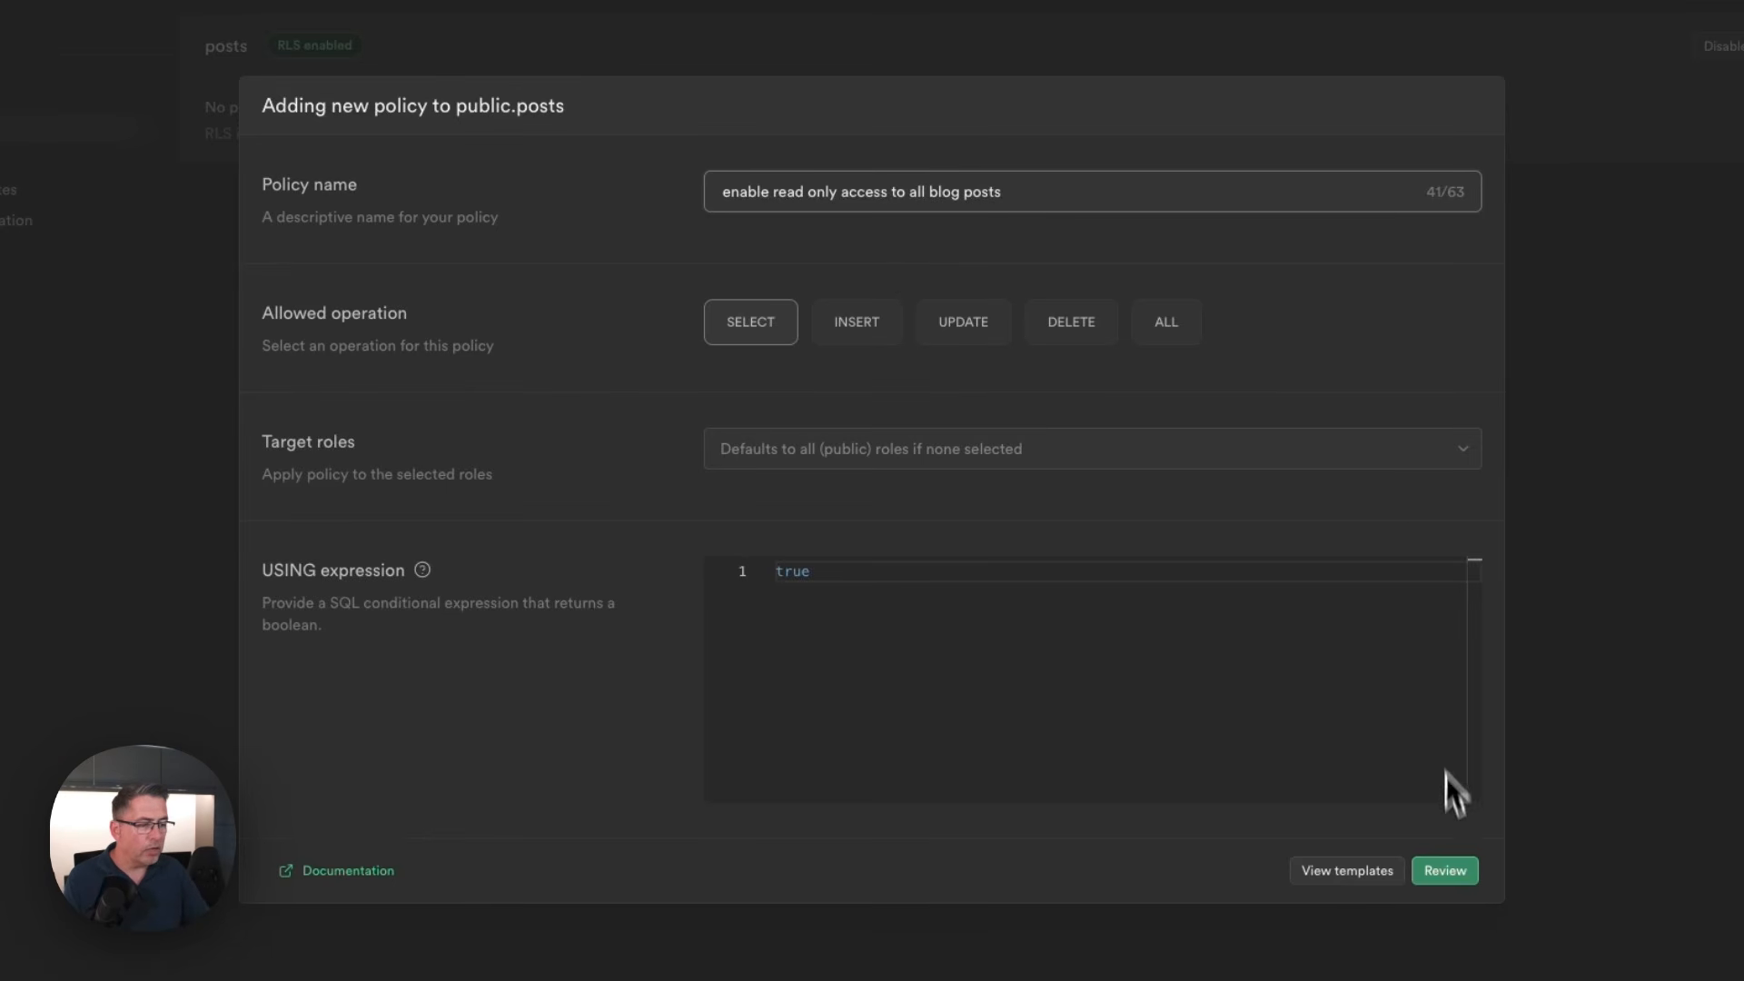
left_click(1445, 872)
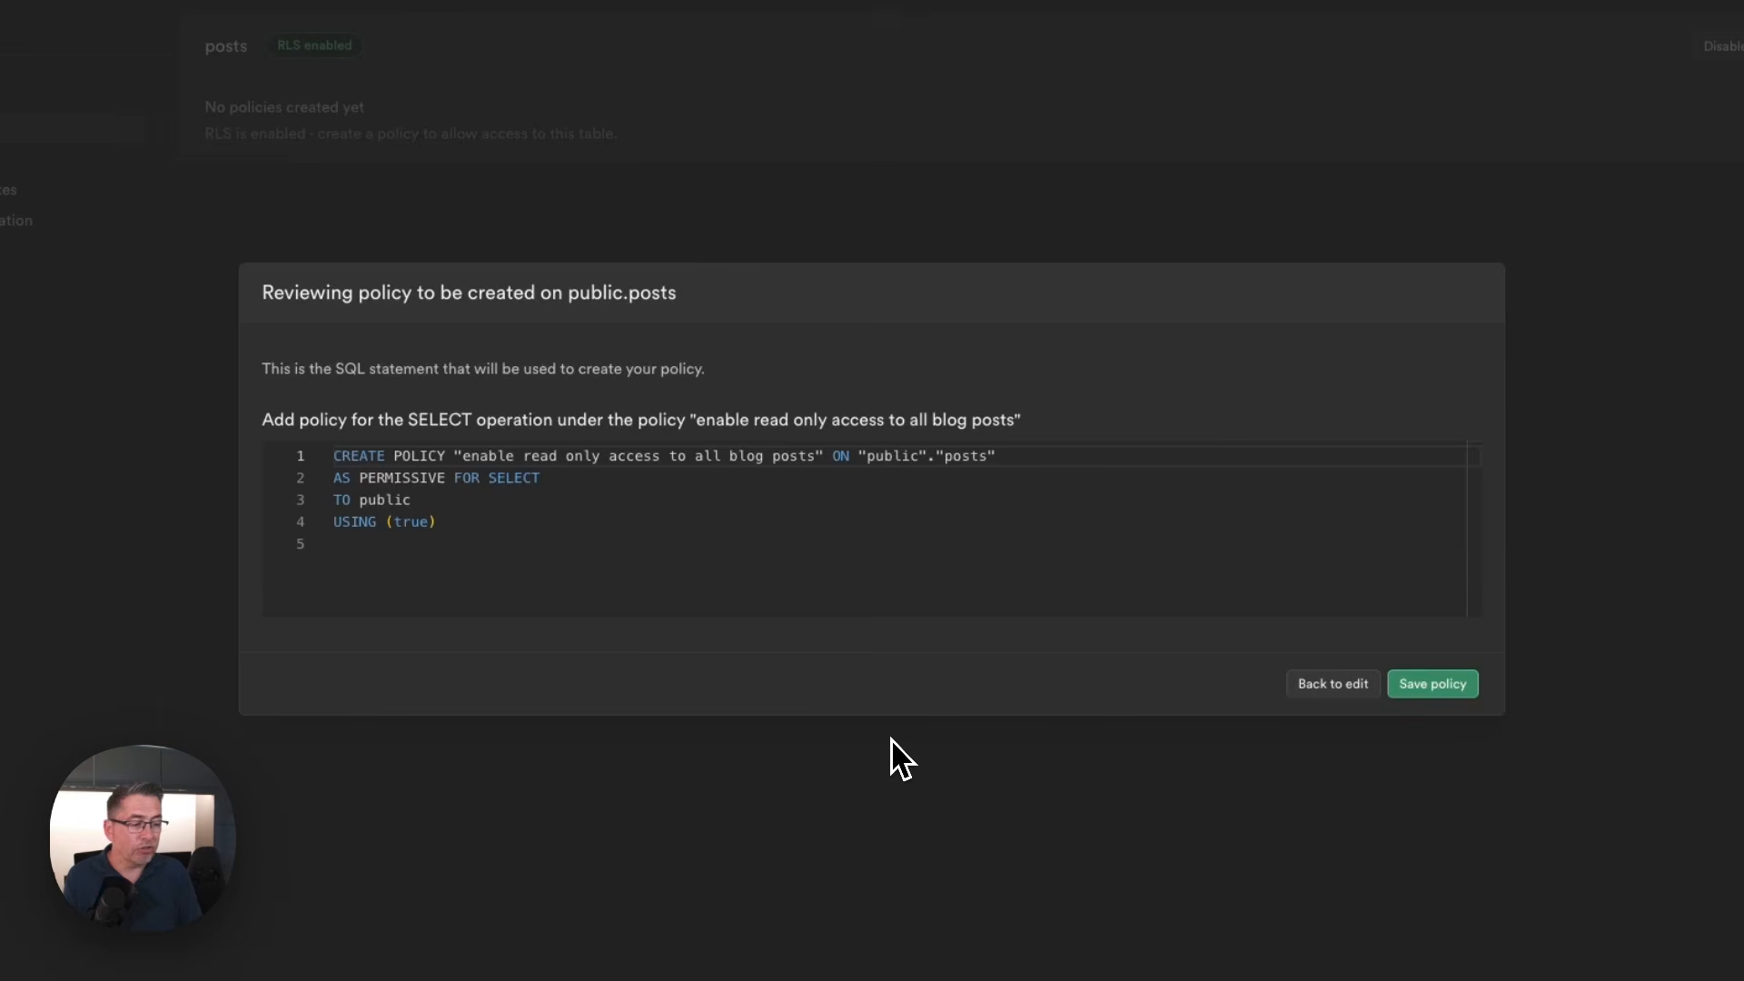
left_click(1427, 686)
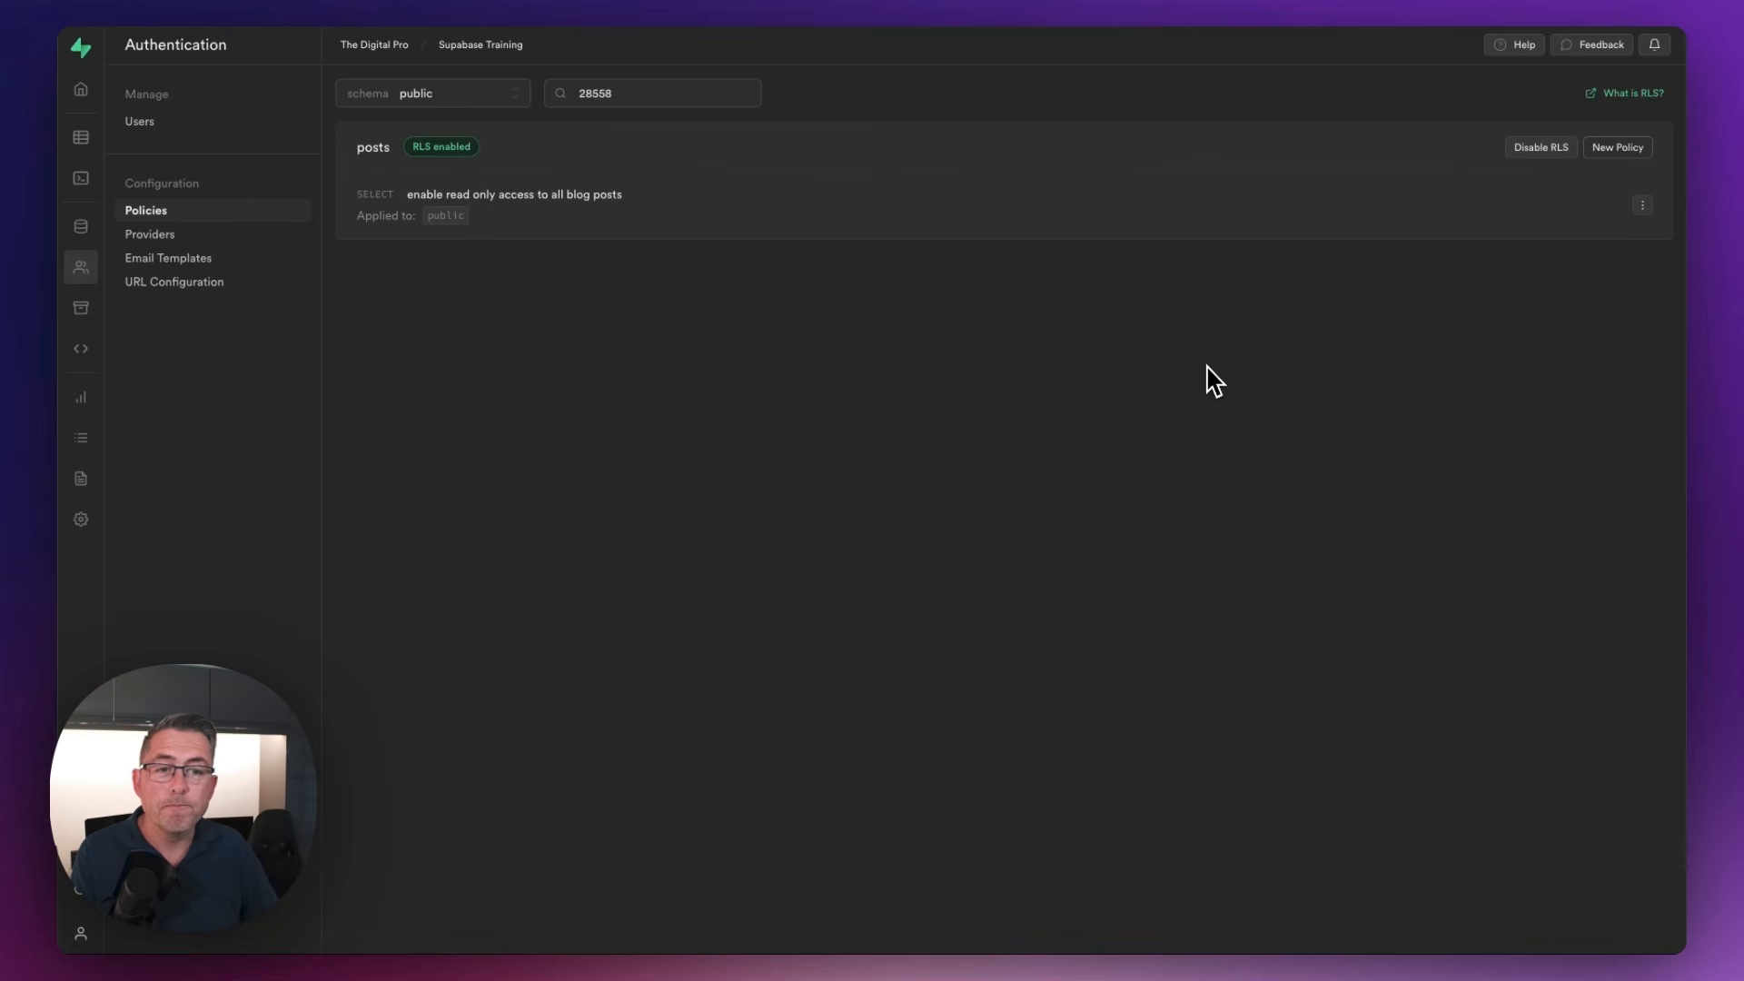
Switch to the FlutterFlow test app, reload it, view all blog posts and close that page
left_click(517, 2)
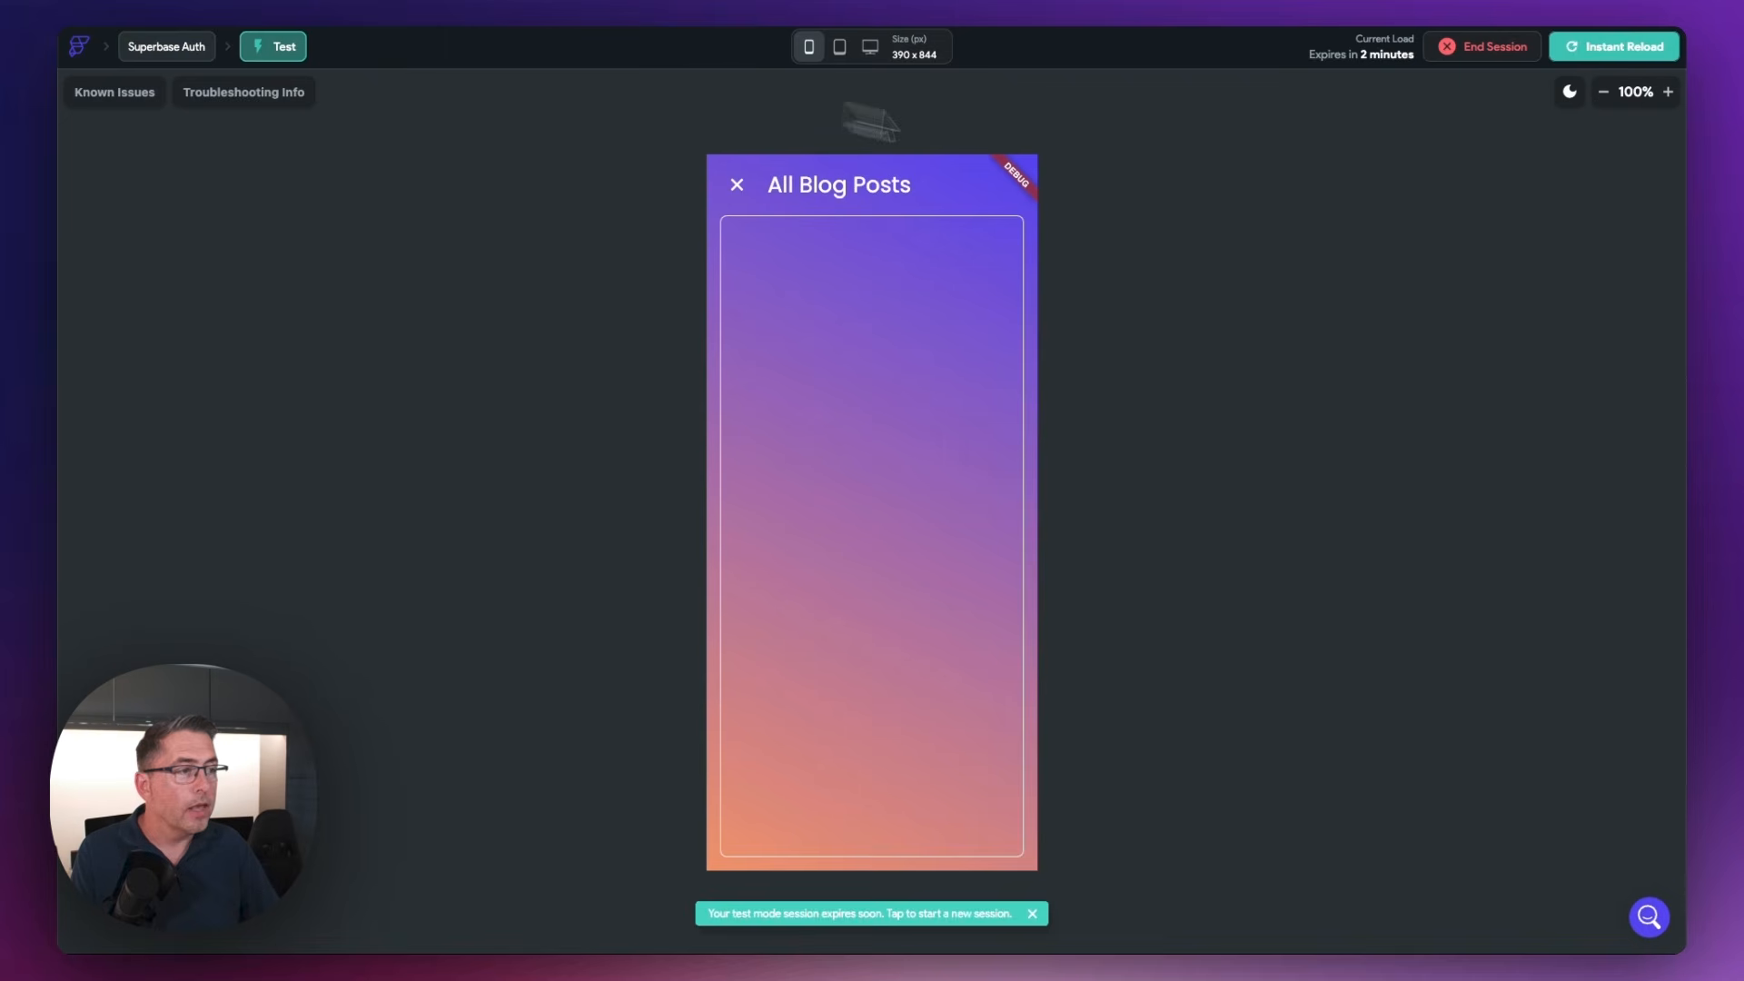
left_click(1596, 51)
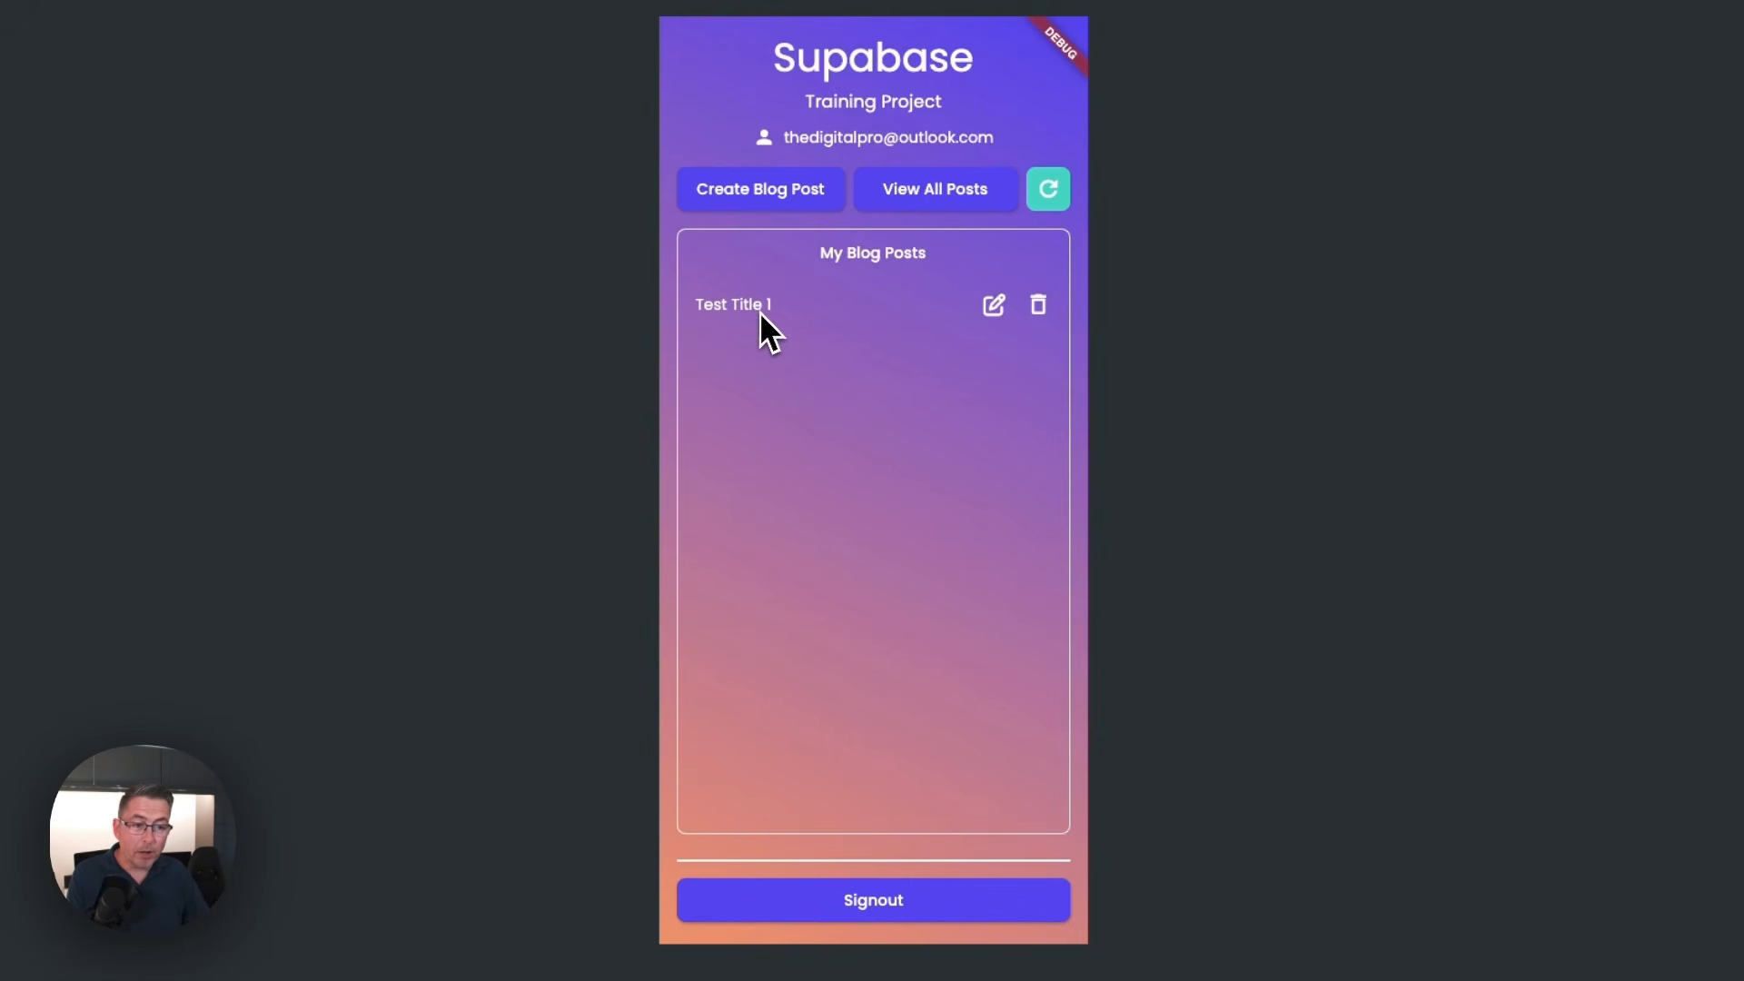
left_click(936, 200)
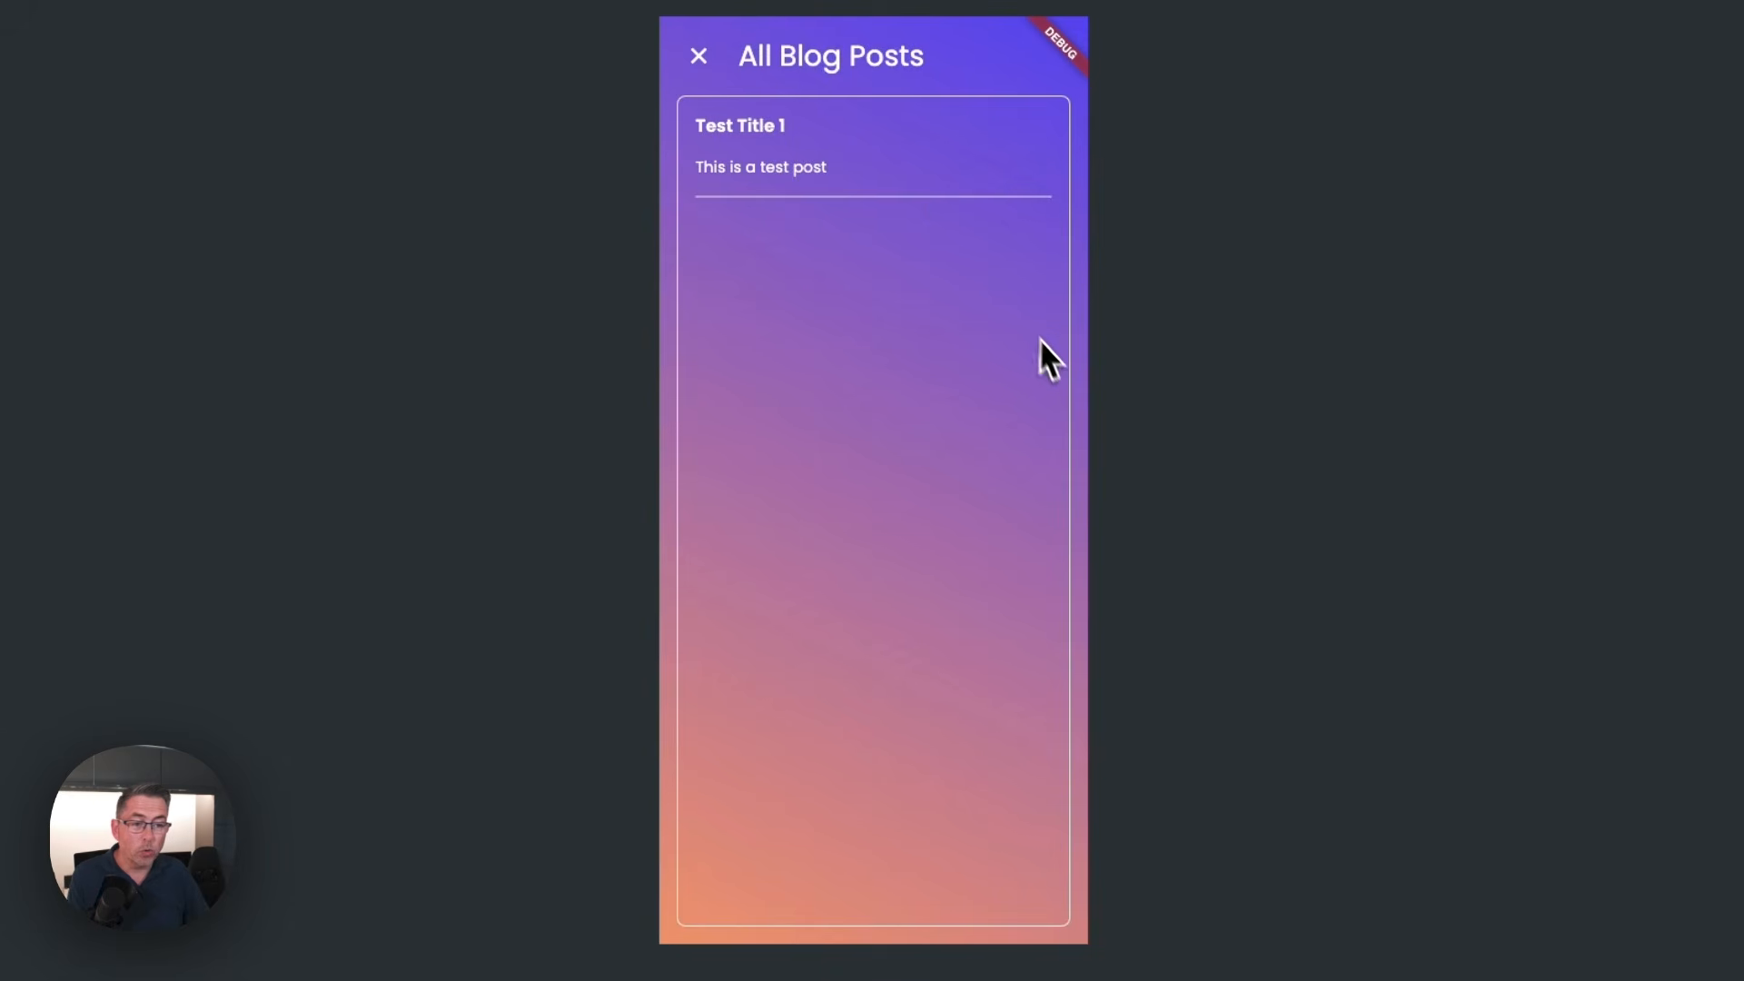
left_click(704, 60)
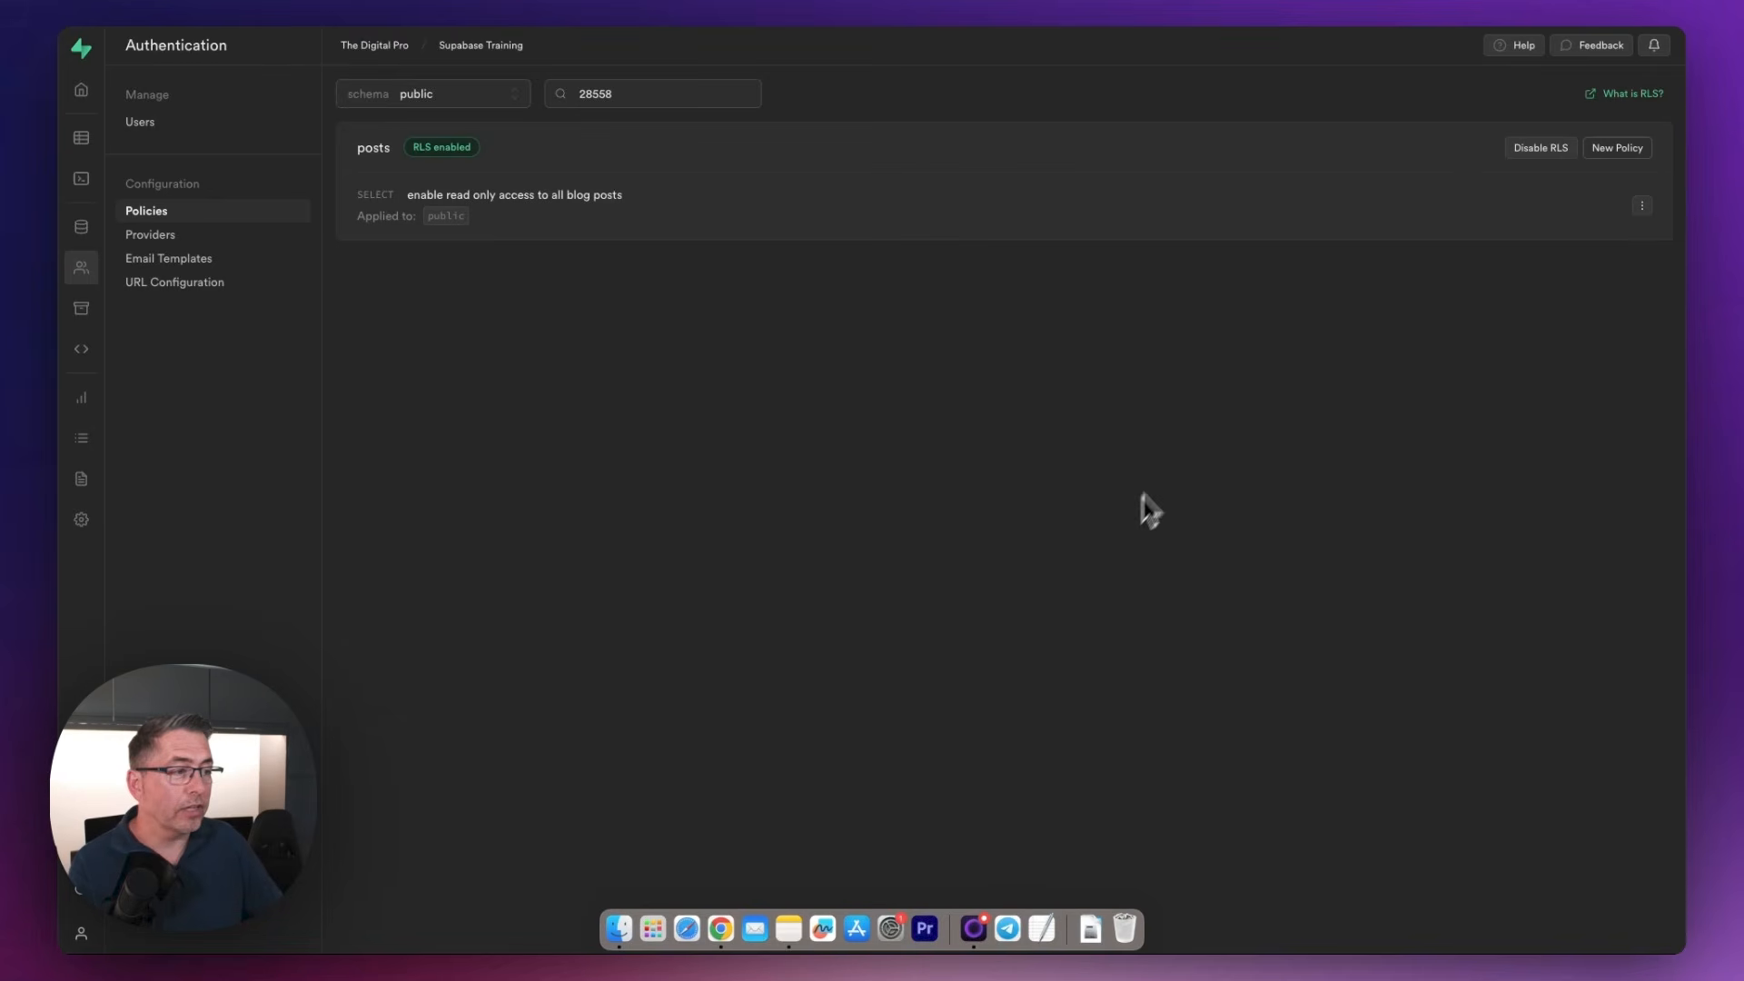
In Supabase, start a from-scratch policy on posts named "Enable post insert for users based on their user id" for the INSERT operation
left_click(1616, 150)
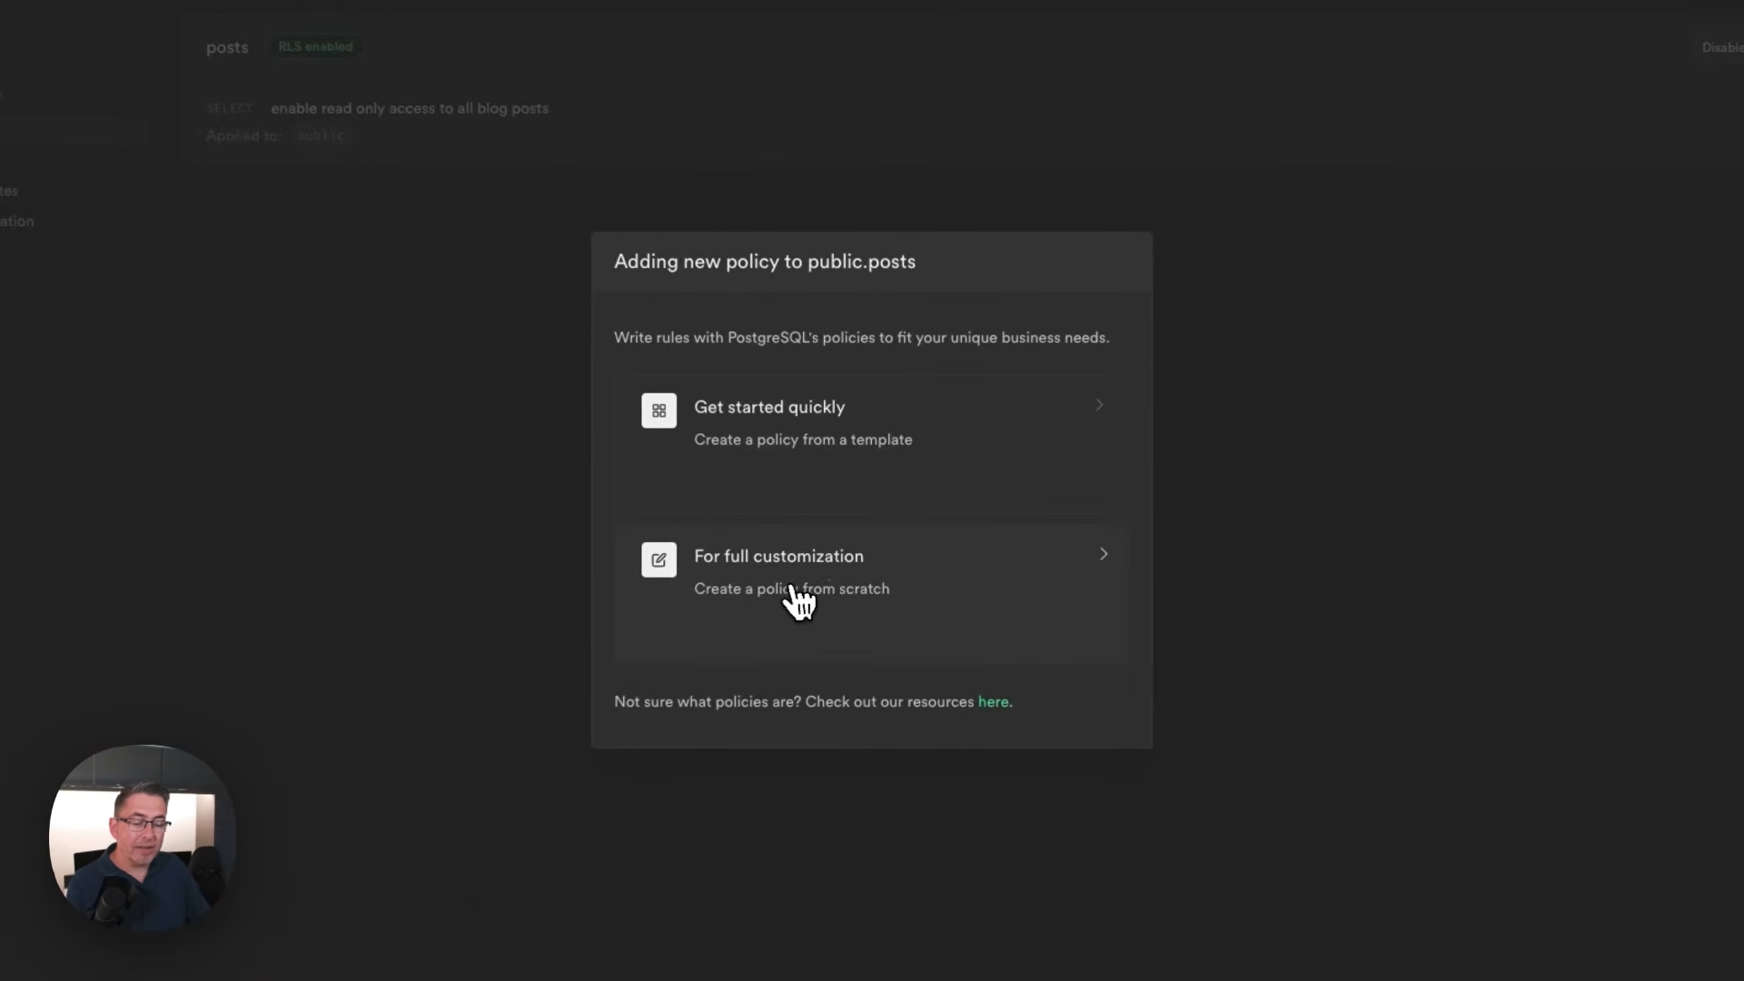
left_click(919, 596)
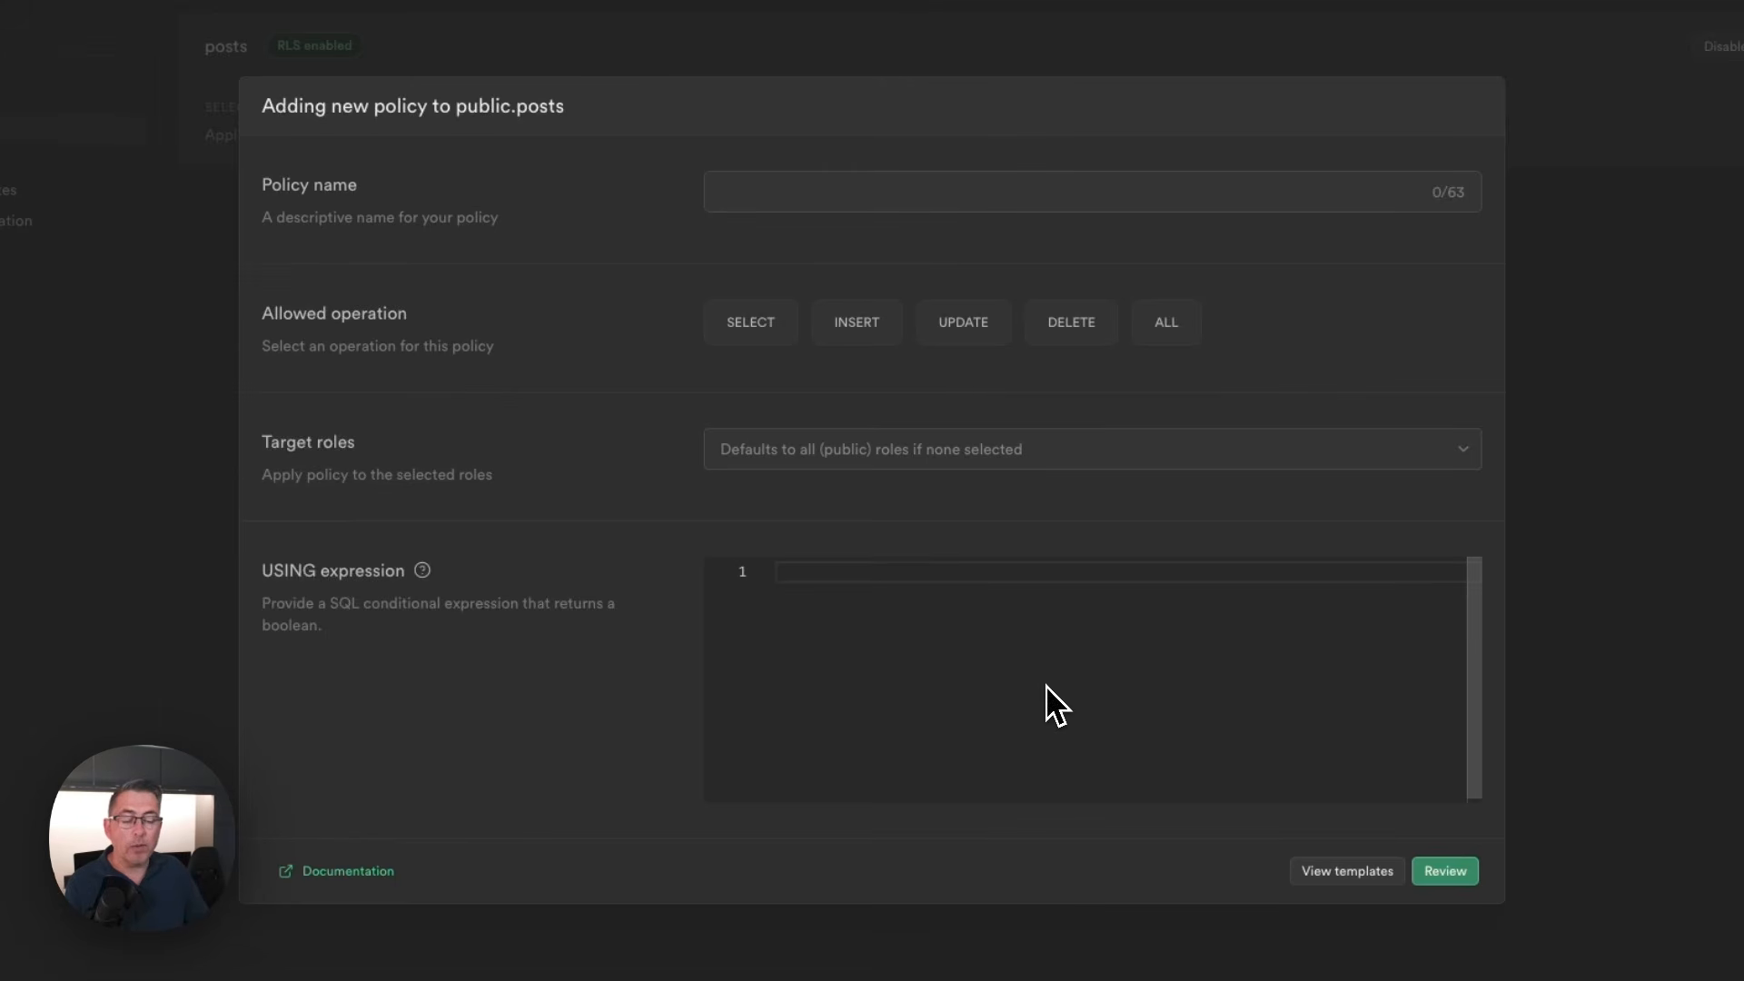
left_click(800, 186)
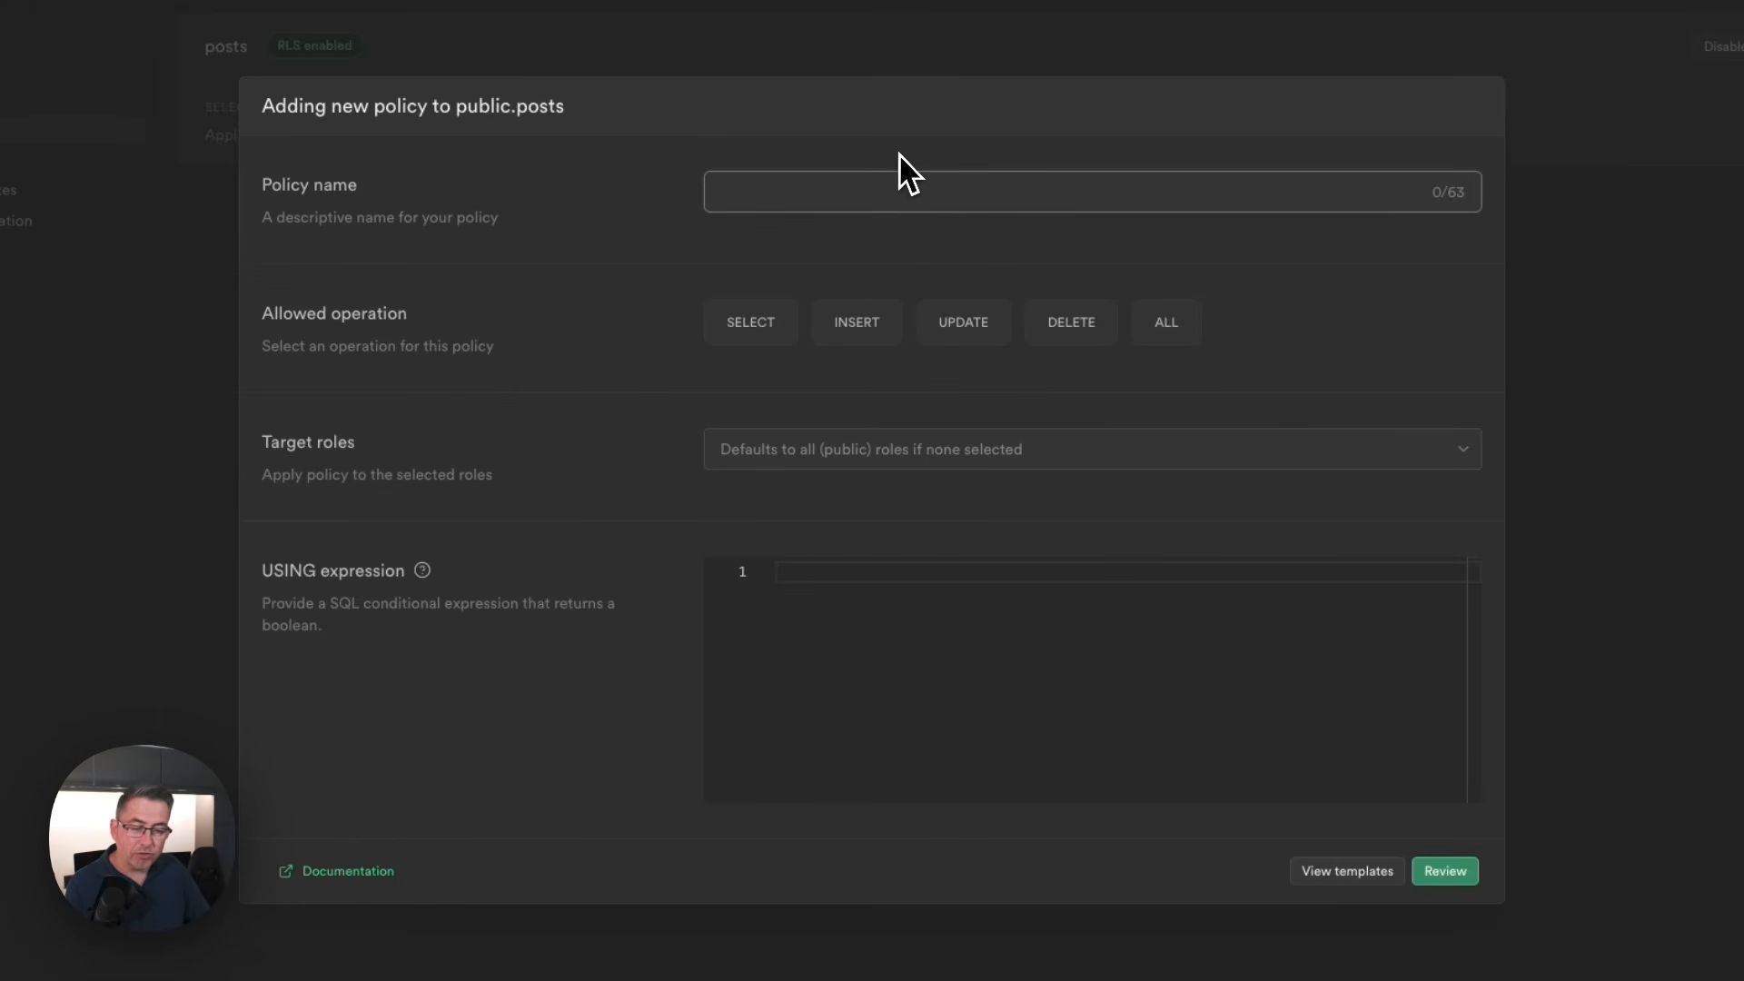
type("Enable post insert for users based on their user id")
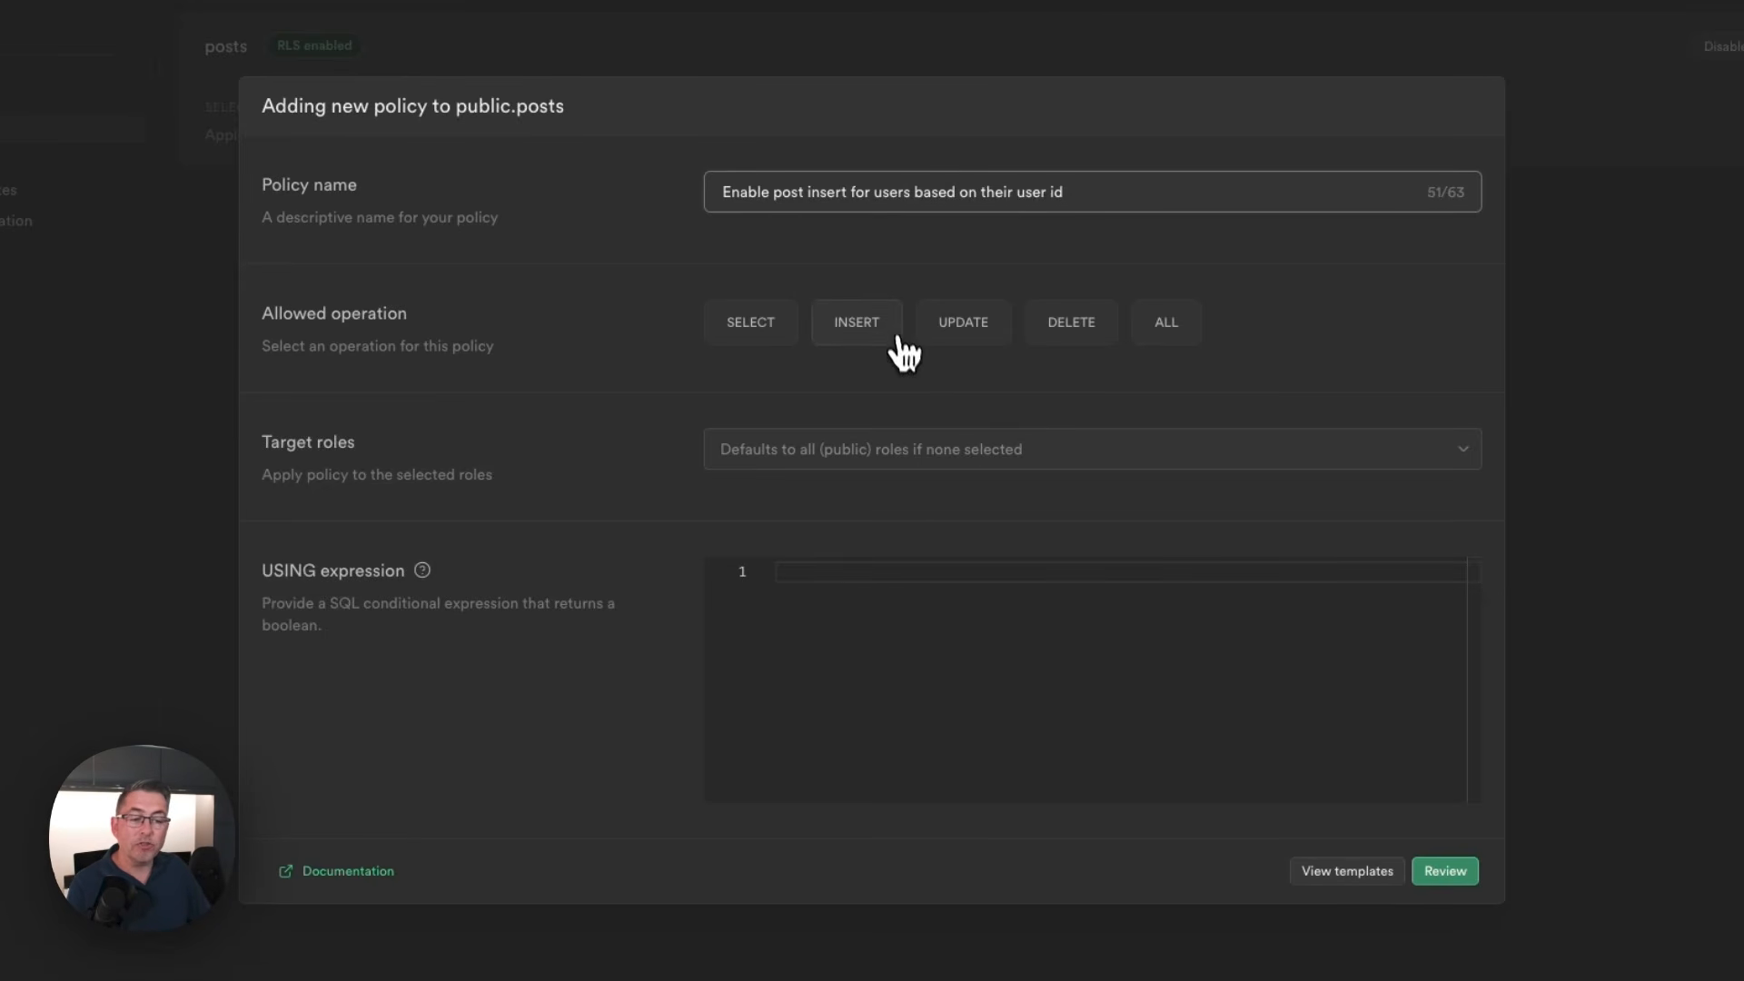
left_click(863, 336)
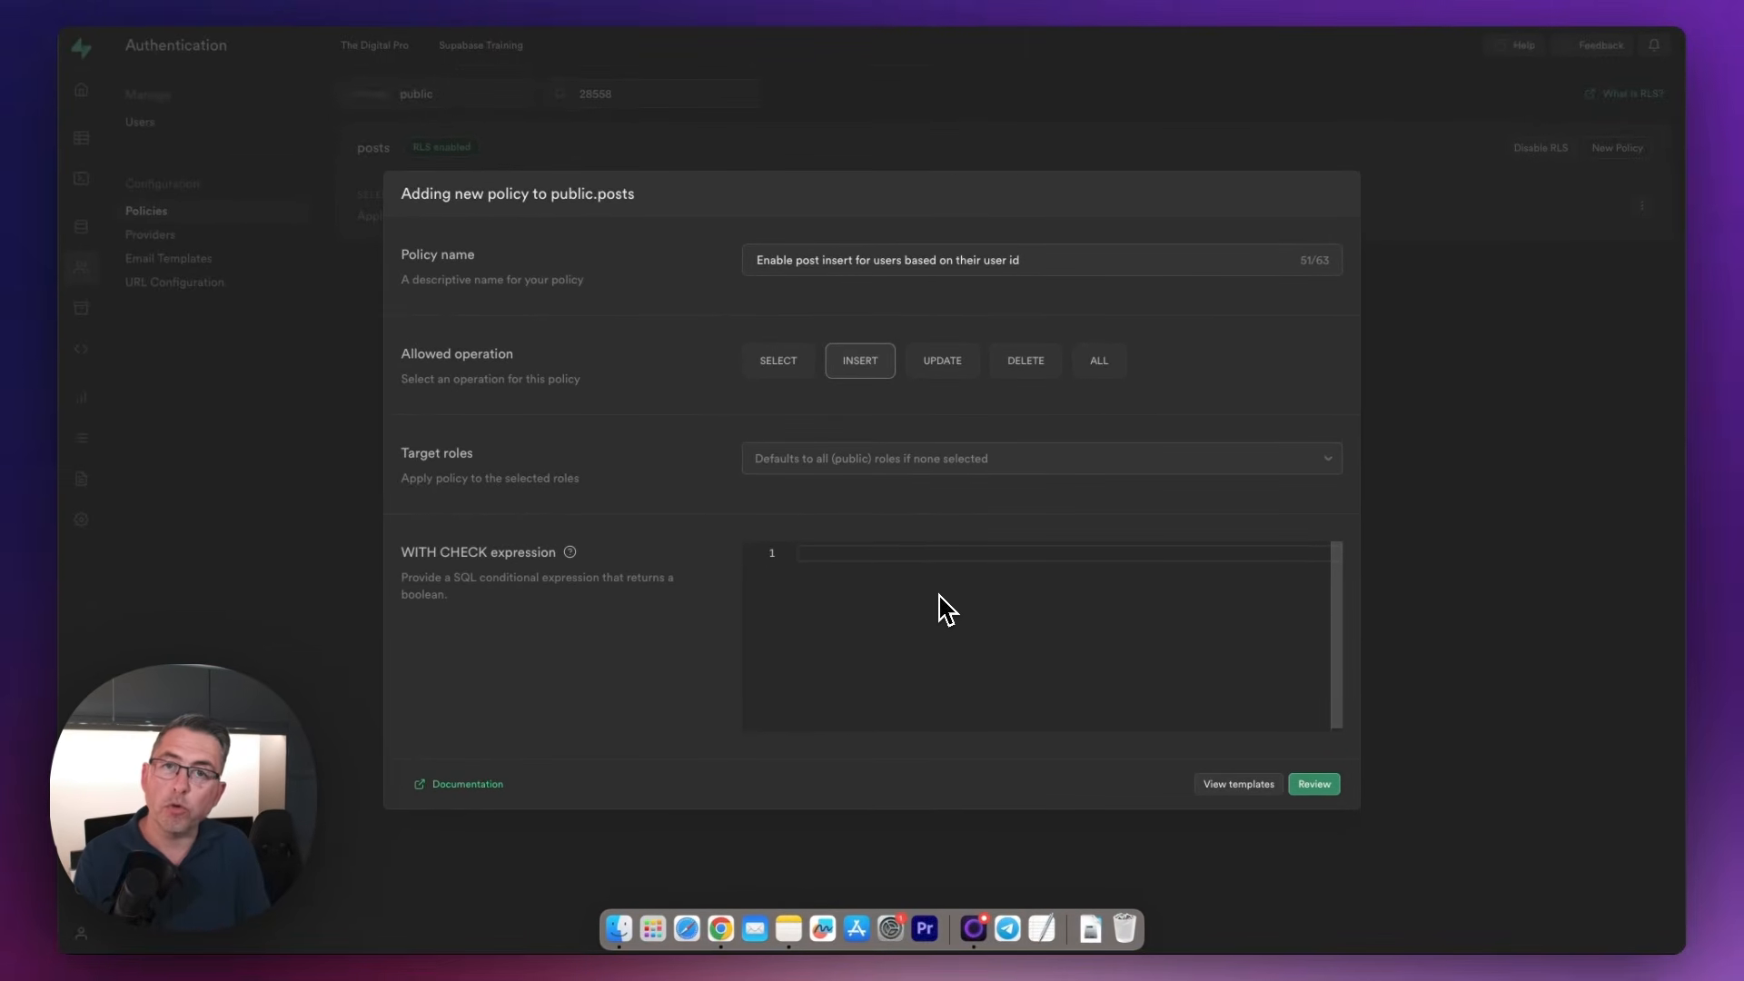
Set the WITH CHECK expression to ((auth.jwt() ->> 'sub'::text) = (author_user_id)::text), review the insert policy and save it
type("((auth.jwt() ->> 'sub'::text) = (author_user_id)::text)")
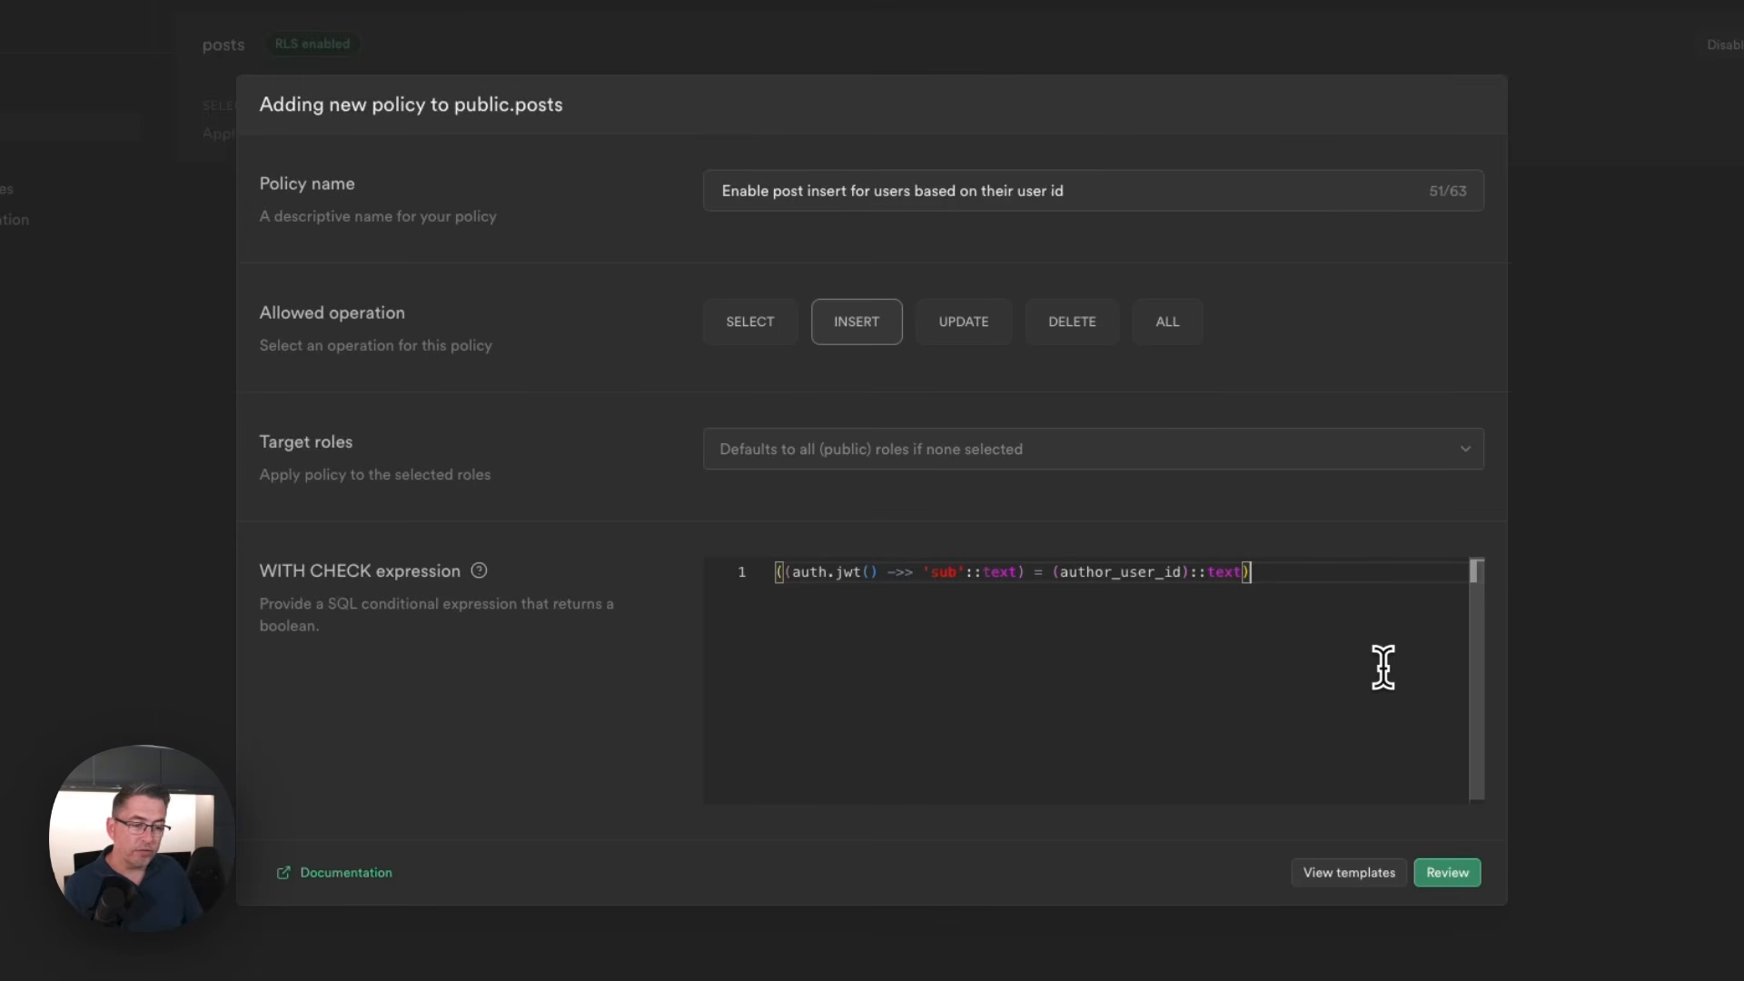
left_click(800, 575)
left_click_drag(800, 575, 880, 576)
left_click(886, 595)
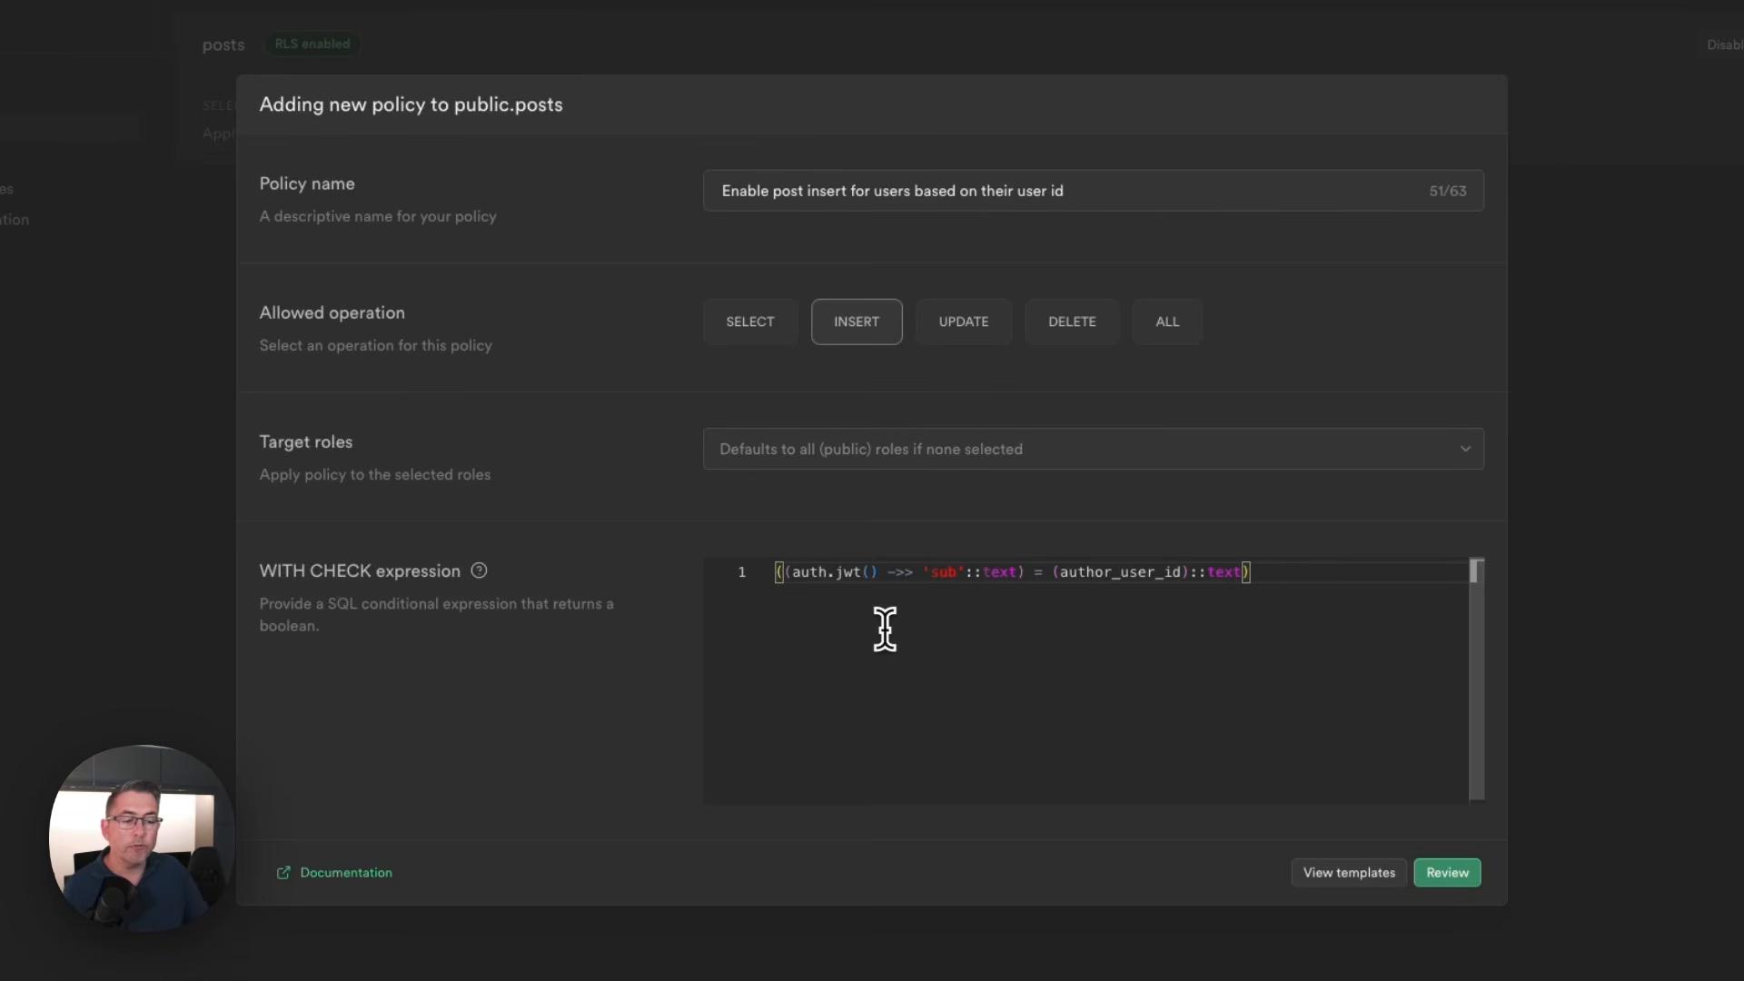
left_click_drag(931, 576, 953, 589)
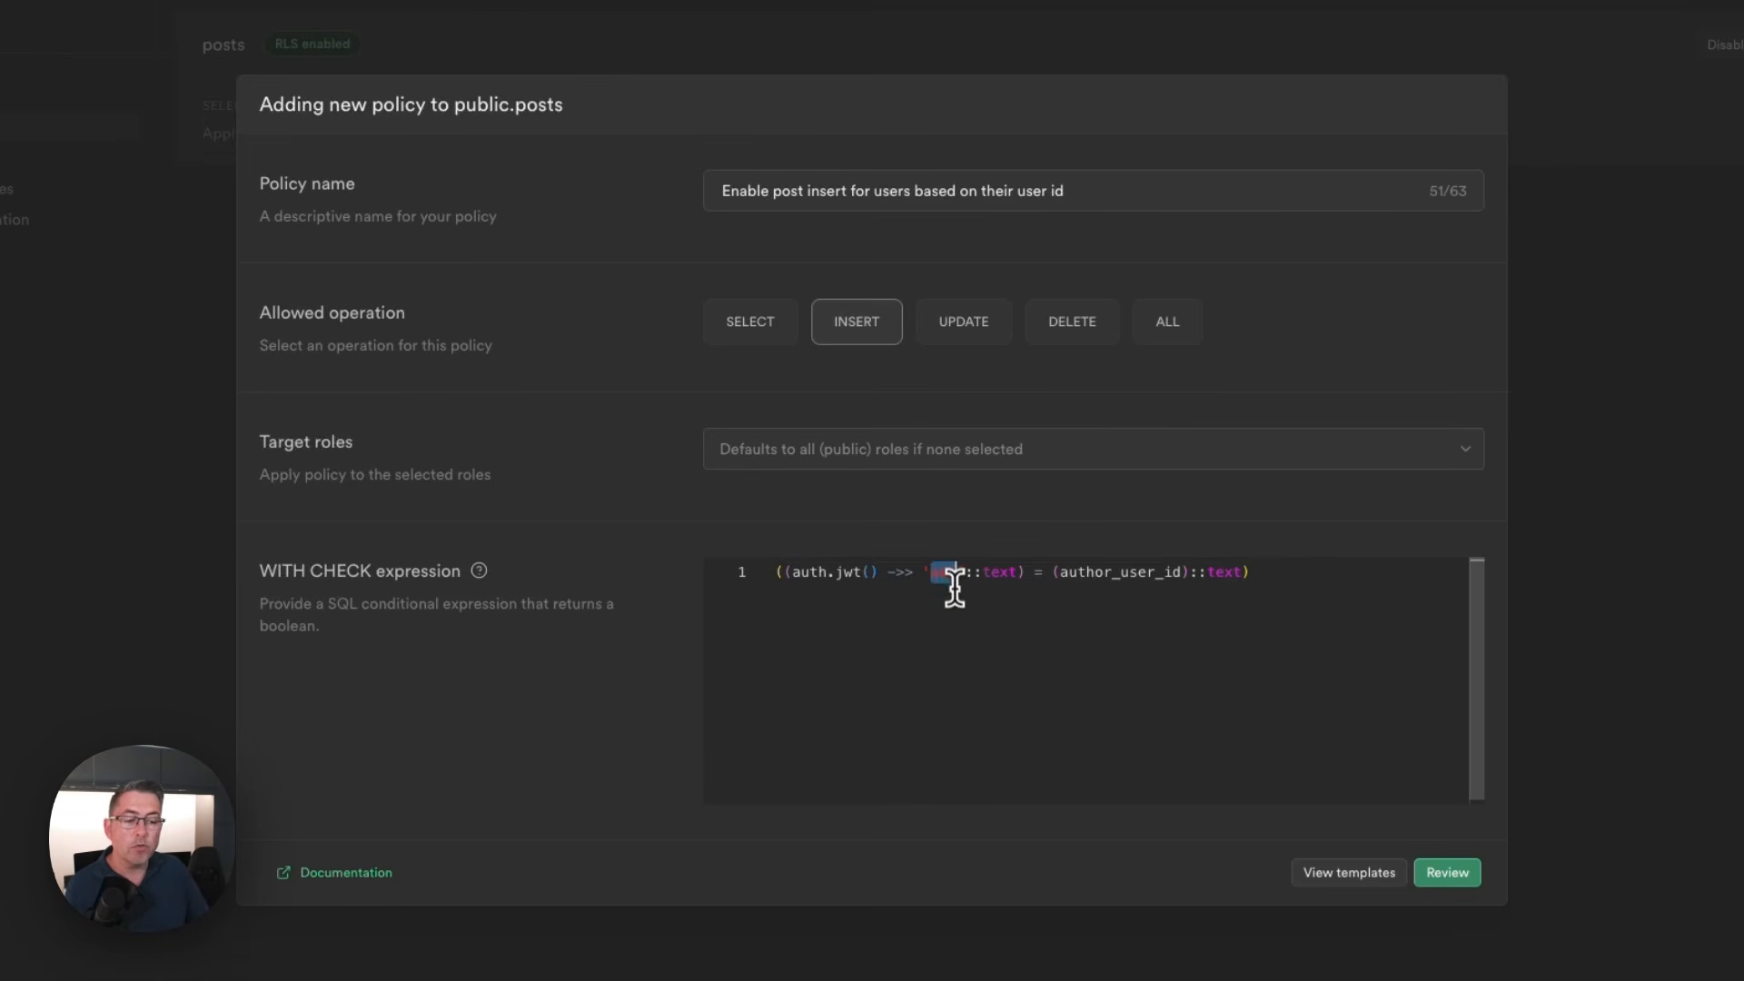
left_click(954, 604)
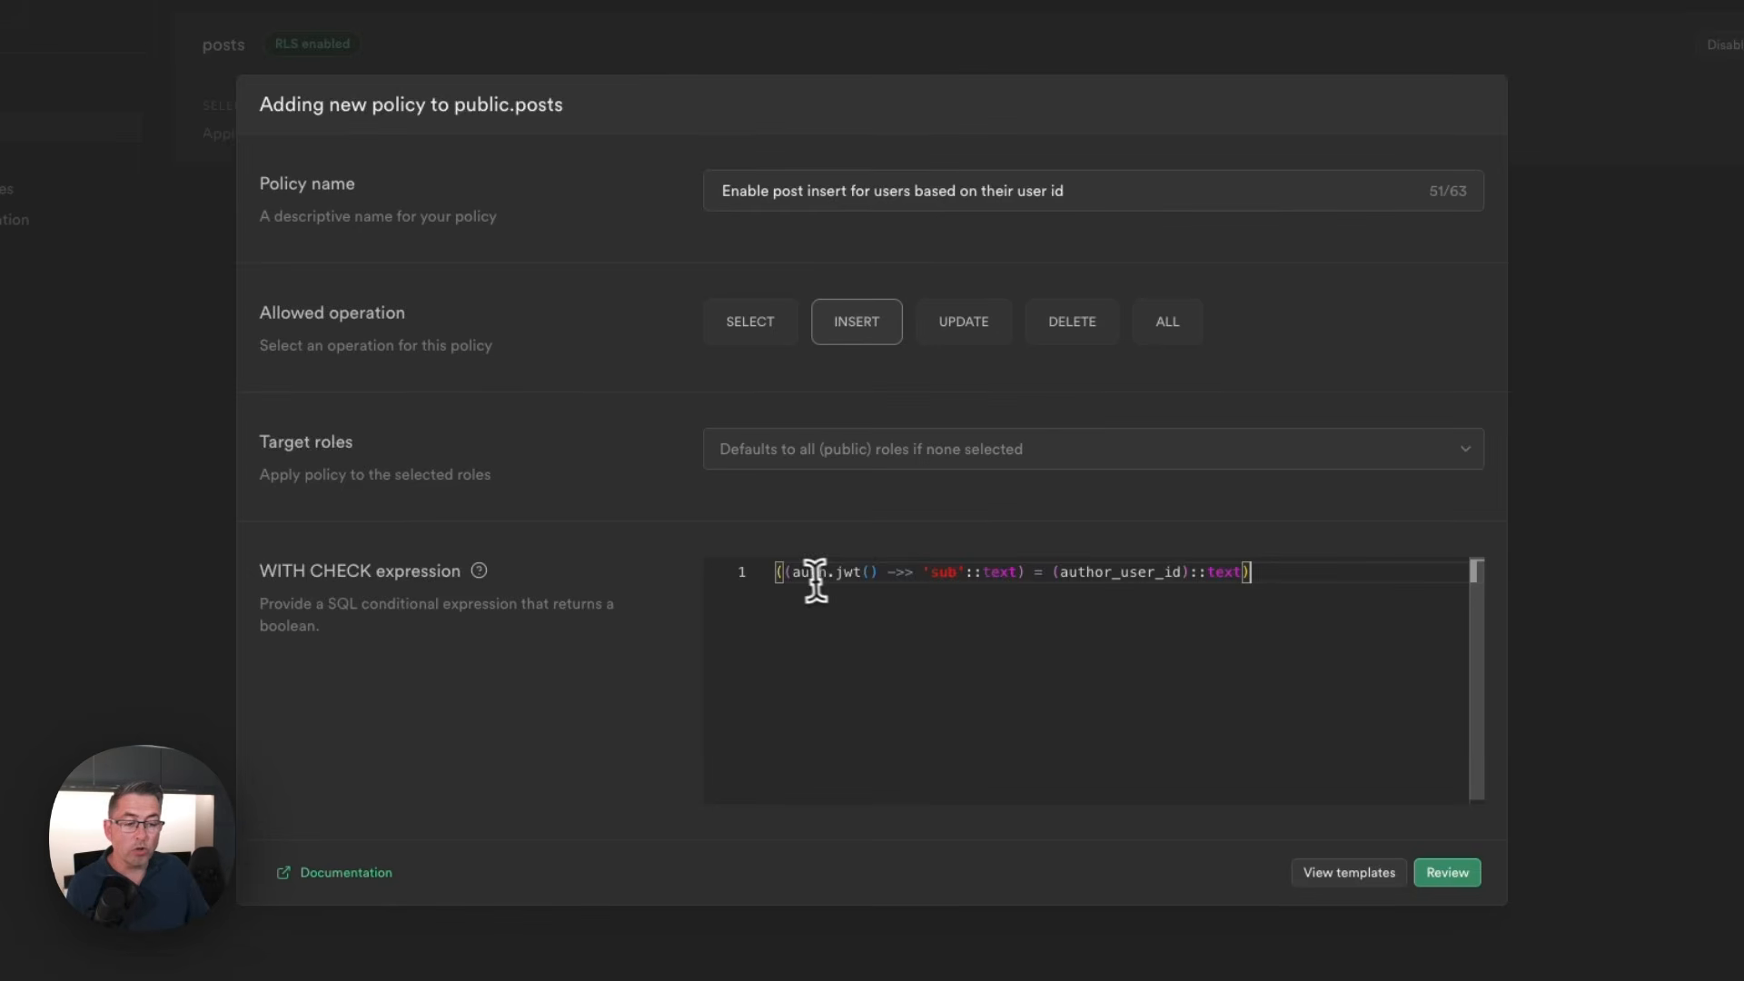
left_click_drag(783, 572, 1027, 574)
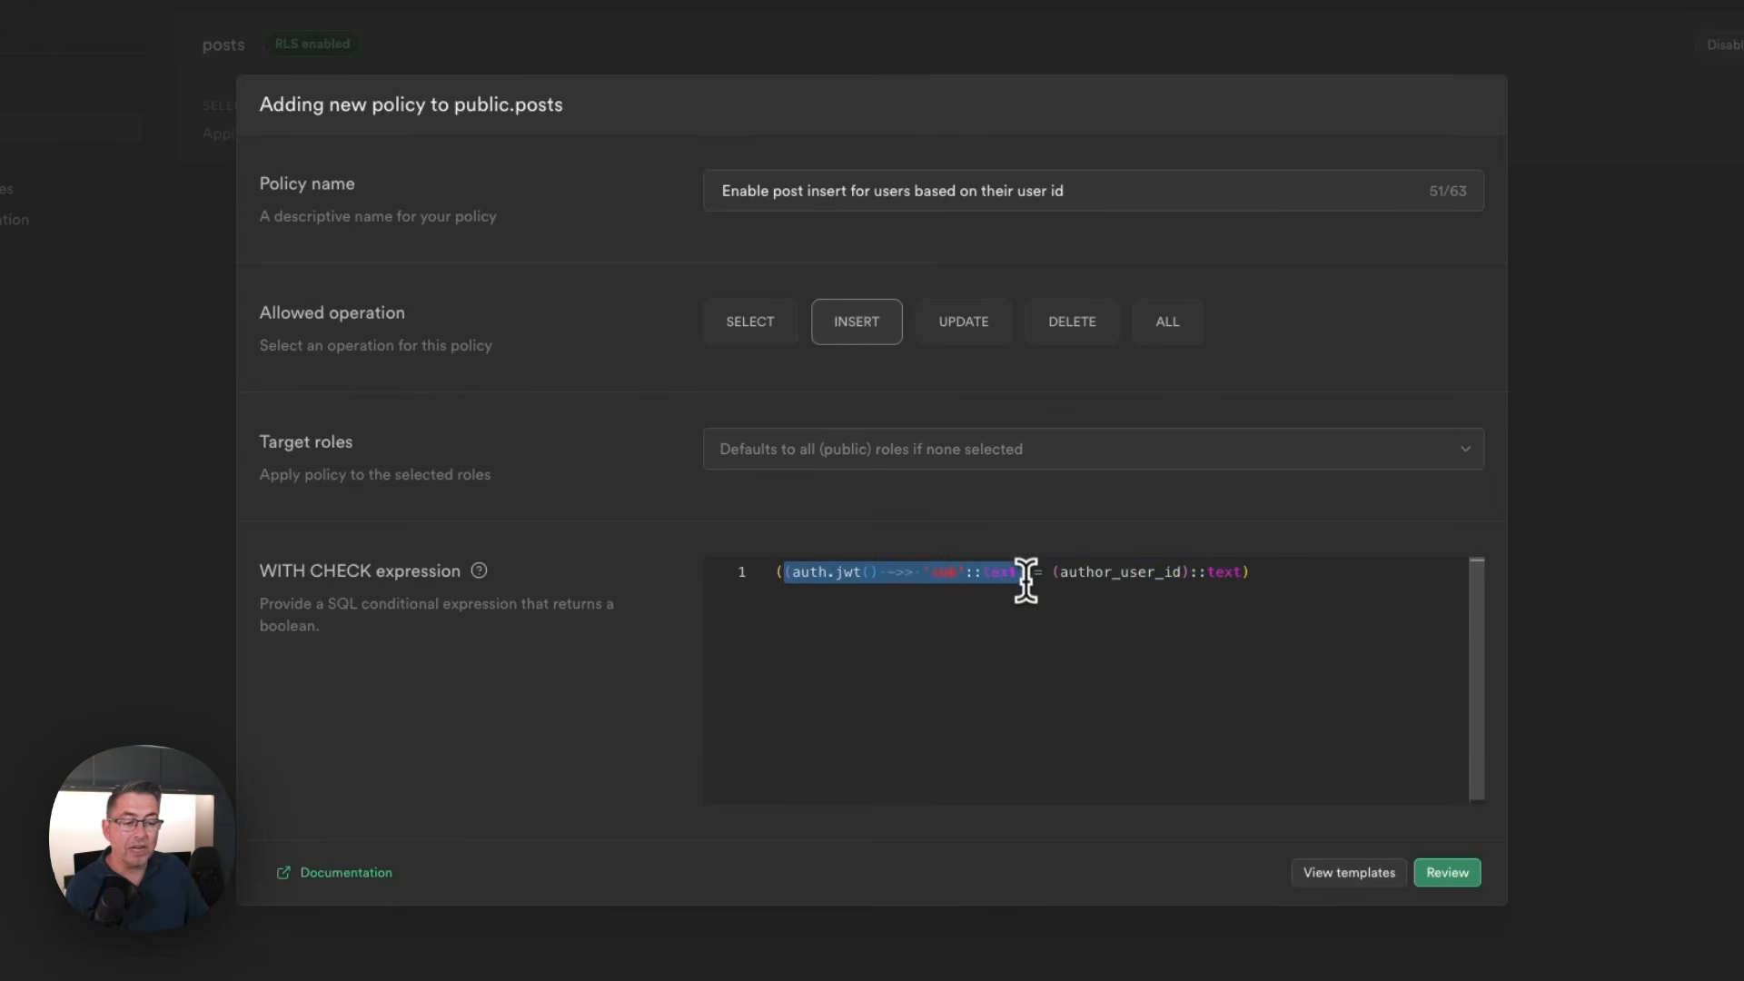
left_click(1023, 597)
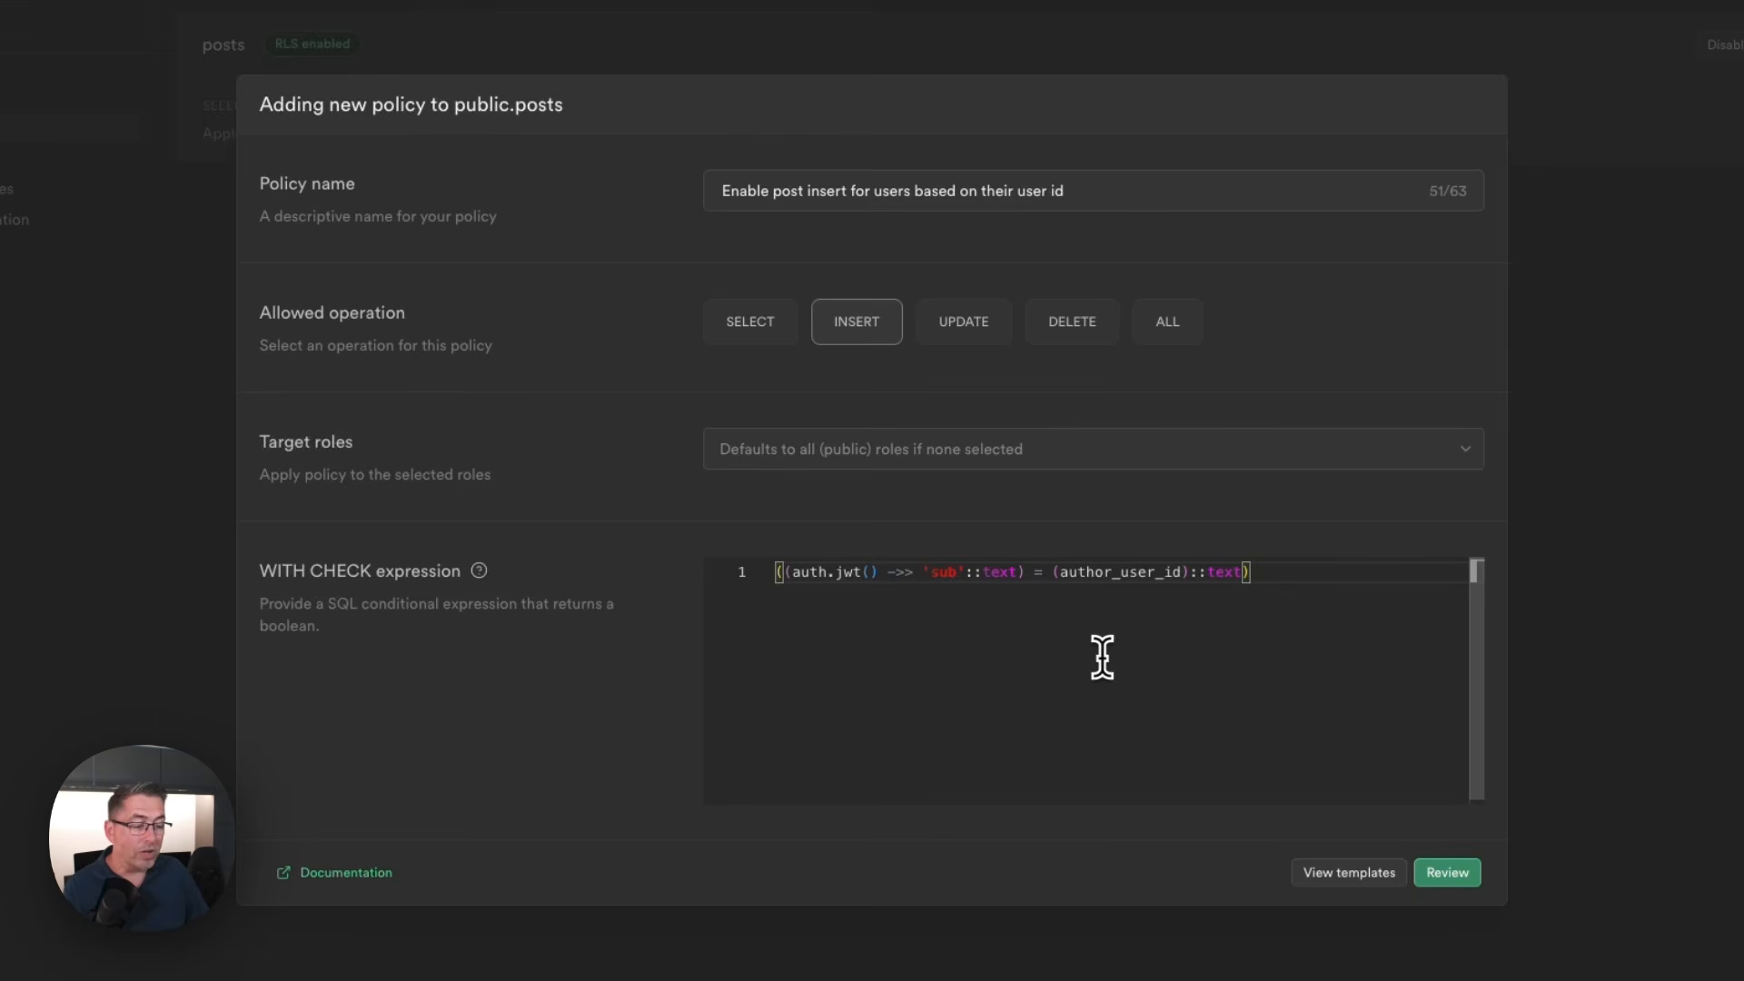
left_click(1458, 873)
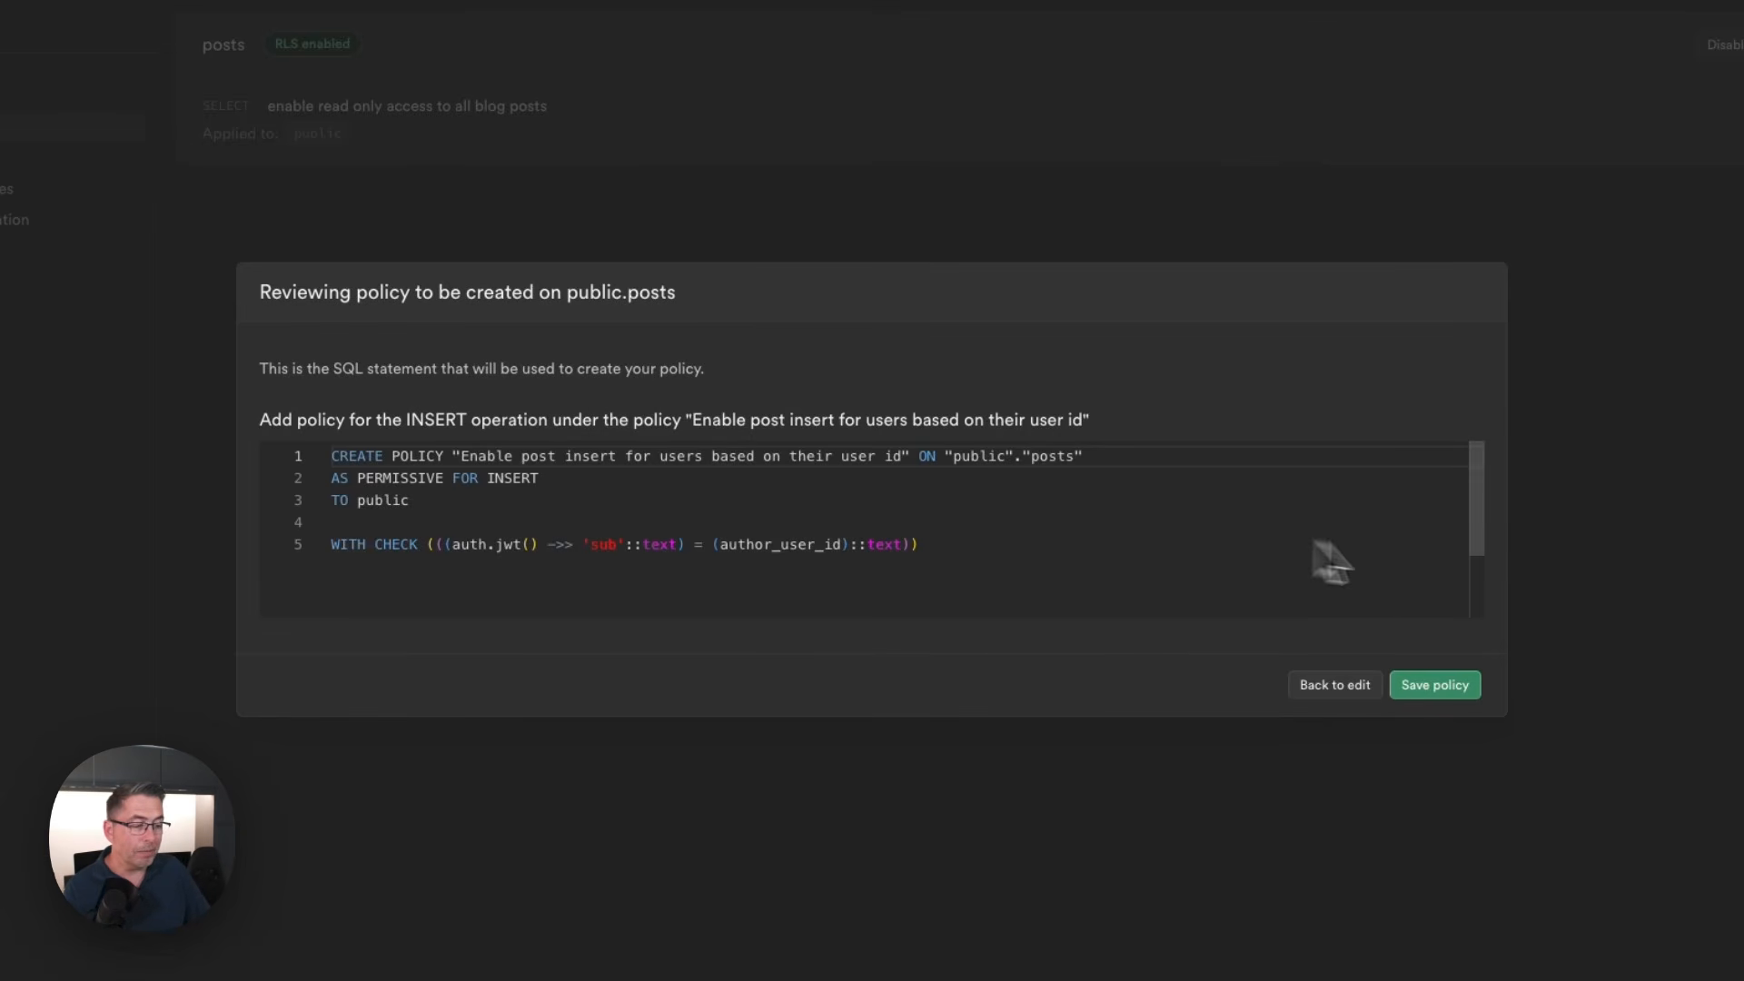
left_click(1446, 691)
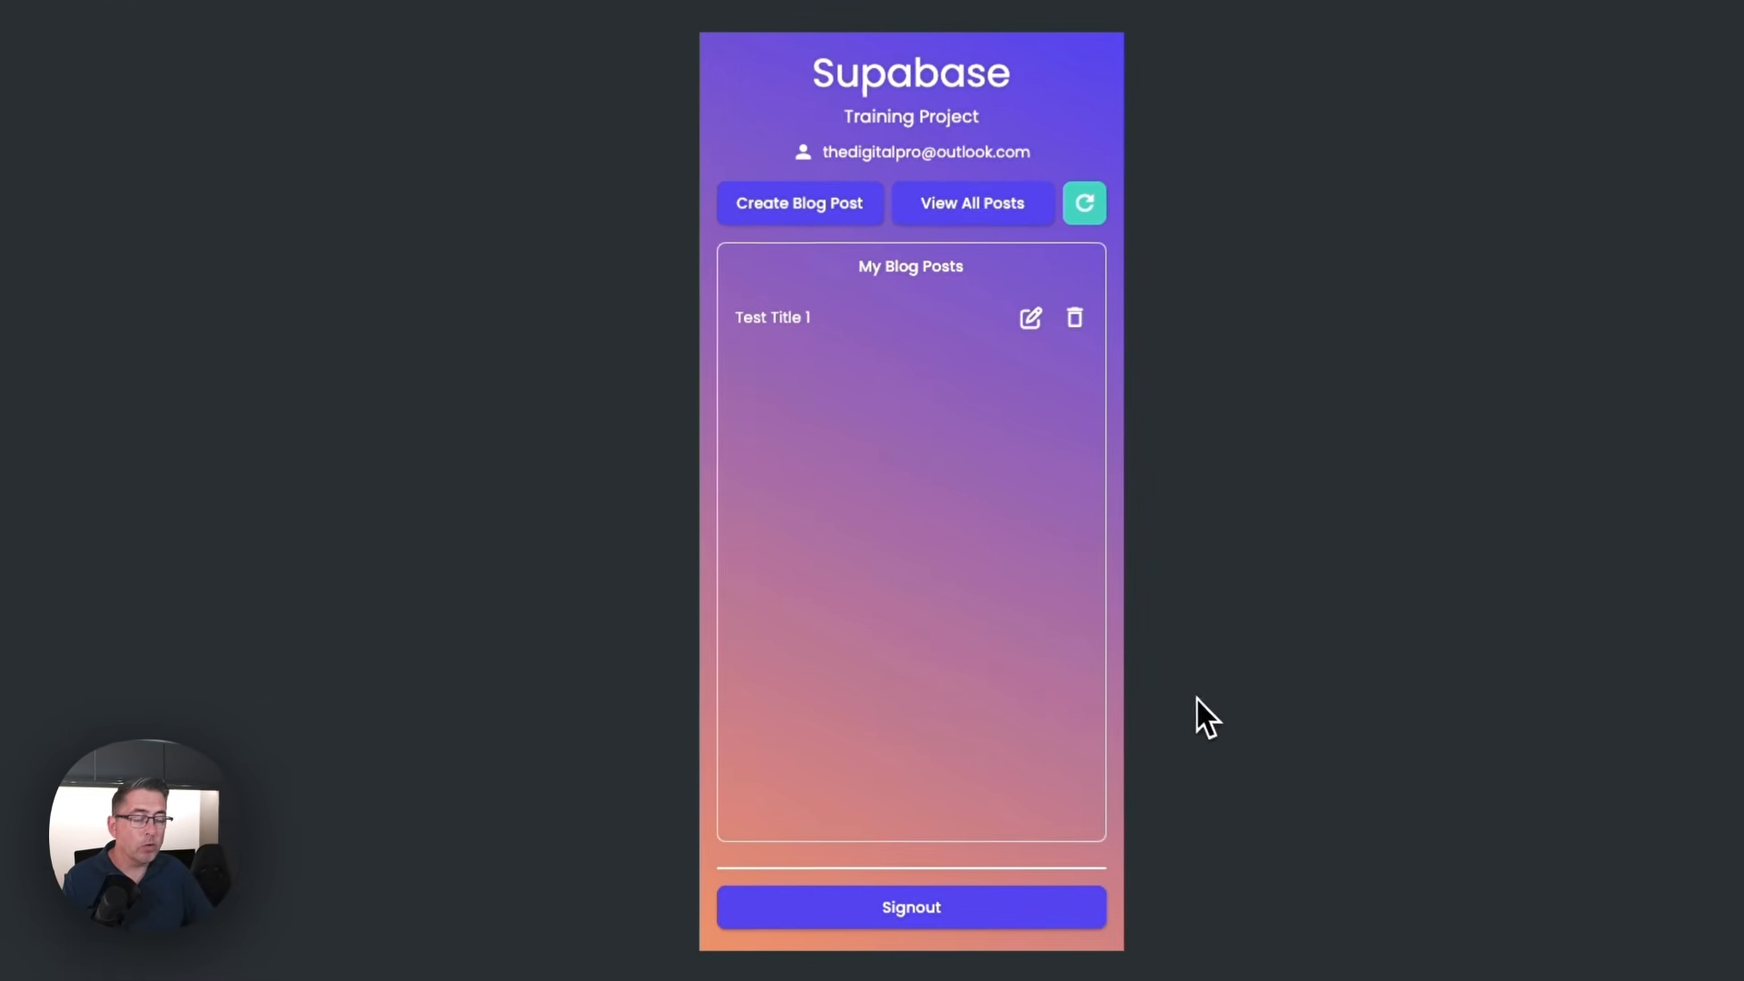
In the test app, create a blog post titled "Test Title 2" with the description "Test Post 2"
left_click(822, 203)
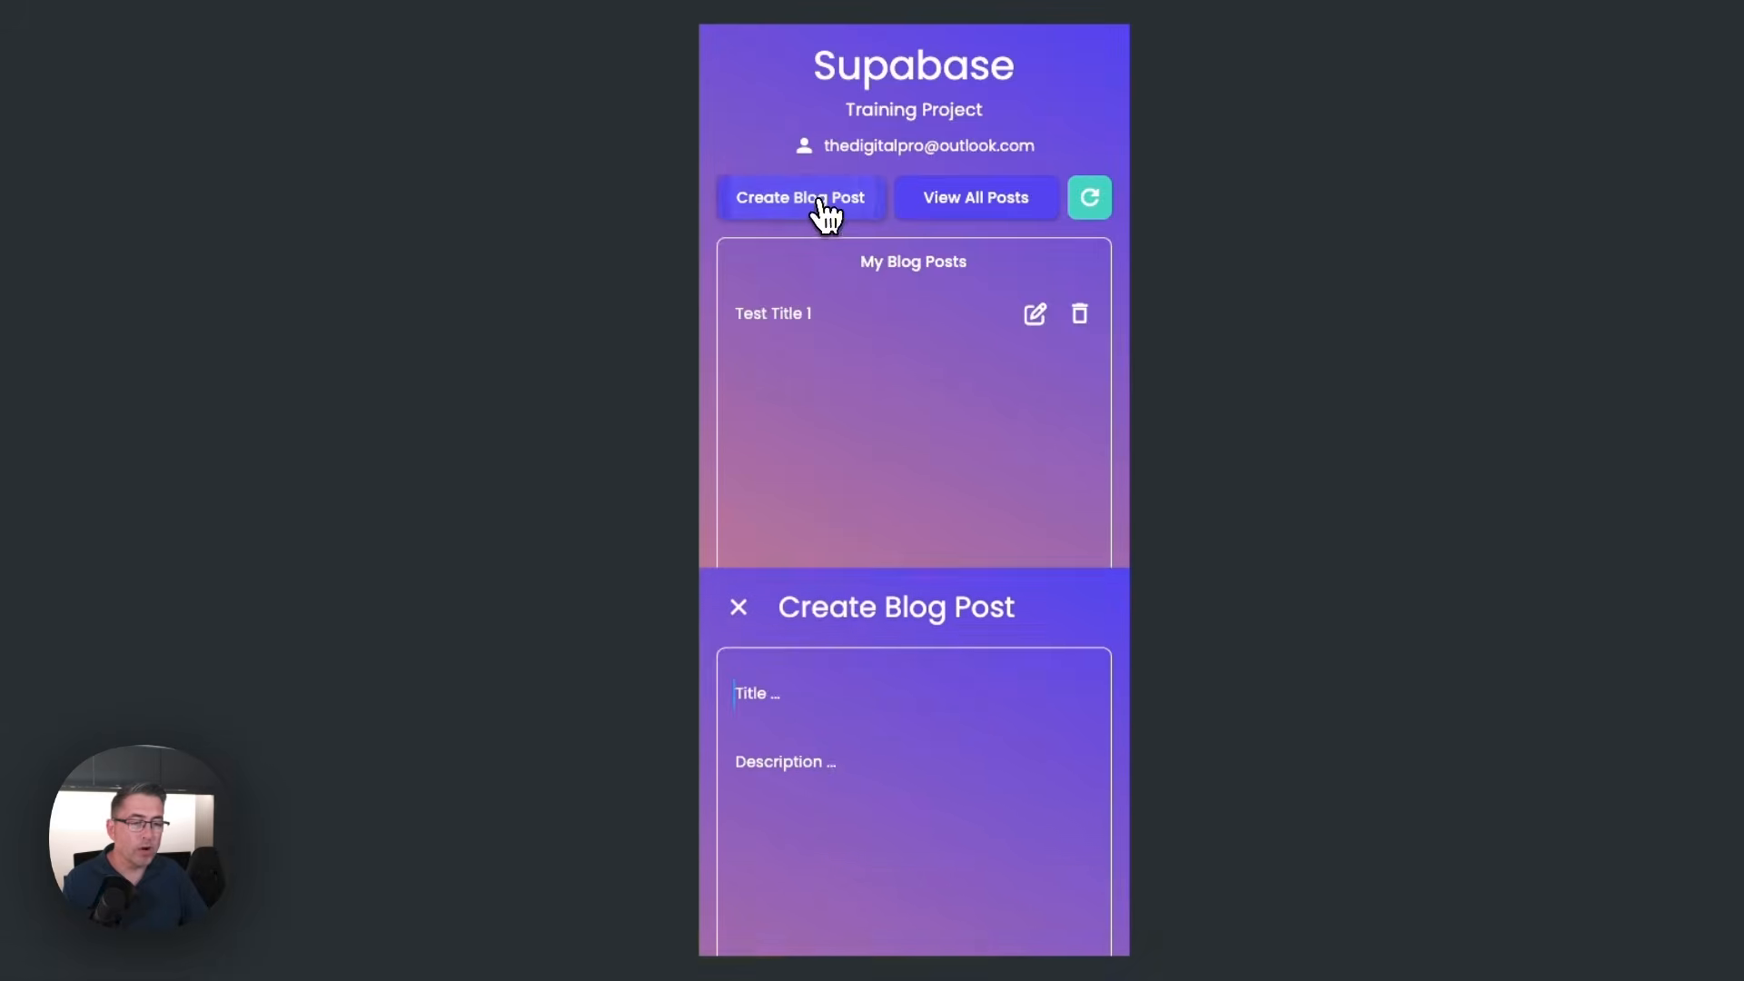
type("Test Title 2")
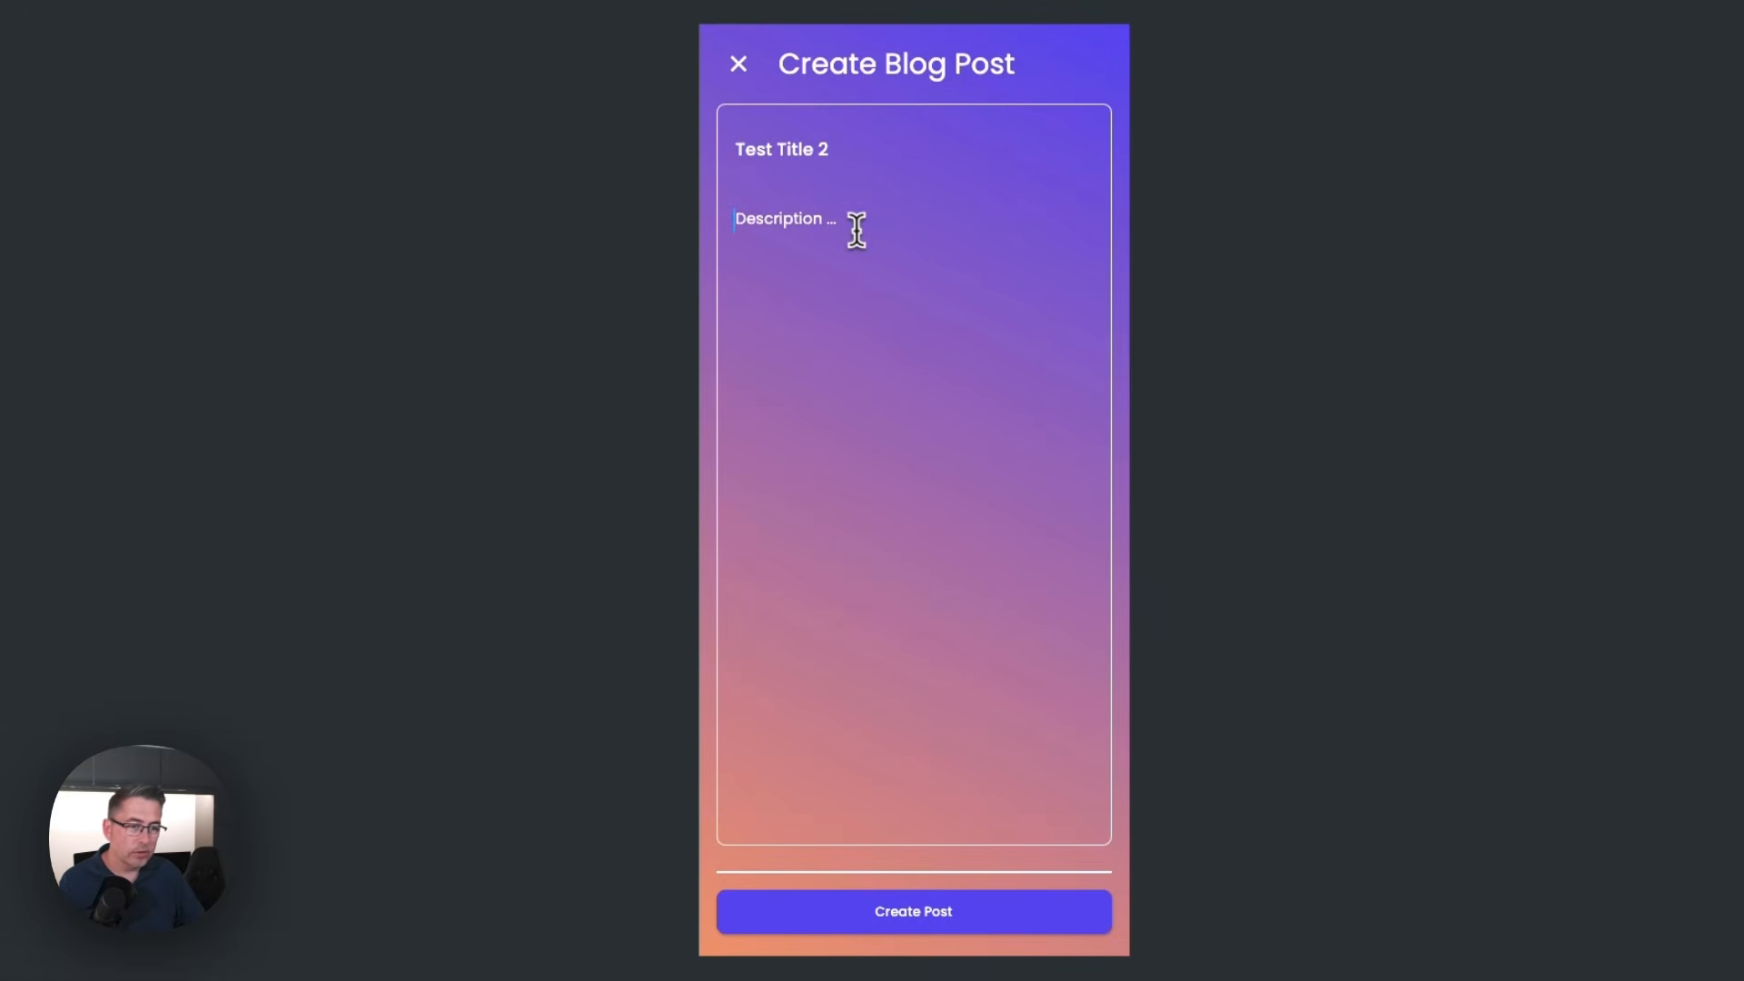
left_click(852, 226)
type("Test Post 2")
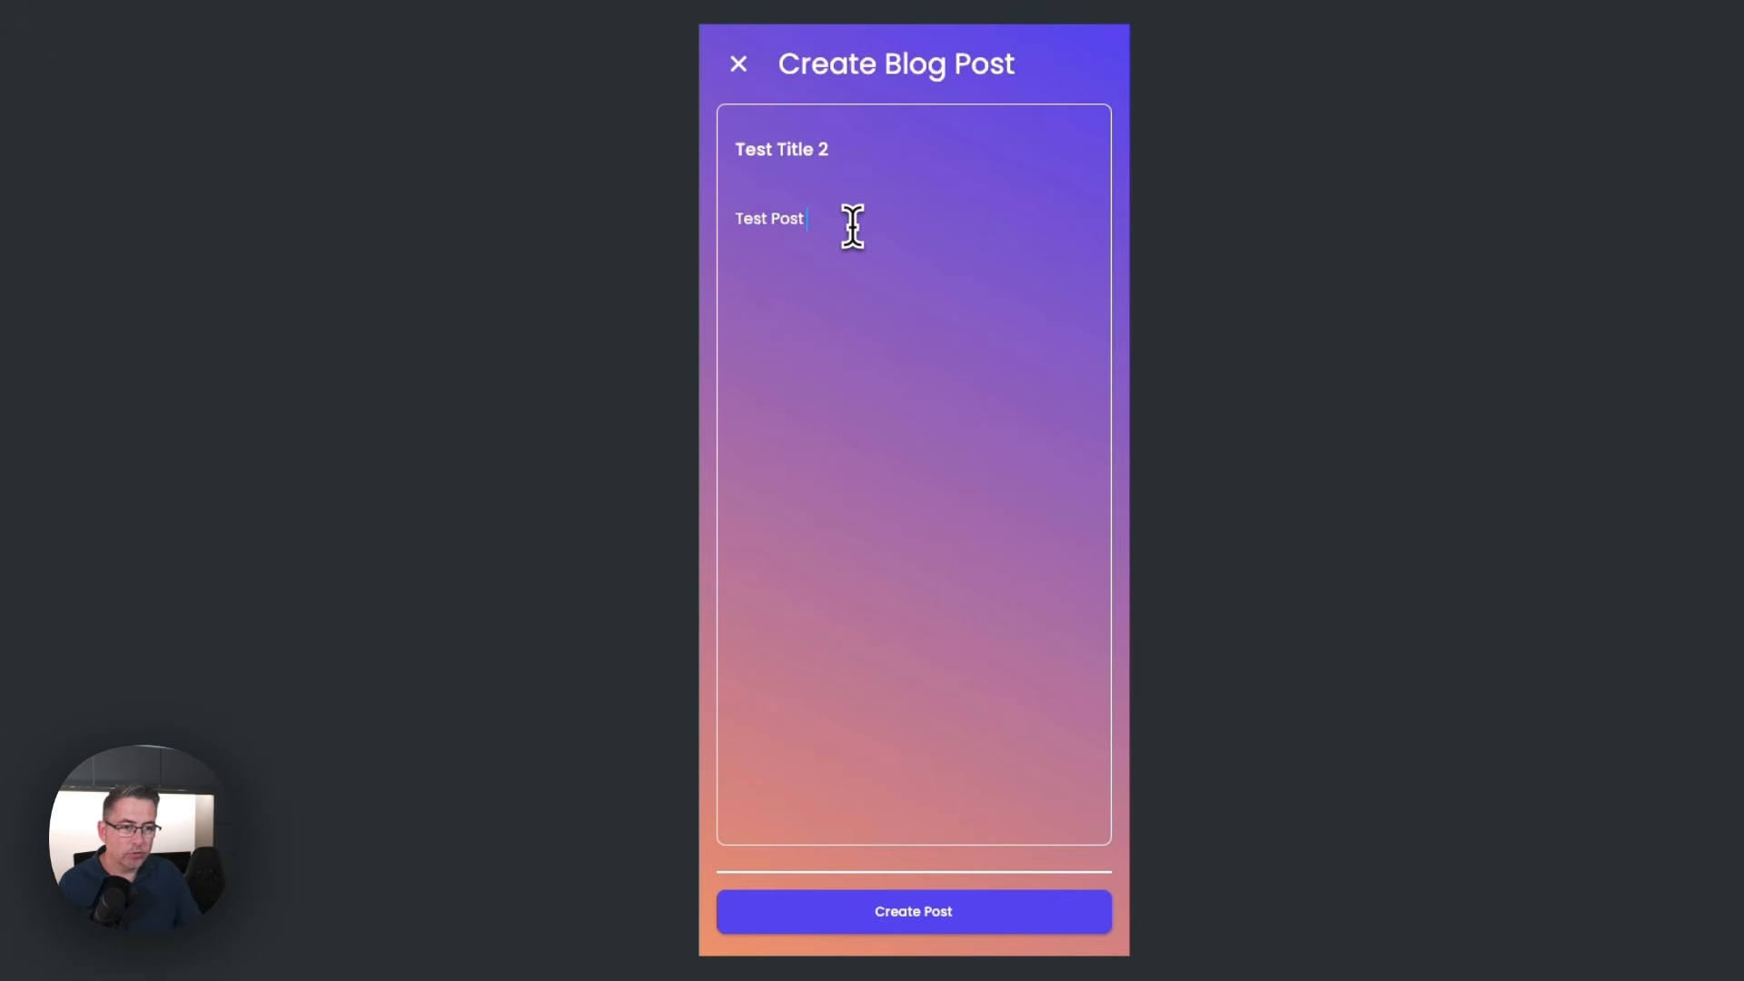
left_click(1021, 914)
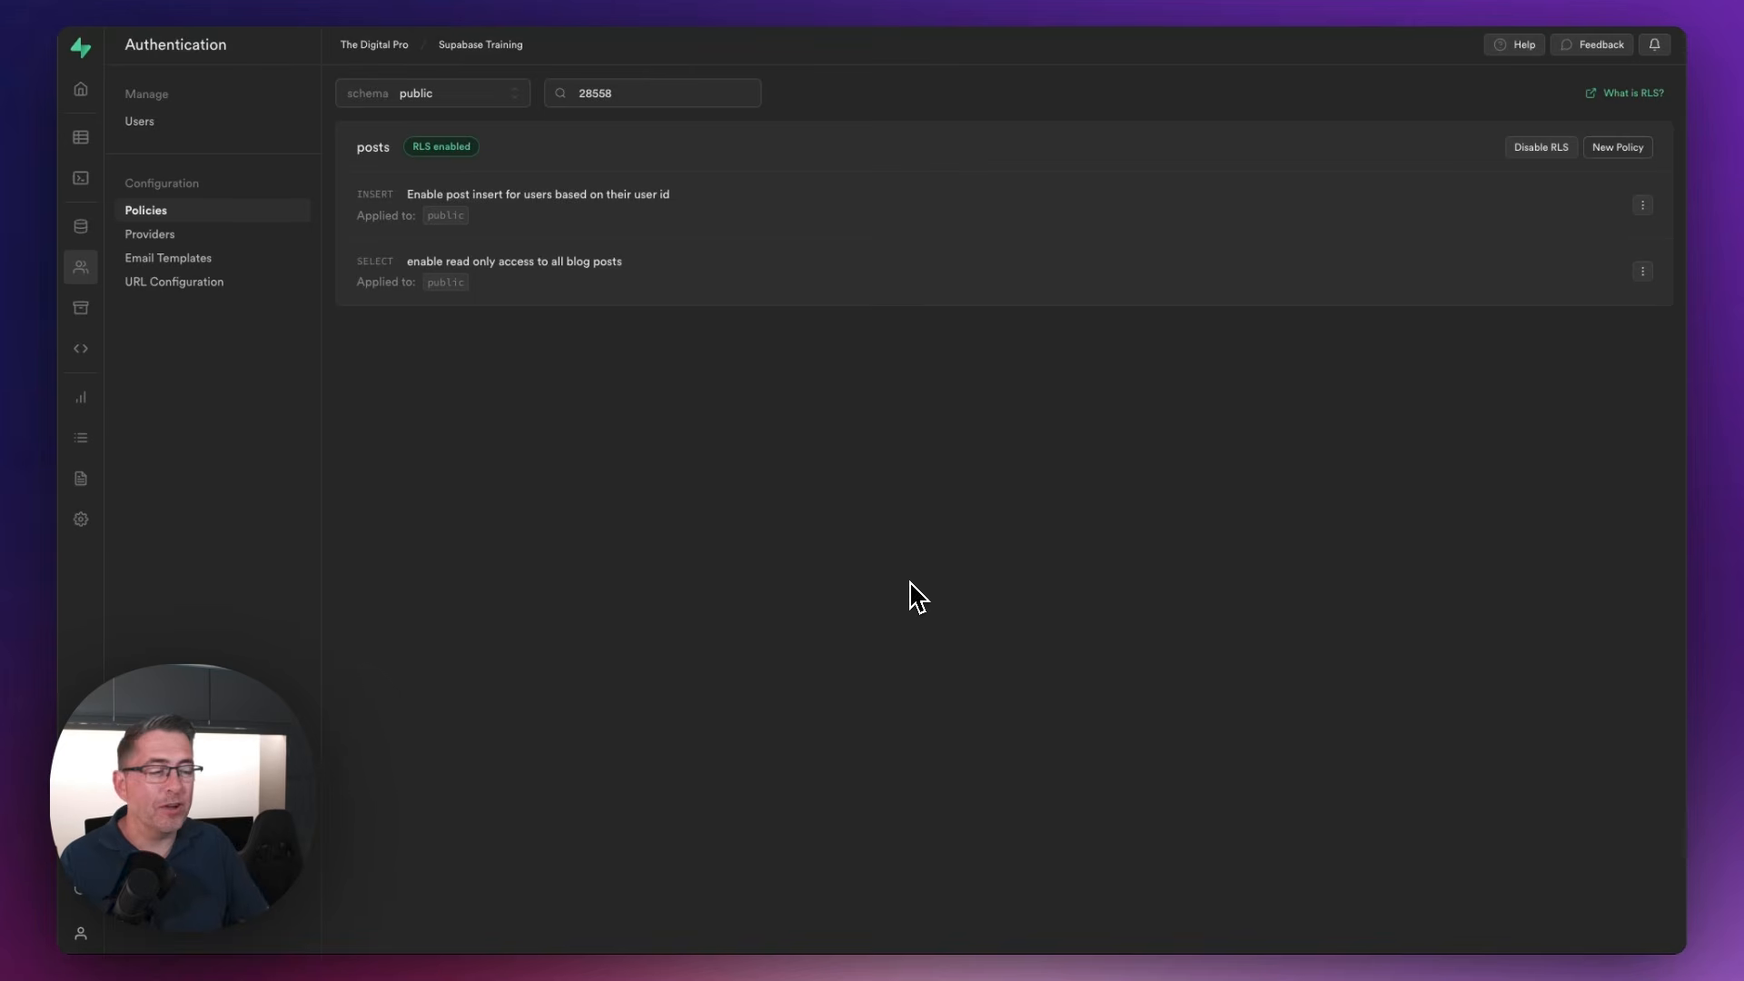
In Supabase, start a from-scratch policy on posts named "Enable post delete for users based on their user id" for the DELETE operation
left_click(1615, 151)
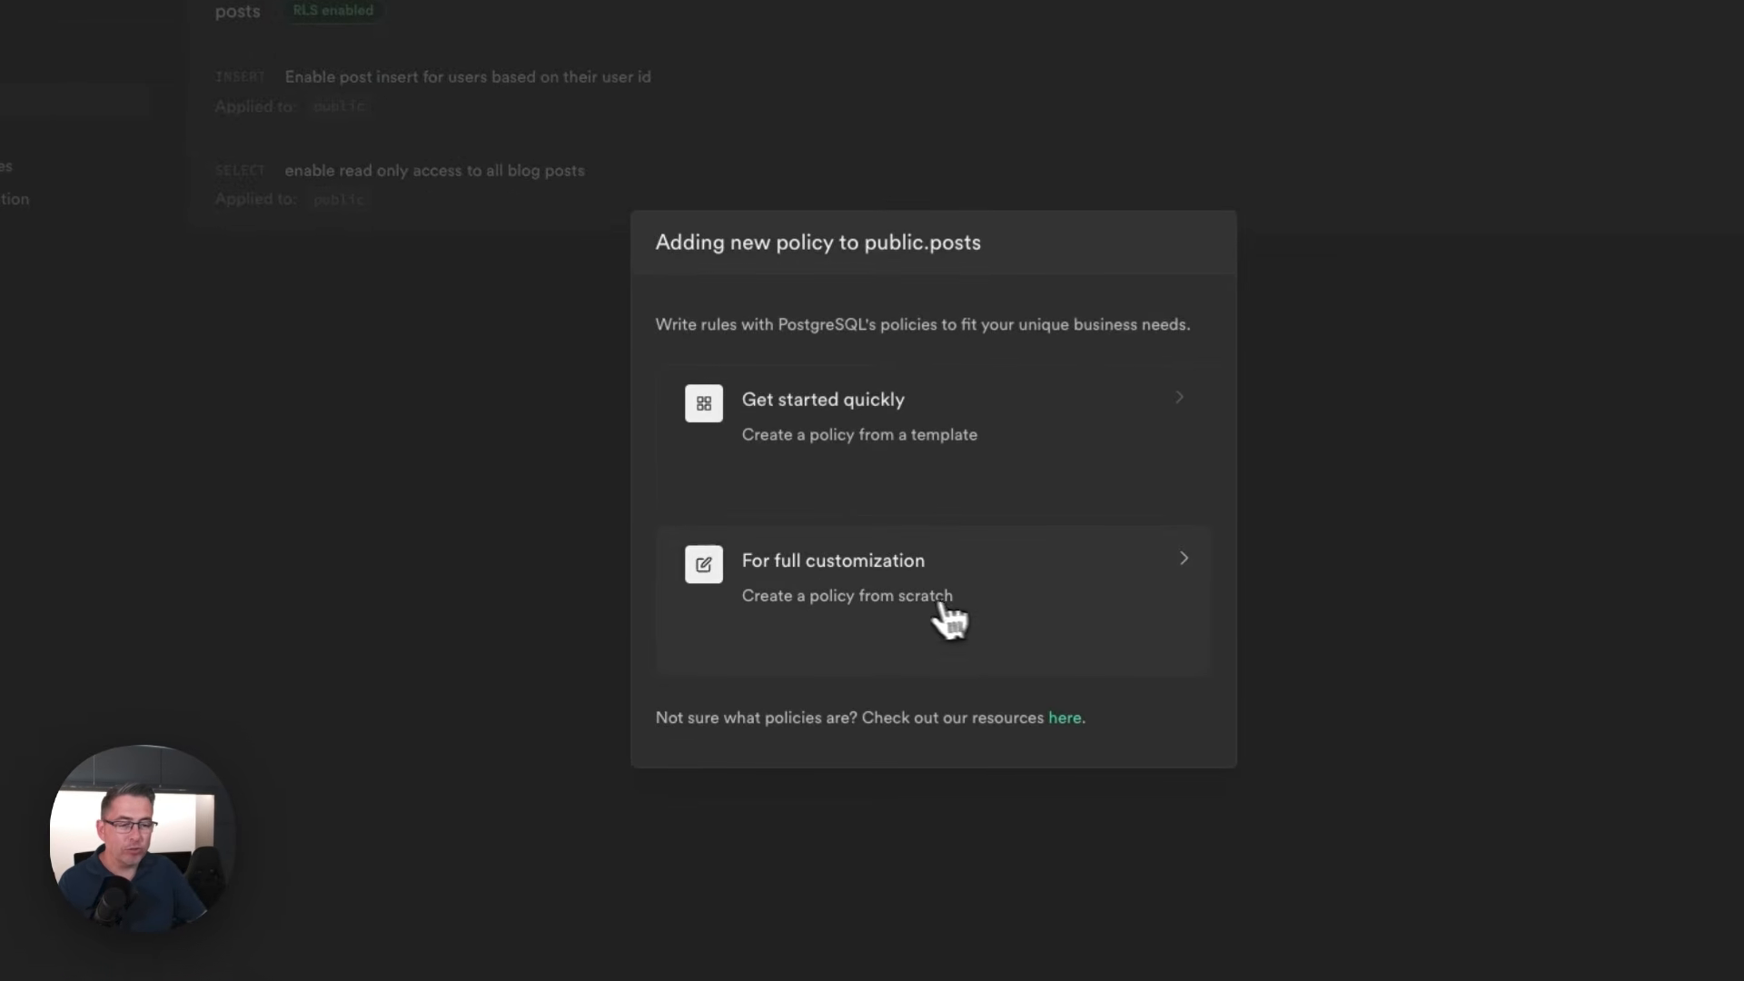
left_click(902, 598)
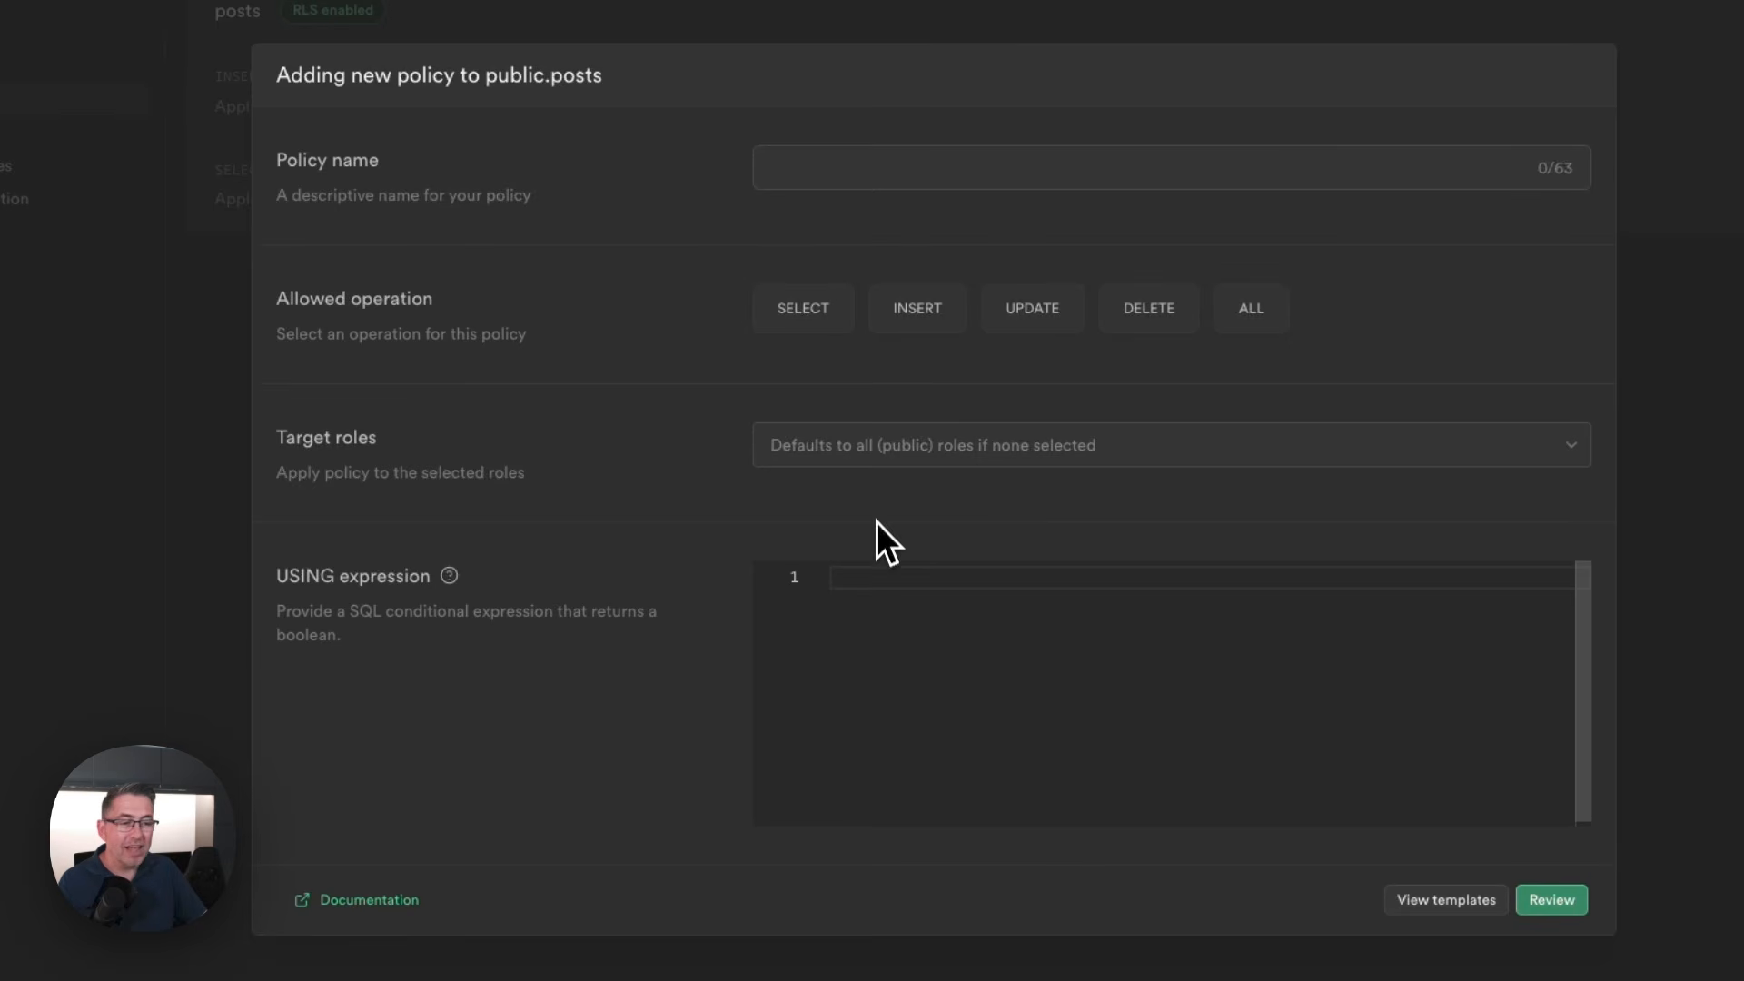
left_click(1141, 315)
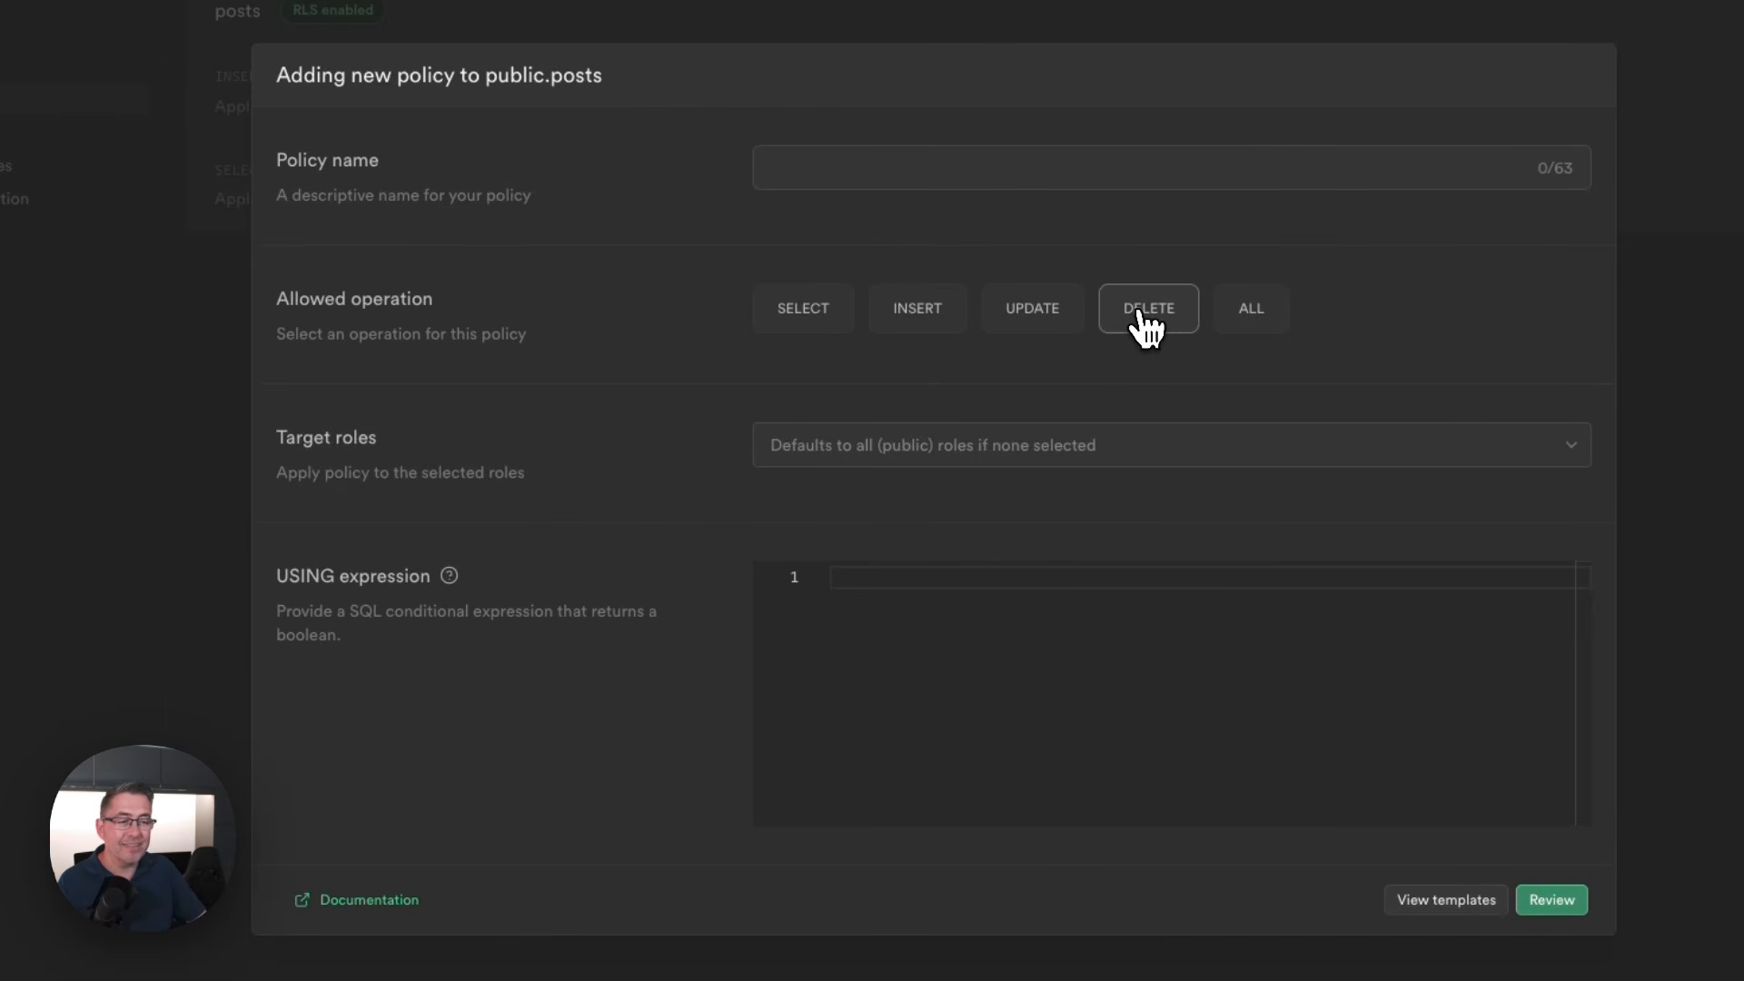
left_click(857, 165)
type("Enable post delete for users based on their user id")
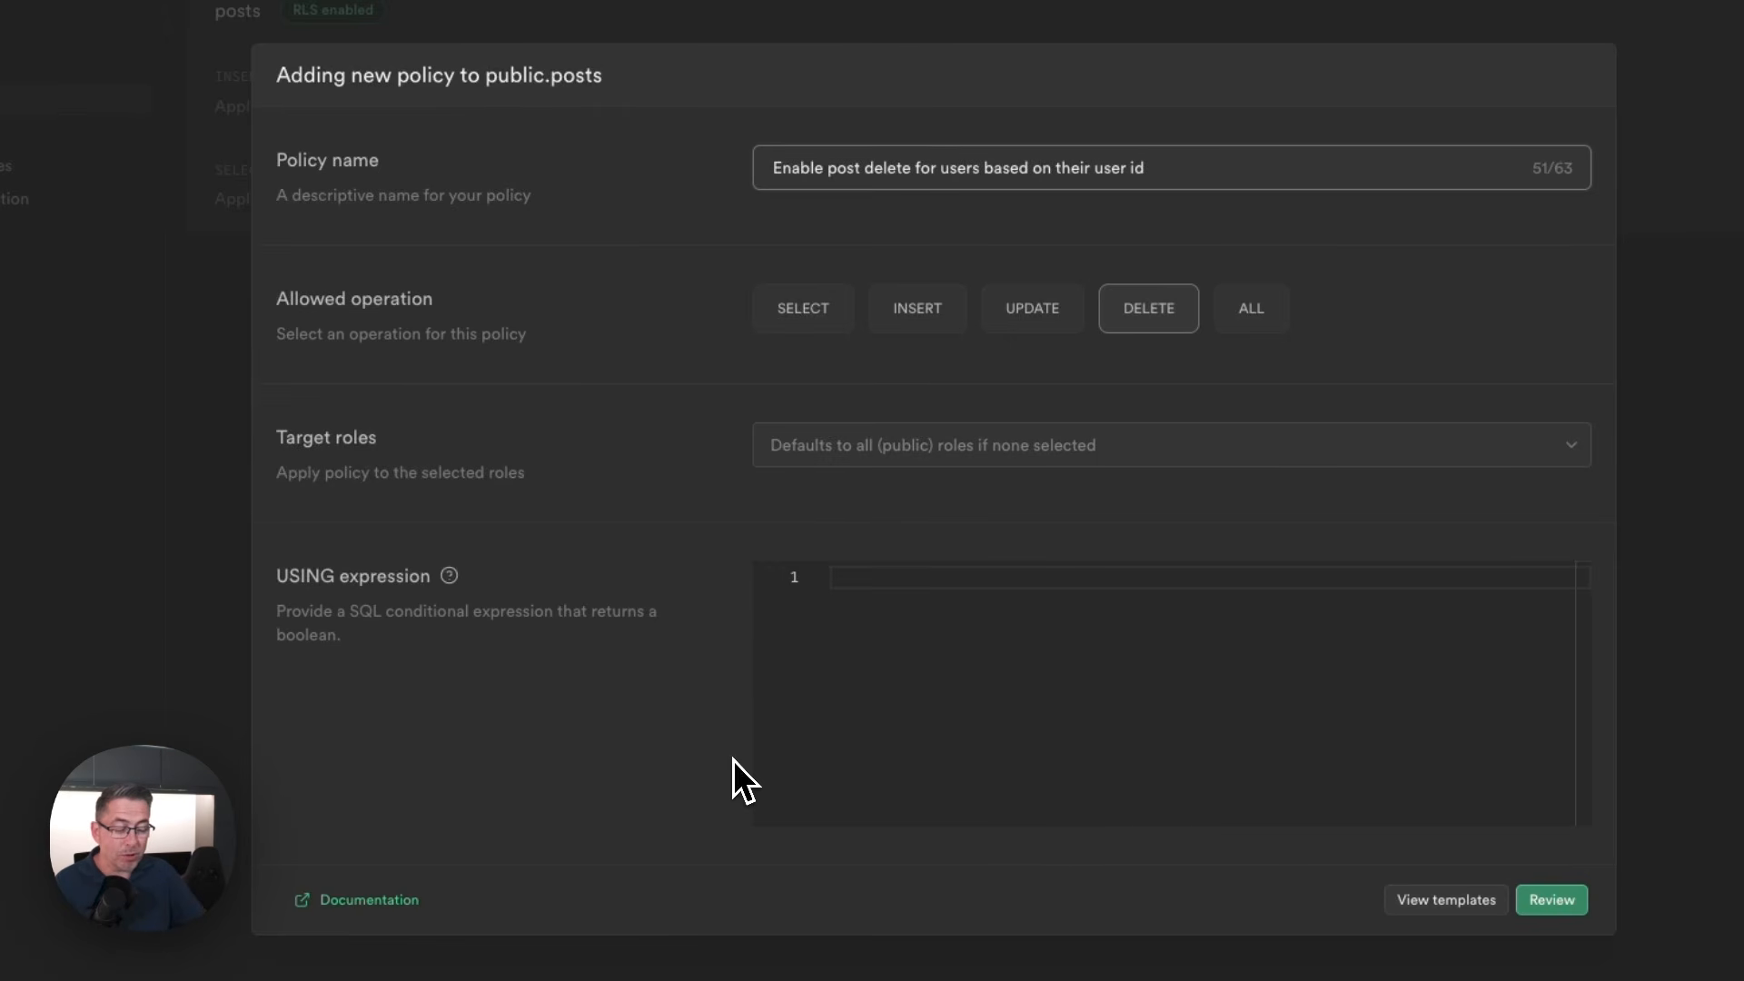
Set the USING expression to ((auth.jwt() ->> 'sub'::text) = (author_user_id)::text), review the delete policy and save it
left_click(1397, 724)
type("((auth.jwt() ->> 'sub'::text) = (author_user_id)::text)")
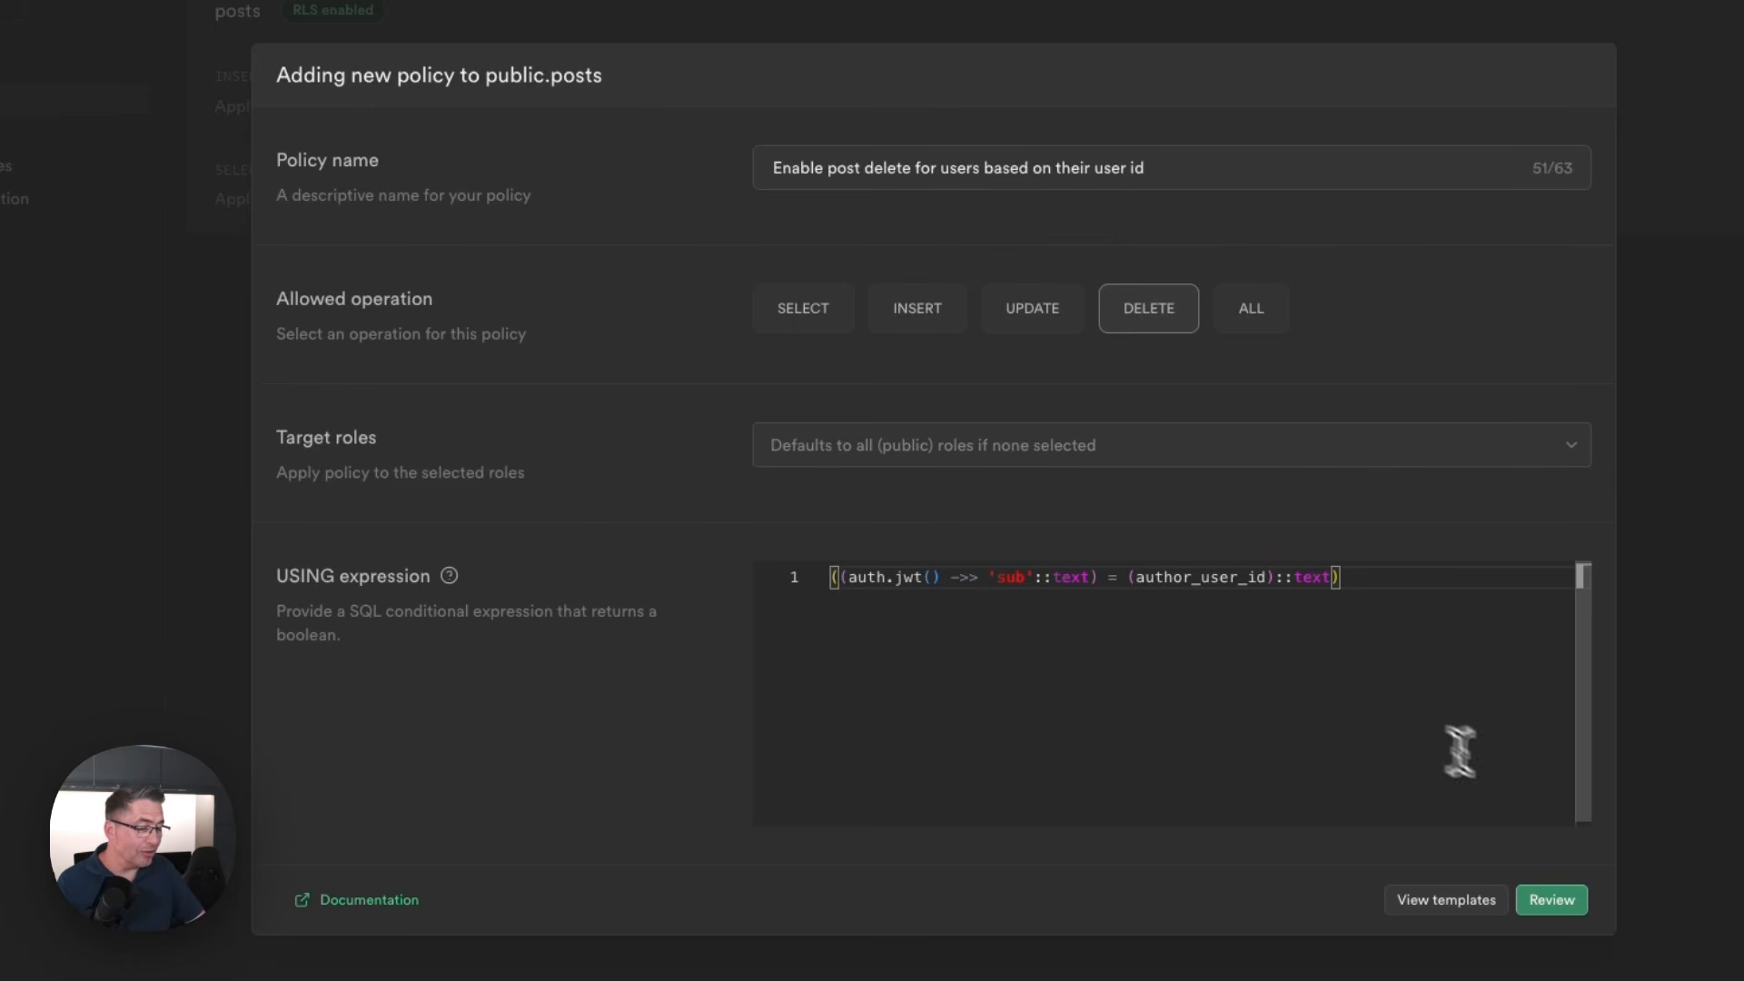
left_click(1550, 899)
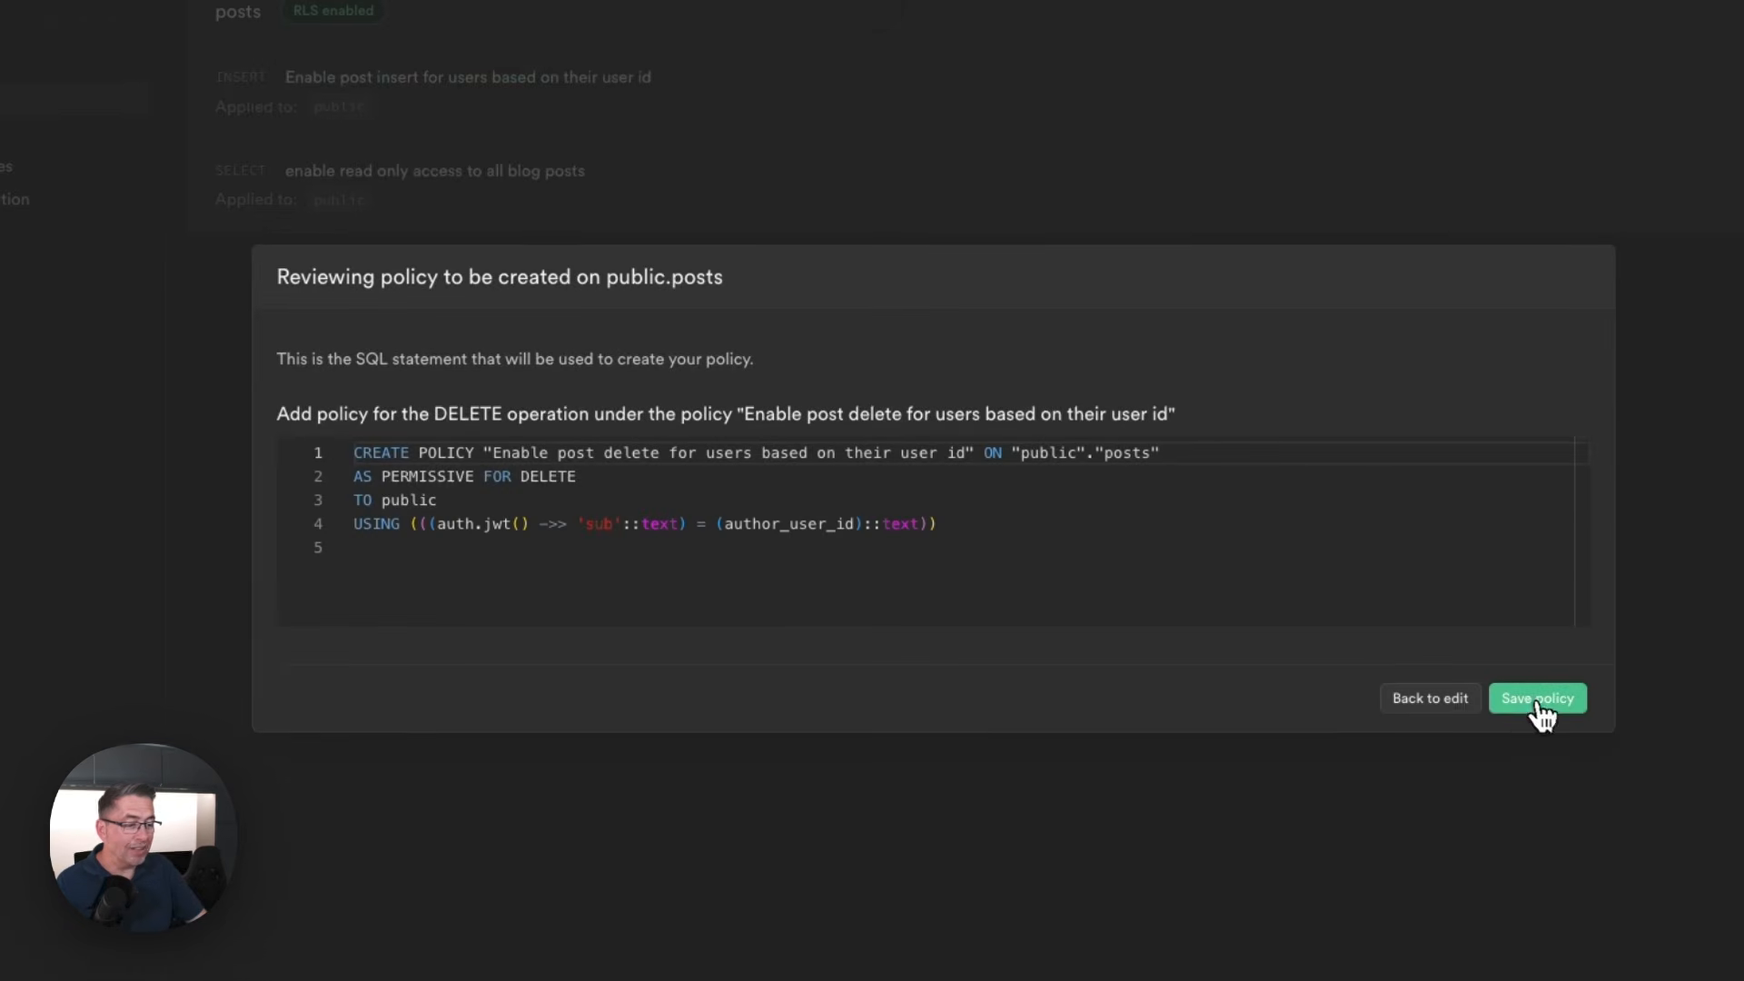
left_click(1539, 699)
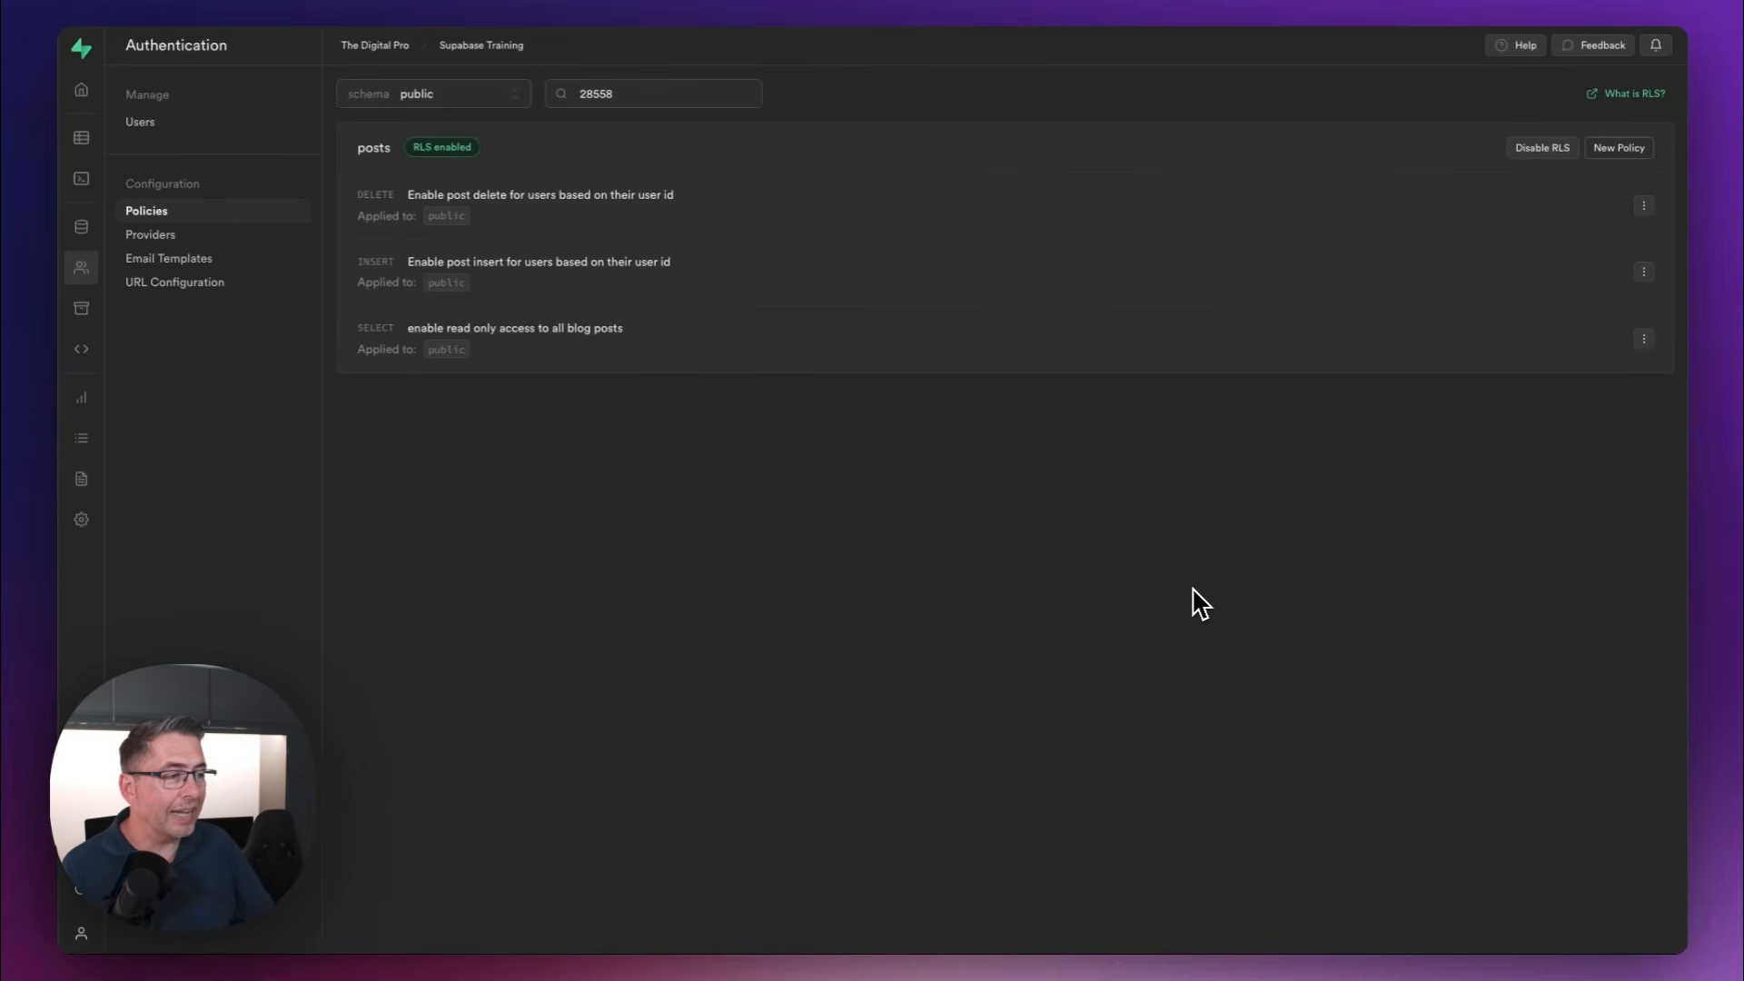
Create and save a from-scratch UPDATE policy "Enable post update for users based on their user id", with USING and WITH CHECK both ((auth.jwt() ->> 'sub'::text) = (author_user_id)::text)
left_click(1619, 149)
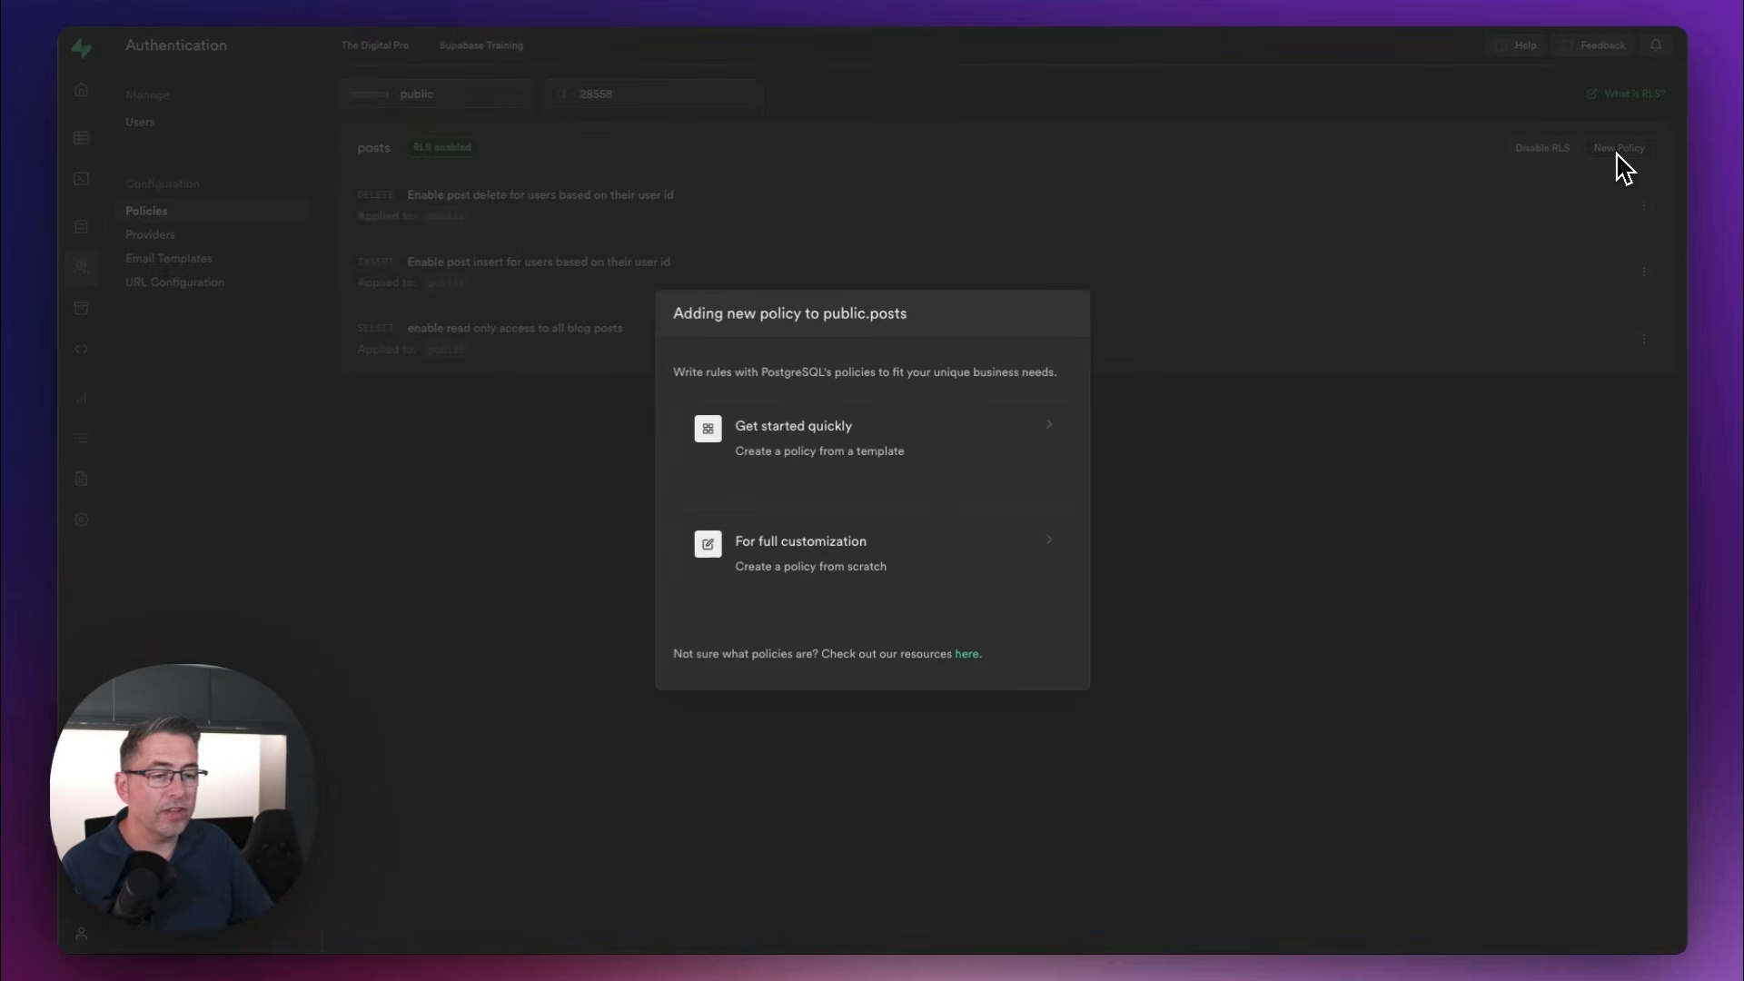
left_click(799, 574)
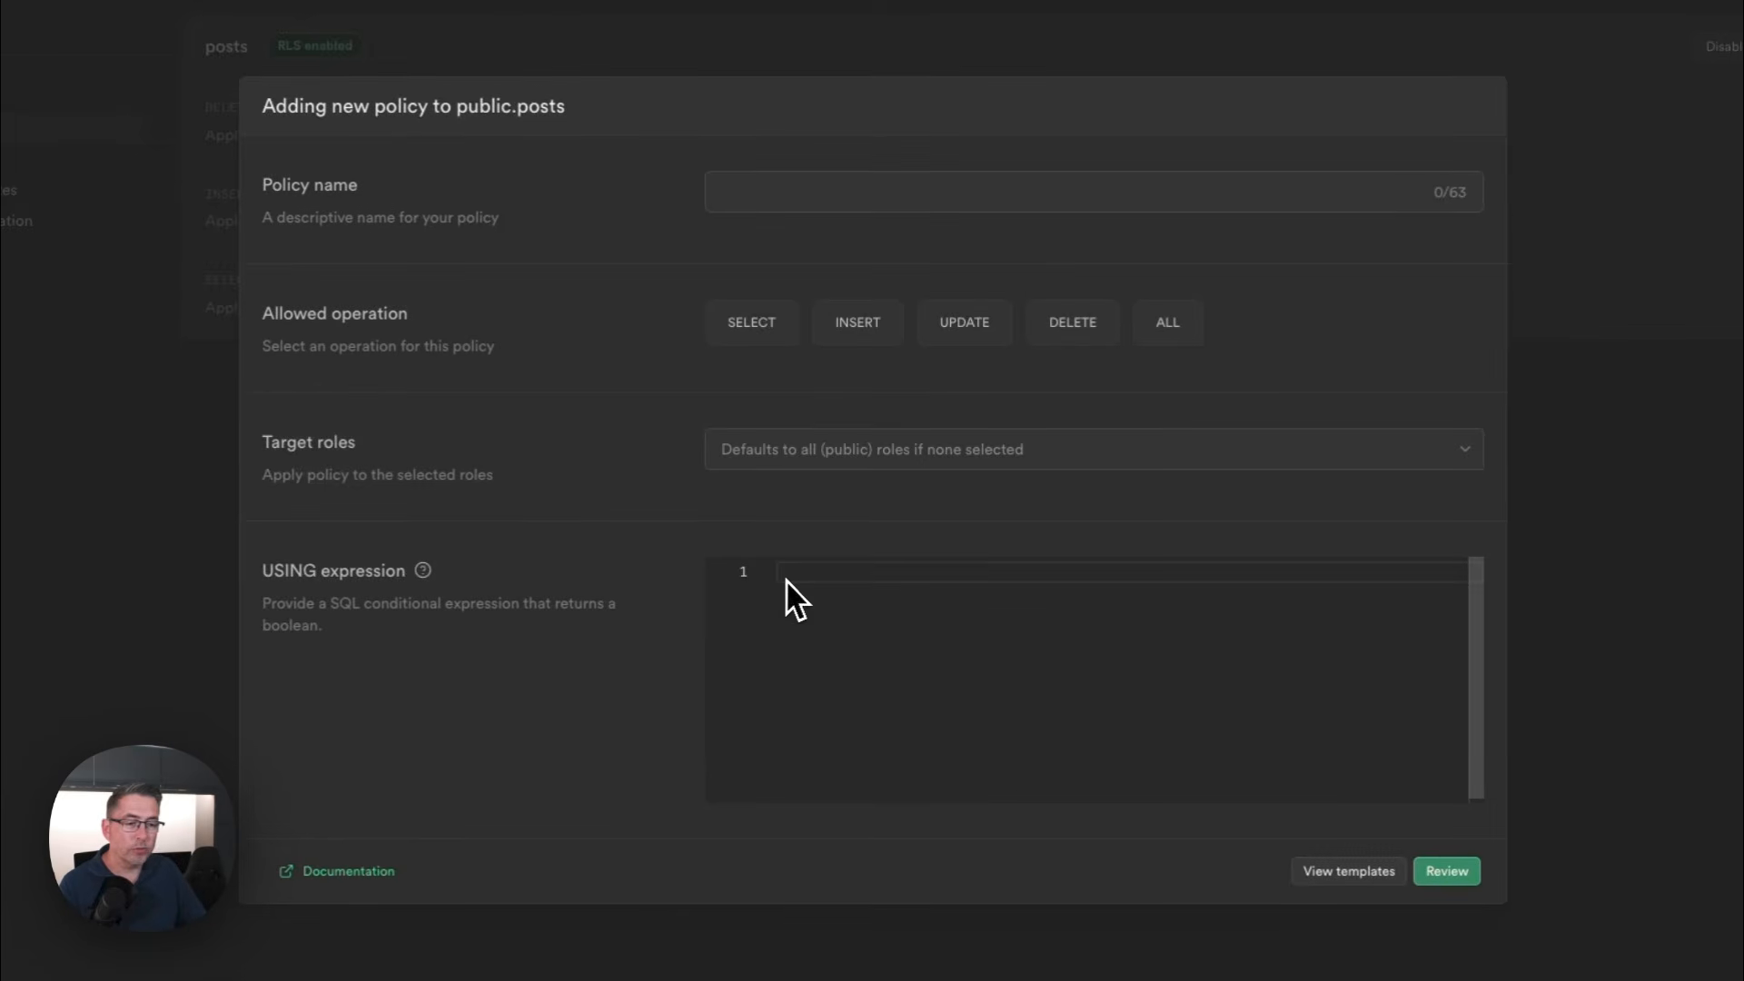
left_click(809, 202)
type("Enable post update for users based on their user id")
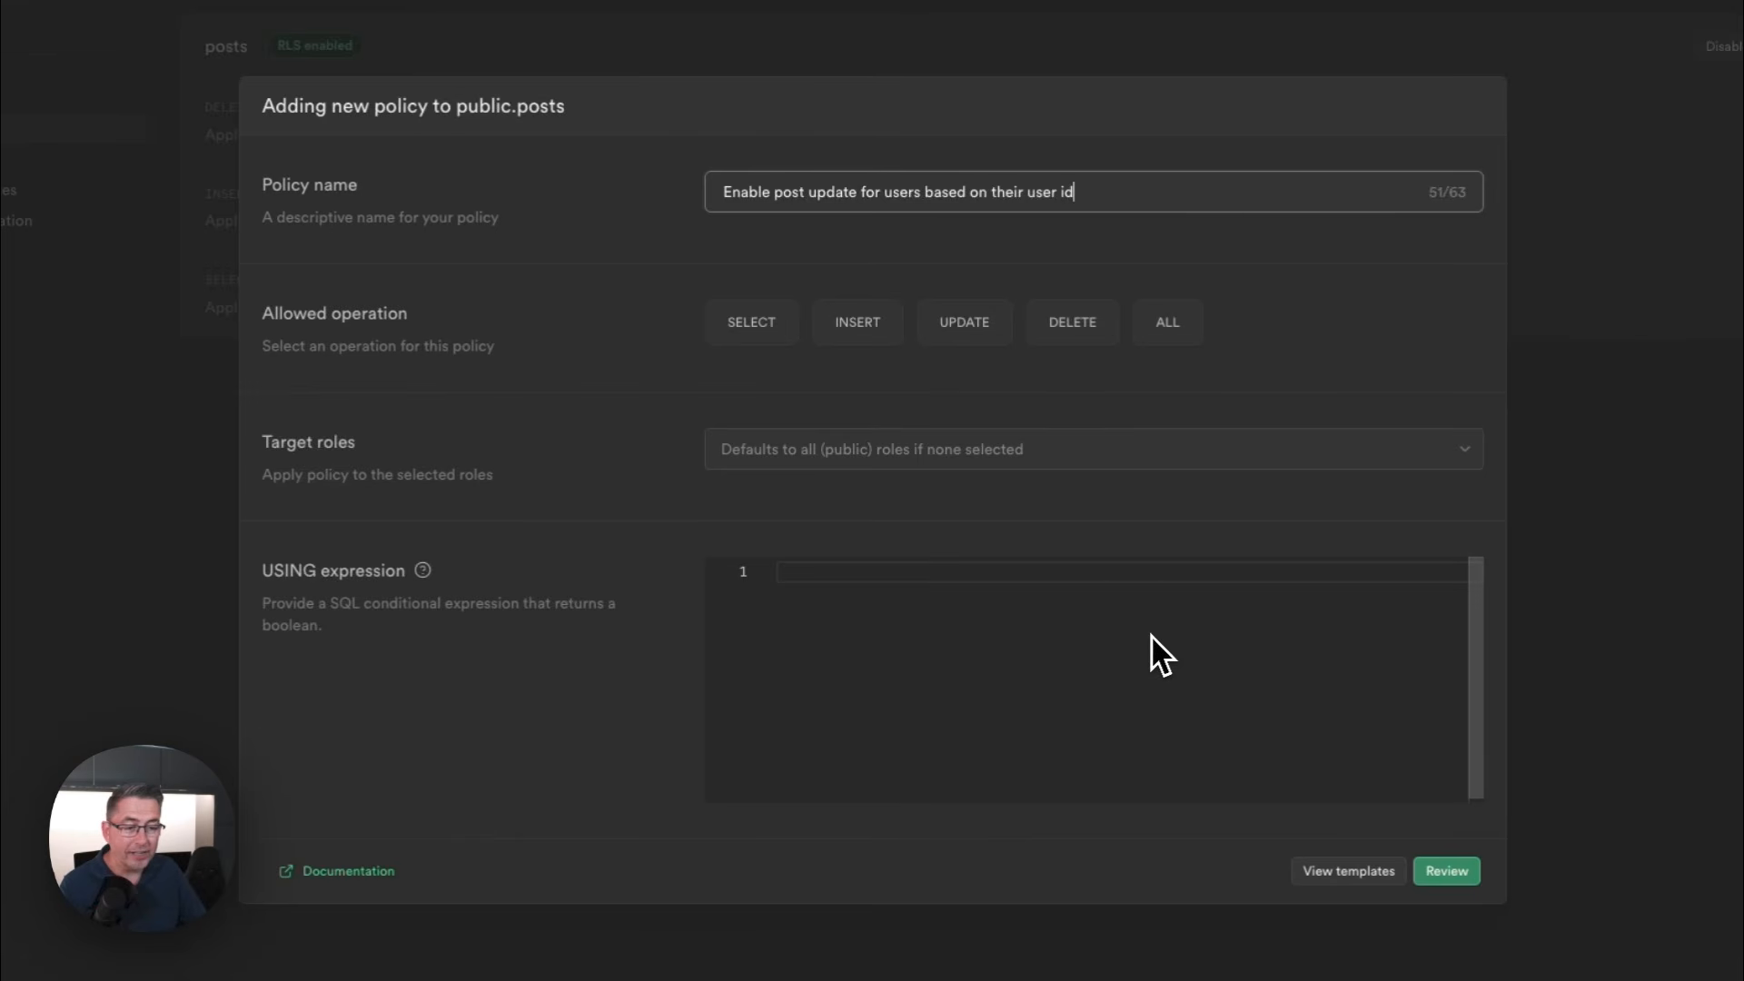
left_click(965, 323)
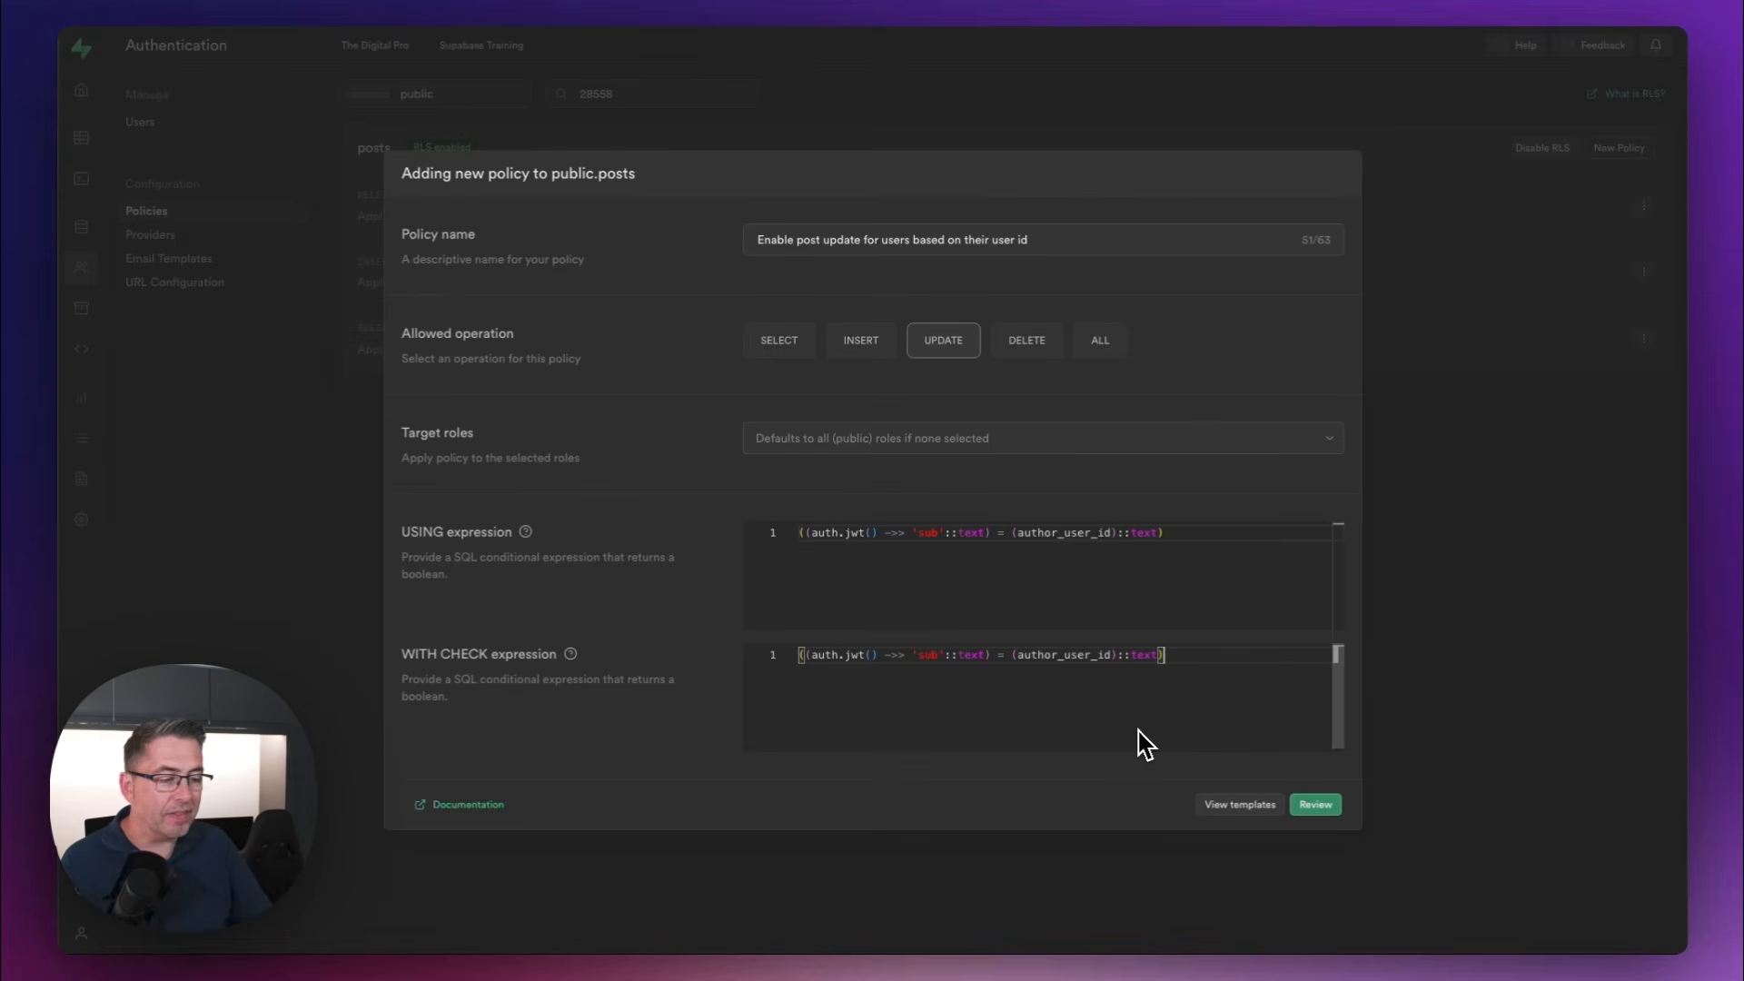
left_click(1322, 806)
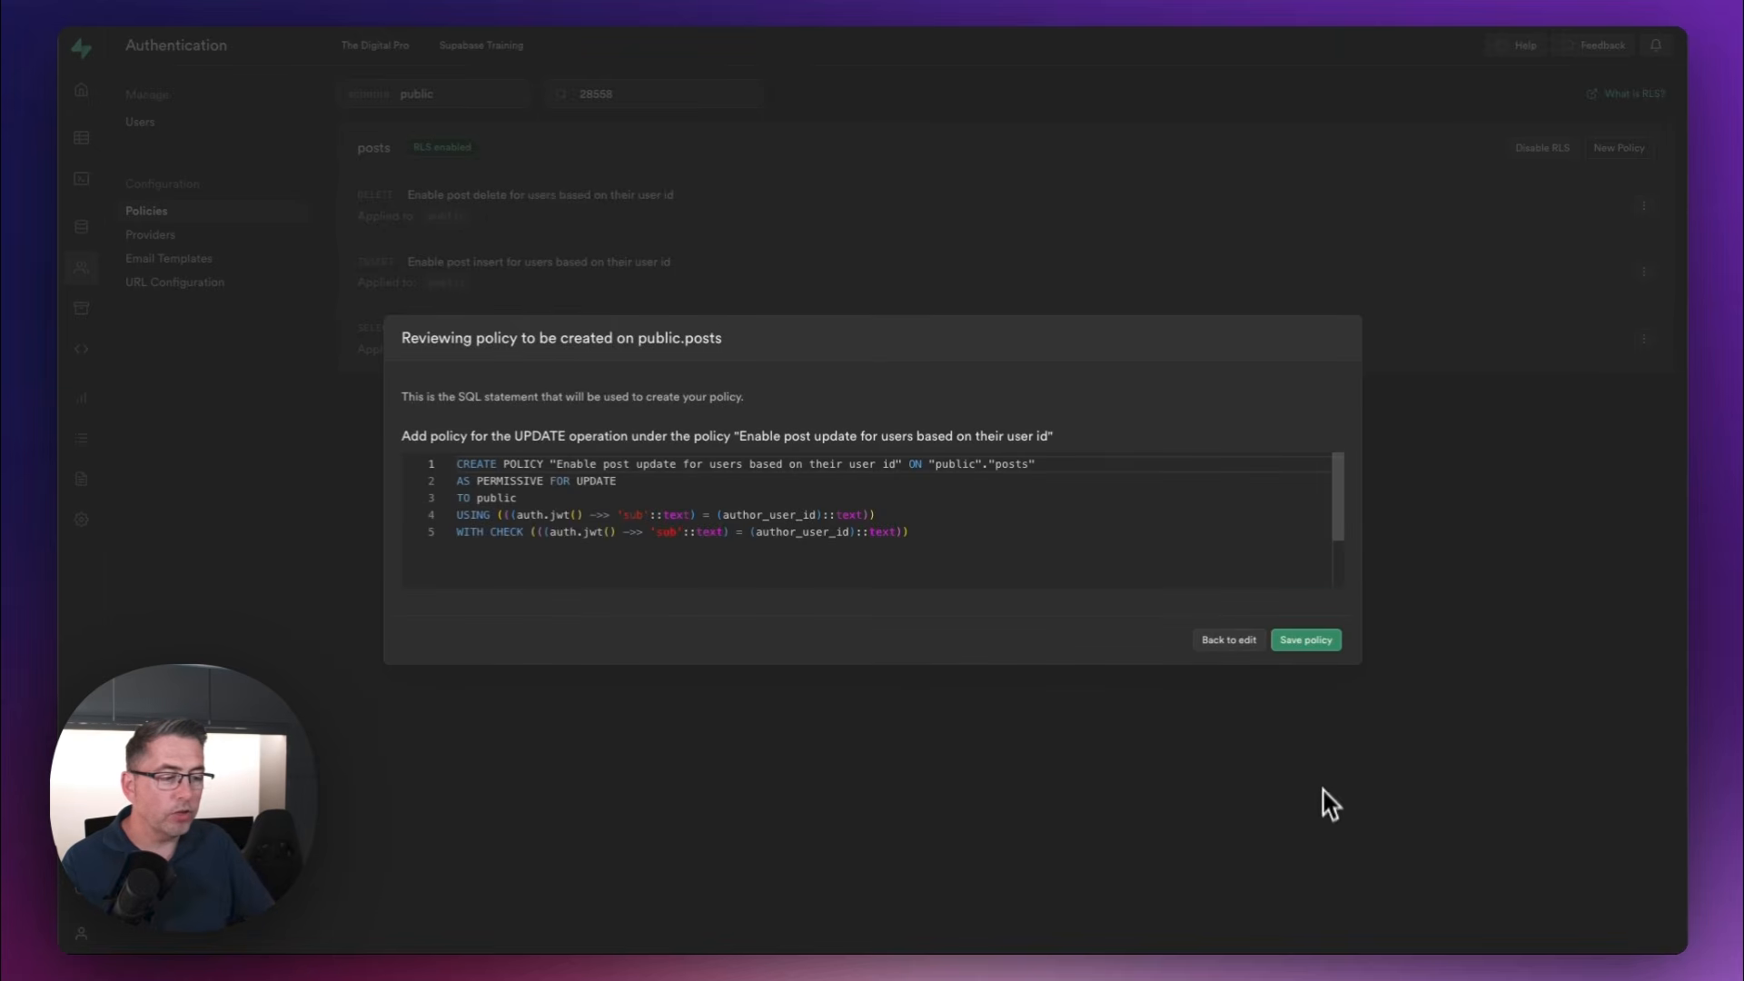
left_click(1311, 644)
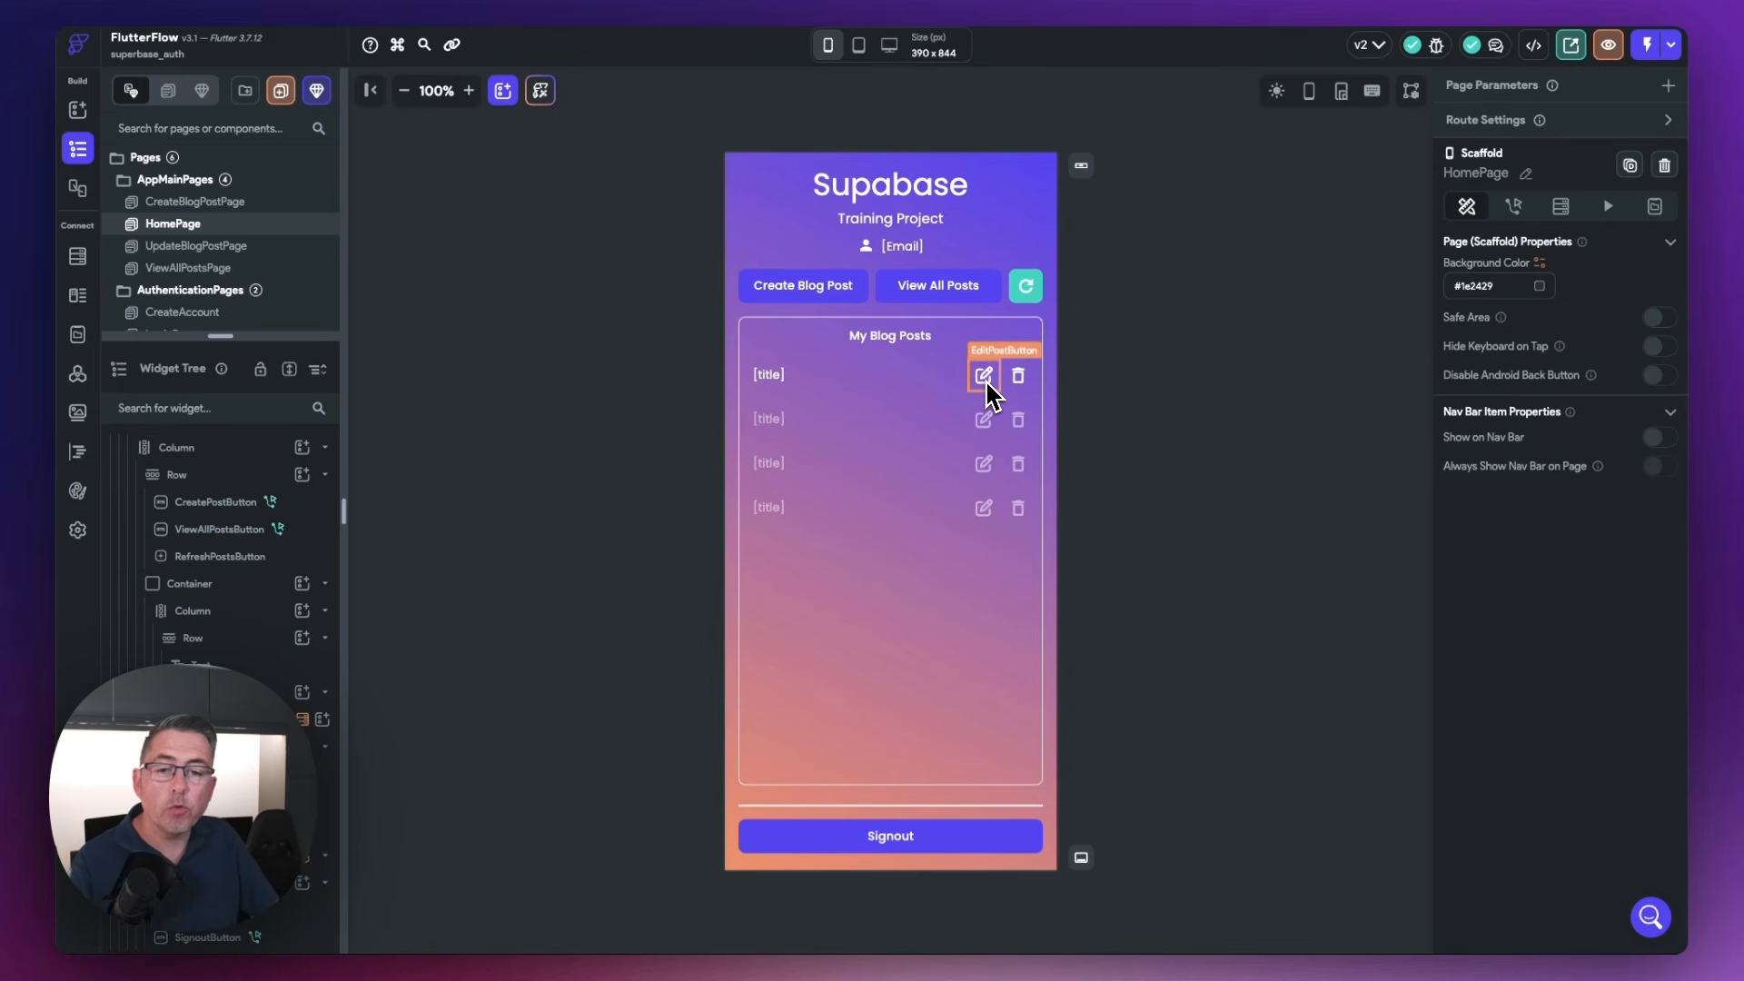
In FlutterFlow, give the EditPostButton on HomePage an On Tap action that navigates to UpdateBlogPostPage
left_click(195, 249)
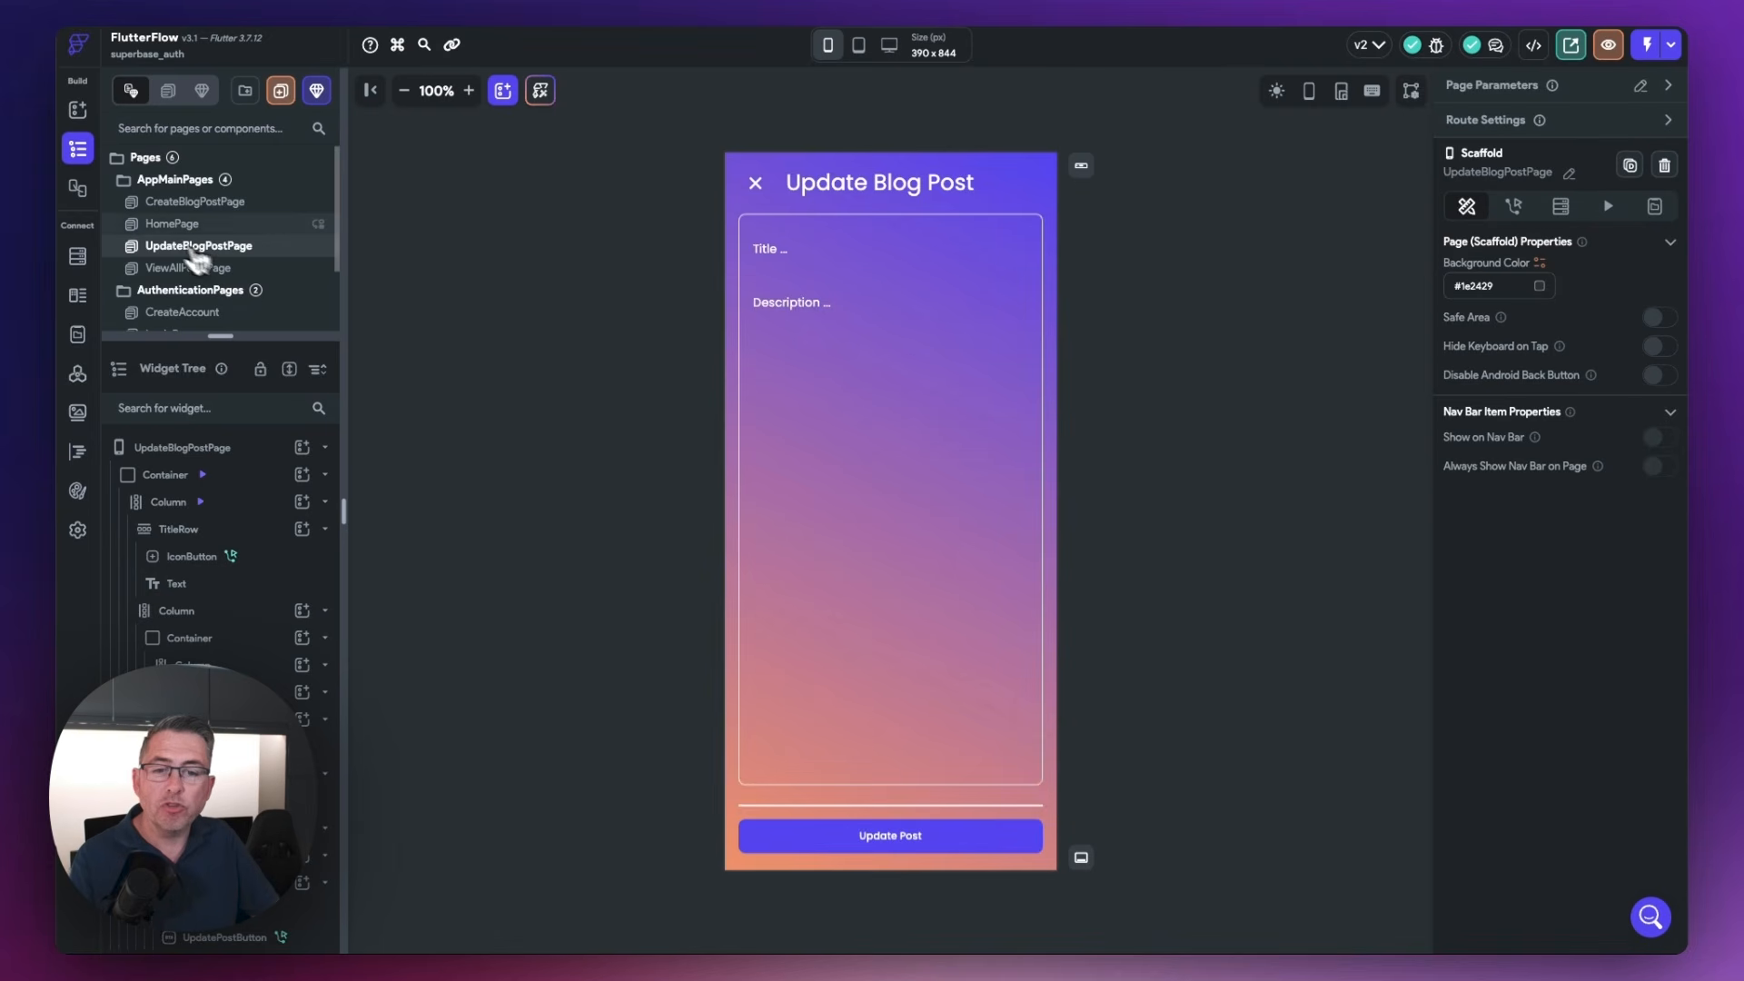
left_click(167, 227)
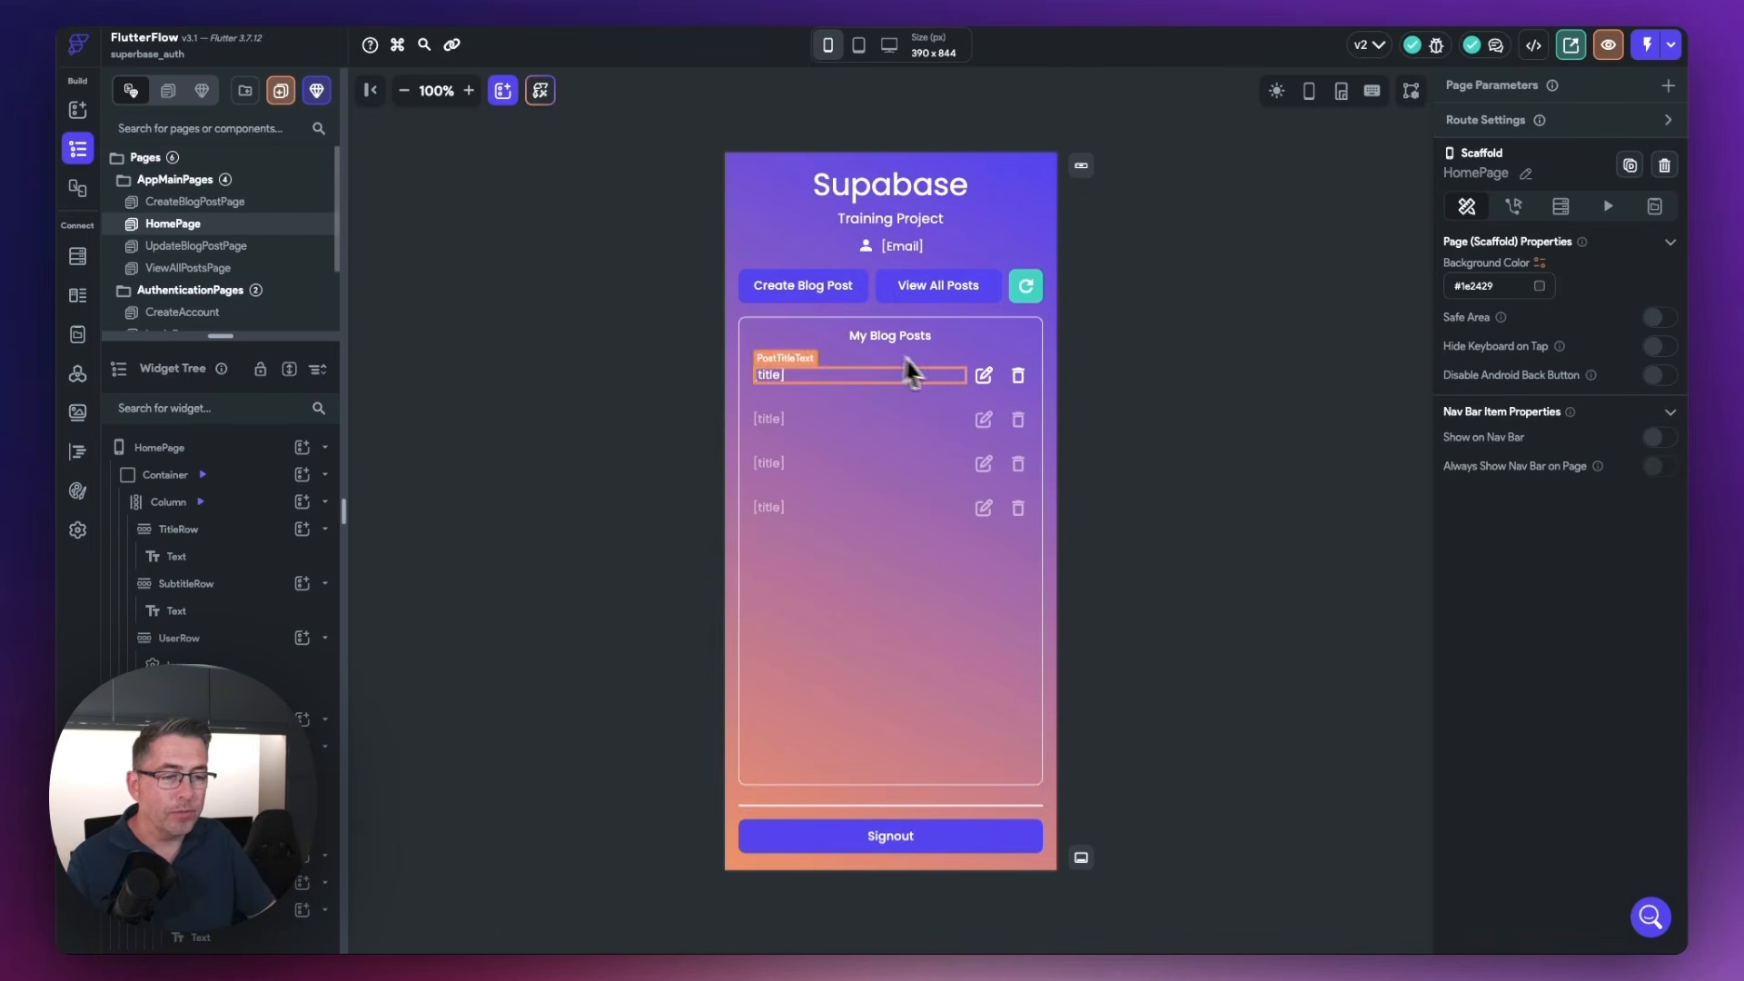
left_click(985, 378)
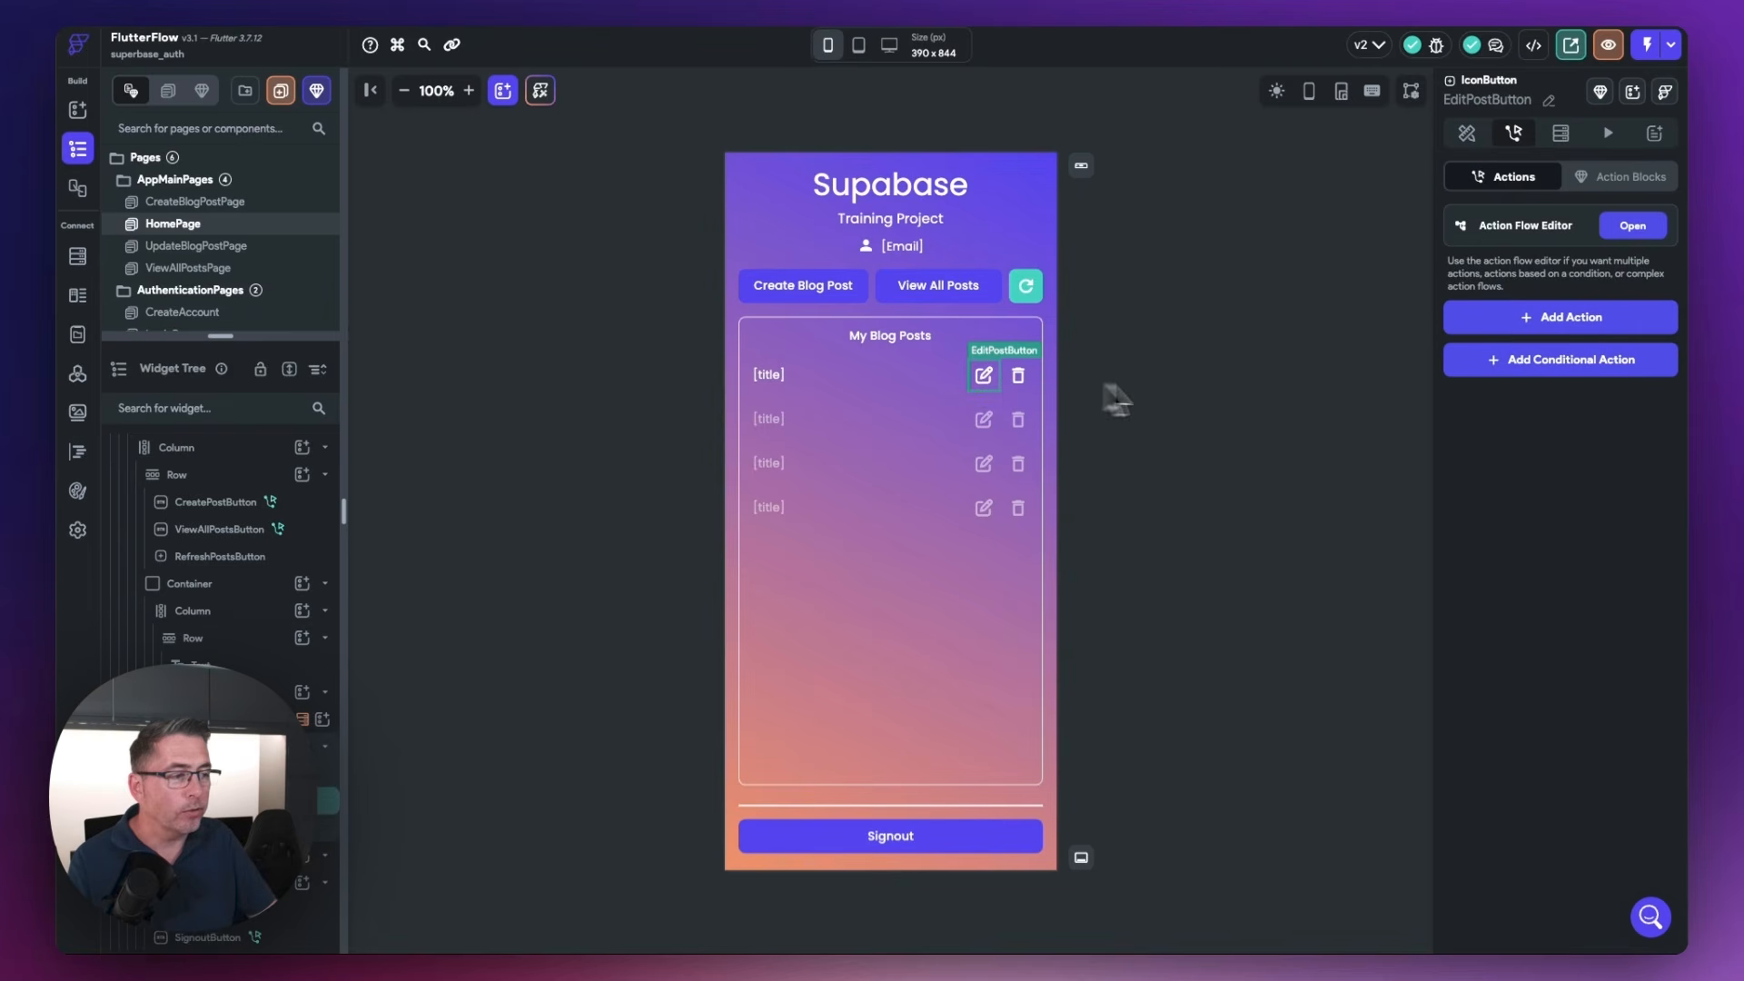
left_click(1633, 227)
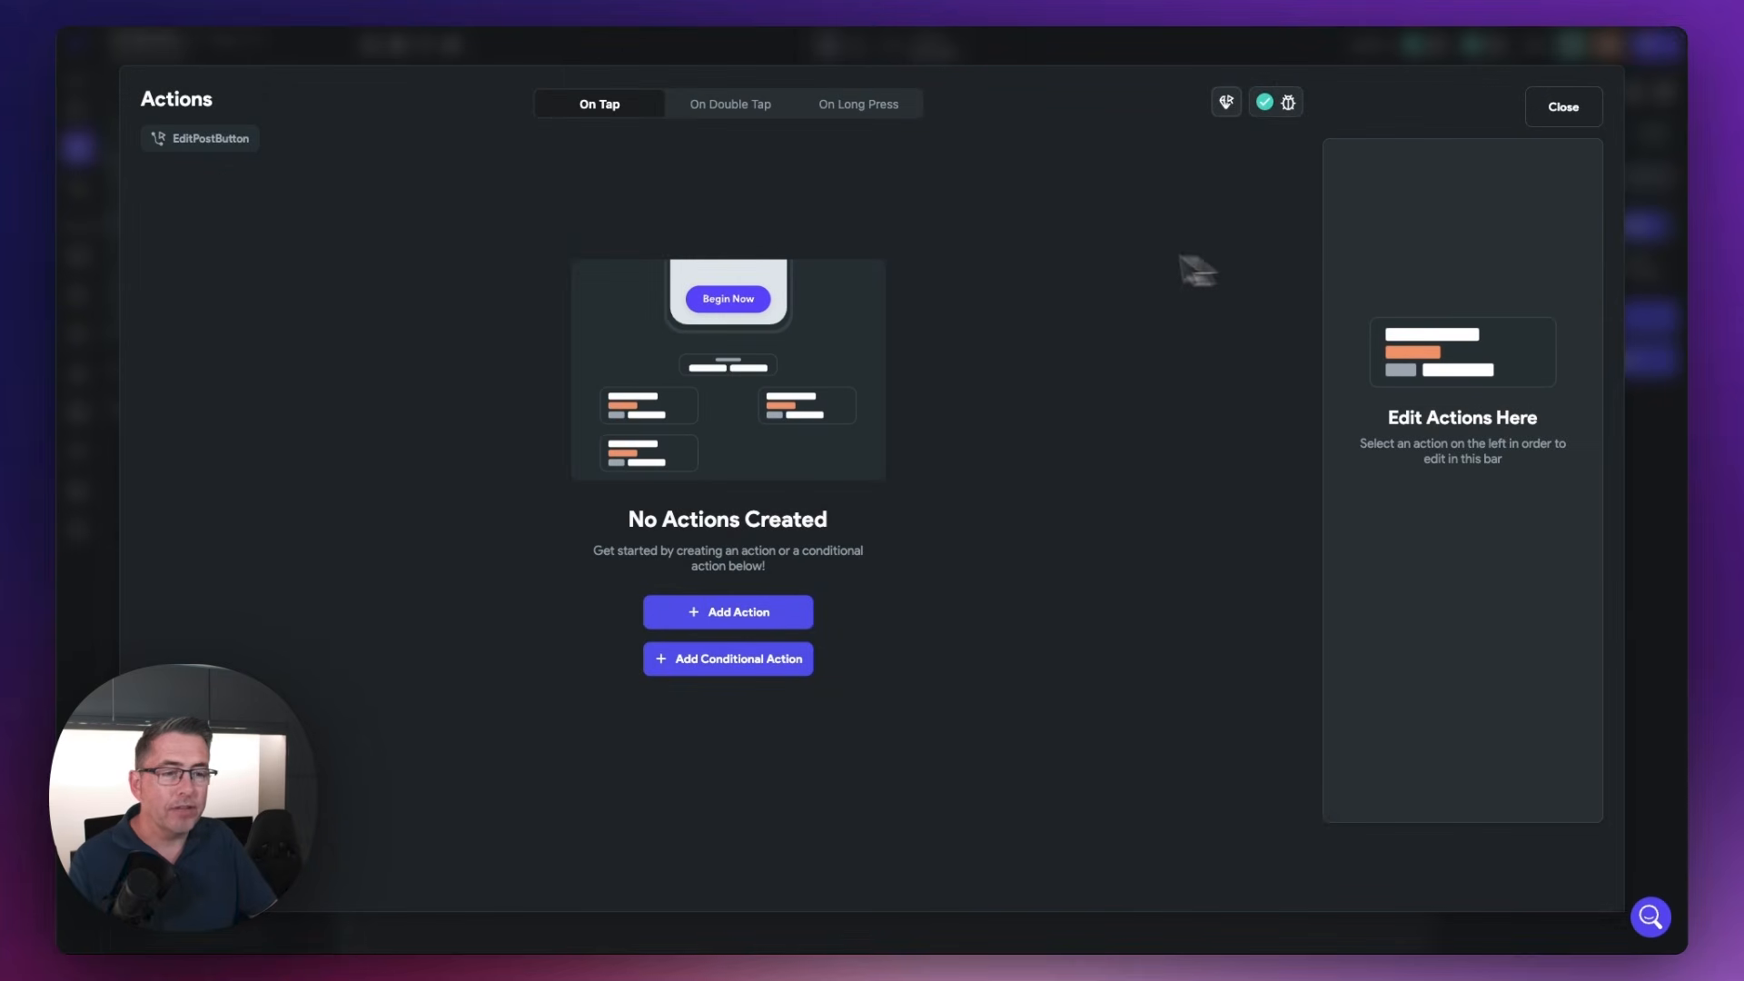
left_click(773, 612)
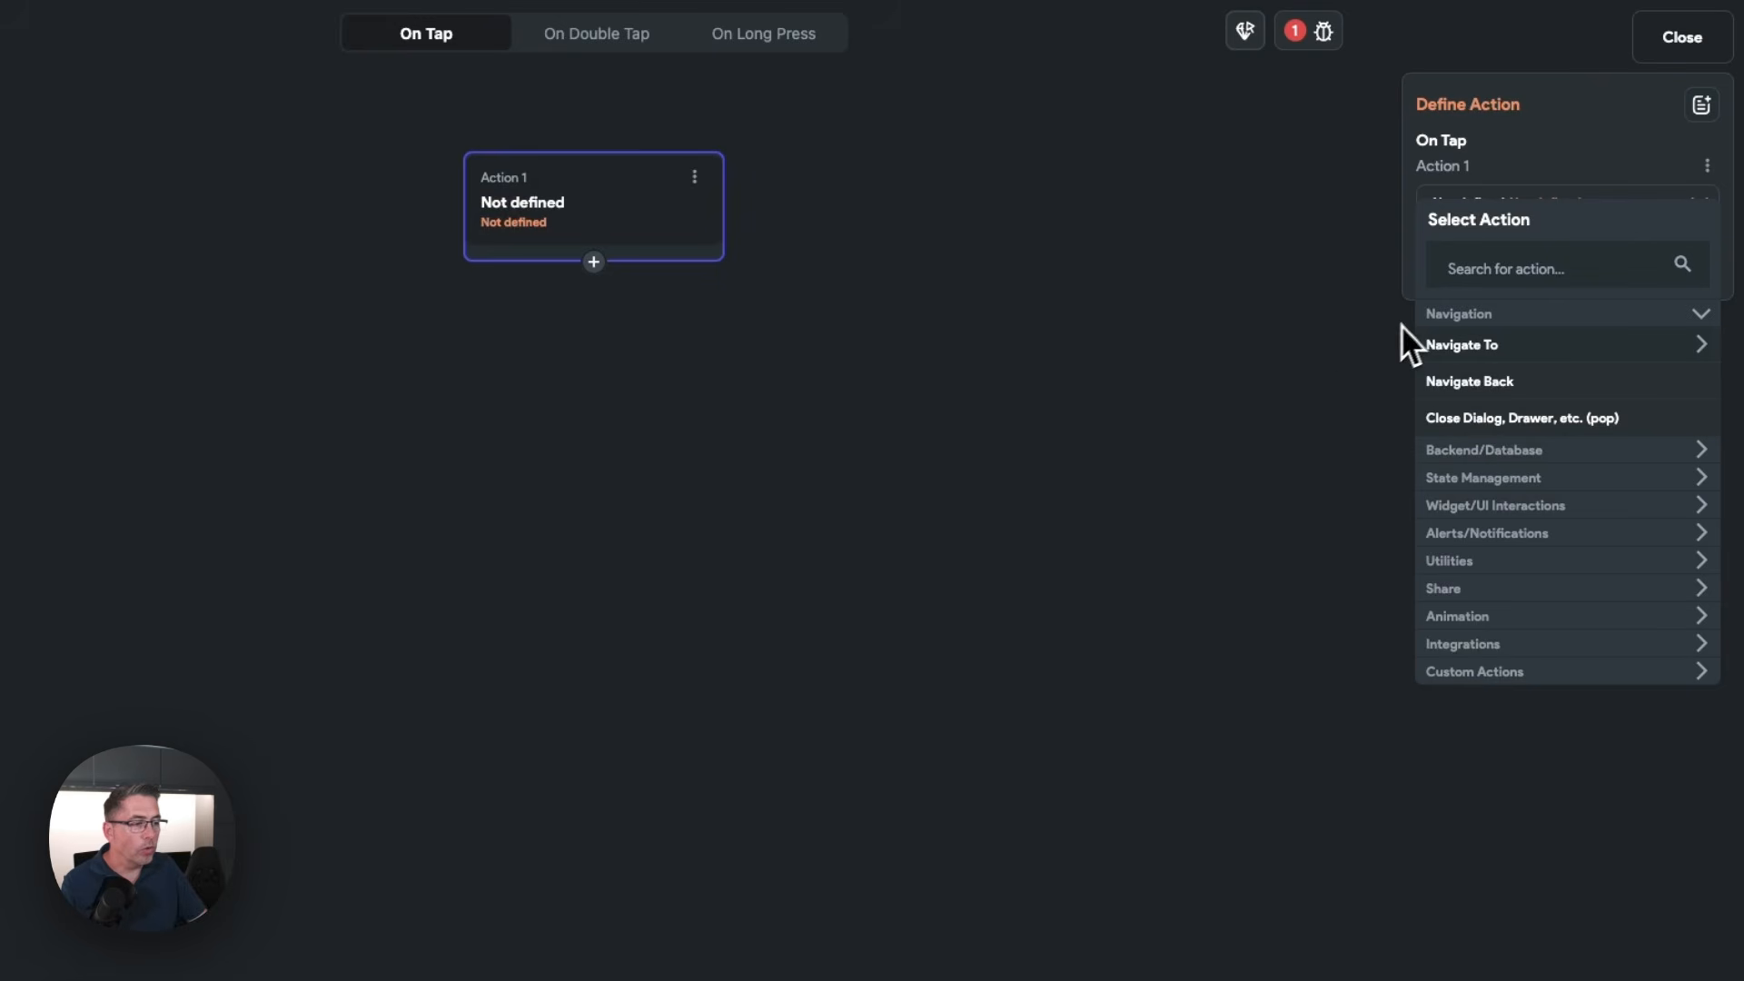
left_click(1492, 350)
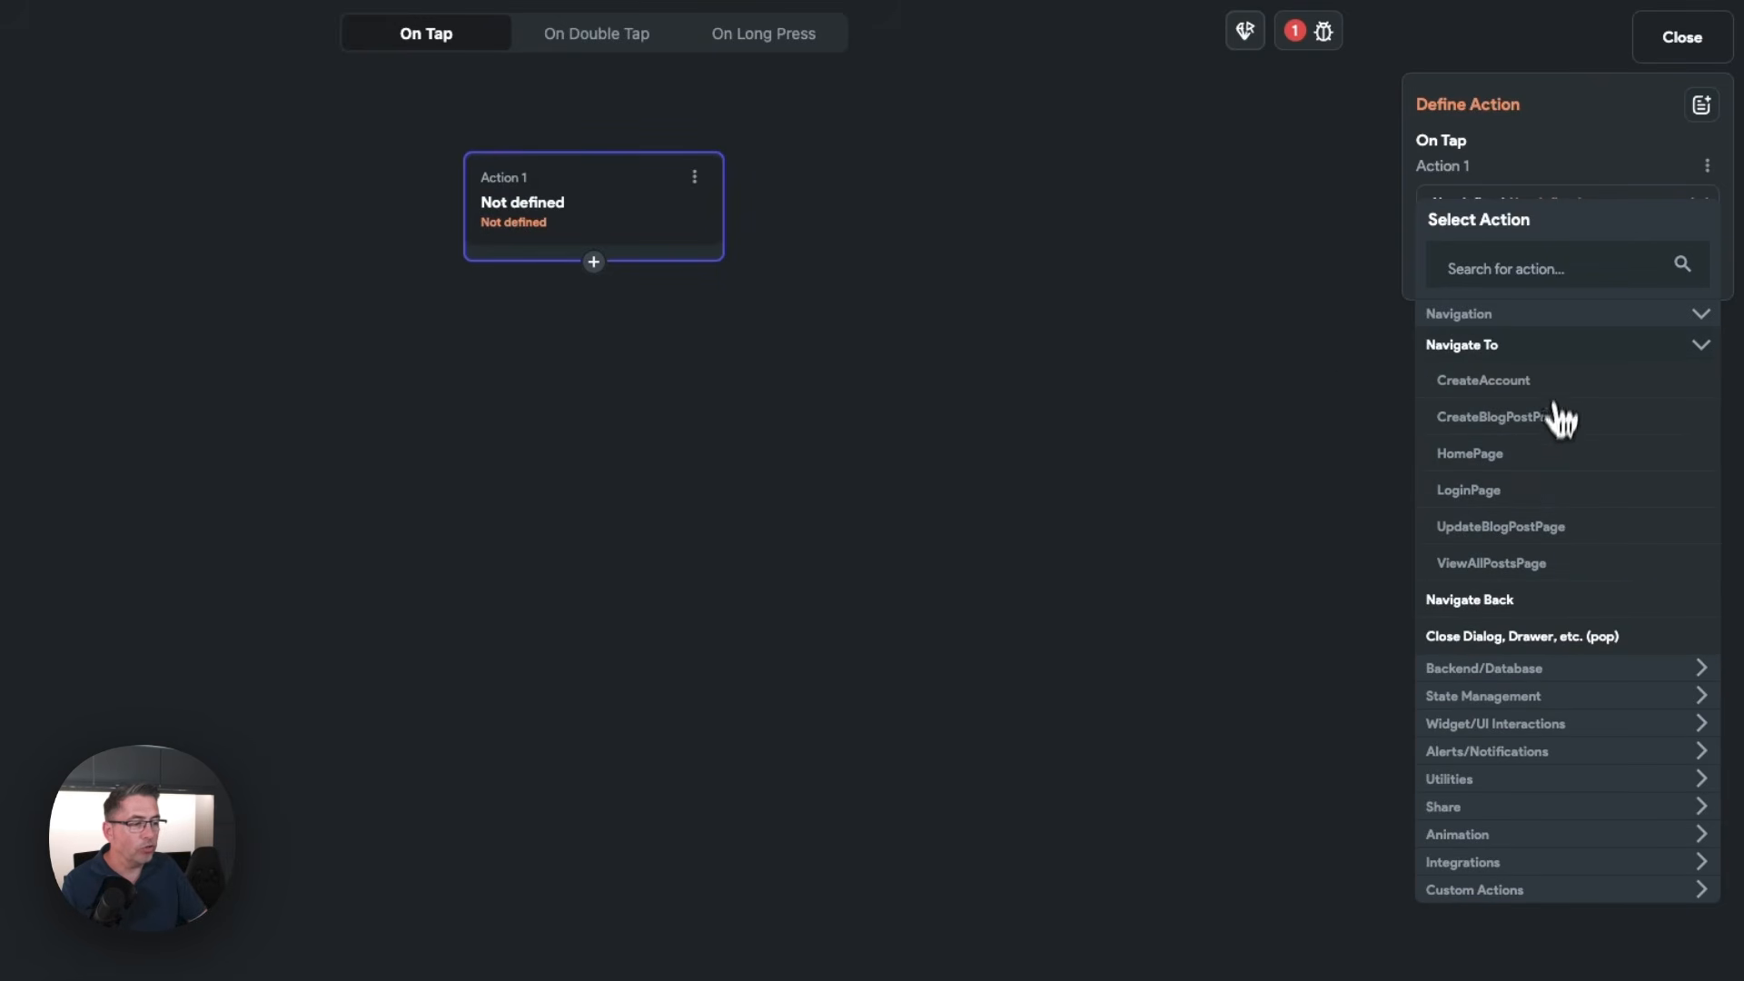
left_click(1508, 529)
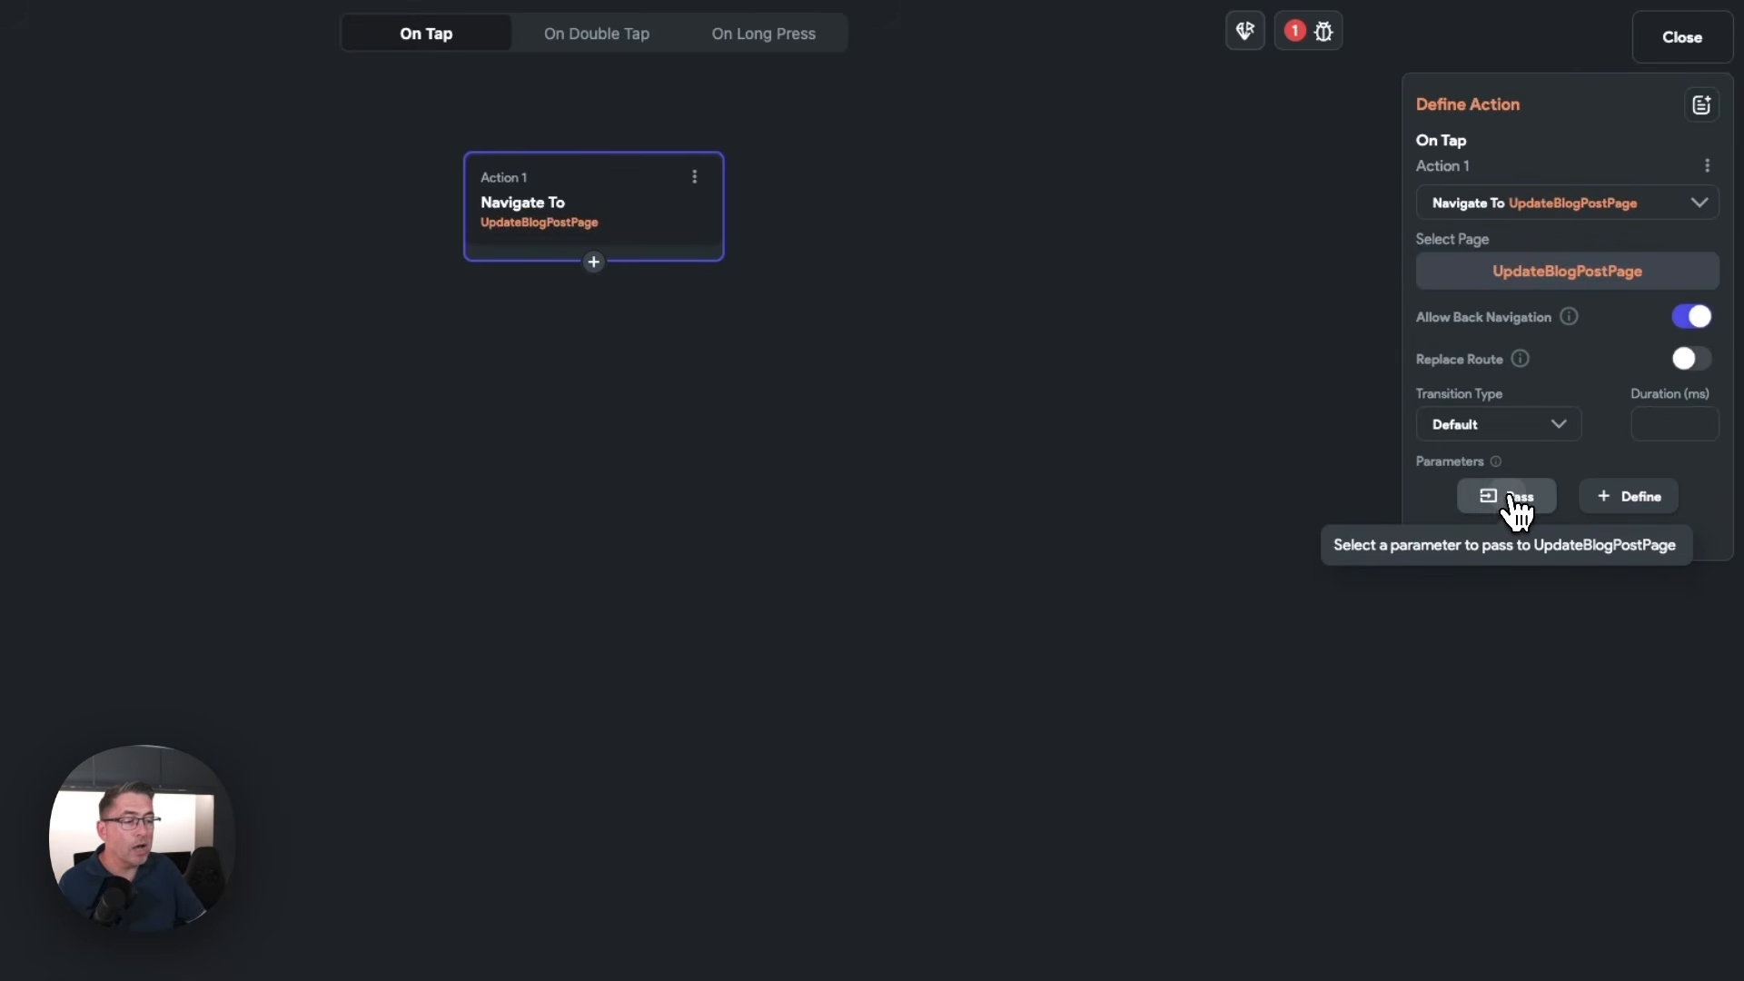
Pass the posts Row's Supabase Row as the post parameter of the navigation action, then close the action editor
left_click(1510, 505)
left_click(1501, 513)
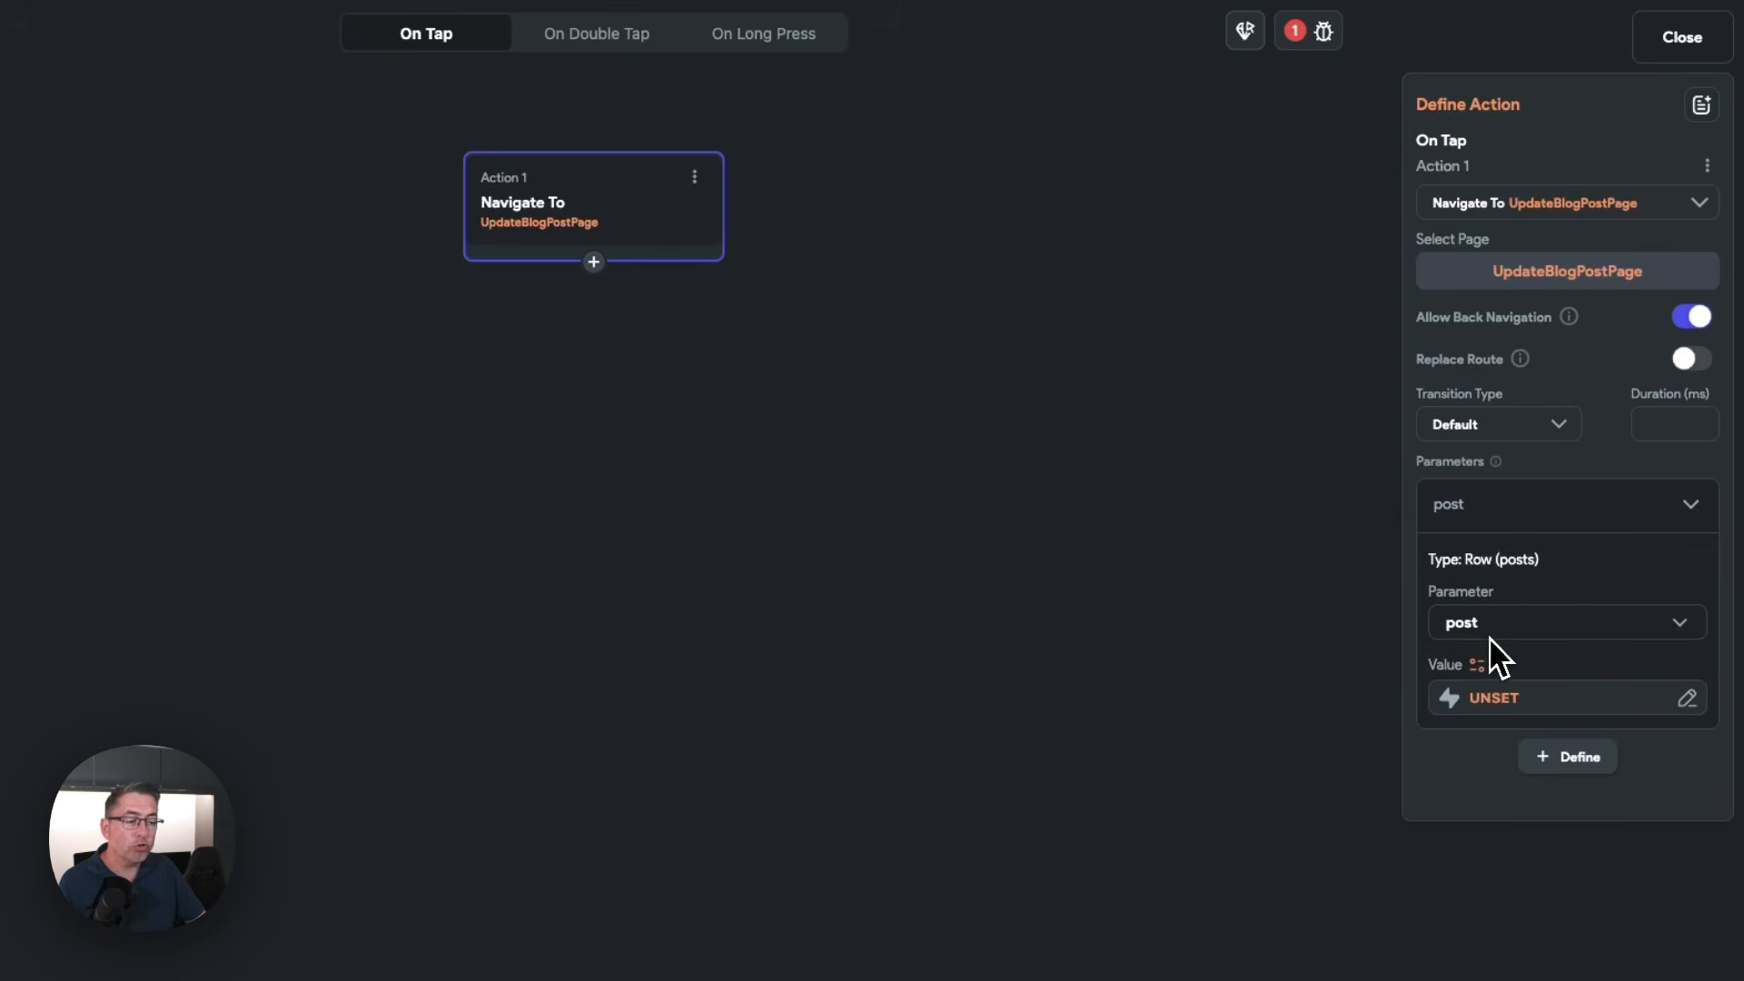
left_click(1495, 700)
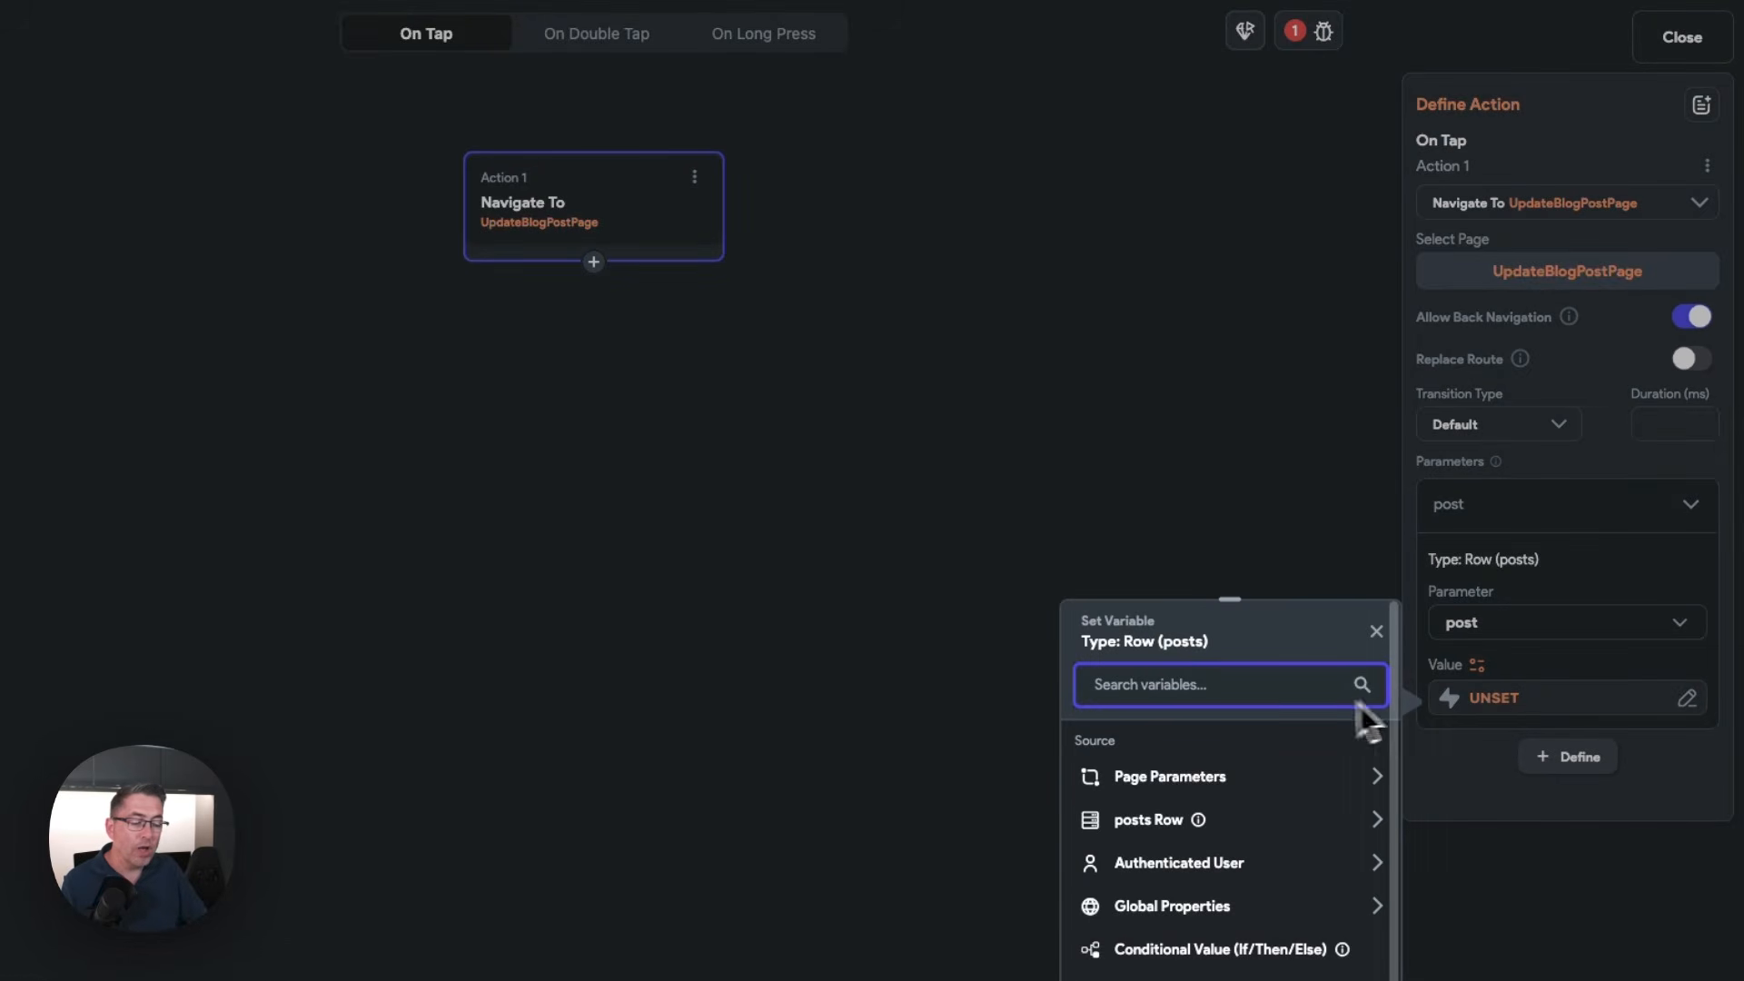
left_click(1156, 827)
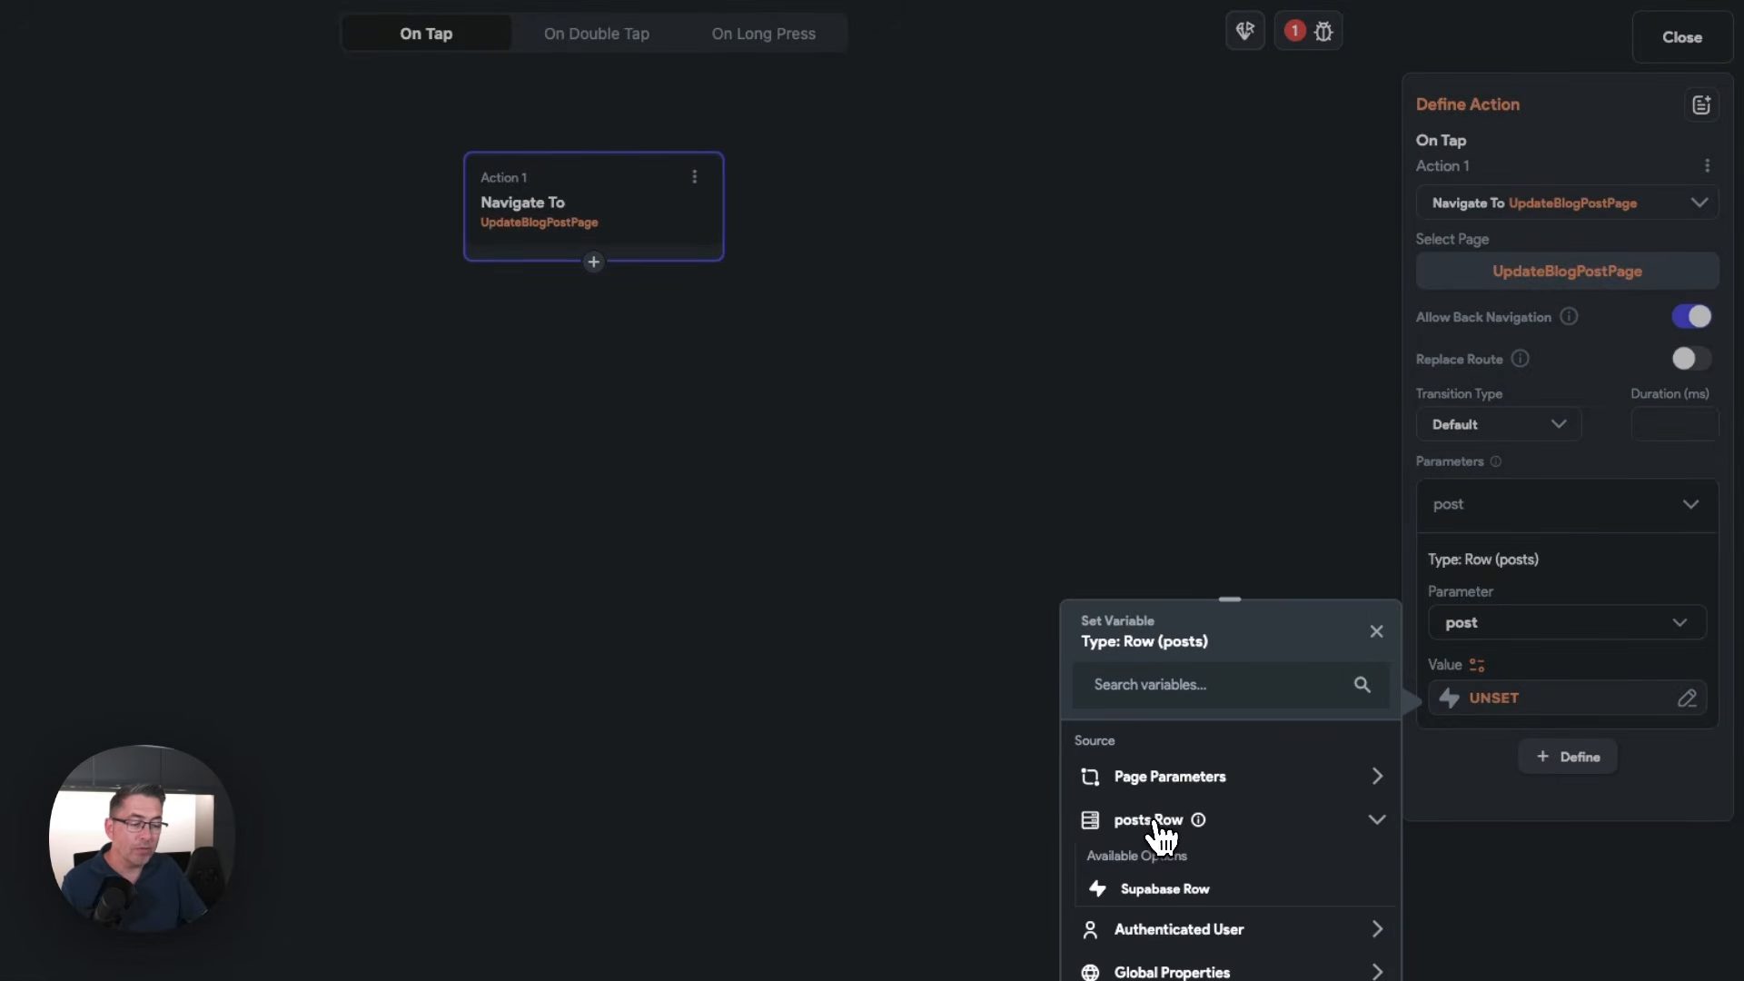
left_click(1167, 890)
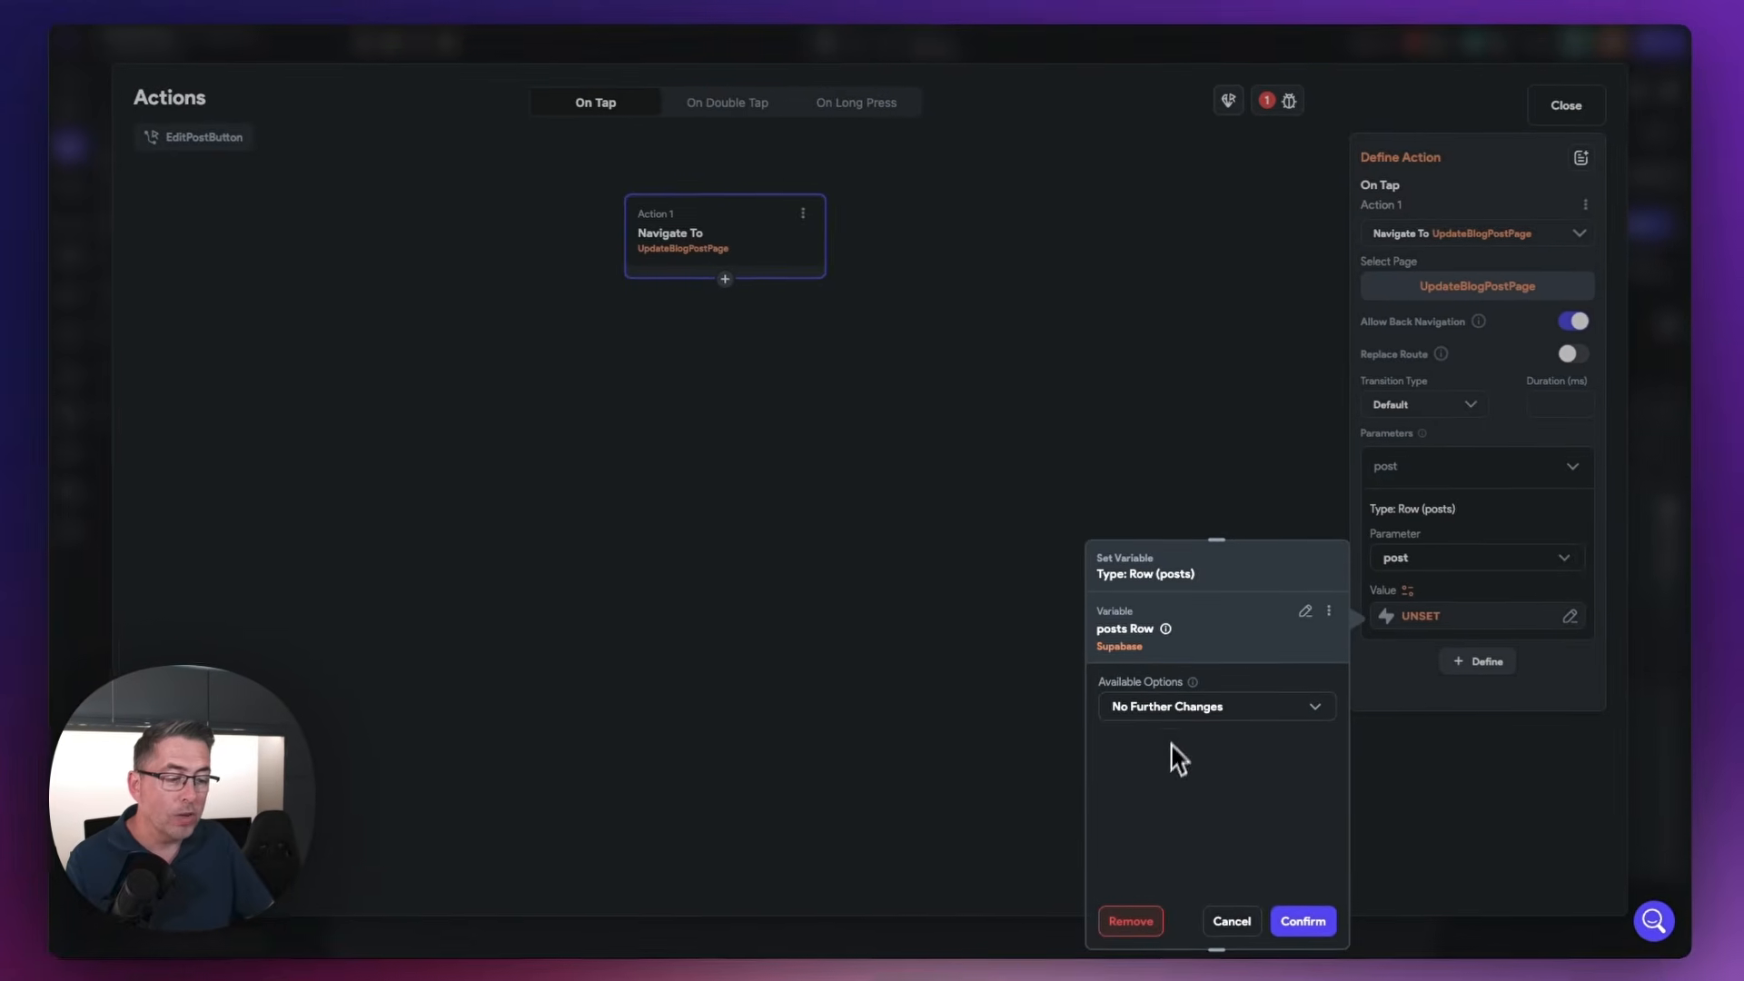
left_click(1349, 980)
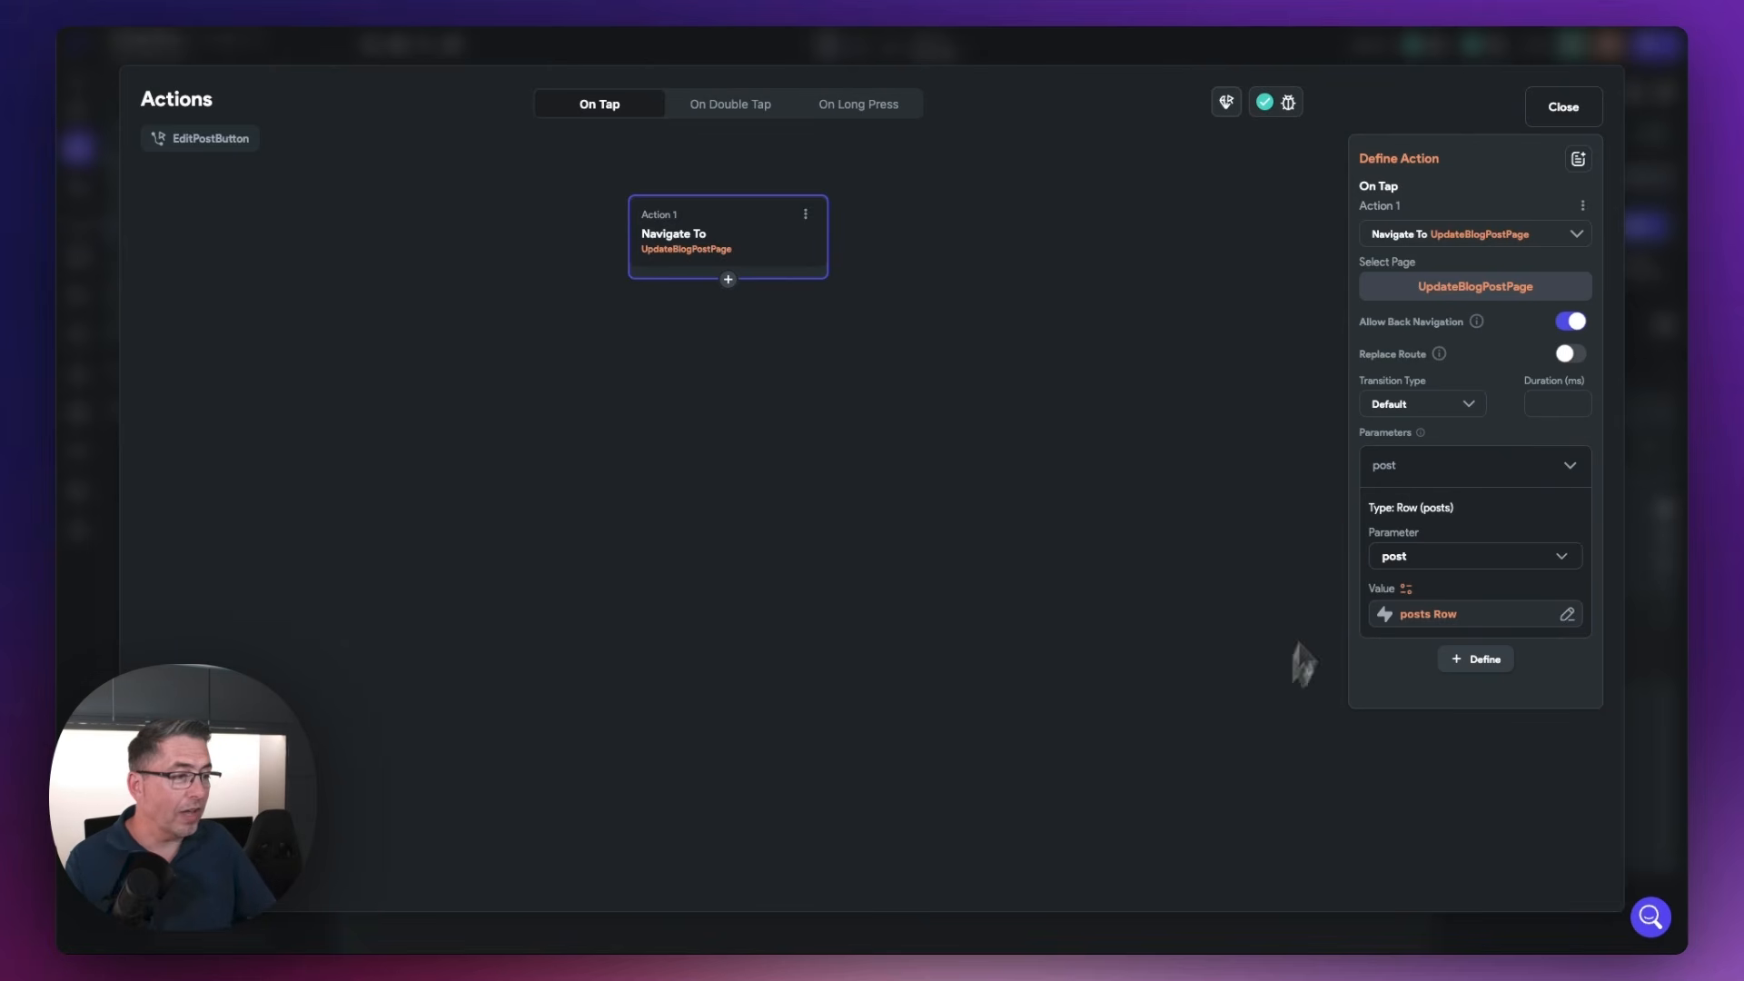
left_click(1561, 109)
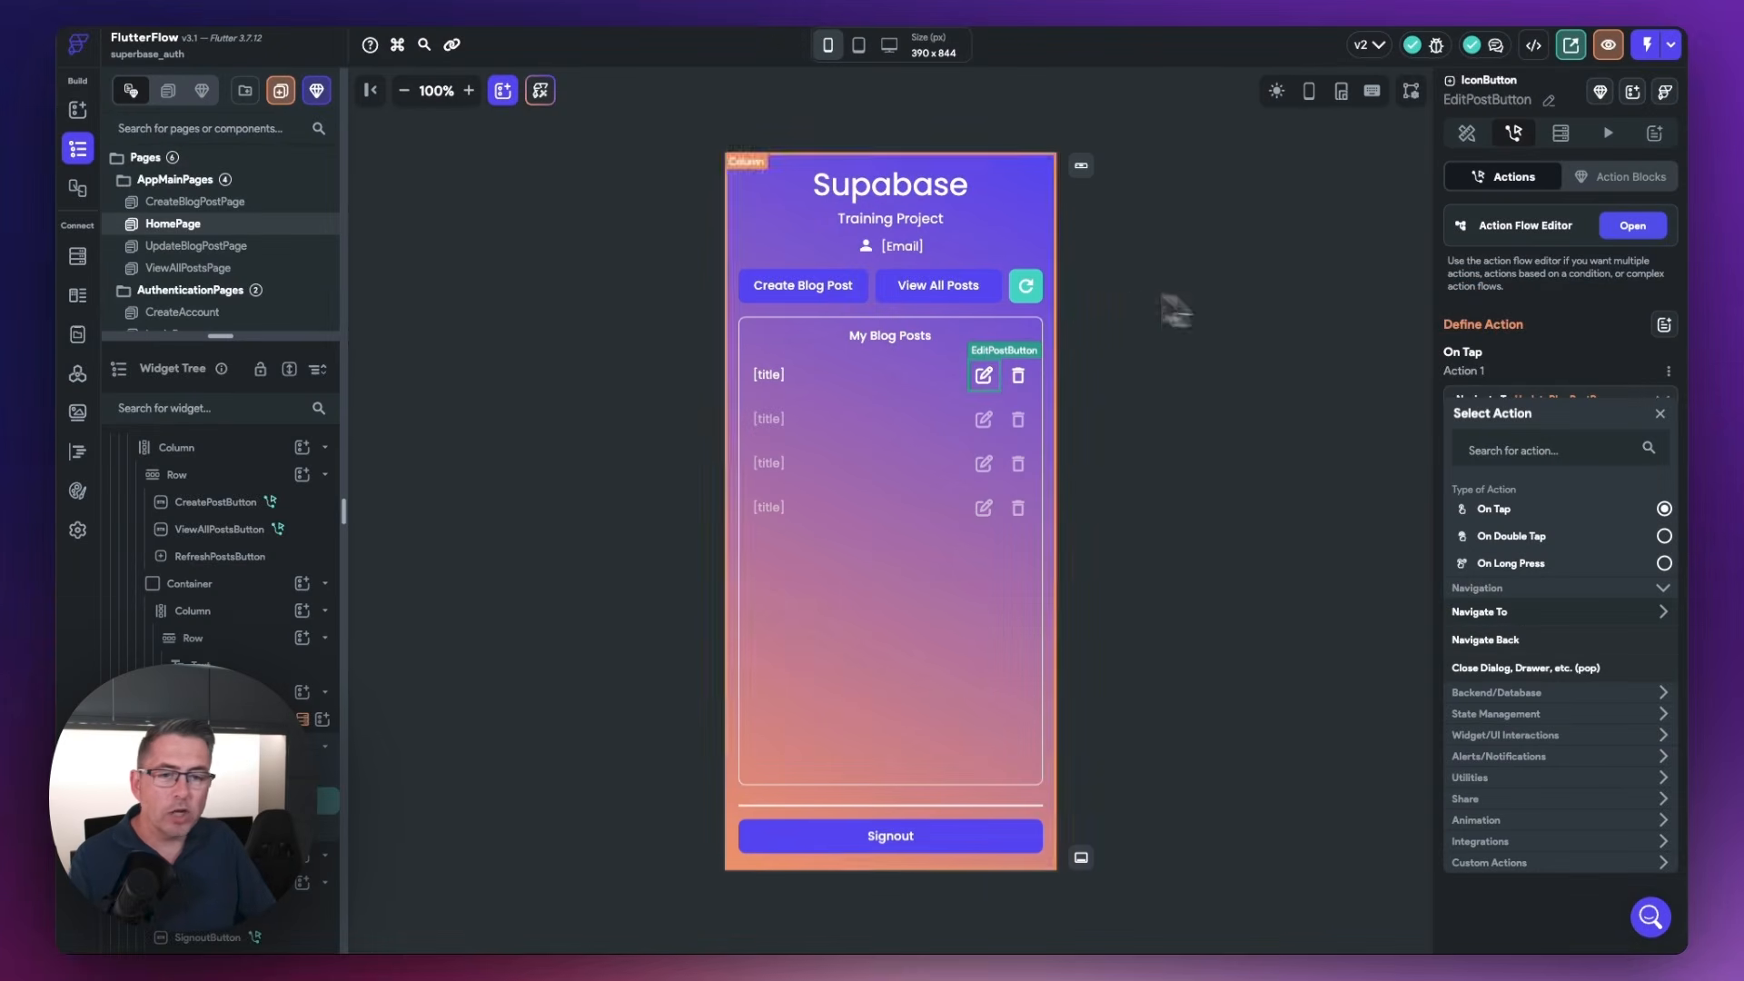
On UpdateBlogPostPage, set the TitleTextField's initial value to the title field of the post page parameter
left_click(195, 248)
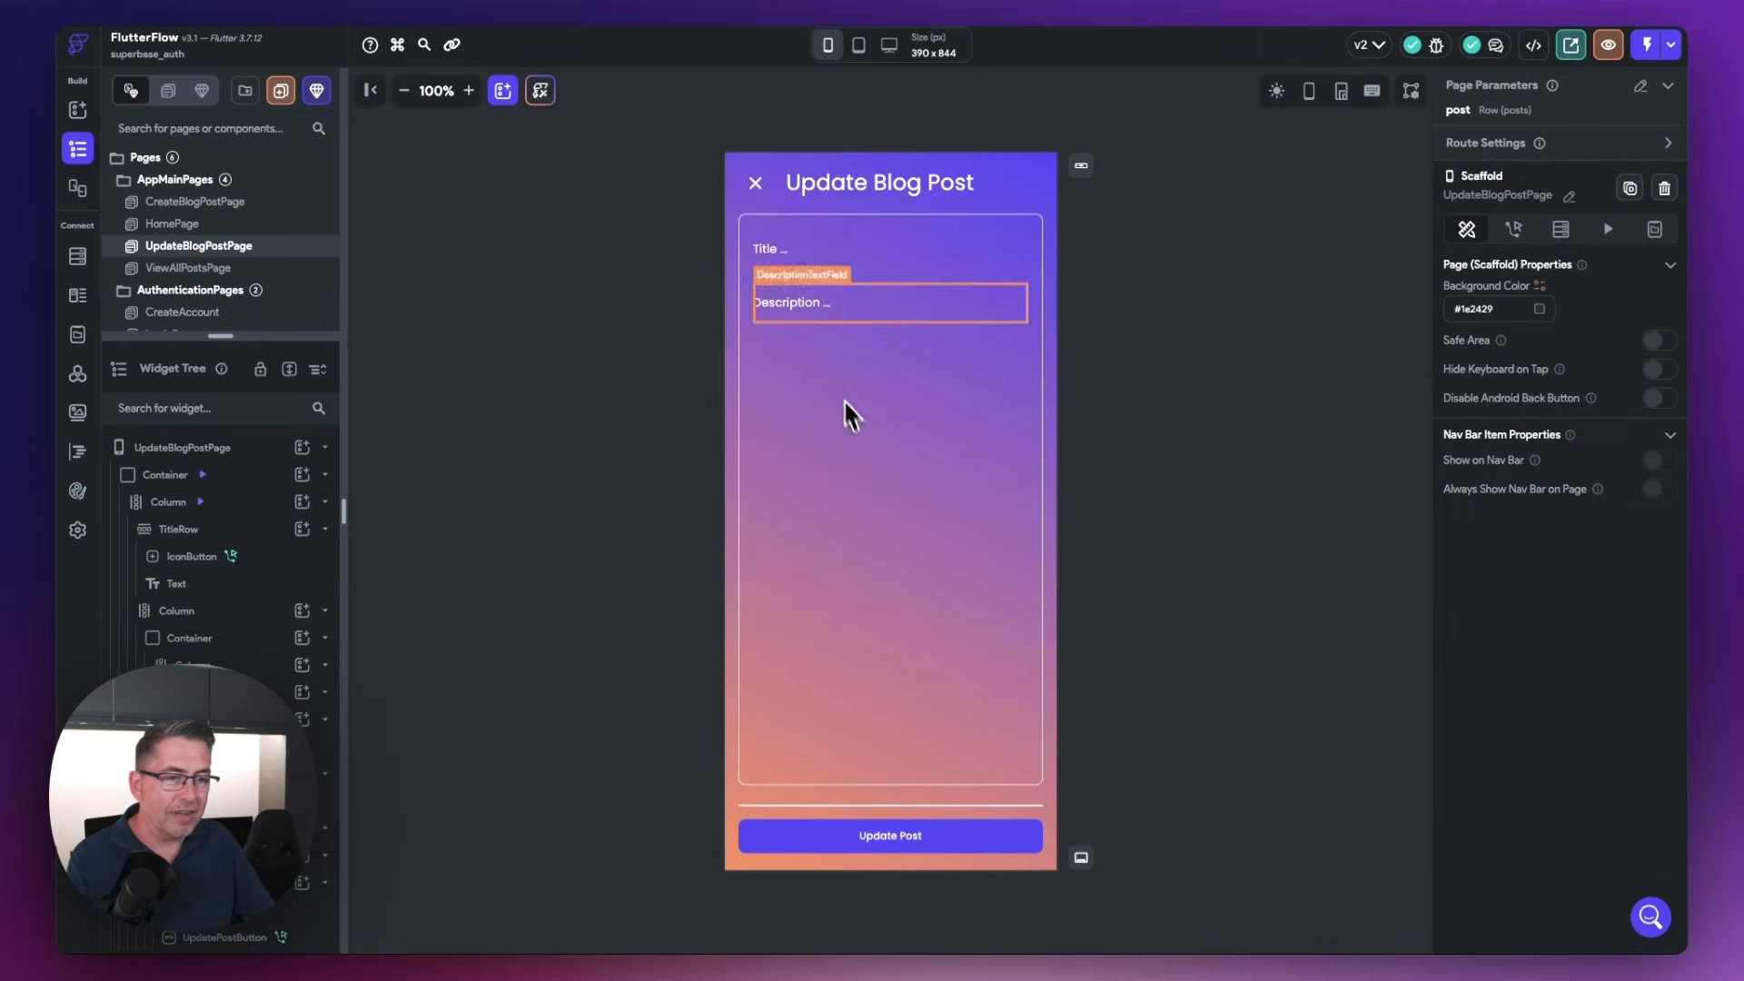
left_click(783, 263)
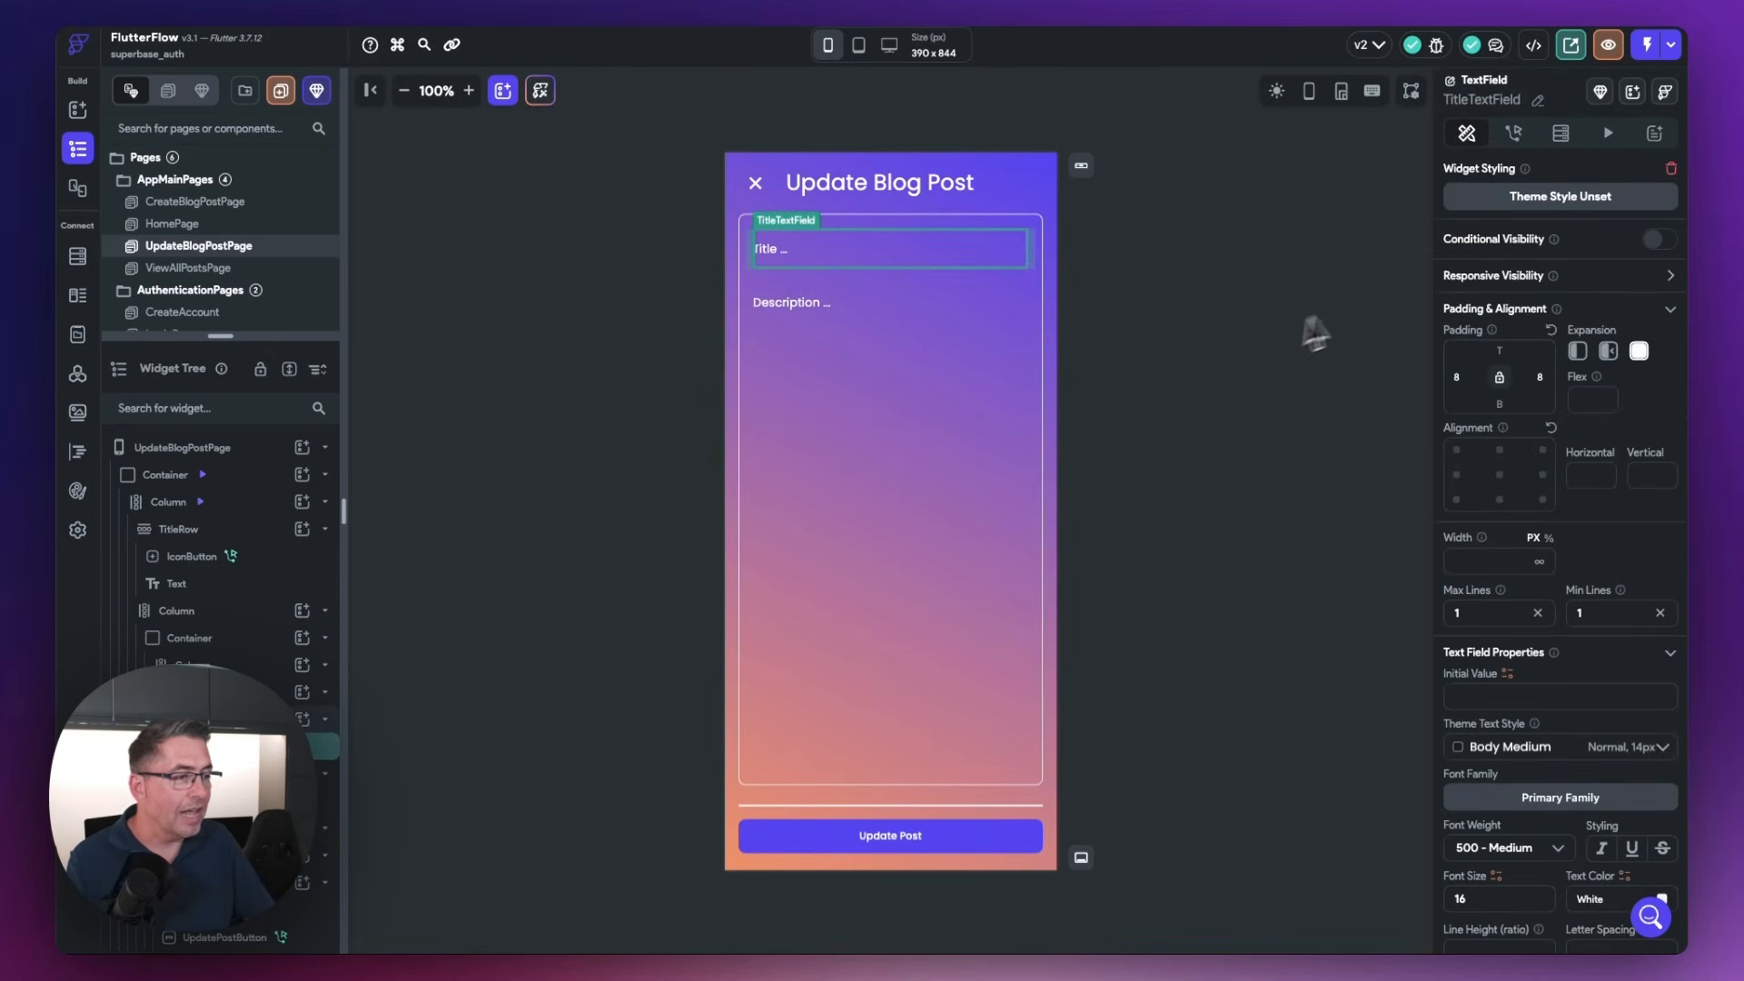
scroll(1481, 667, "down", 3)
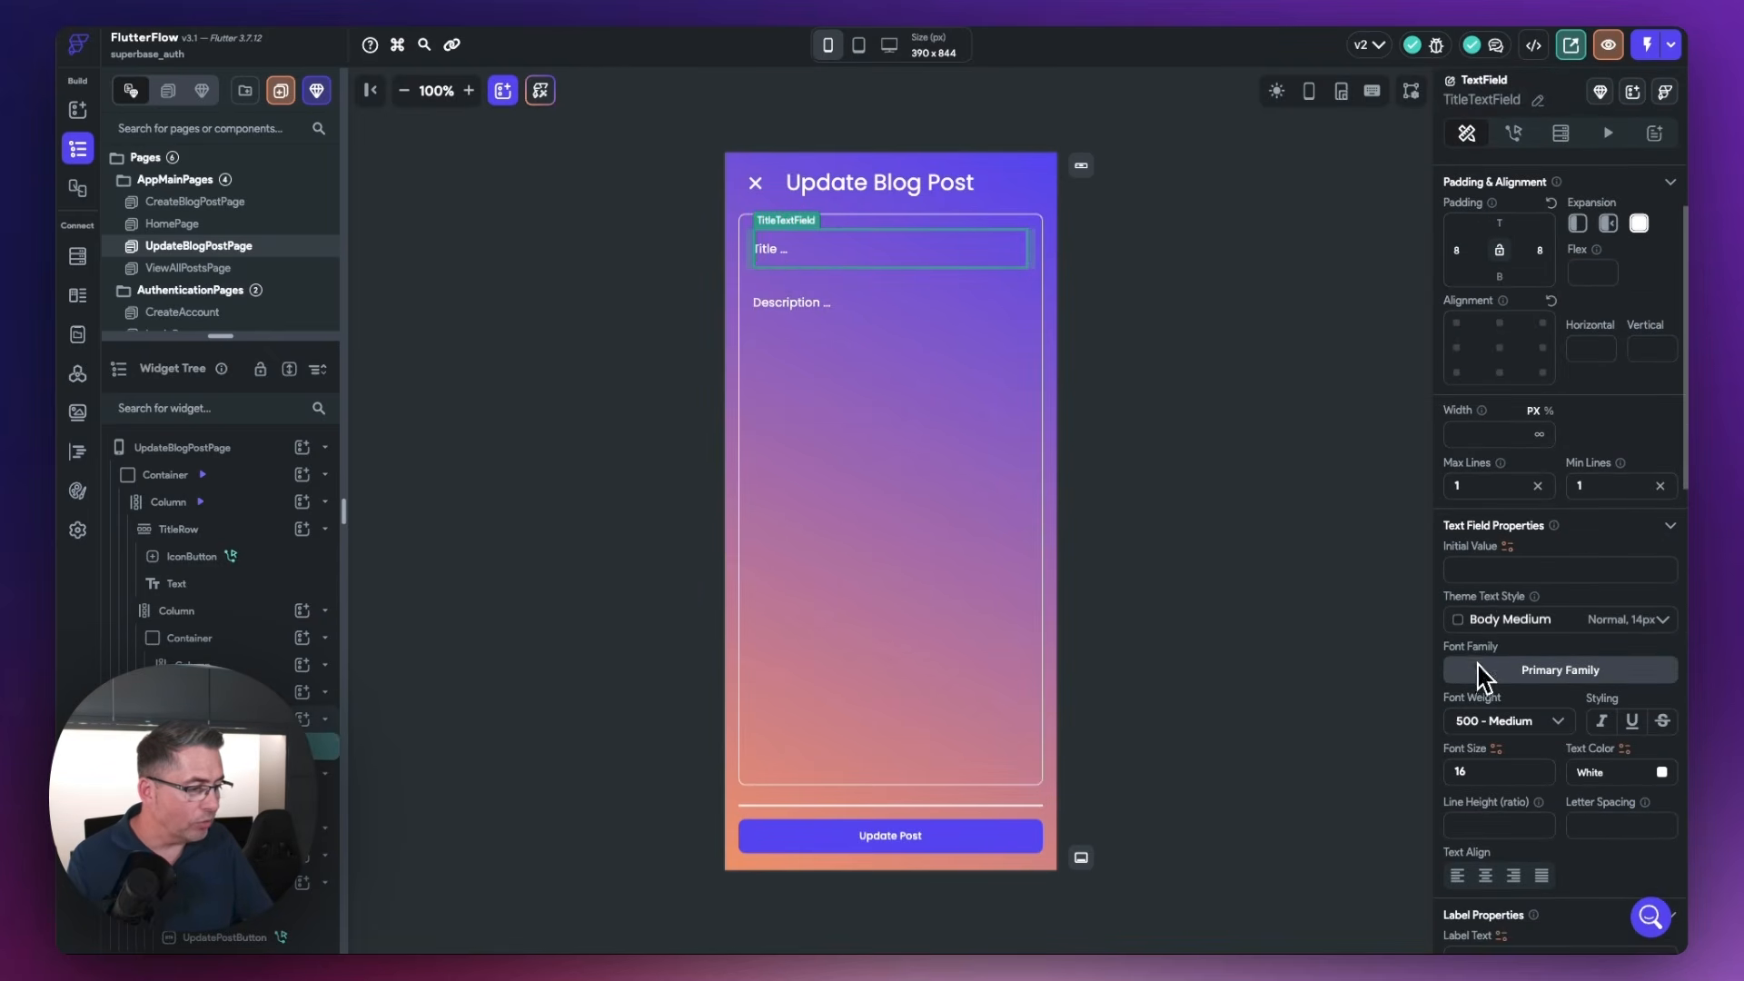
left_click(1506, 547)
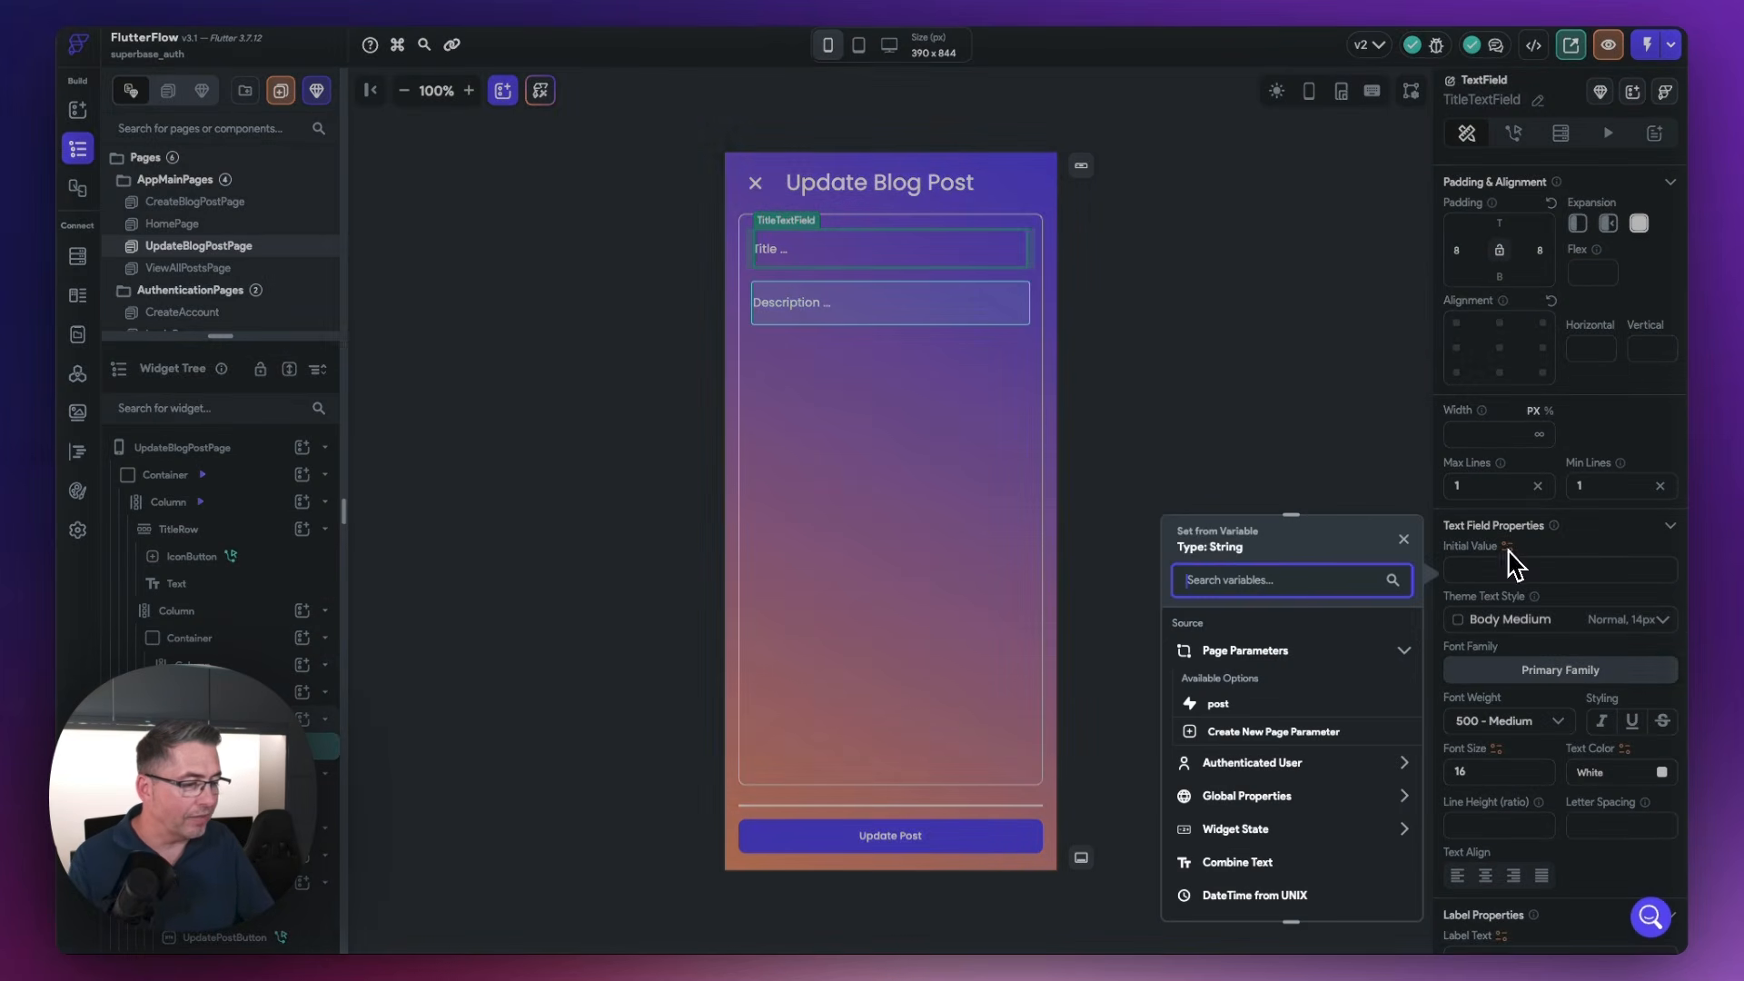
left_click(1219, 706)
left_click(1232, 692)
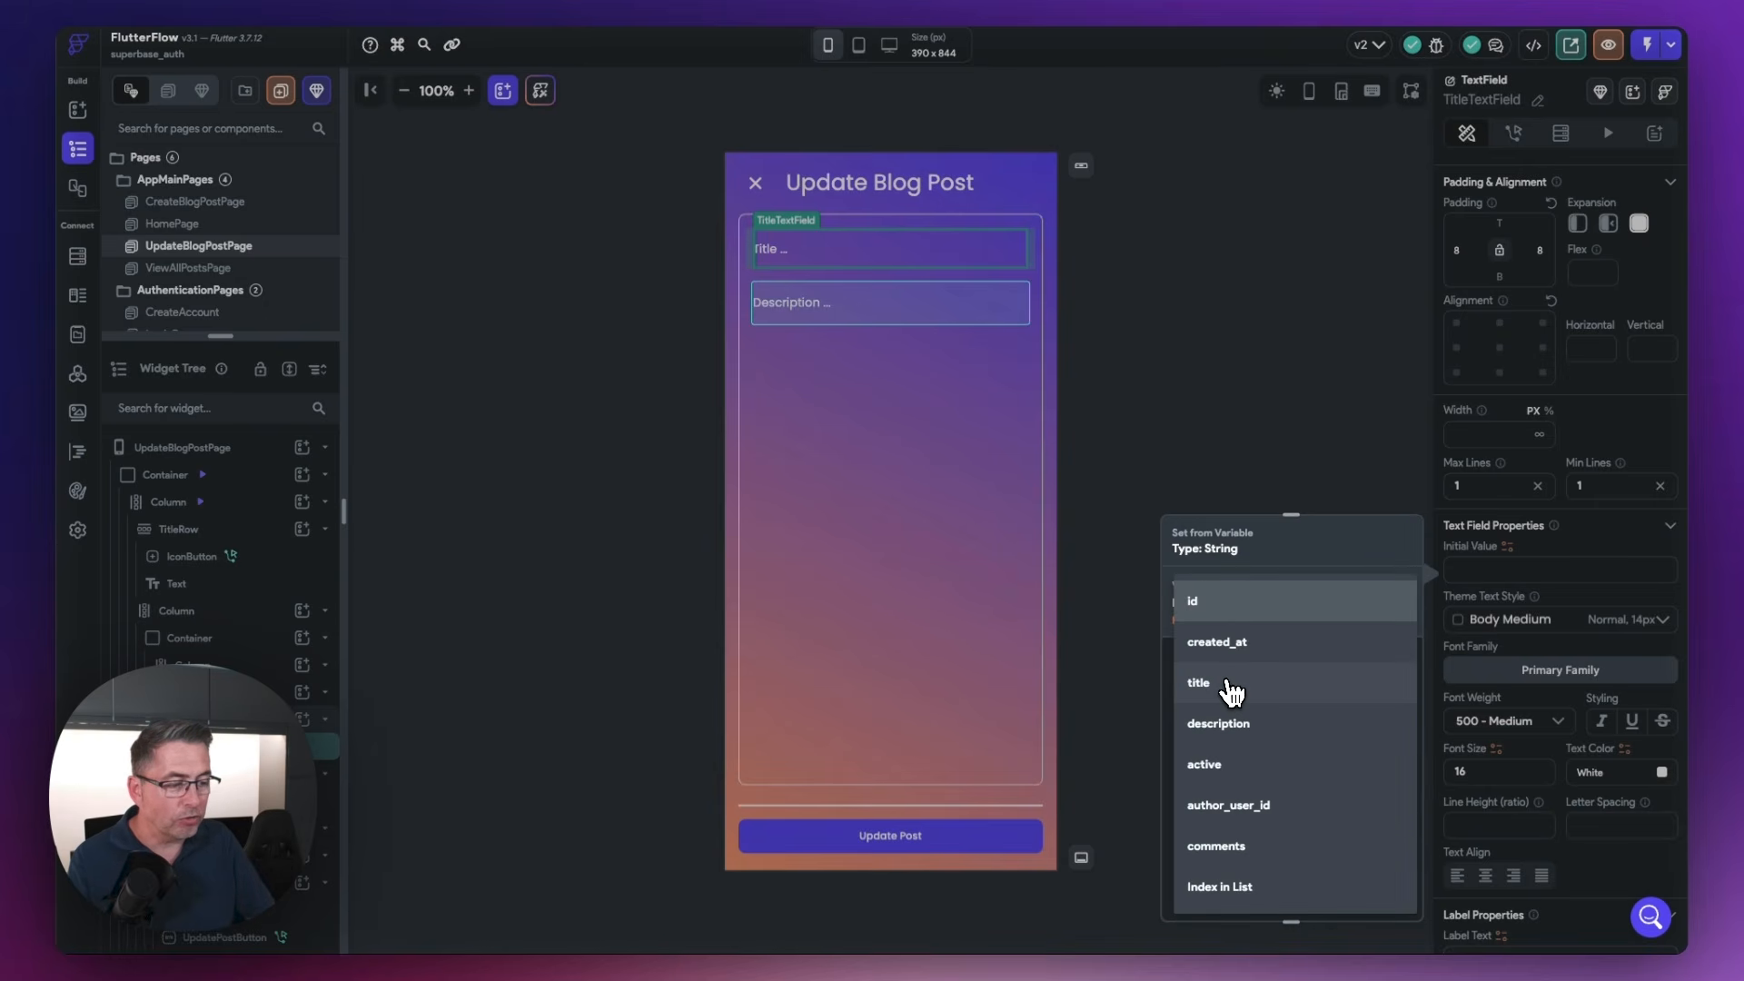
left_click(1234, 692)
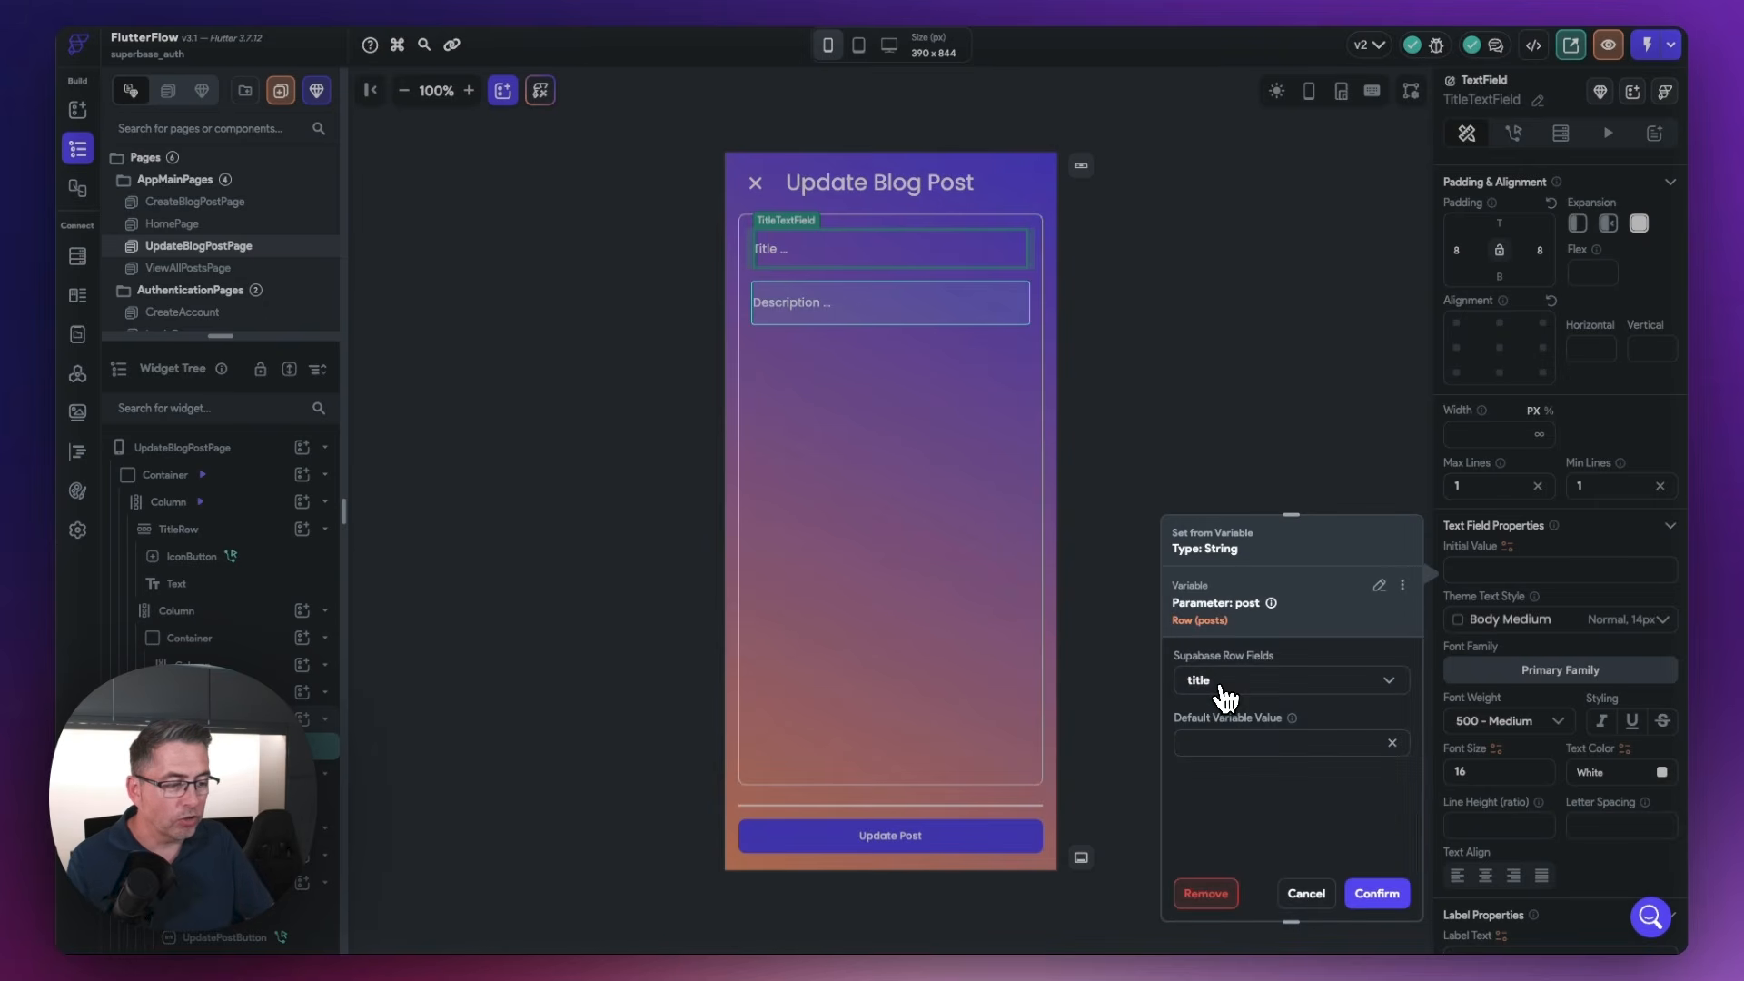
left_click(1381, 893)
Set the DescriptionTextField's initial value to the description field of the post page parameter
left_click(795, 316)
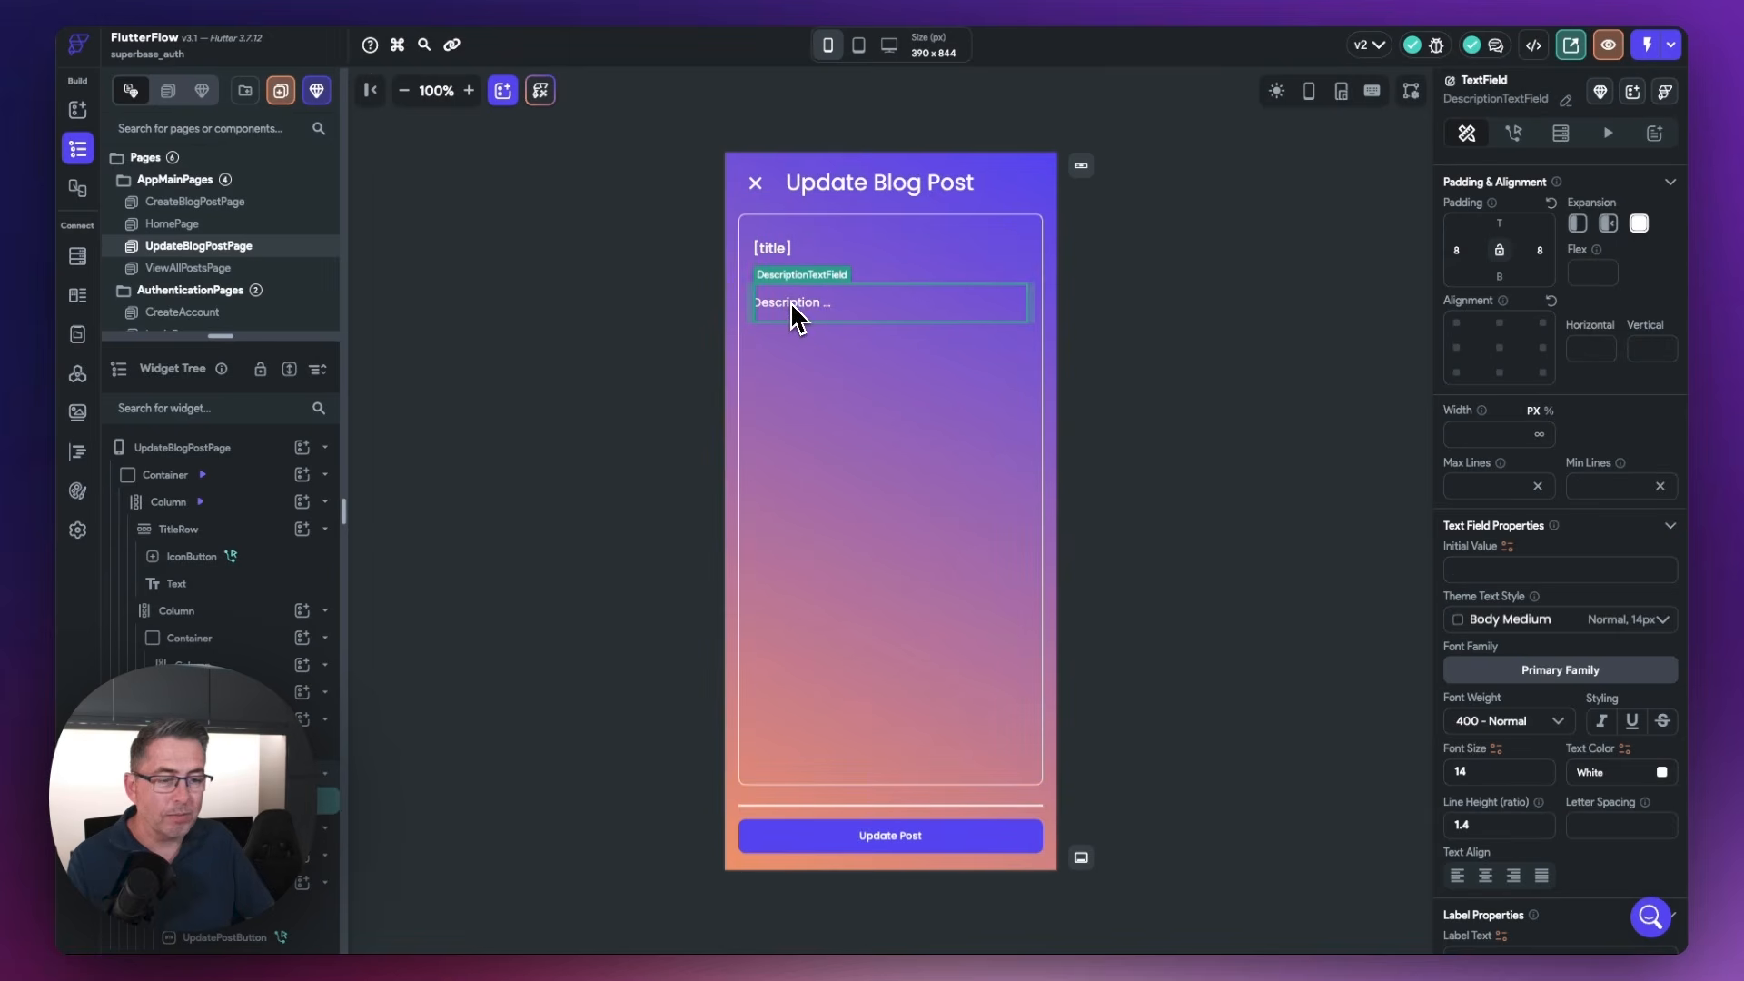
left_click(1507, 547)
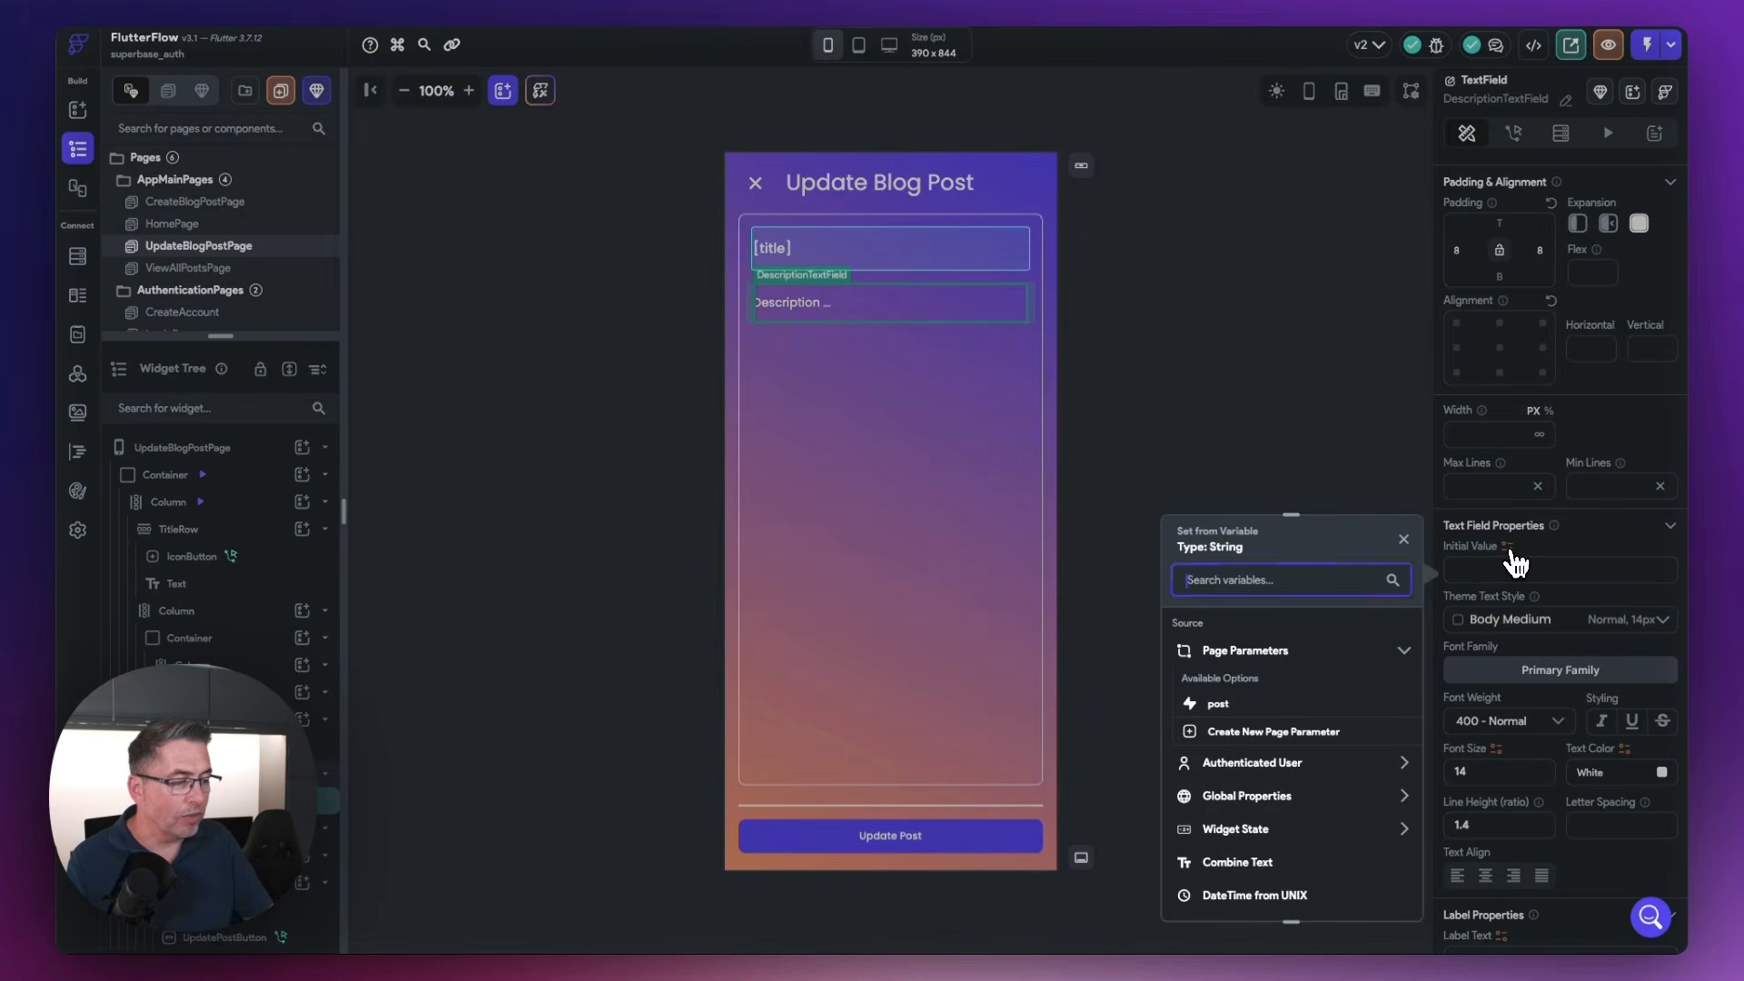
left_click(1227, 705)
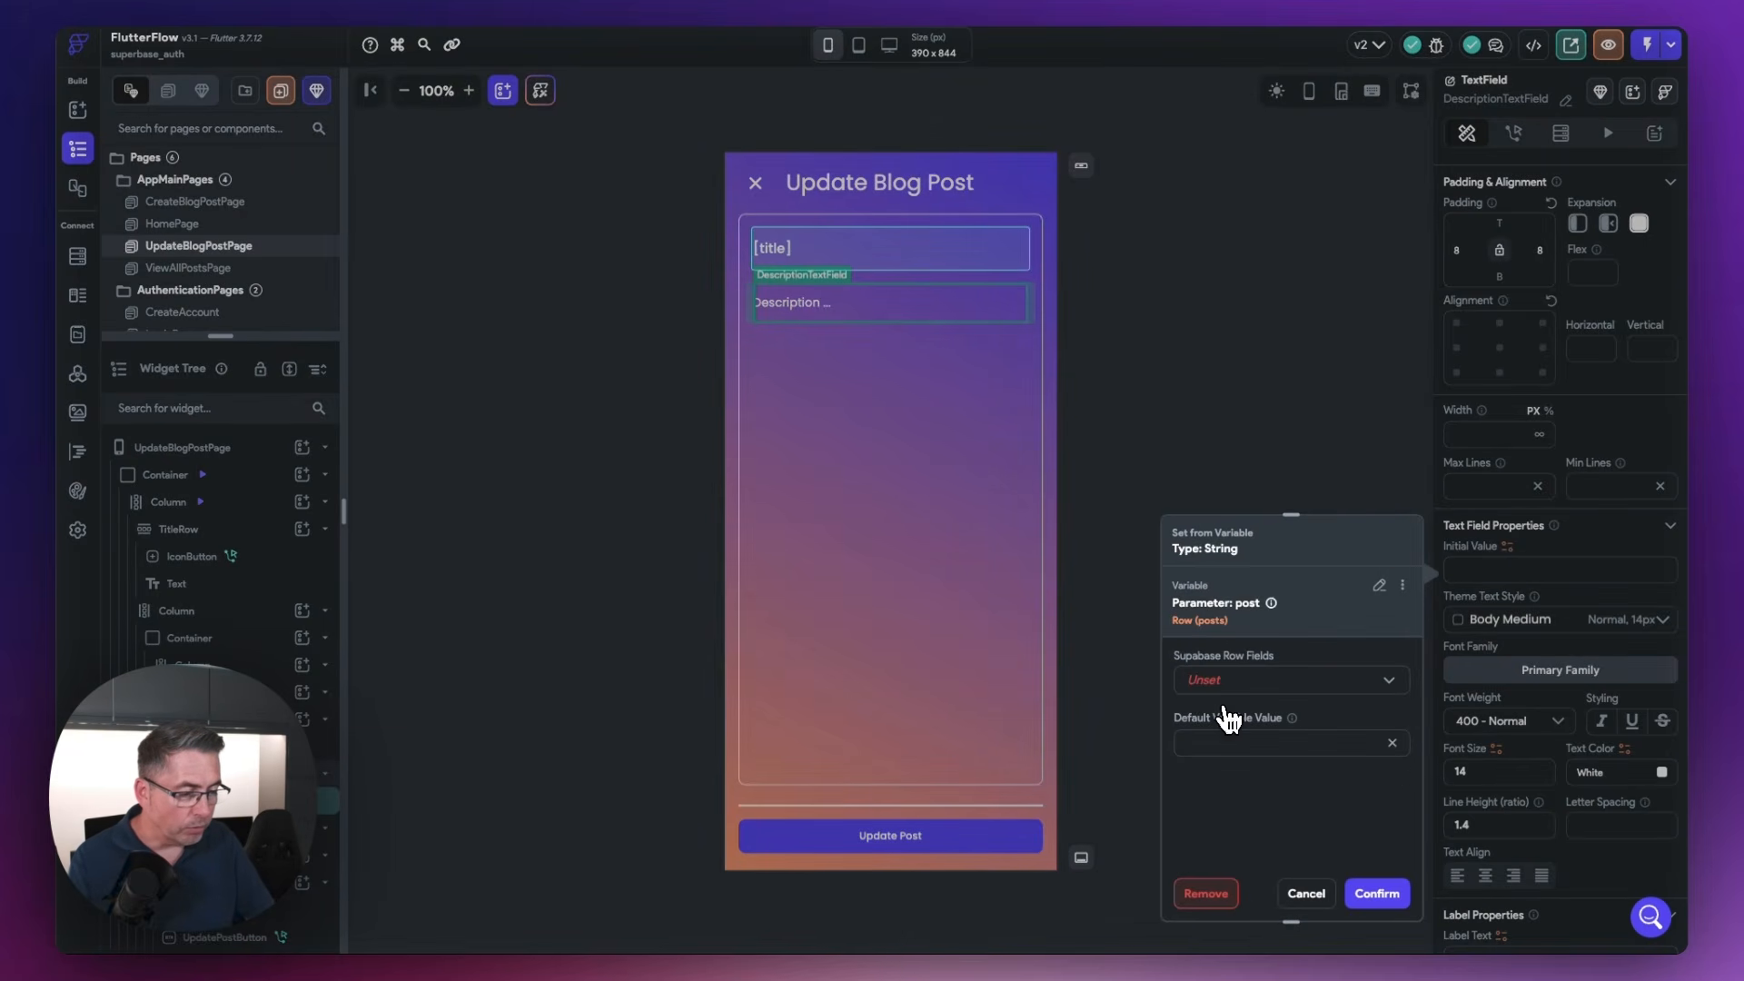
left_click(1225, 686)
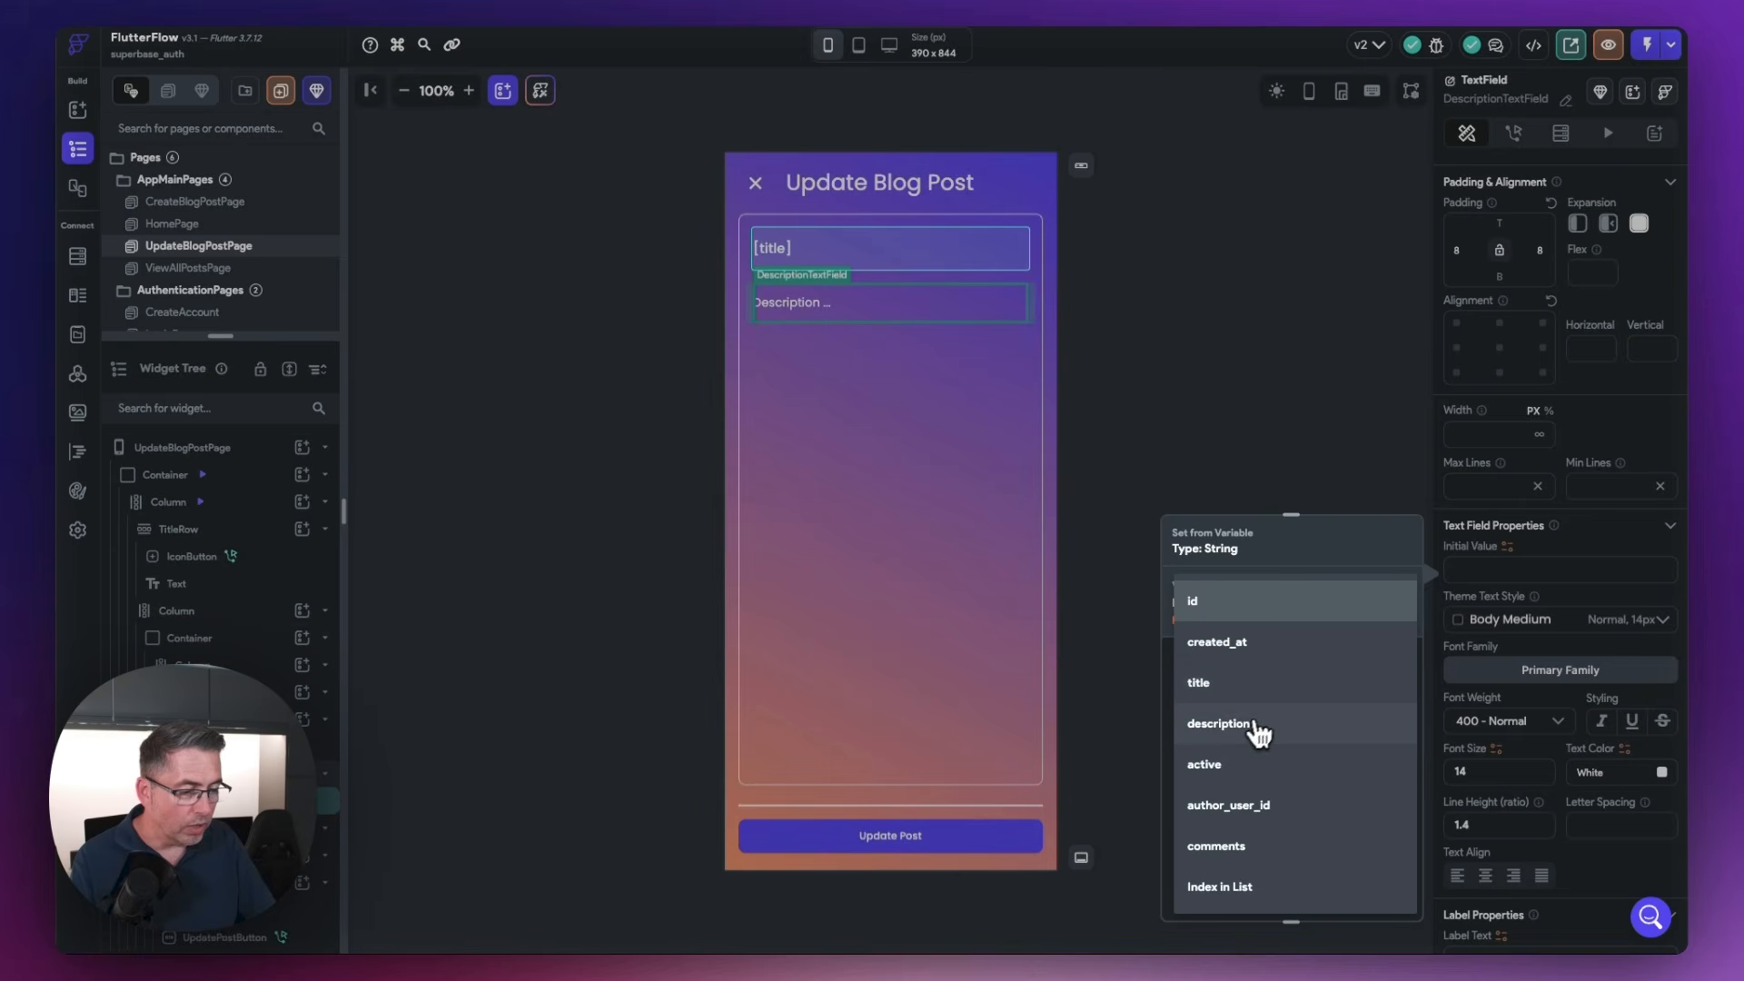
left_click(1238, 729)
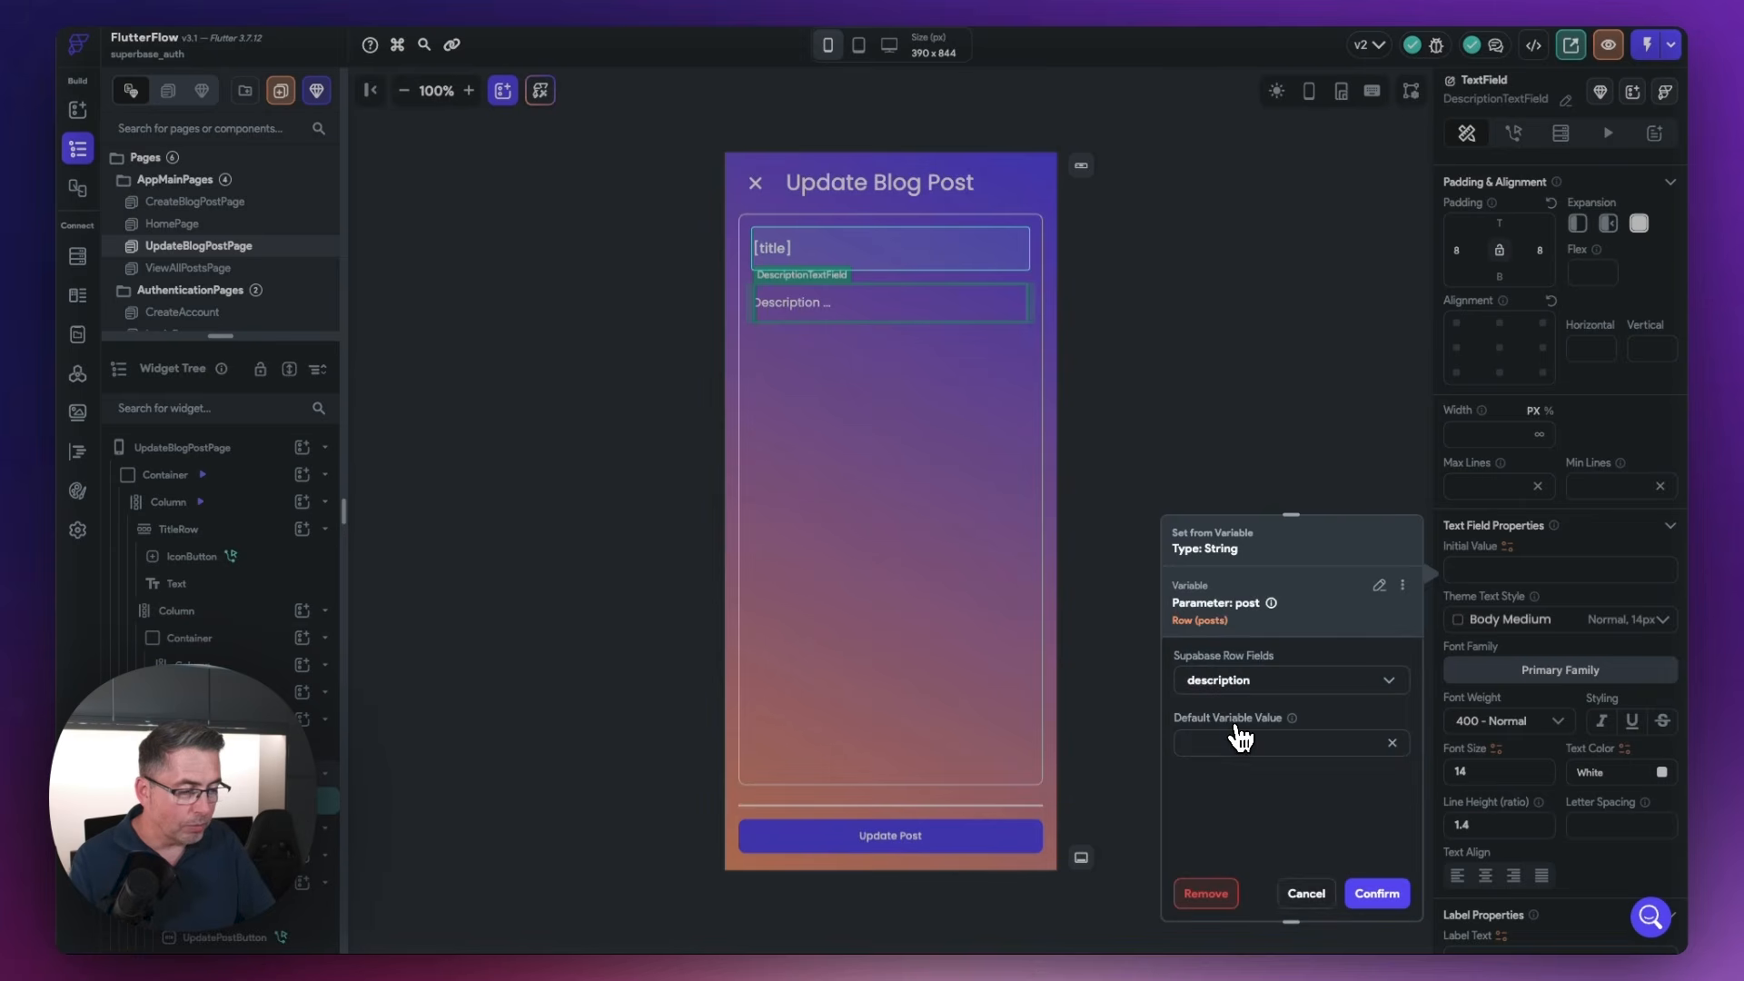
left_click(1377, 894)
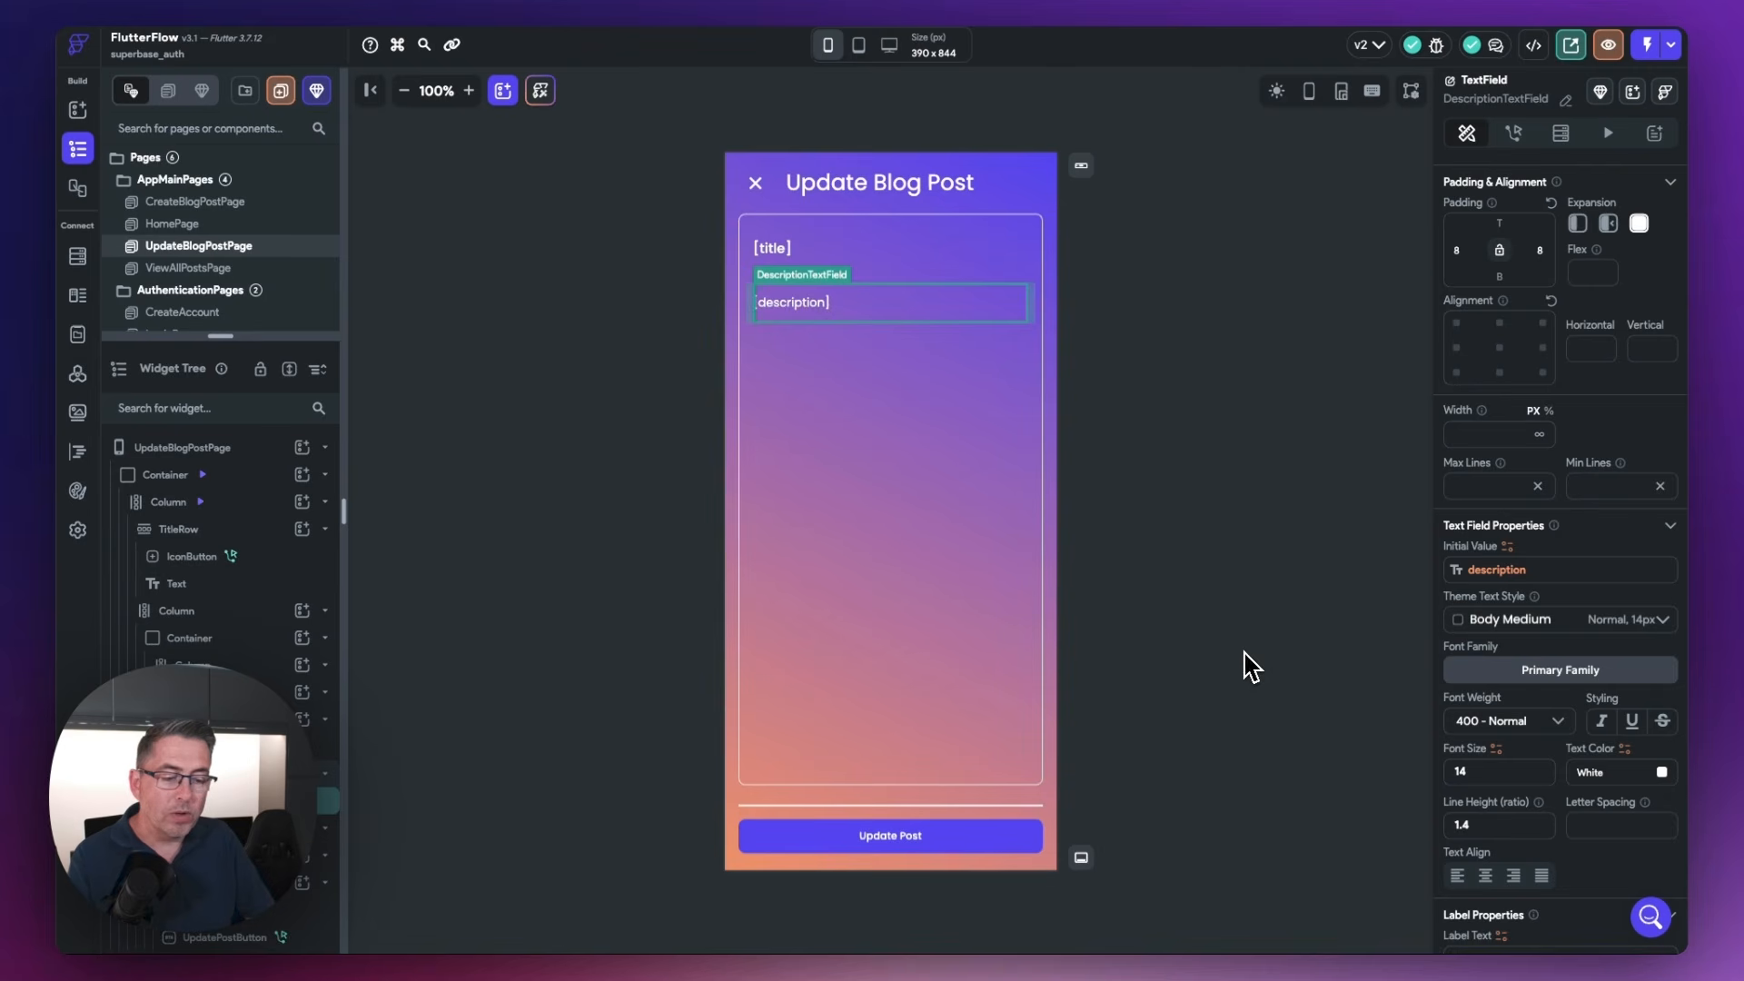
In the UpdatePostButton's On Tap action flow, add a new action and move it ahead of Navigate Back
left_click(945, 836)
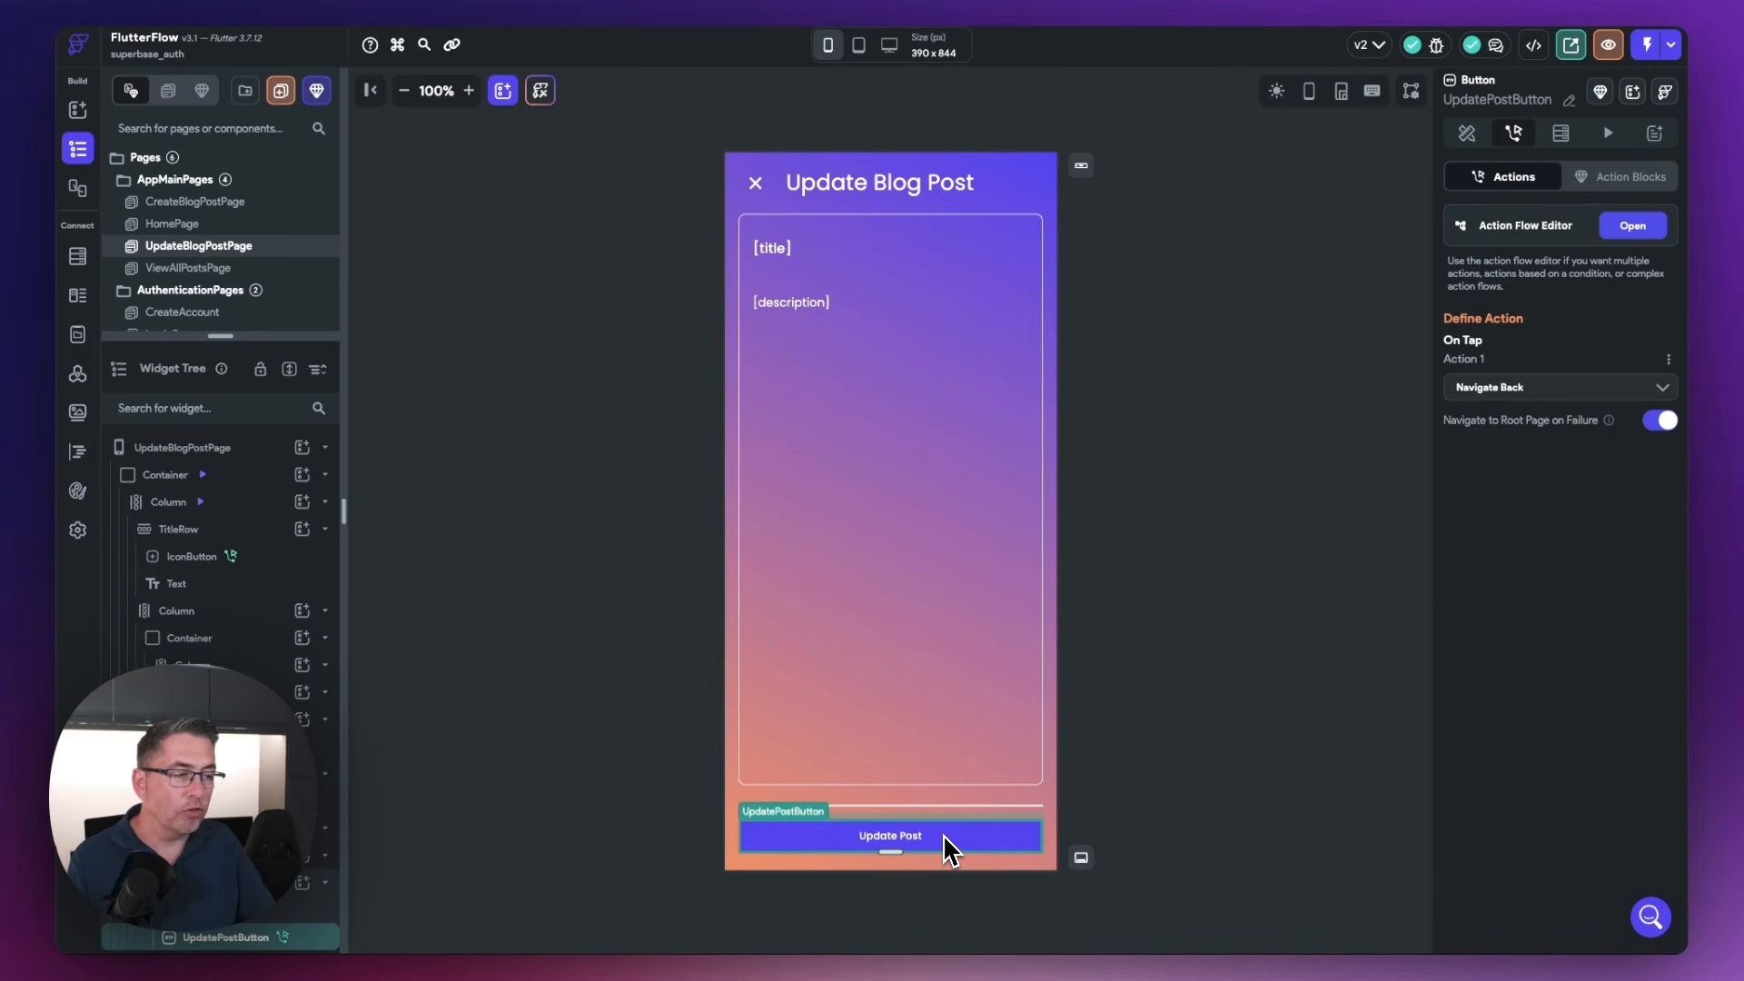
left_click(1635, 227)
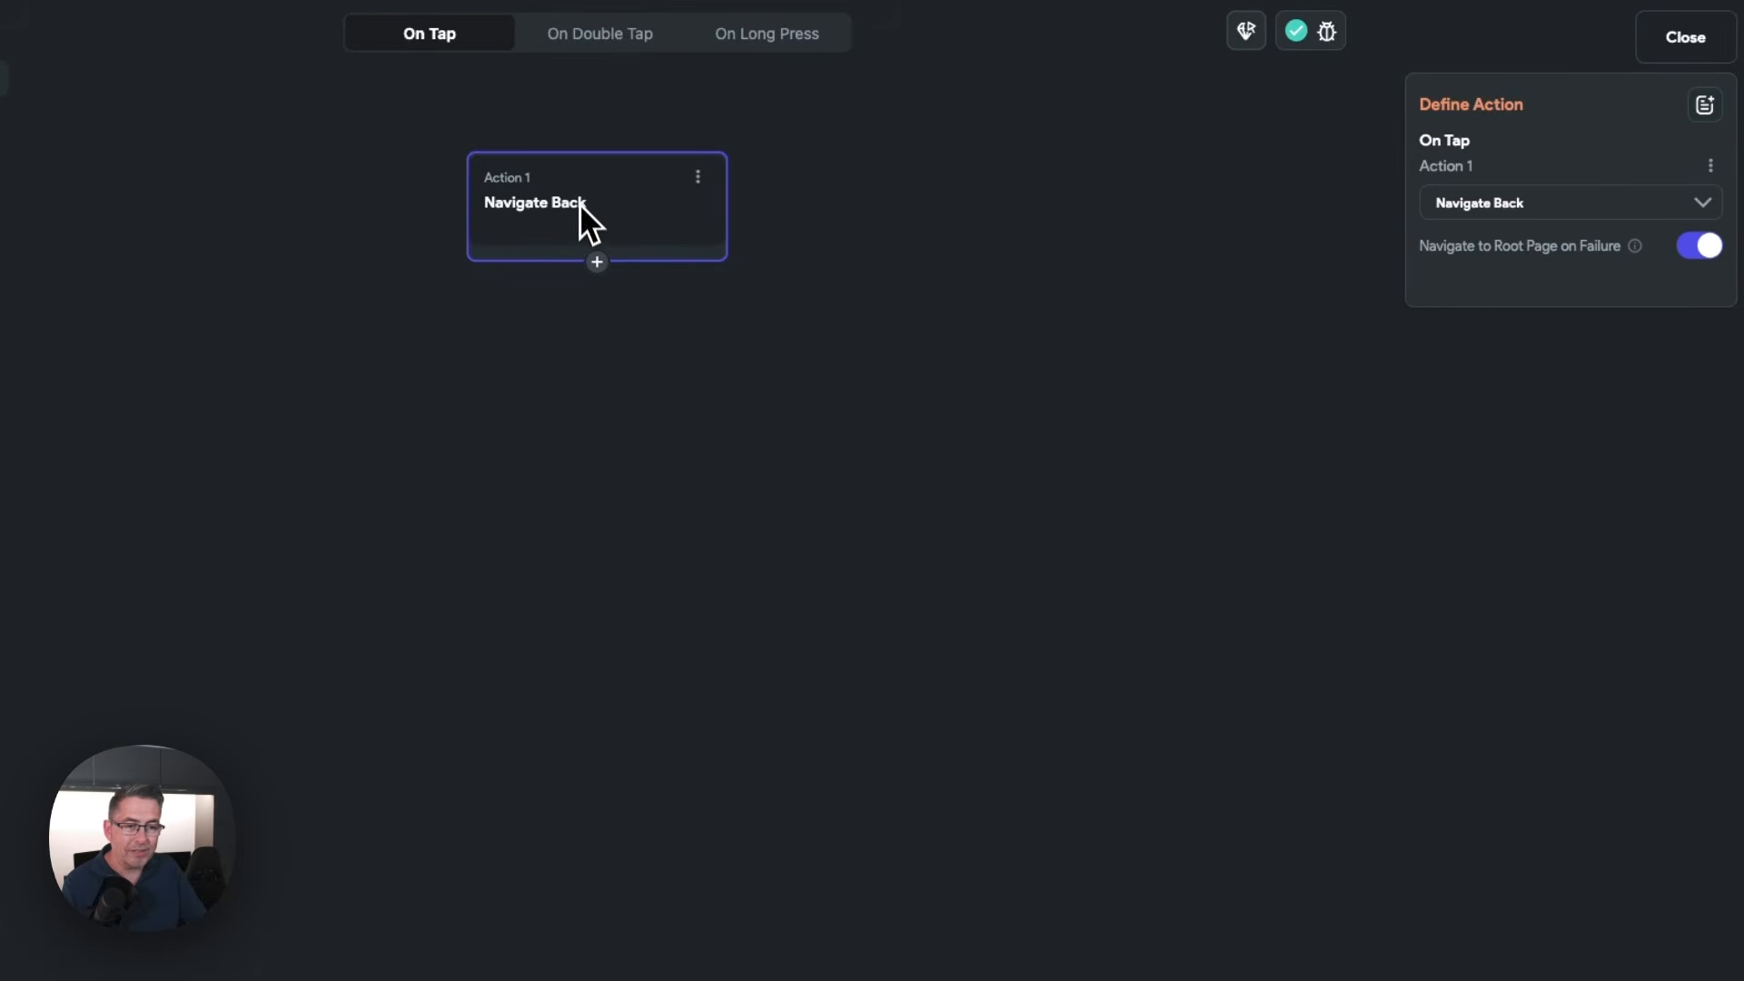
left_click(598, 263)
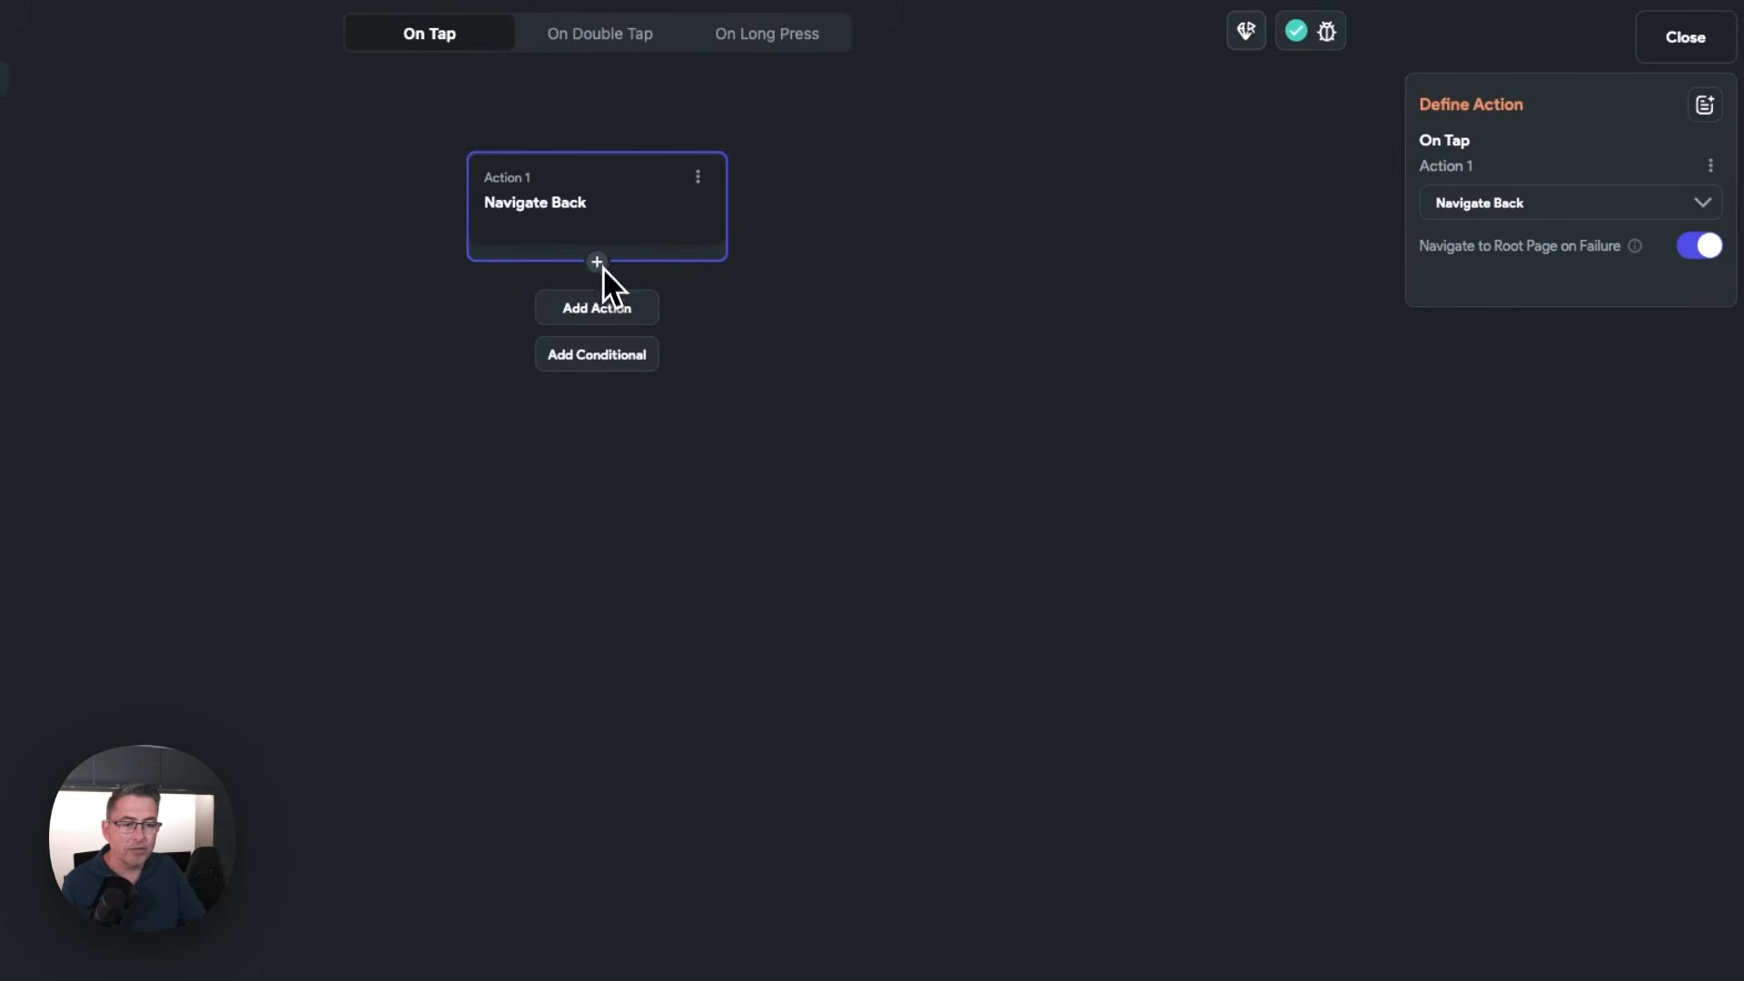
left_click(601, 310)
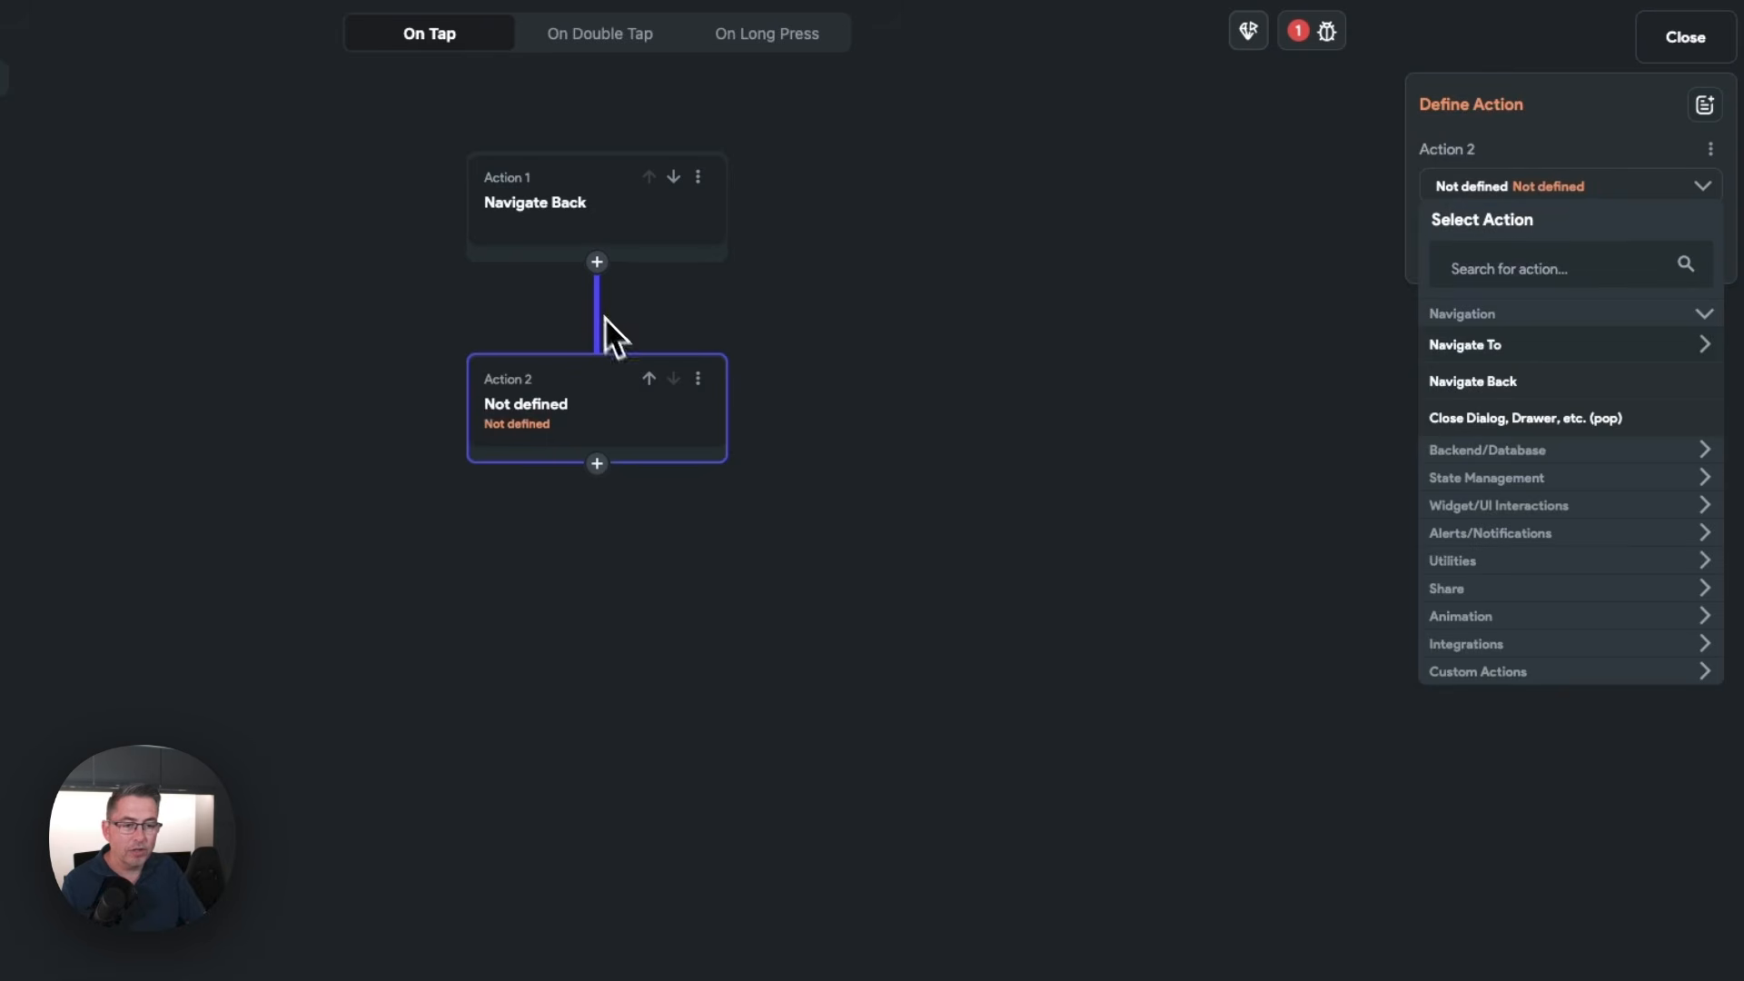
left_click(650, 380)
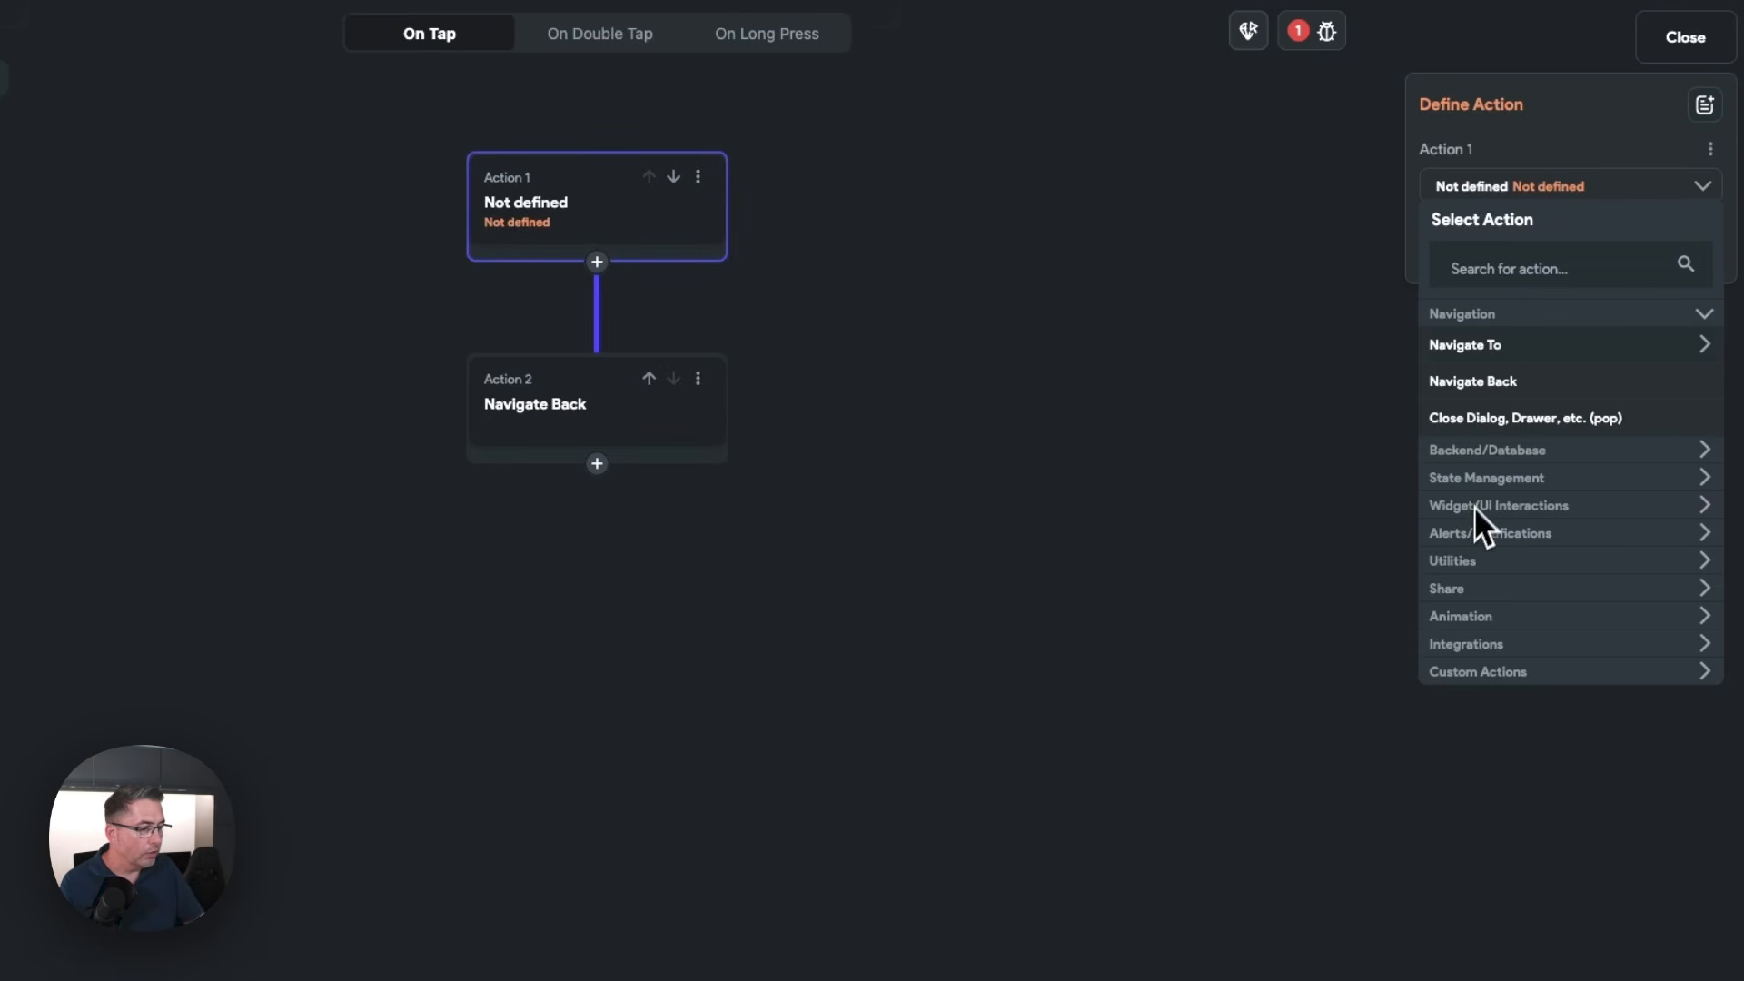
Define the first action as a Supabase Update Row call on the posts table
left_click(1469, 265)
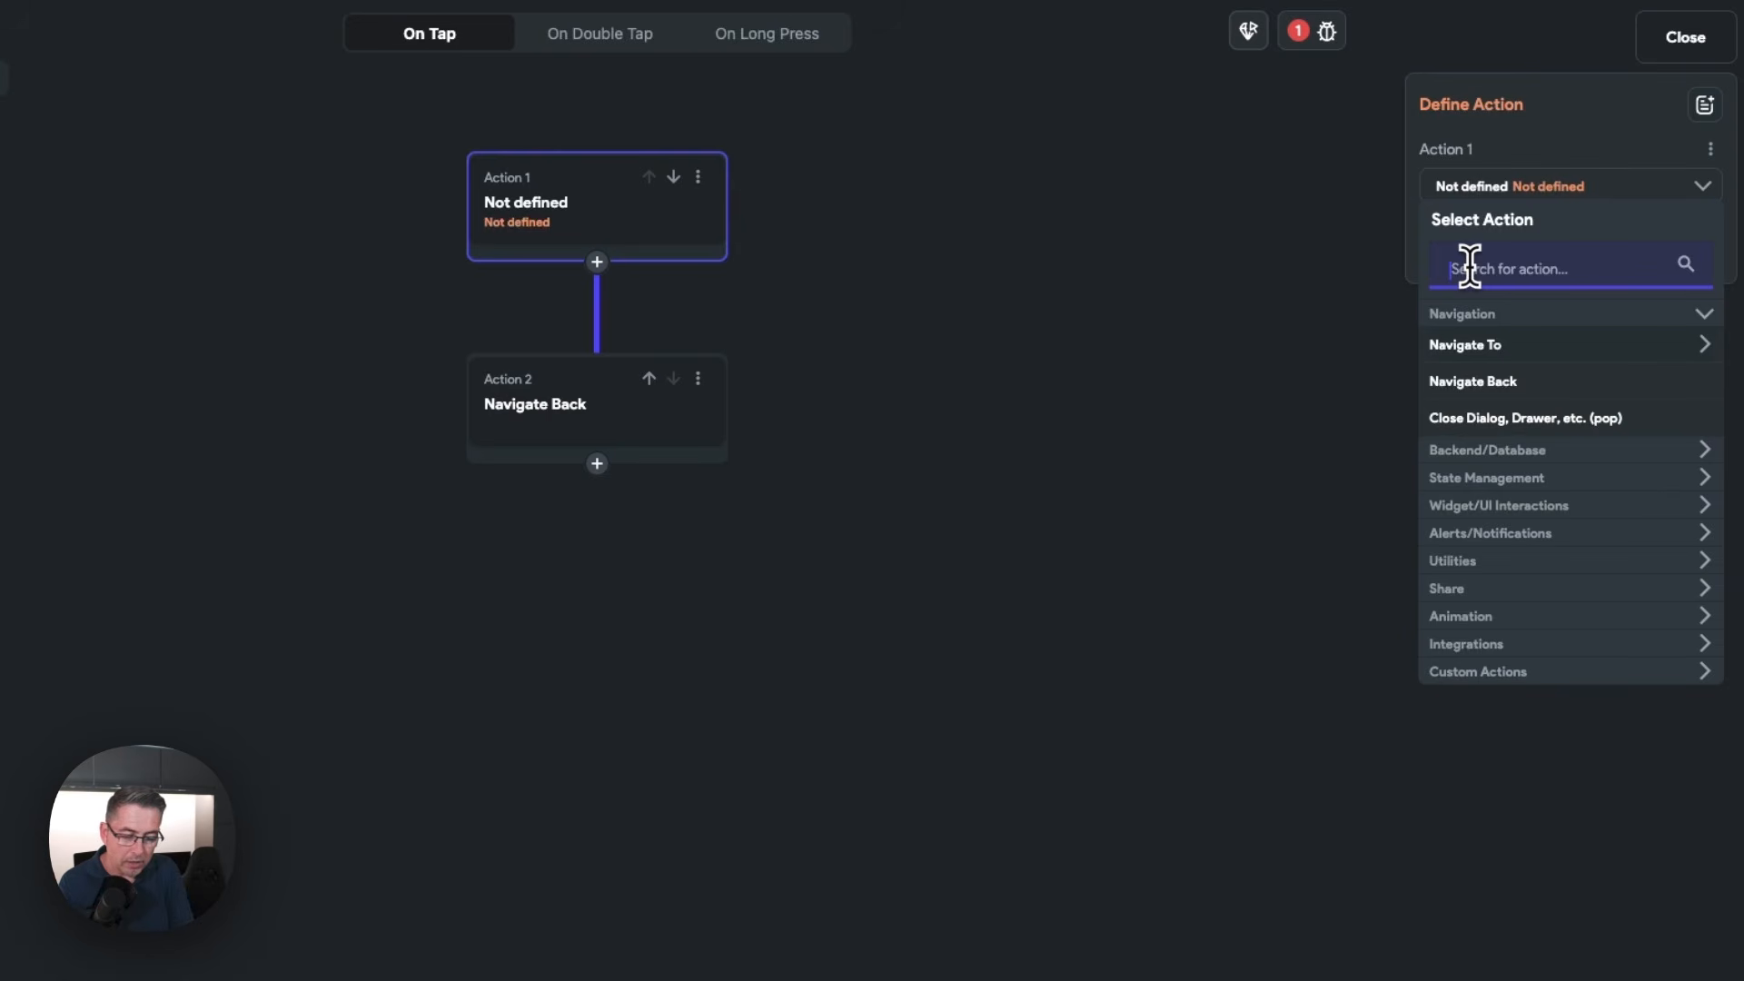
type("supa")
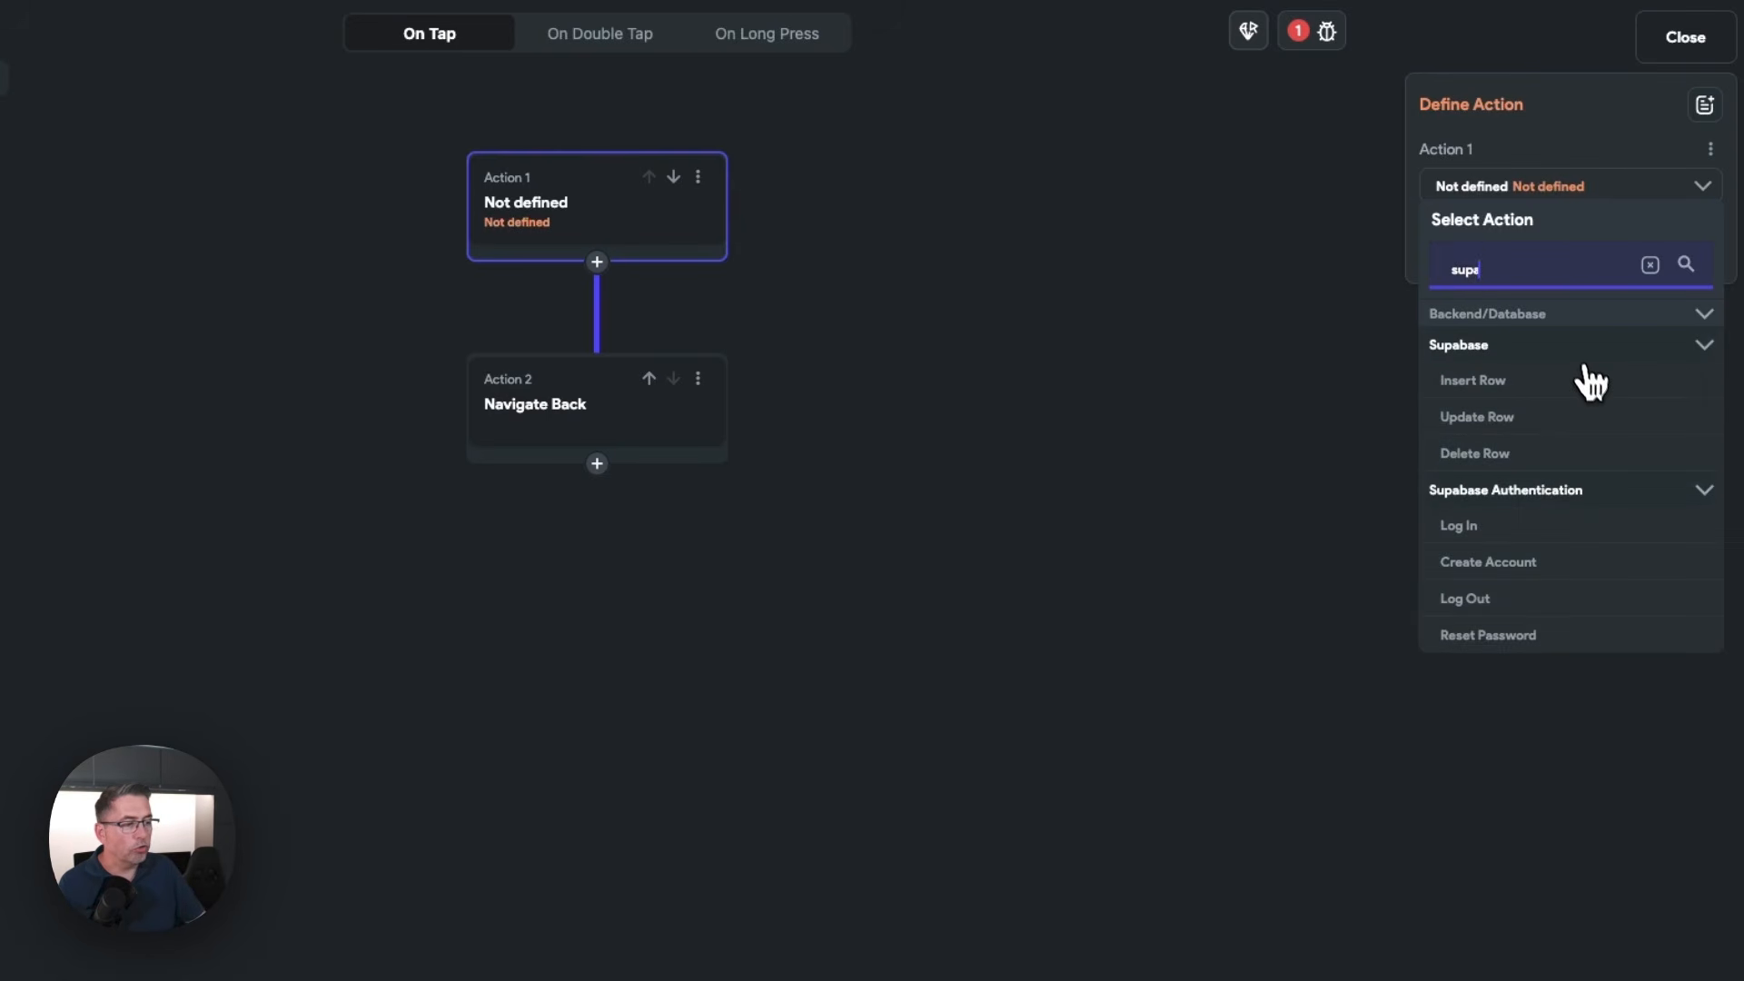
left_click(1477, 418)
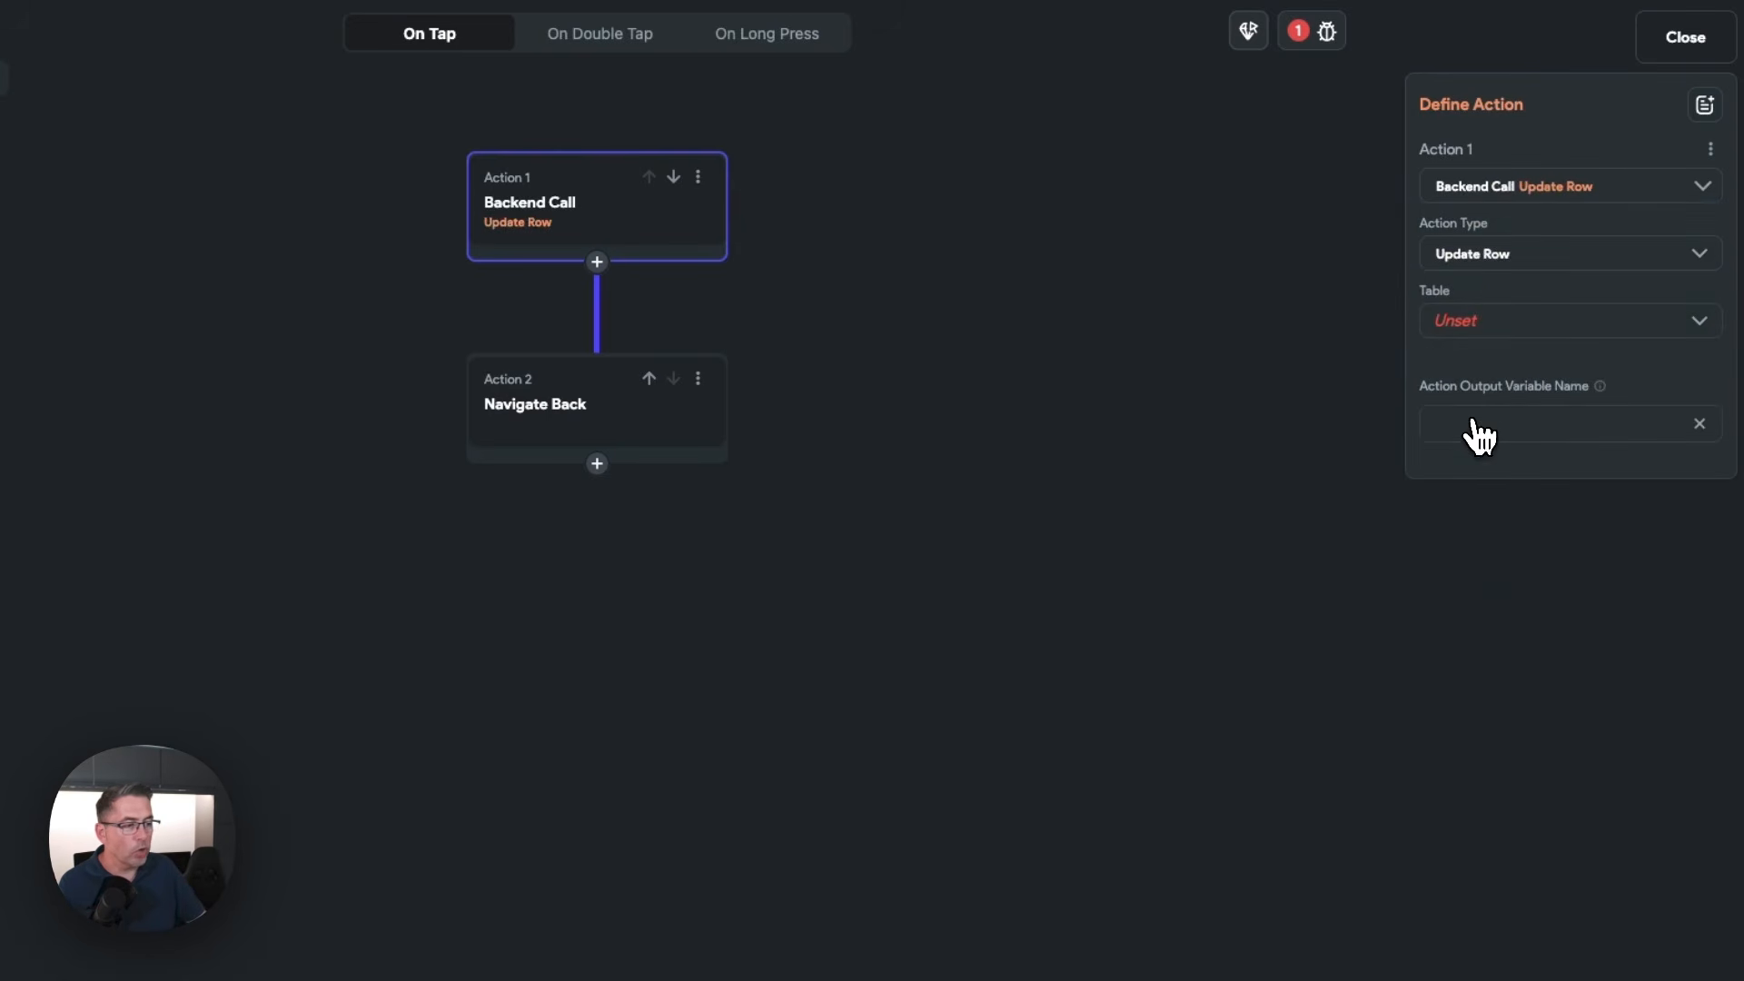
left_click(1480, 331)
left_click(1533, 340)
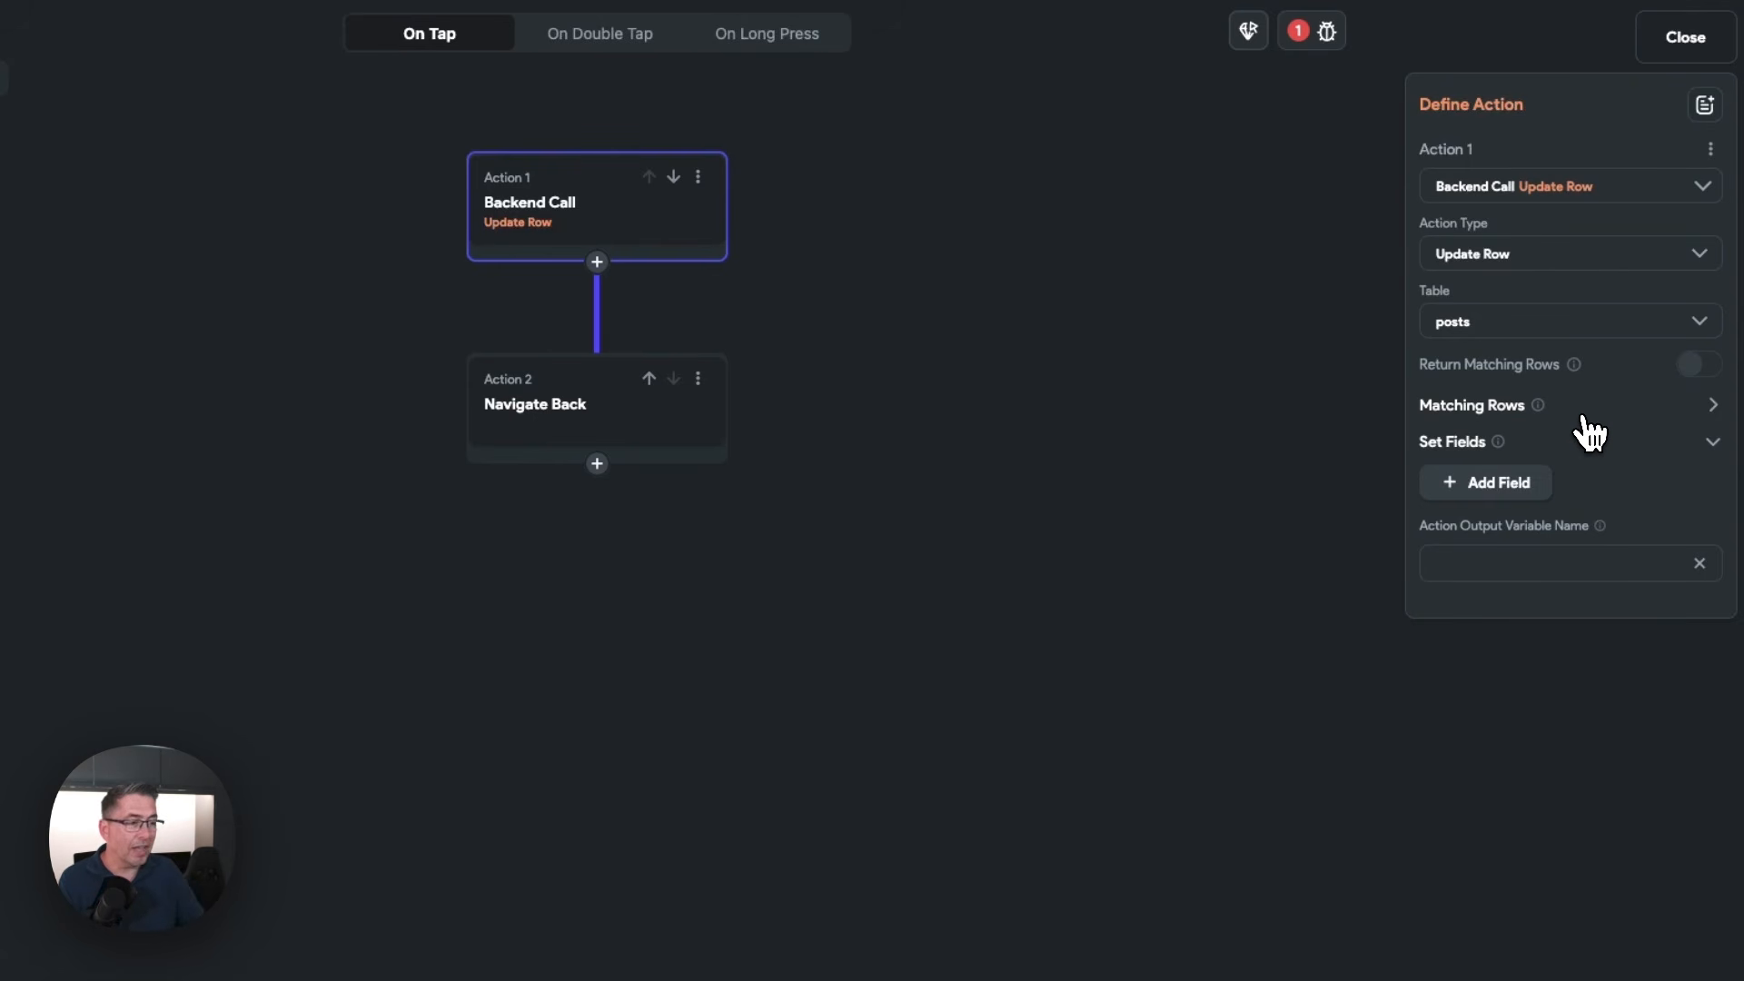
Add a matching rows filter on the id field with the relation Equal To
left_click(1706, 409)
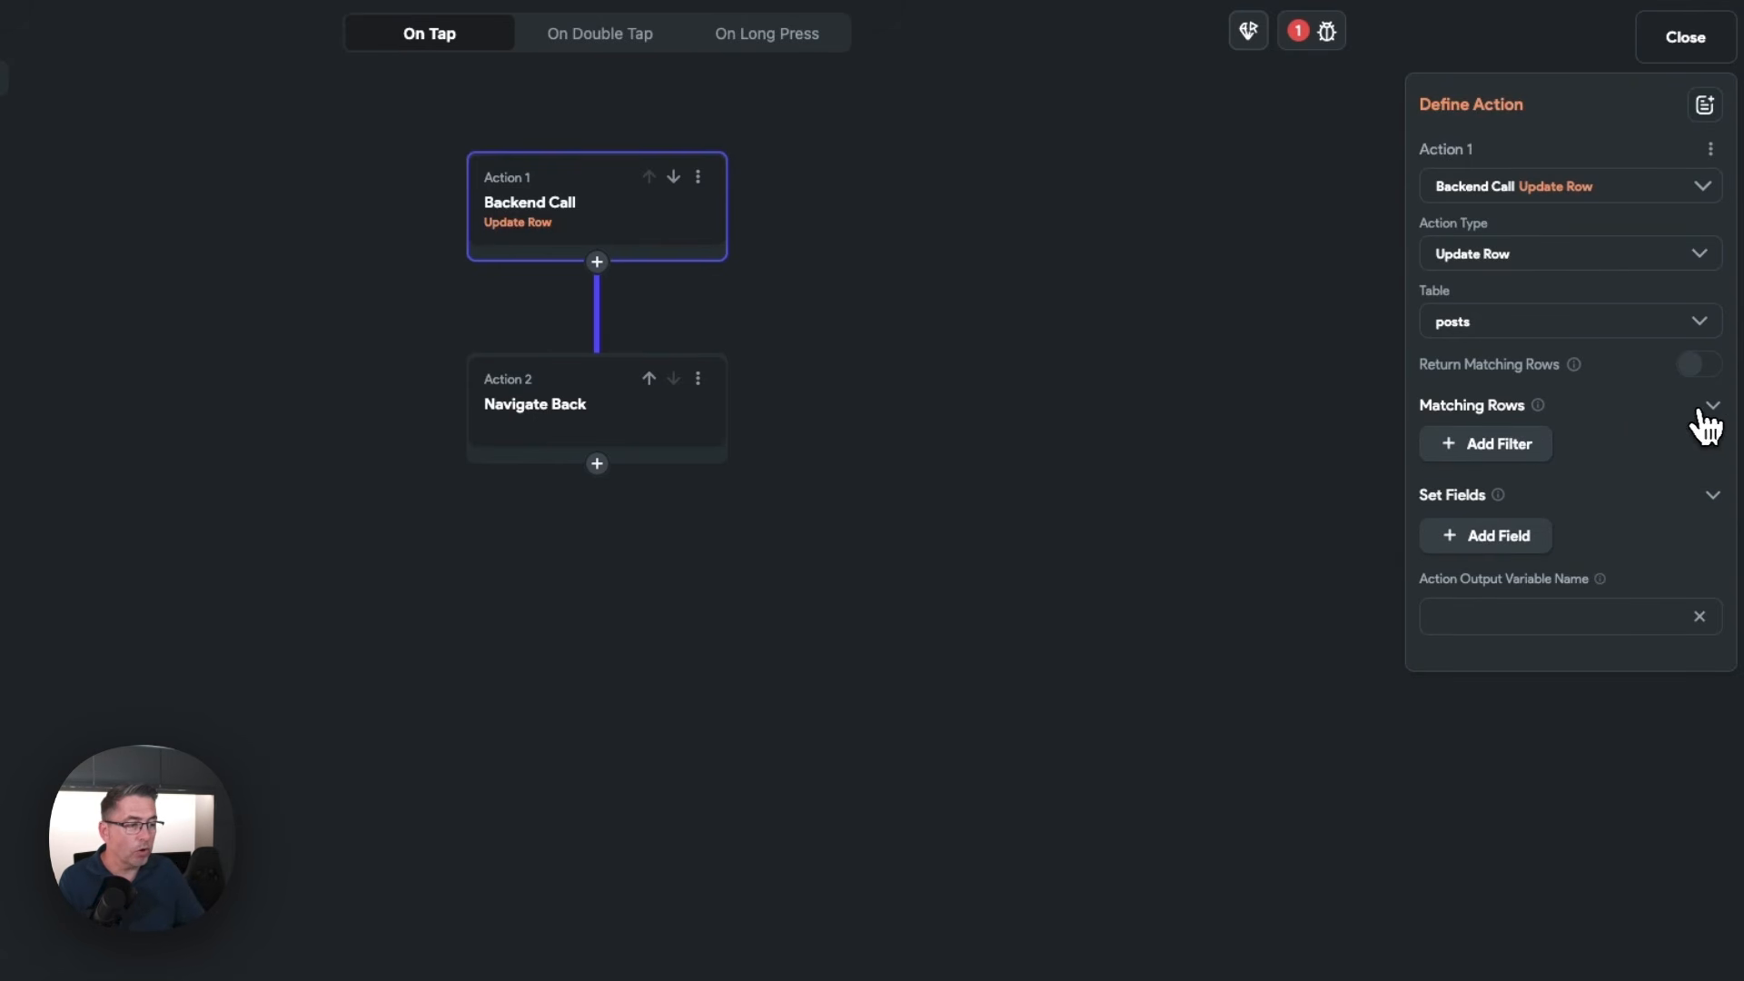
left_click(1479, 447)
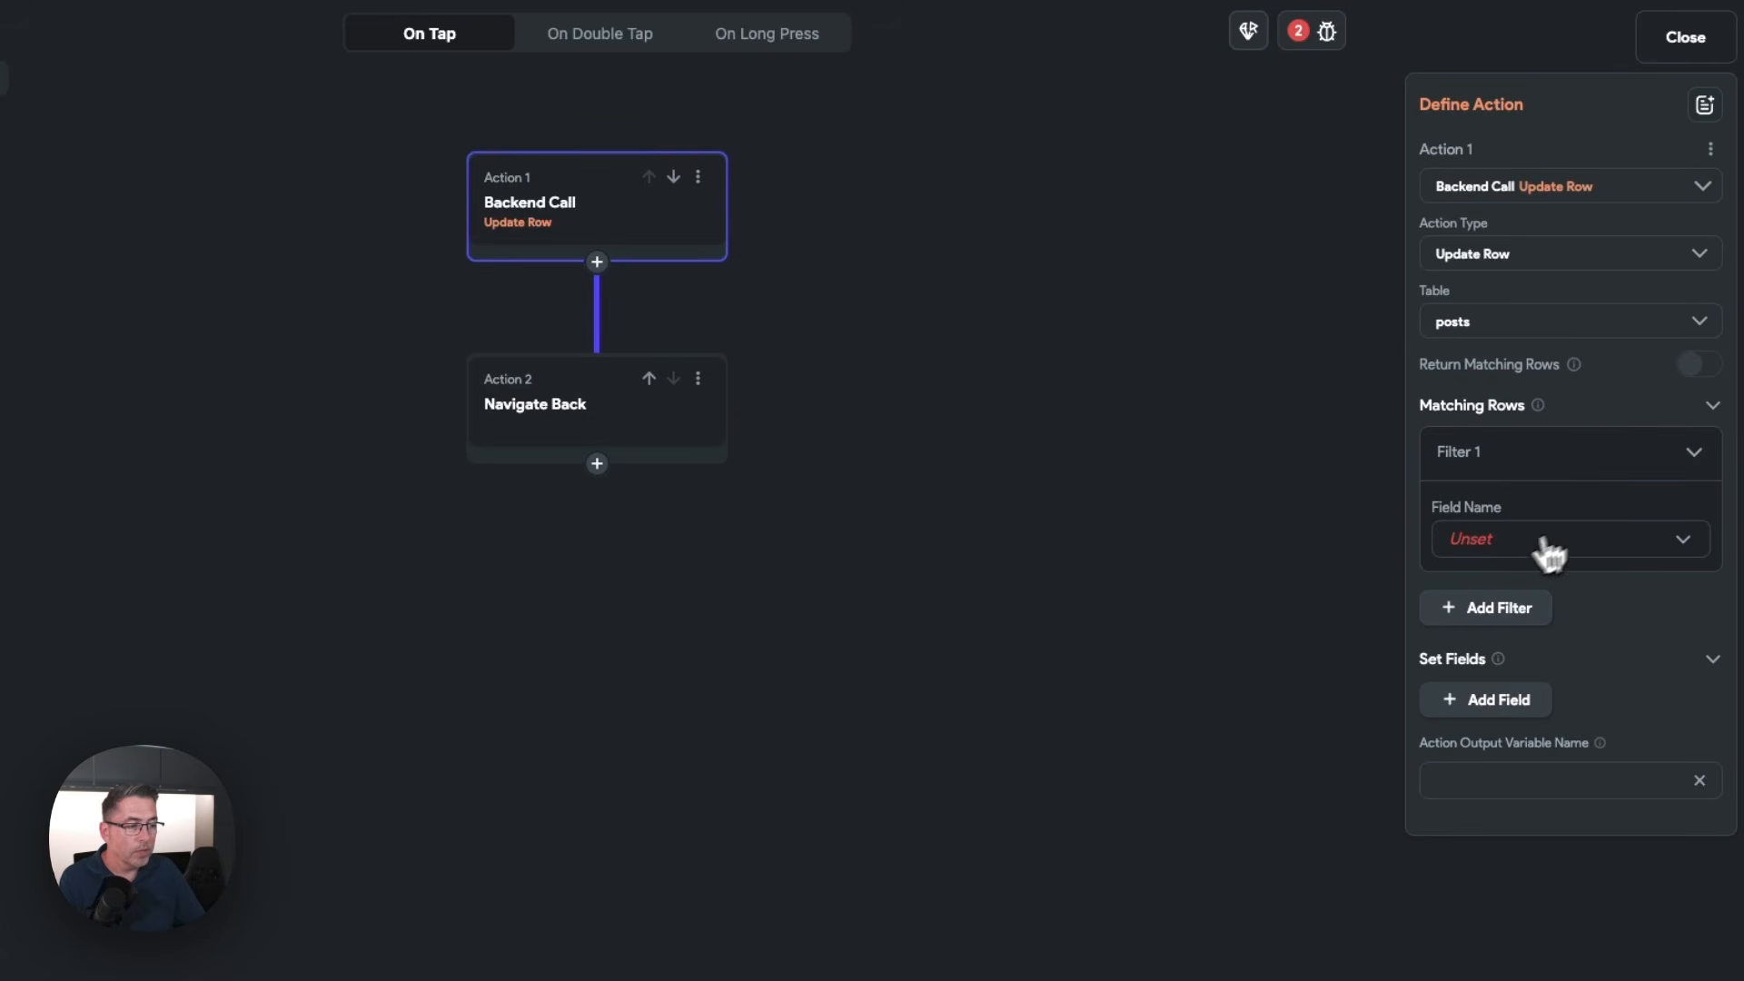
left_click(1490, 543)
left_click(1486, 545)
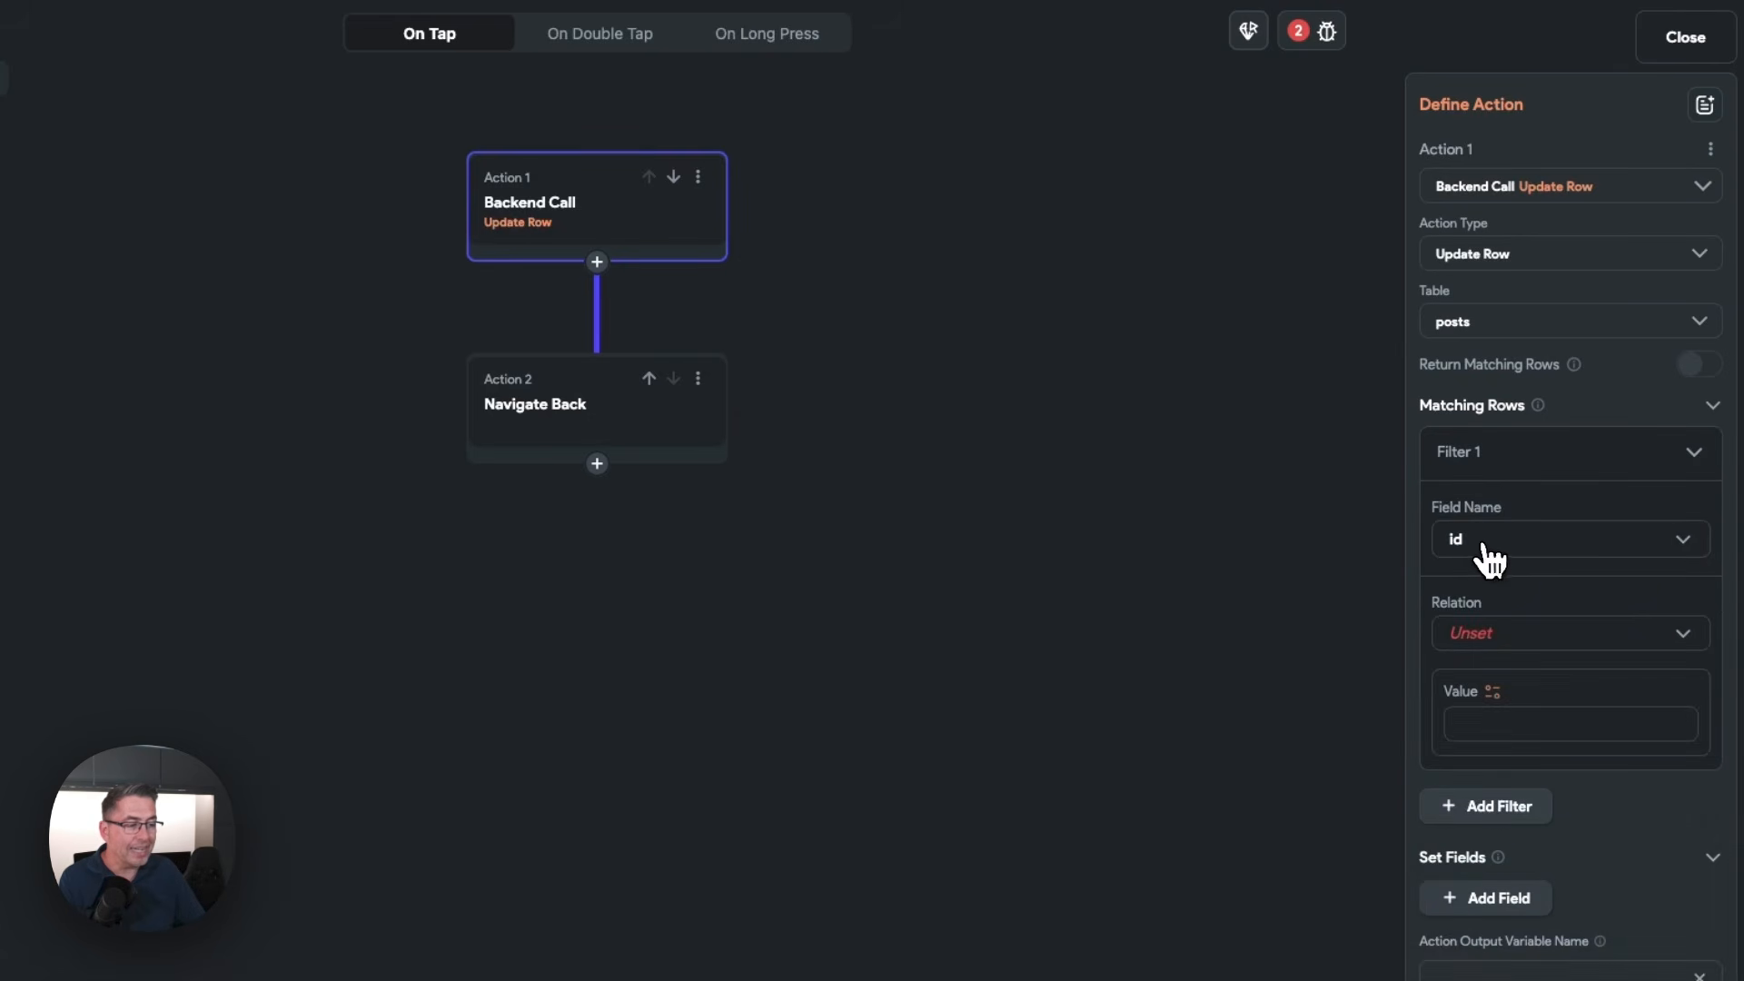
left_click(1520, 636)
left_click(1493, 638)
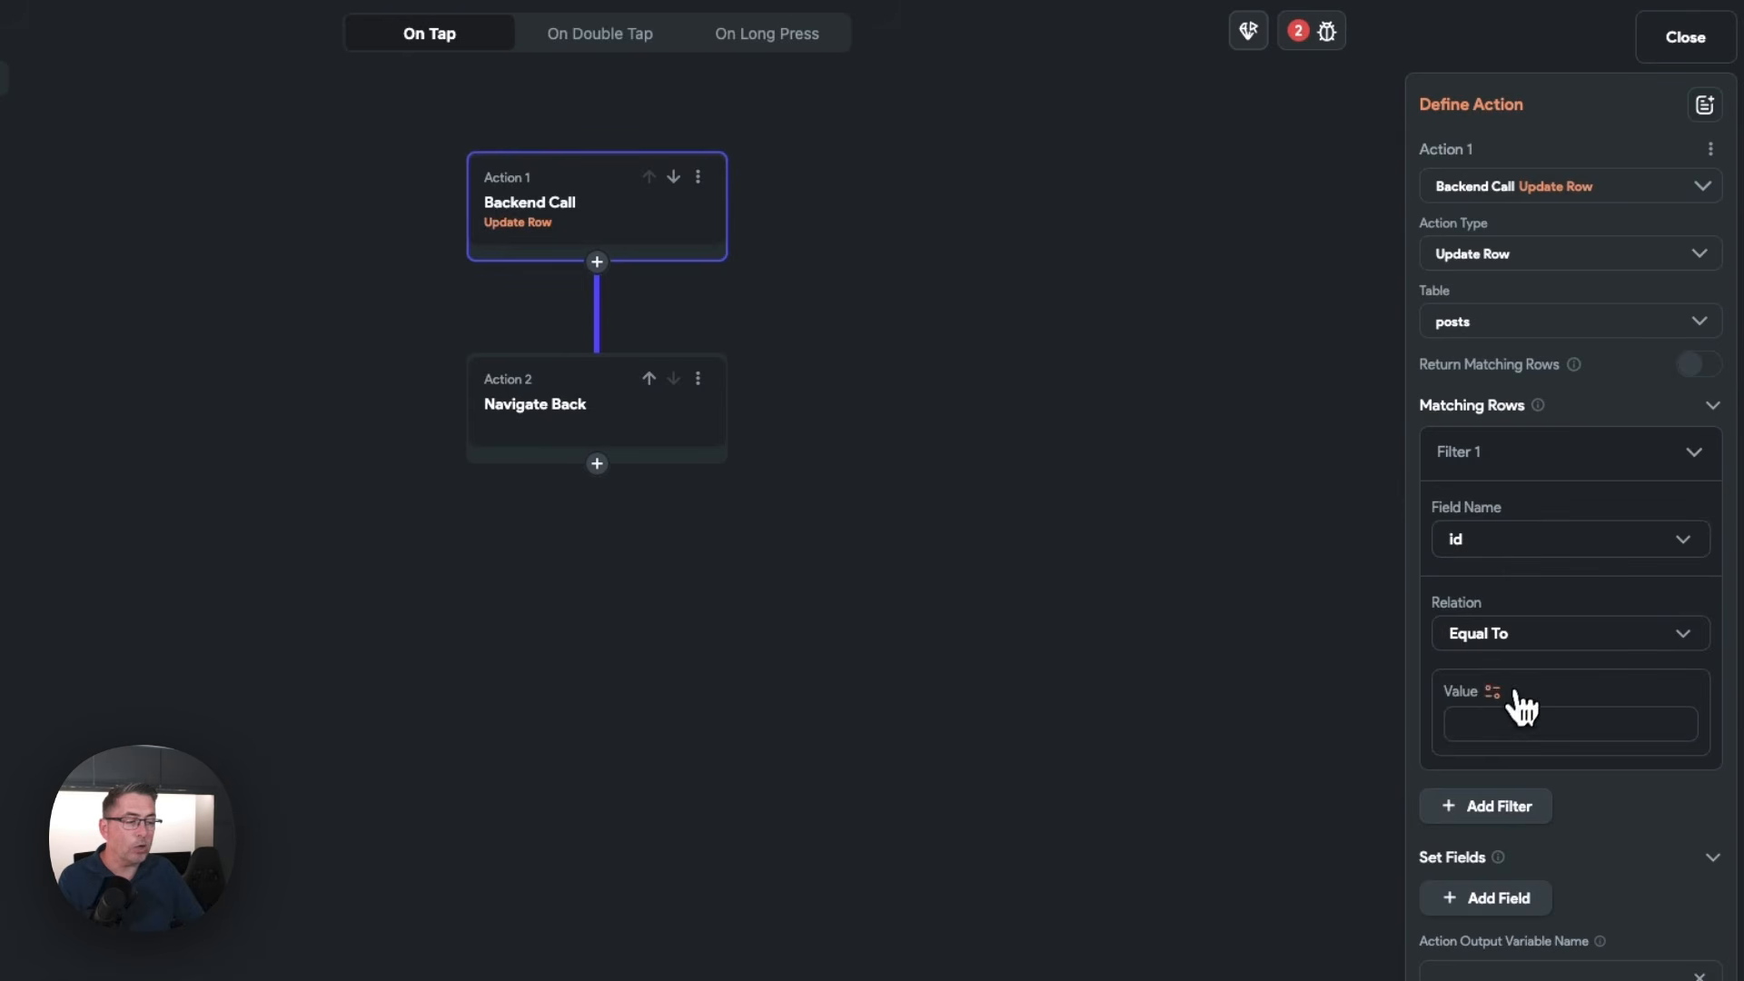
Set the filter's value to the id field of the post page parameter
left_click(1494, 691)
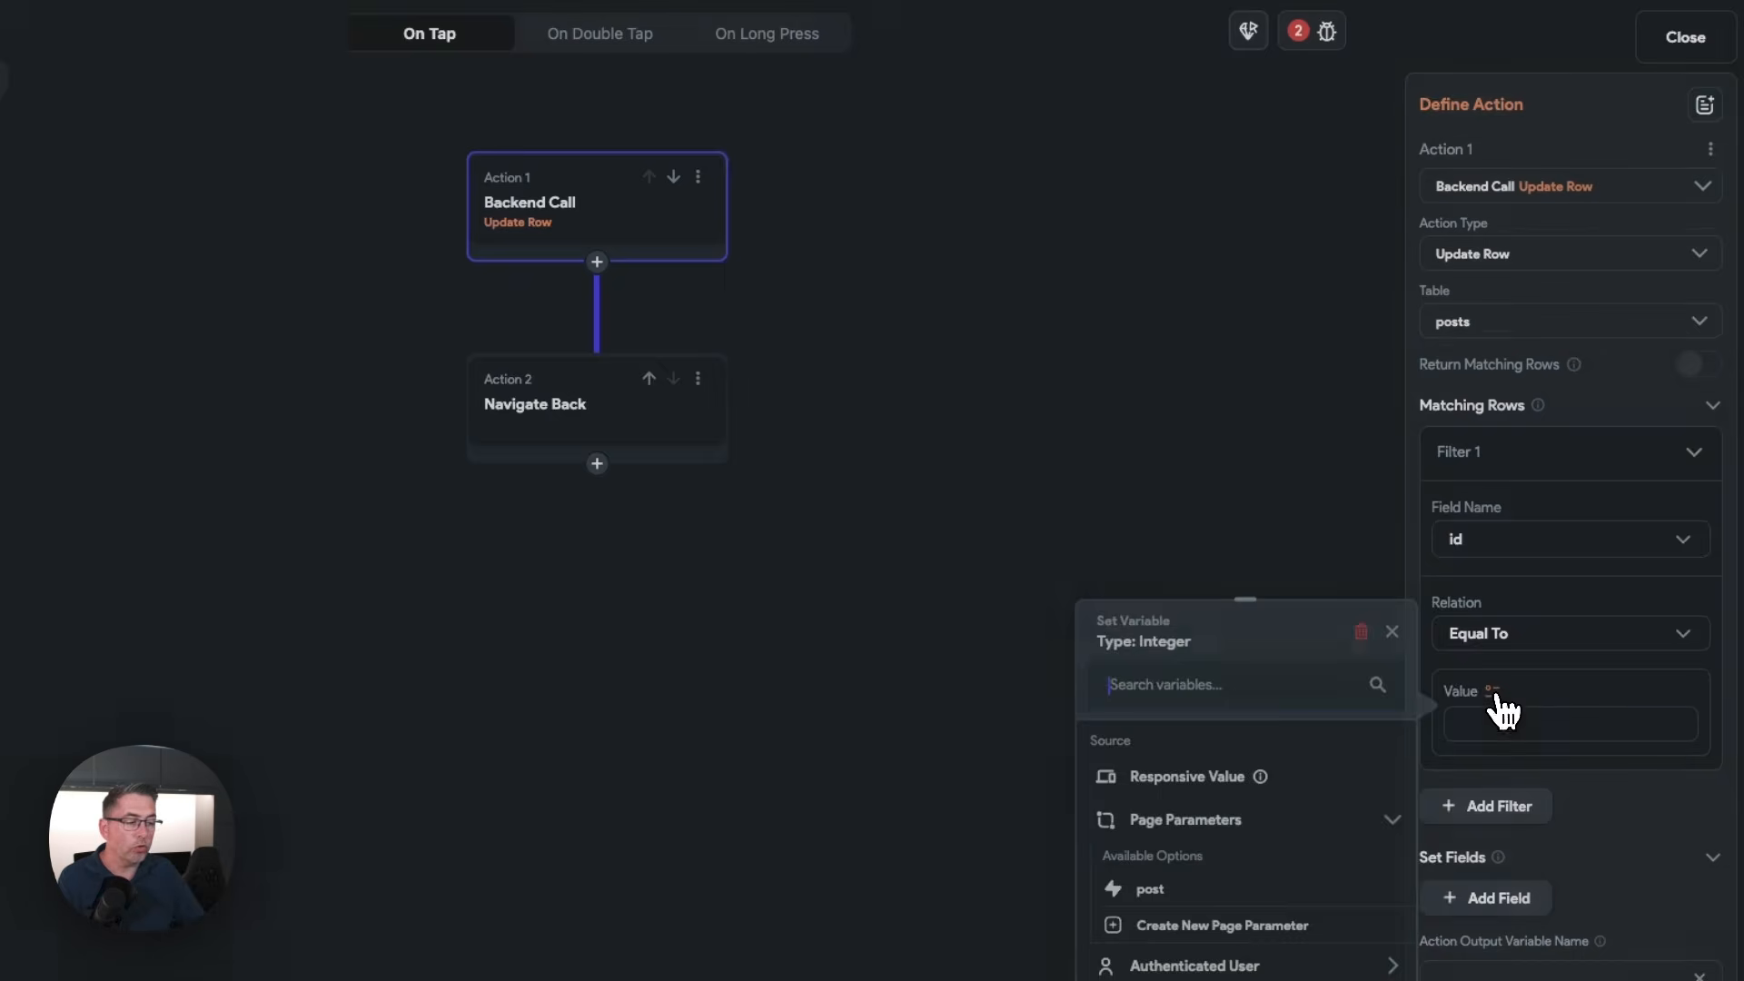
left_click(1159, 891)
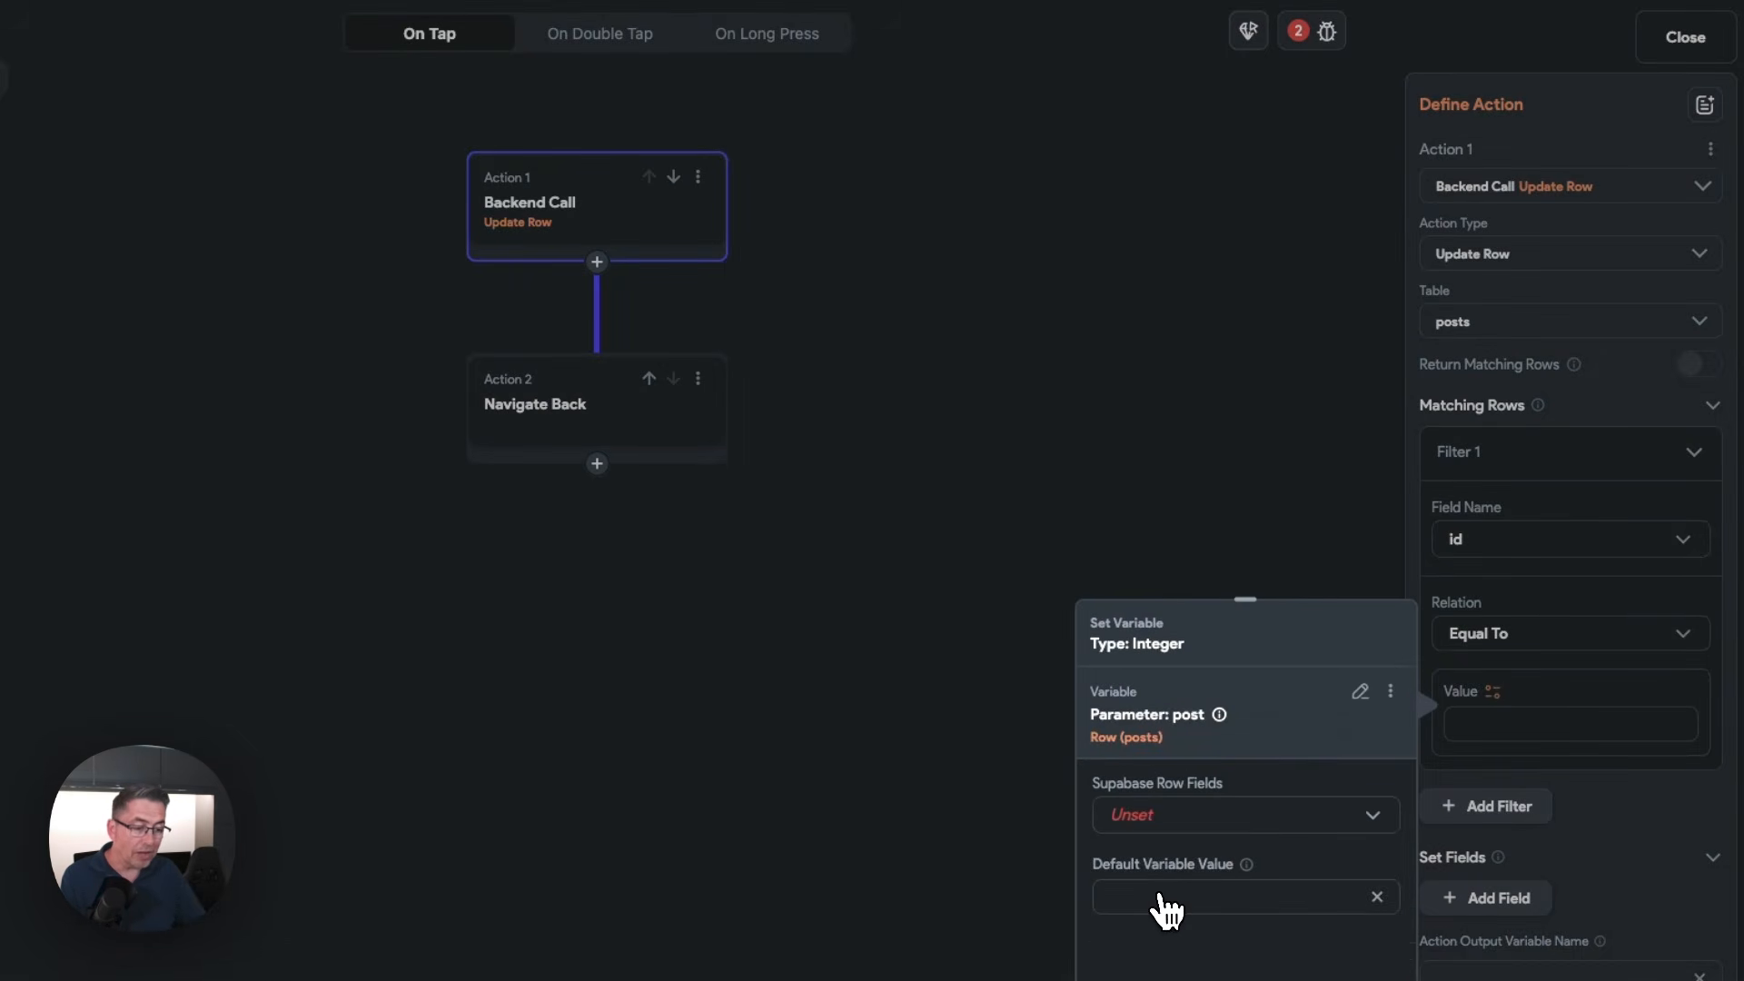
left_click(1152, 818)
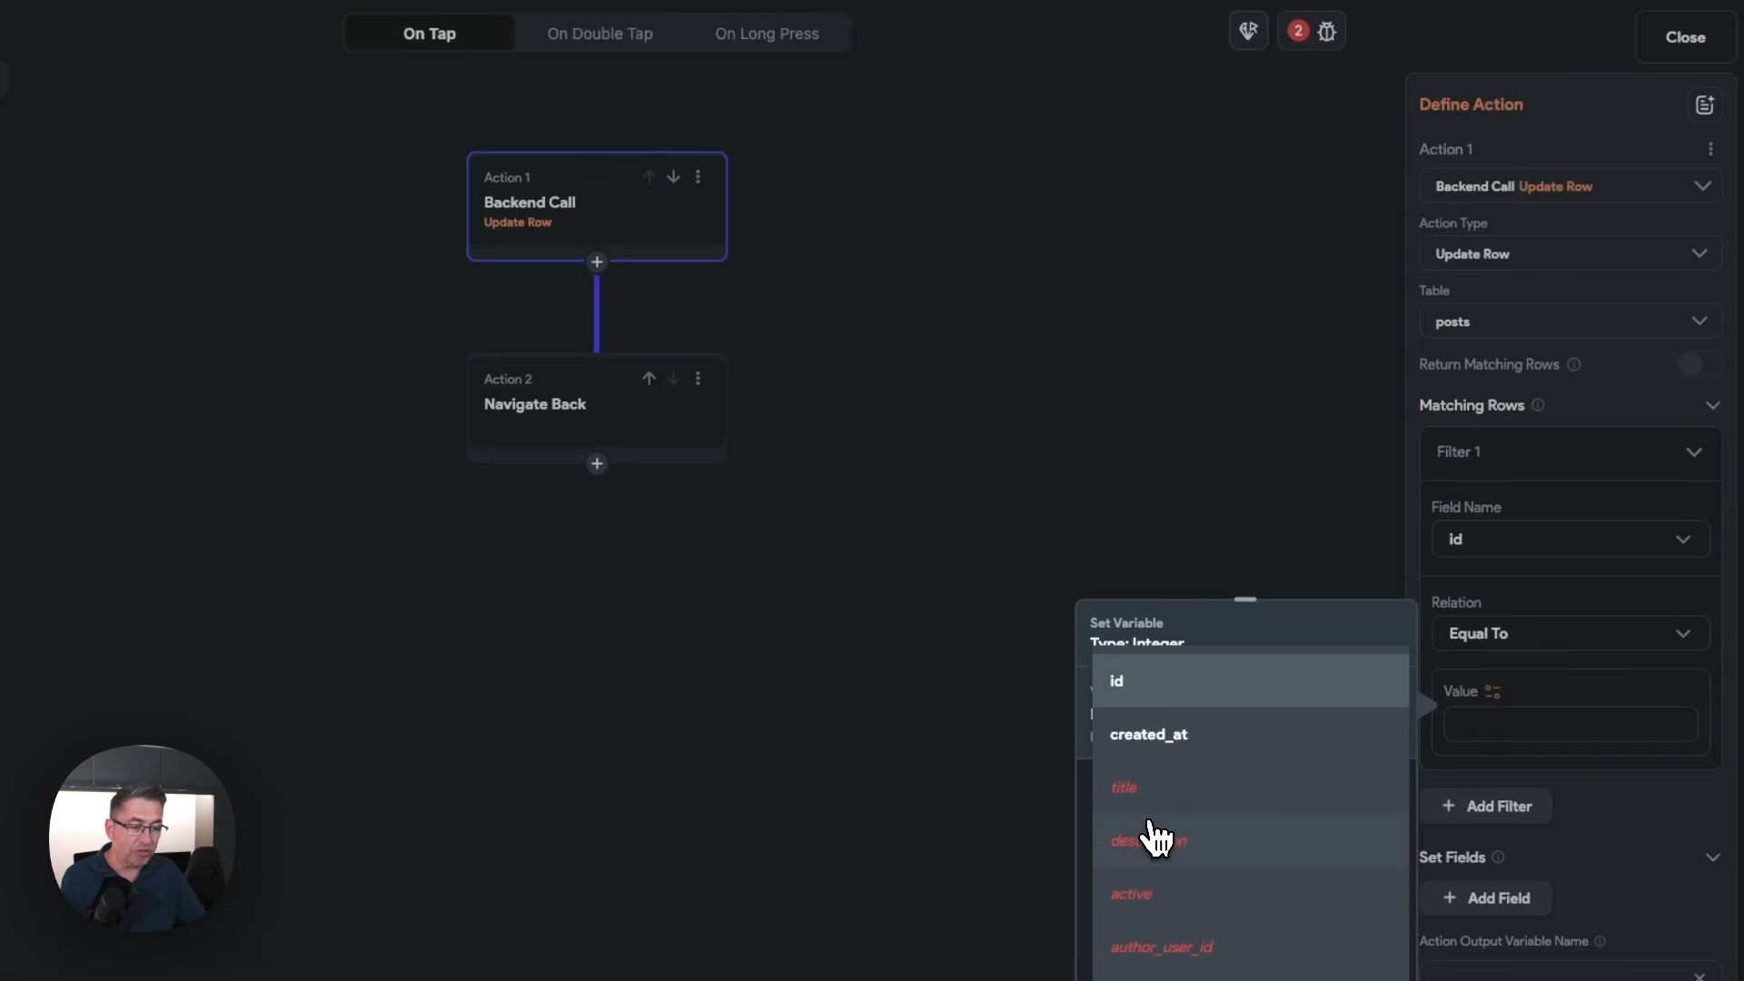
left_click(1152, 705)
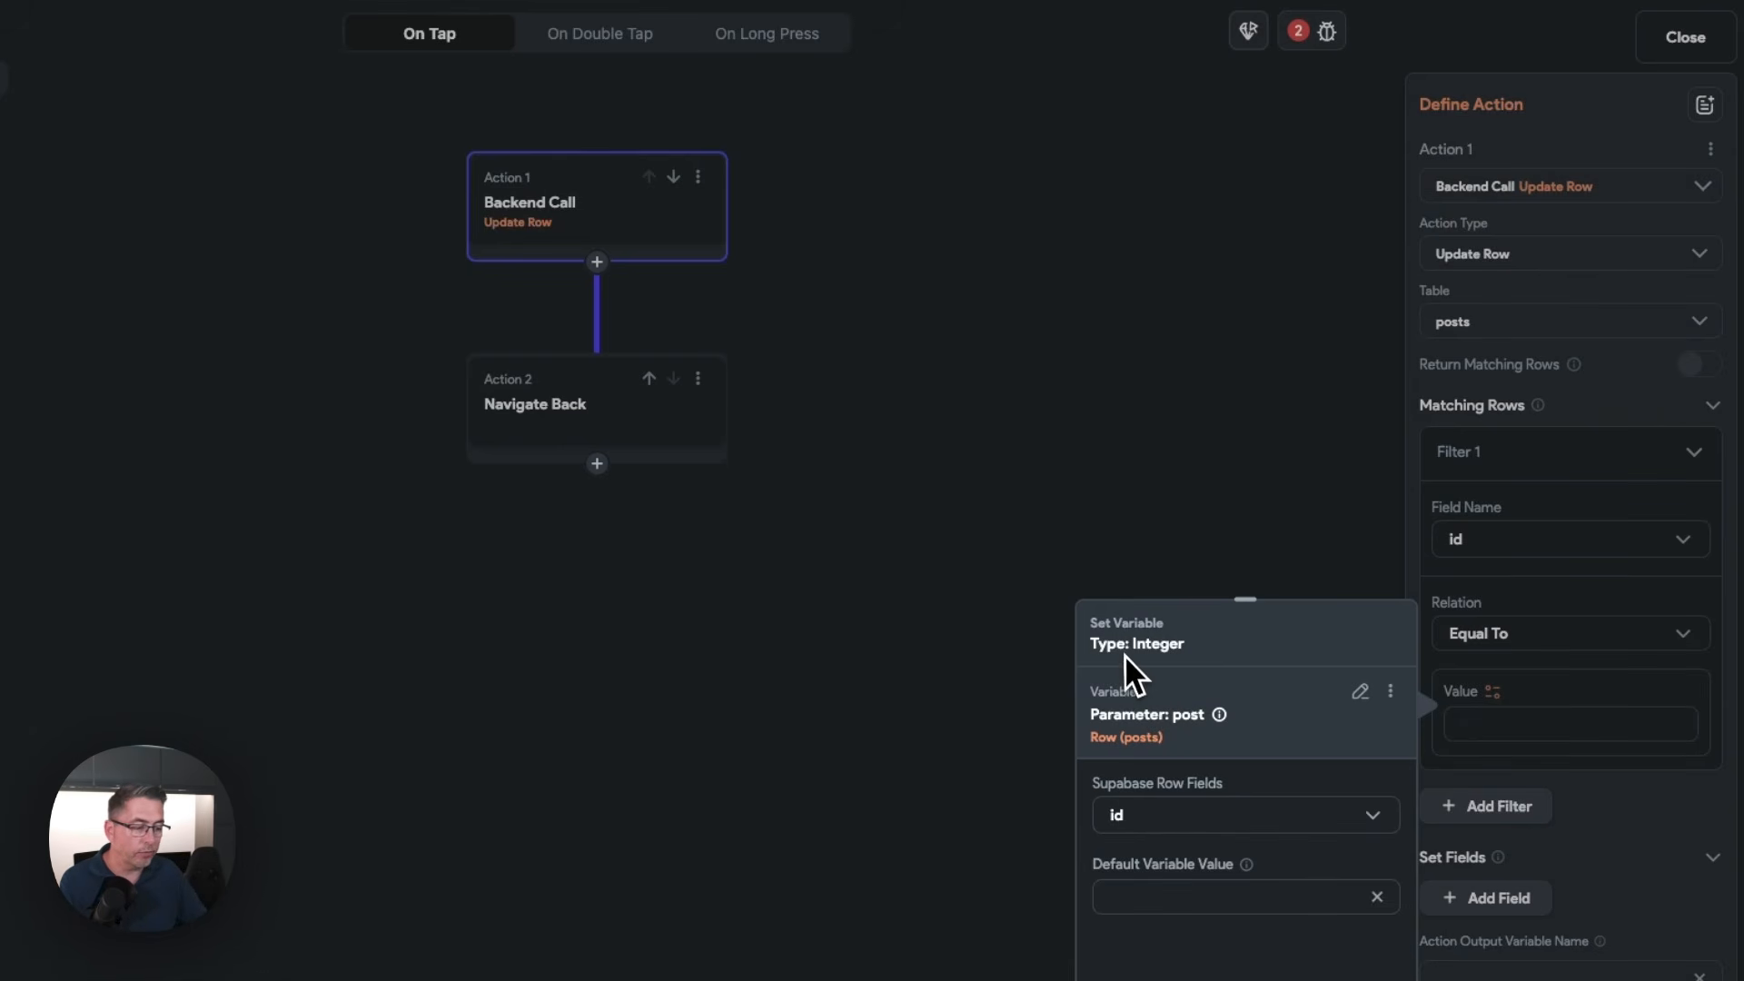
left_click(1358, 978)
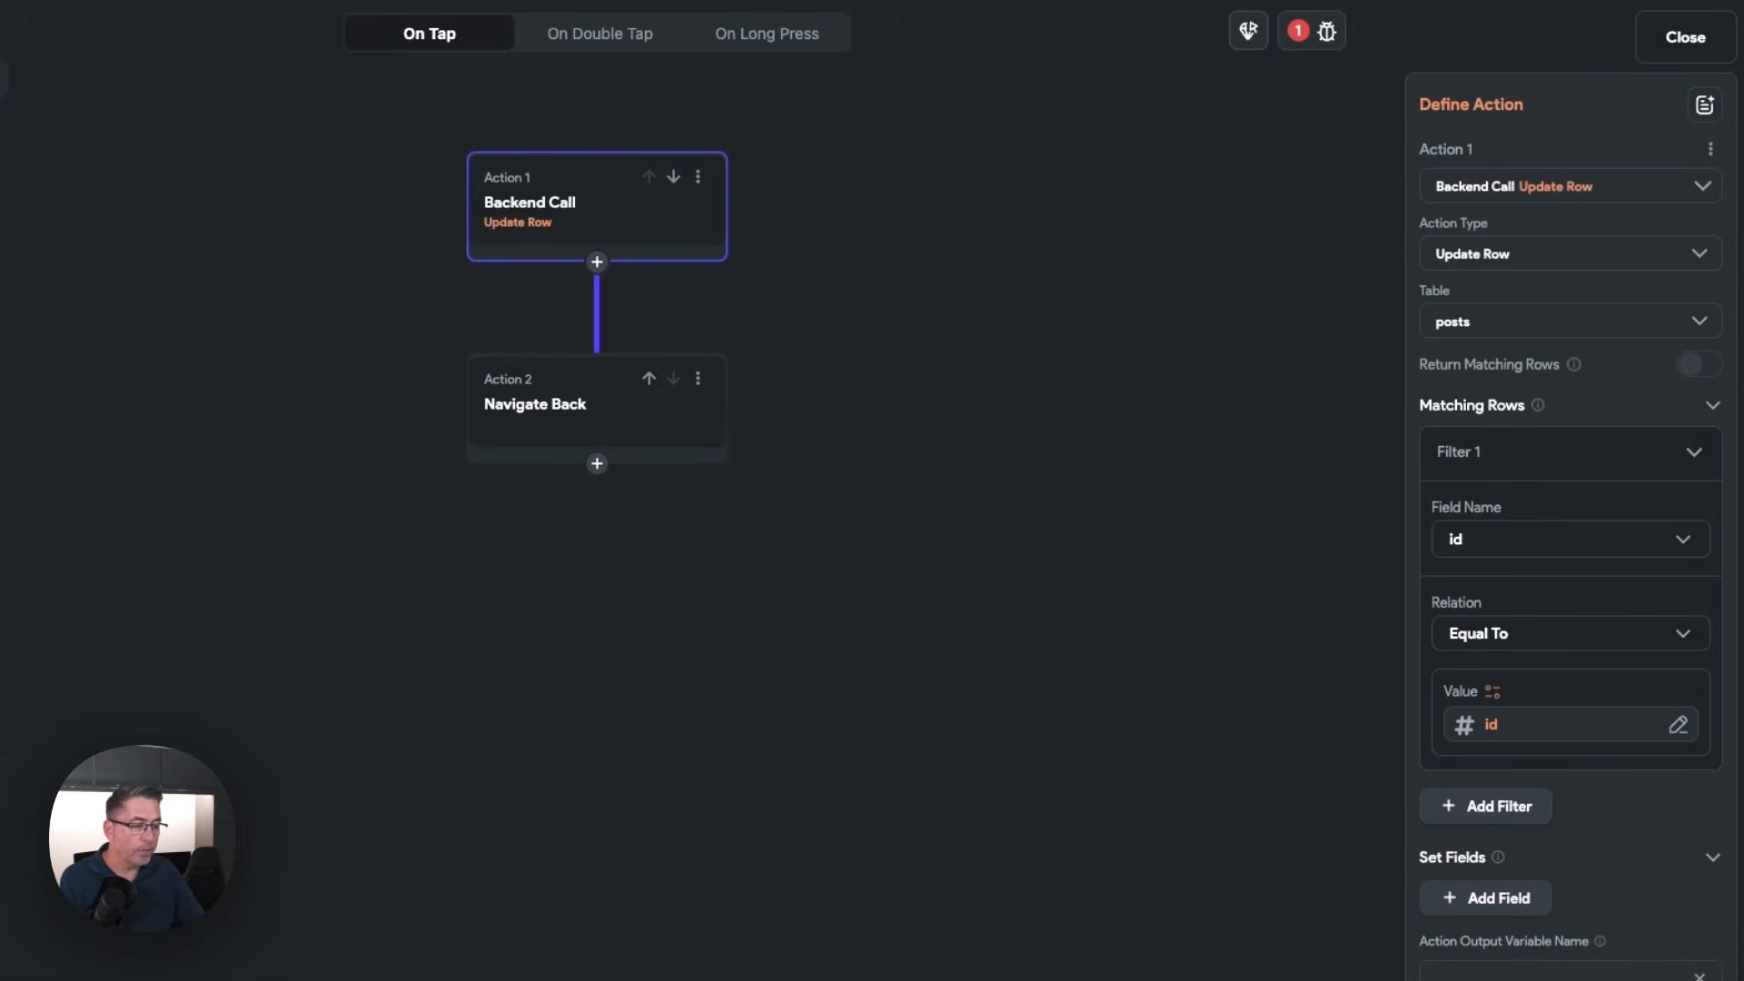
Add a field to set in the Update Row action and choose title as the field
left_click(1516, 904)
scroll(1508, 899, "down", 1)
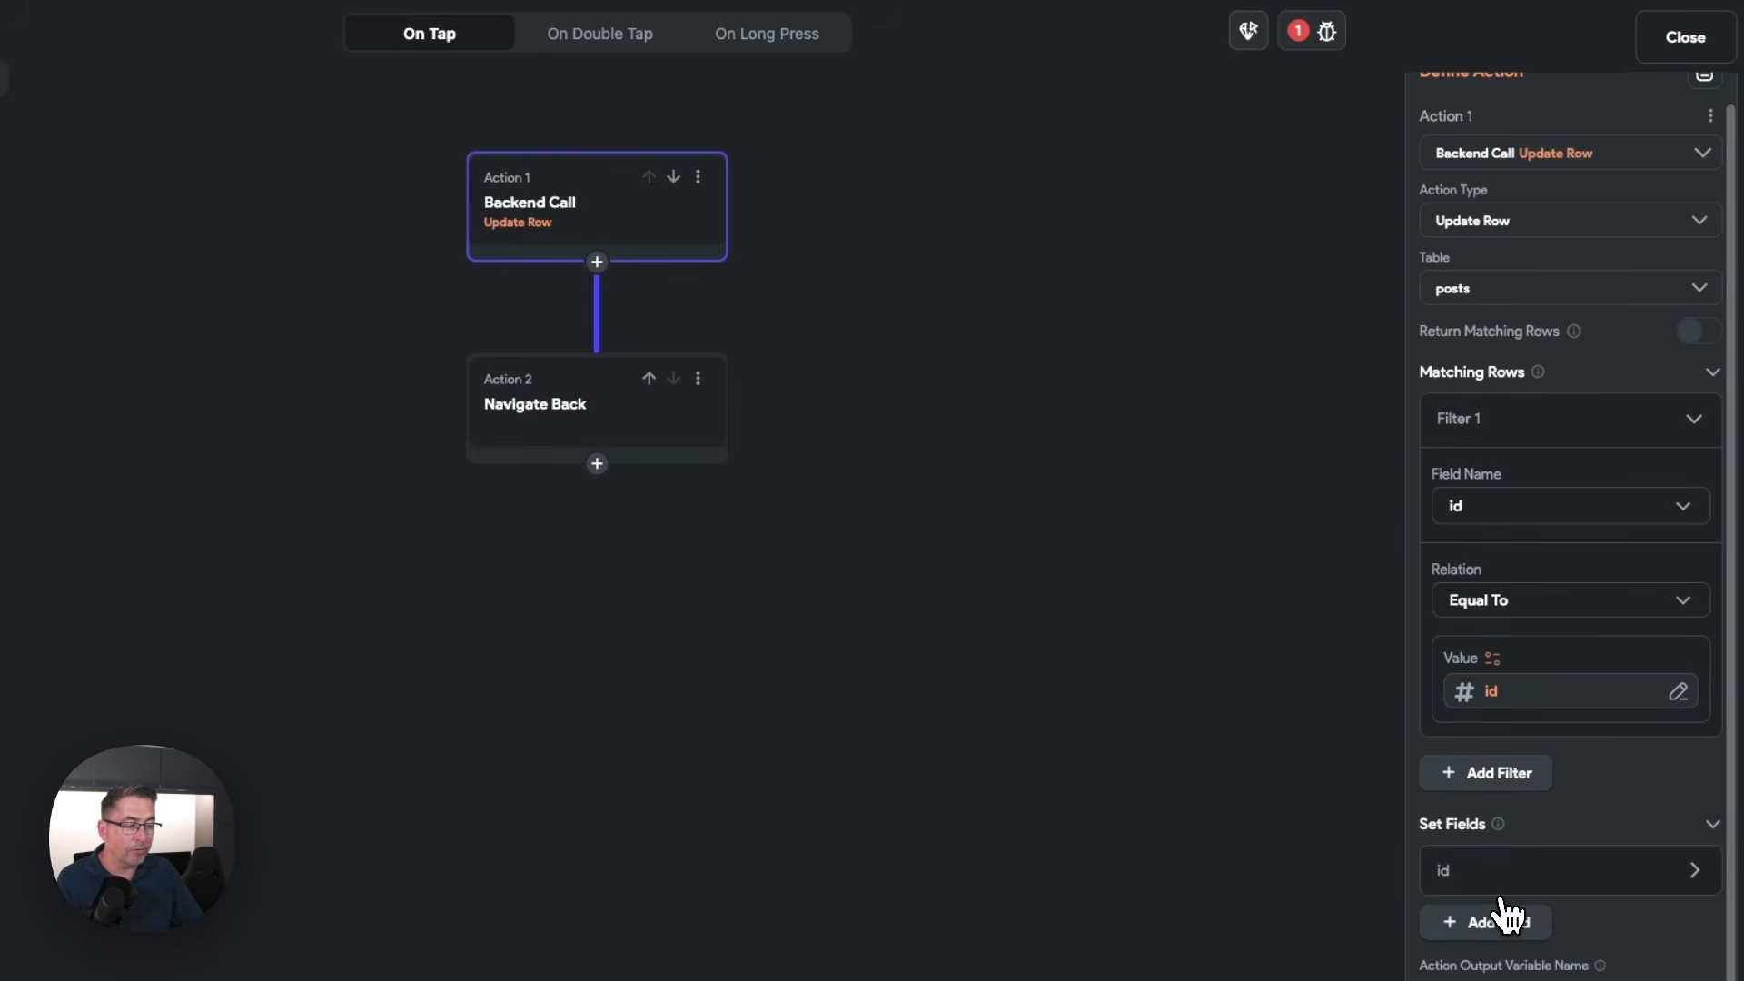
left_click(1486, 886)
scroll(1485, 887, "down", 3)
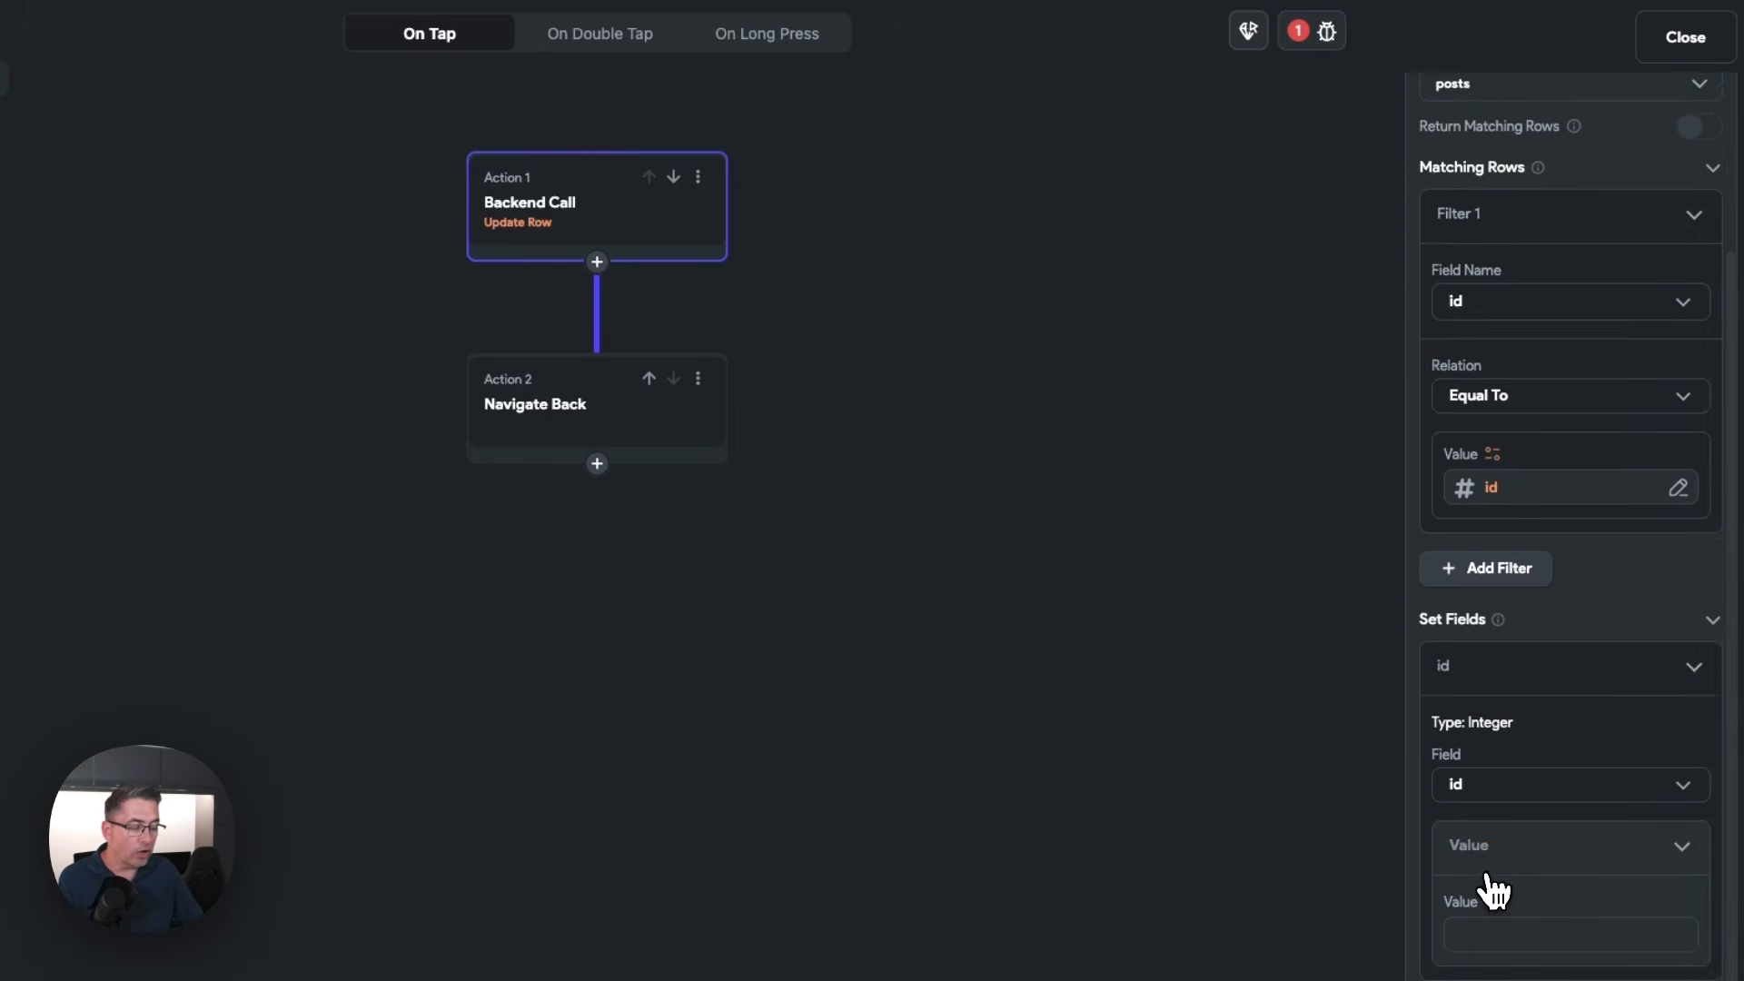
left_click(1501, 711)
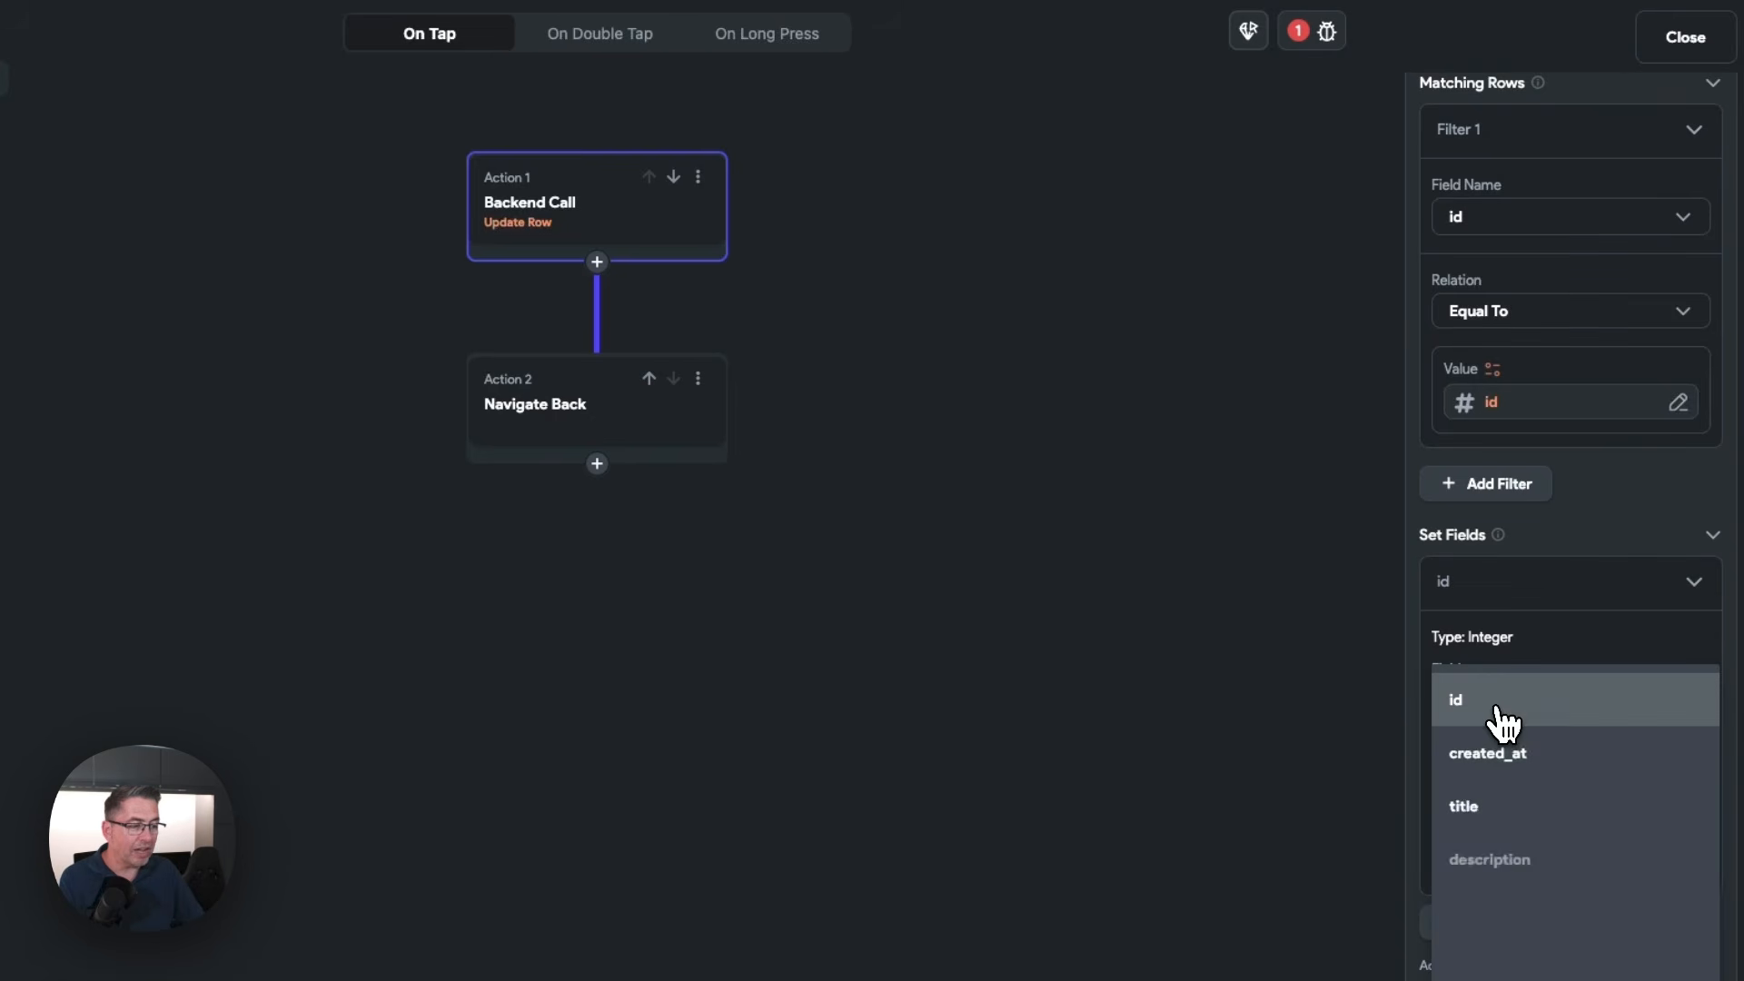
left_click(1497, 808)
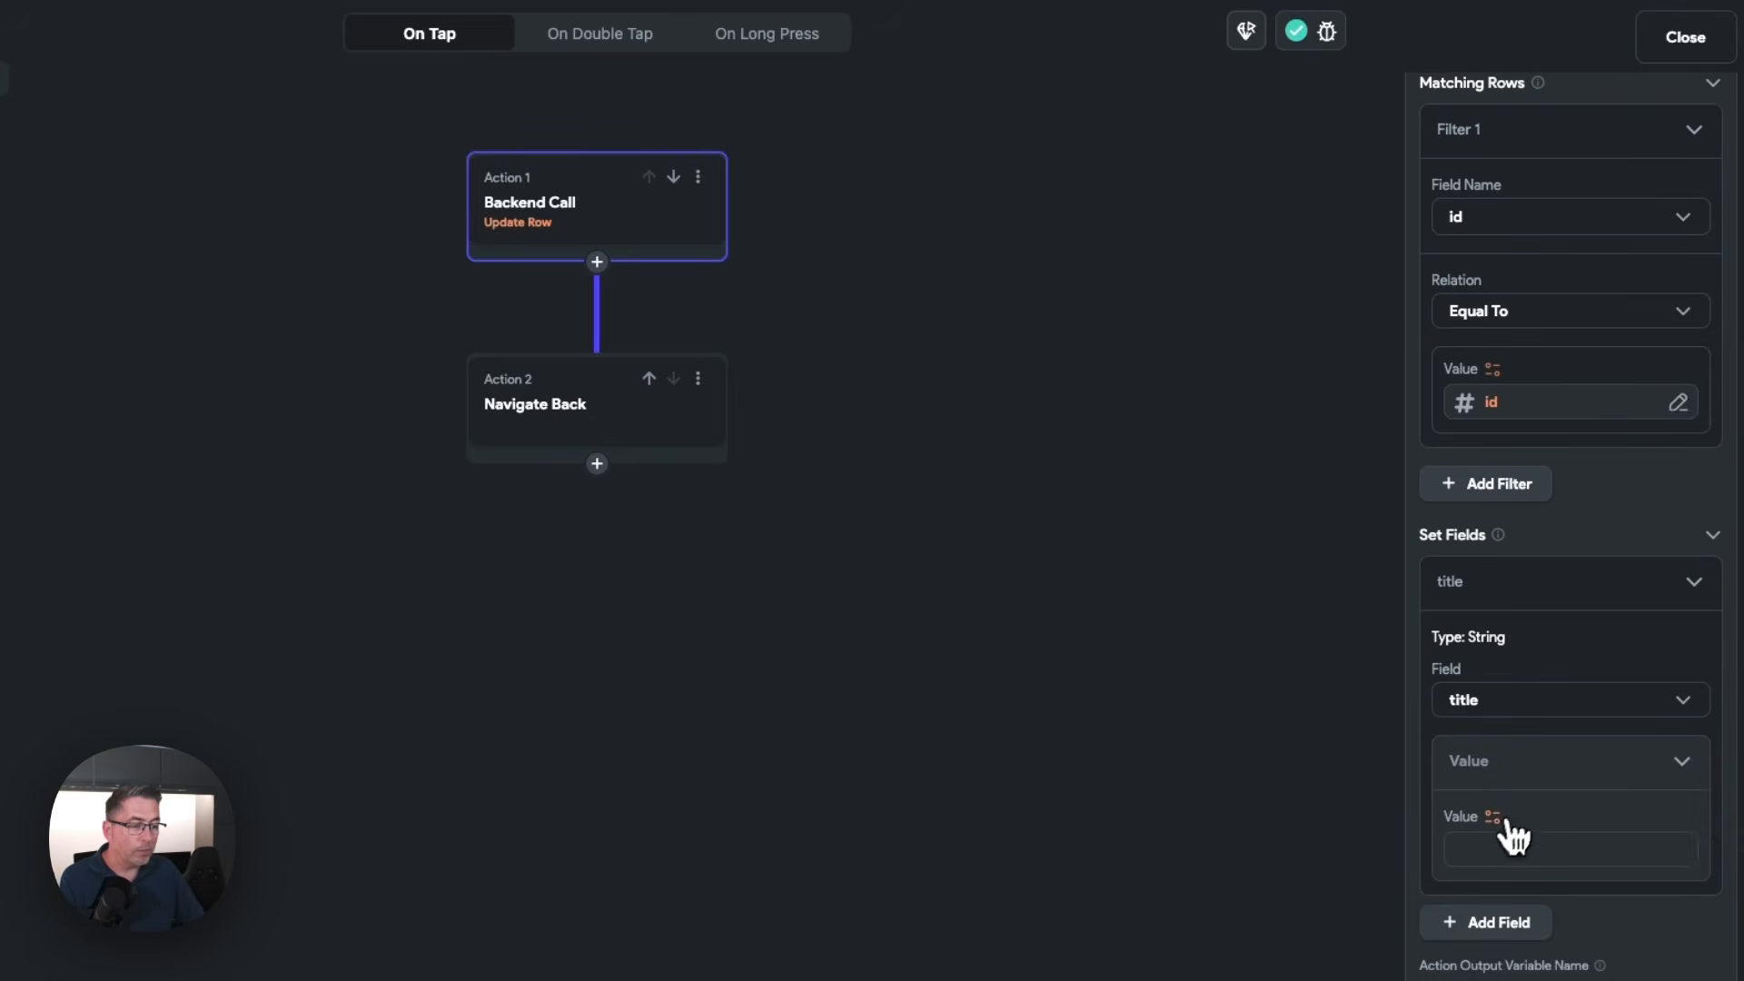
Bind the title field's value to the TitleTextField widget state
left_click(1497, 820)
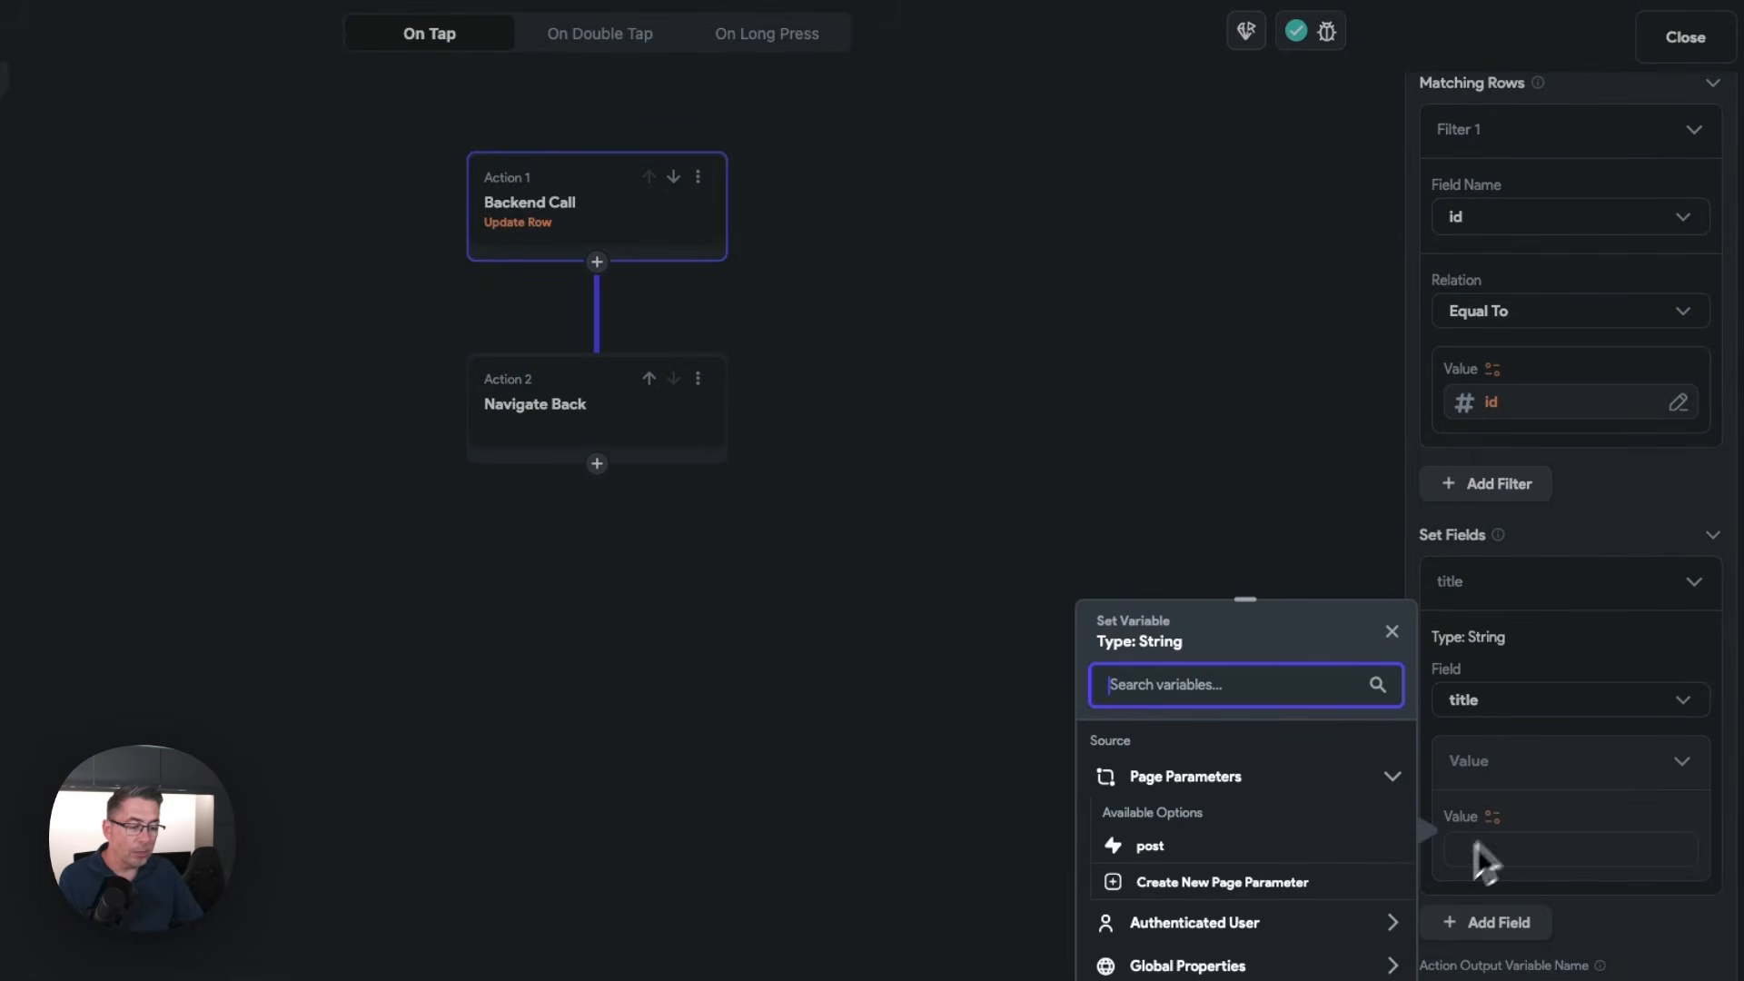
scroll(1313, 950, "down", 2)
left_click(1197, 916)
scroll(1201, 940, "down", 1)
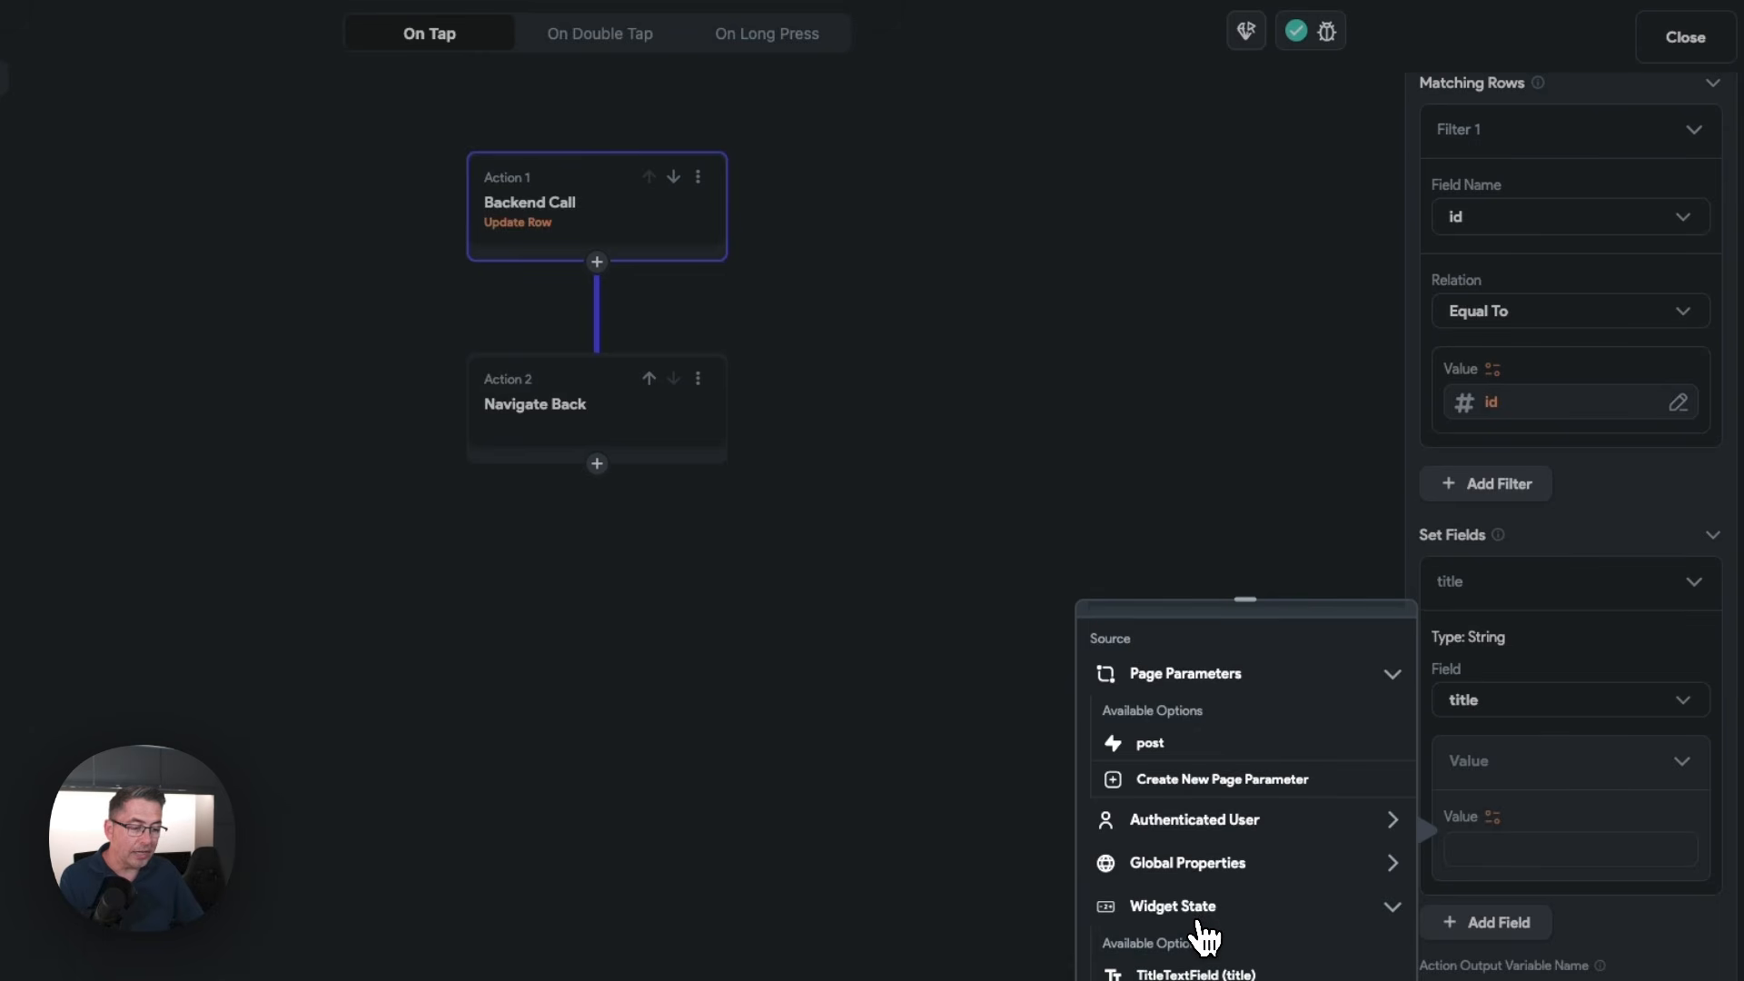
left_click(1205, 969)
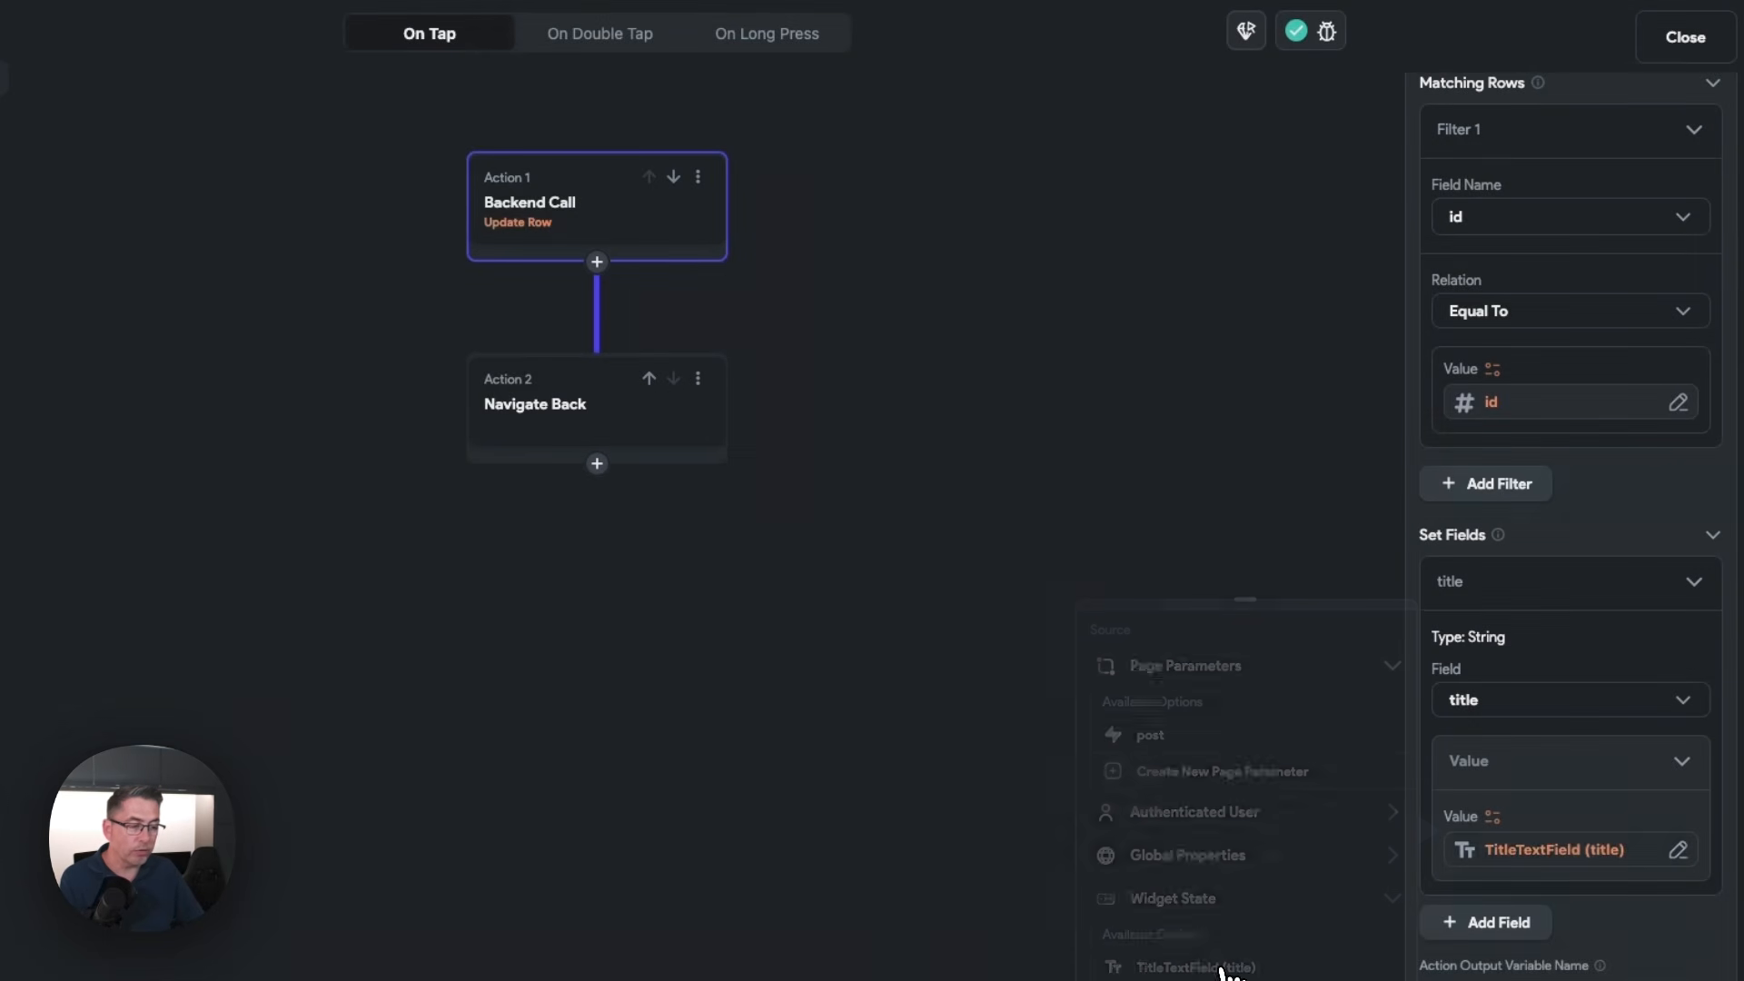
Add a second field to set in the Update Row action and choose description
left_click(1492, 924)
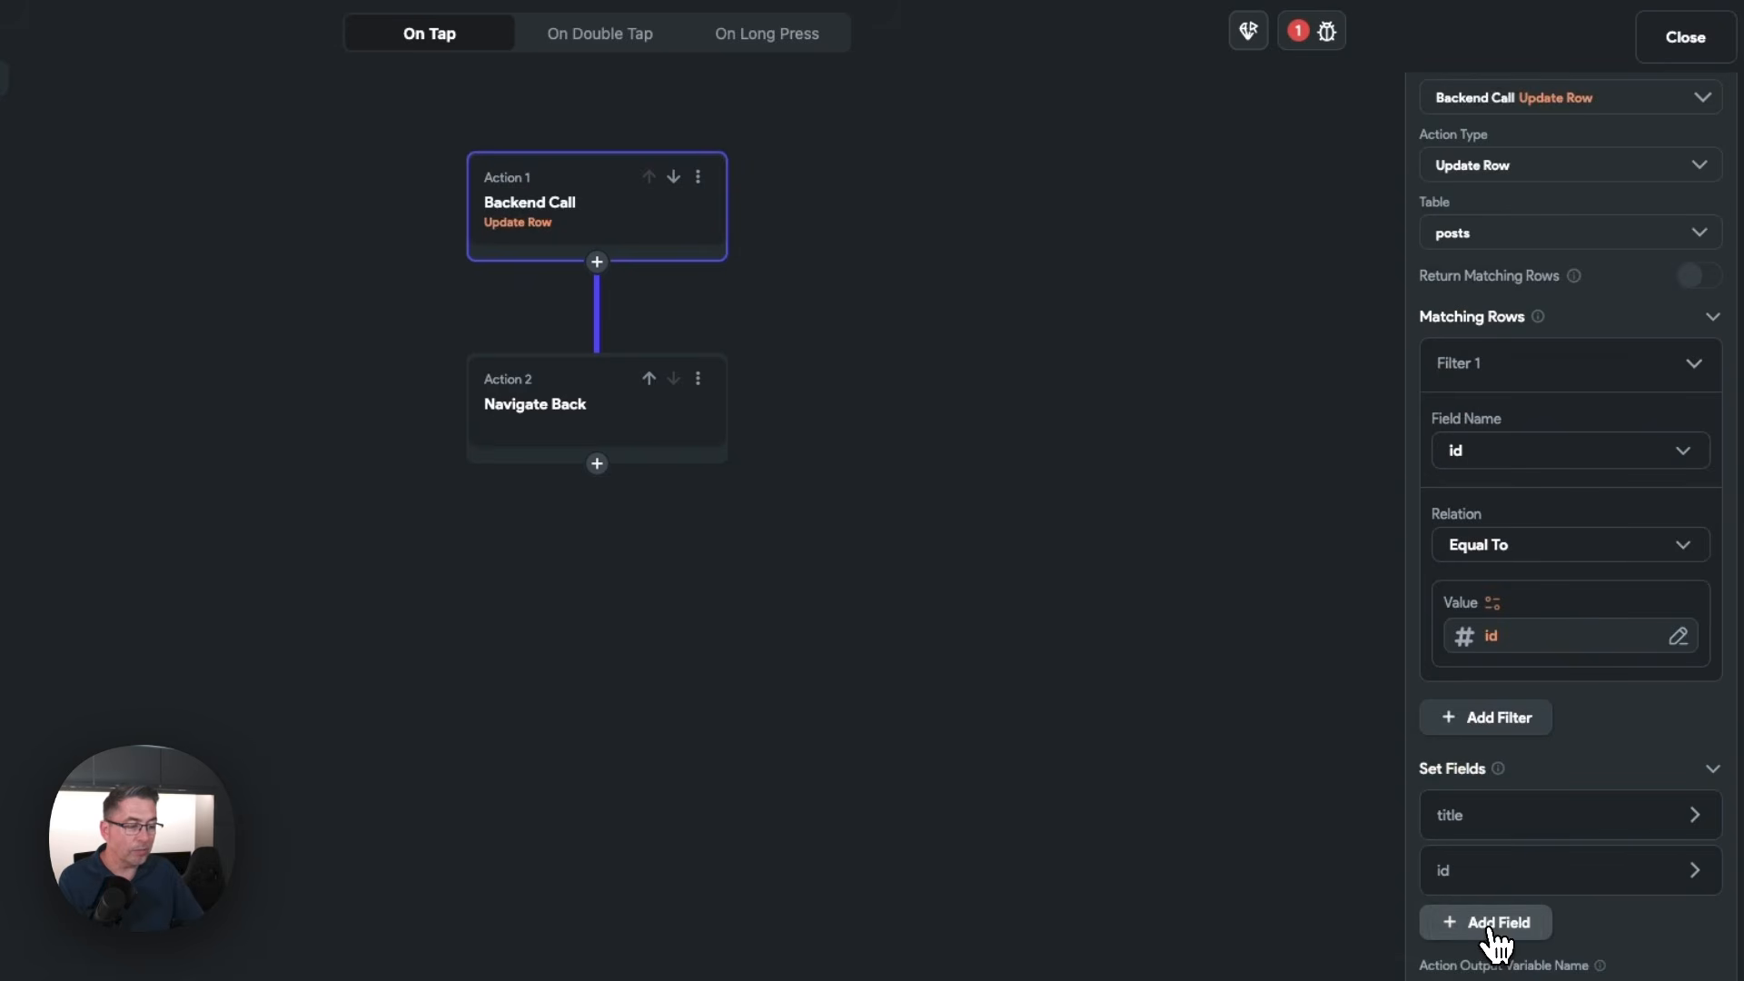
left_click(1467, 872)
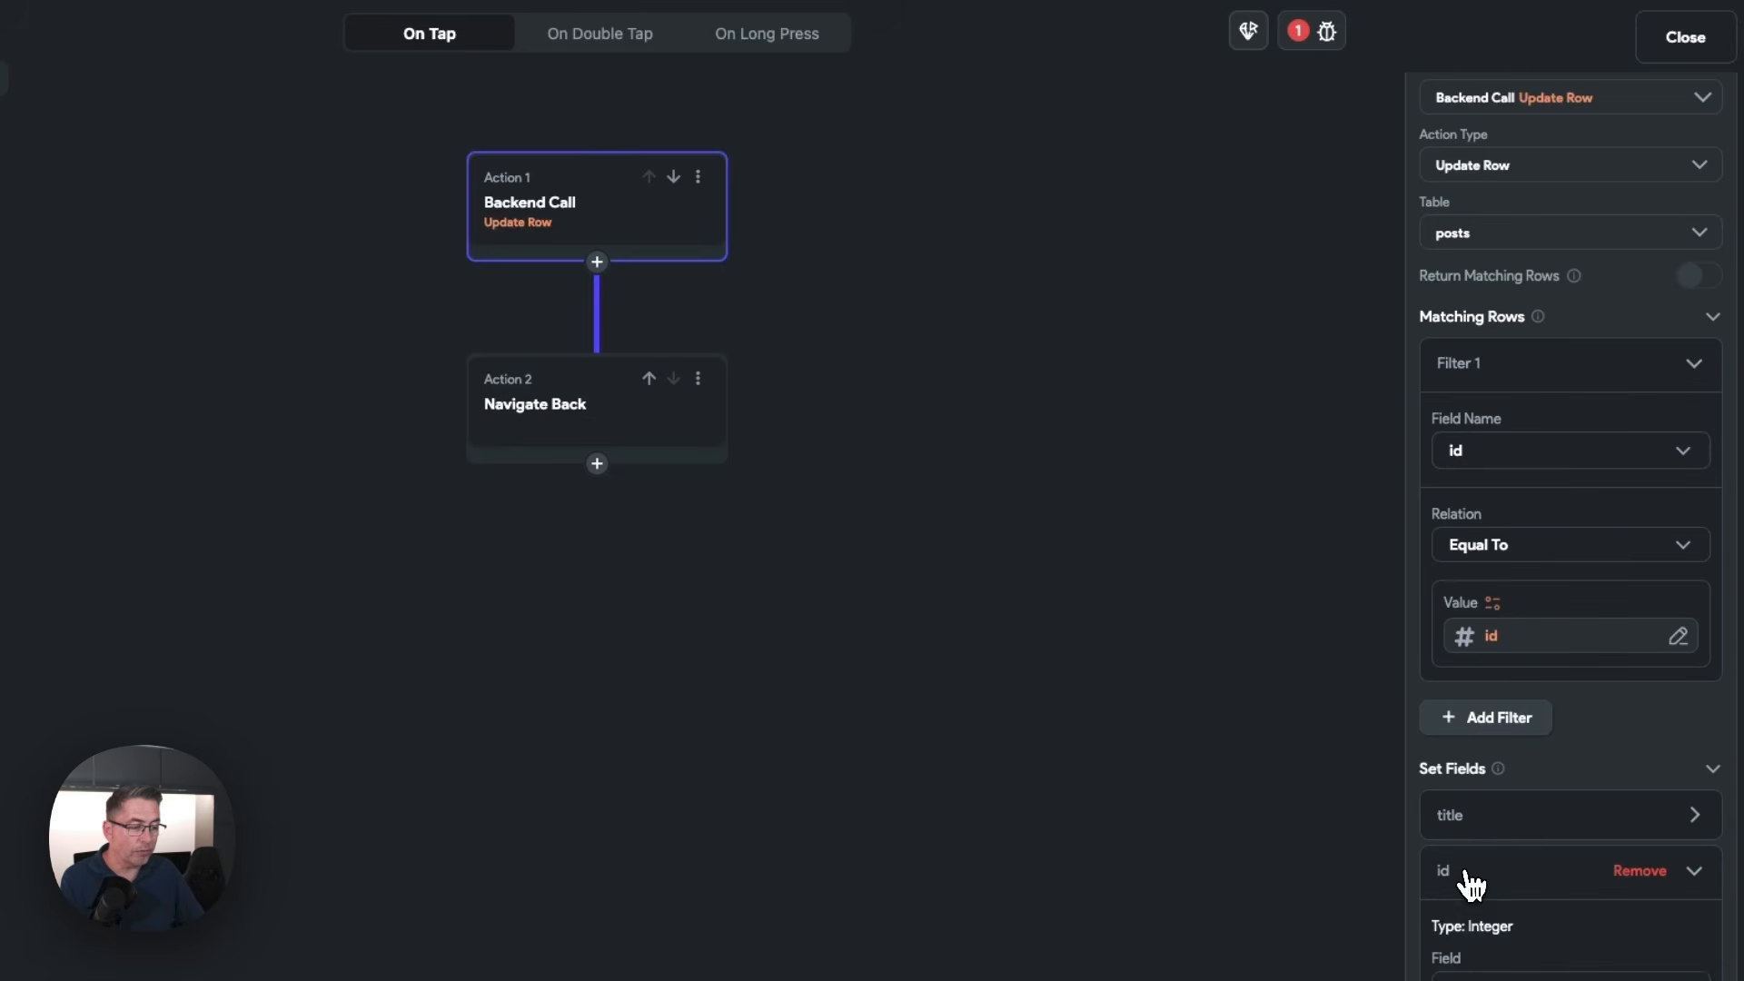
scroll(1469, 886, "down", 3)
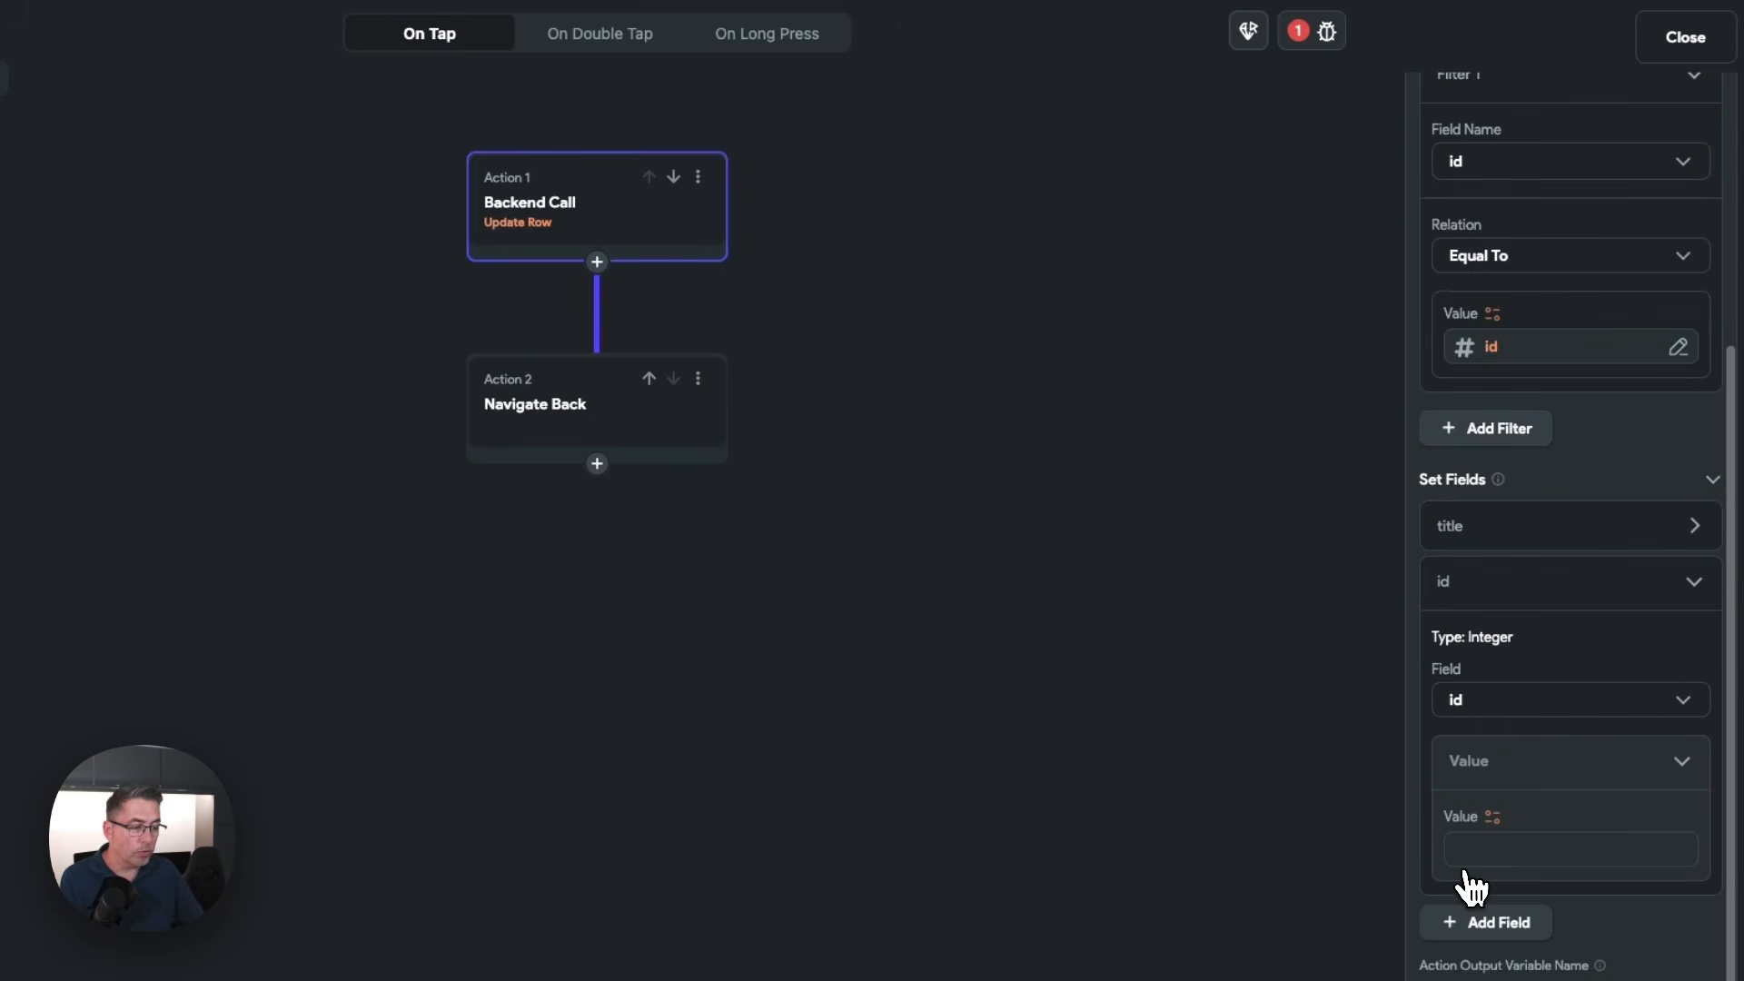
left_click(1476, 707)
left_click(1528, 803)
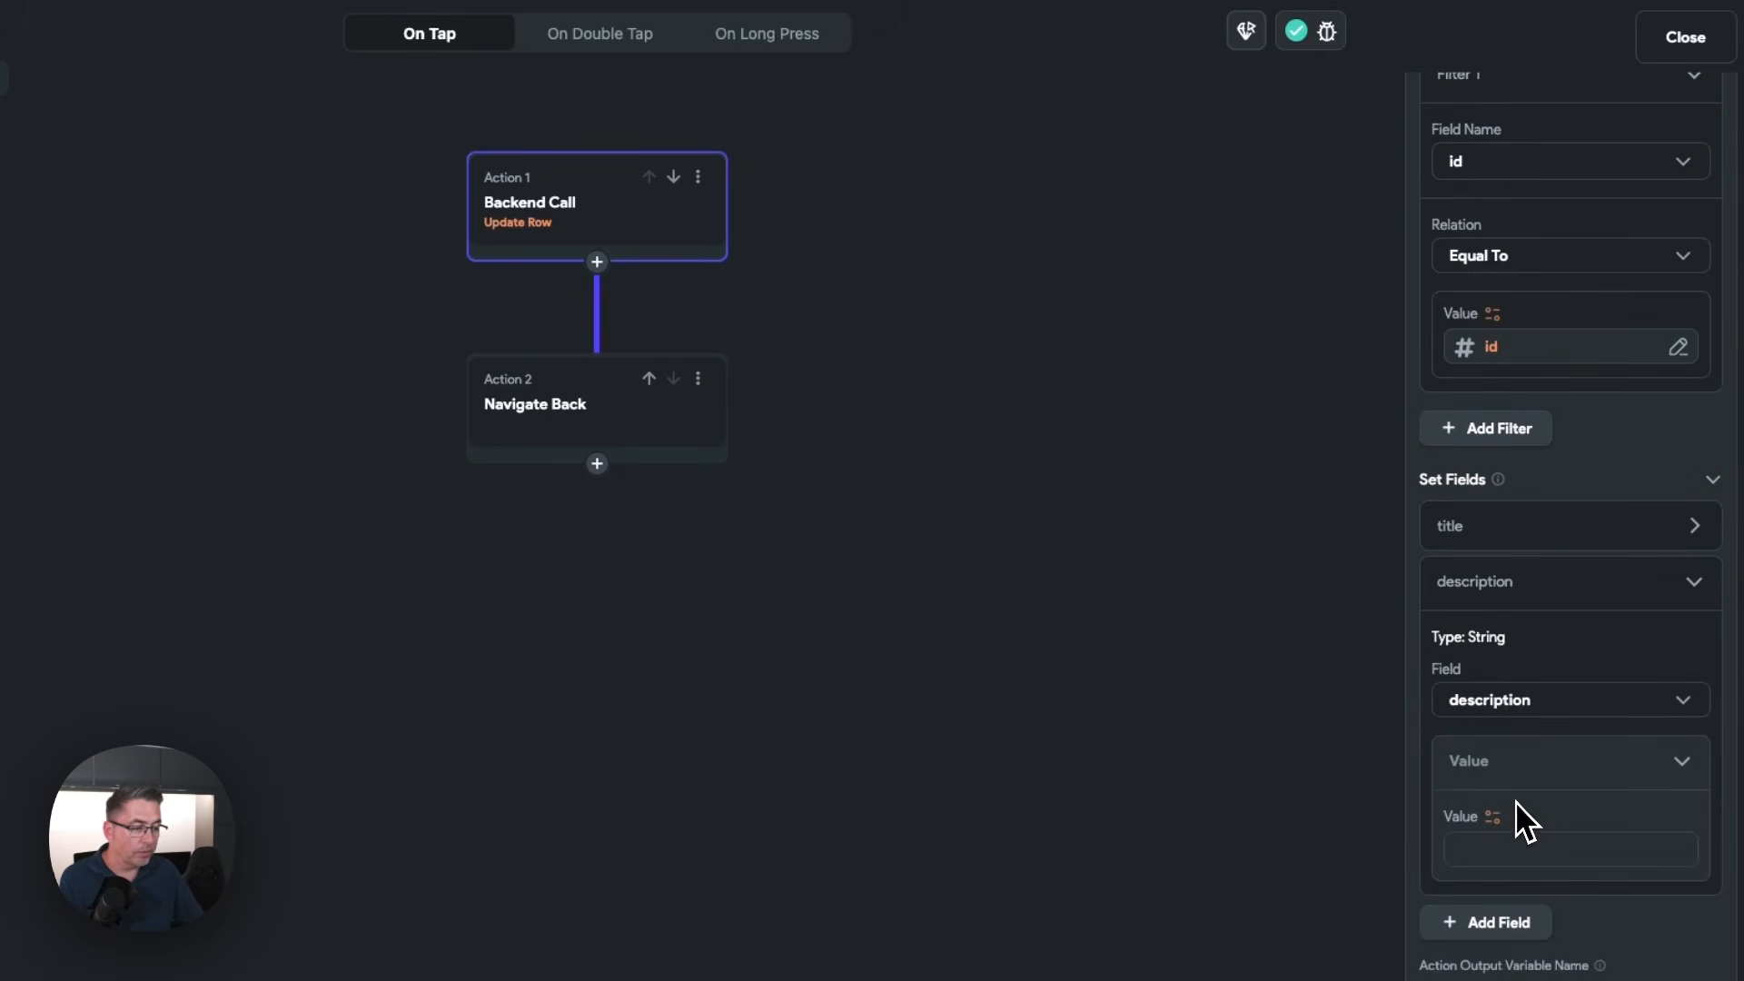
Bind the description field's value to the DescriptionTextField widget state
left_click(1494, 817)
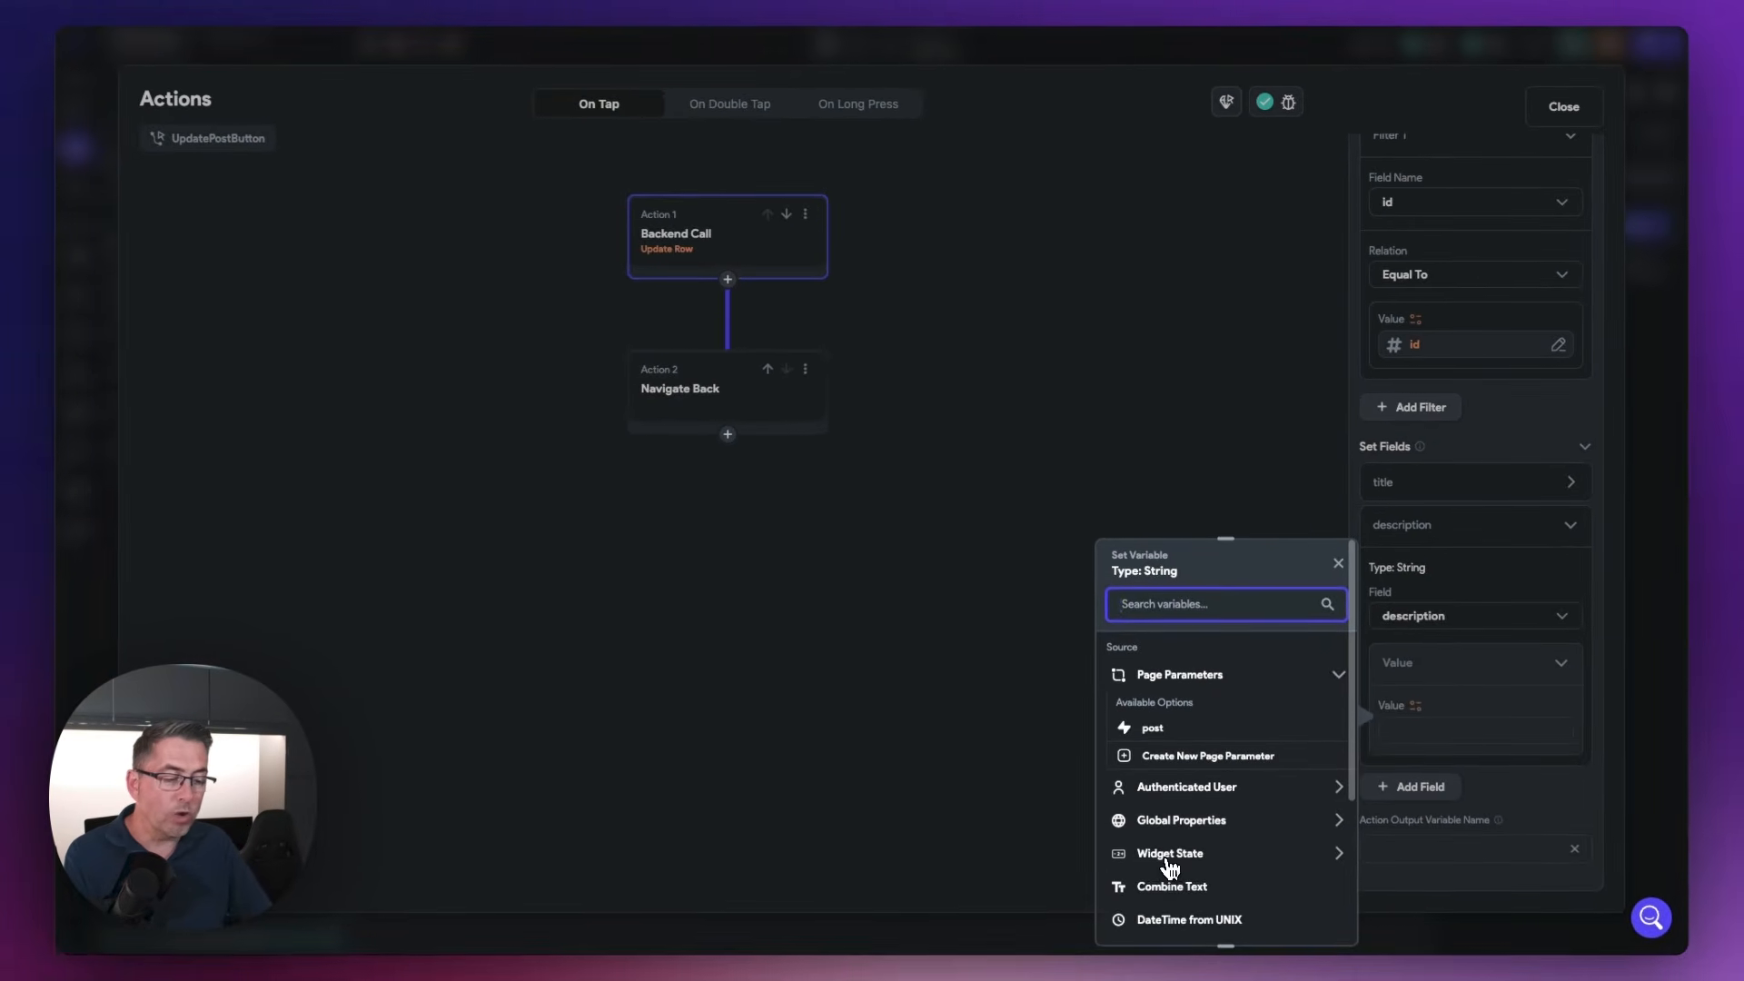
left_click(1171, 864)
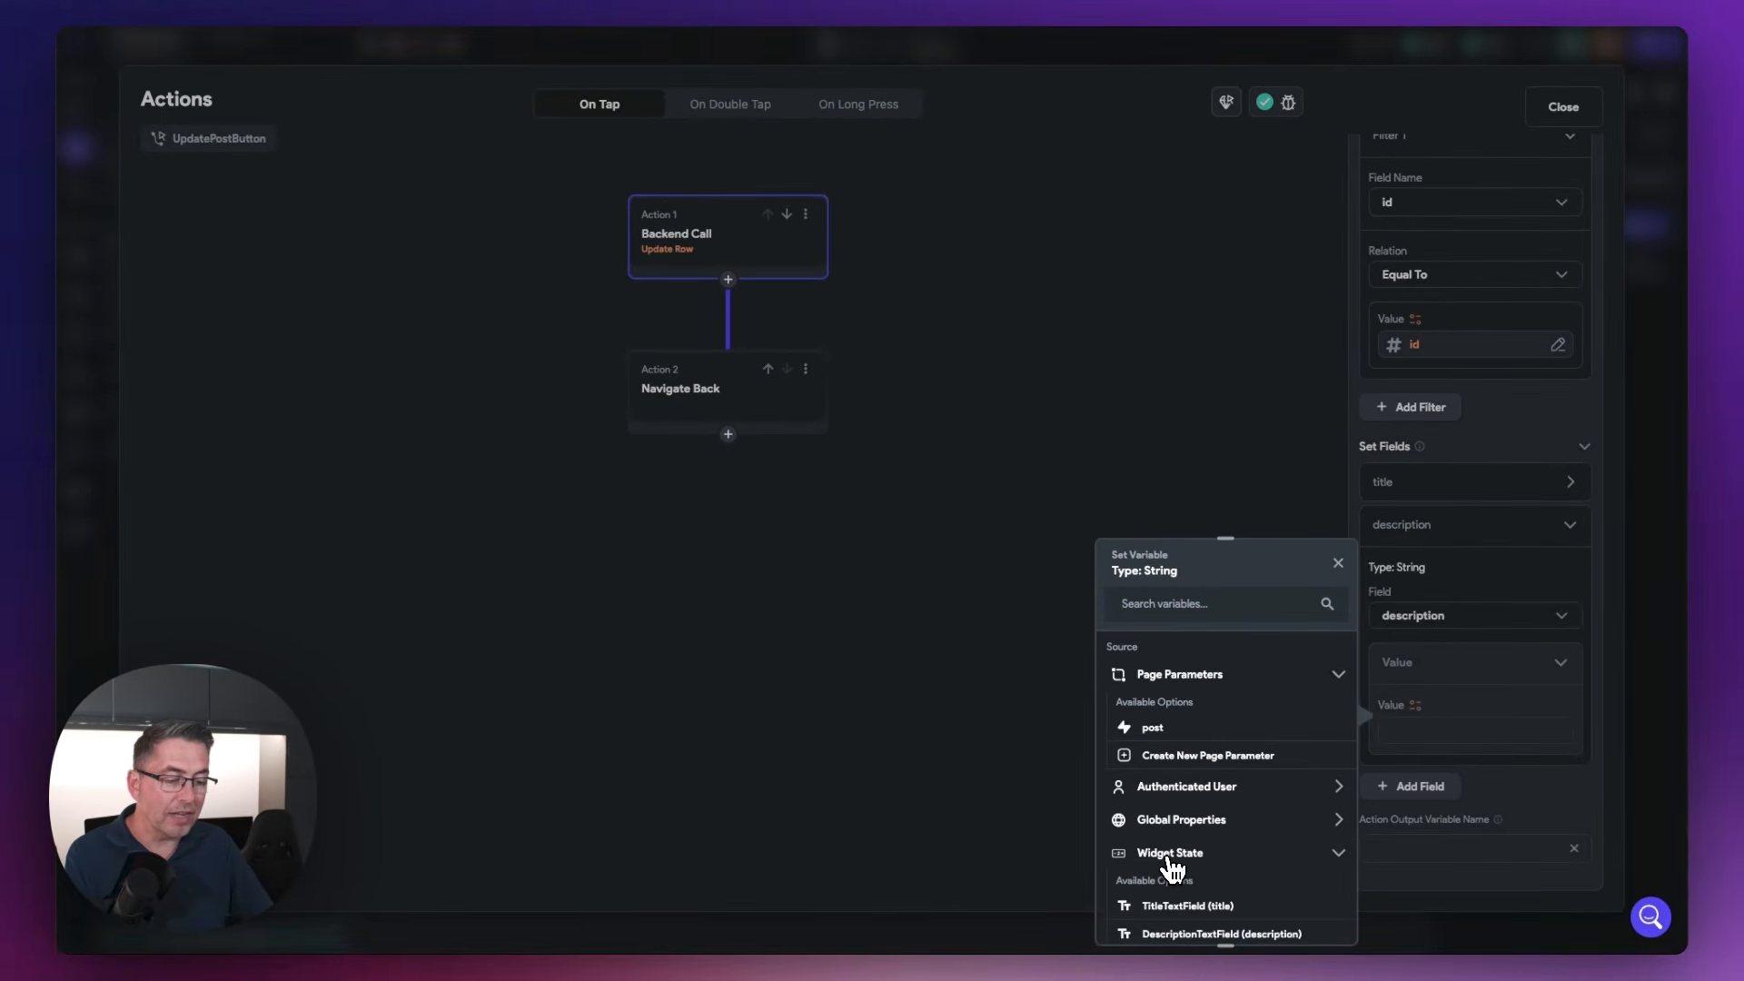
scroll(1172, 869, "down", 2)
left_click(1187, 783)
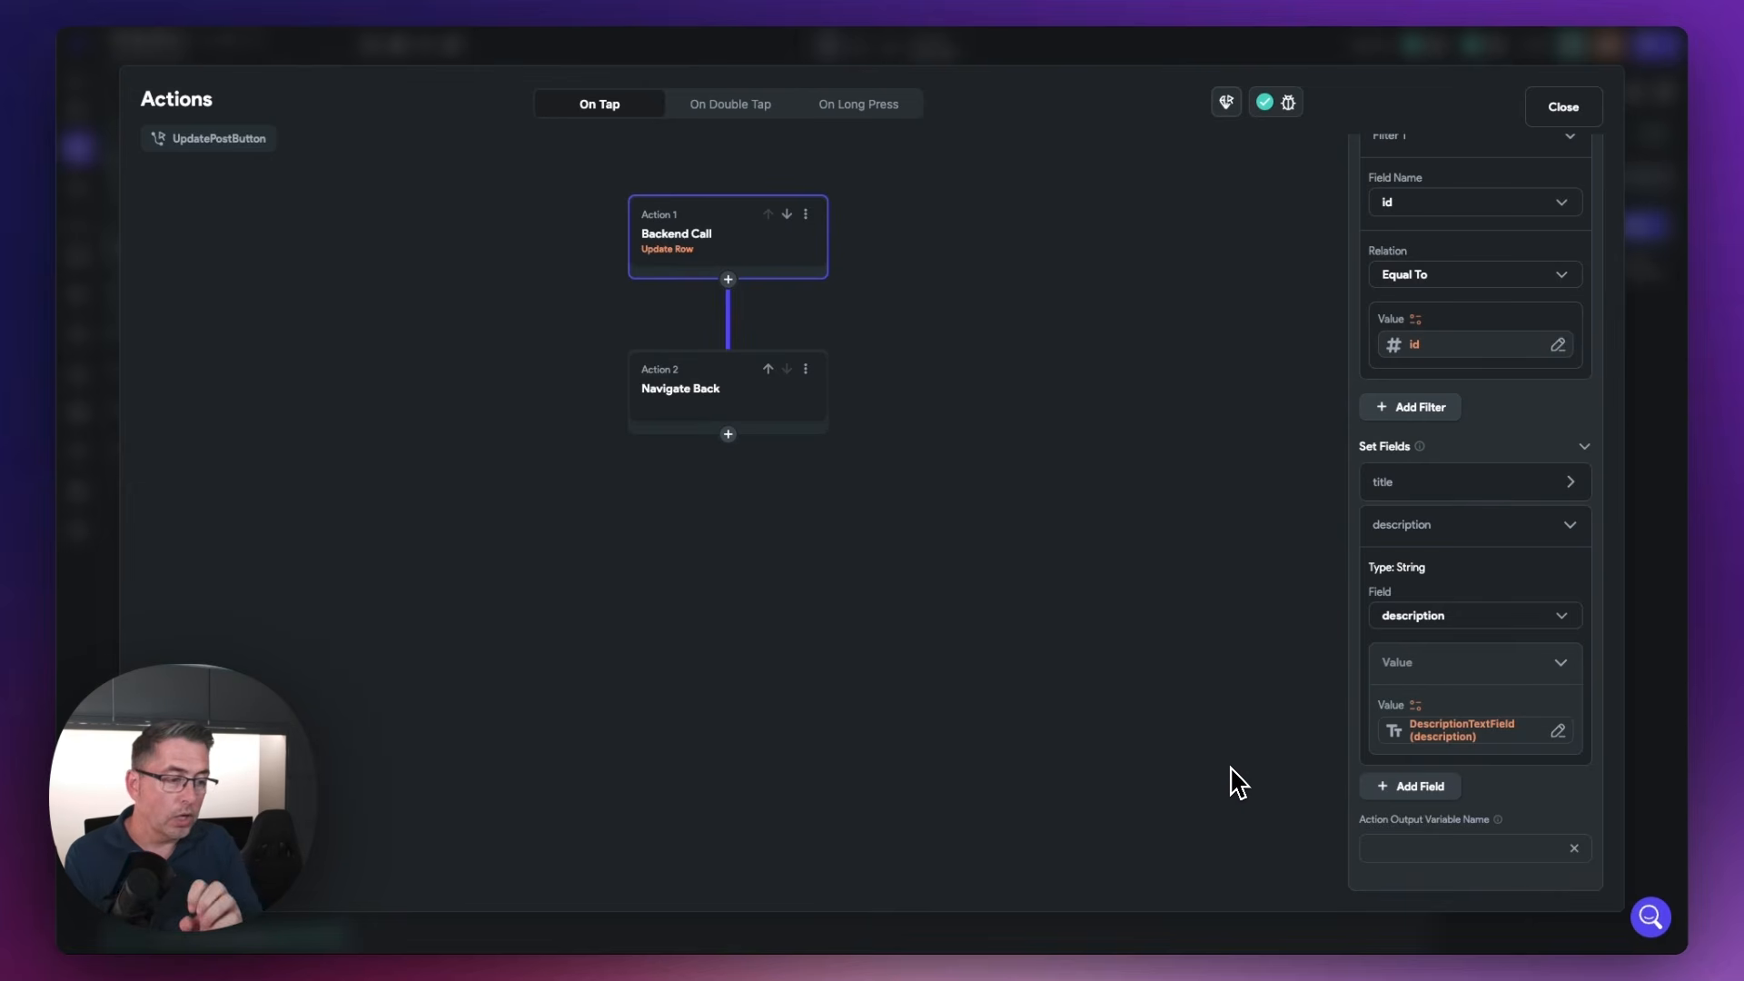
Collapse the description field's settings and close the UpdatePostButton's action flow editor
scroll(1235, 771, "down", 5)
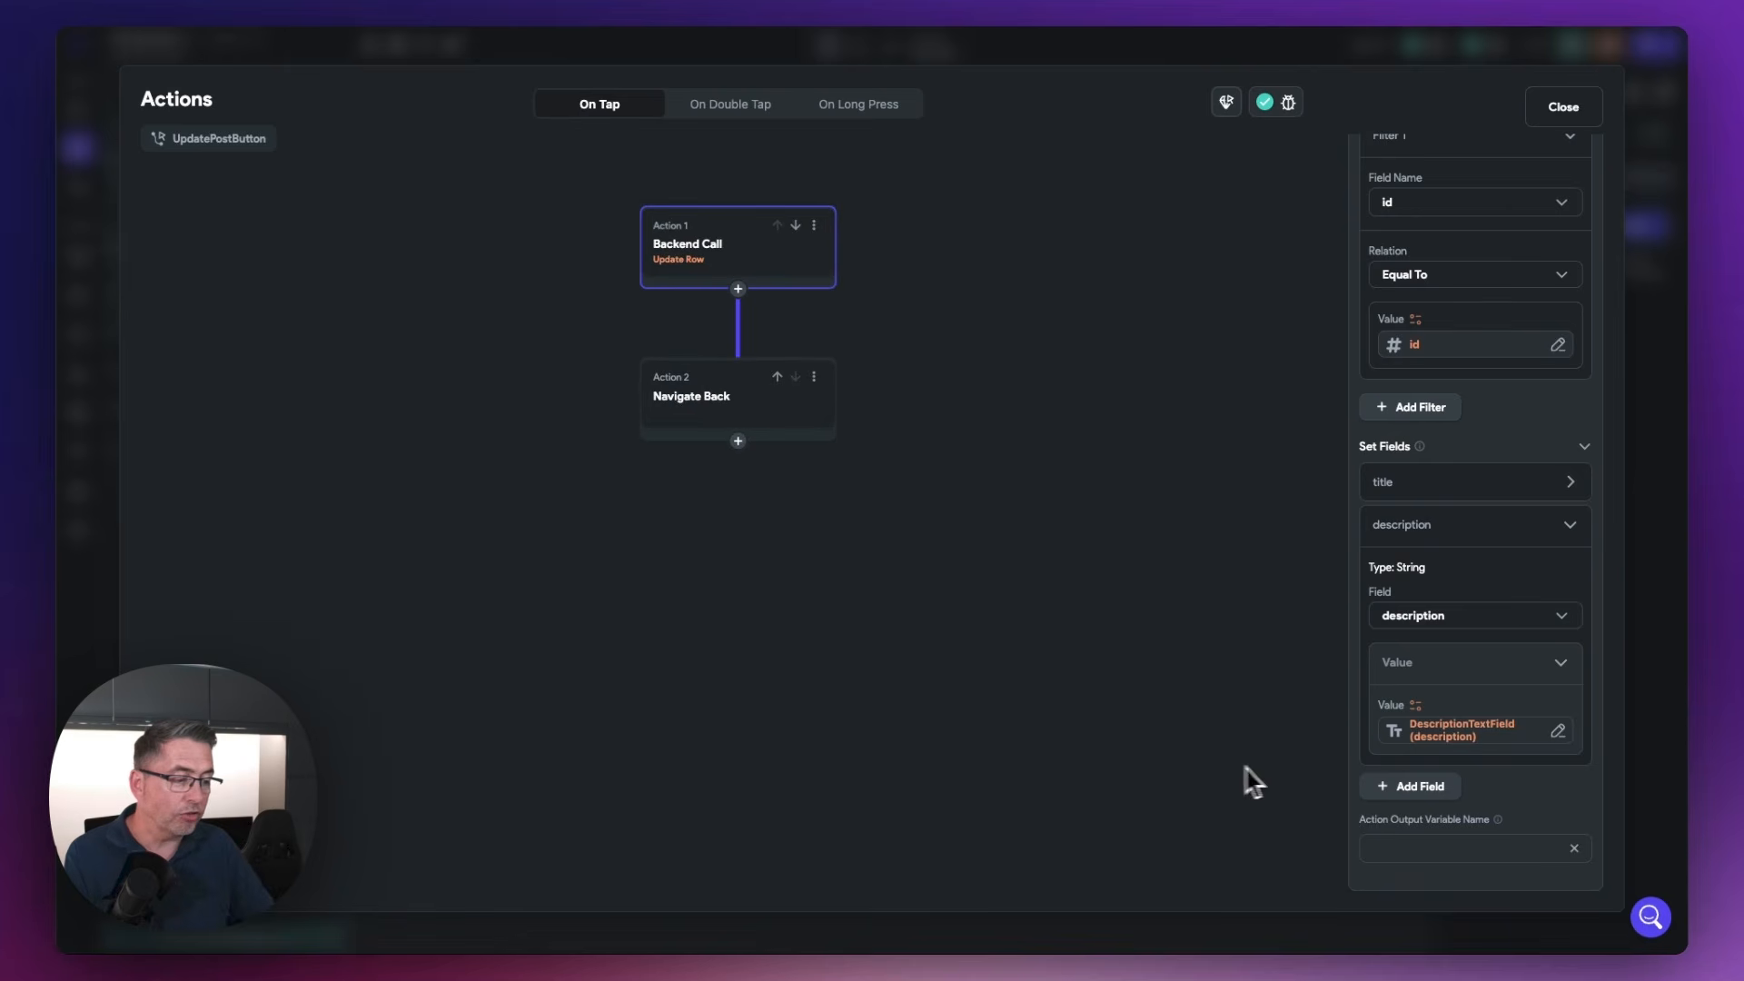
scroll(1310, 767, "up", 5)
scroll(1199, 748, "down", 5)
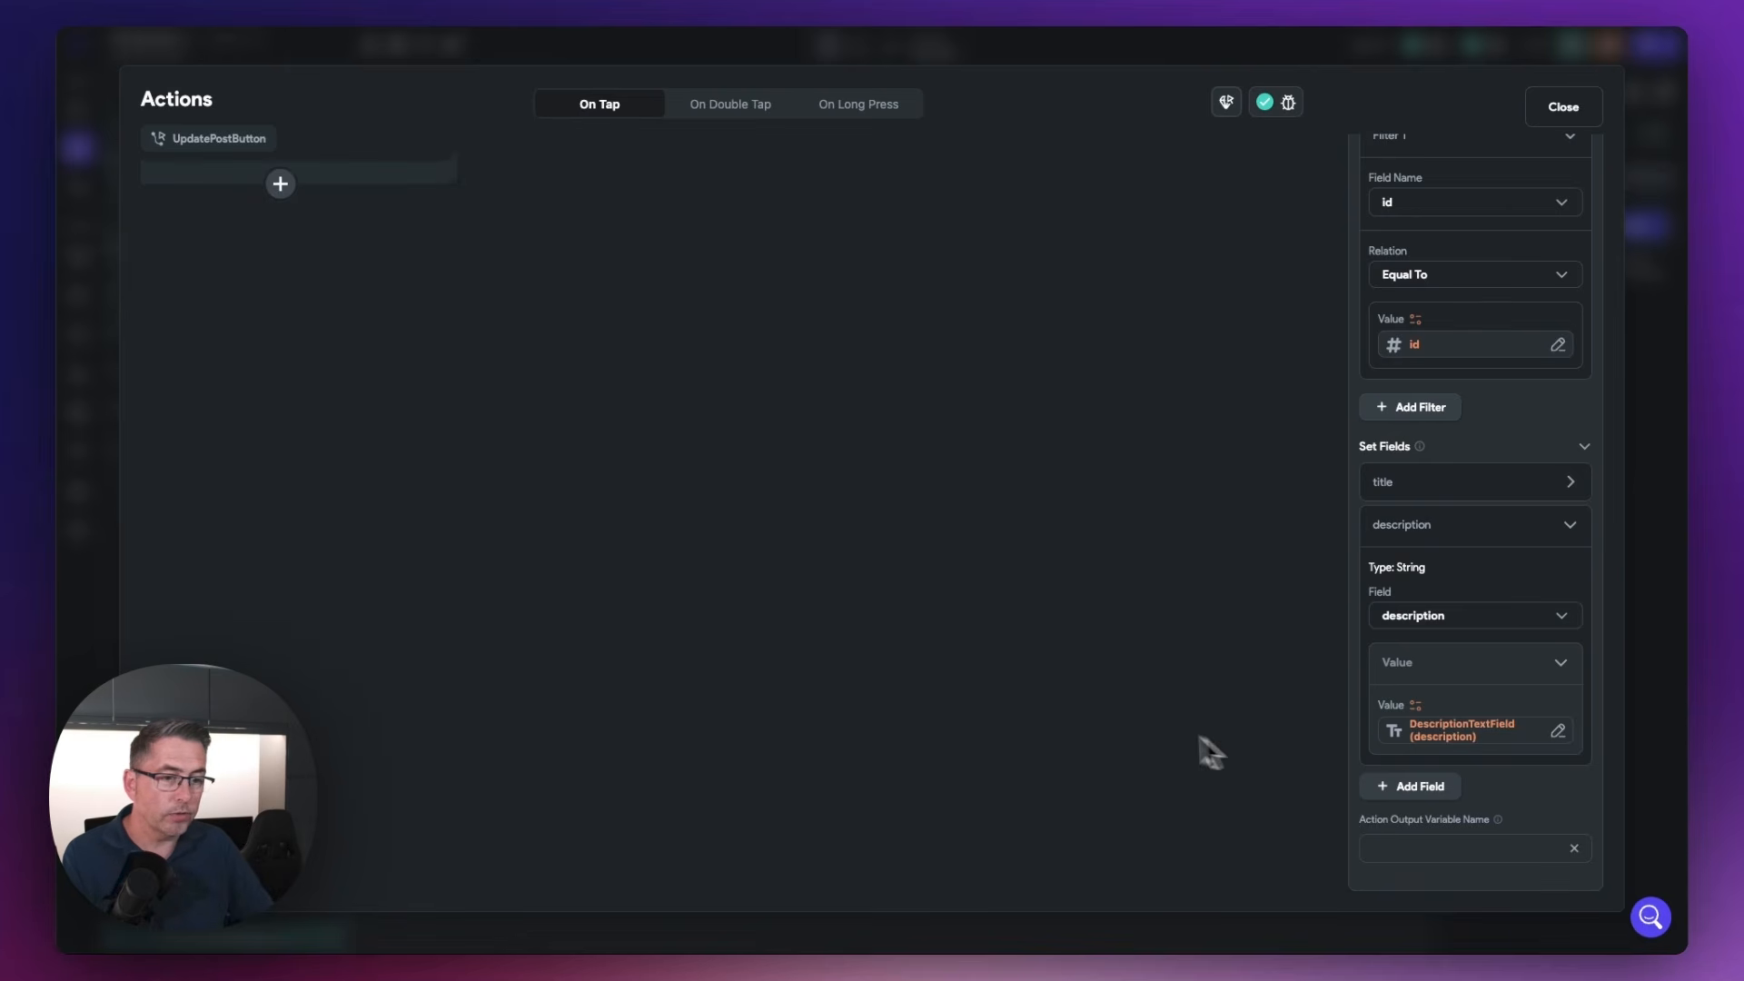
scroll(1143, 736, "down", 2)
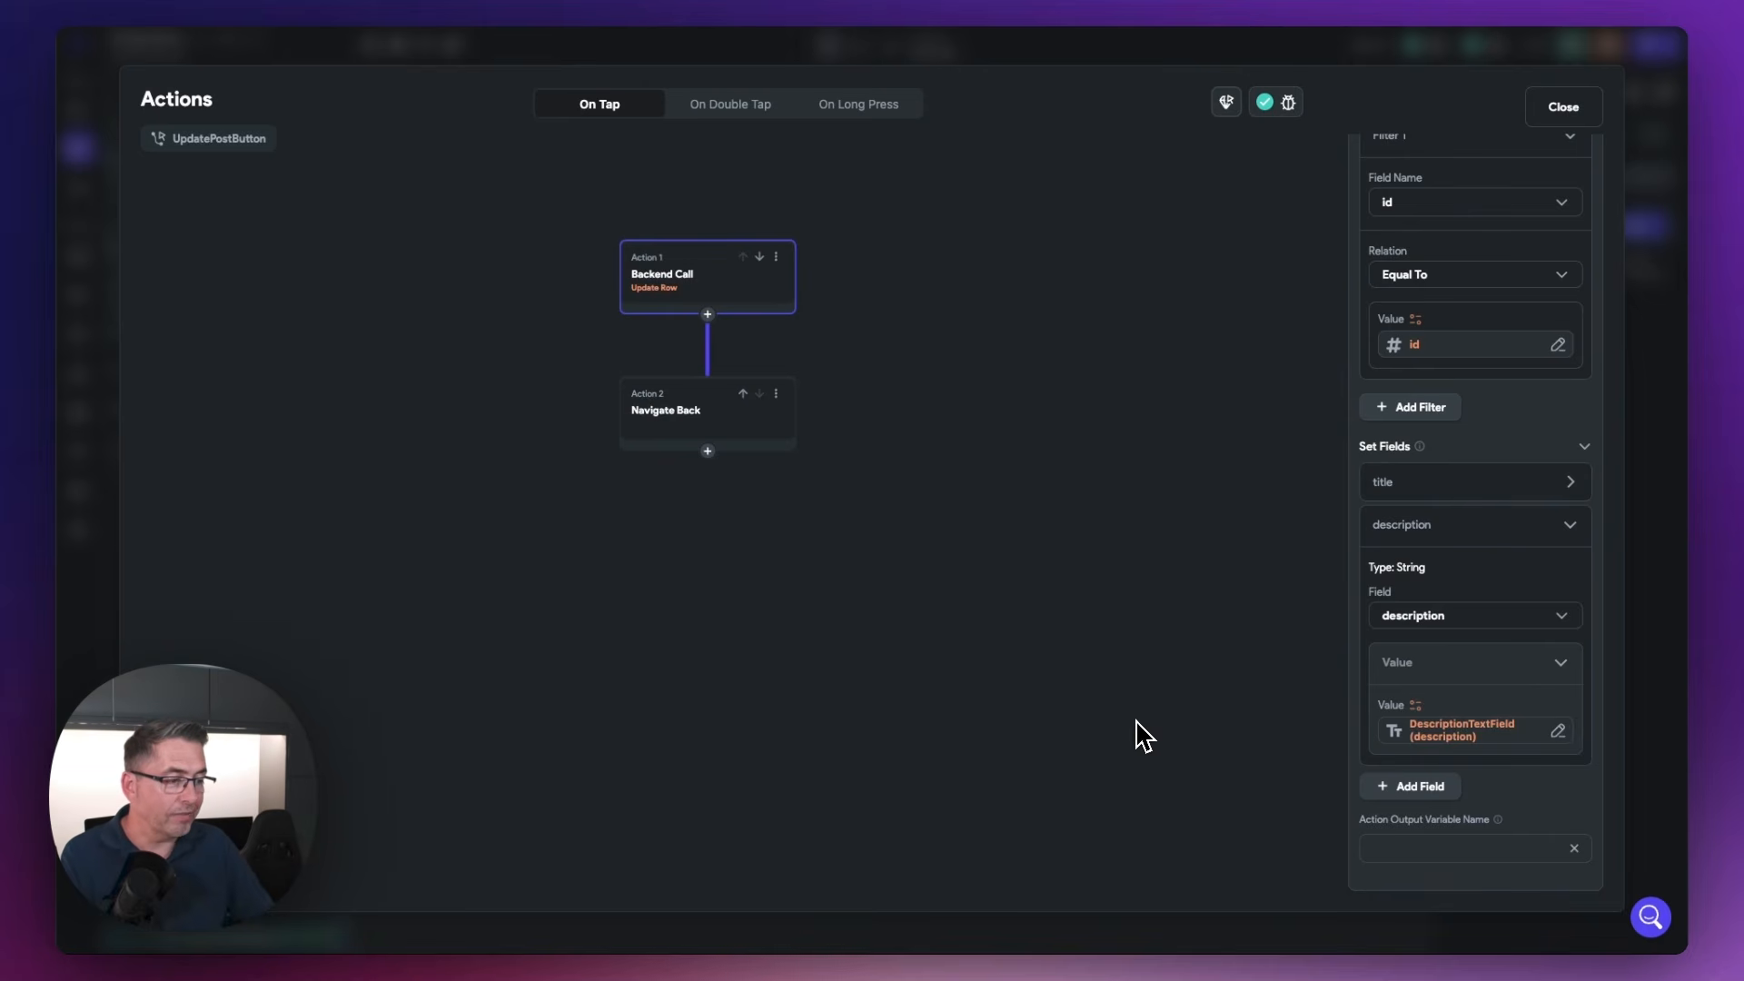
left_click(1579, 533)
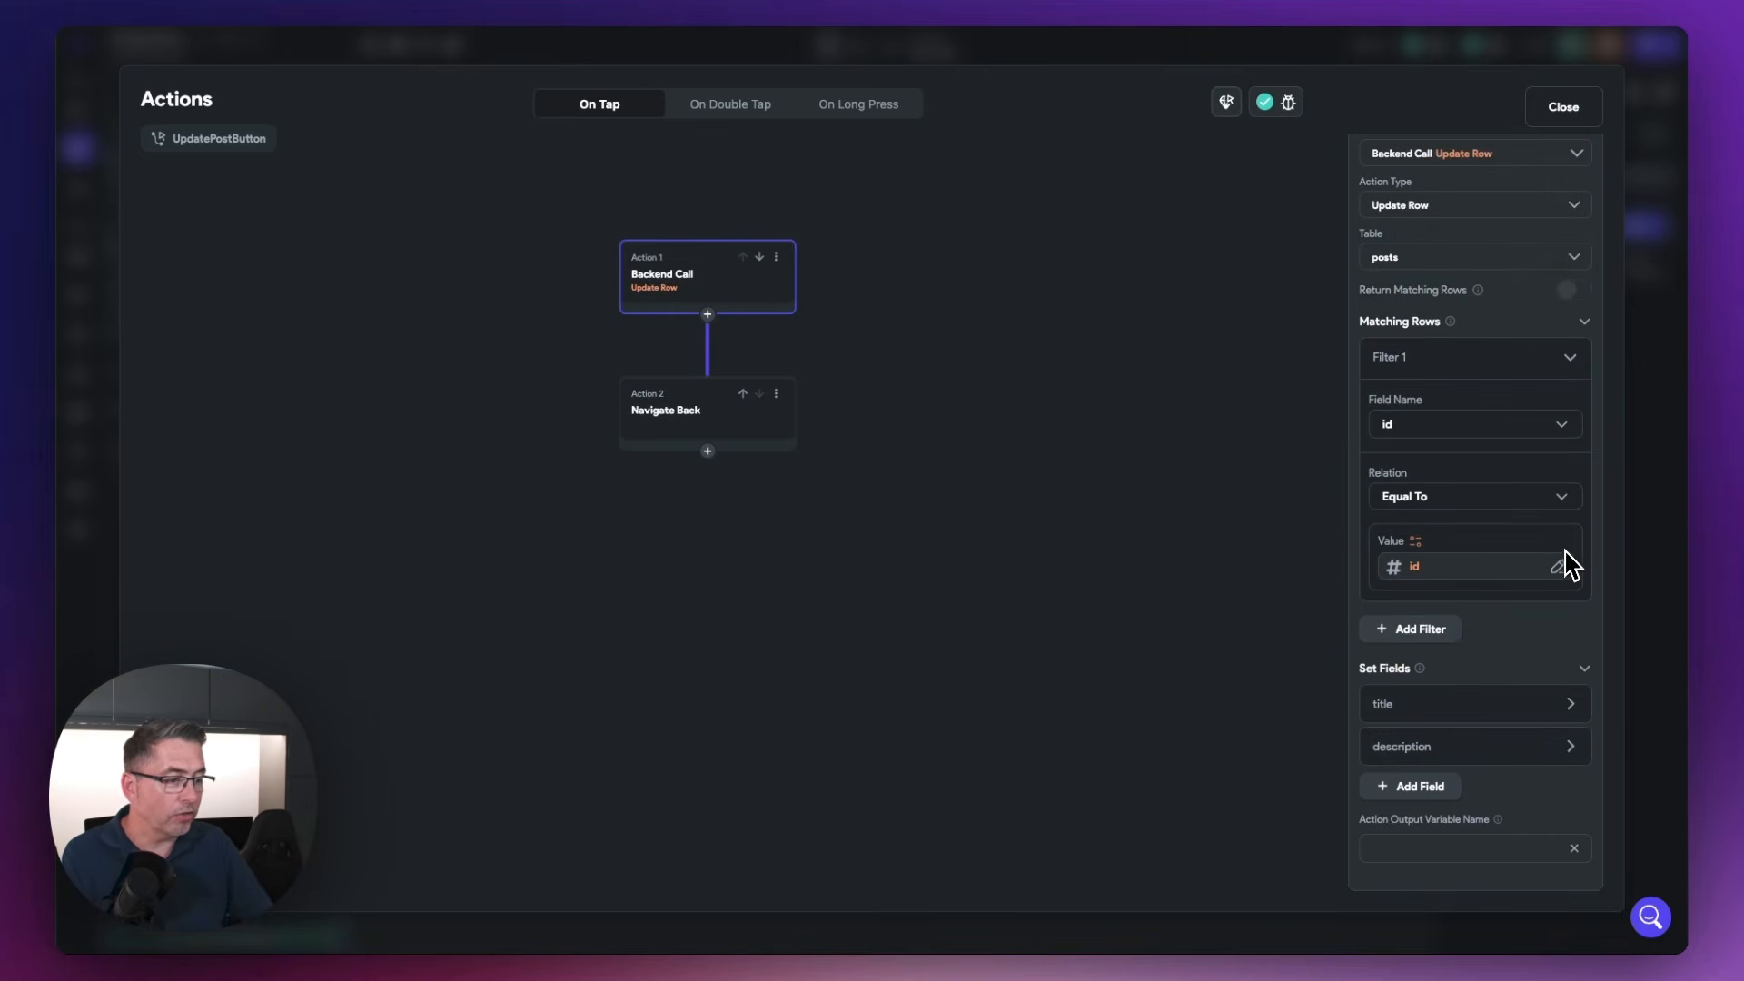
scroll(1564, 564, "up", 2)
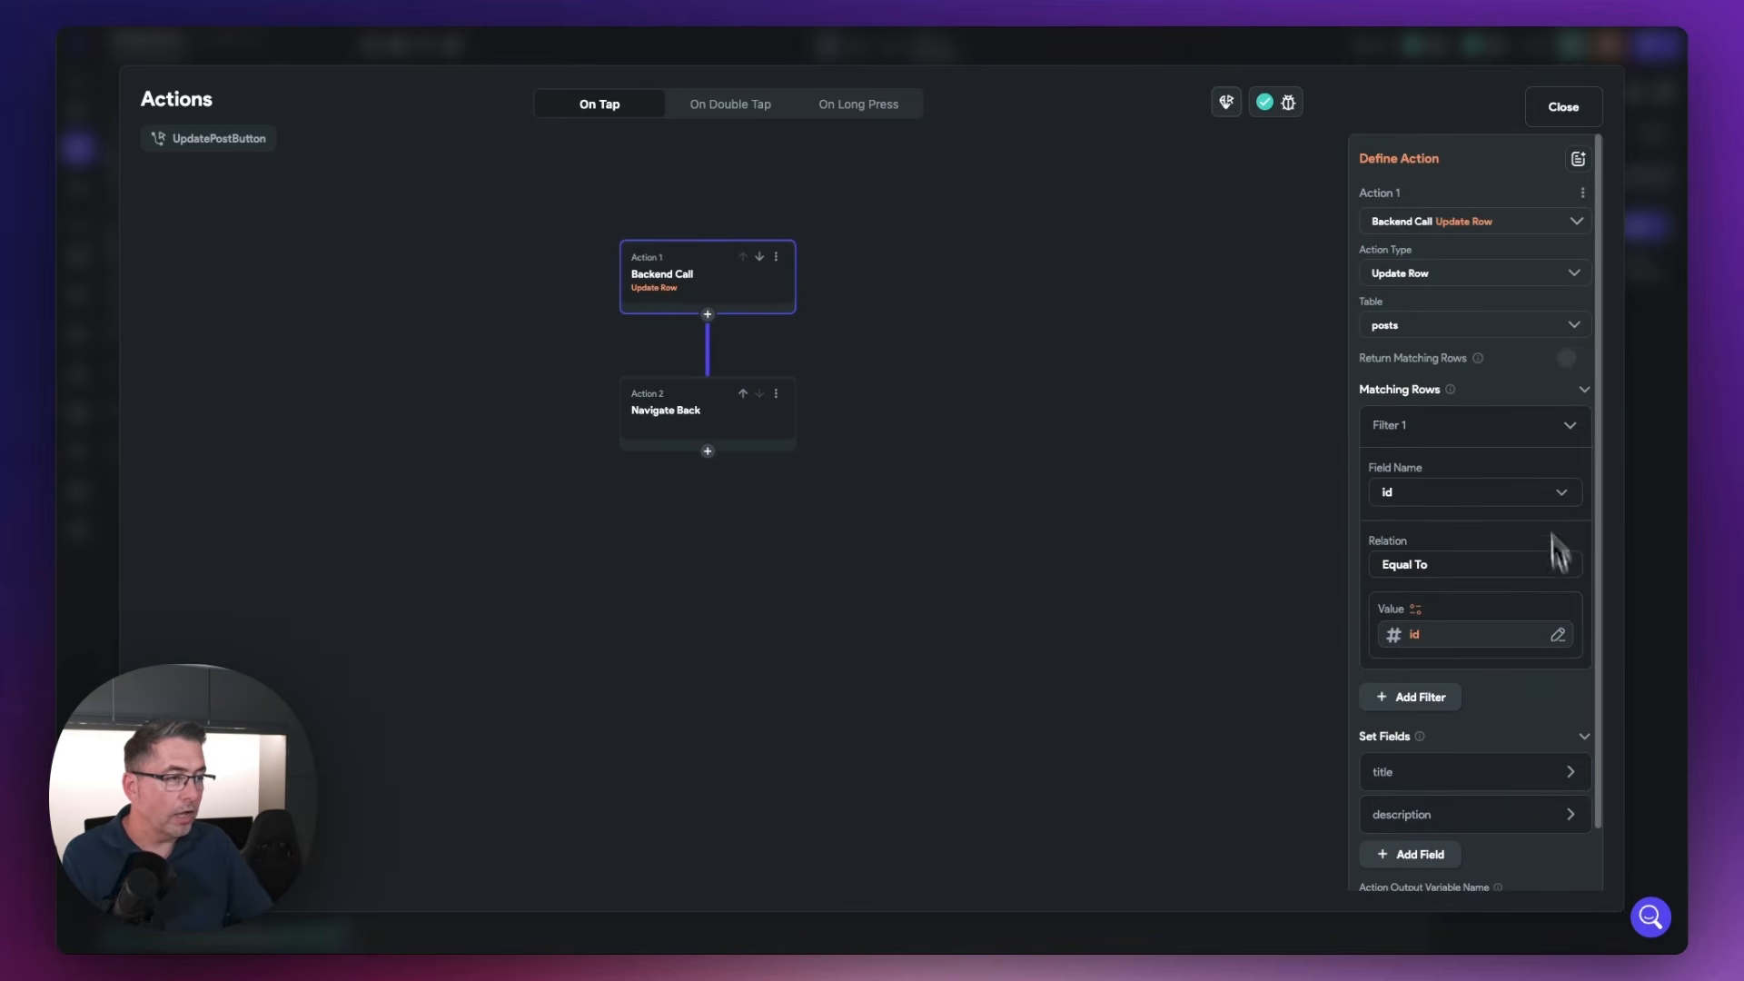
left_click(1566, 110)
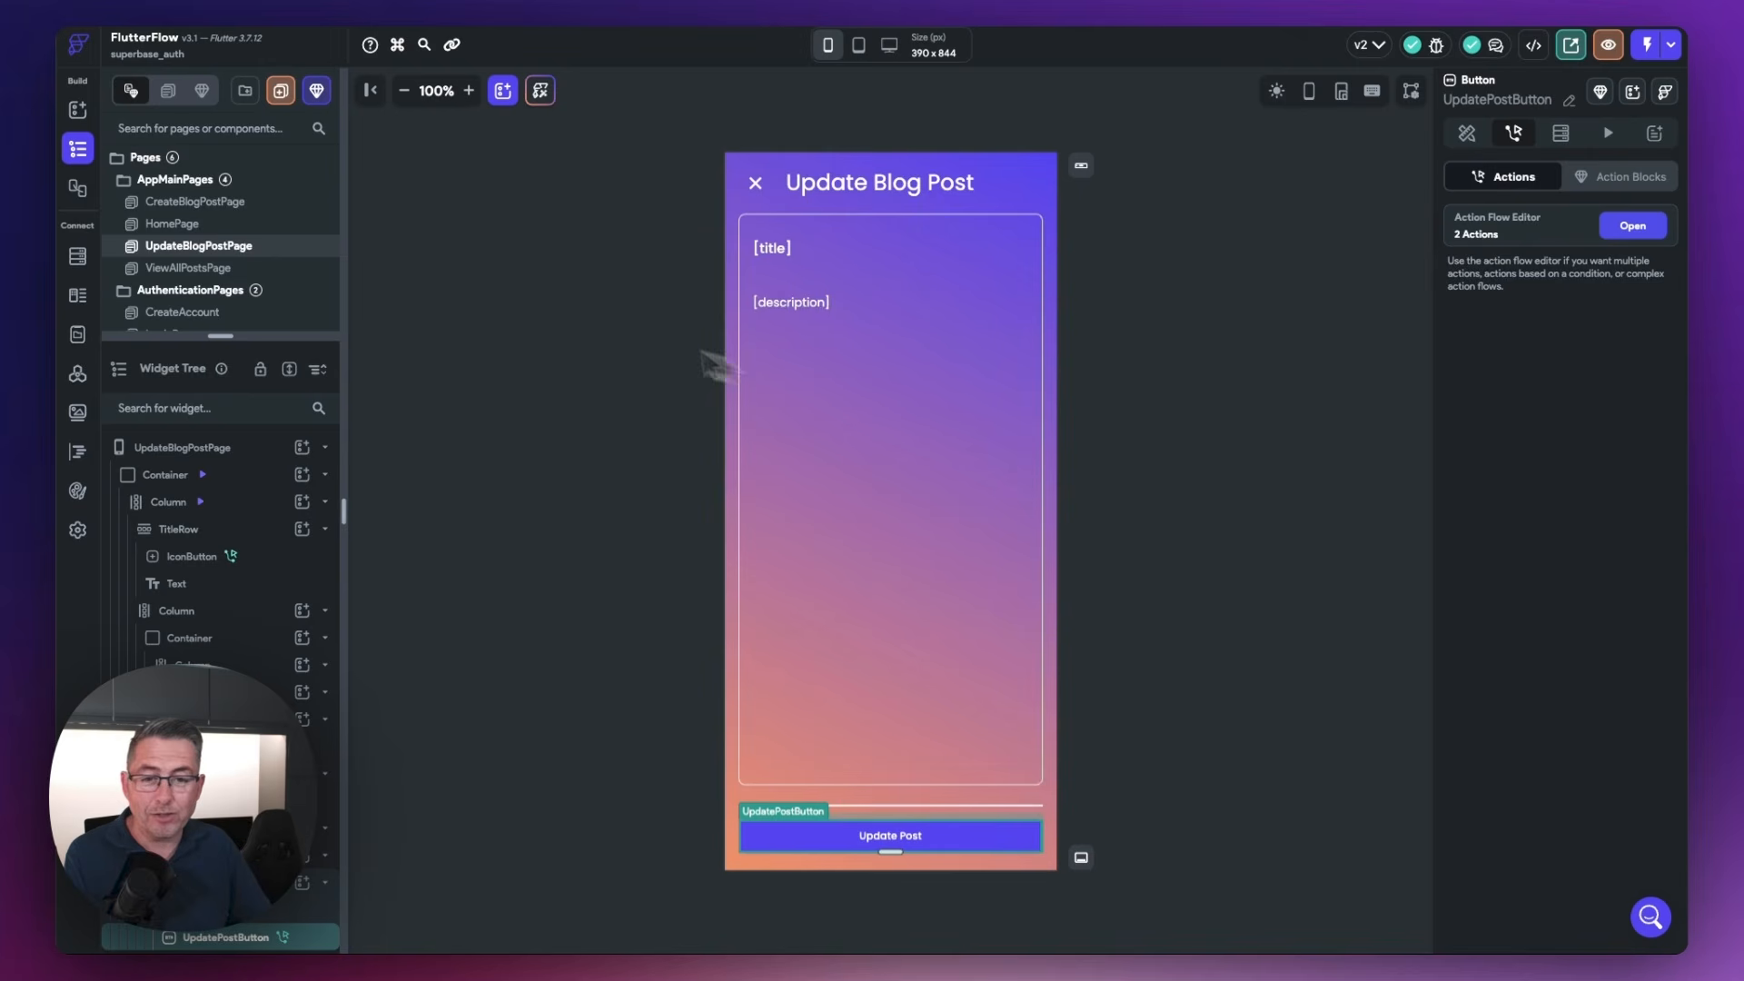
On the HomePage, select the DeletePostButton and open its action flow editor
left_click(175, 230)
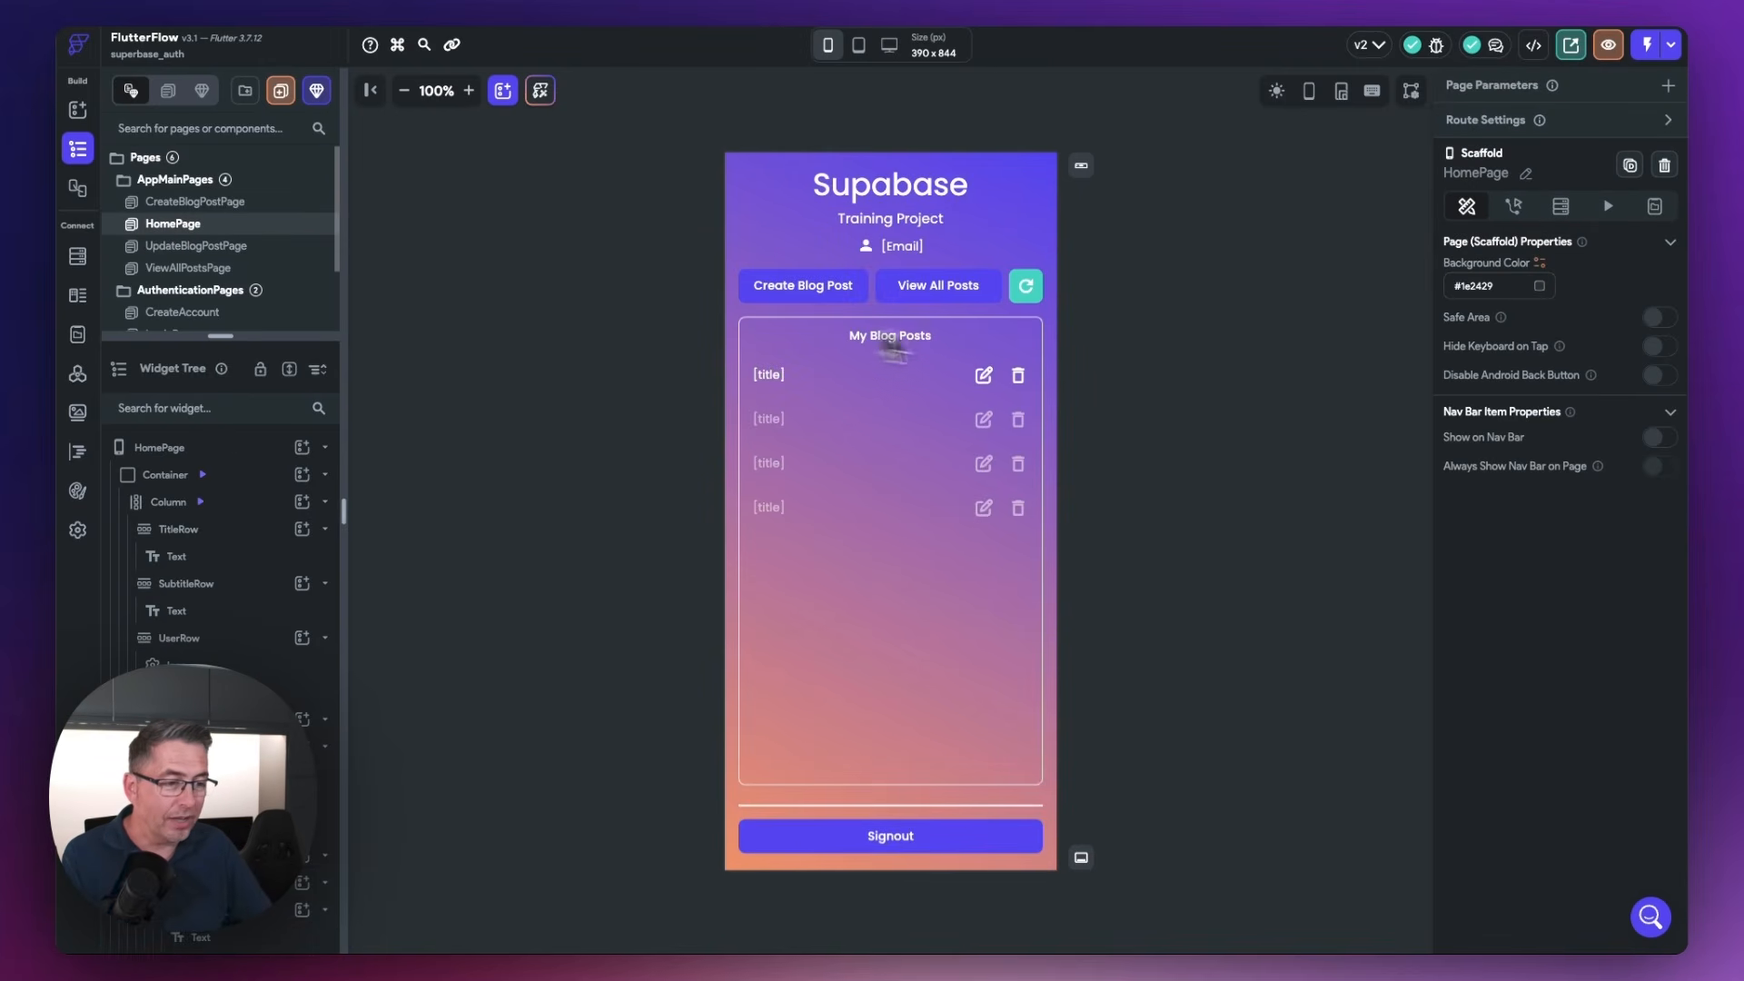
left_click(1018, 376)
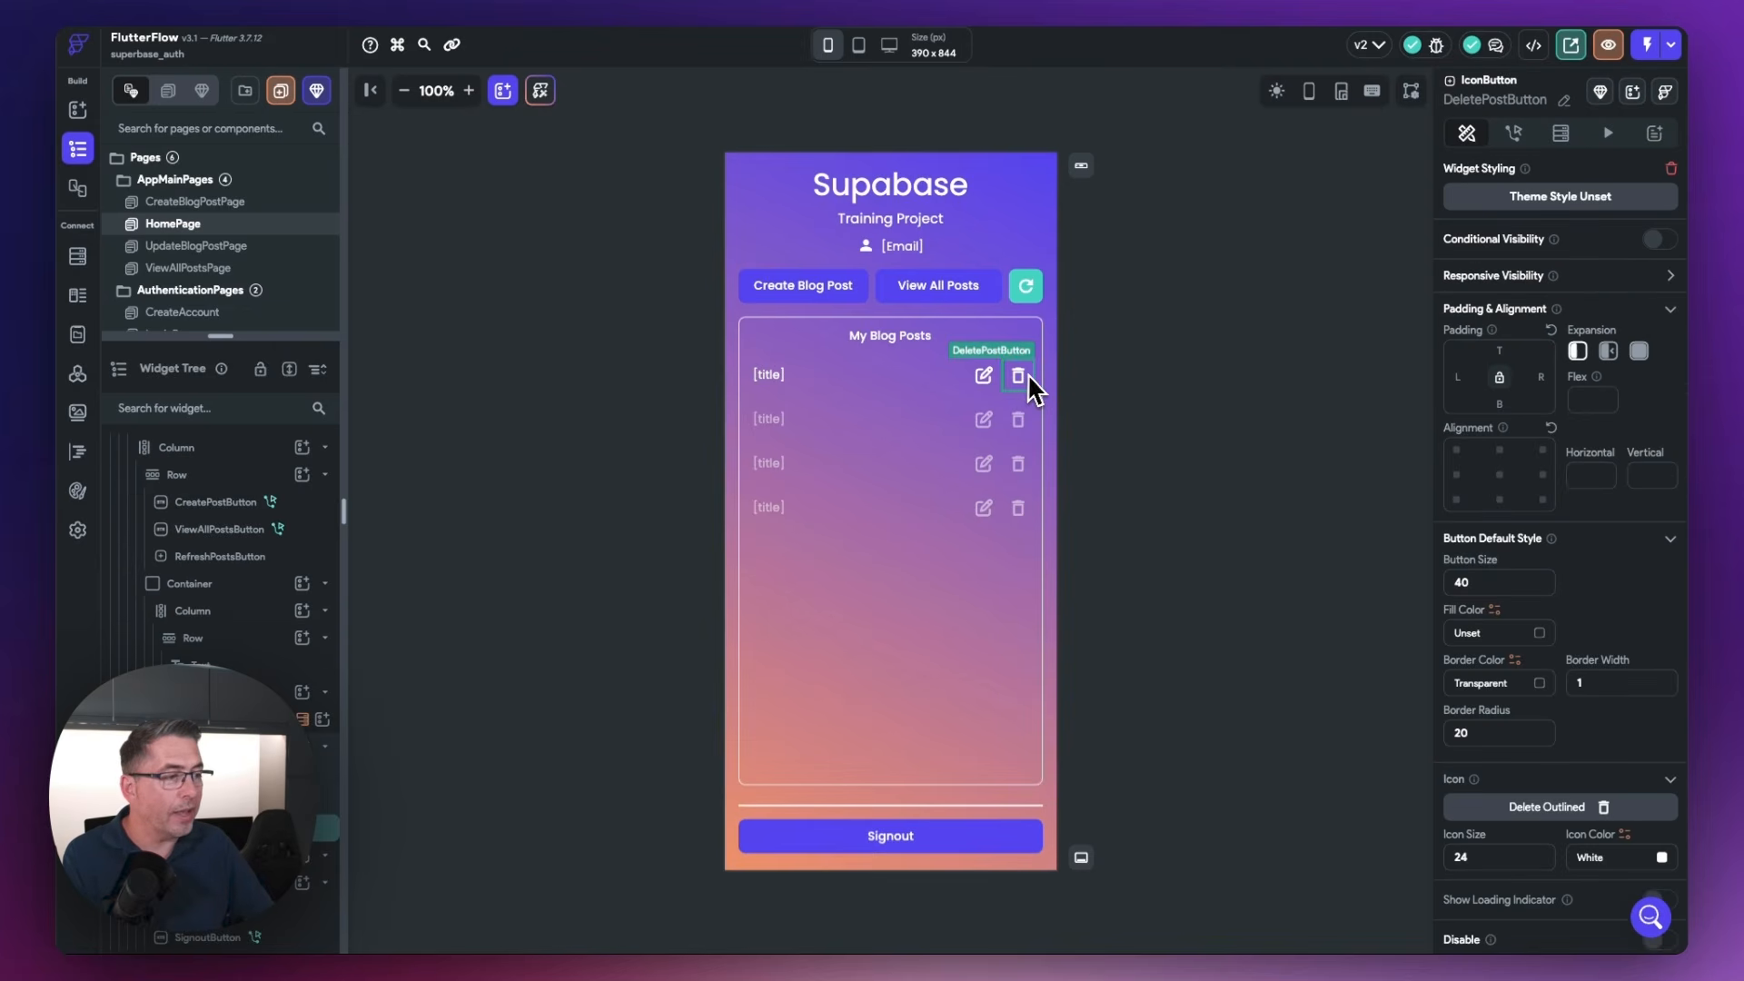
left_click(1514, 136)
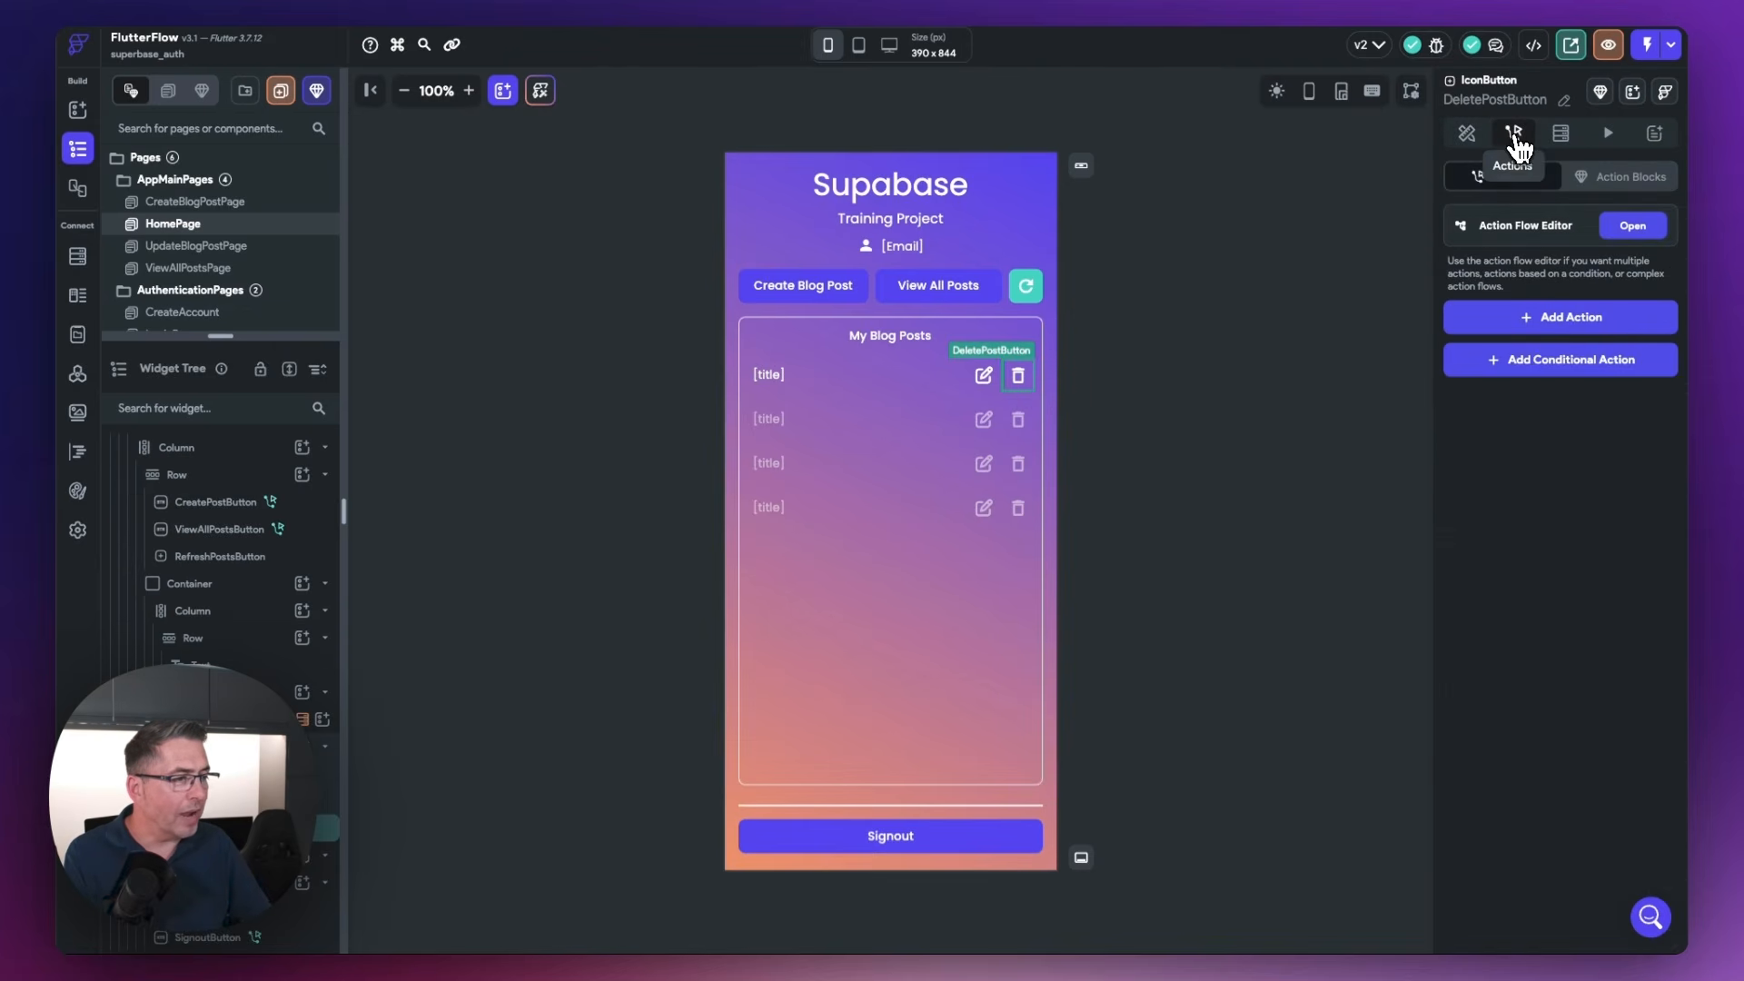
left_click(1636, 231)
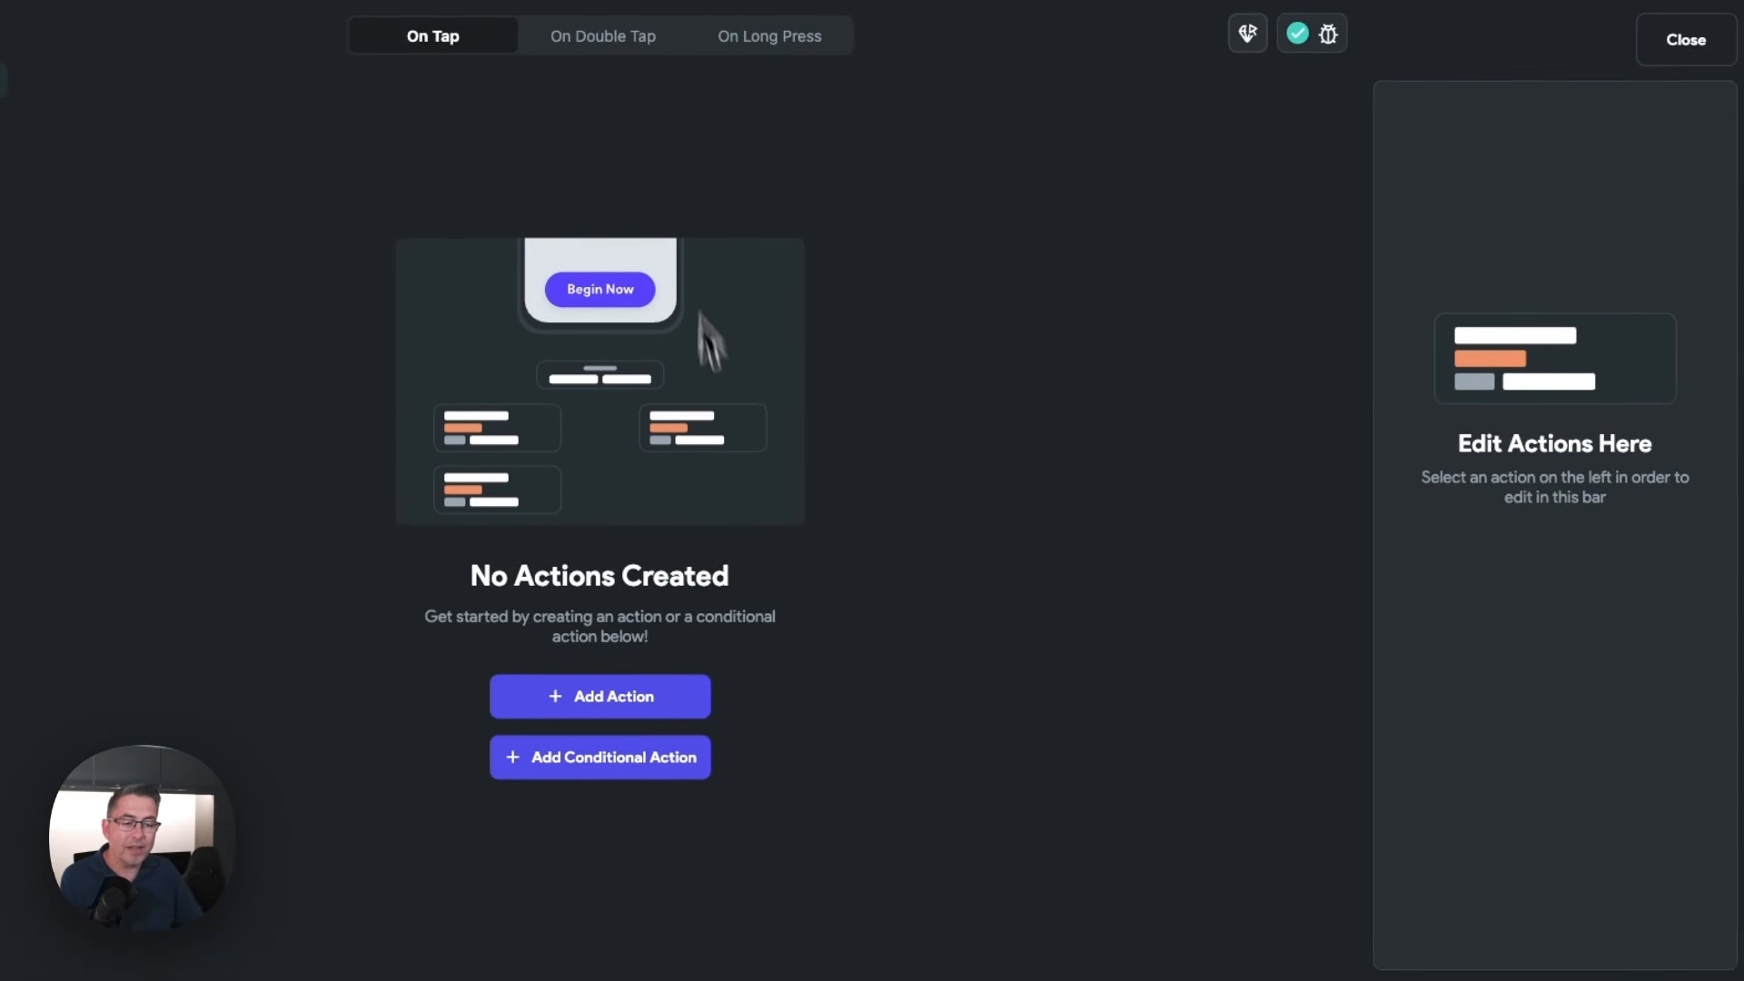
Add an On Tap action that makes a Supabase Delete Row call on the posts table
left_click(683, 696)
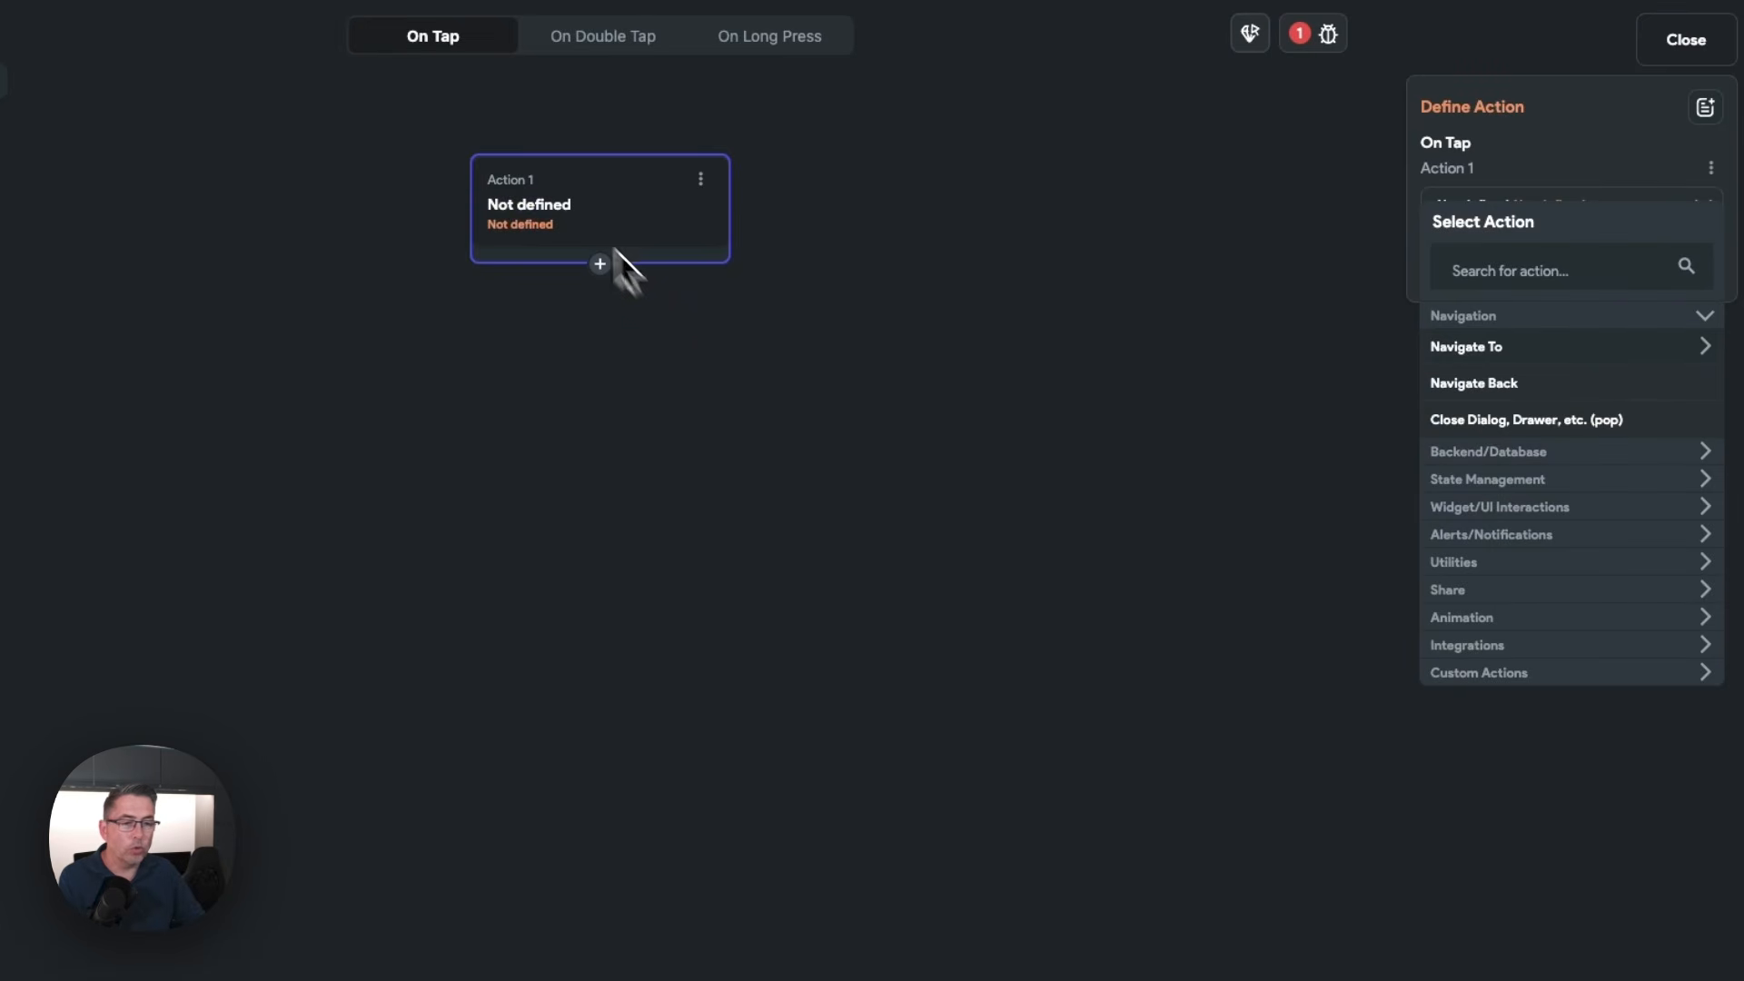
left_click(1525, 273)
type("supa")
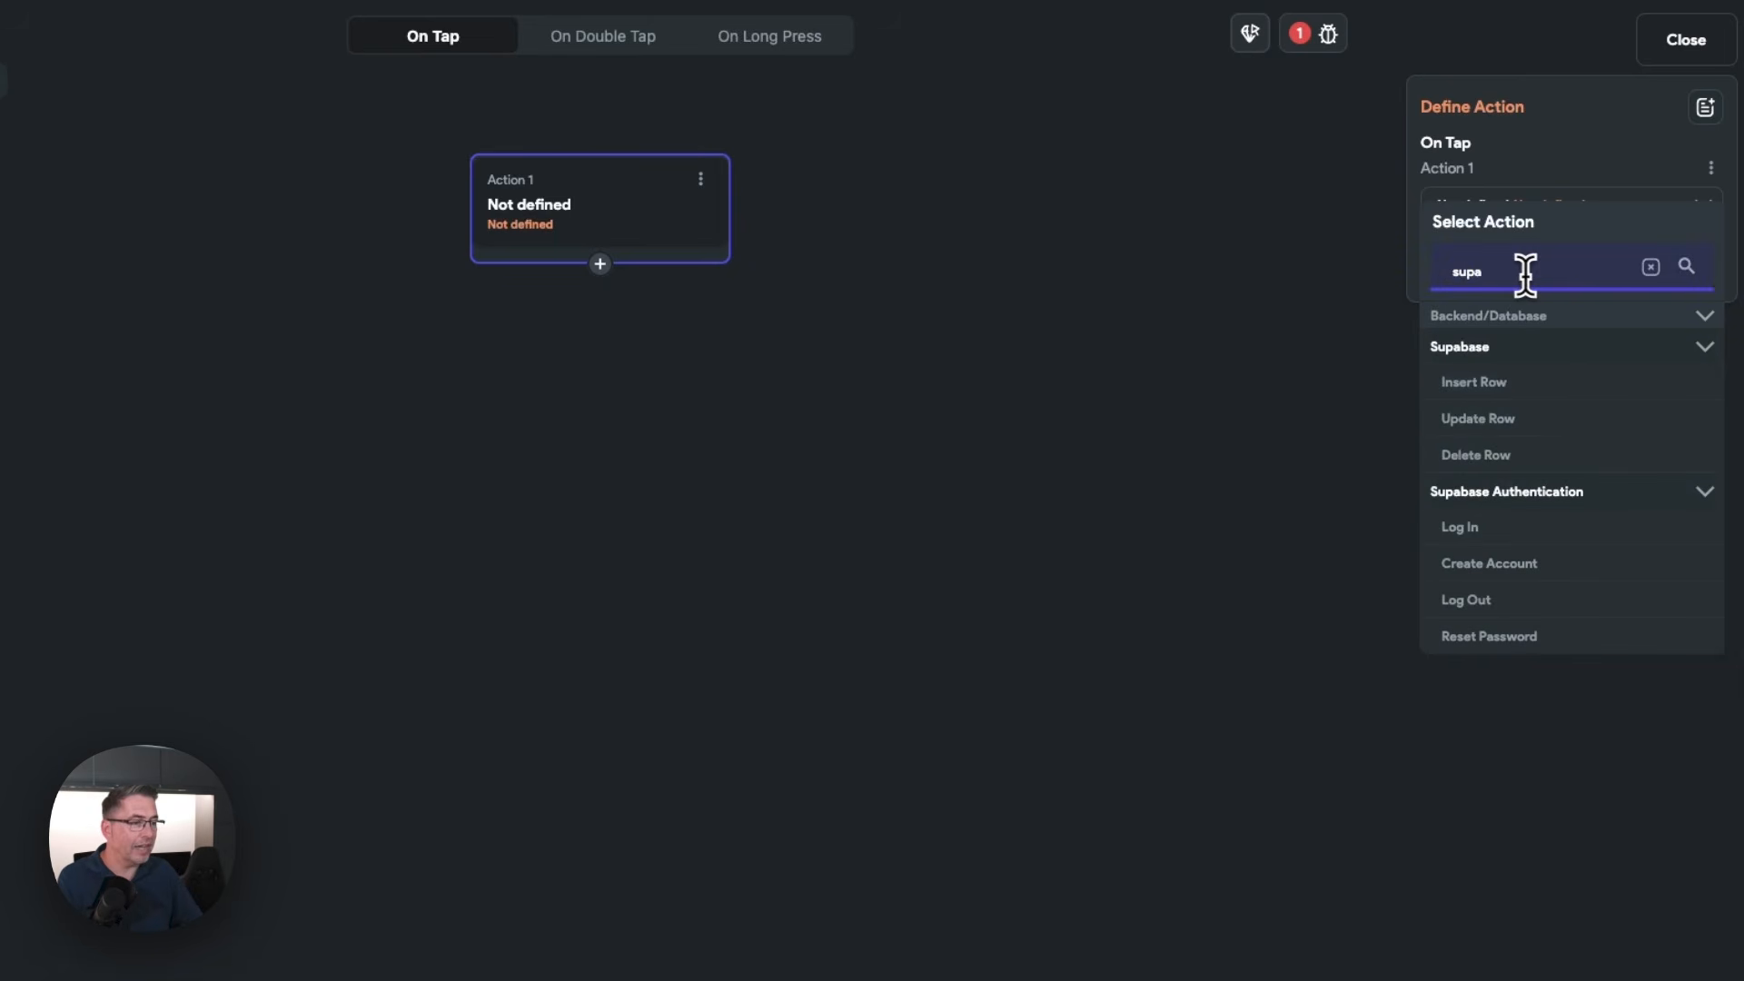
left_click(1479, 456)
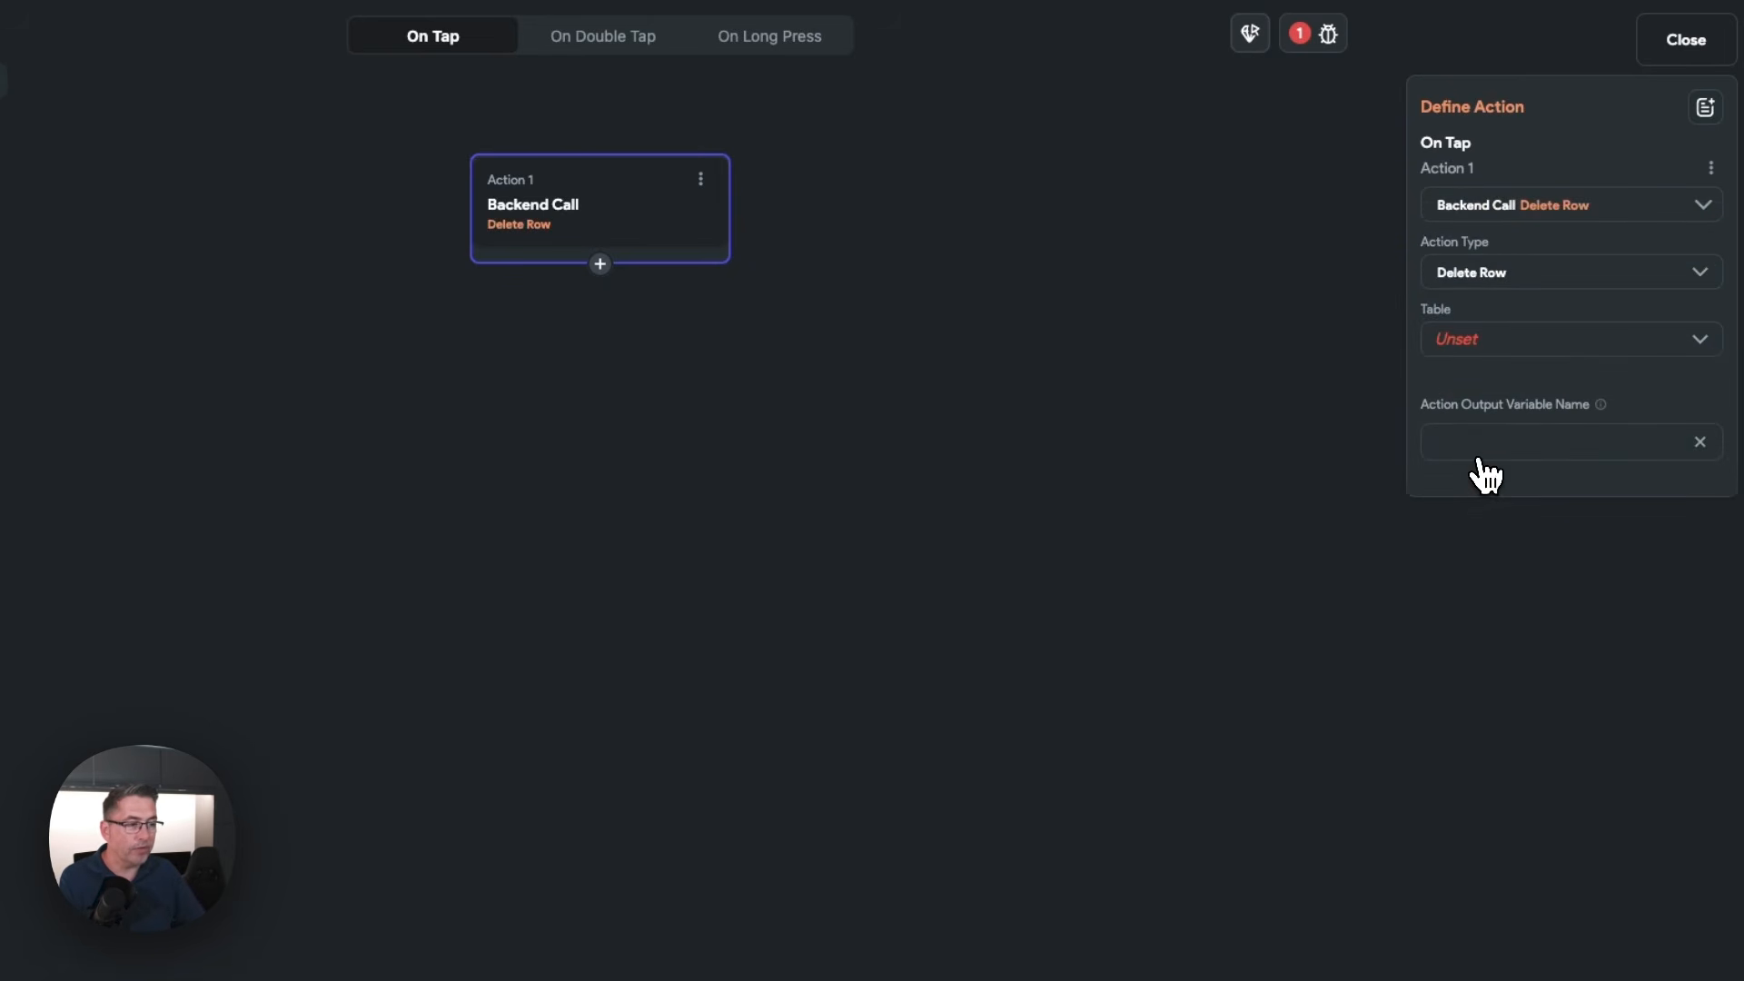
left_click(1491, 344)
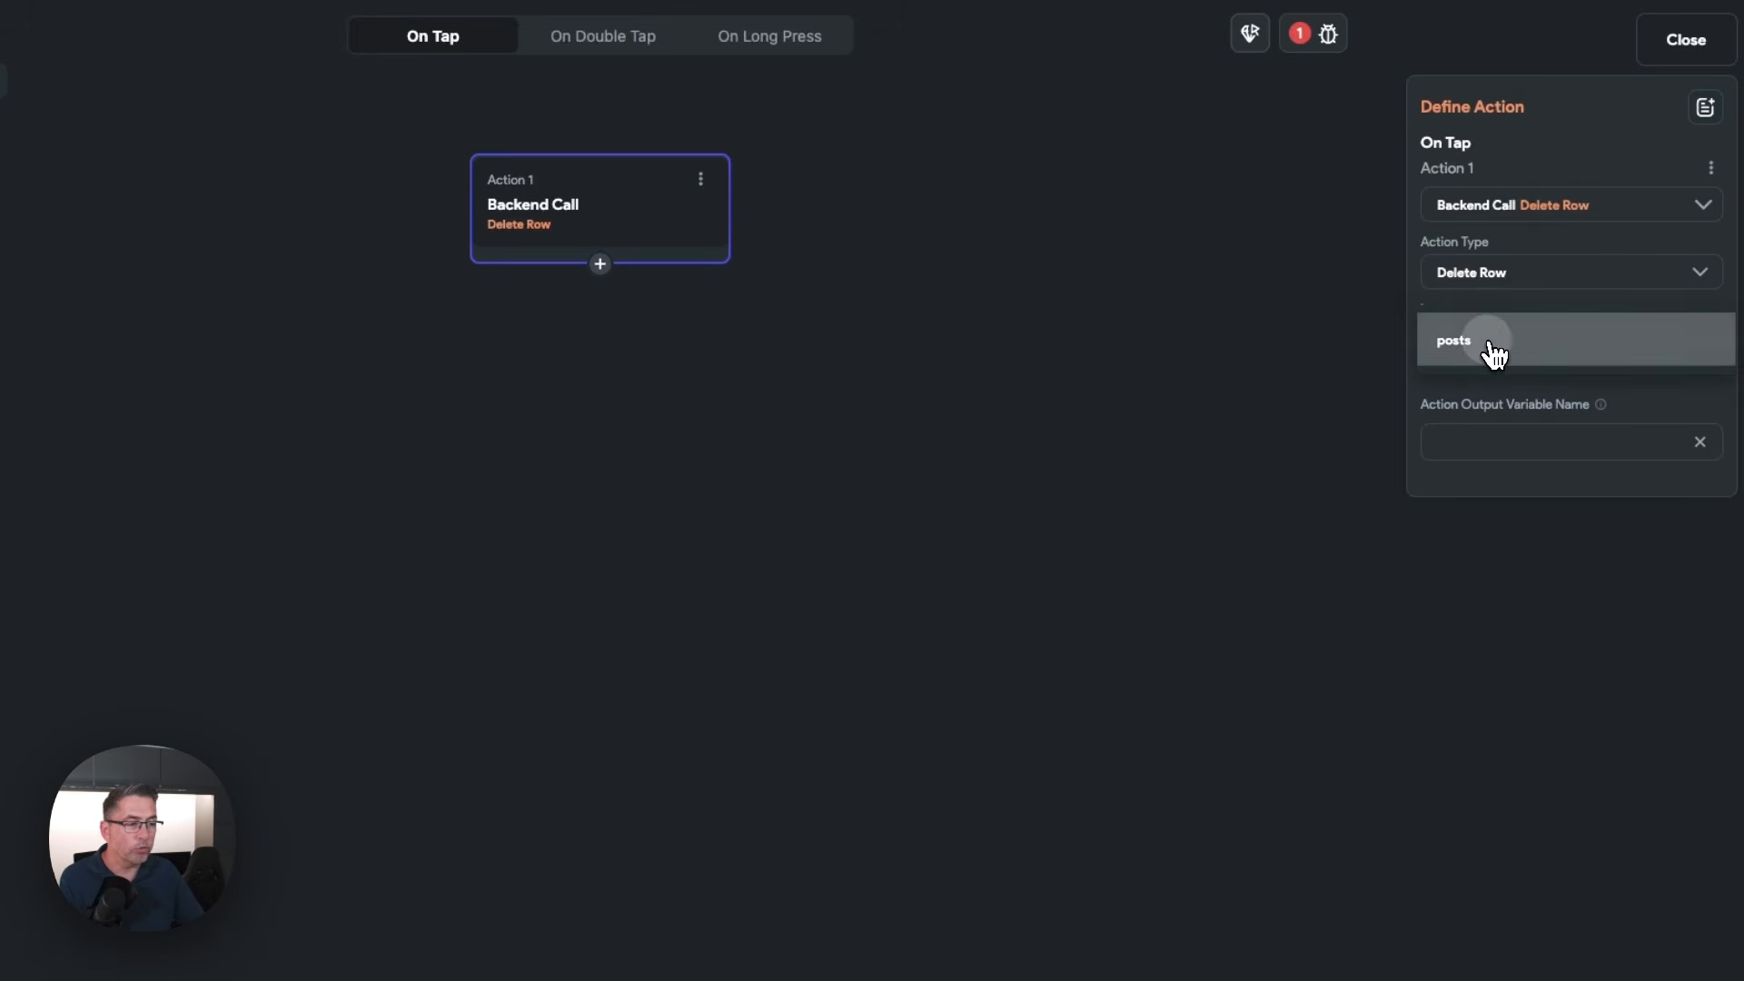
left_click(1490, 350)
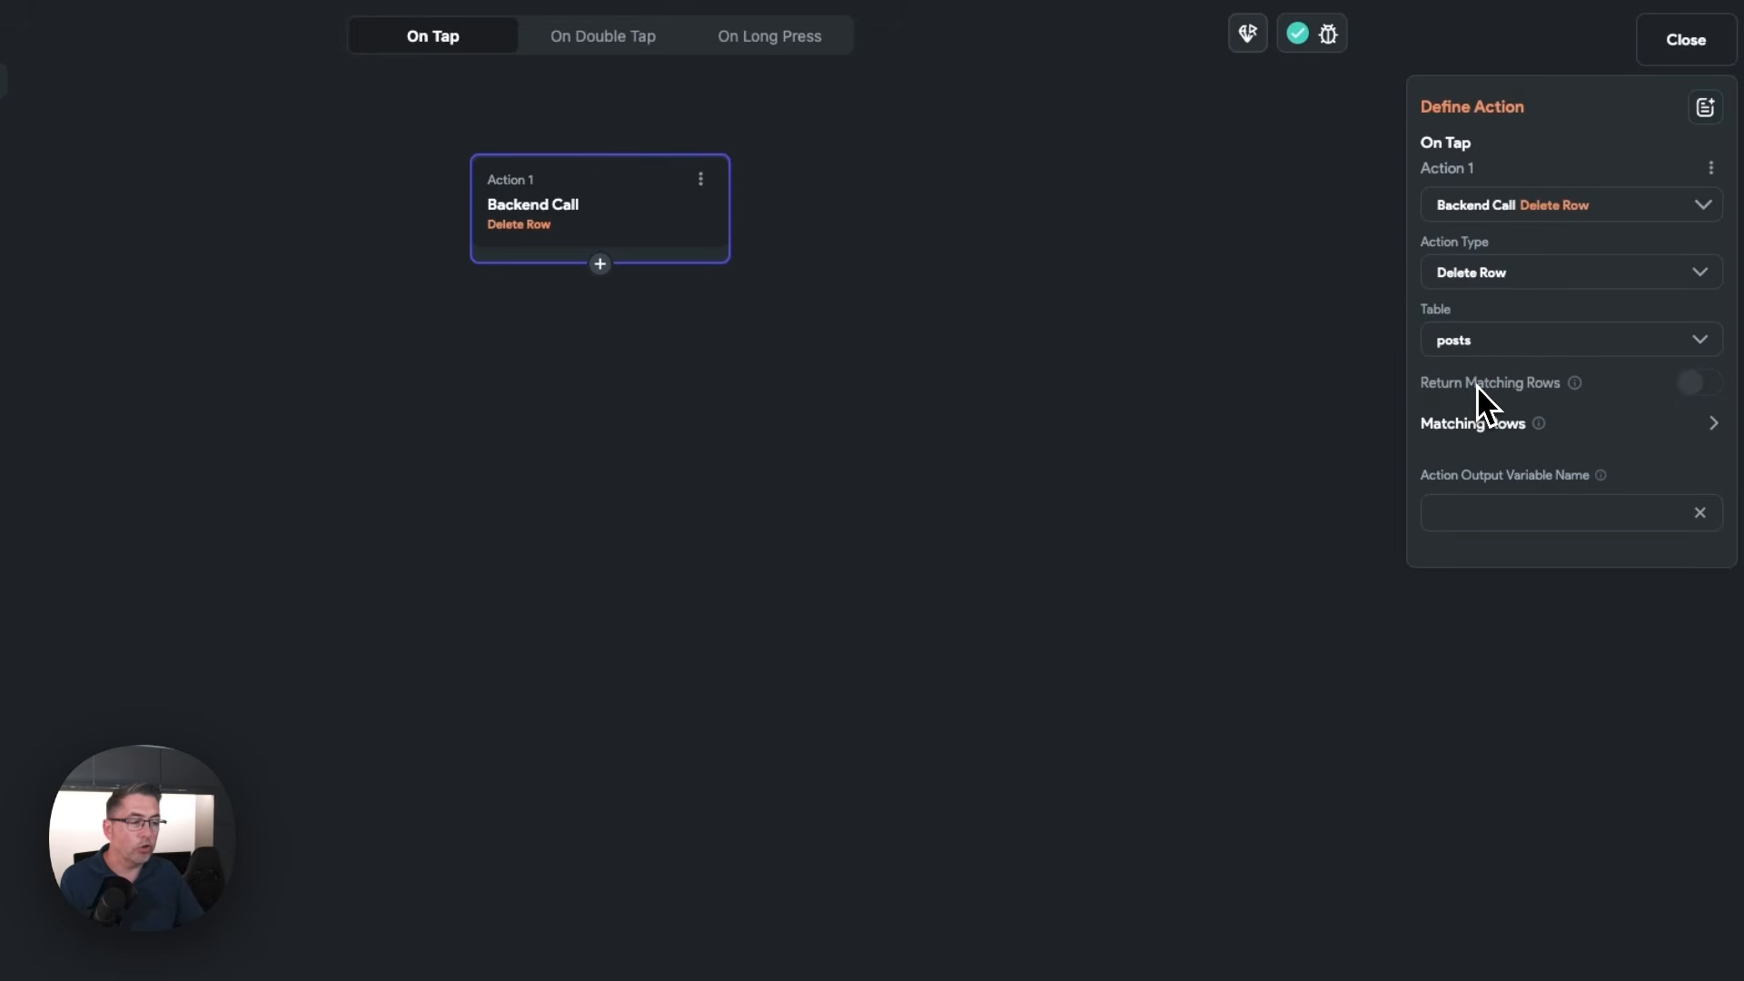
Add a matching rows filter to the Delete Row action on the id field with the relation Equal To
left_click(1484, 435)
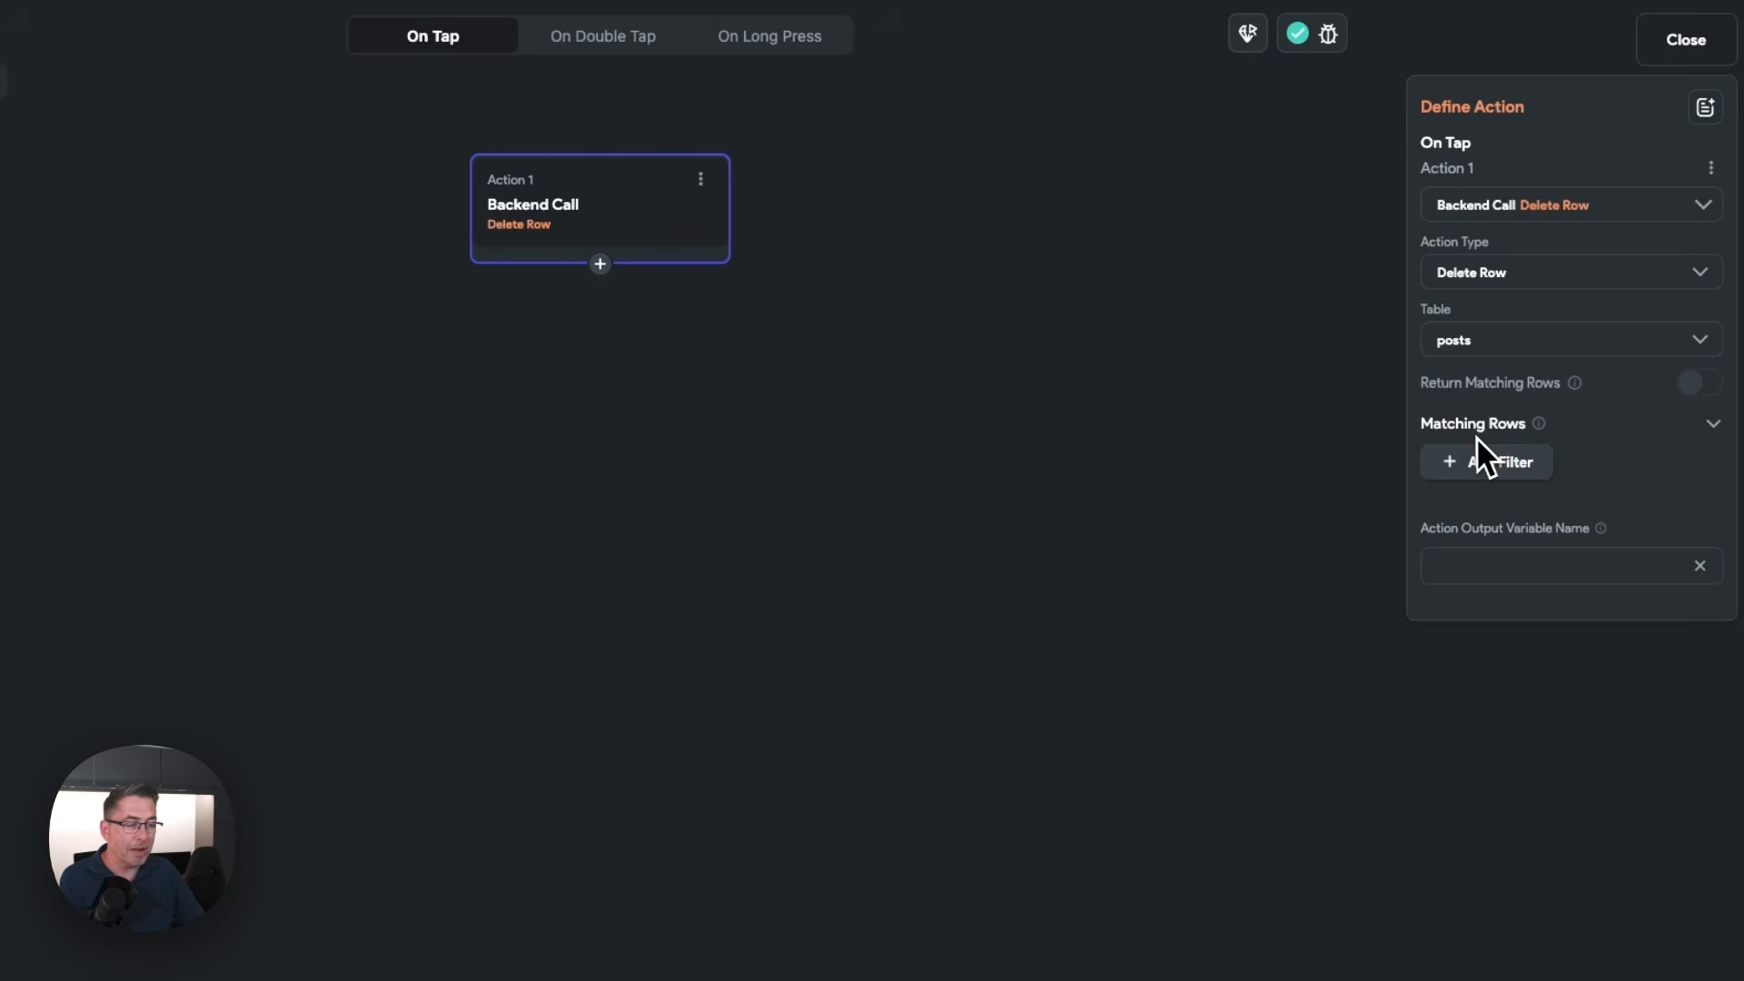
left_click(1479, 468)
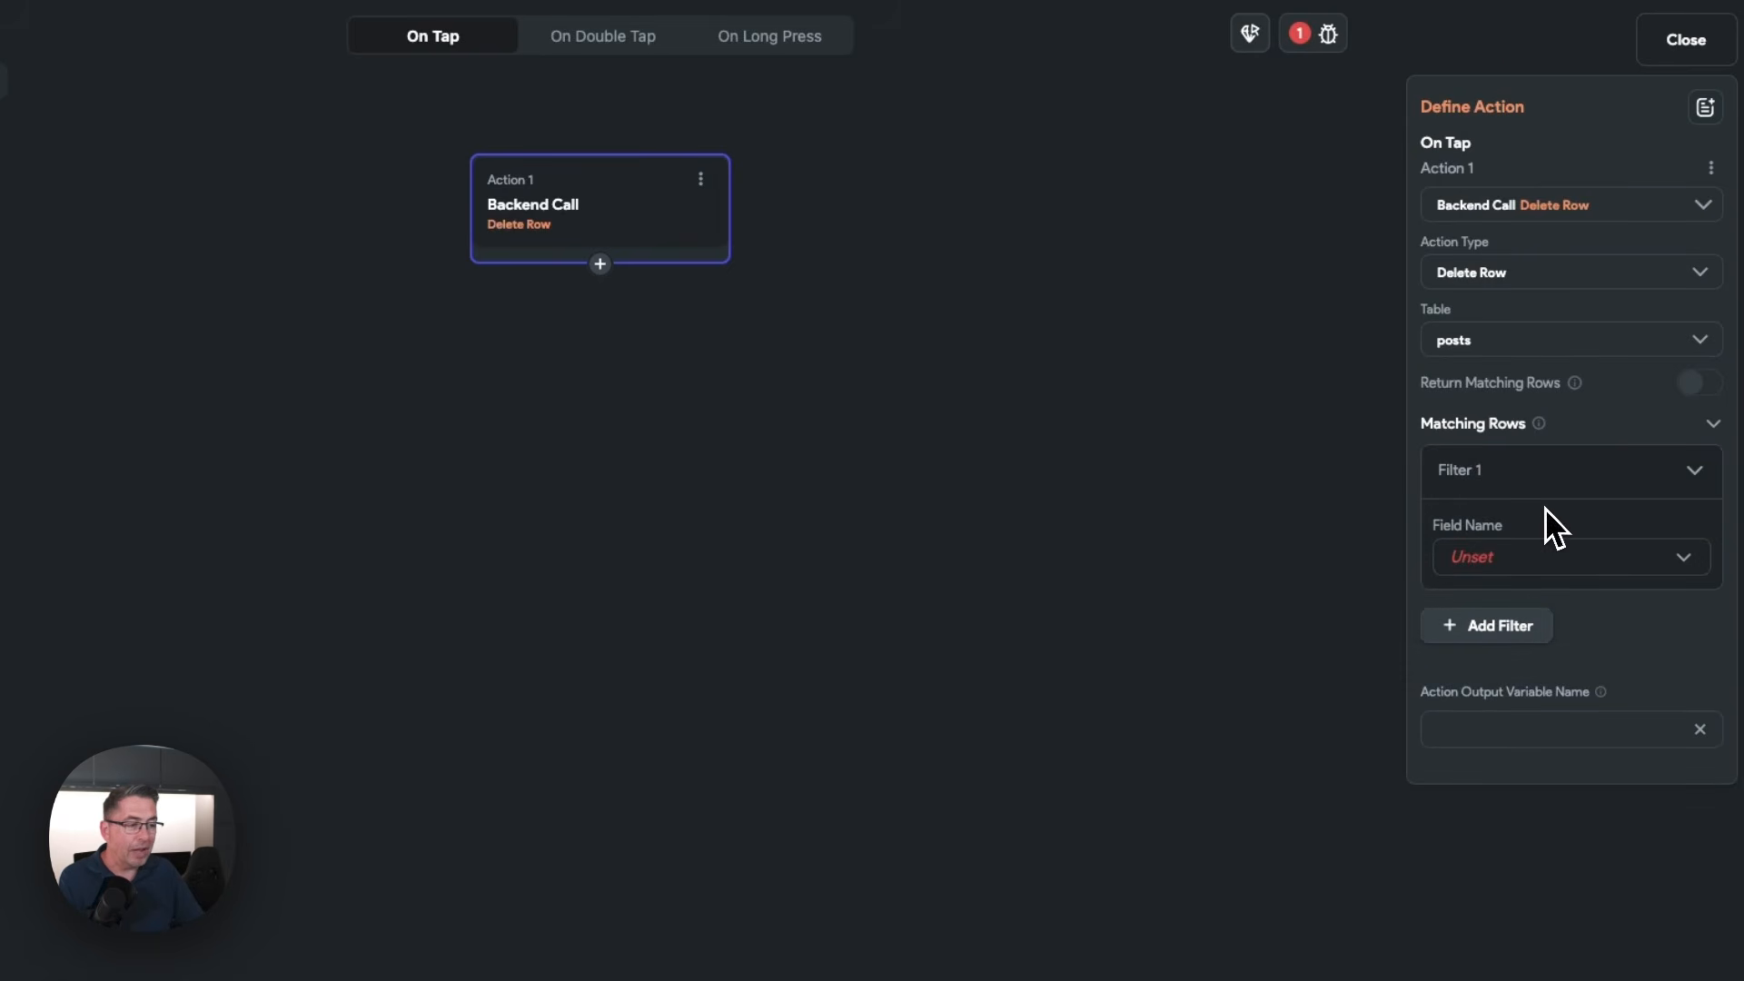
left_click(1488, 565)
left_click(1482, 561)
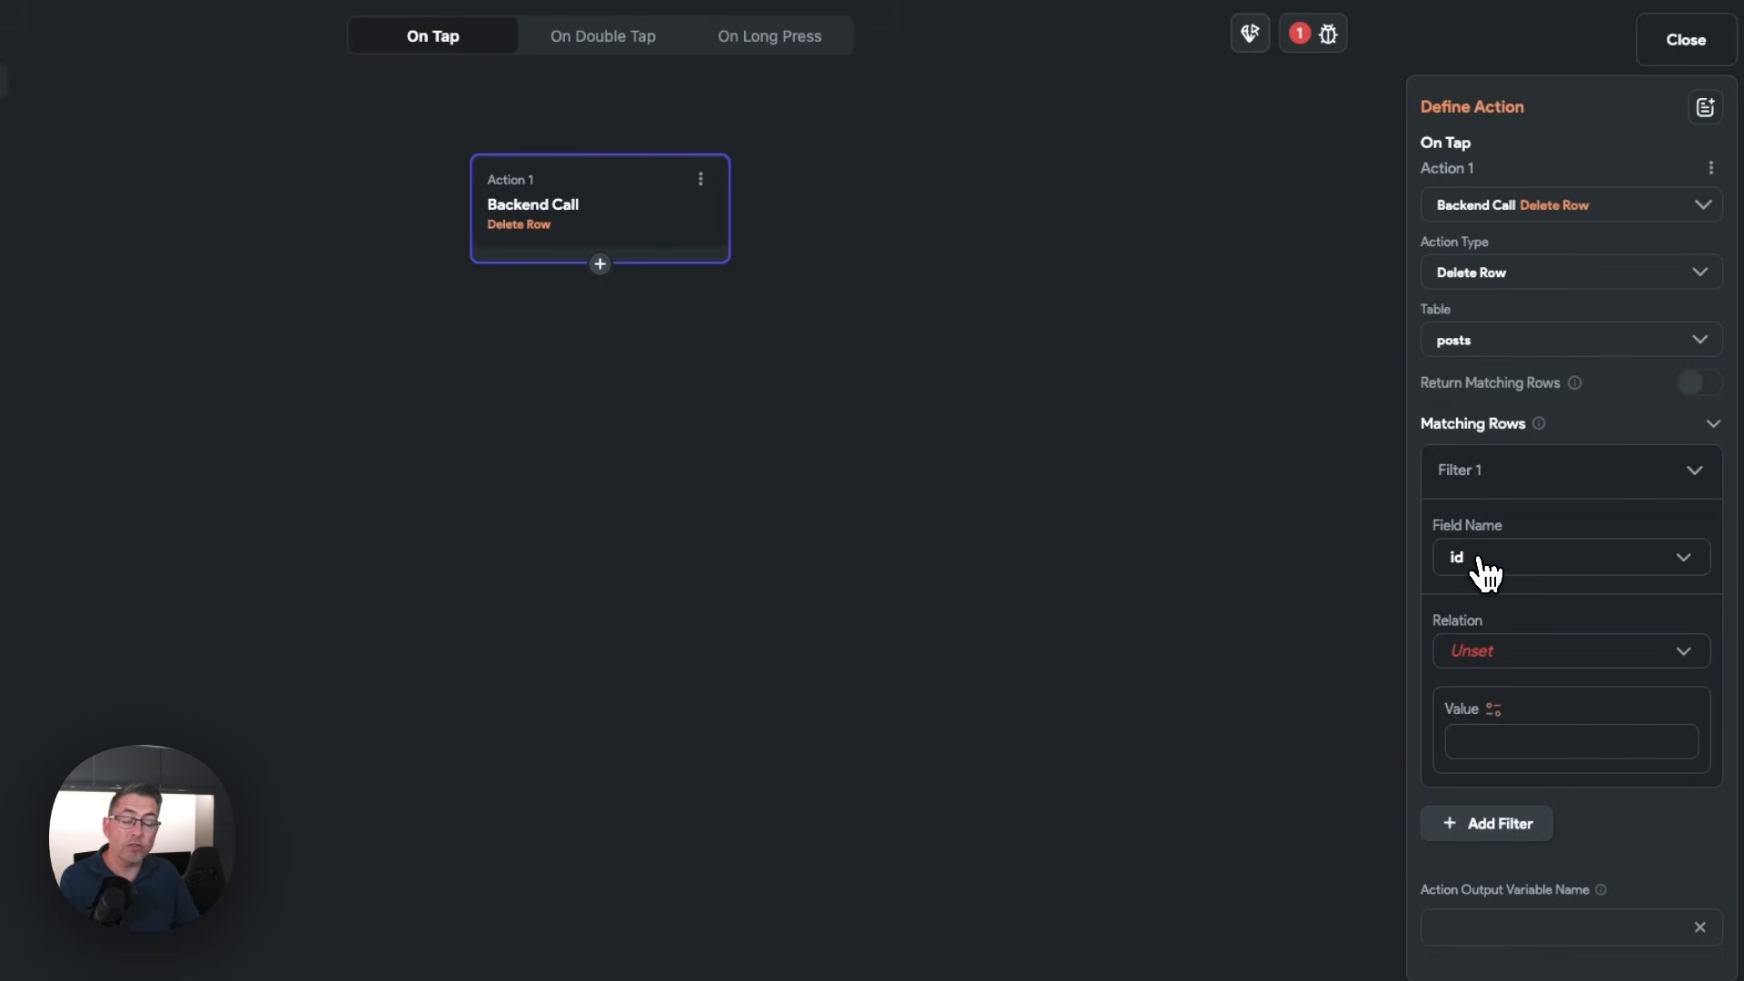
left_click(1476, 648)
left_click(1481, 652)
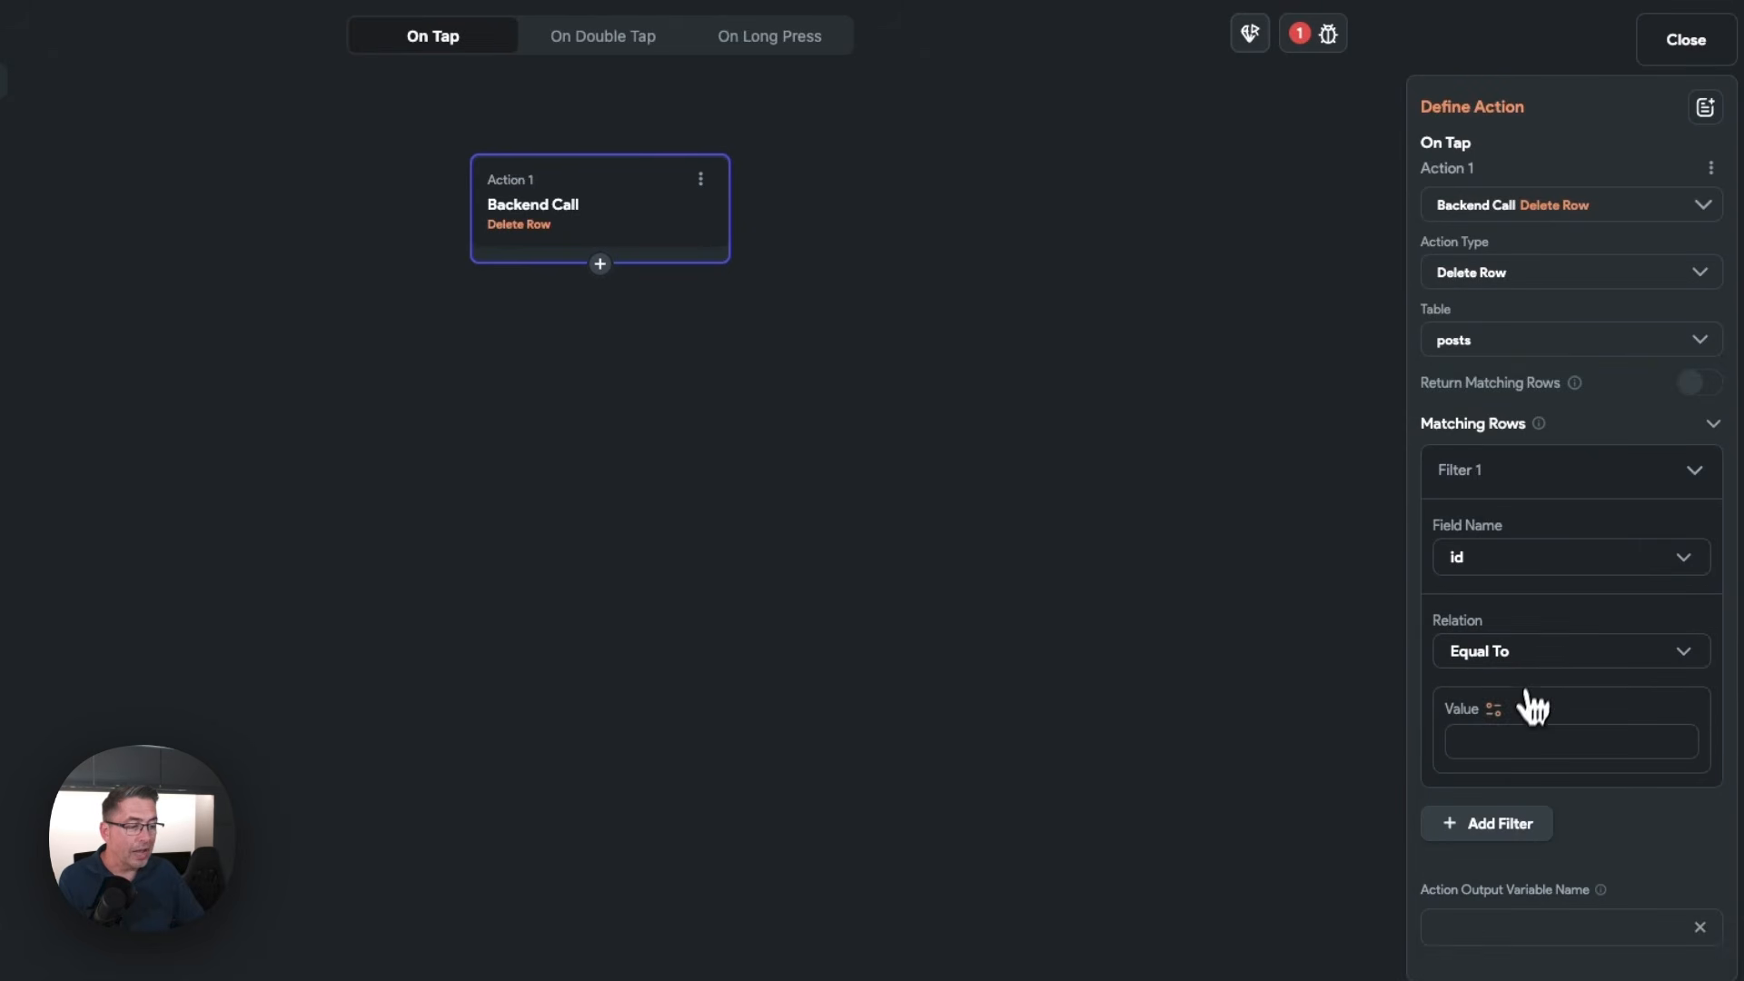
Set the Delete Row filter's value to the id of the posts Row
left_click(1494, 712)
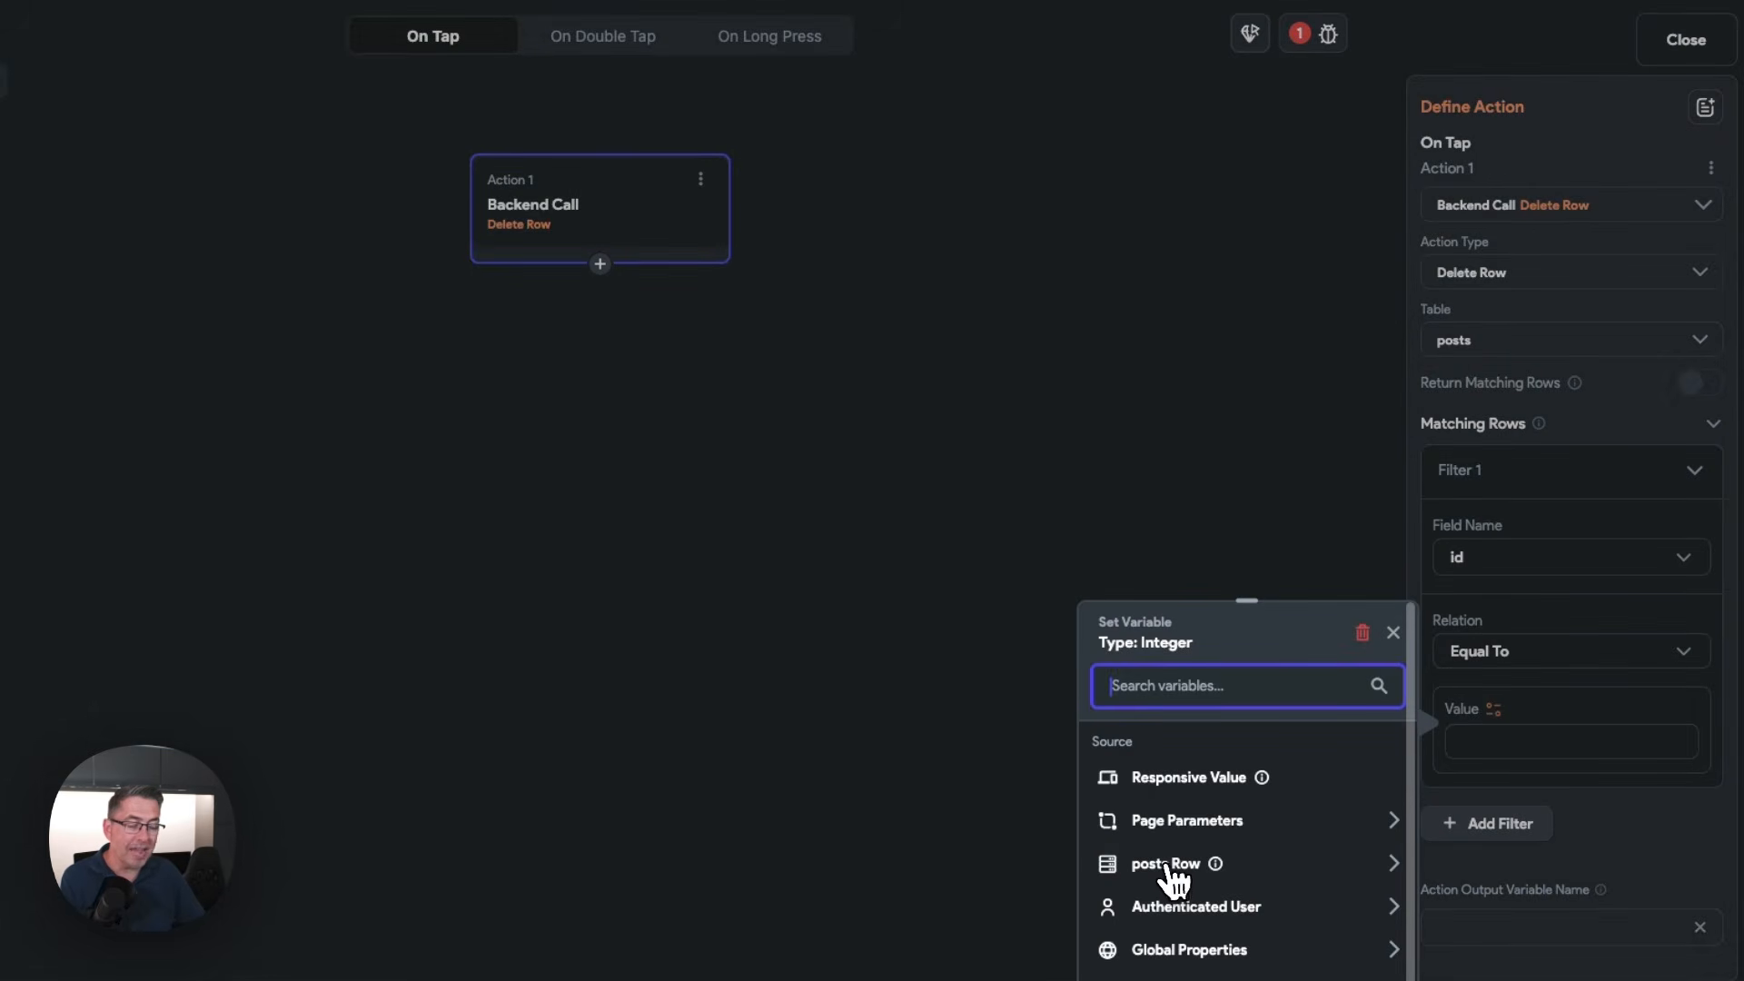
left_click(1167, 865)
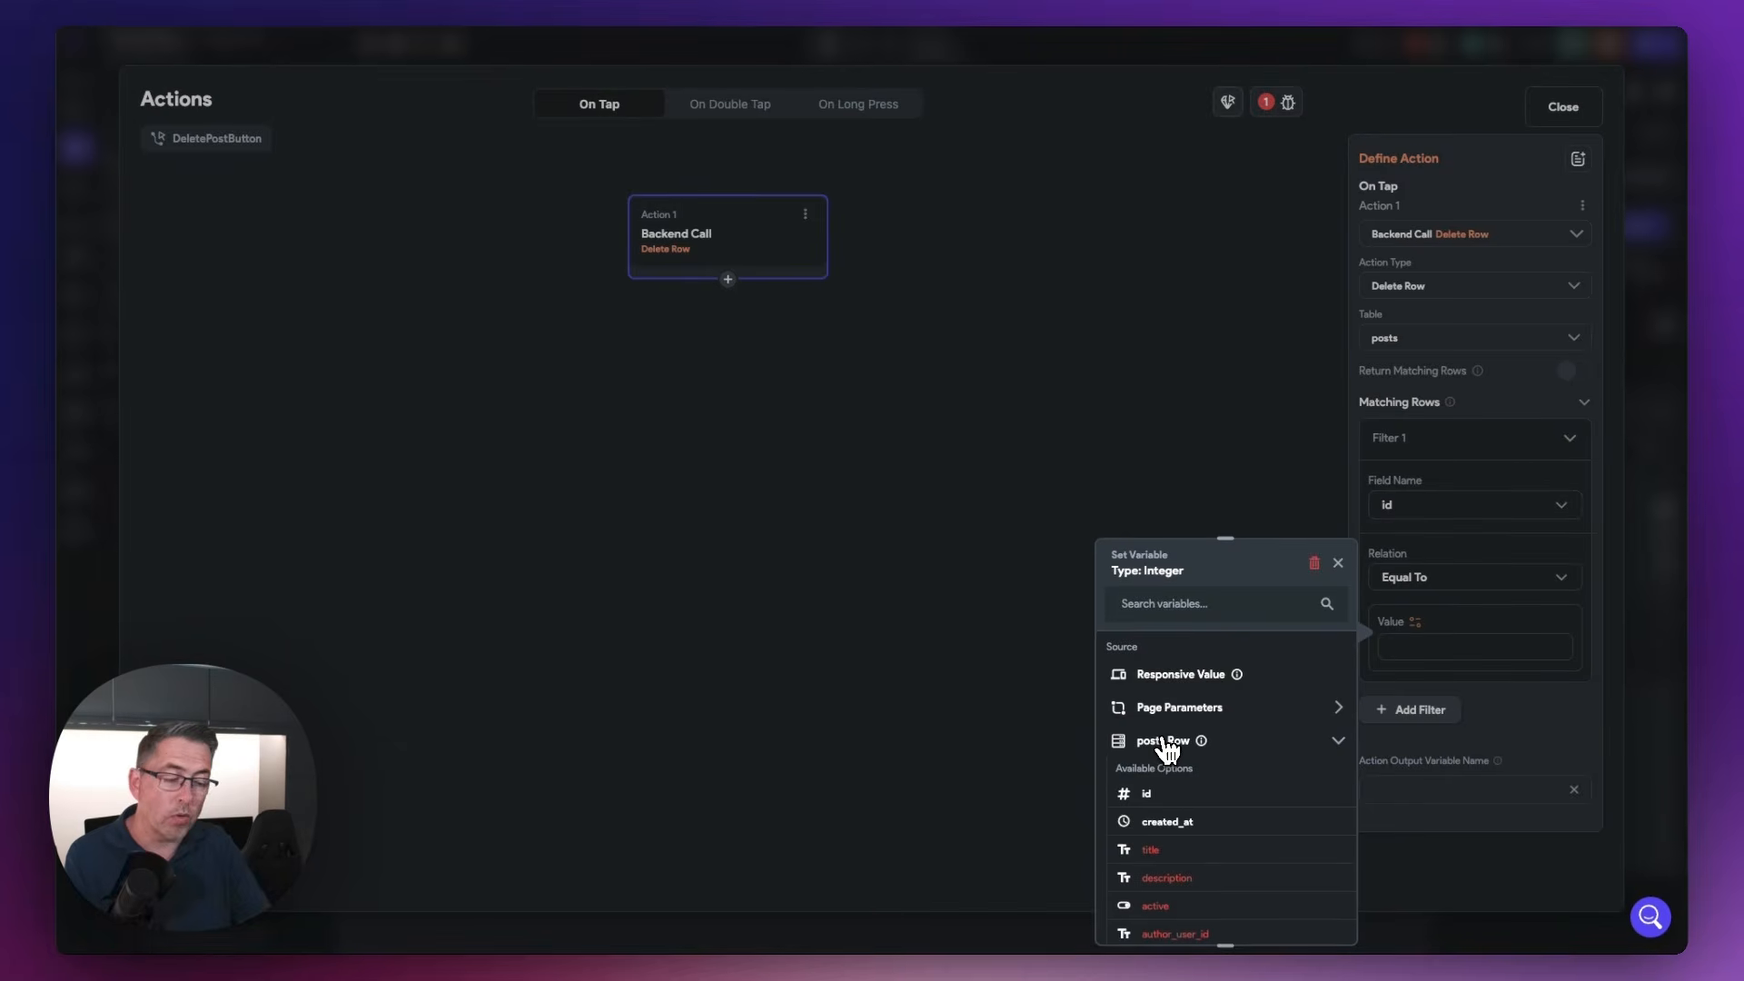
left_click(1147, 794)
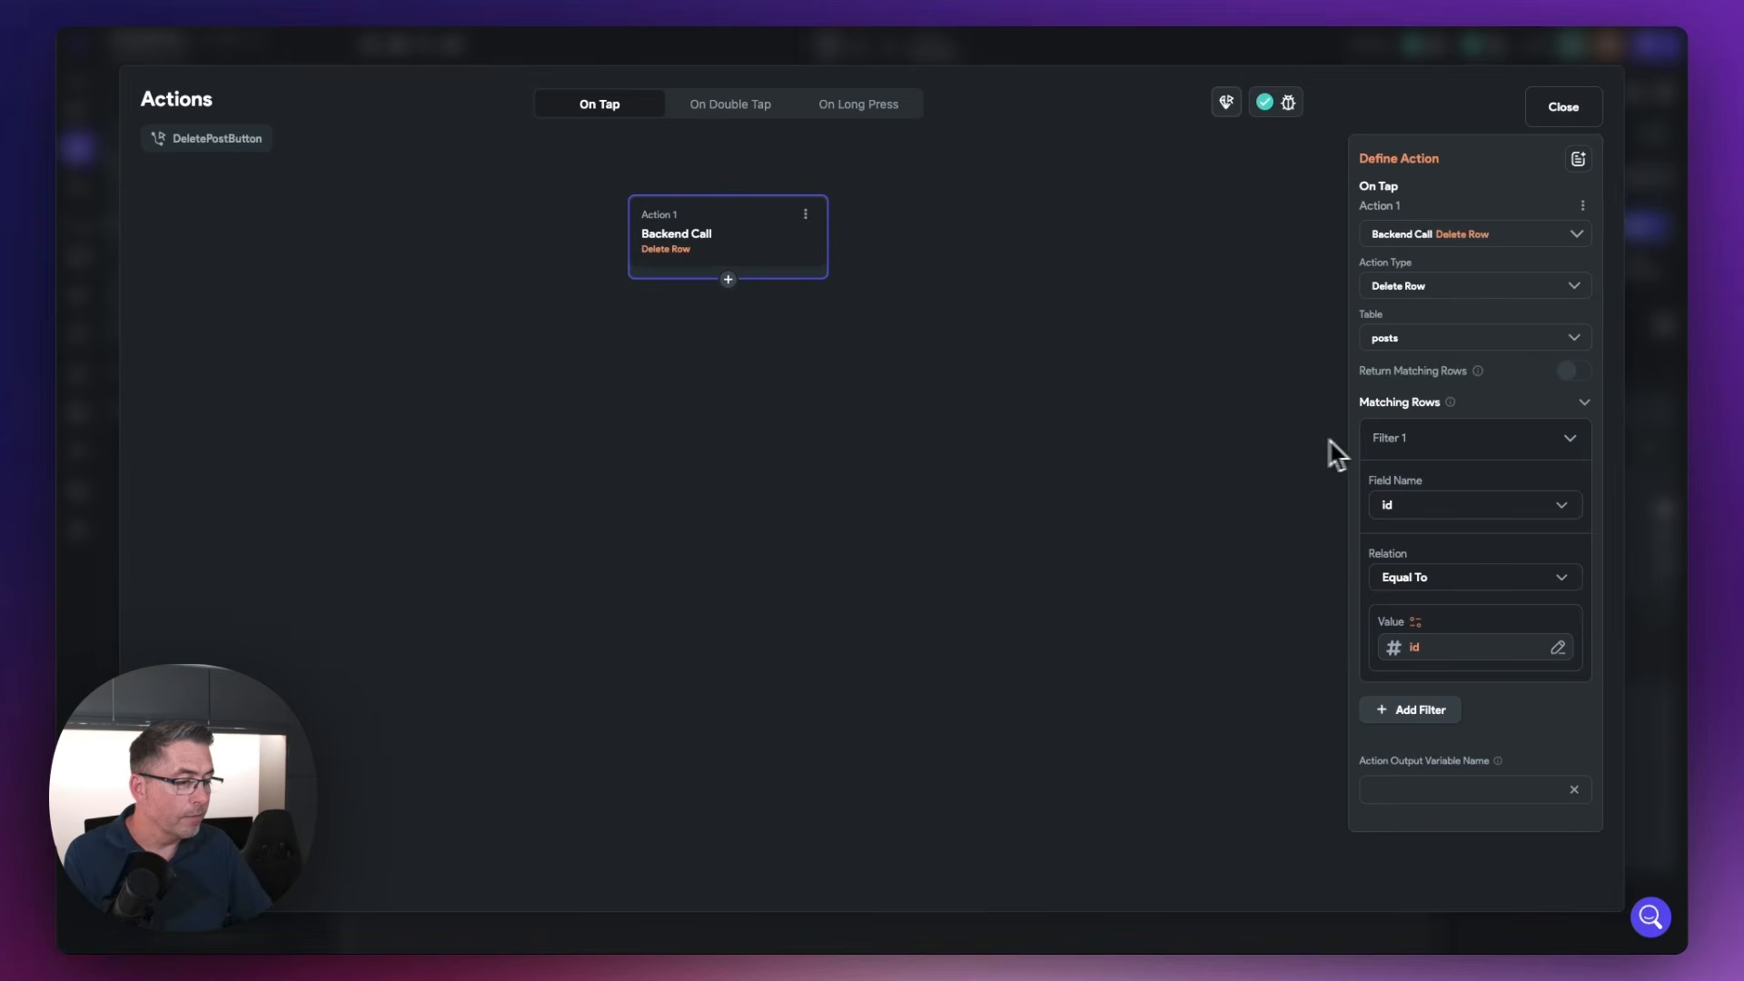
Add a second action, Refresh Database Request, that refreshes MyBlogPostsListView, and close the action flow editor
left_click(729, 280)
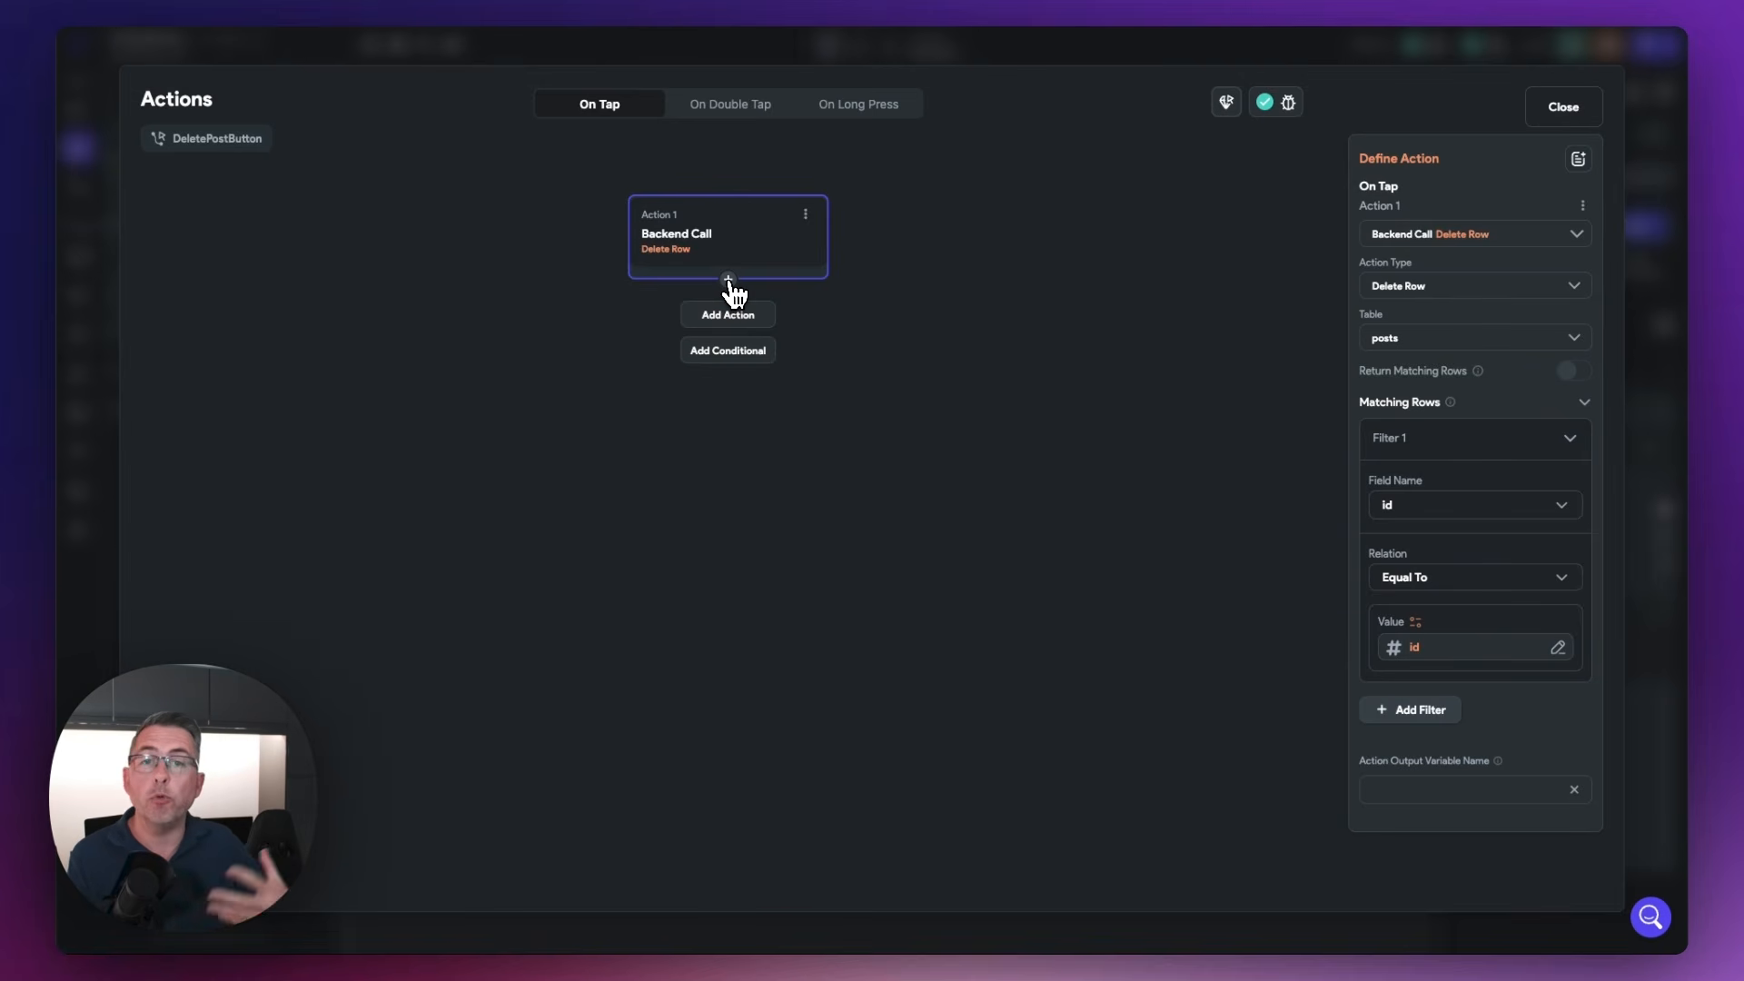
left_click(759, 318)
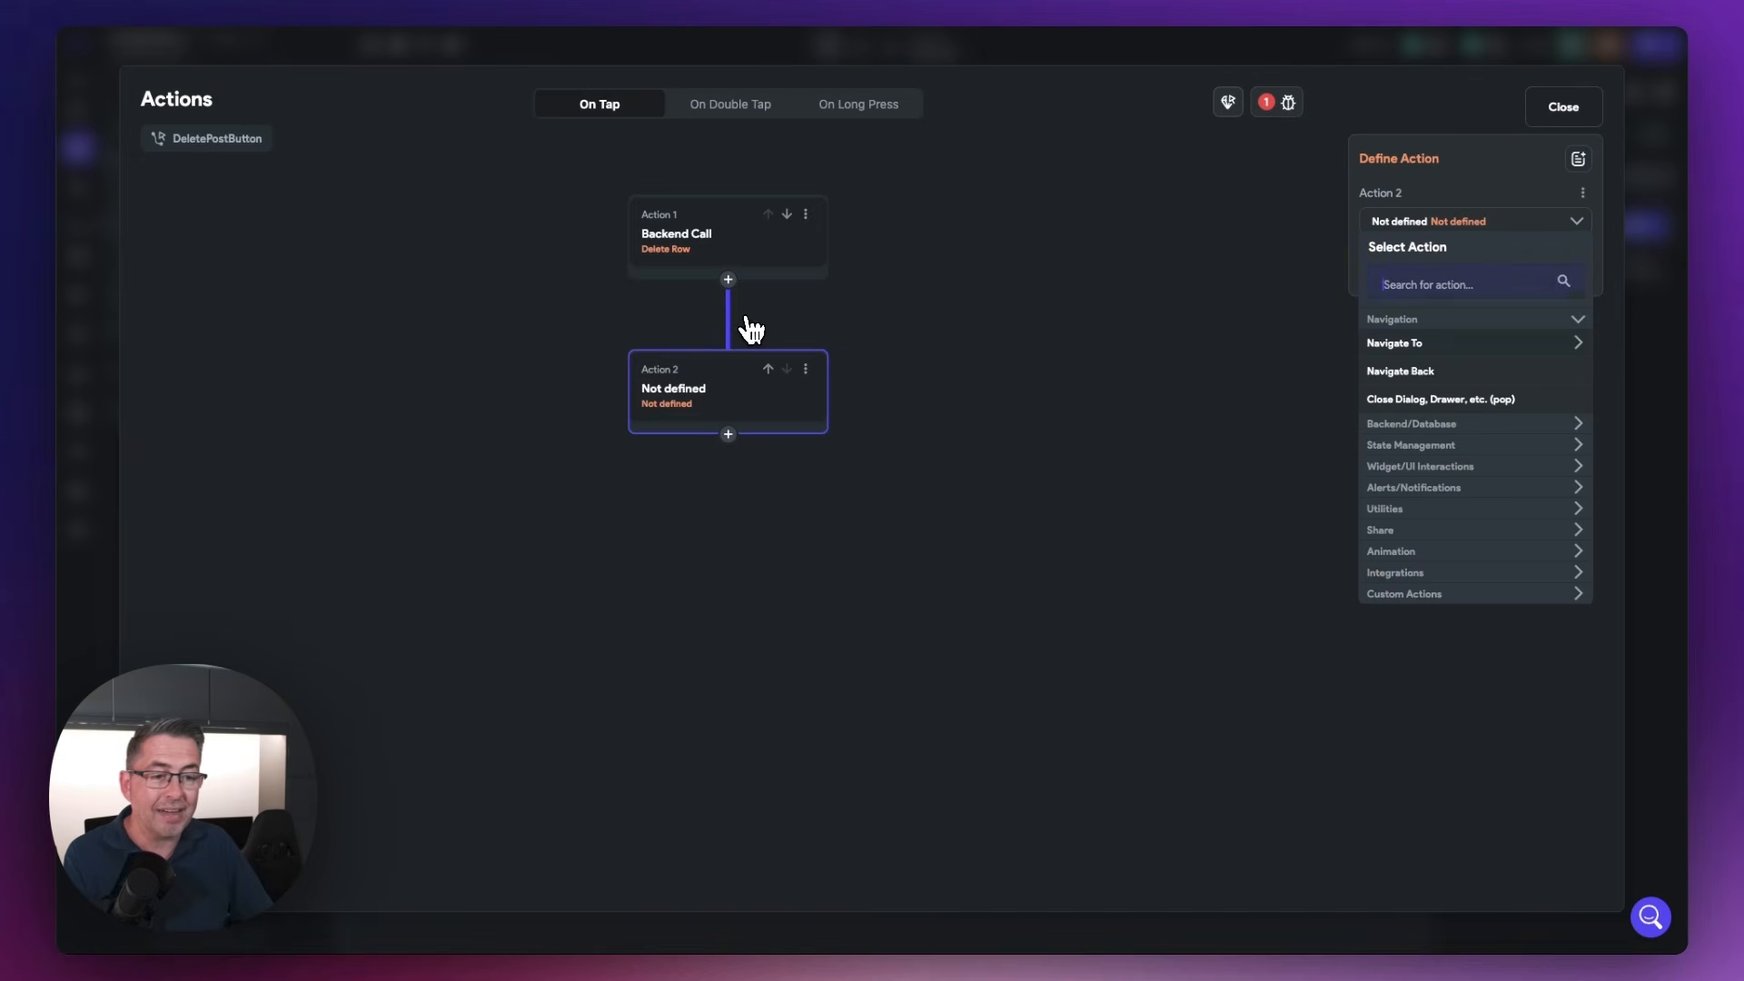
type("refre")
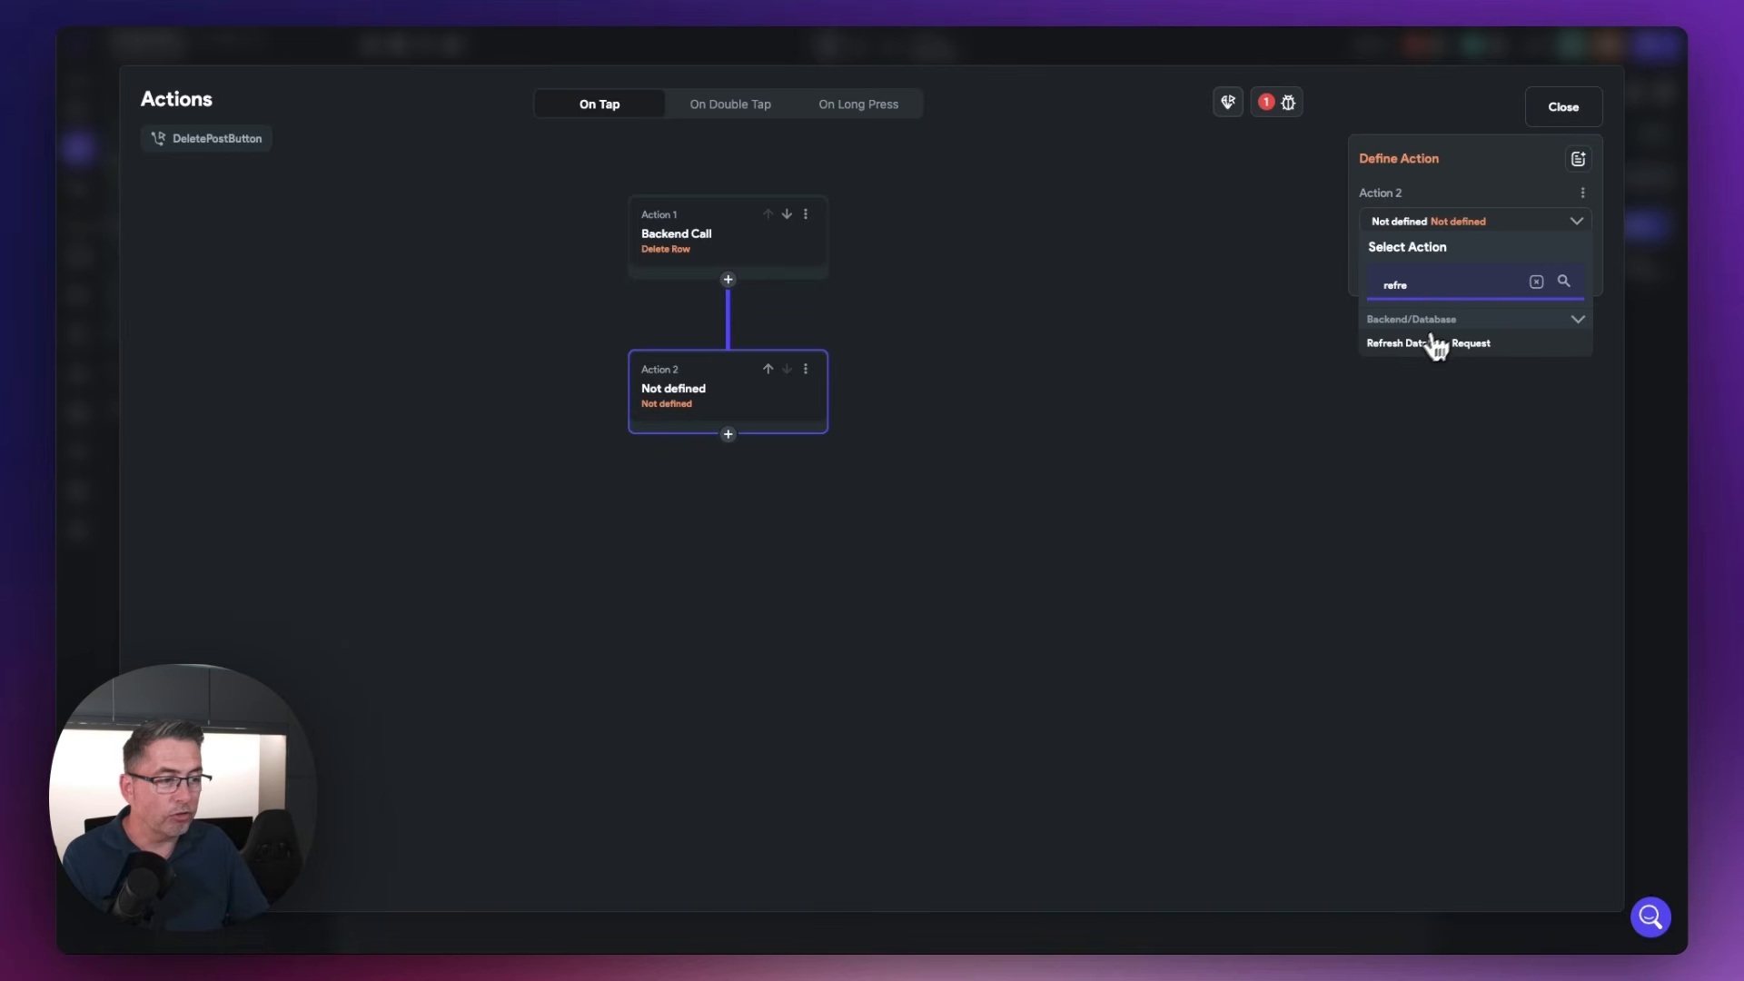
left_click(1413, 345)
left_click(1430, 276)
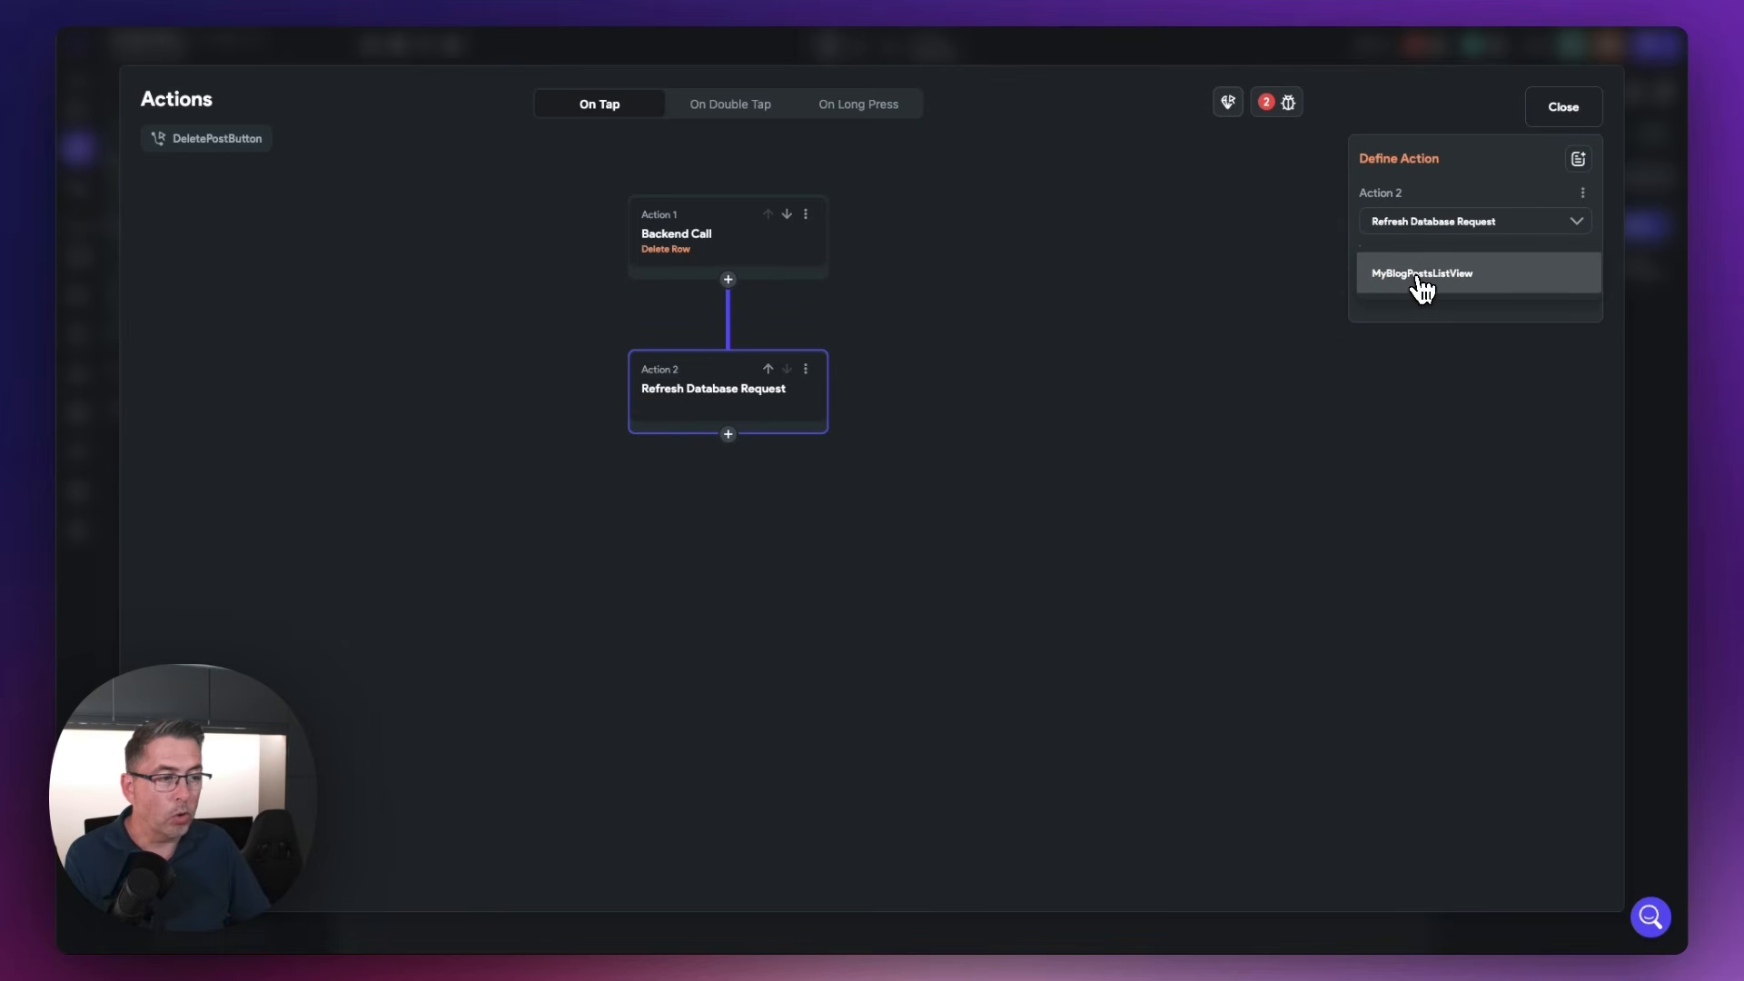
left_click(1420, 282)
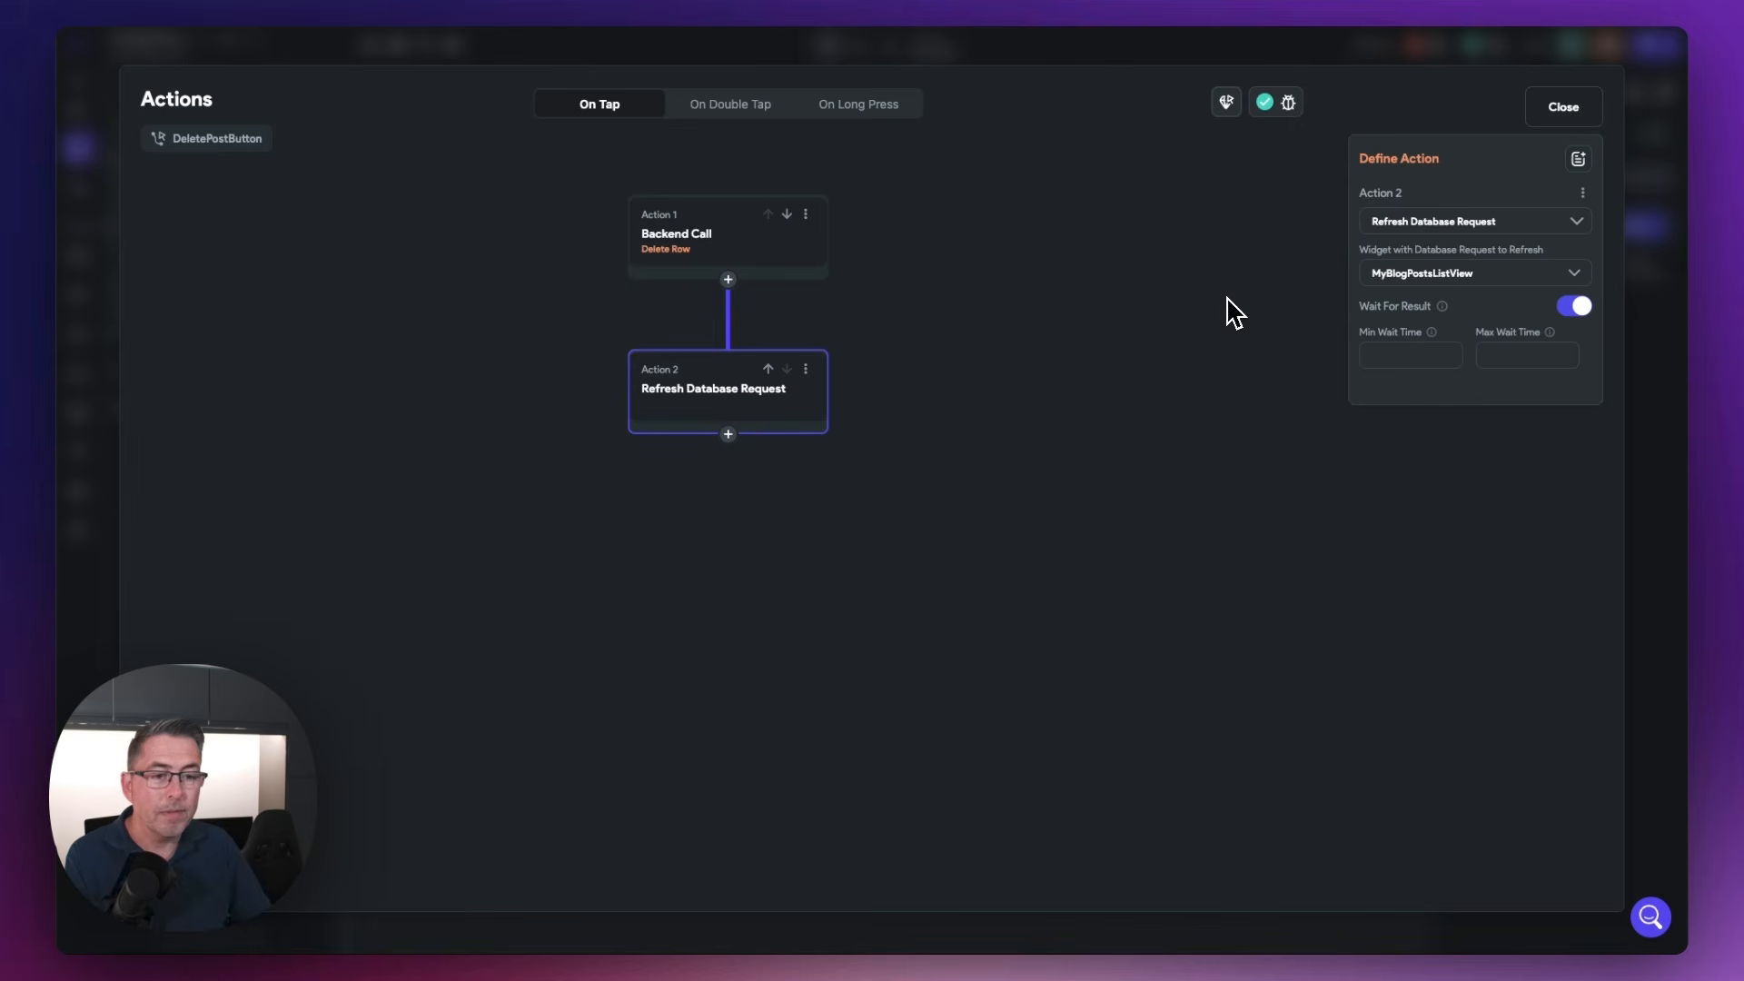
left_click(1565, 109)
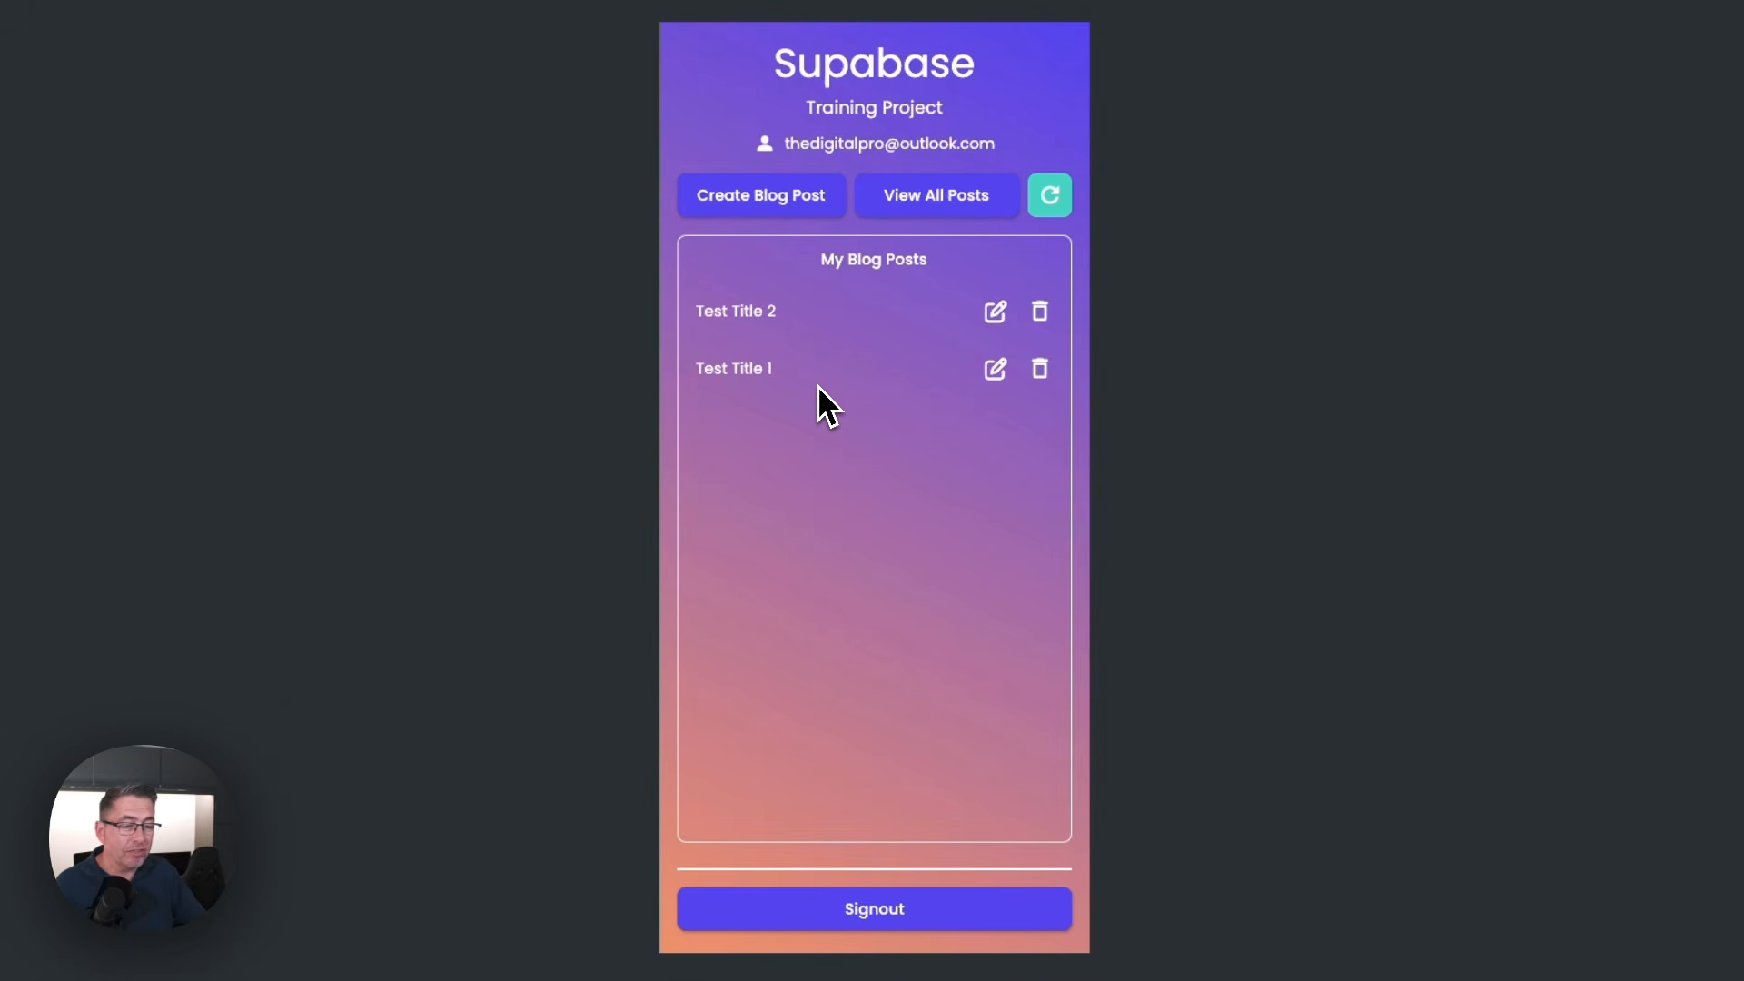
In the running app, retitle the Test Title 2 post as Test Title 3, removing the 2 from its description, and delete the updated post
left_click(995, 313)
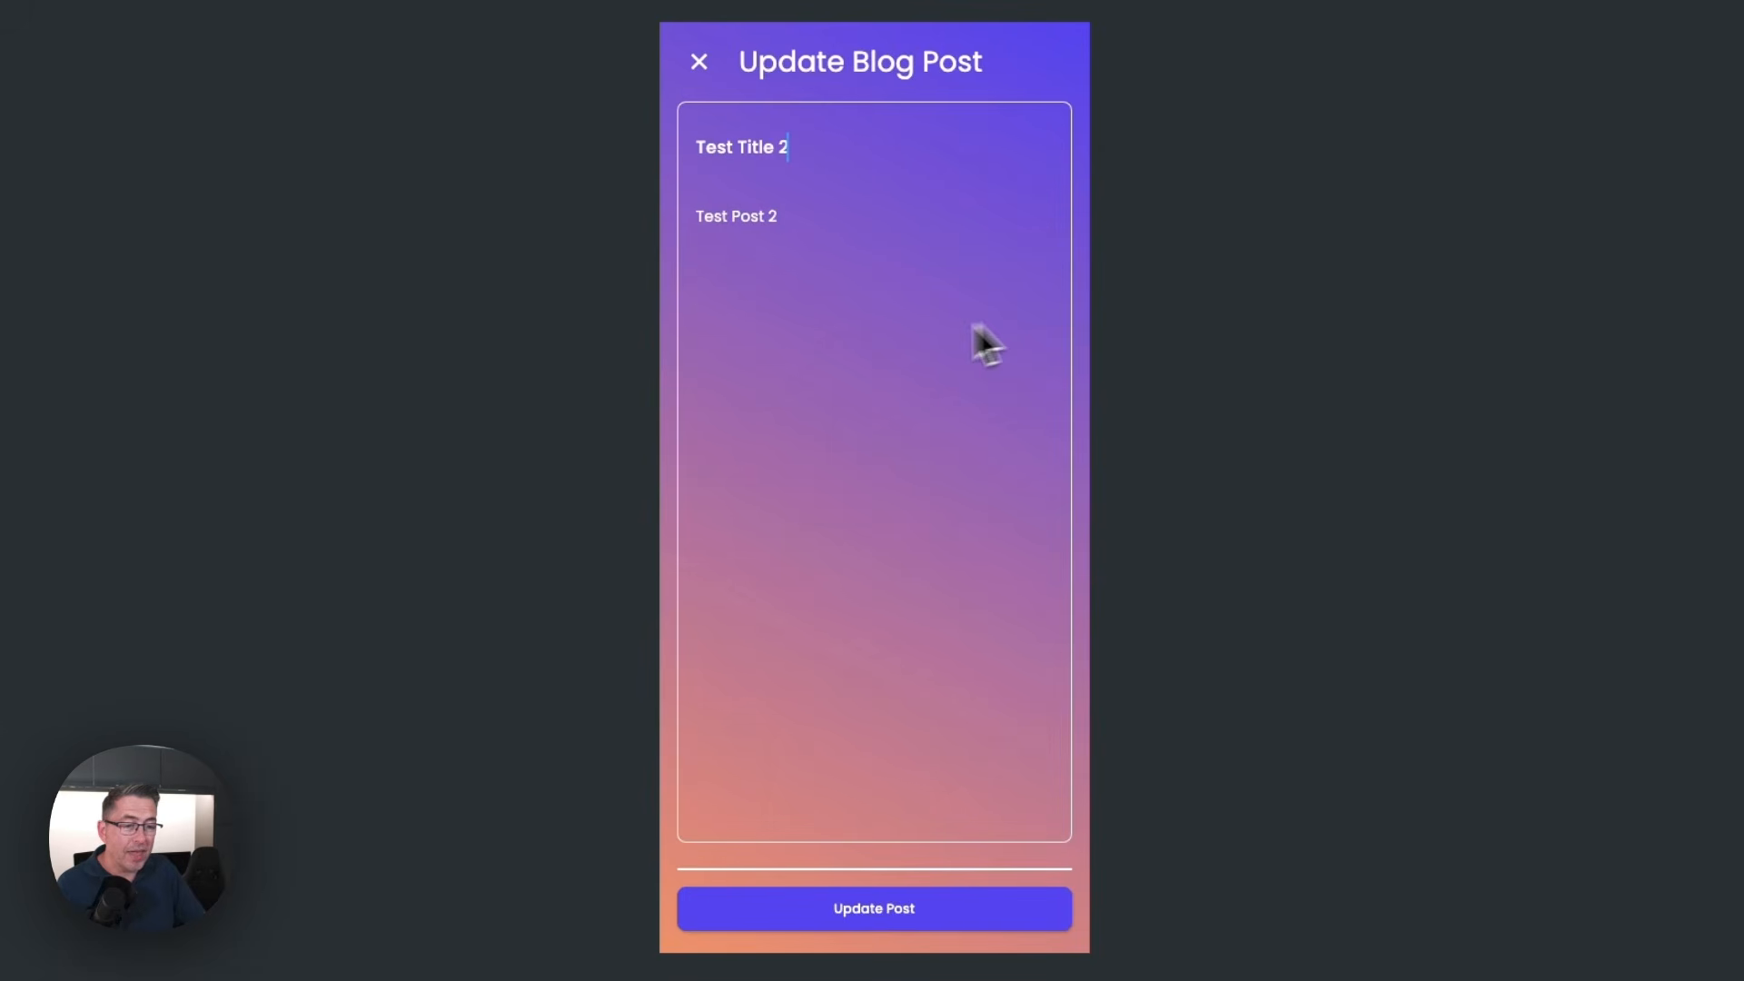
left_click(797, 148)
key("BackSpace")
type("3")
left_click(817, 218)
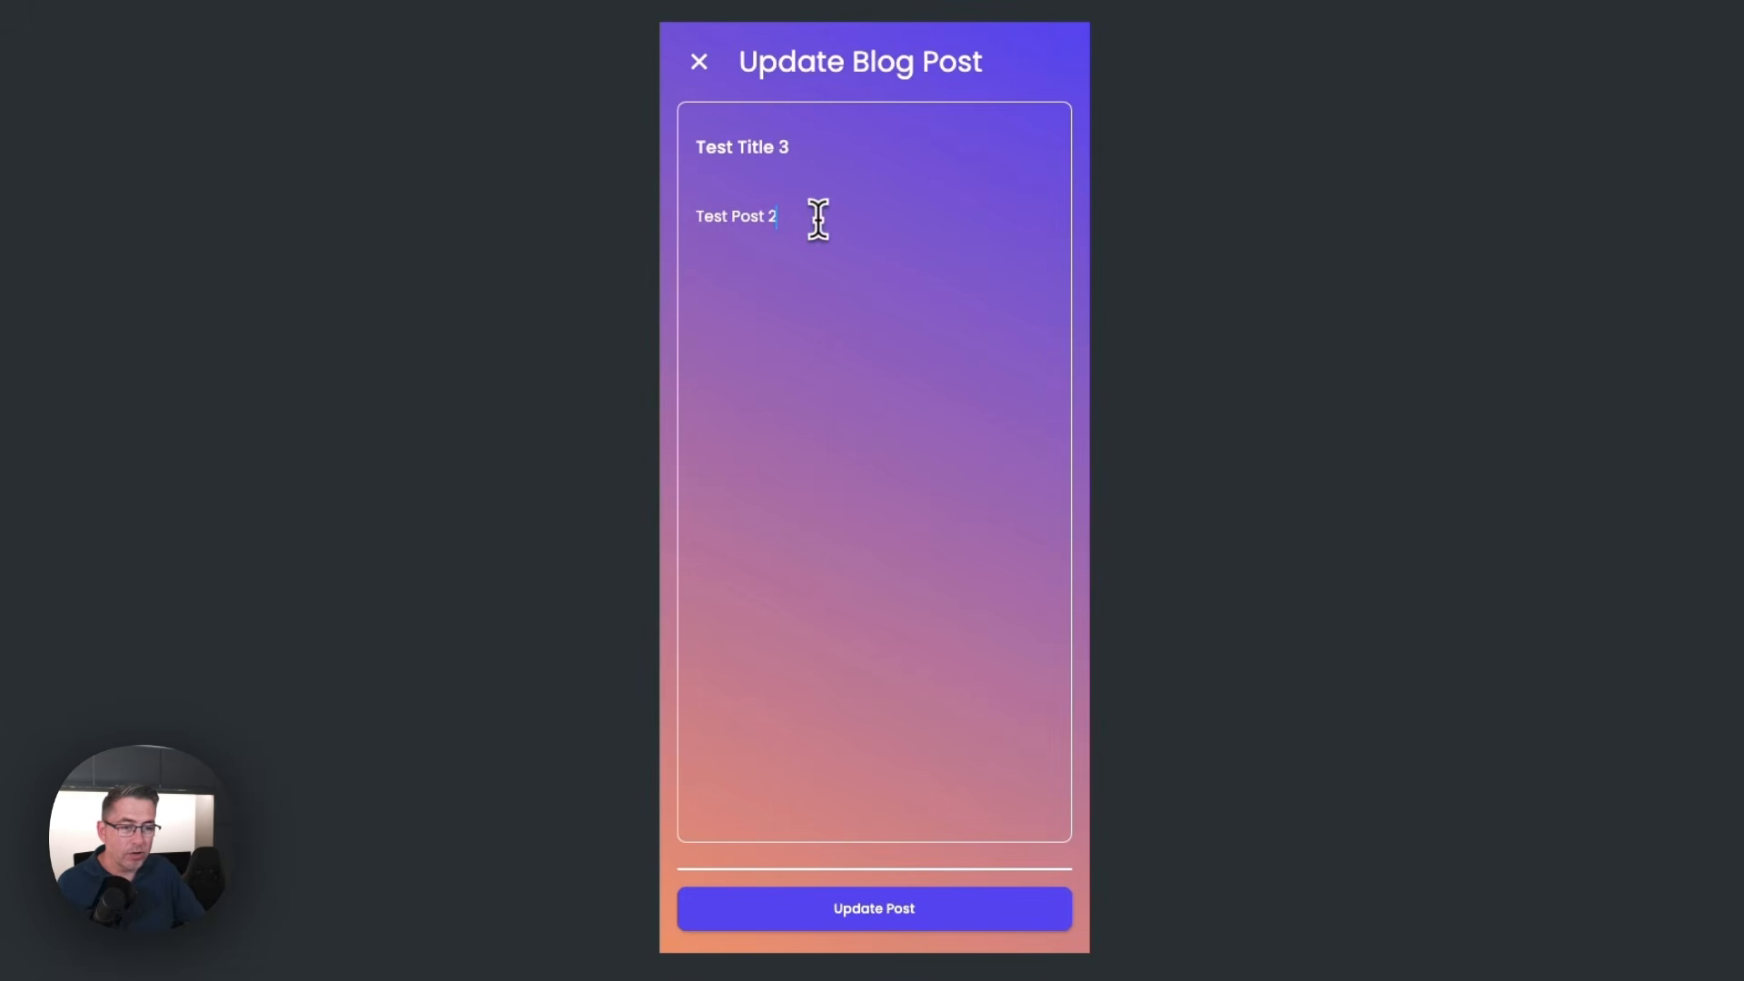
key("BackSpace")
left_click(904, 908)
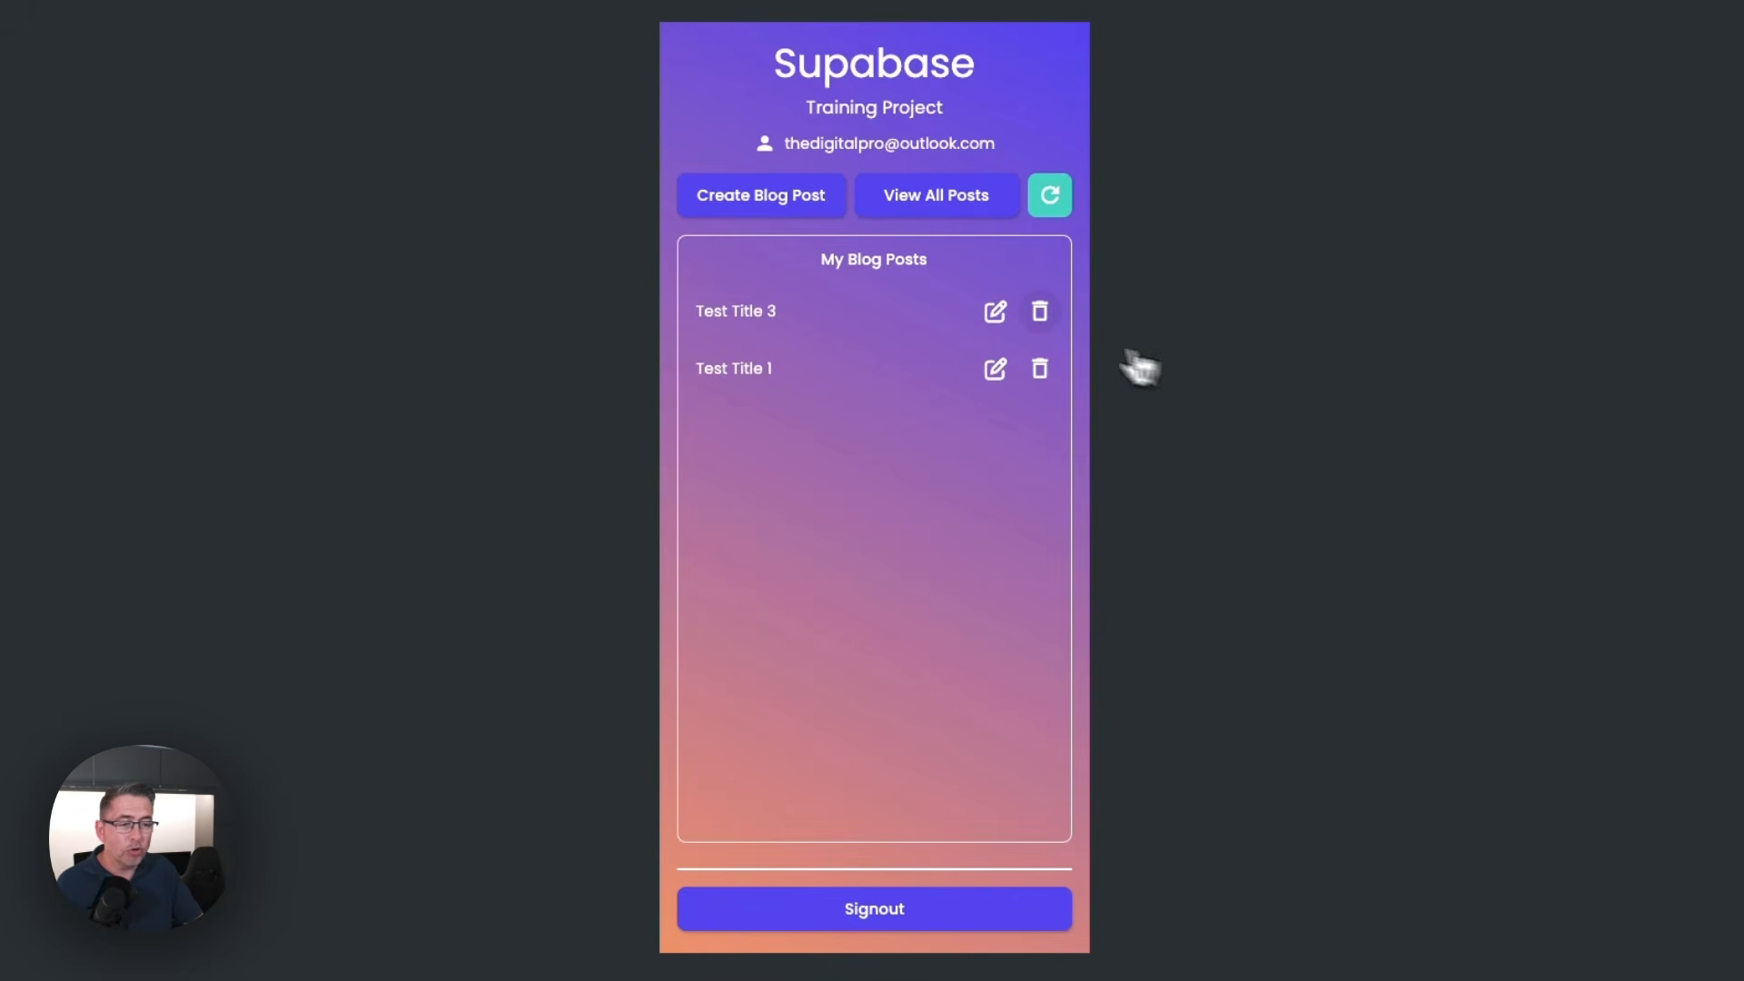
left_click(1042, 318)
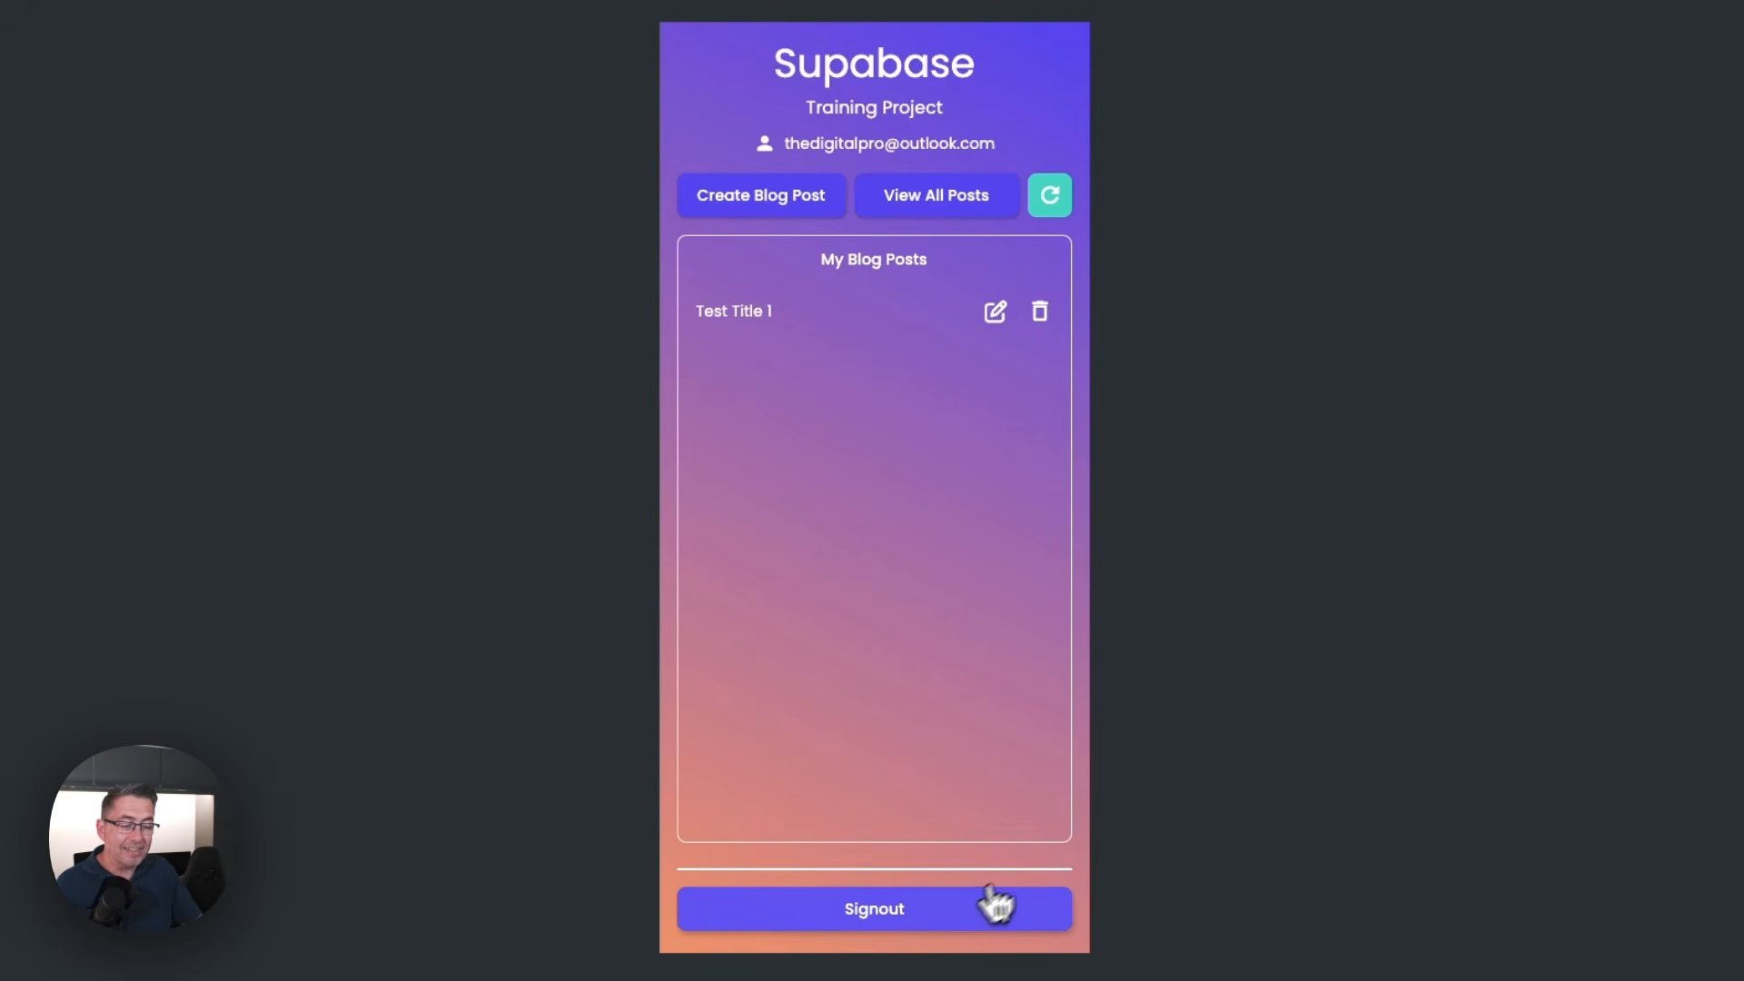
Sign out and sign in as the second test user with that account's email and password
left_click(903, 919)
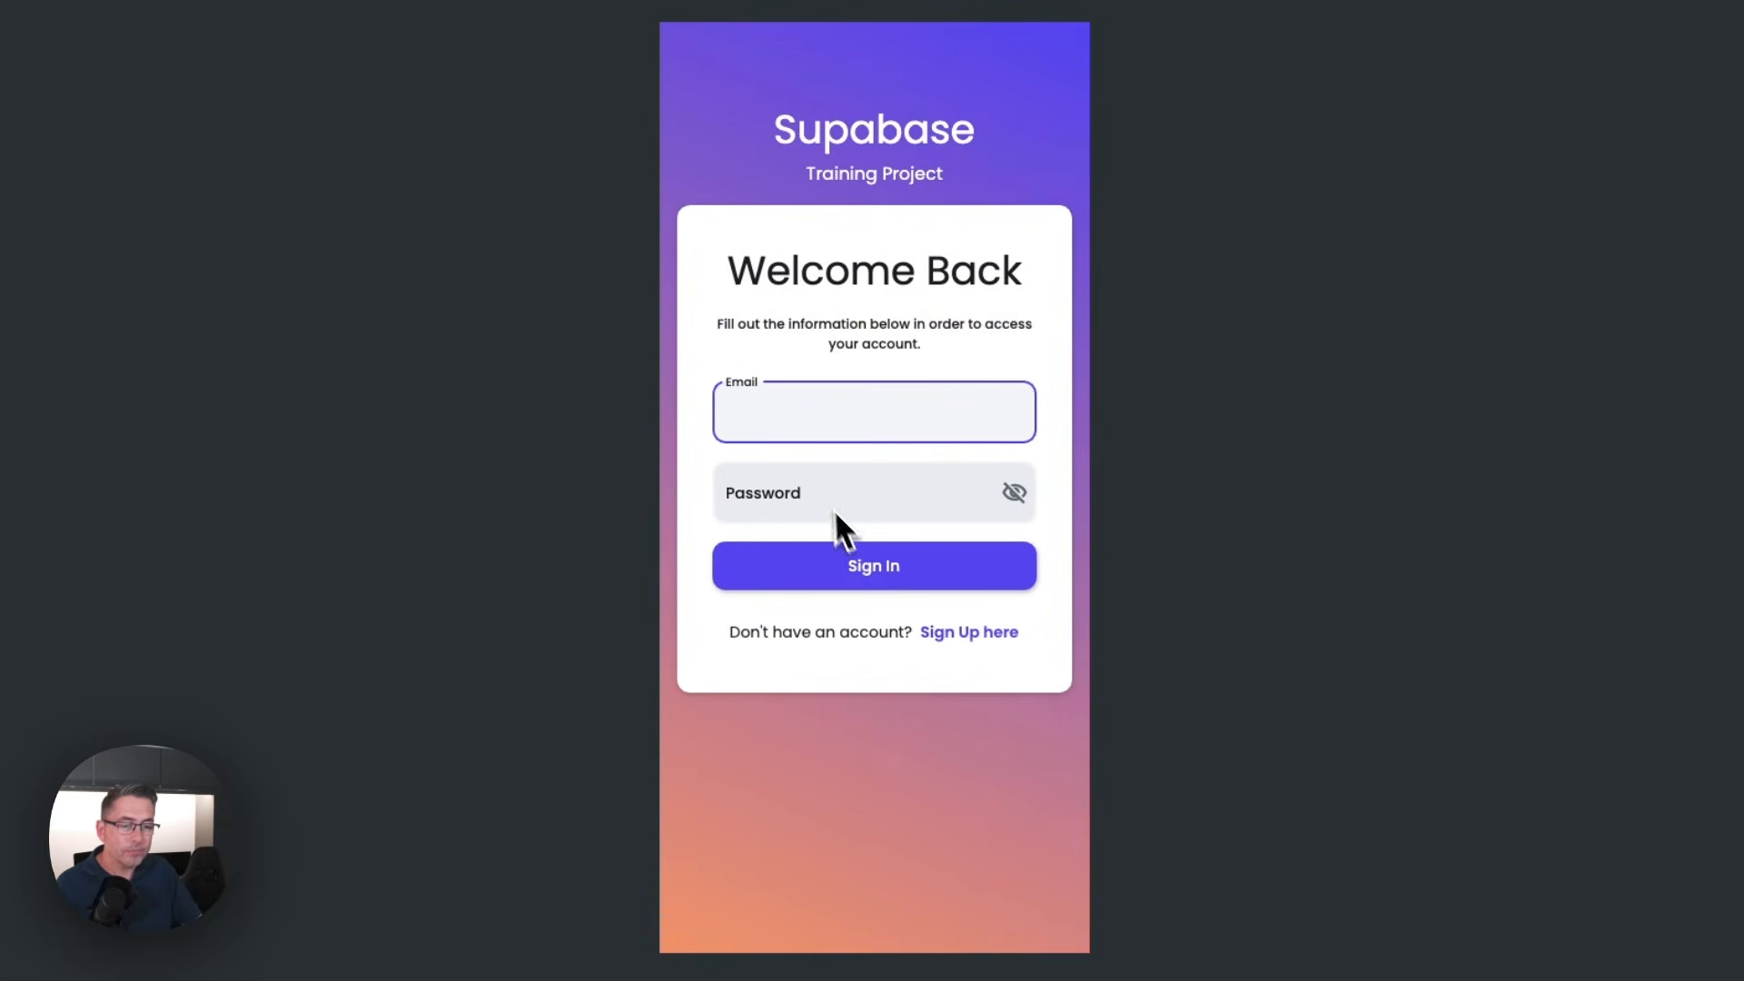
left_click(836, 512)
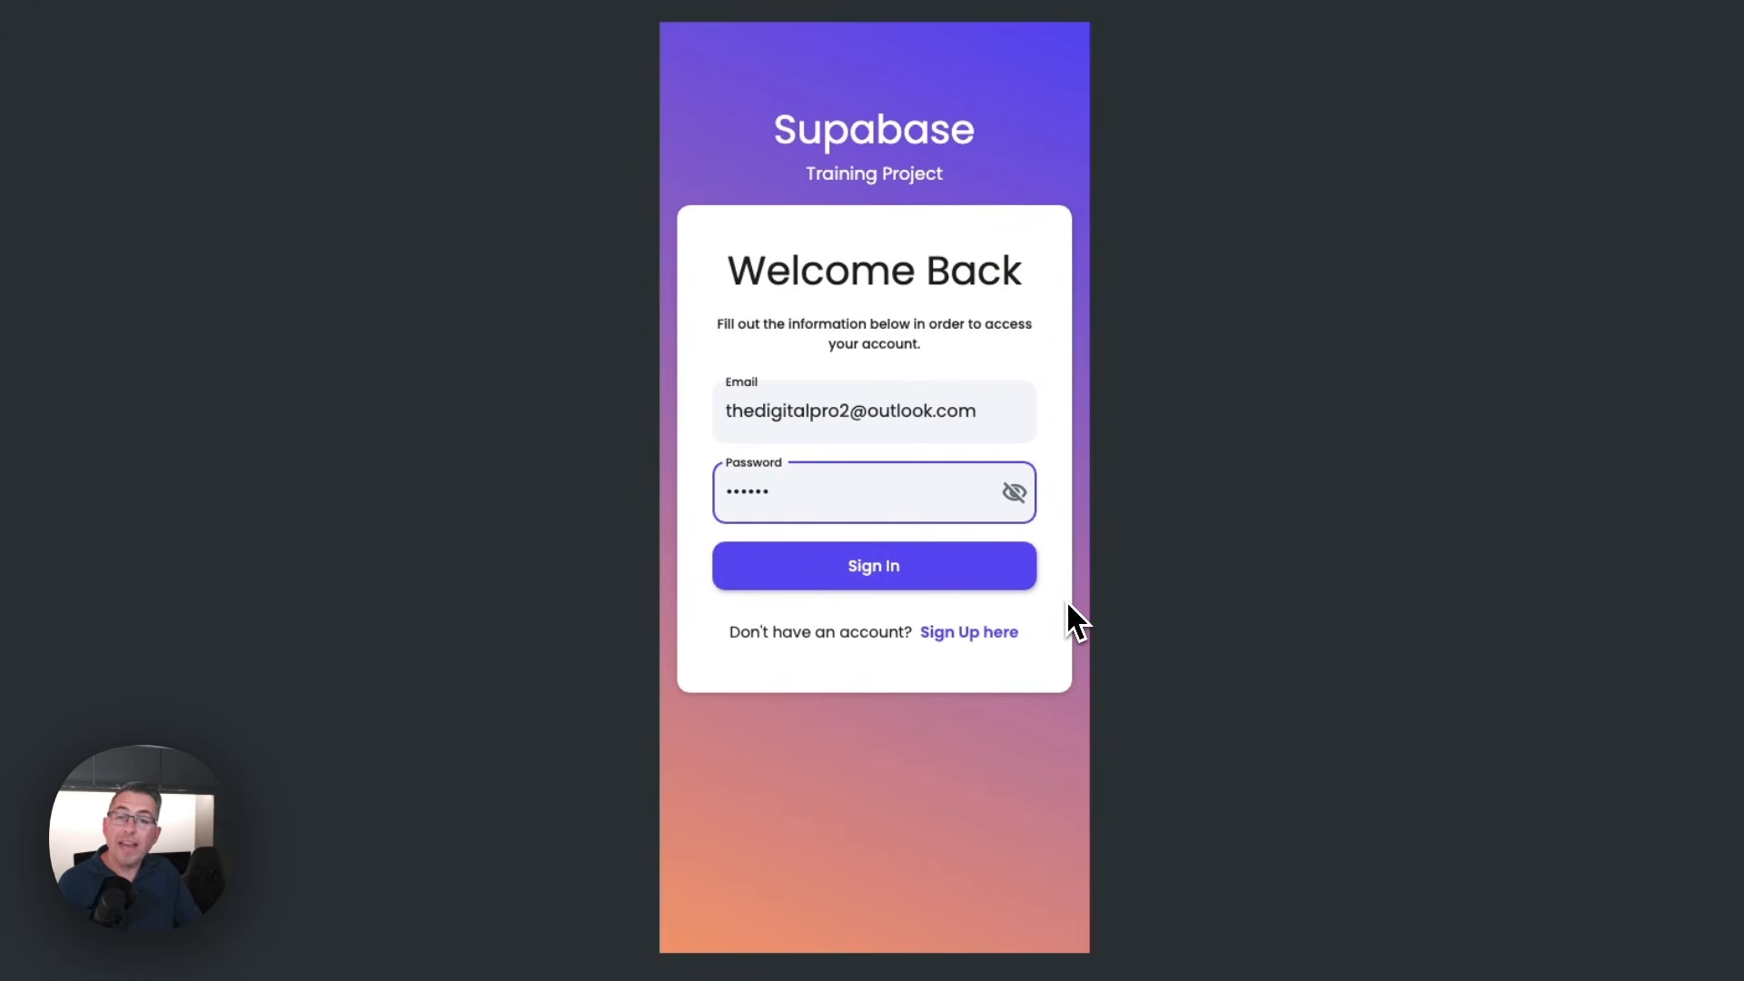
left_click(883, 574)
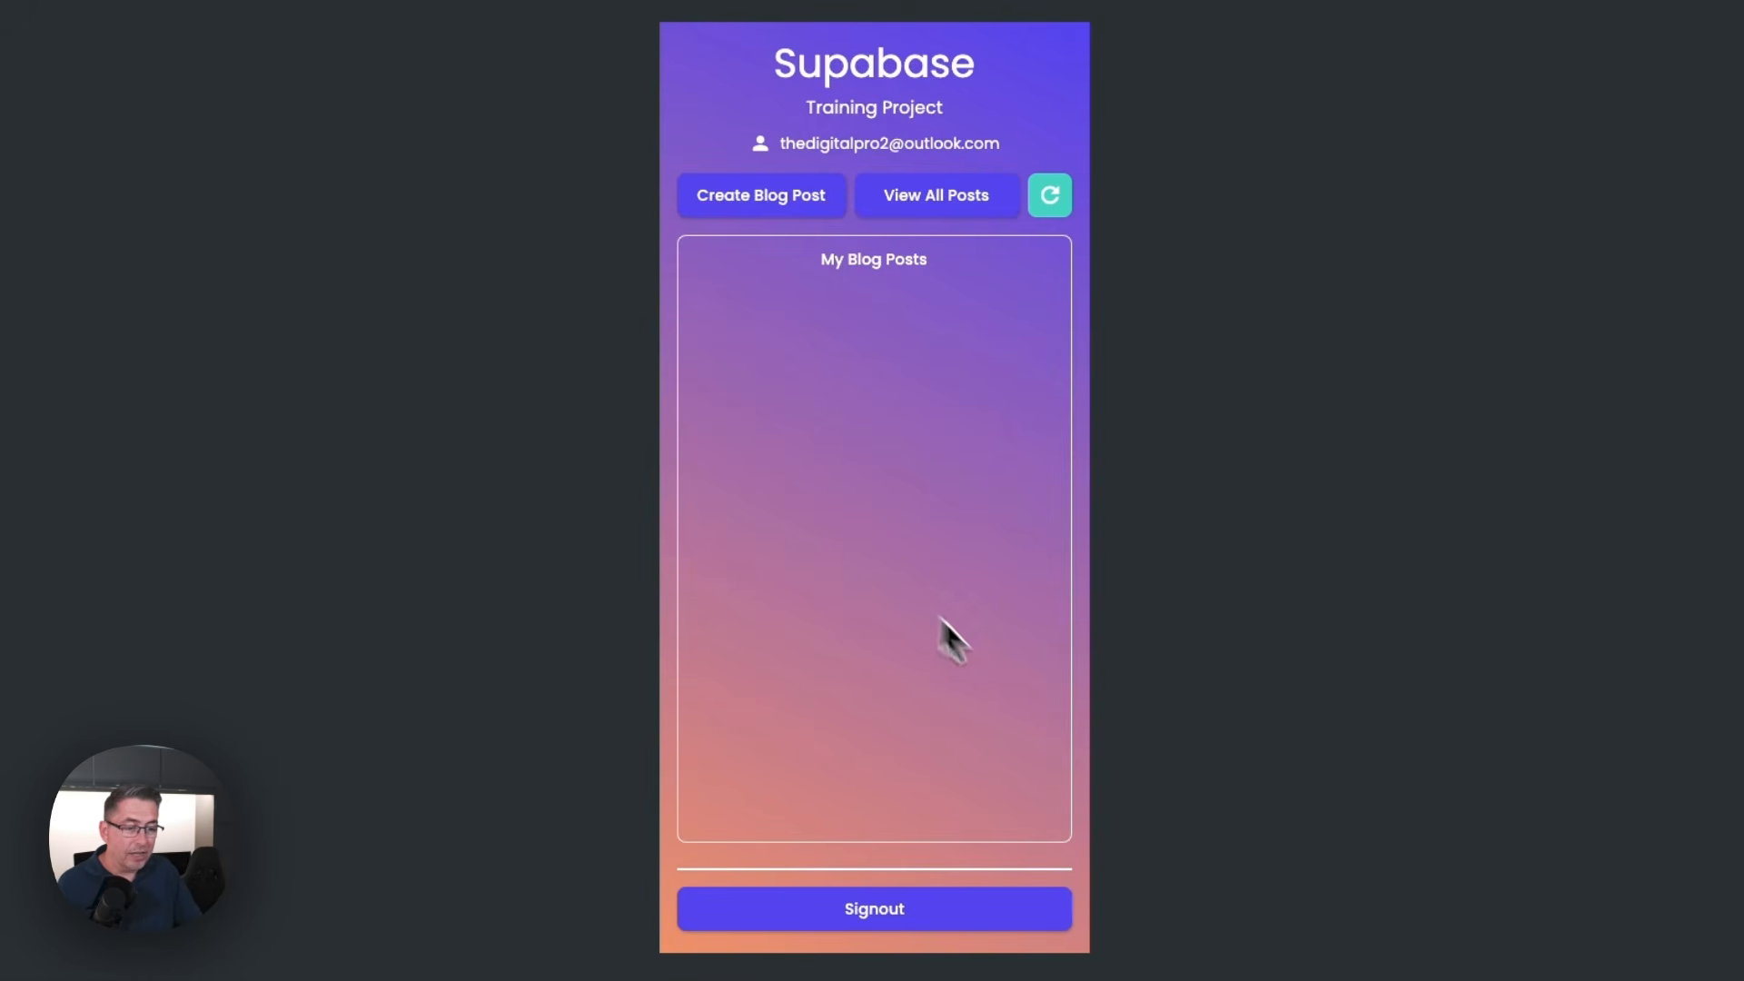
Create a blog post titled "Test Article 2" with the description "dsfsdfsdfdsfdsf"
left_click(786, 208)
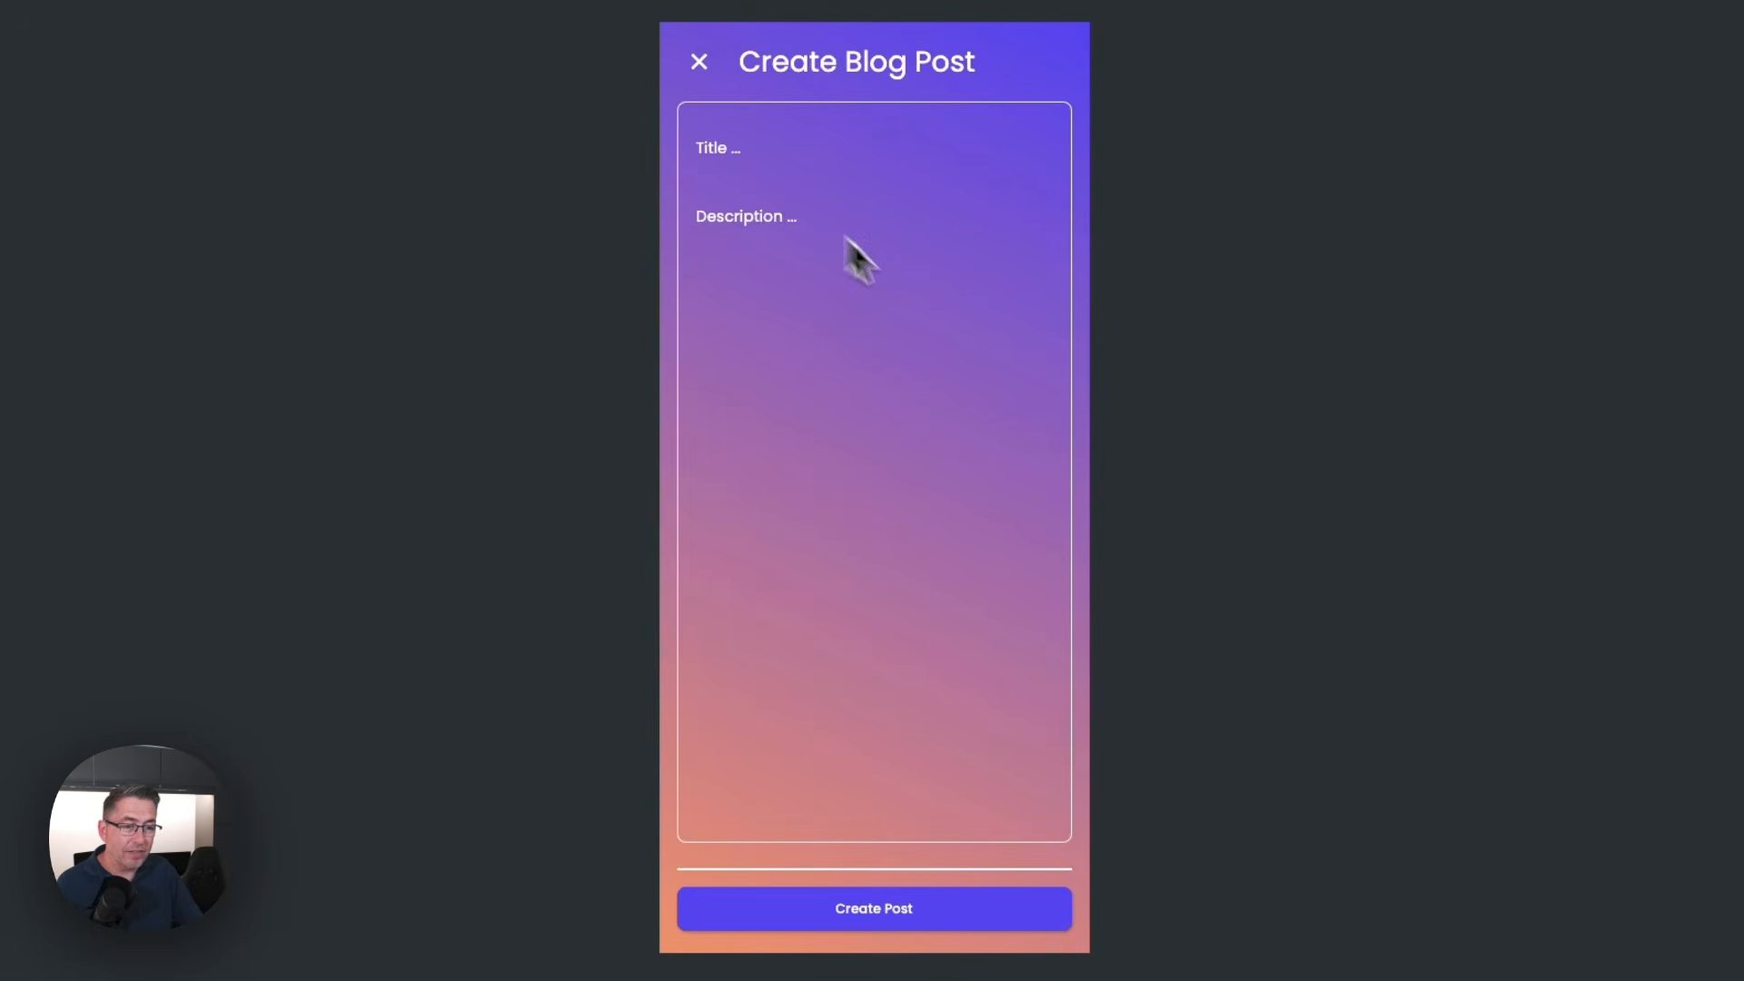
type("Test")
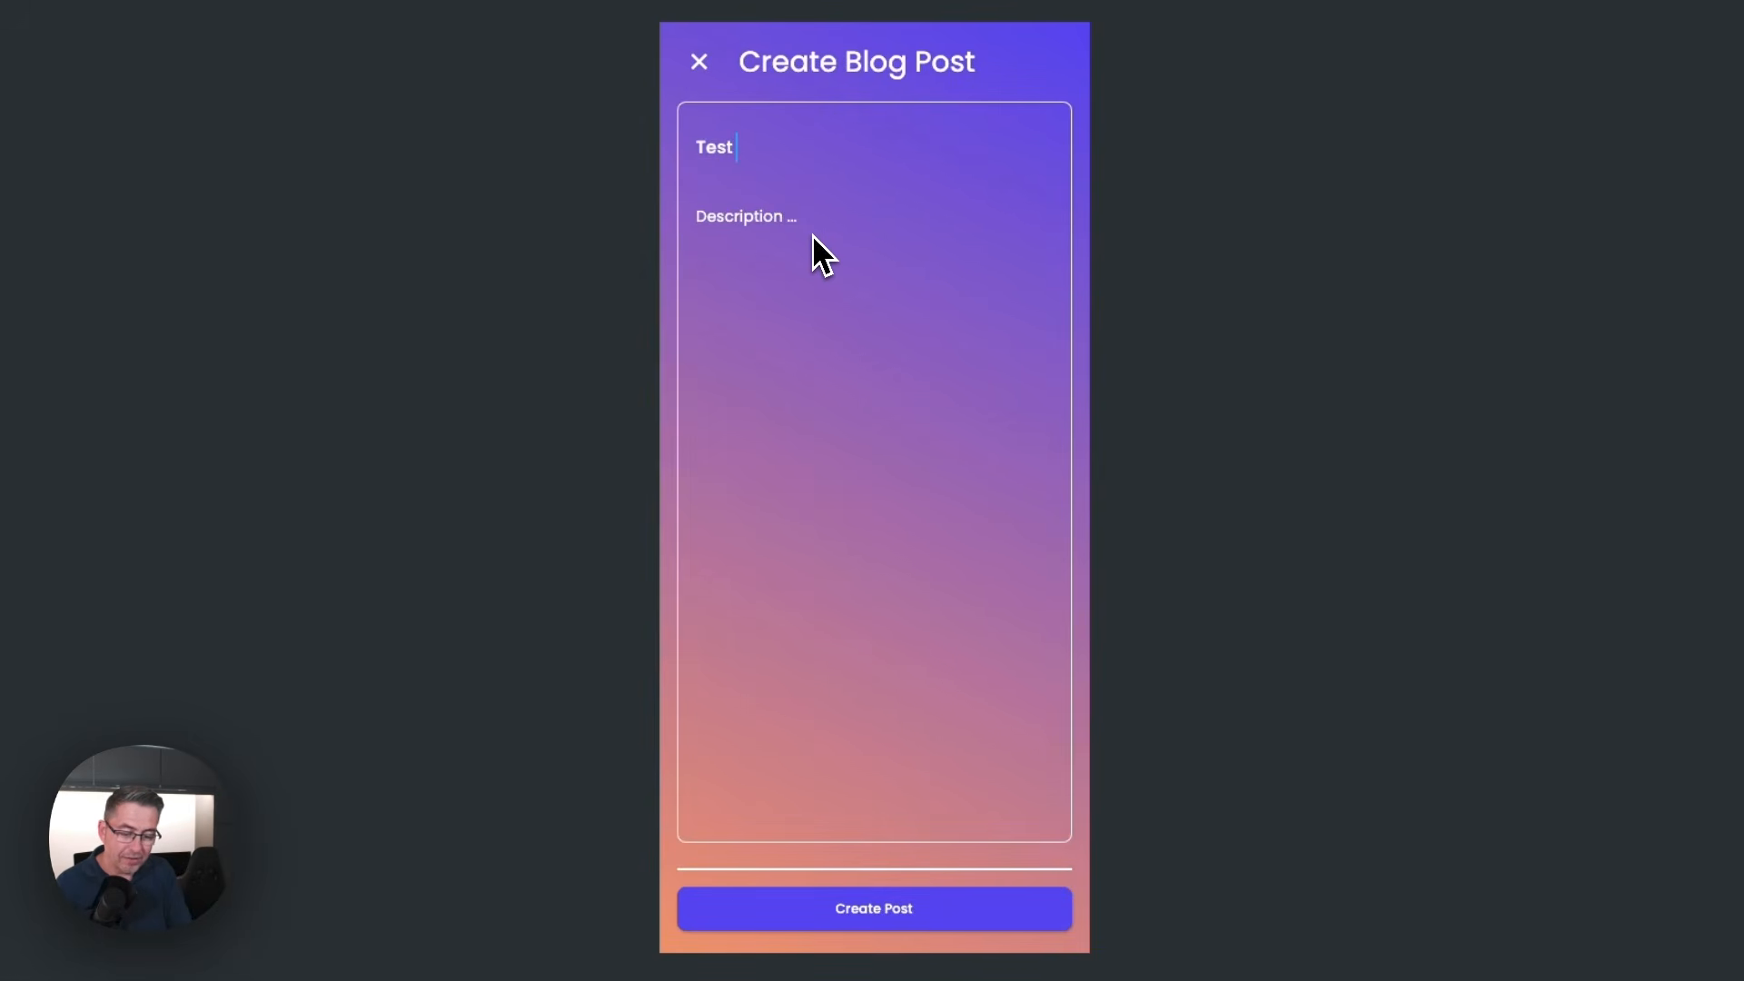
type(" Article 2")
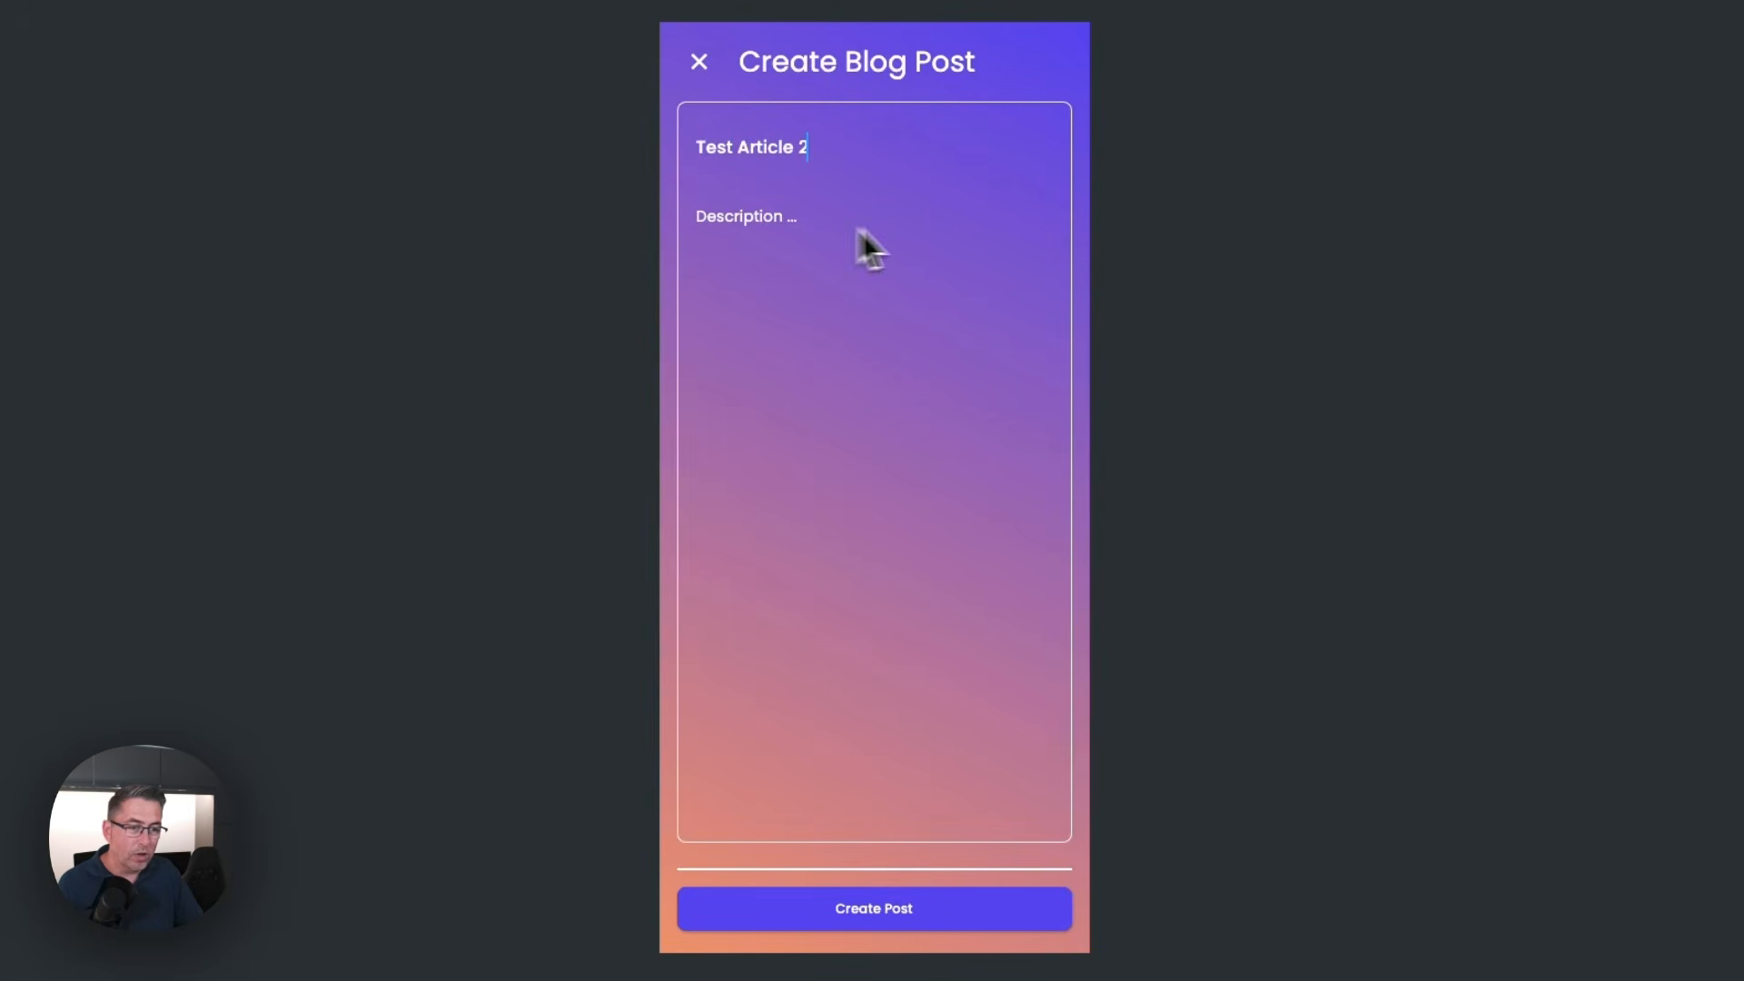
left_click(816, 215)
type("dsfsdfsdfdsfdsf")
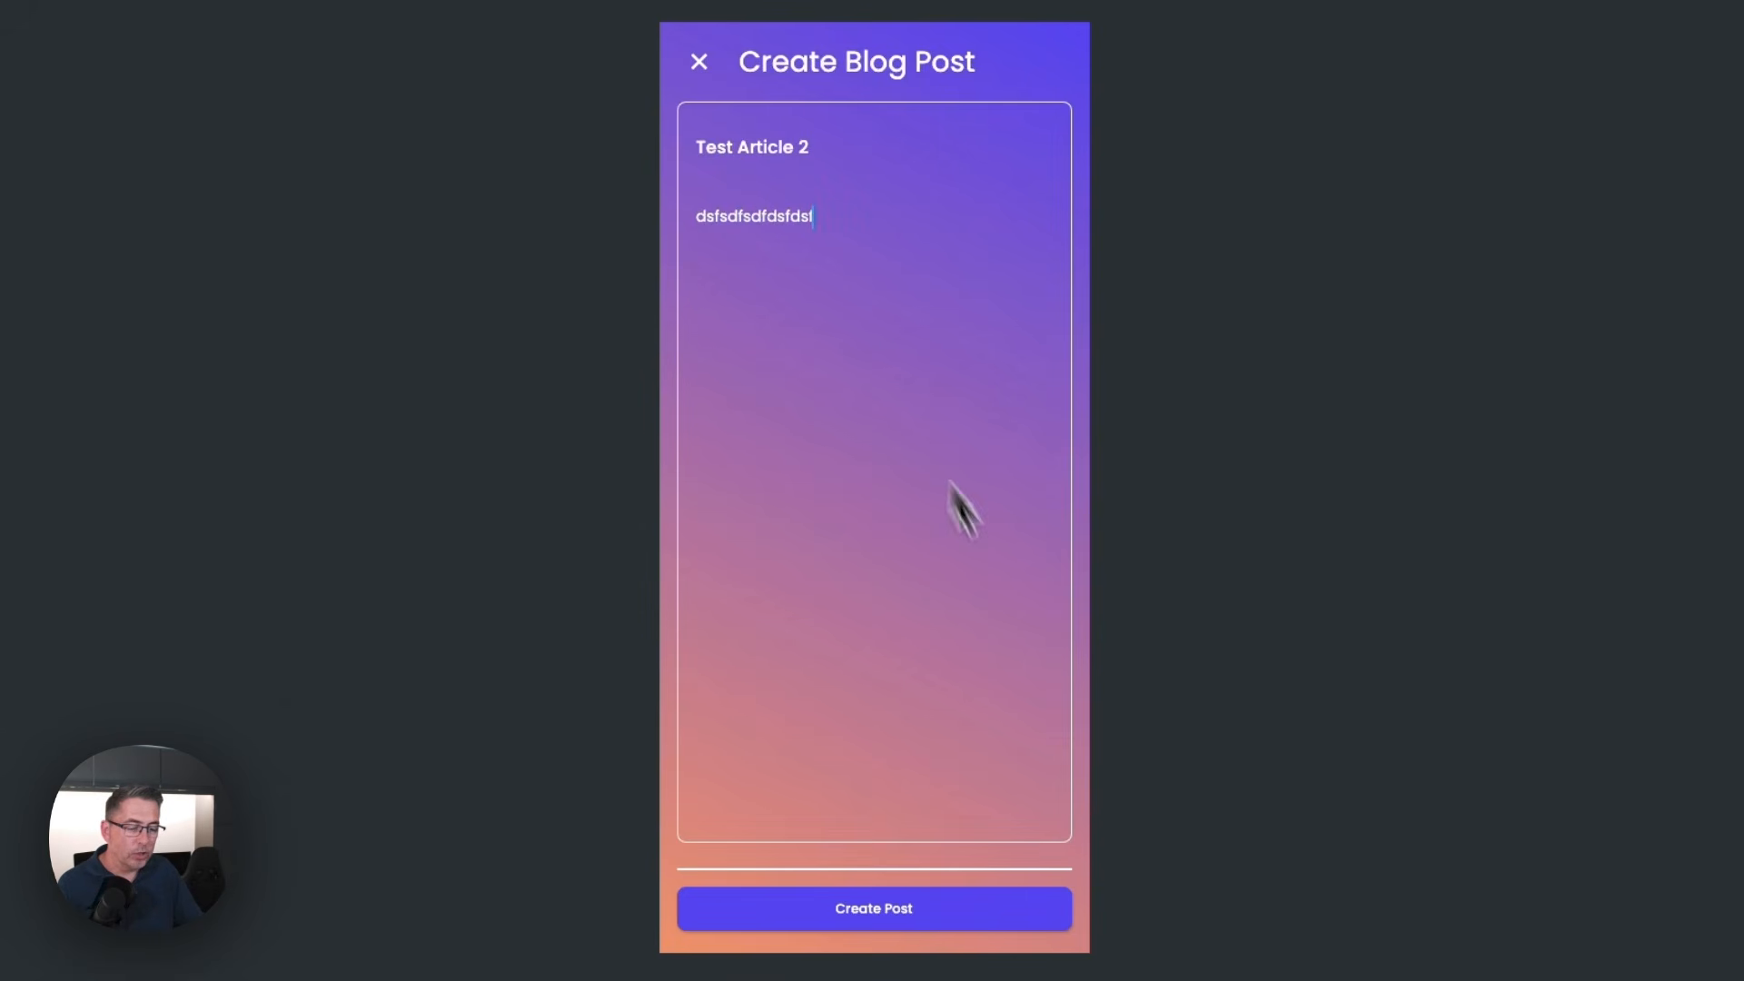
left_click(1003, 916)
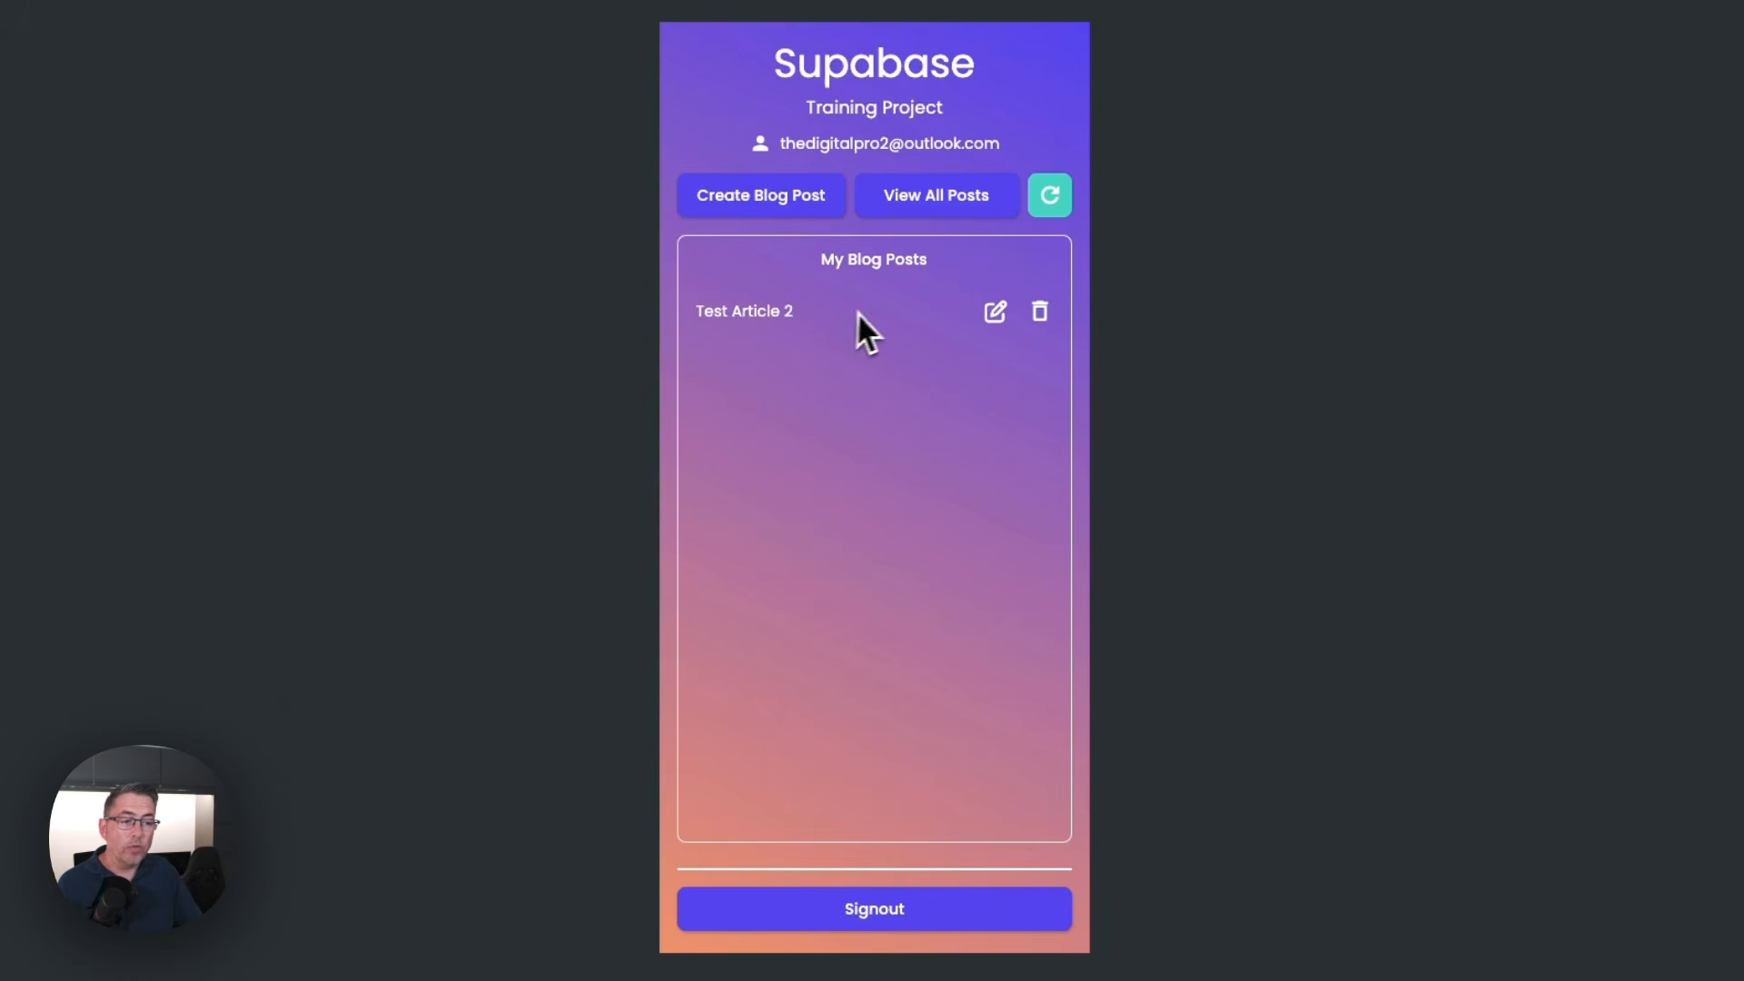
Update the Test Article 2 post with the title "Test Article3" and the description "66657", and reload the app
left_click(995, 312)
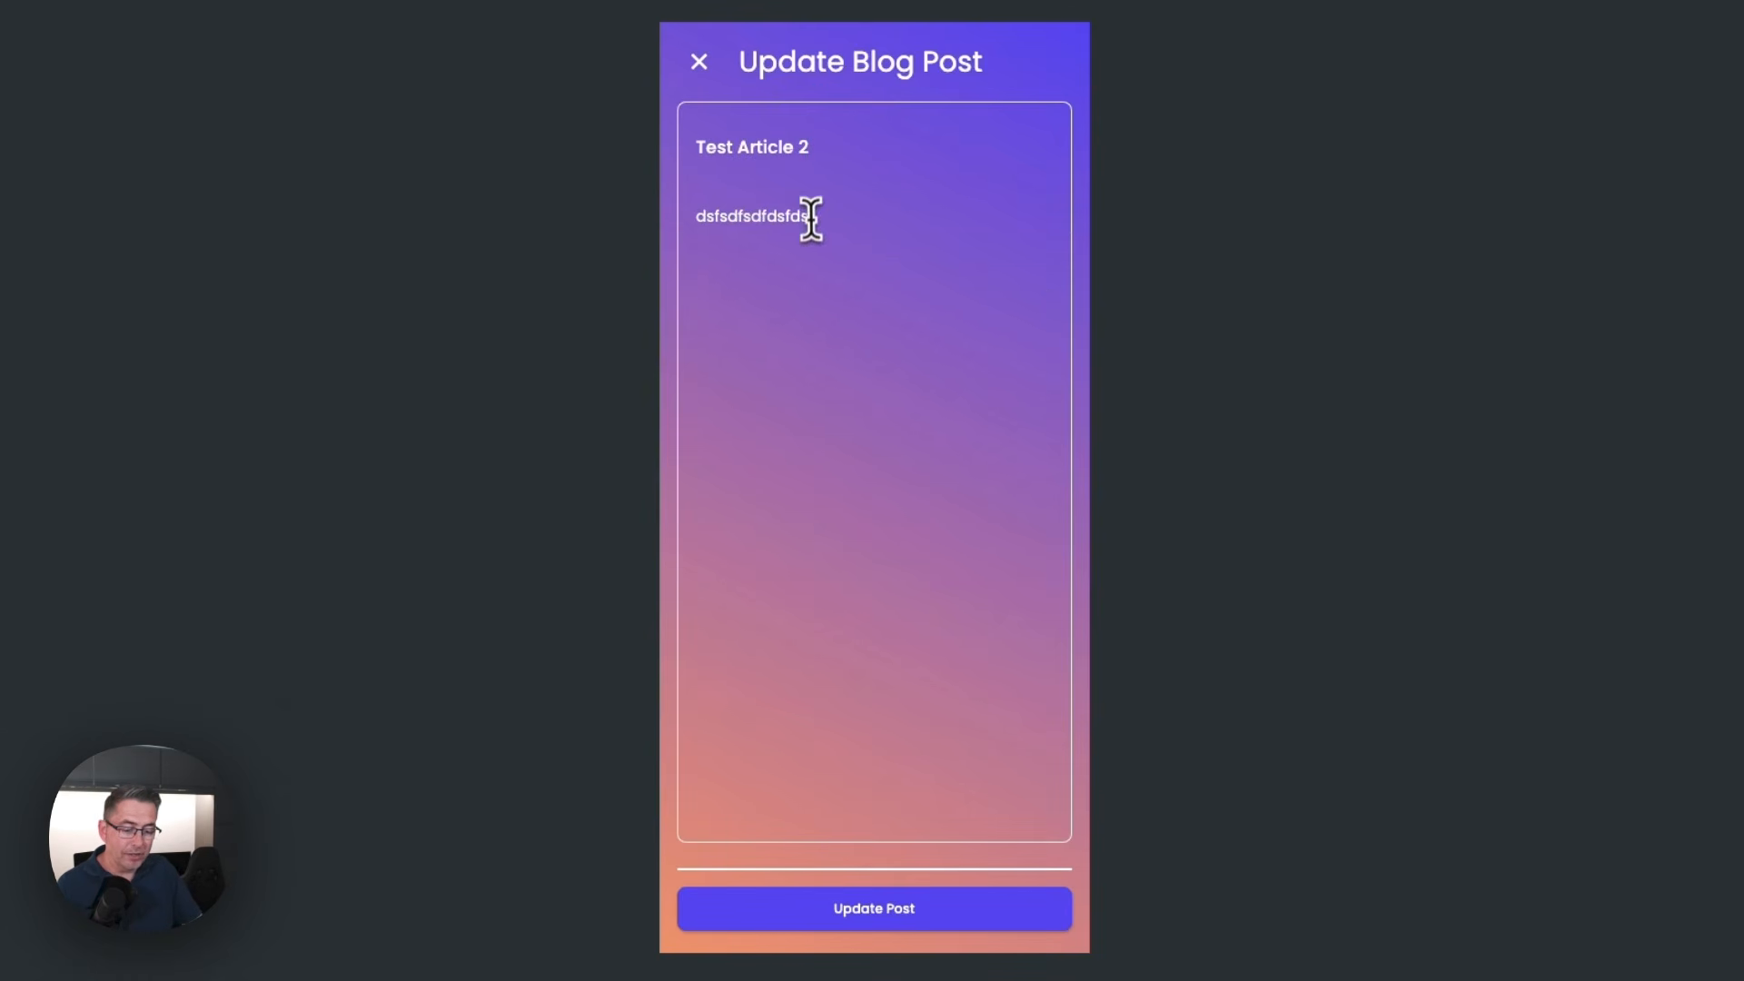
left_click_drag(813, 223, 592, 218)
type("66657")
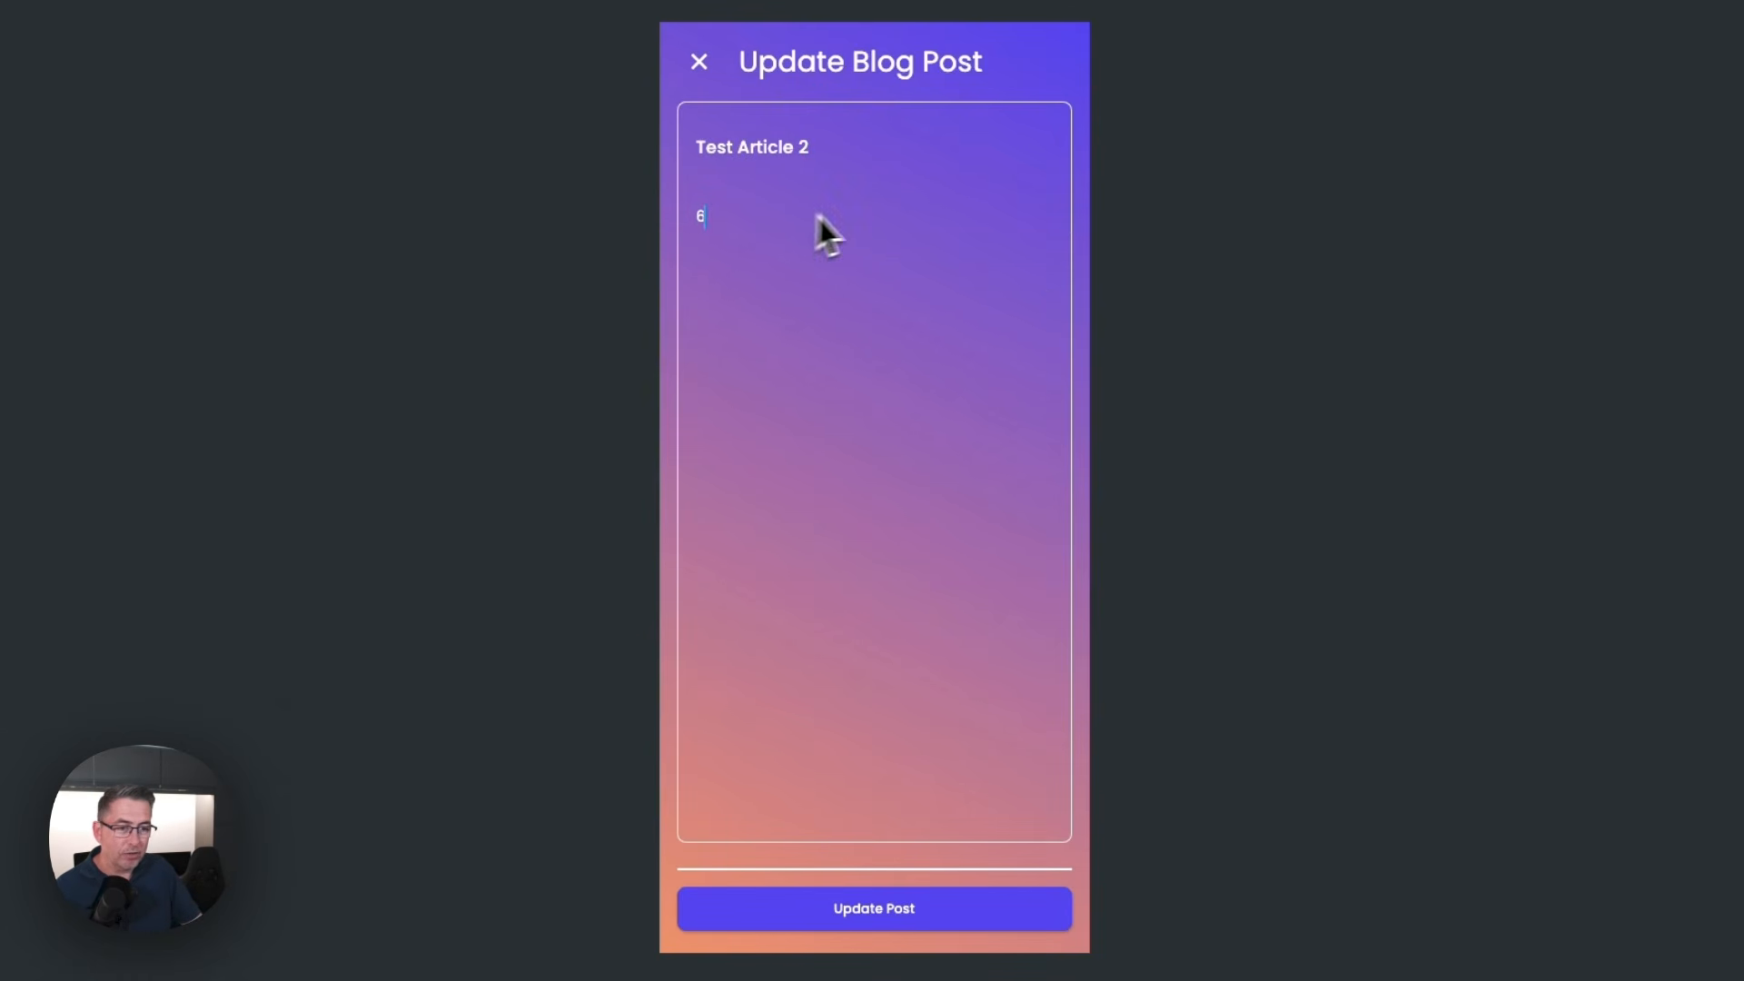
left_click(804, 150)
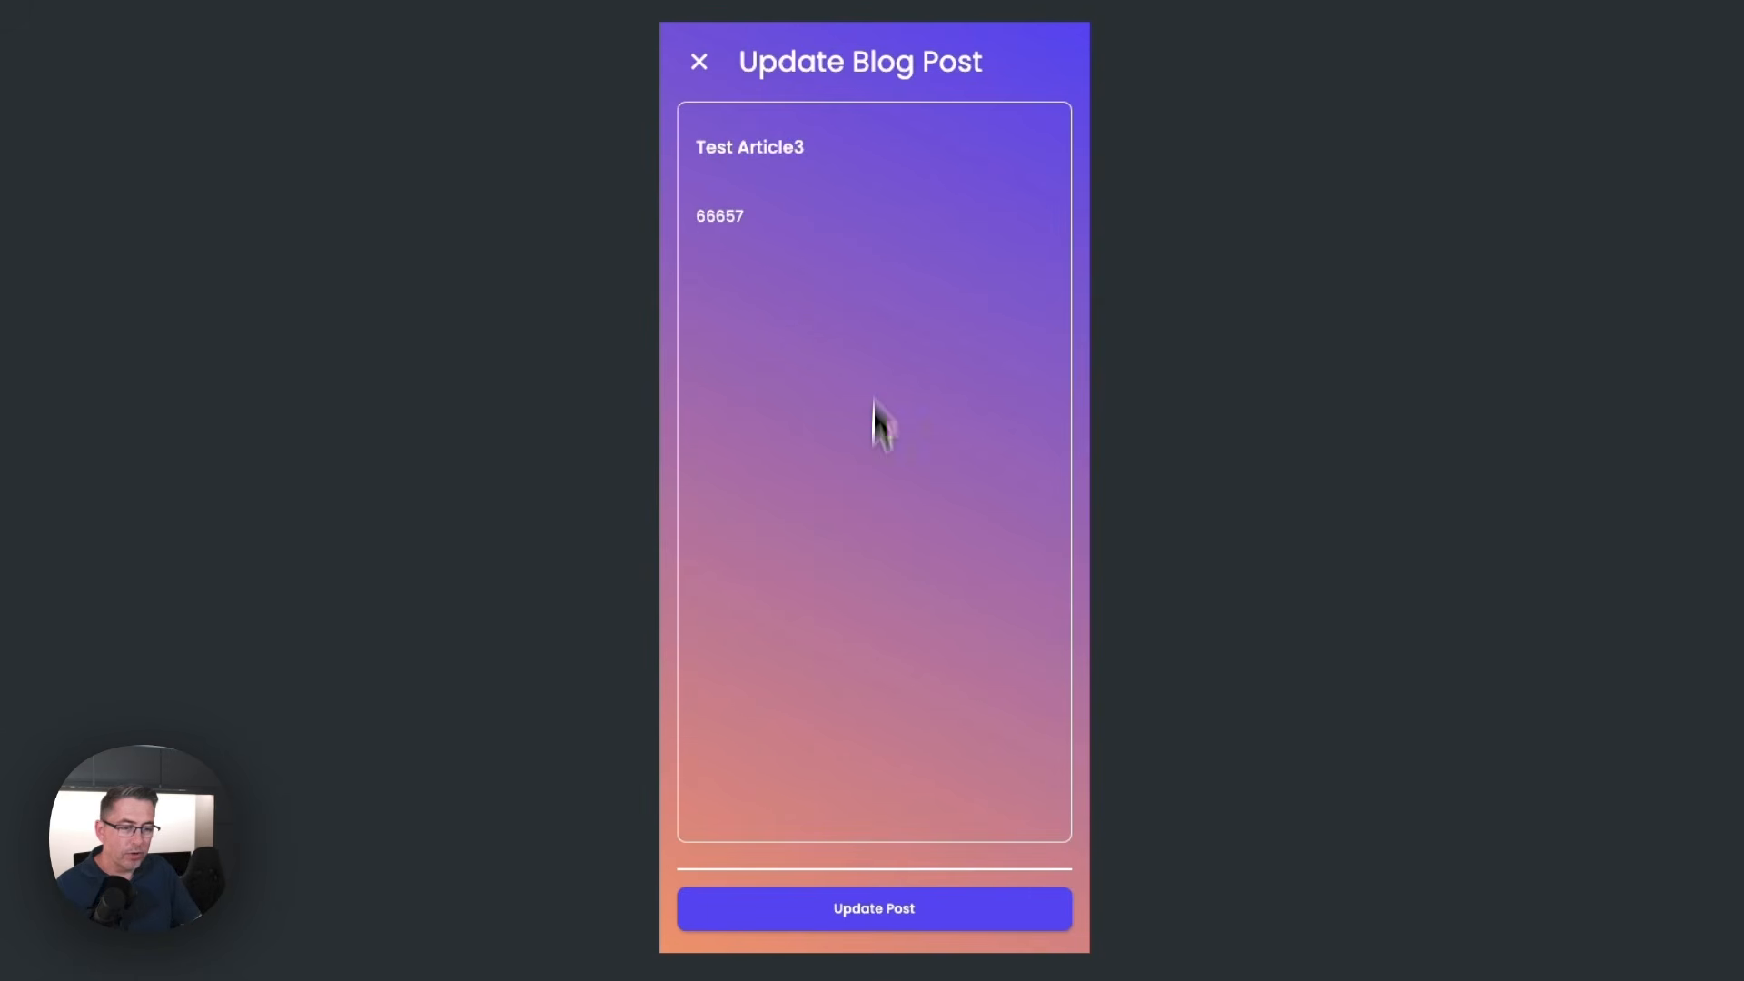
left_click(867, 908)
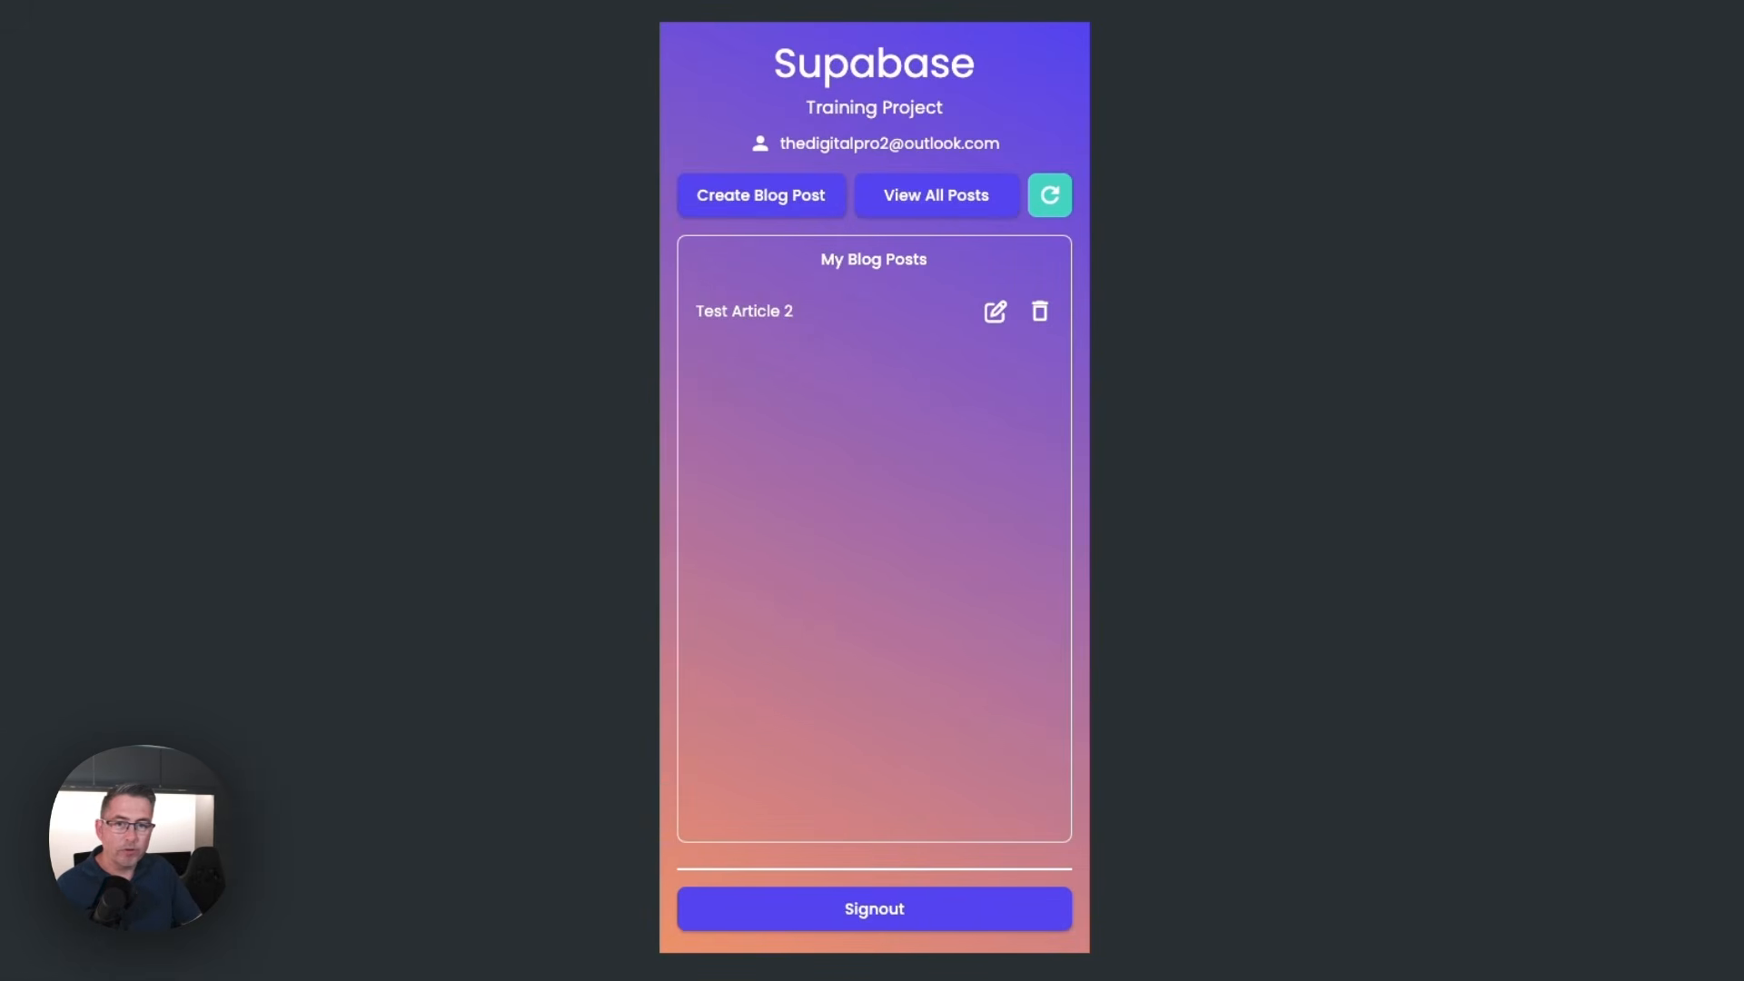
left_click(209, 0)
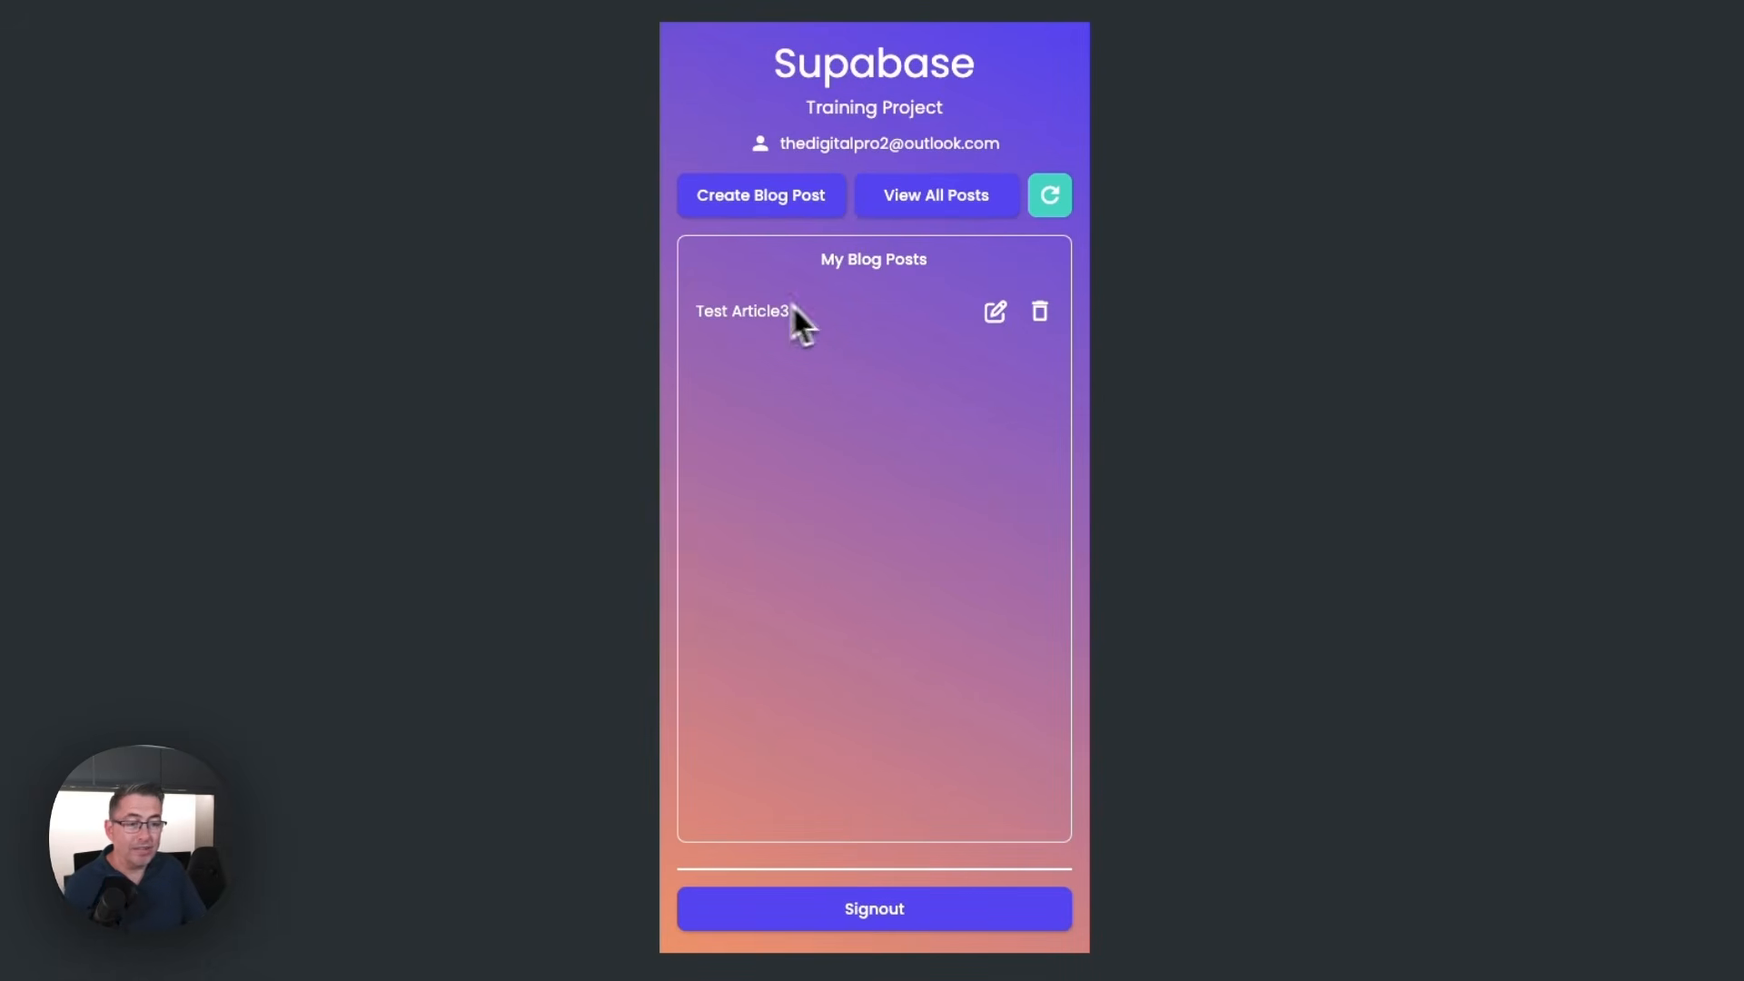
Review the posts on the All Blog Posts page and return to the home page
left_click(954, 202)
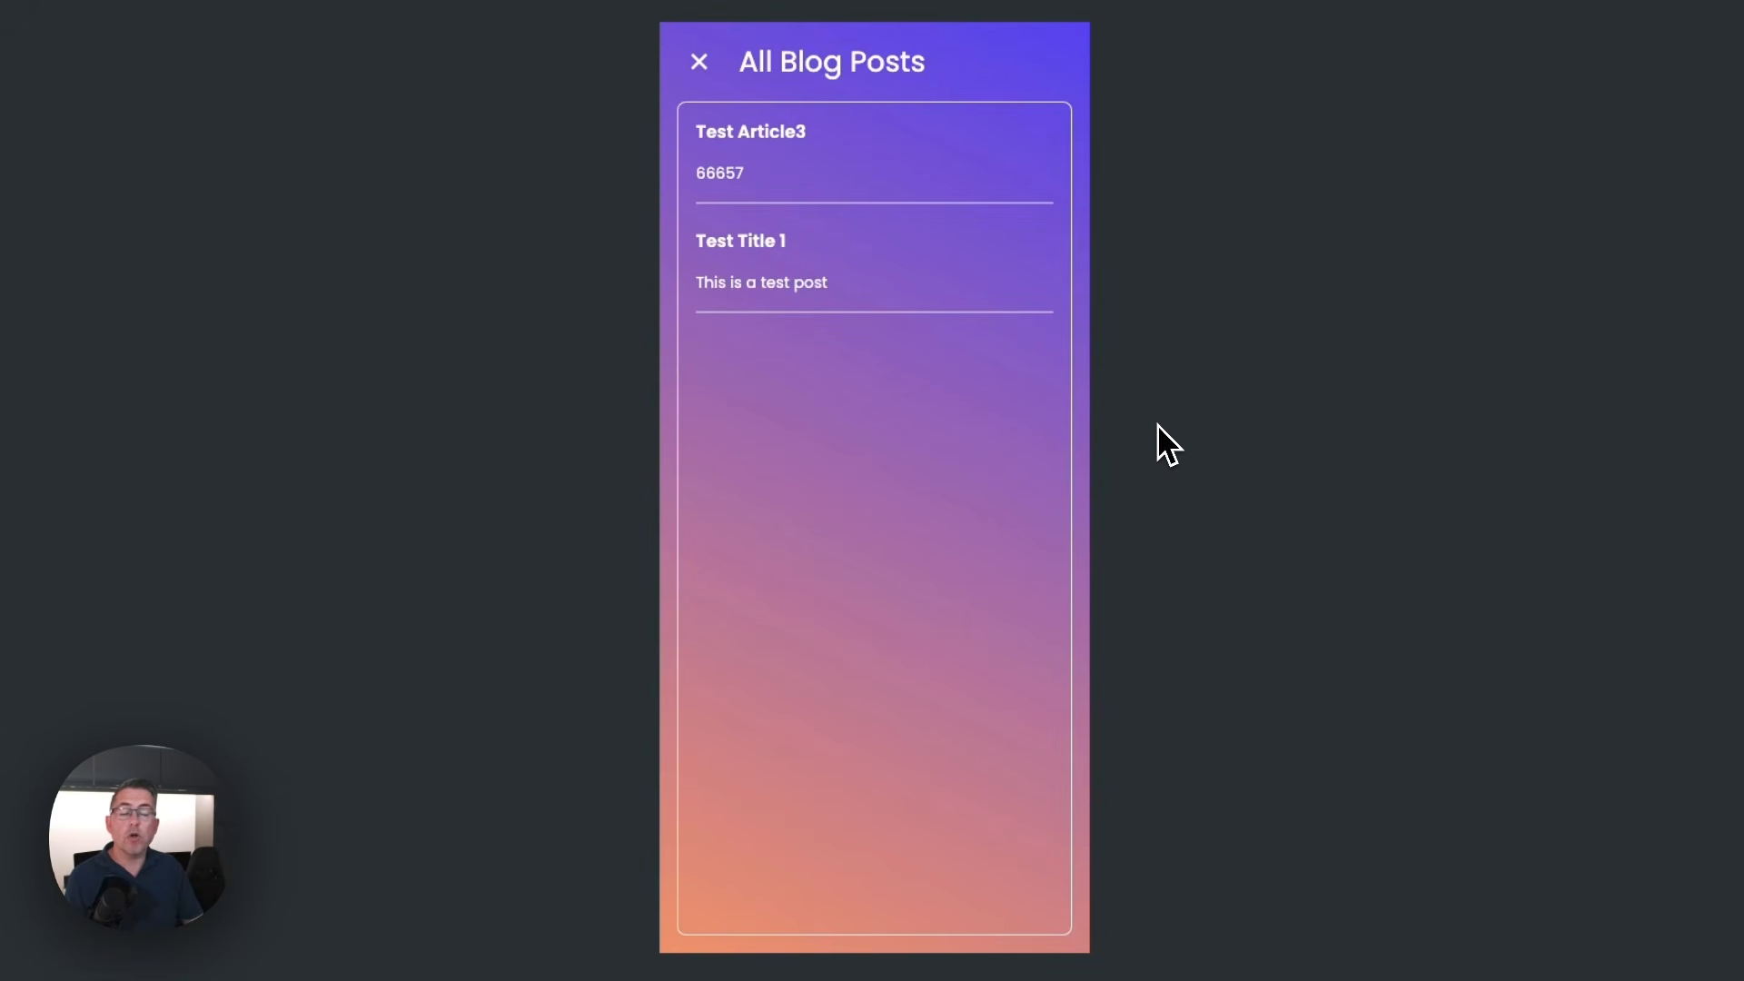
left_click(699, 62)
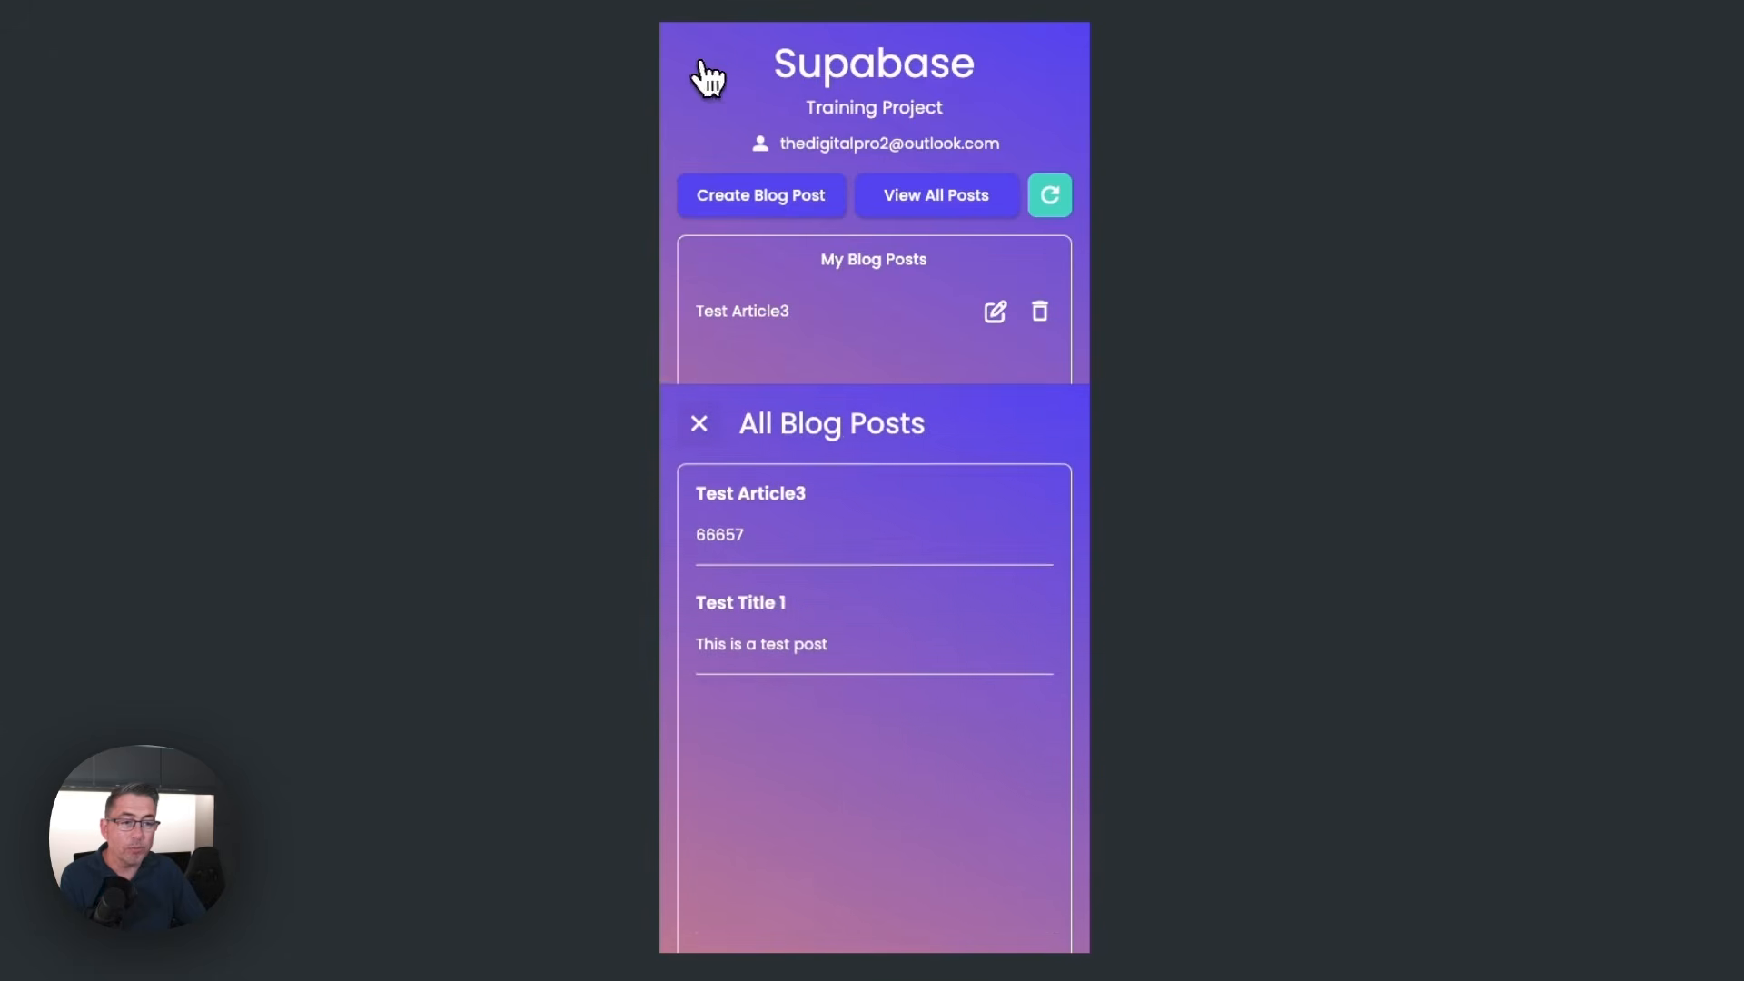